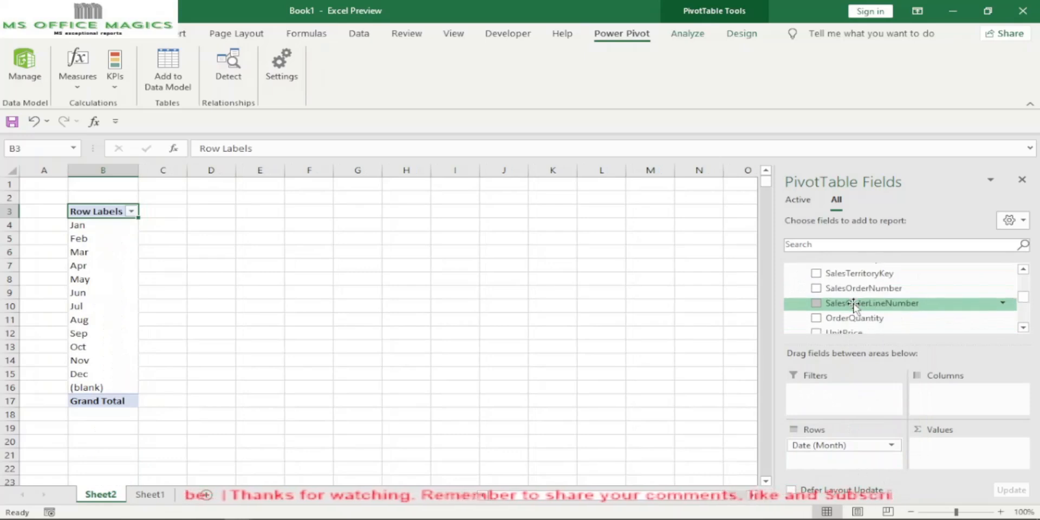
- Add SalesAmount to the PivotTable values and format it as Number with a 1000 separator and 0 decimal places
scroll(850, 310, "down", 2)
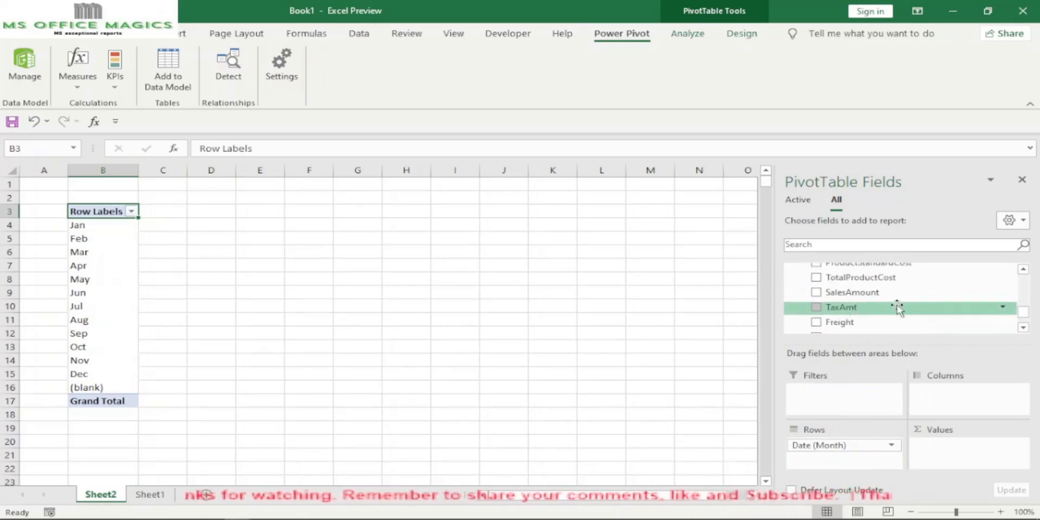
left_click_drag(853, 282, 945, 454)
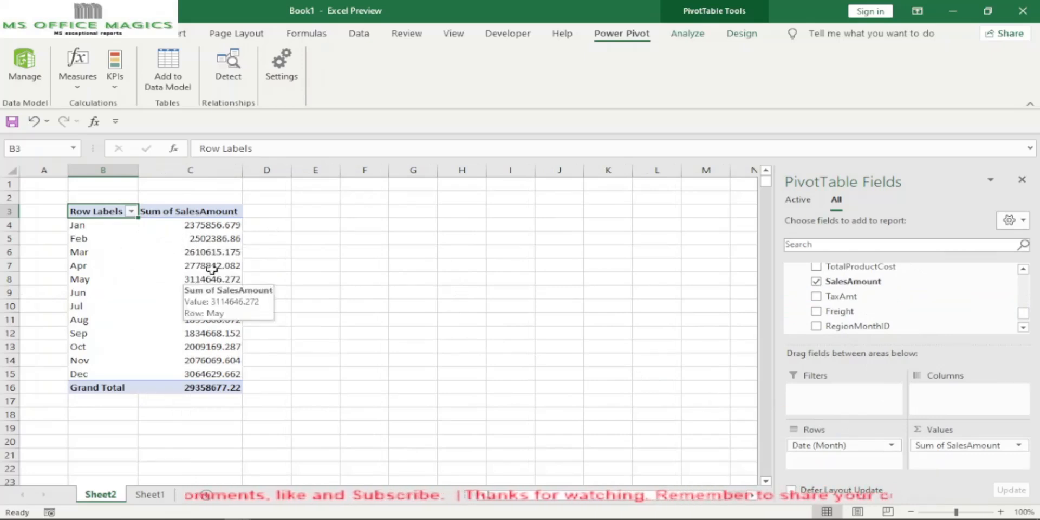
right_click(192, 233)
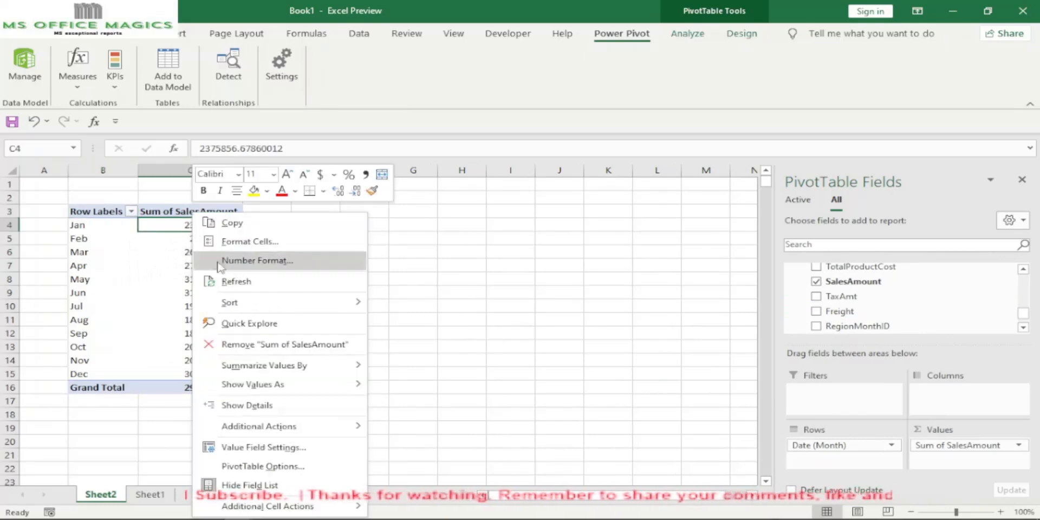
left_click(257, 261)
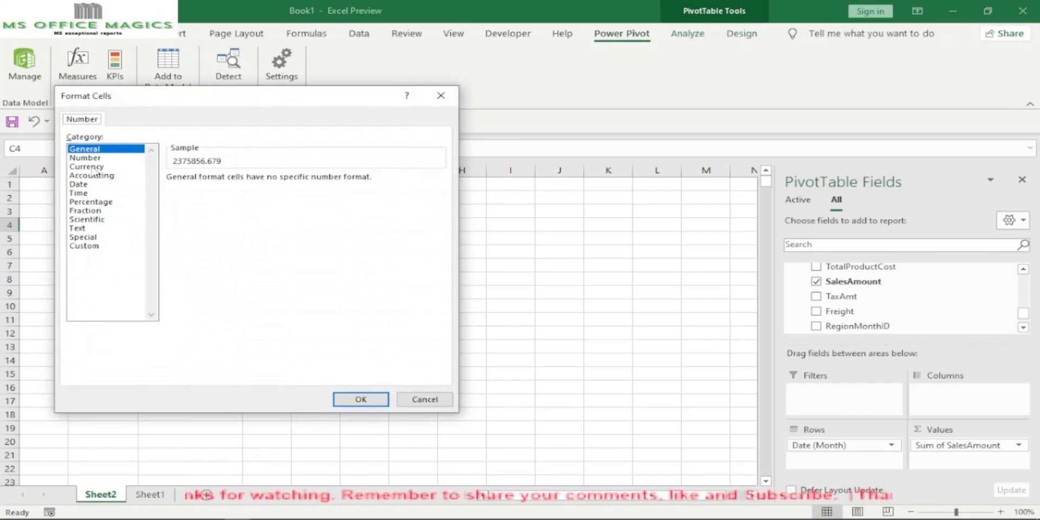
left_click(84, 158)
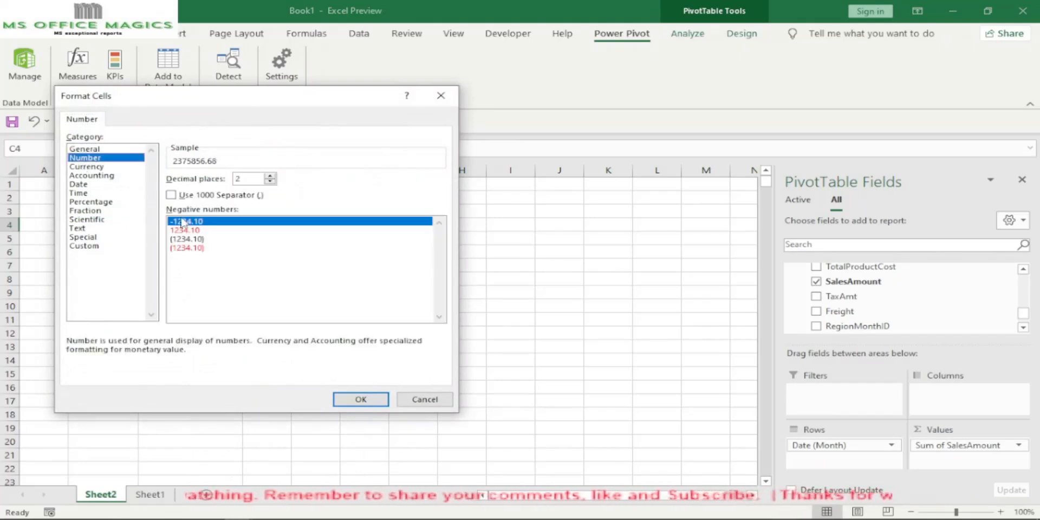
left_click(171, 195)
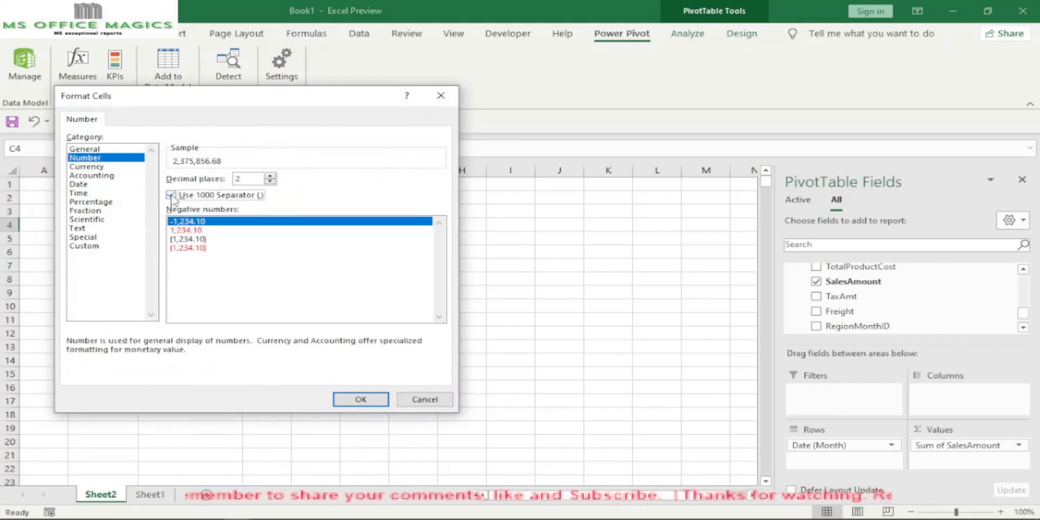
double_click(269, 182)
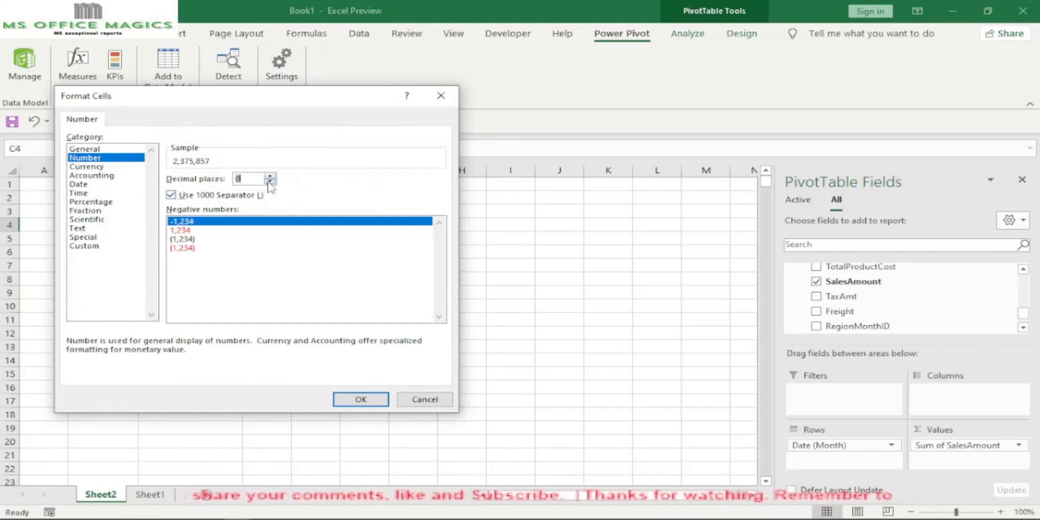
left_click(360, 399)
left_click(360, 292)
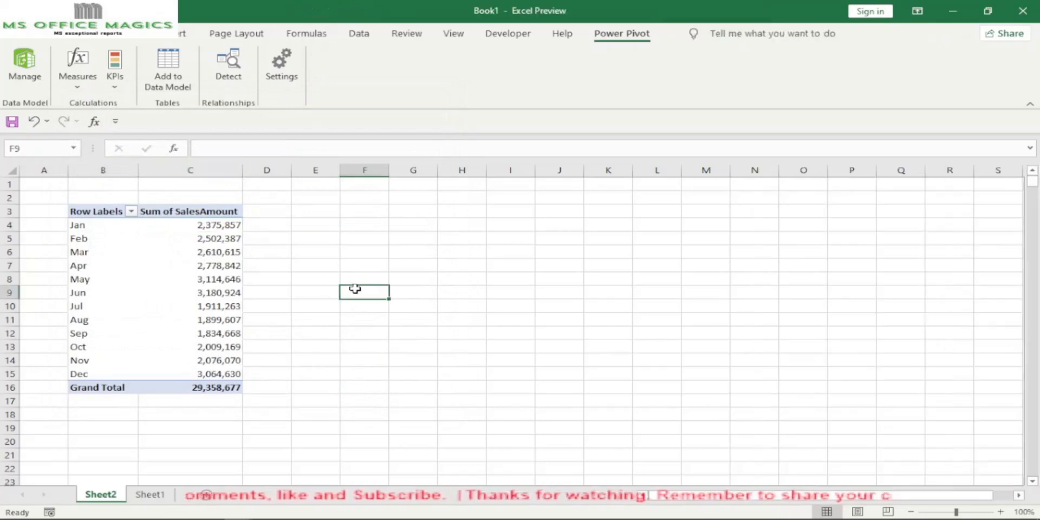
- Rename the Sheet2 worksheet as MONTHLY SALES
double_click(109, 494)
type("M")
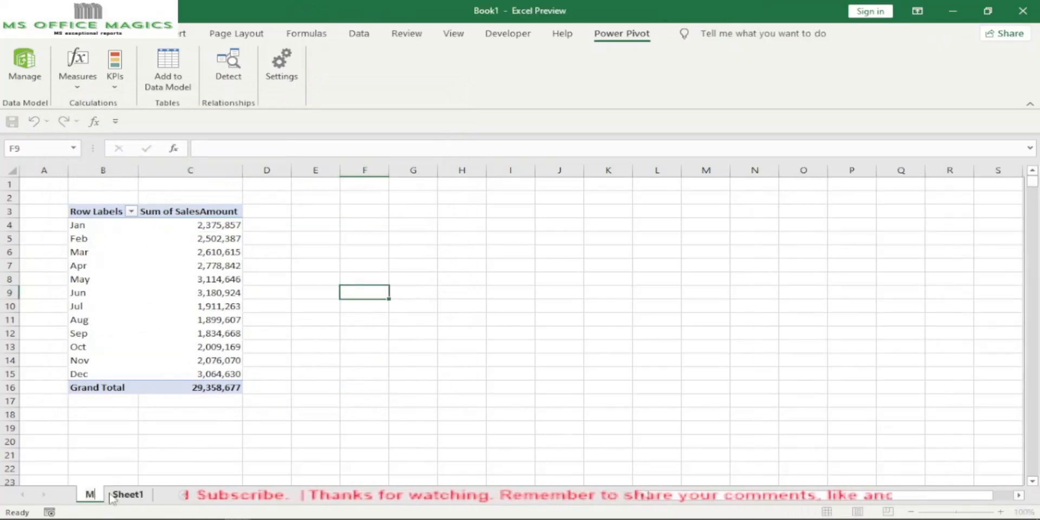
type("ONTHLY")
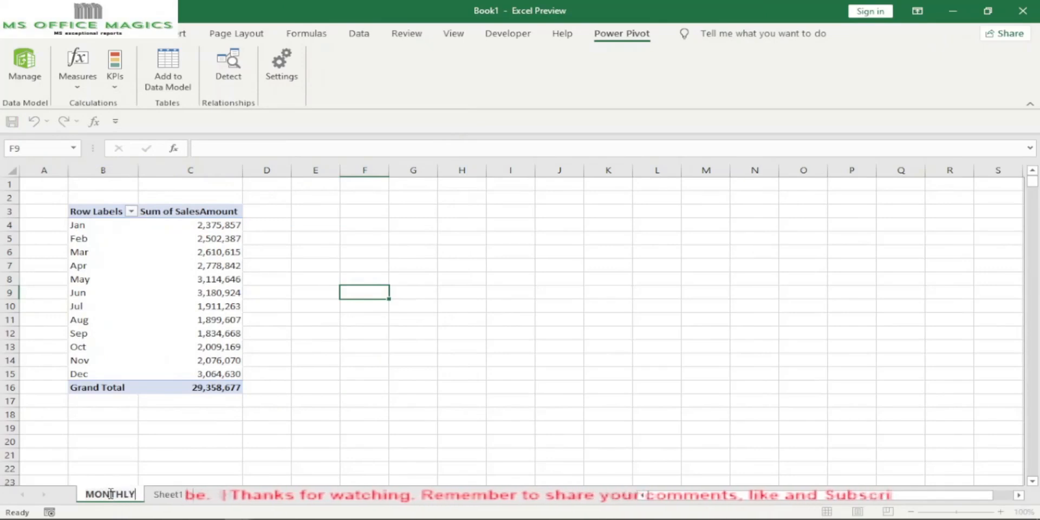
type(" SA")
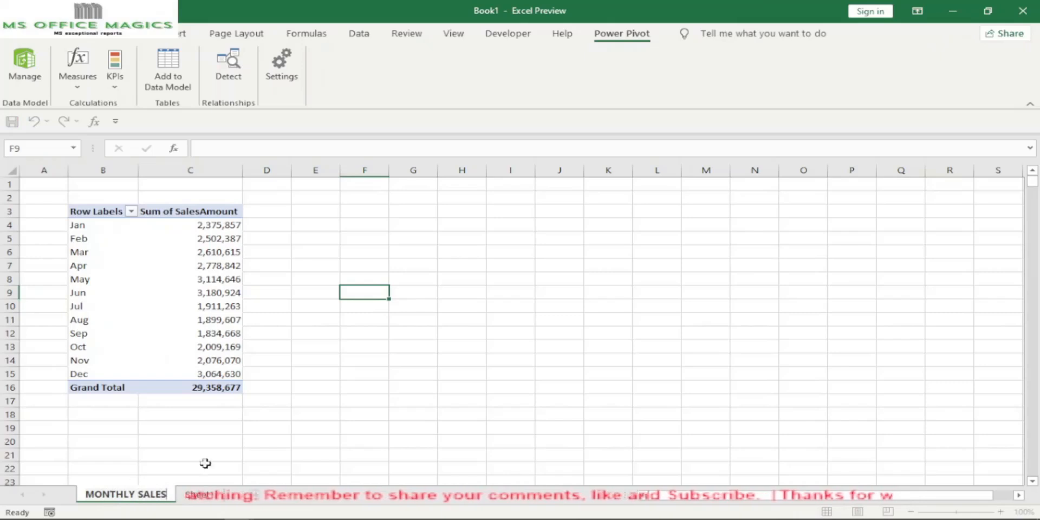
type("LES")
left_click(205, 463)
- Insert a Clustered Column PivotChart from the monthly SalesAmount PivotTable
left_click(144, 293)
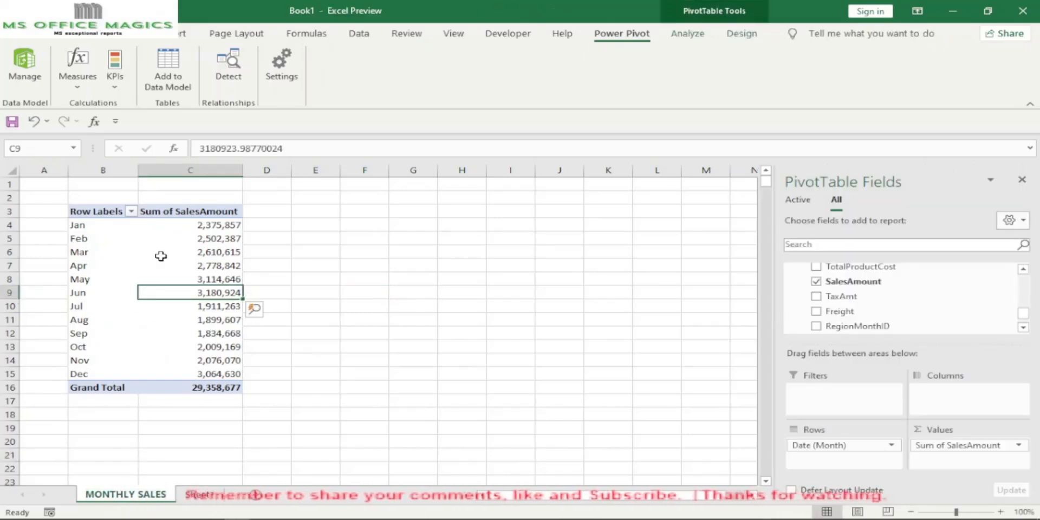
left_click(167, 261)
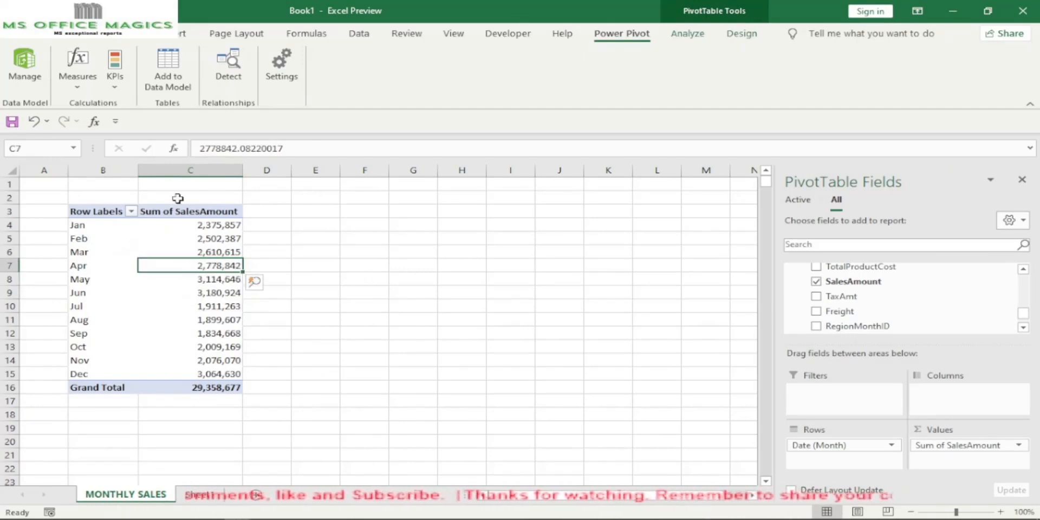
left_click(179, 33)
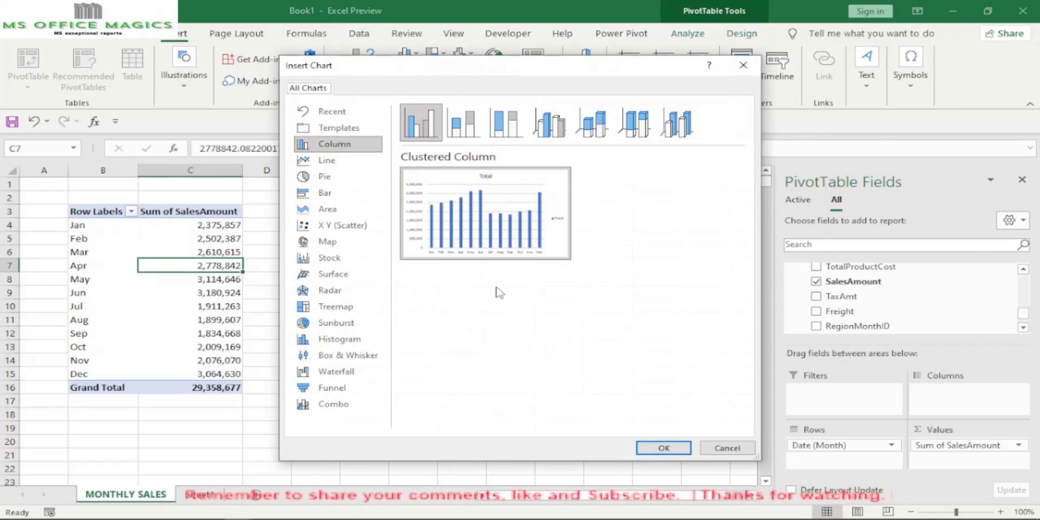
mouse_move(495, 244)
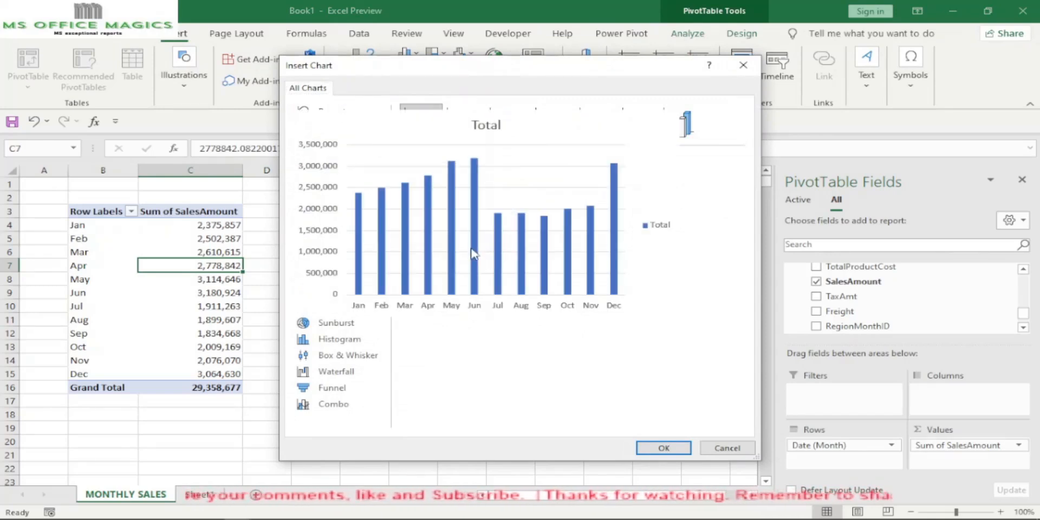
left_click(662, 448)
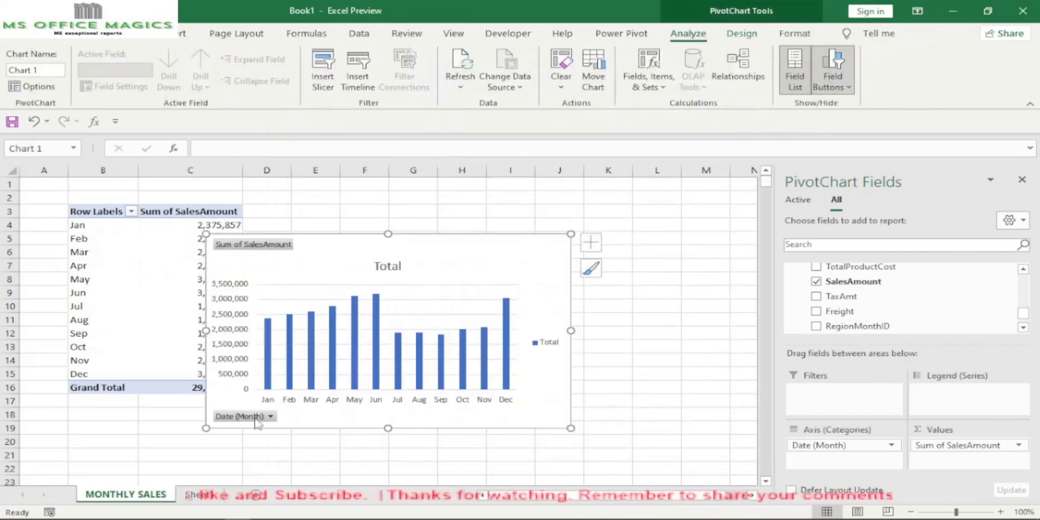
- Hide all field buttons on the PivotChart and delete its legend and title
right_click(242, 421)
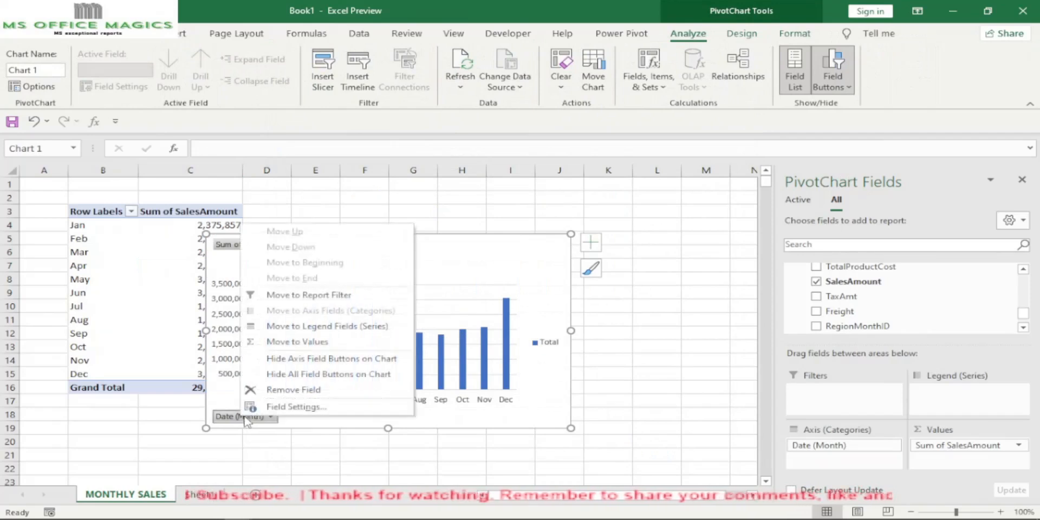
left_click(332, 375)
left_click(552, 343)
key("Delete")
left_click(404, 250)
key("Delete")
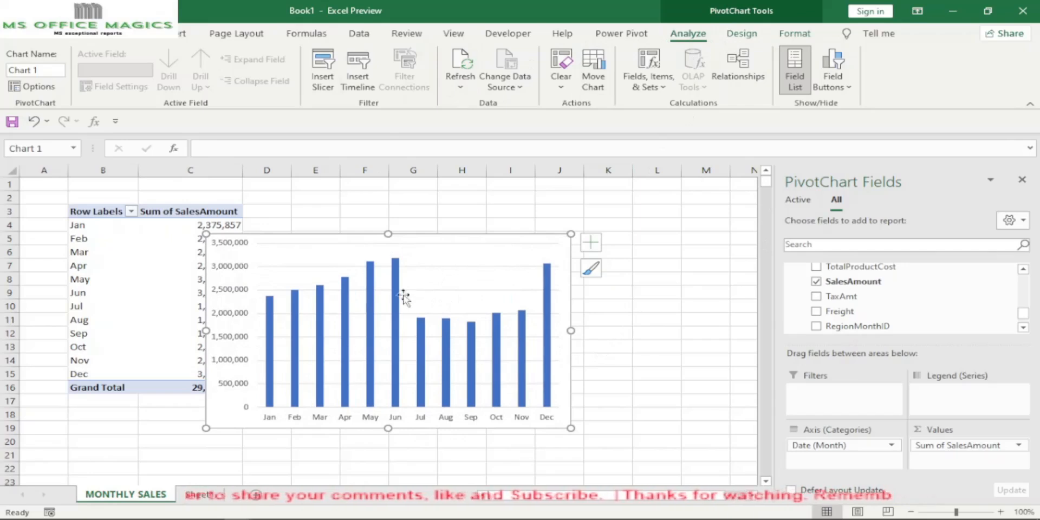
- Add data labels to the PivotChart columns at the Outside End position
left_click(742, 35)
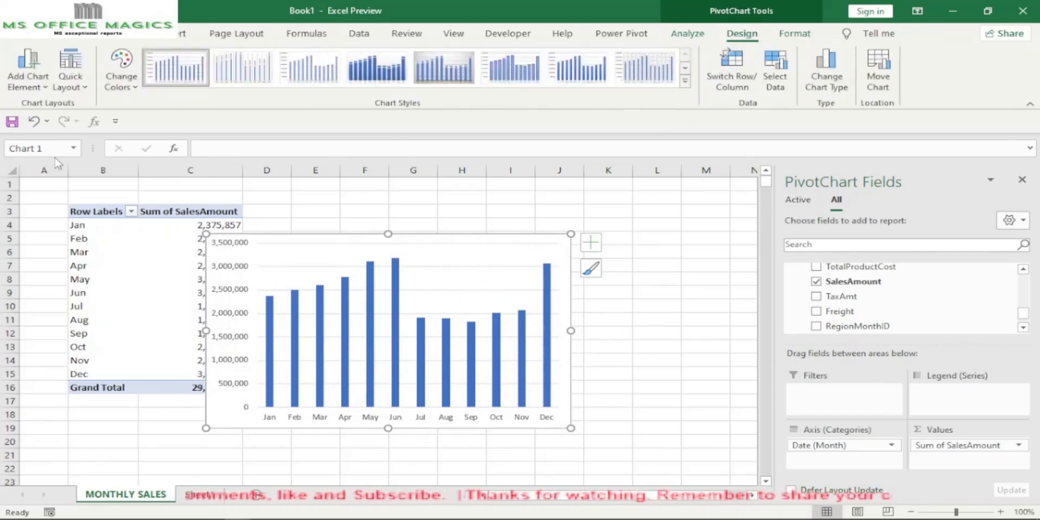
left_click(26, 79)
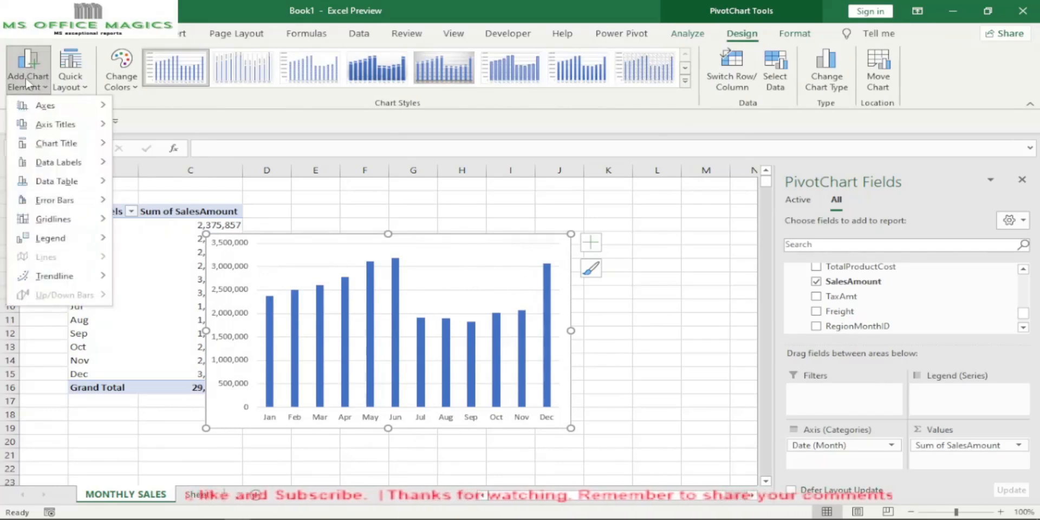
mouse_move(74, 166)
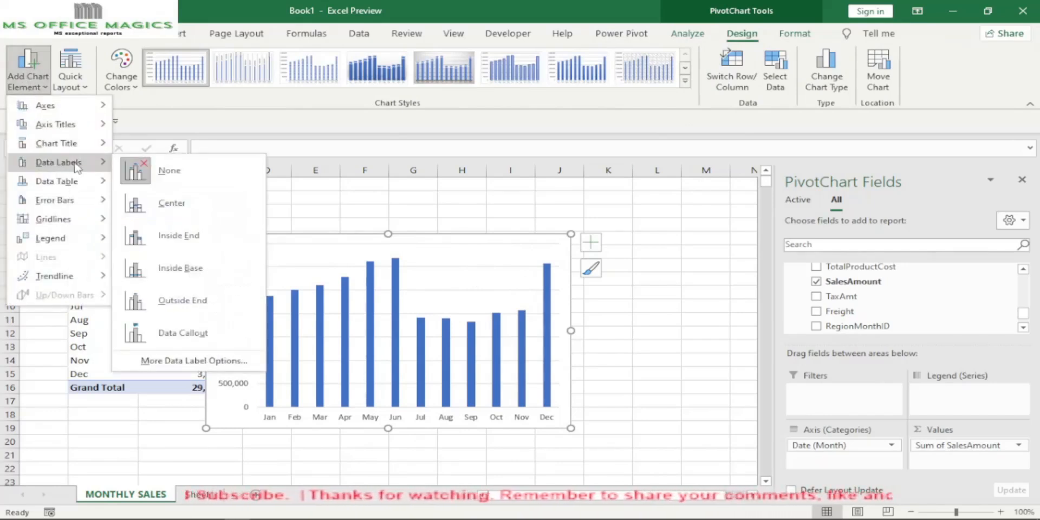
left_click(200, 307)
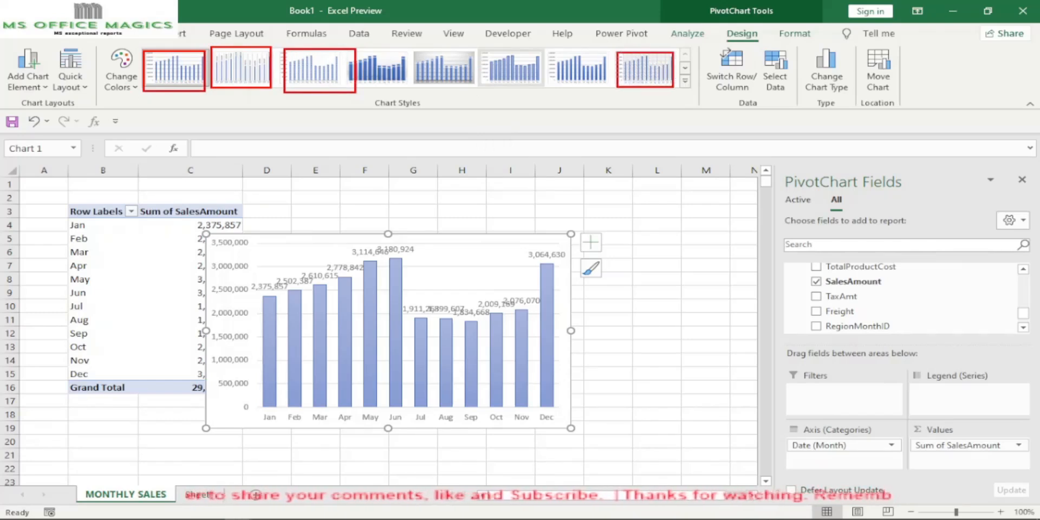
- Apply the chart style with a dark background and blue-outlined columns to the PivotChart
key("Escape")
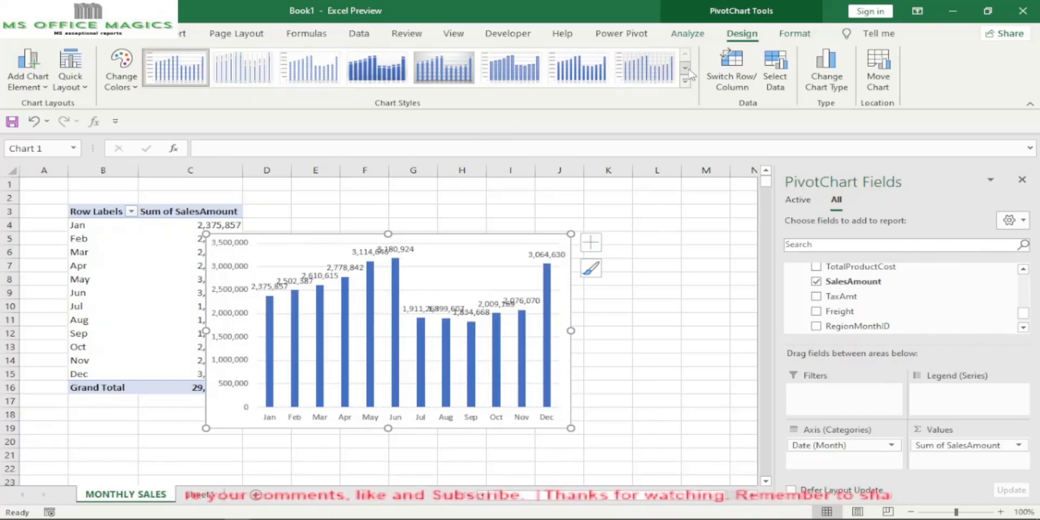
left_click(687, 69)
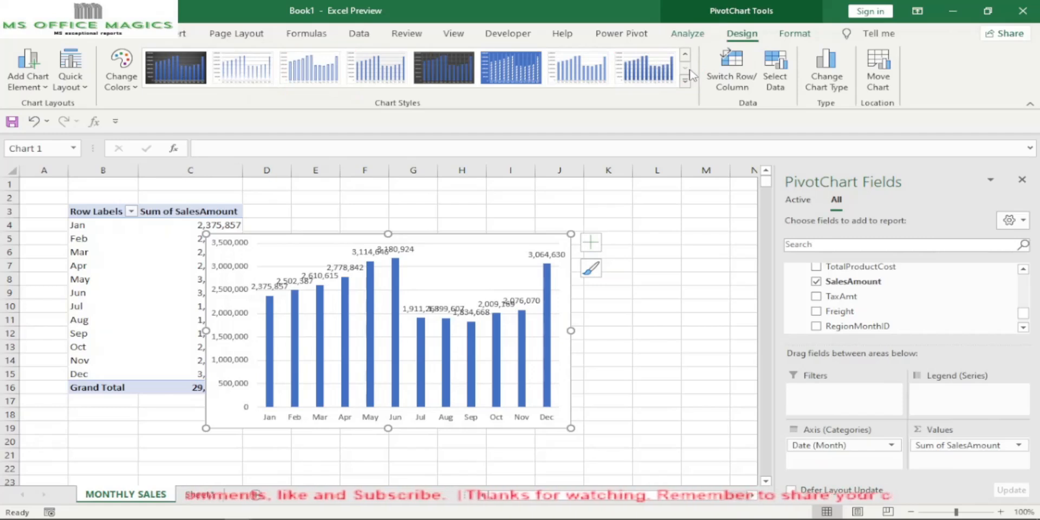
left_click(457, 61)
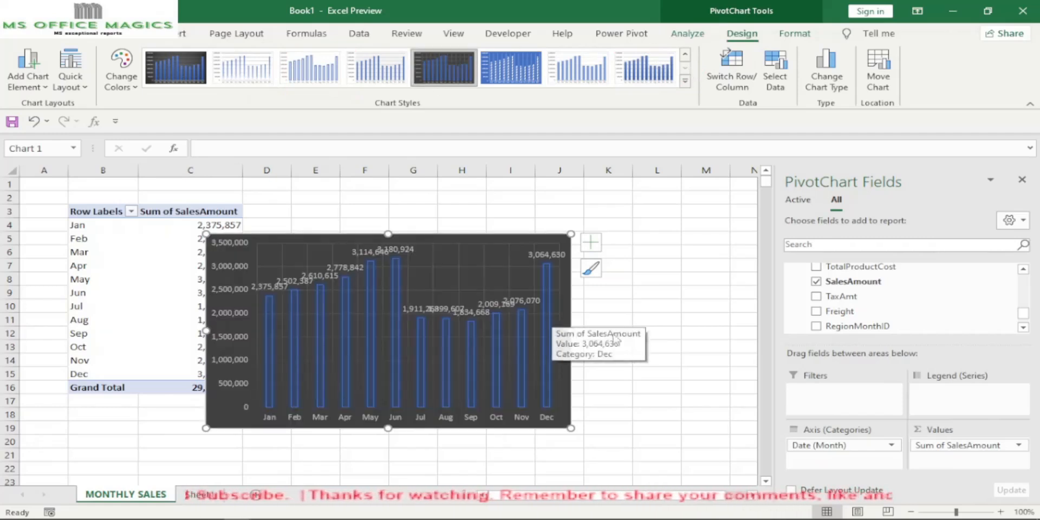
- Move the whole PivotChart beside the PivotTable so it no longer covers the sales values, level with the header row
left_click_drag(463, 245, 466, 240)
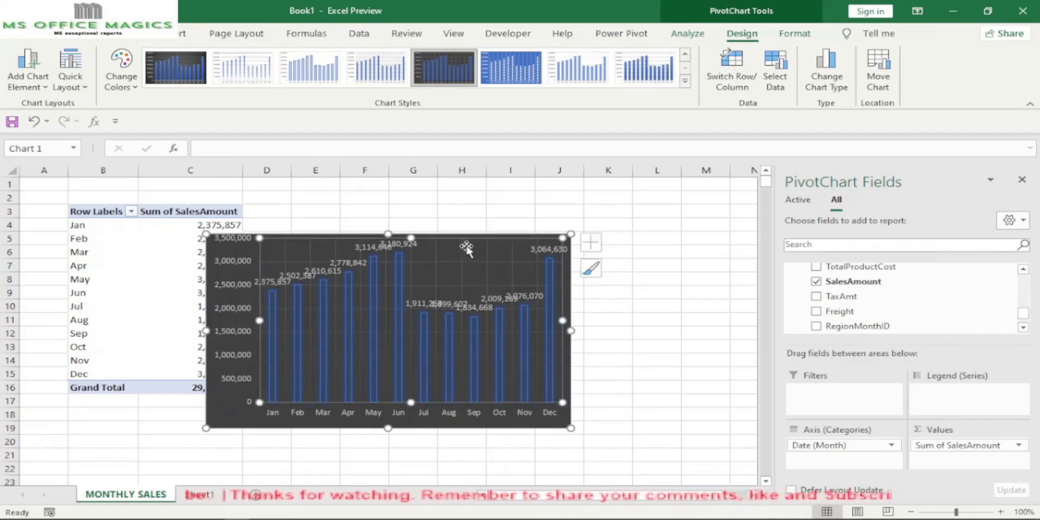
key("ctrl+z")
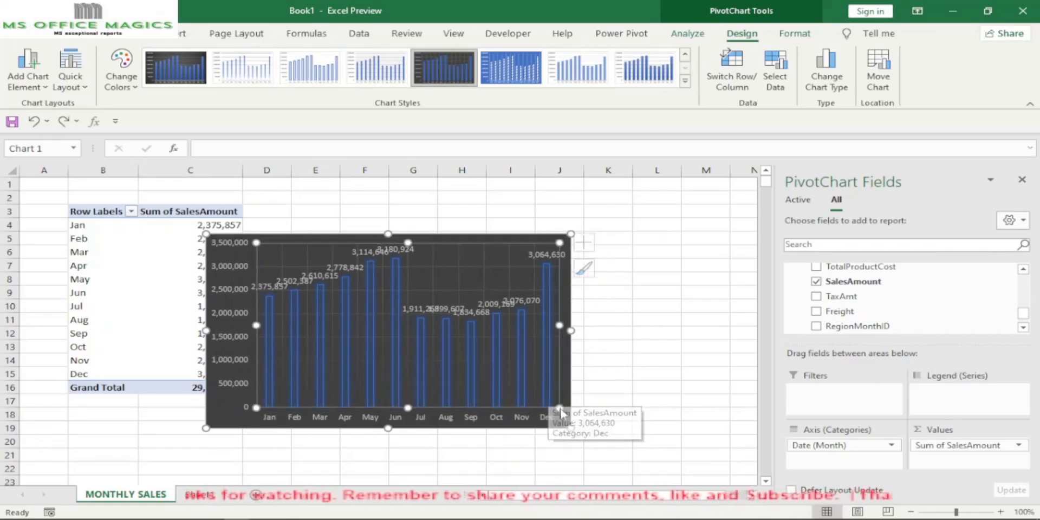
left_click(568, 390)
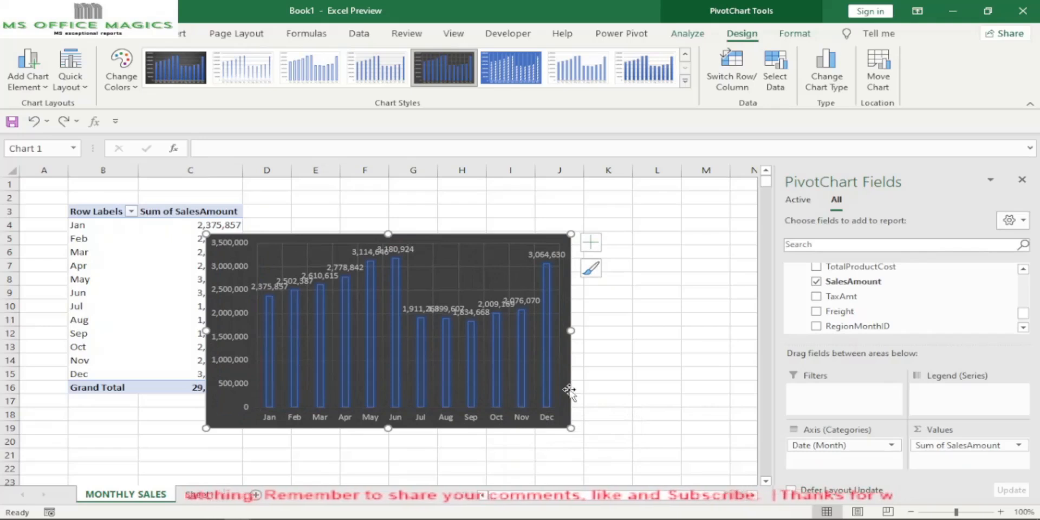
left_click_drag(568, 390, 614, 362)
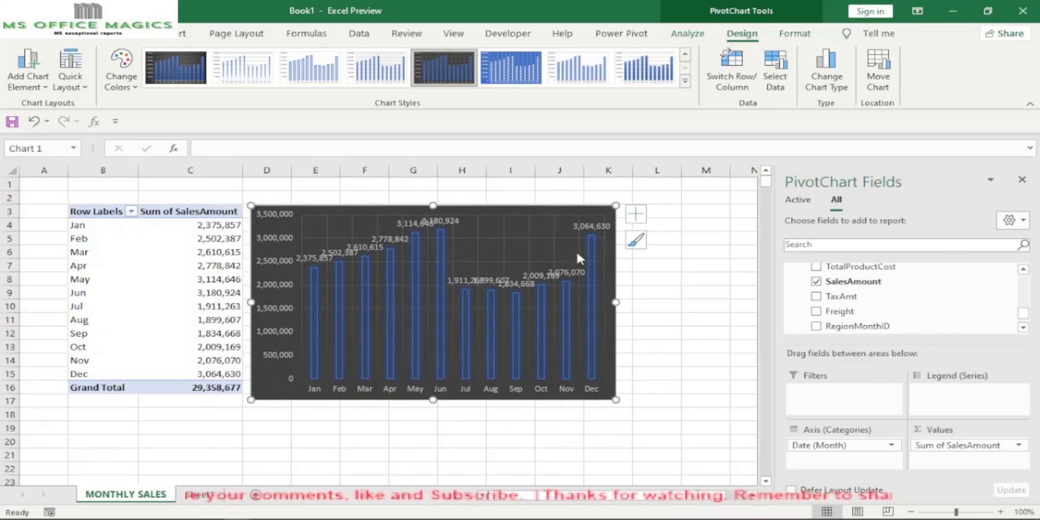
- Rotate the text of all the PivotChart's data labels by 270° so the values read vertically
left_click(585, 226)
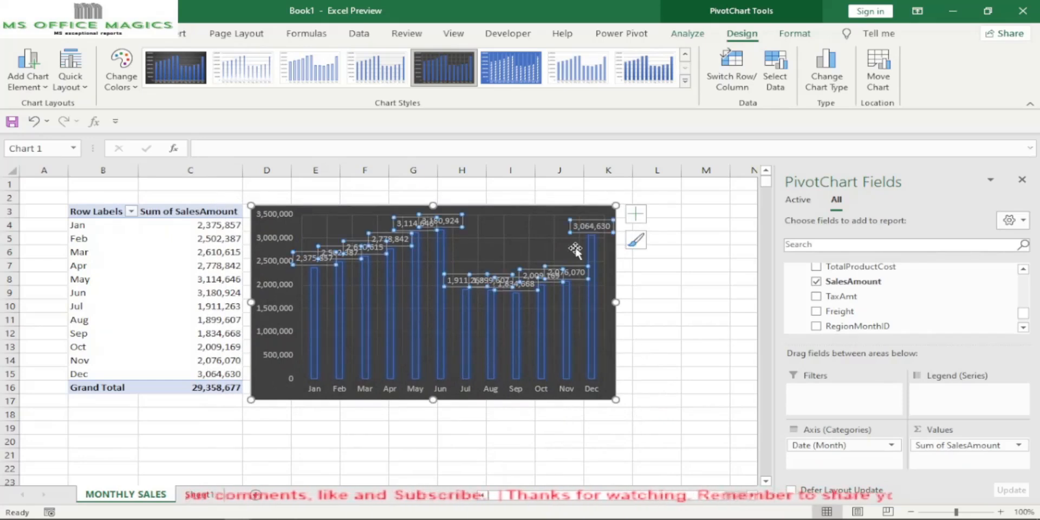
right_click(559, 274)
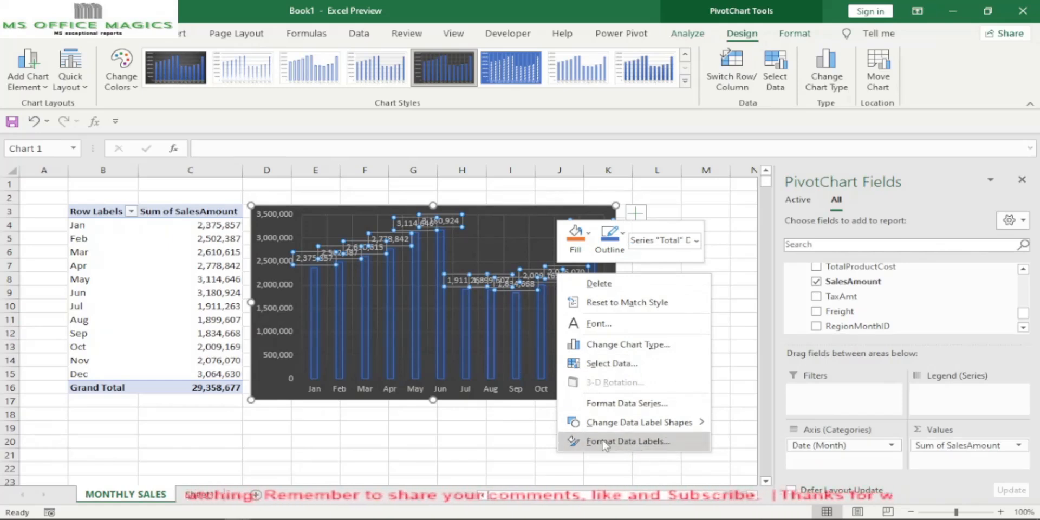
left_click(632, 442)
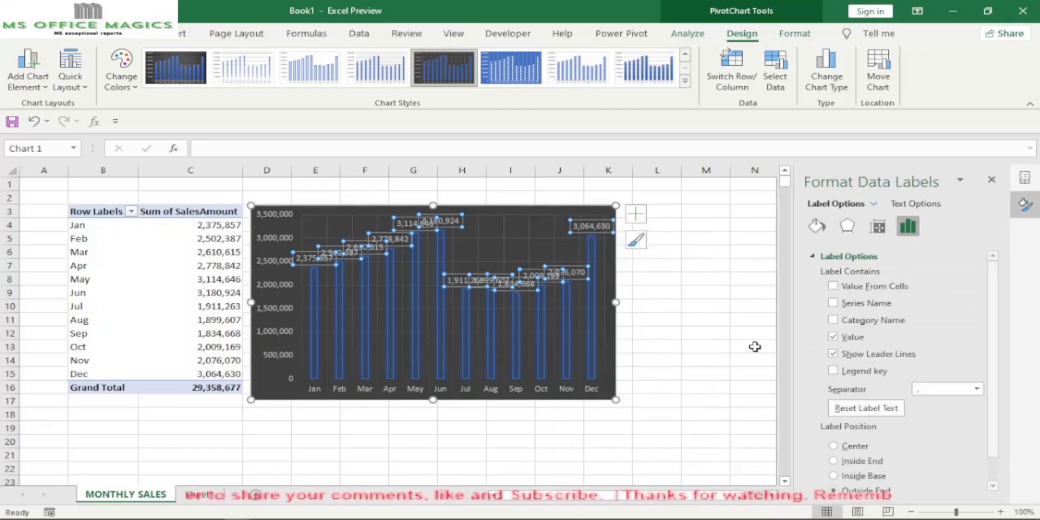
left_click(878, 228)
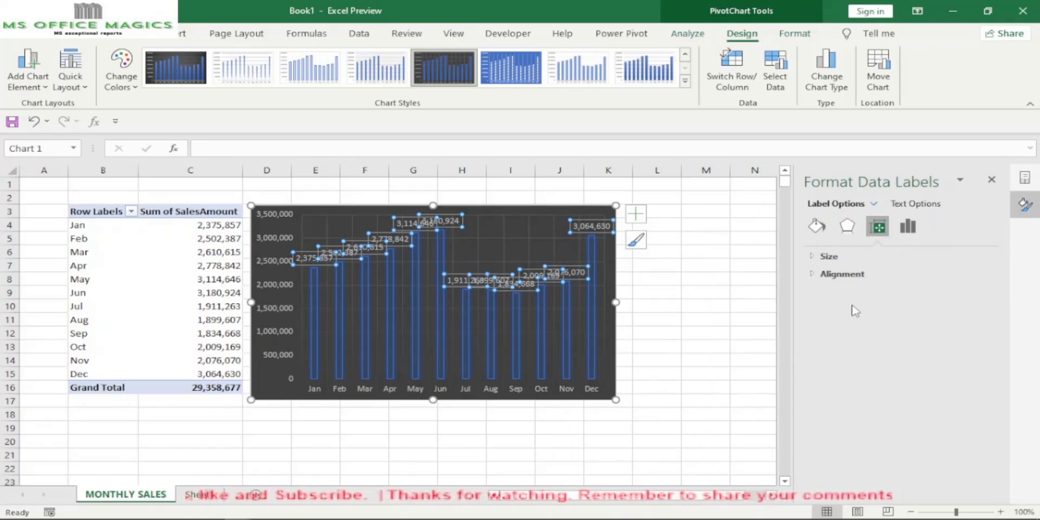
left_click(816, 274)
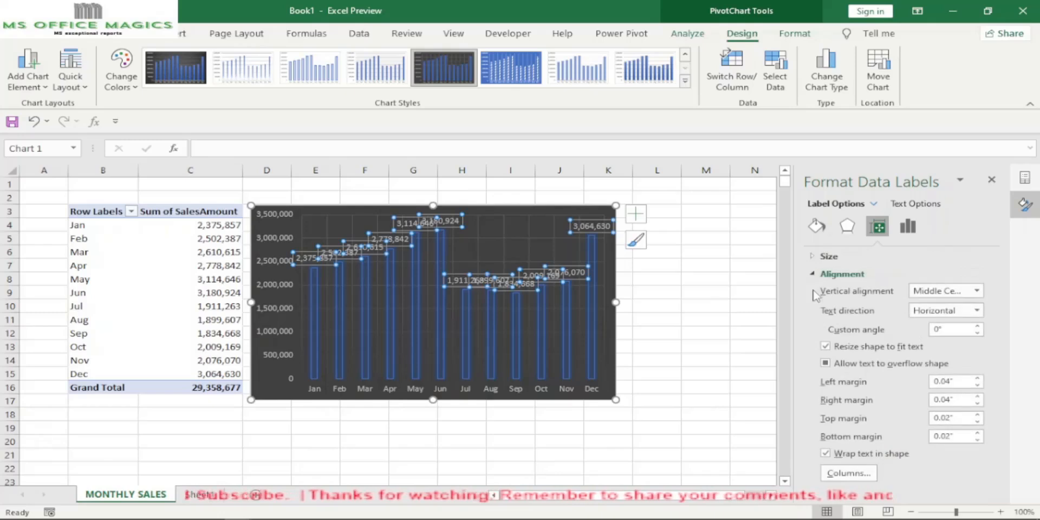
left_click(977, 311)
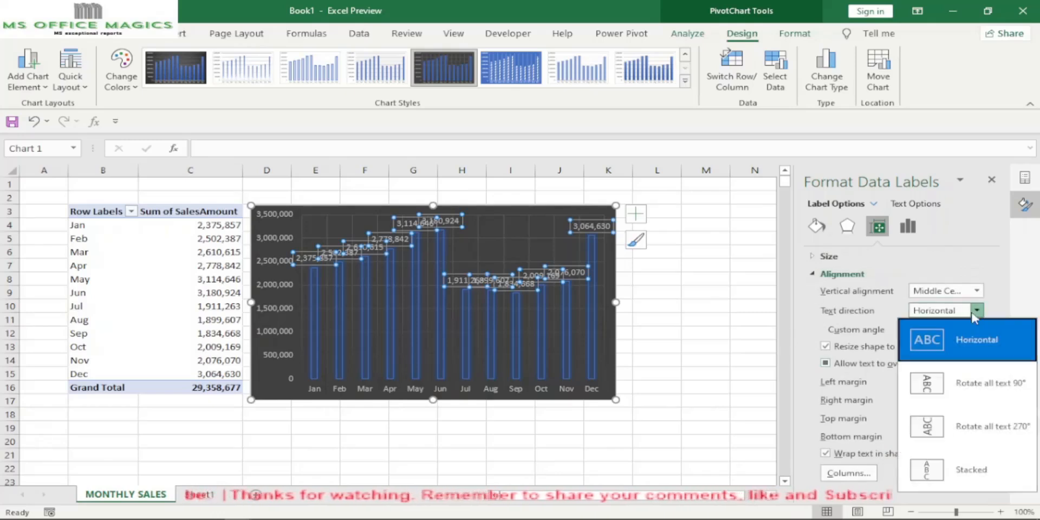
left_click(929, 427)
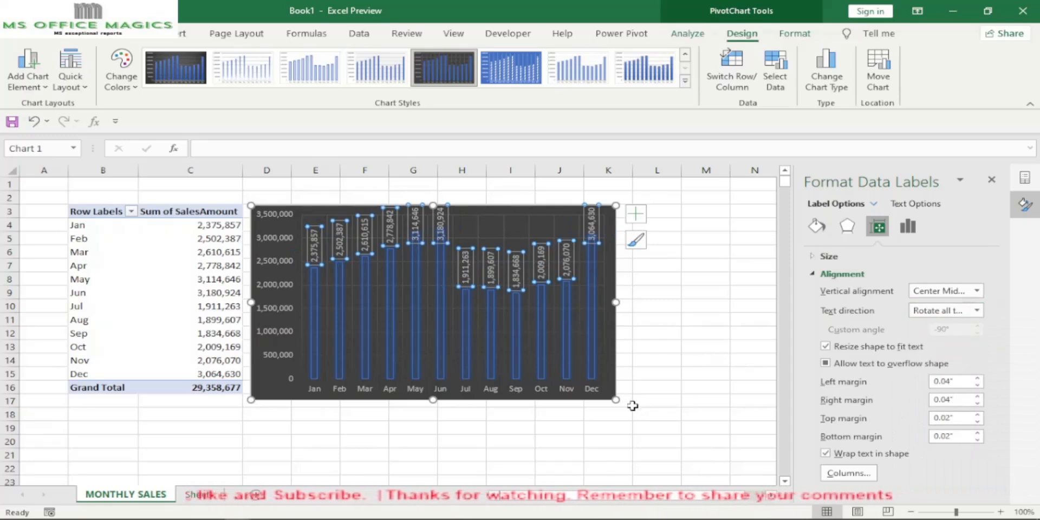
- Shrink the PivotChart so it ends at about column I, row 14, and set its font size to 8
left_click_drag(615, 400, 539, 365)
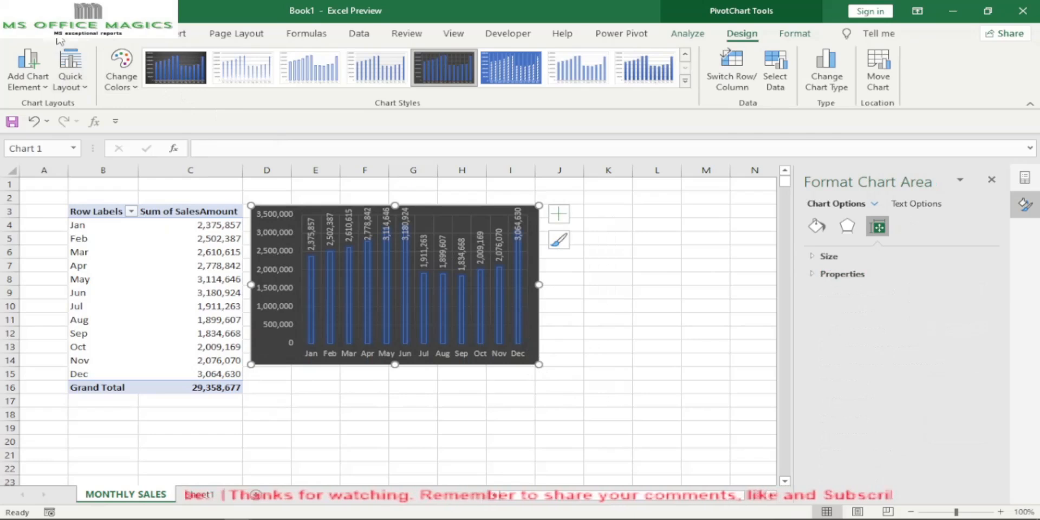
left_click(127, 33)
left_click(203, 59)
left_click(187, 75)
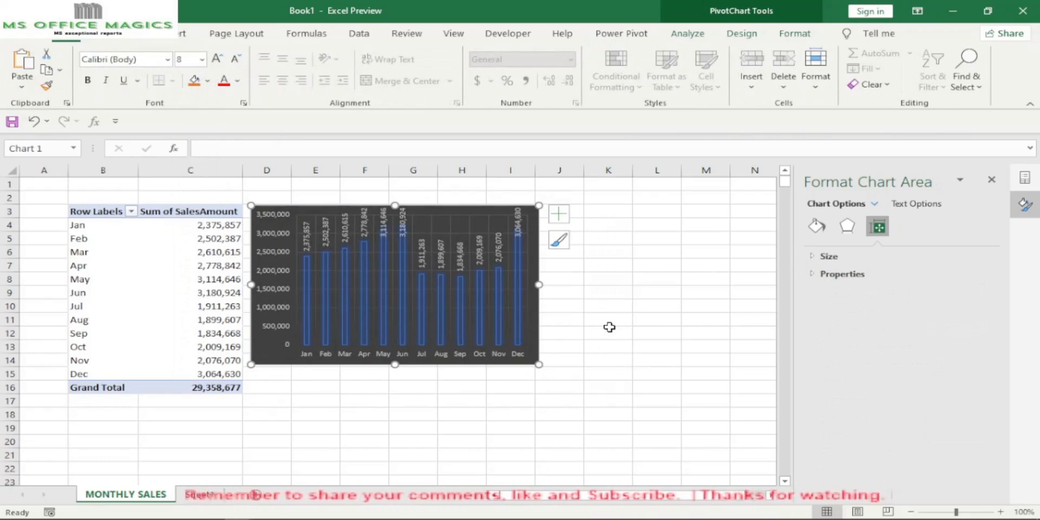
left_click(343, 413)
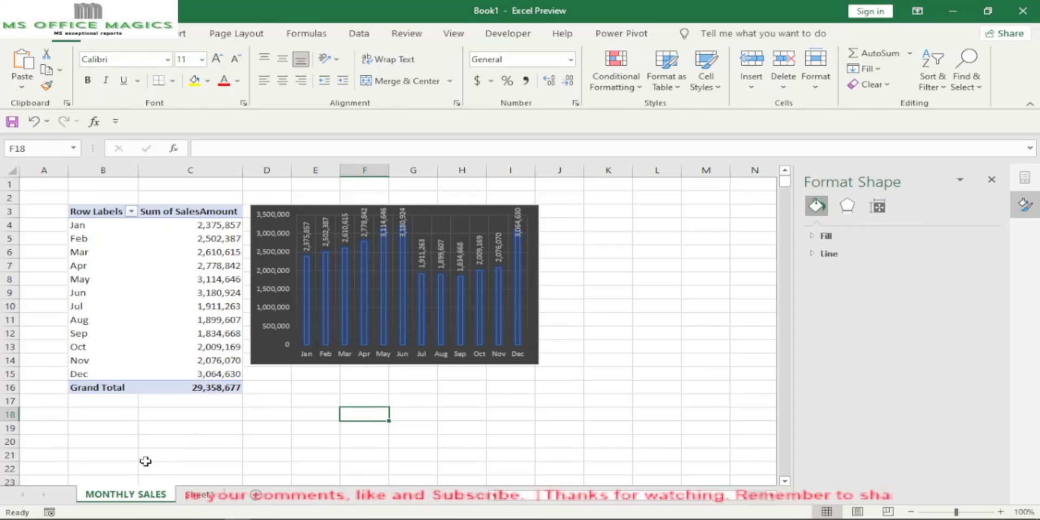
- Create a copy of the MONTHLY SALES sheet in front of the original and delete the PivotChart from the copy
right_click(115, 501)
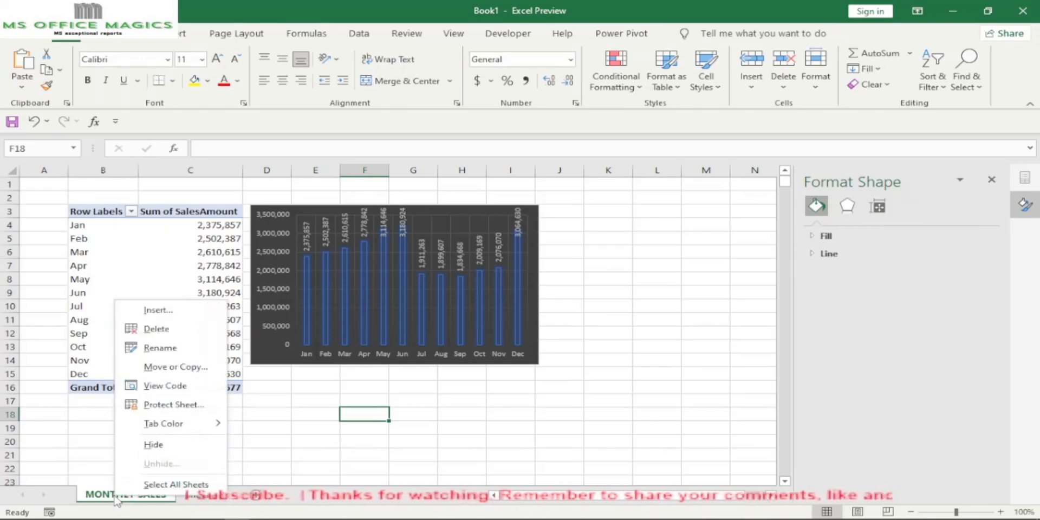
left_click(167, 366)
left_click(62, 438)
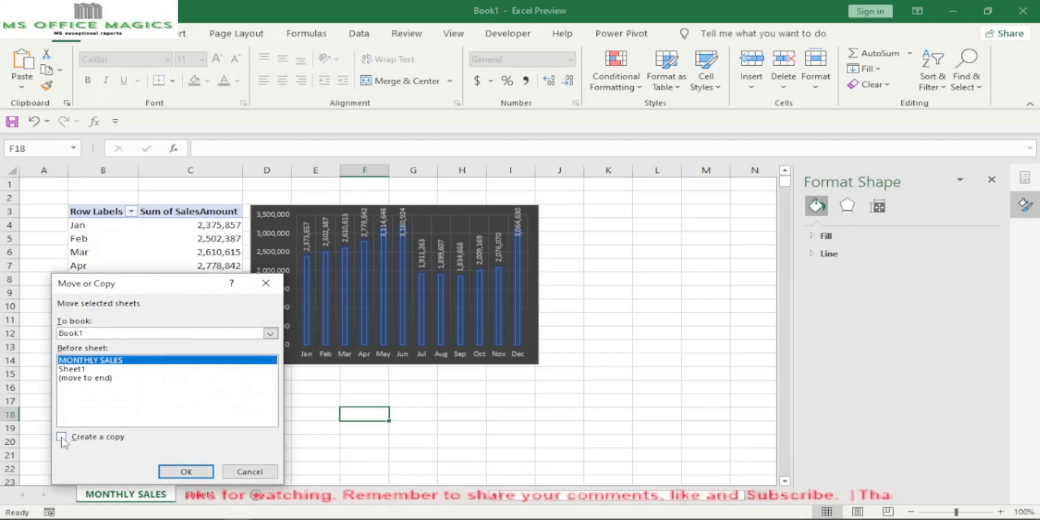
left_click(186, 471)
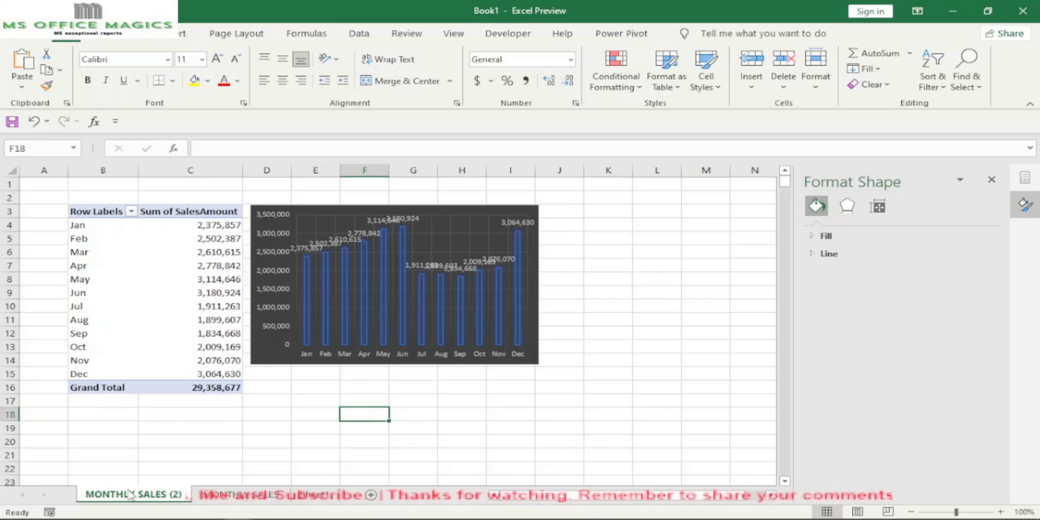
left_click(530, 350)
key("Delete")
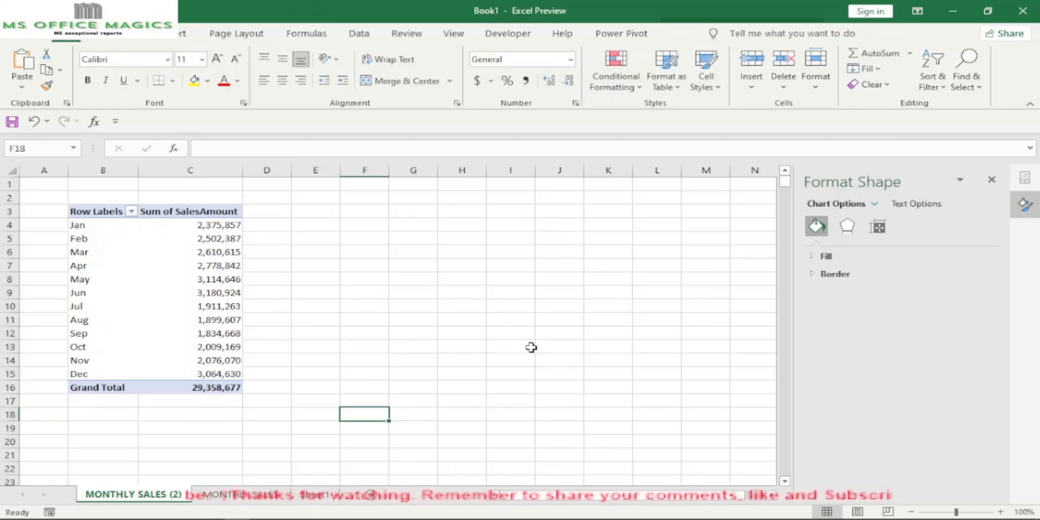
- Bring back the field list for the copied PivotTable and remove Date (Month) from its rows
left_click(151, 306)
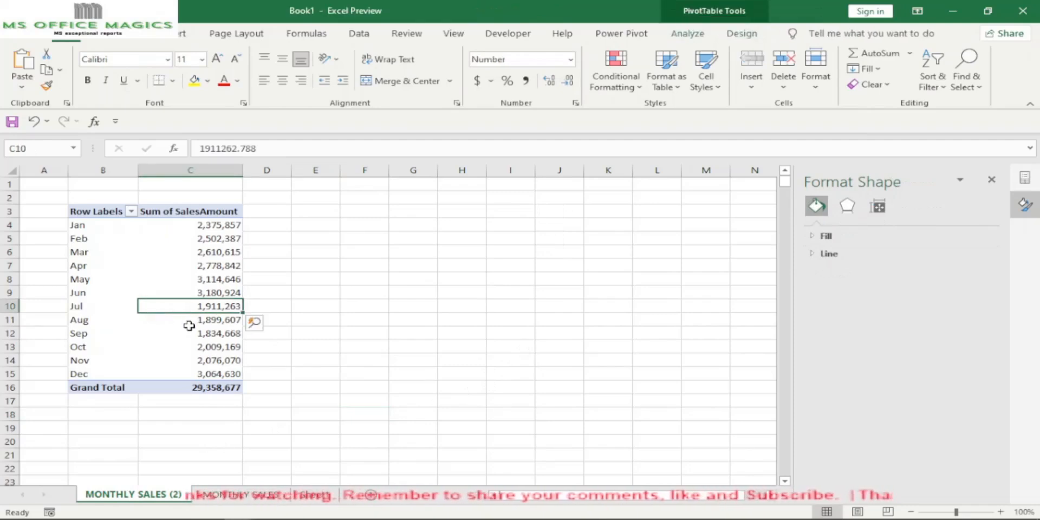
left_click(992, 179)
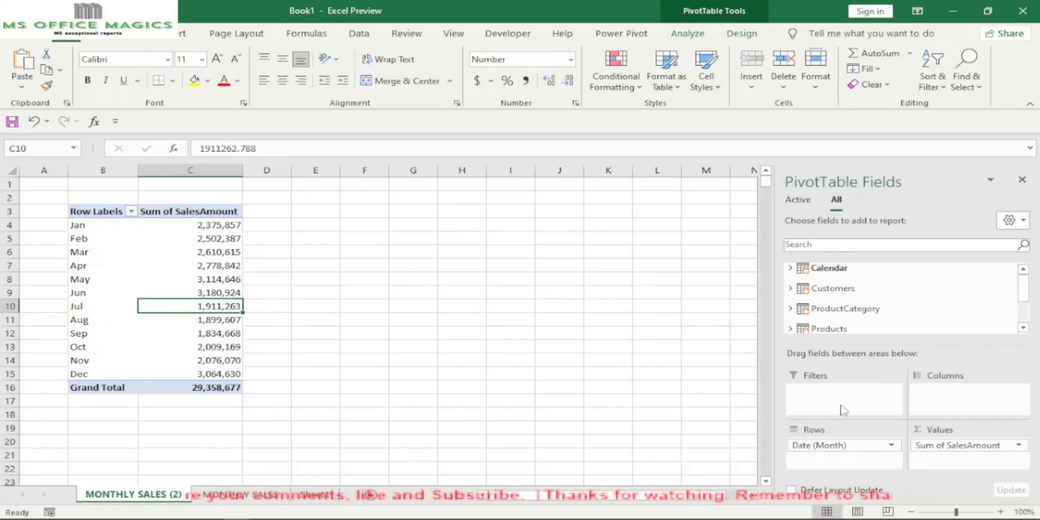
left_click(840, 446)
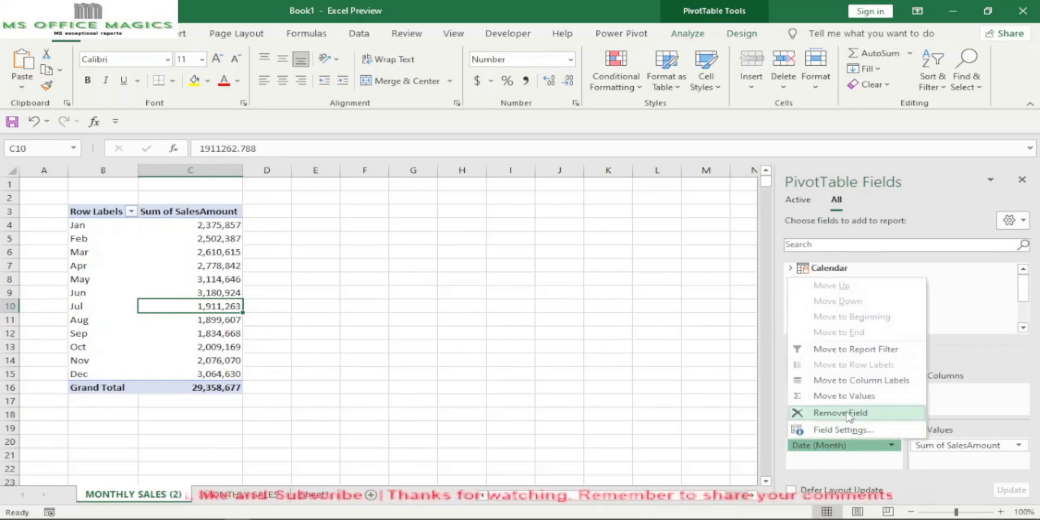
left_click(849, 414)
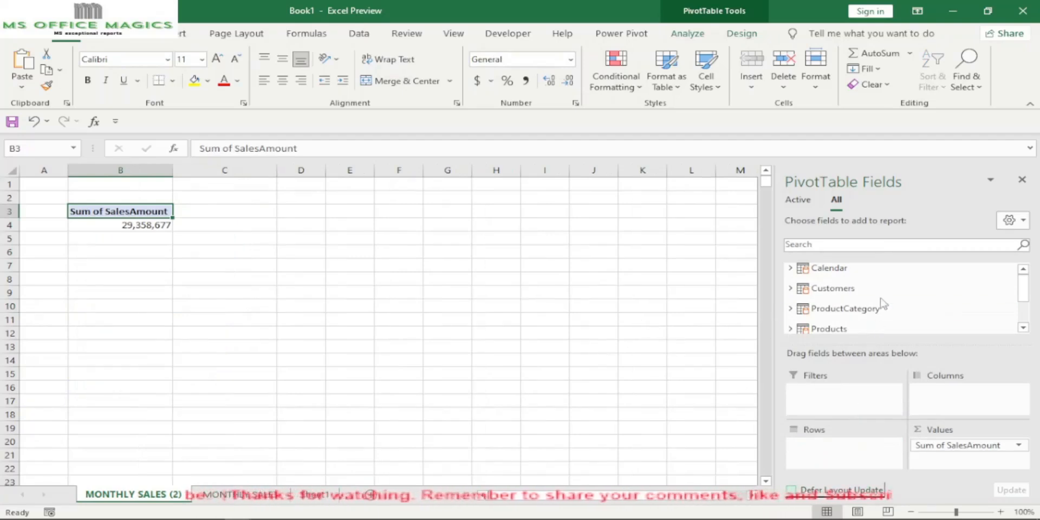
- Add the Category field from the Products table to the PivotTable's rows
left_click(793, 328)
scroll(878, 309, "down", 4)
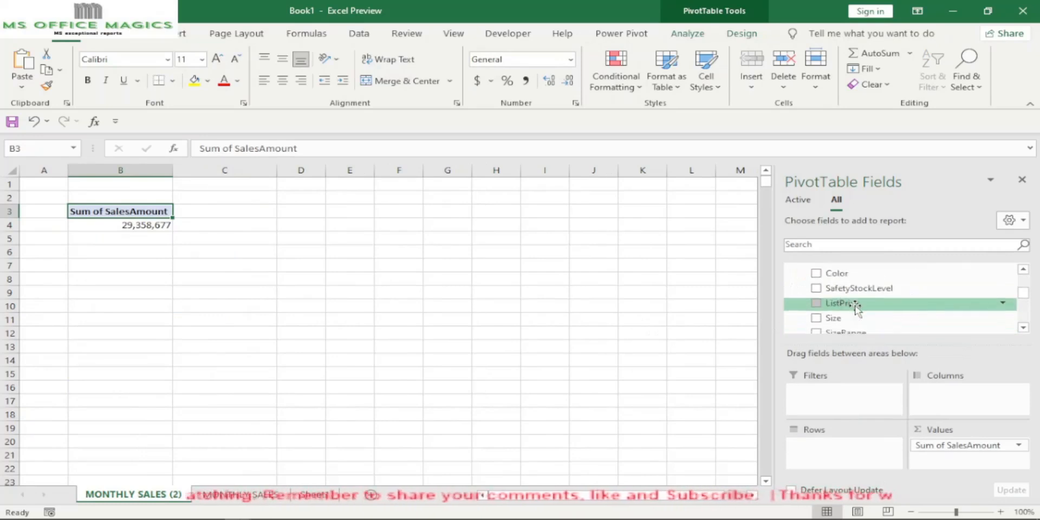
scroll(888, 311, "down", 2)
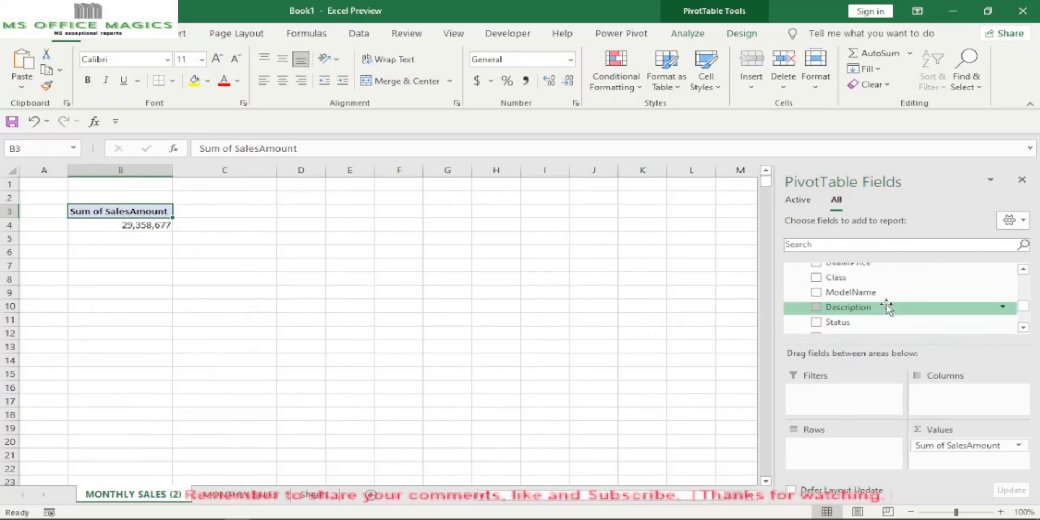
scroll(885, 307, "down", 2)
left_click_drag(835, 287, 829, 446)
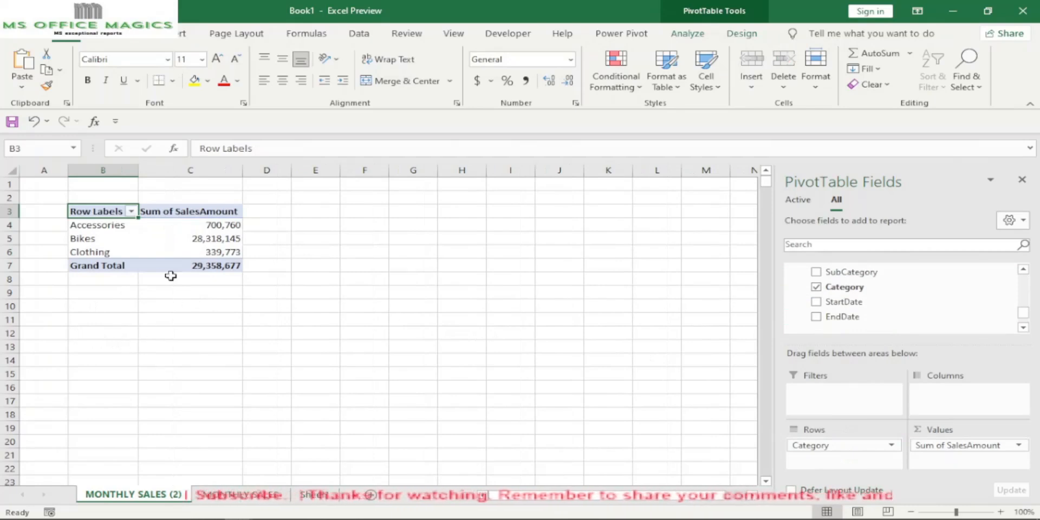
- Preview a 3-D Pie for the category sales, but insert a Clustered Column PivotChart instead
right_click(155, 242)
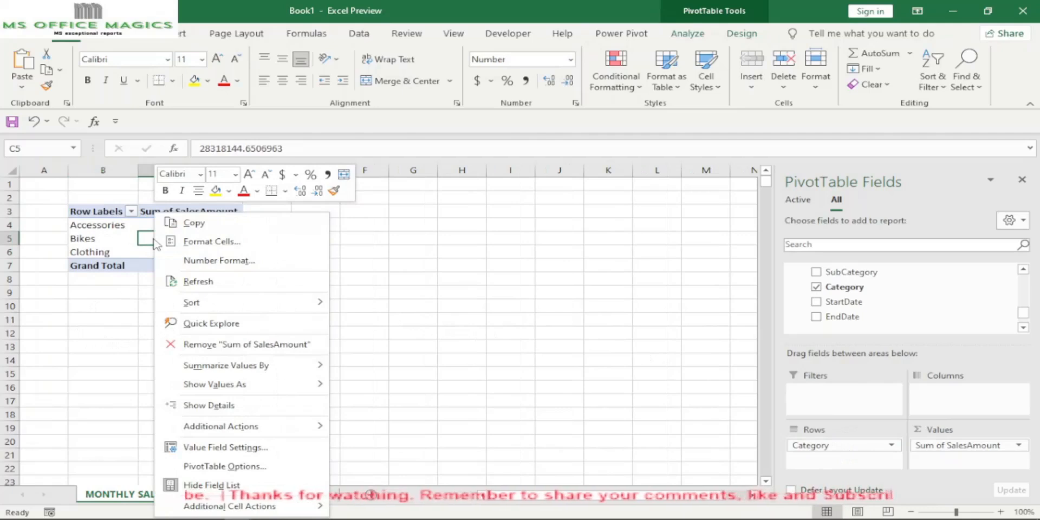
left_click(445, 267)
left_click(183, 34)
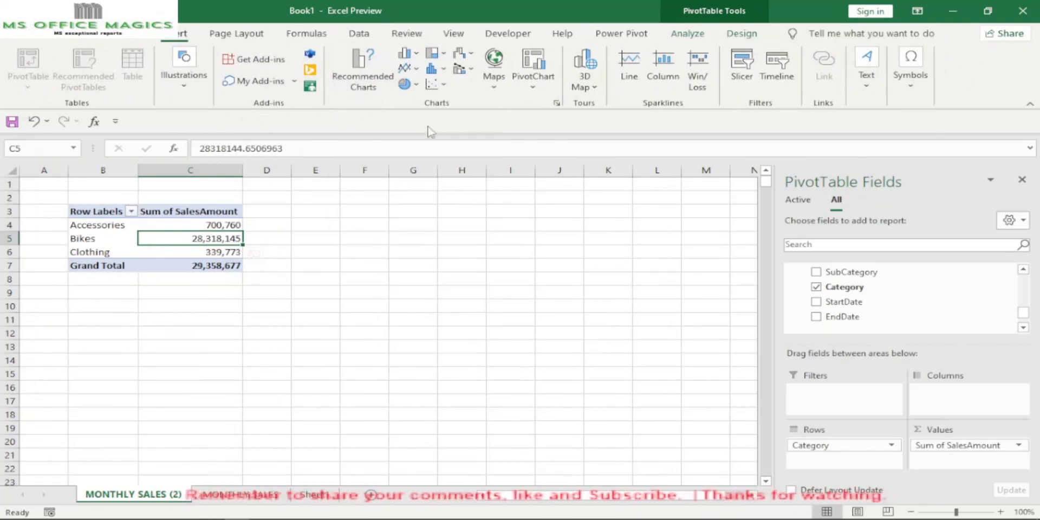
left_click(374, 76)
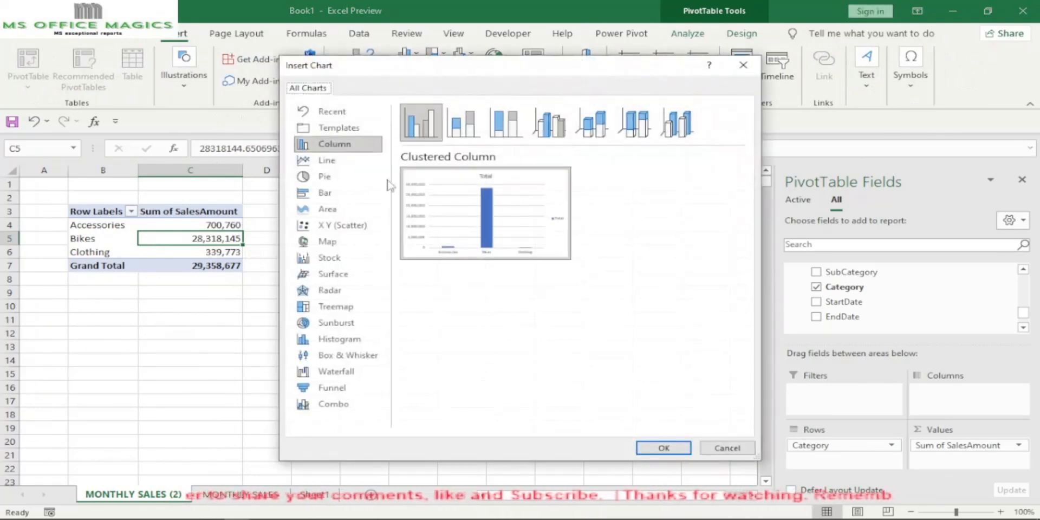
left_click(325, 177)
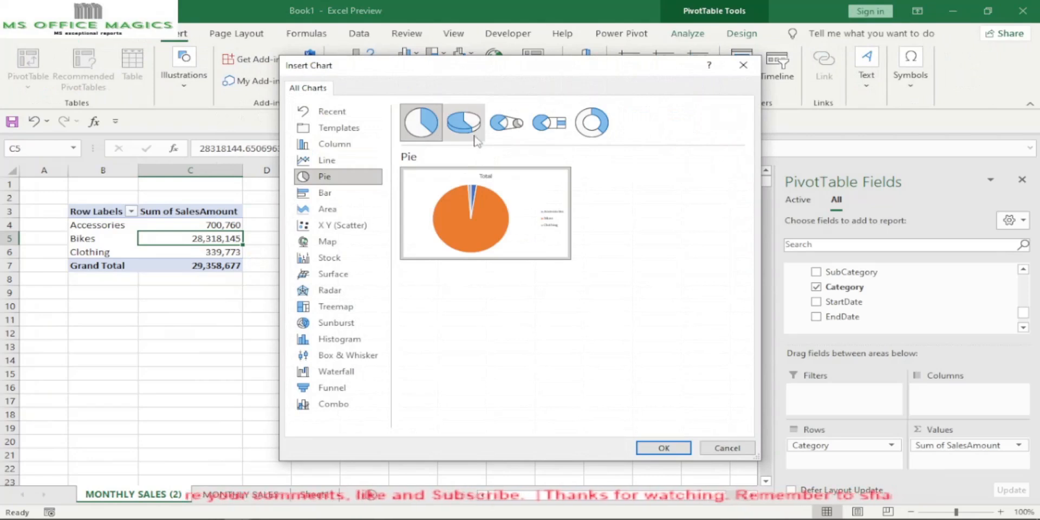
left_click(464, 122)
mouse_move(484, 216)
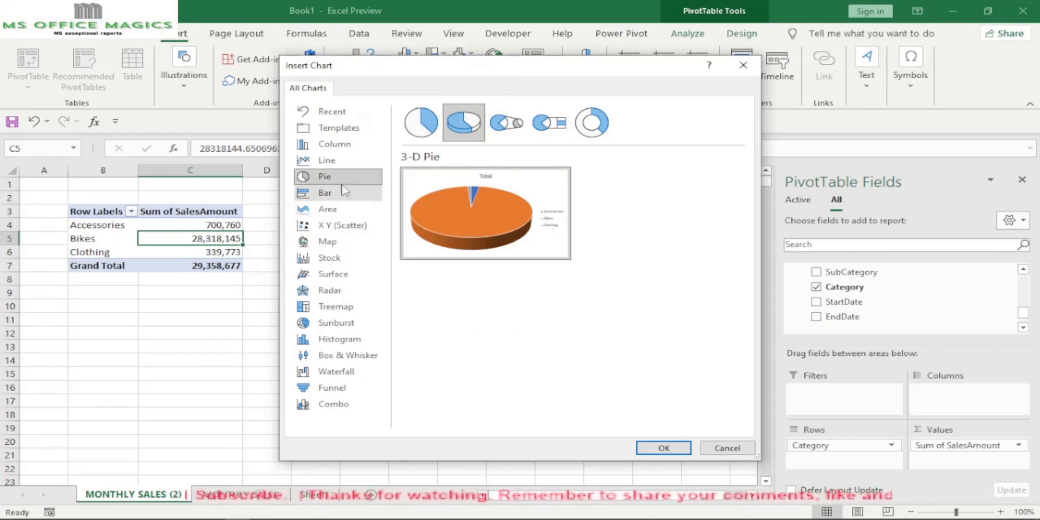
left_click(332, 144)
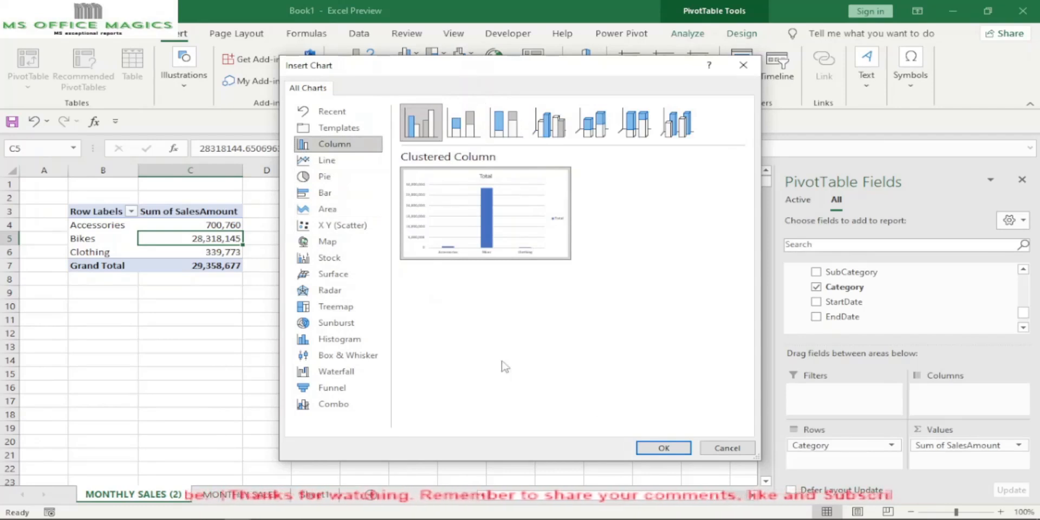
left_click(664, 448)
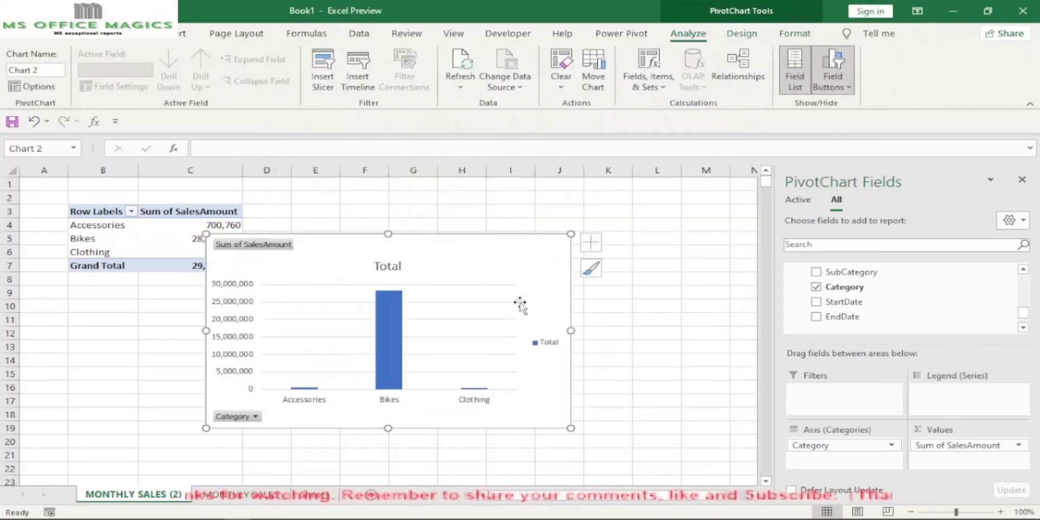
- Hide all field buttons on the category PivotChart and delete its title and legend
right_click(234, 419)
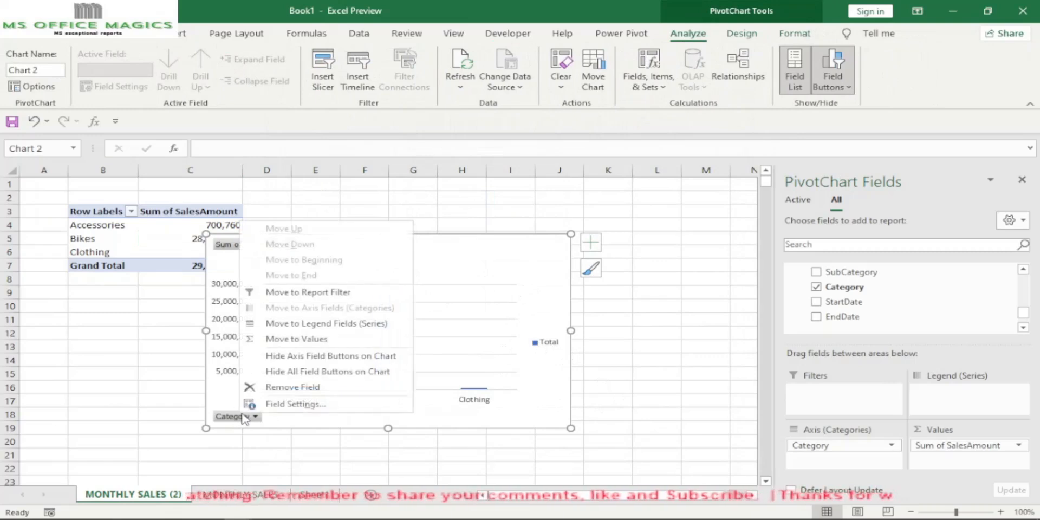
left_click(296, 372)
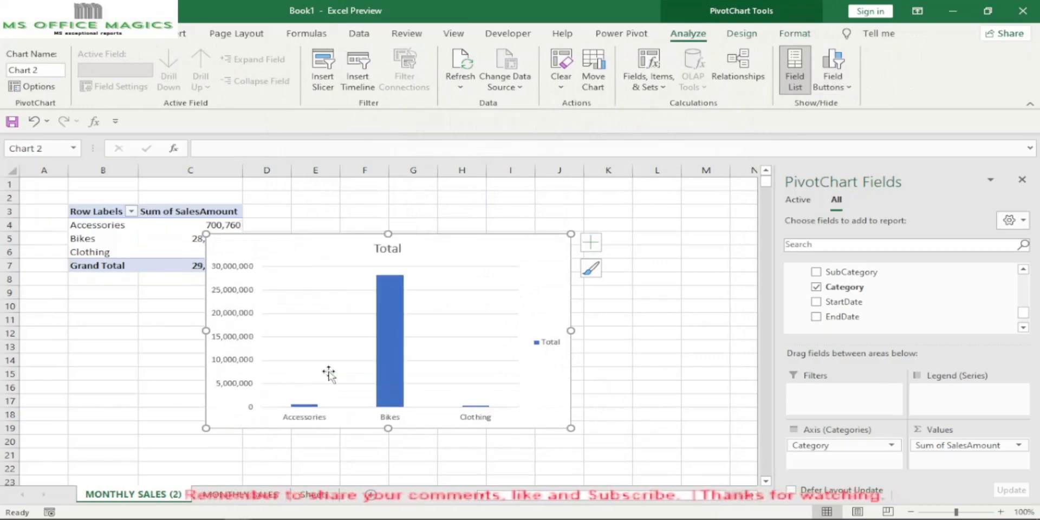
left_click(394, 252)
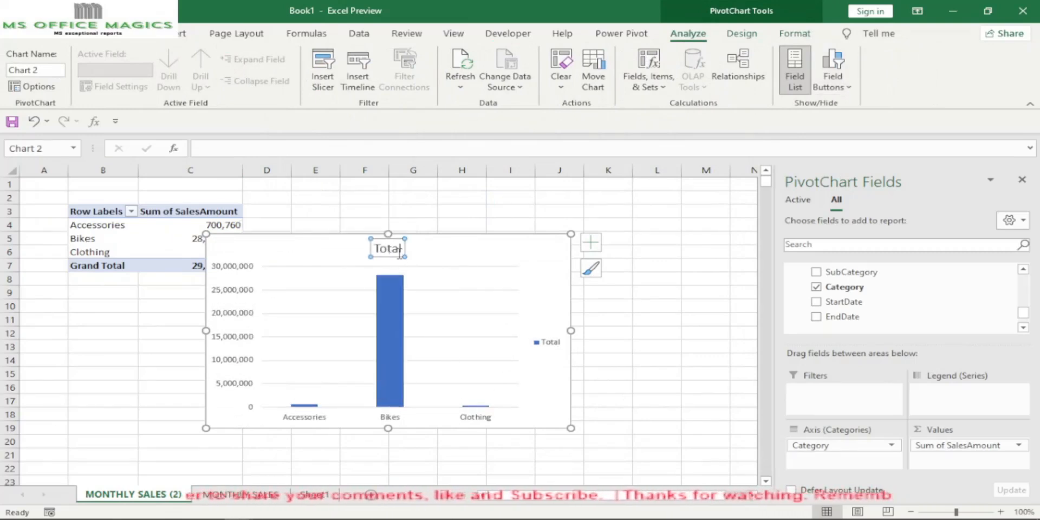
key("Delete")
left_click(549, 341)
key("Delete")
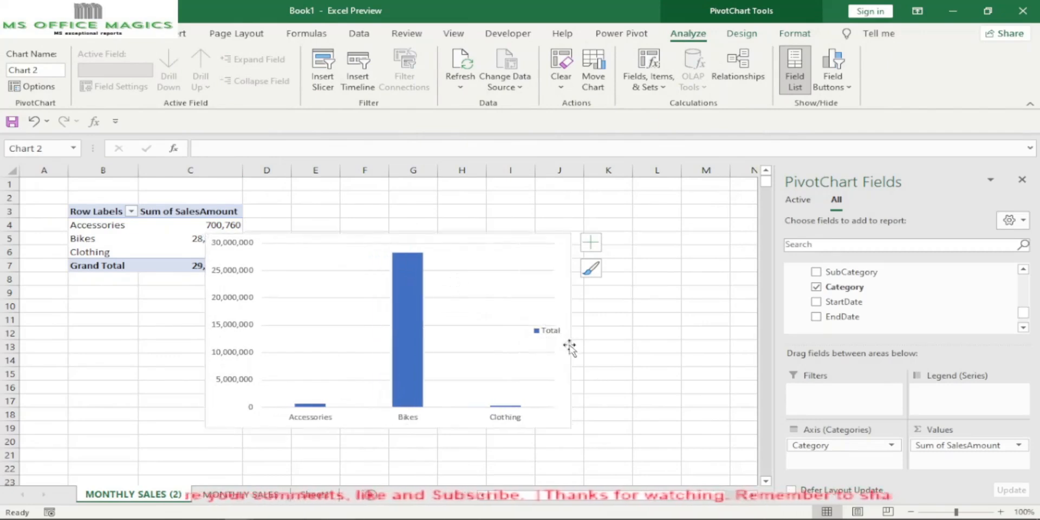
- Add data labels to the category PivotChart's columns at the Outside End position
left_click(741, 34)
left_click(29, 65)
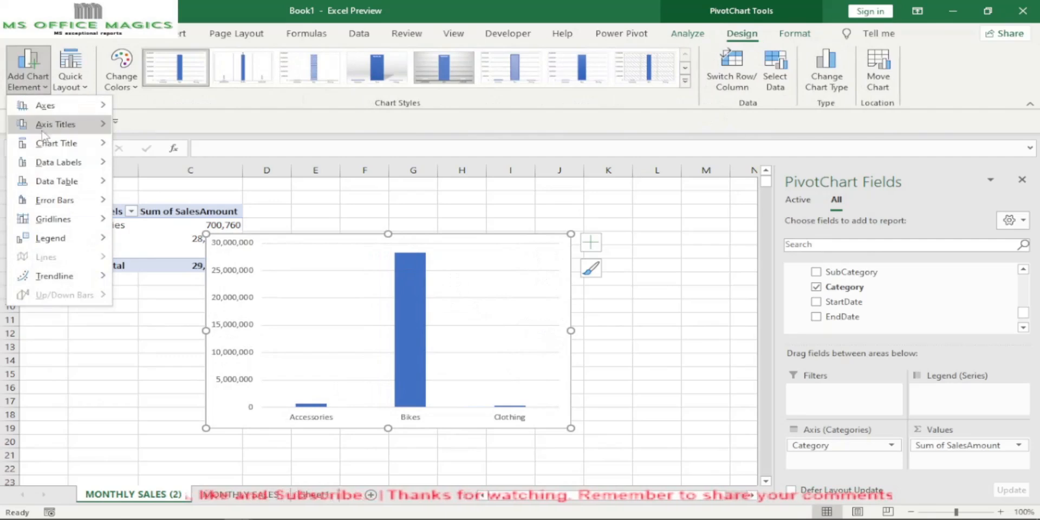
mouse_move(61, 163)
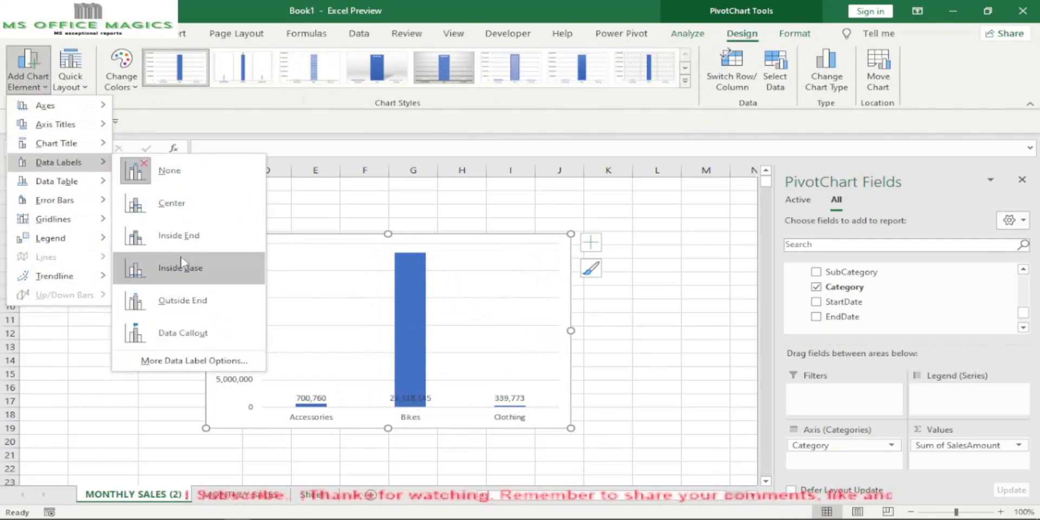
left_click(186, 299)
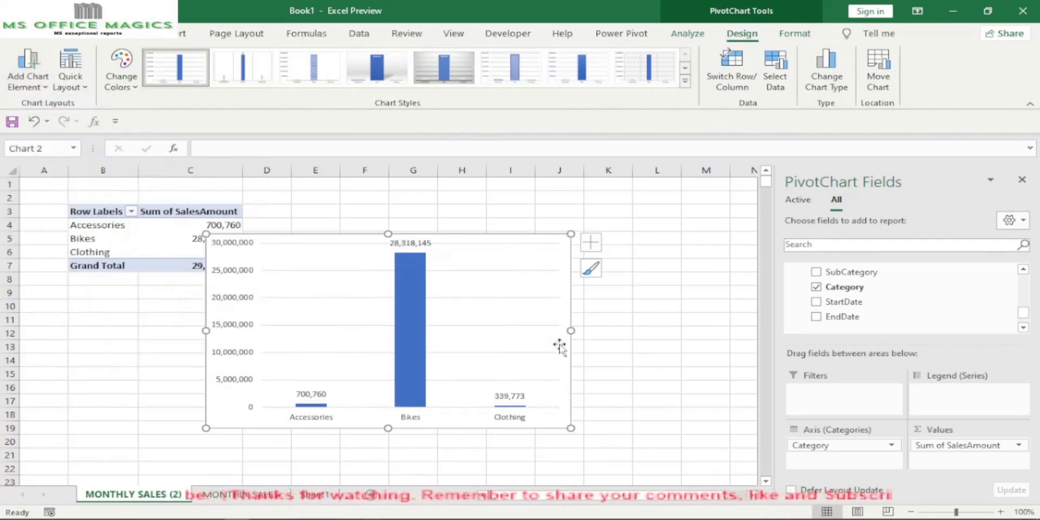
- Apply the dark chart Style 13 with outlined columns to the category PivotChart
left_click(685, 68)
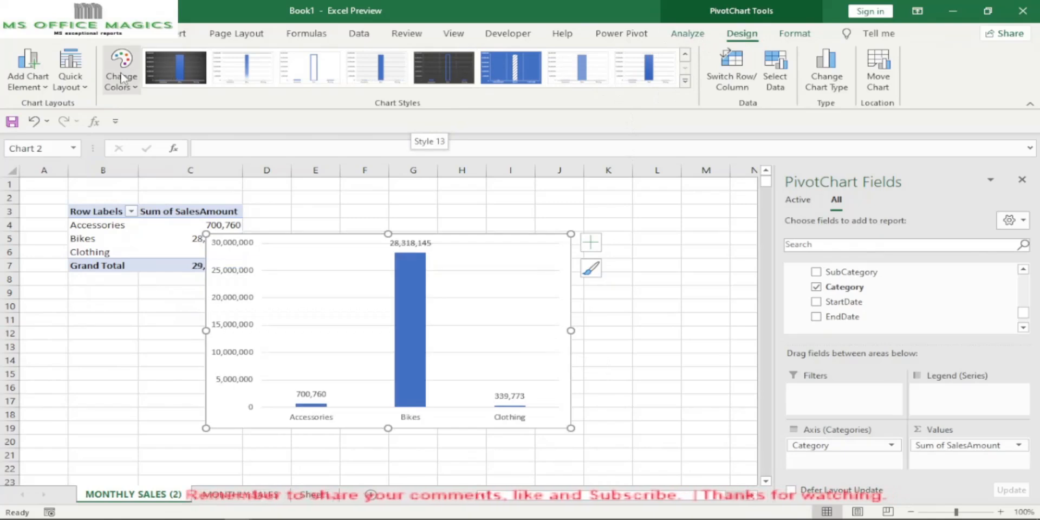
left_click(181, 68)
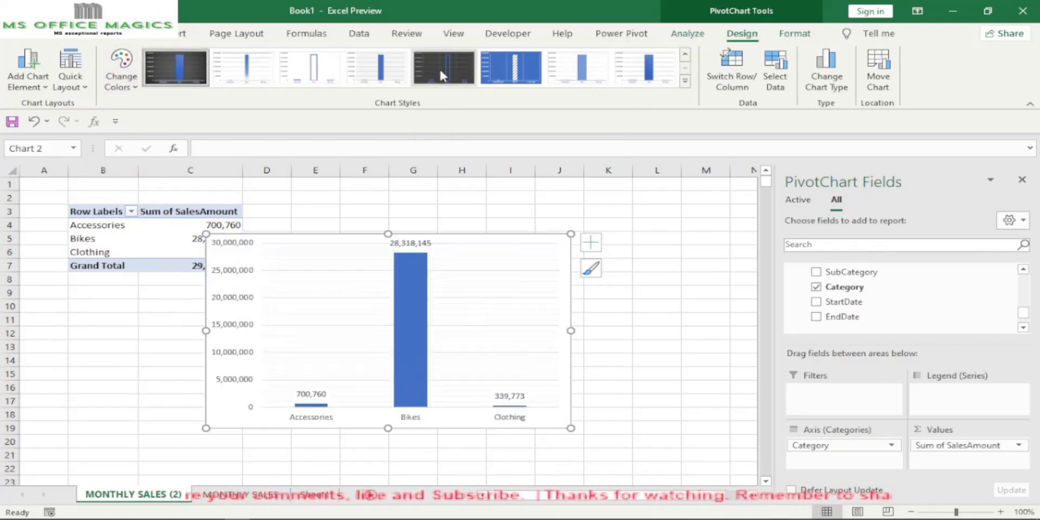
left_click(452, 68)
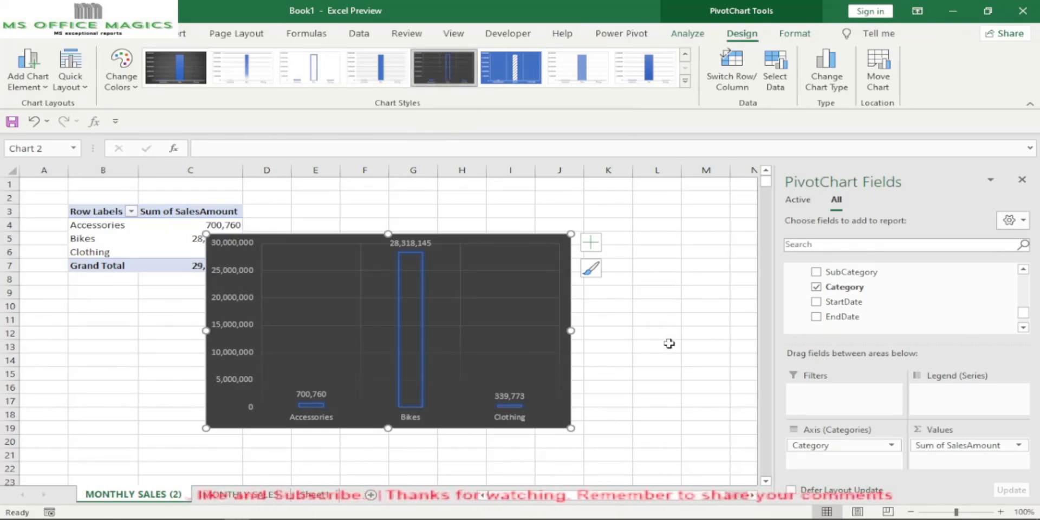
- Set the font size of all text in the category PivotChart to 8
left_click(69, 33)
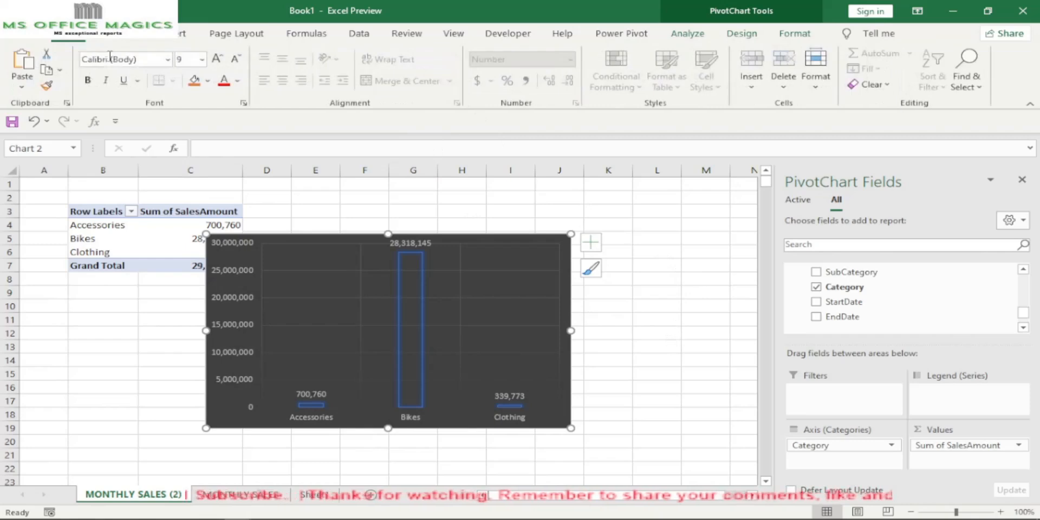
left_click(202, 59)
left_click(195, 80)
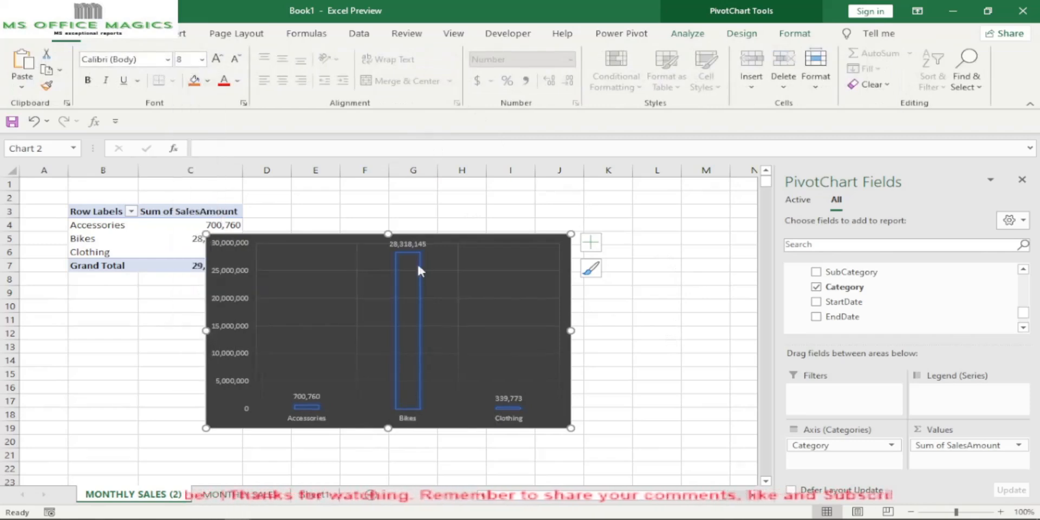
left_click(647, 334)
left_click(539, 382)
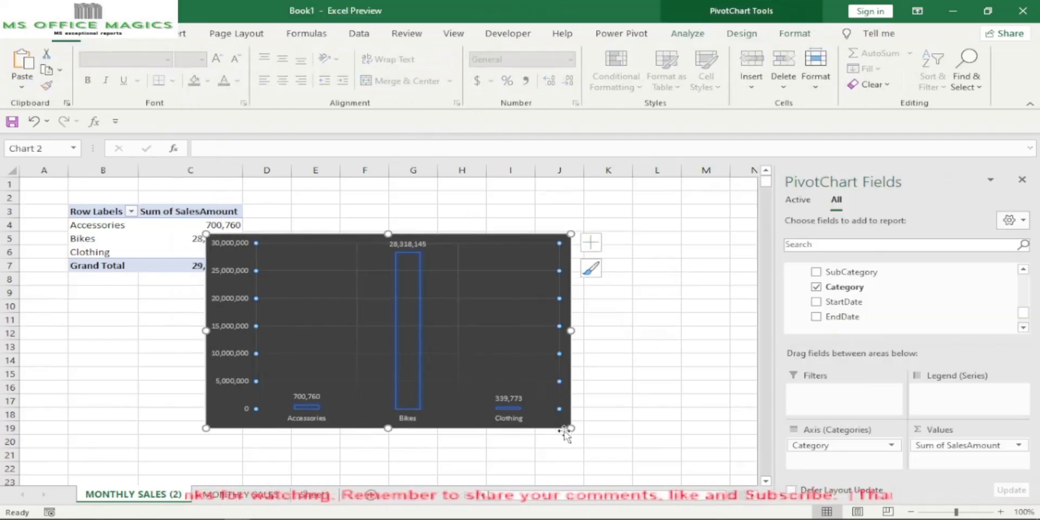
left_click(592, 414)
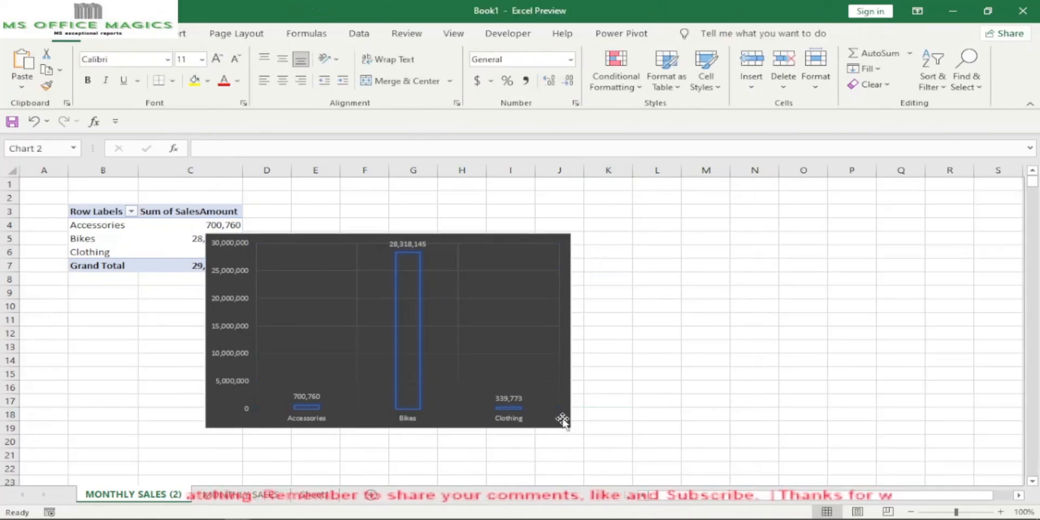
- Shrink the category PivotChart and place it directly beside the PivotTable, covering about cells D2 to I12
left_click(573, 430)
left_click_drag(571, 428, 494, 377)
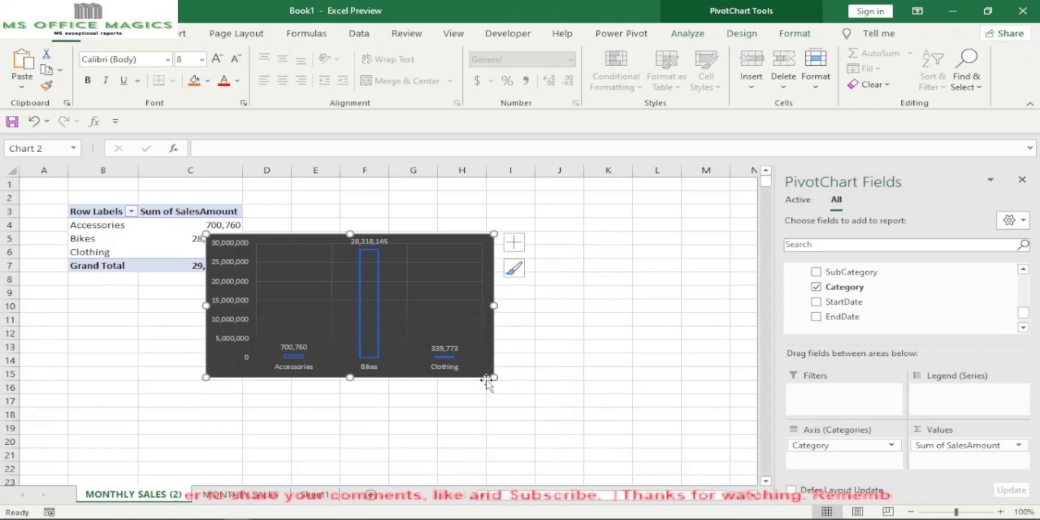
left_click_drag(493, 377, 480, 371)
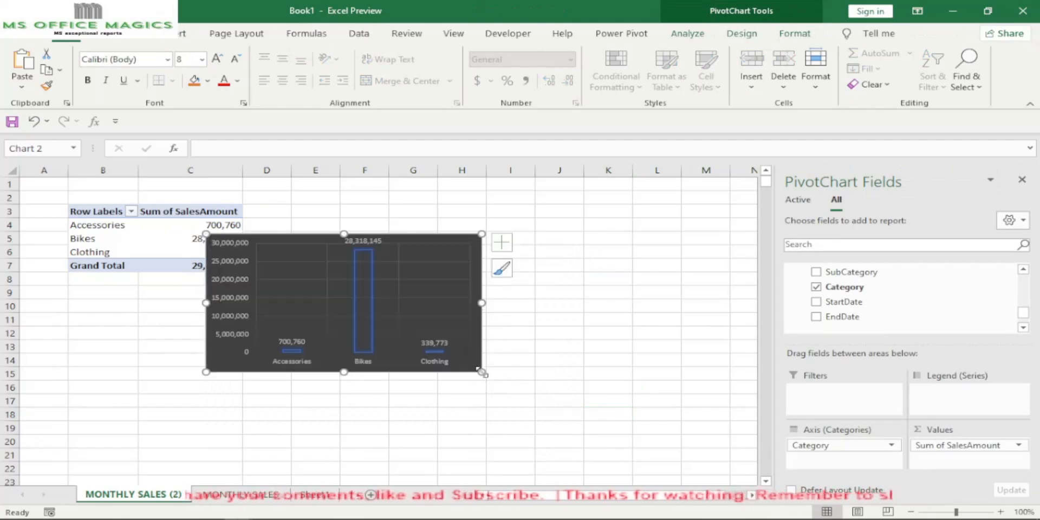
left_click(591, 358)
left_click(423, 240)
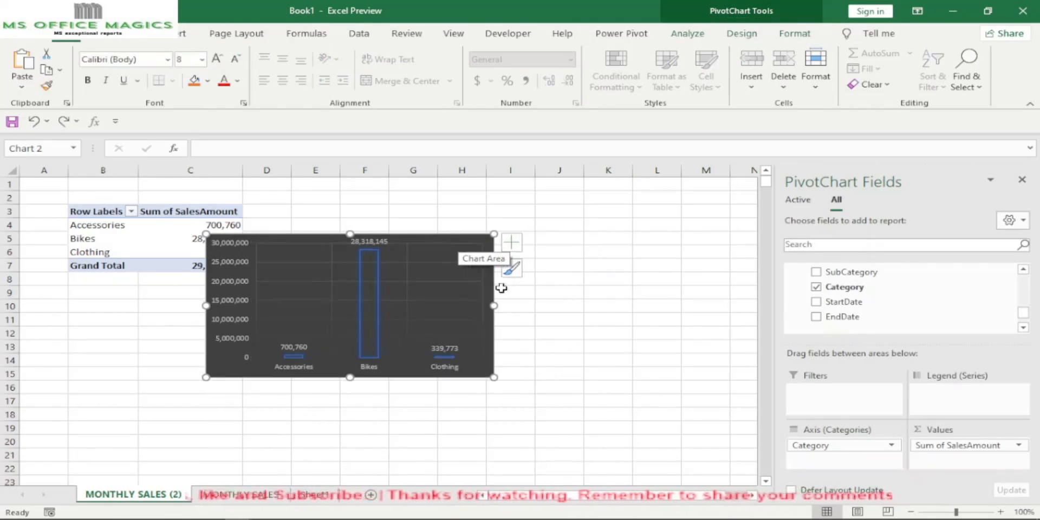
left_click_drag(493, 297, 531, 254)
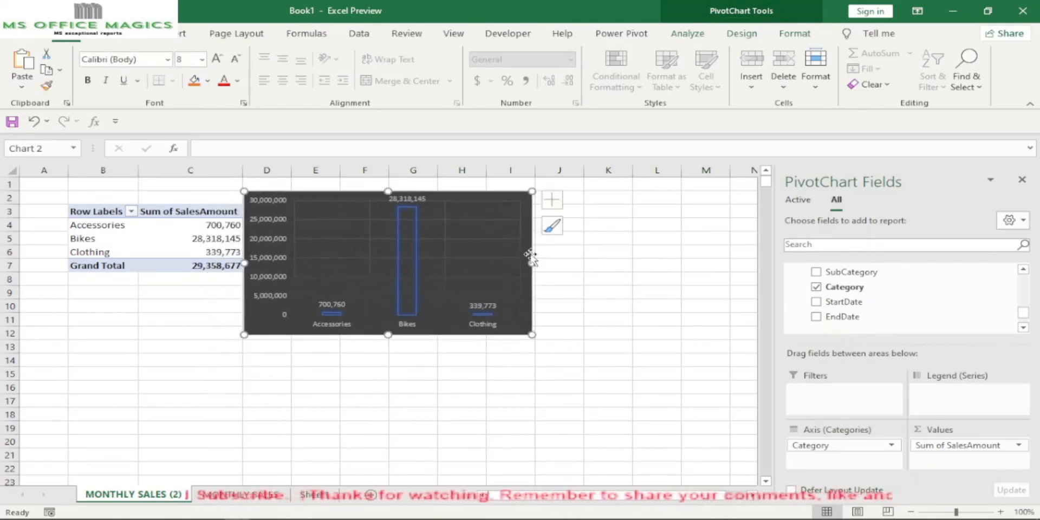
left_click(251, 418)
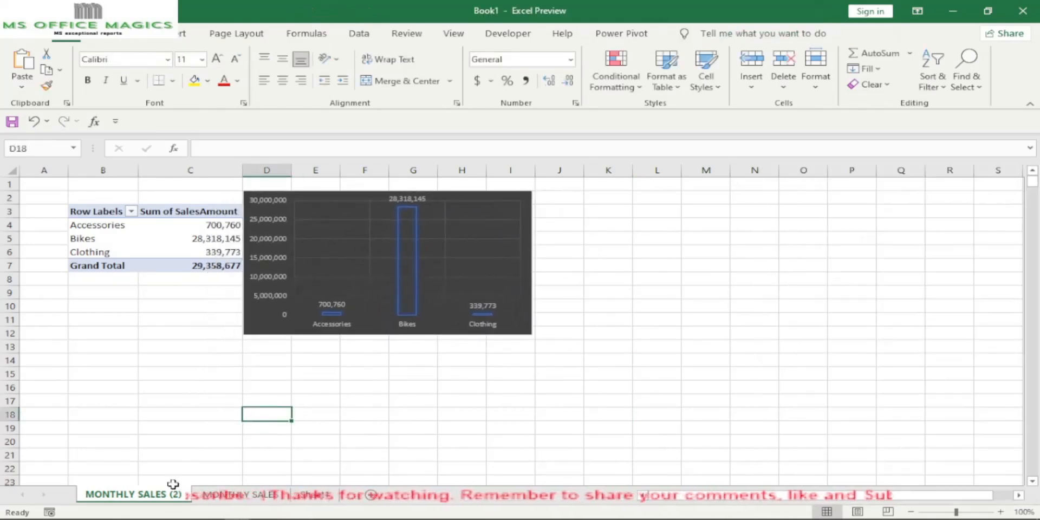
- Rename the MONTHLY SALES (2) sheet as CATEGORY SALES
double_click(131, 496)
left_click(137, 495)
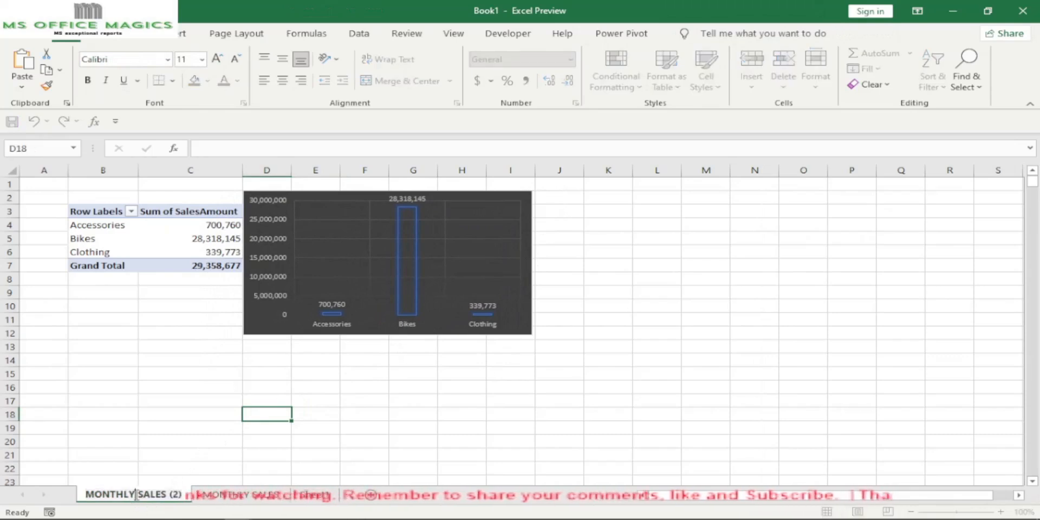
key("BackSpace")
key("BackSpace")
key("BackSpace")
key("BackSpace")
key("BackSpace")
key("BackSpace")
key("BackSpace")
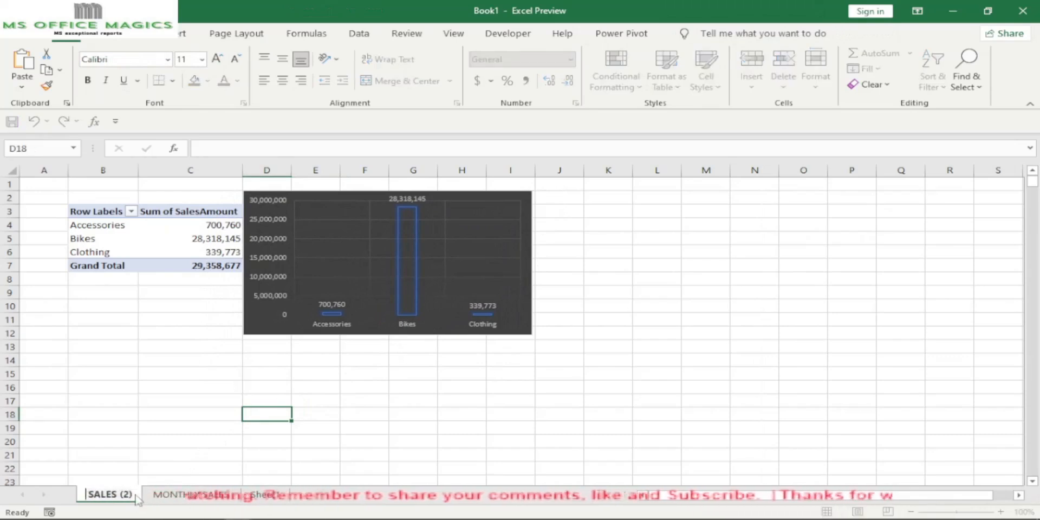
type("CATEG")
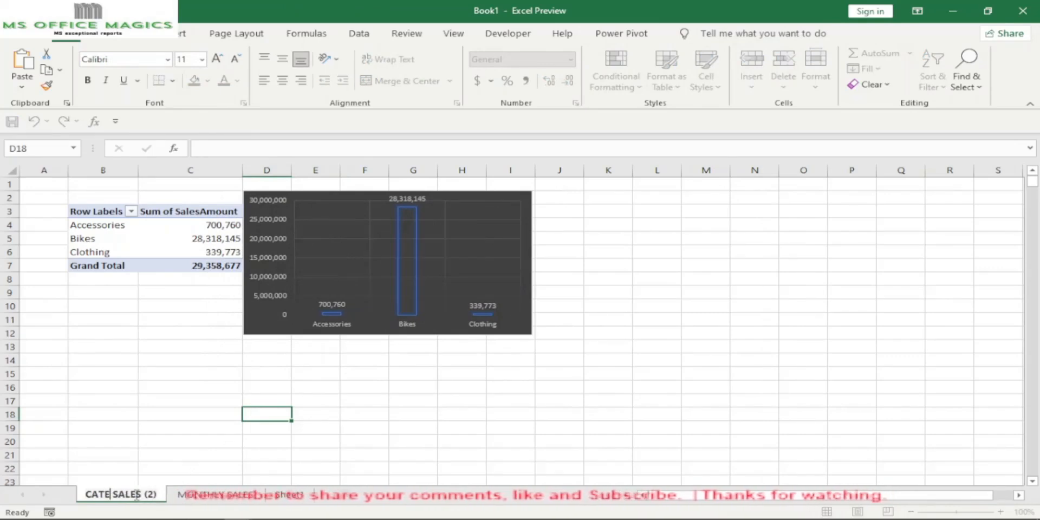
type("ORY")
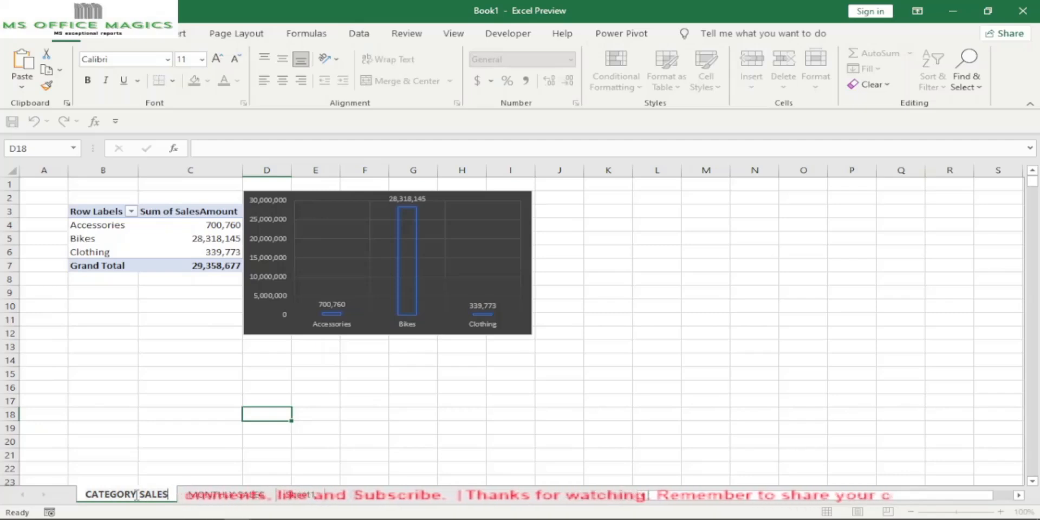
left_click(395, 439)
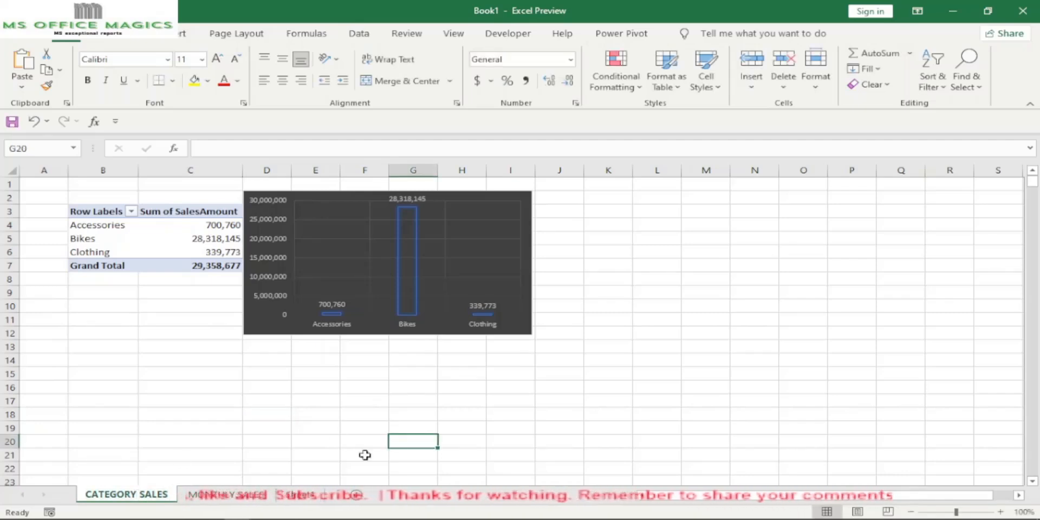
- Create a copy of the CATEGORY SALES sheet within Book1, placed before the original
right_click(154, 503)
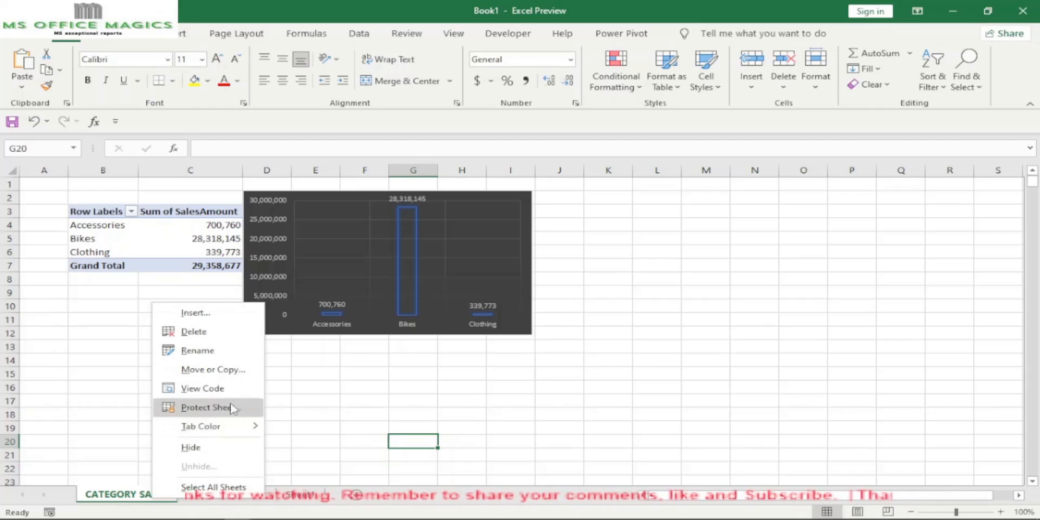
left_click(222, 372)
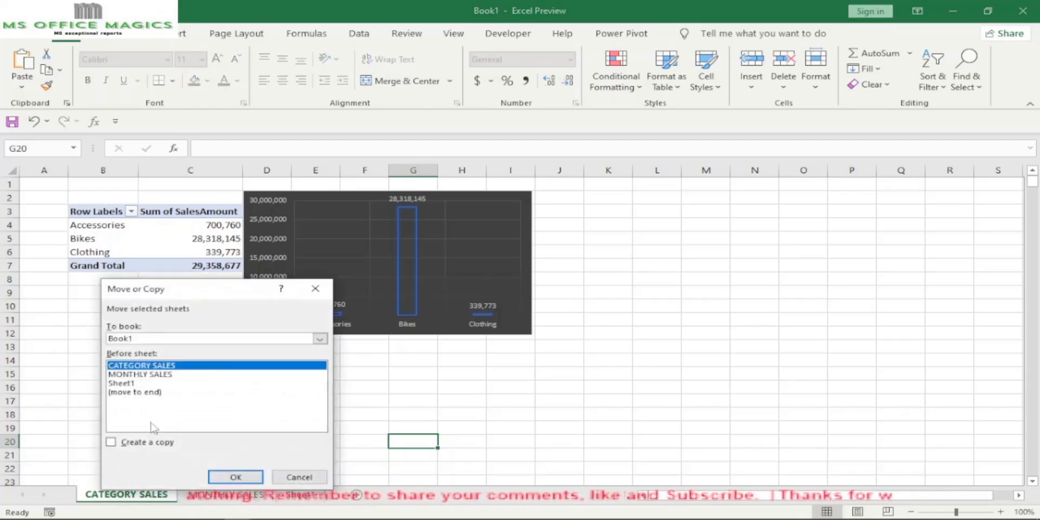
left_click(111, 442)
left_click(235, 478)
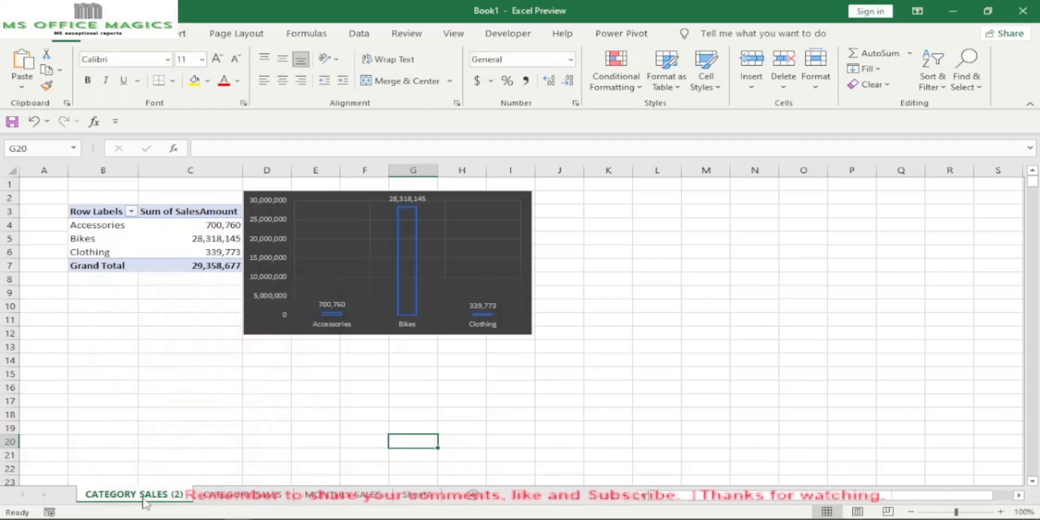
- Rename the copied category sheet as PRODUCT LINE SALES
left_click_drag(135, 497, 144, 498)
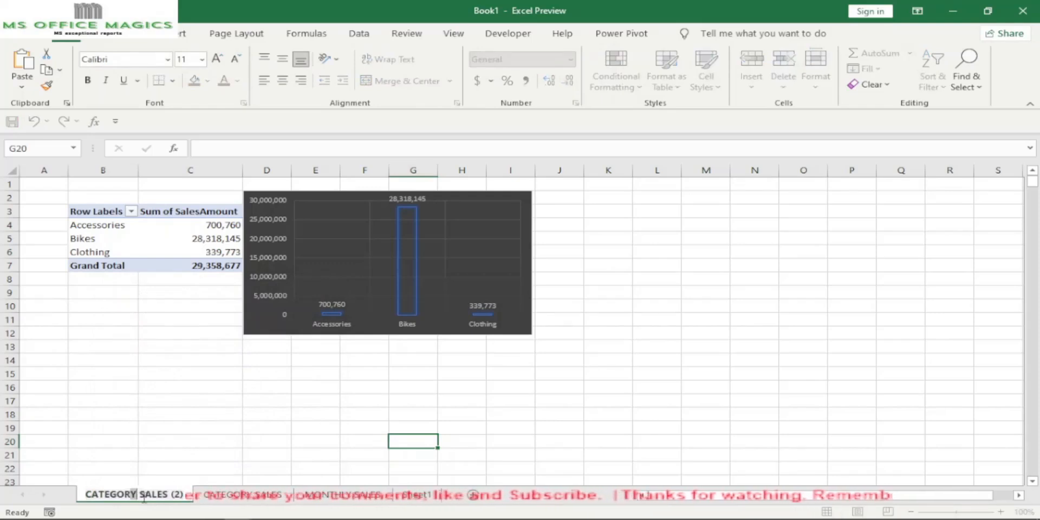
key("BackSpace")
key("BackSpace")
key("BackSpace")
key("BackSpace")
key("BackSpace")
key("BackSpace")
key("BackSpace")
key("BackSpace")
type("PRODUC")
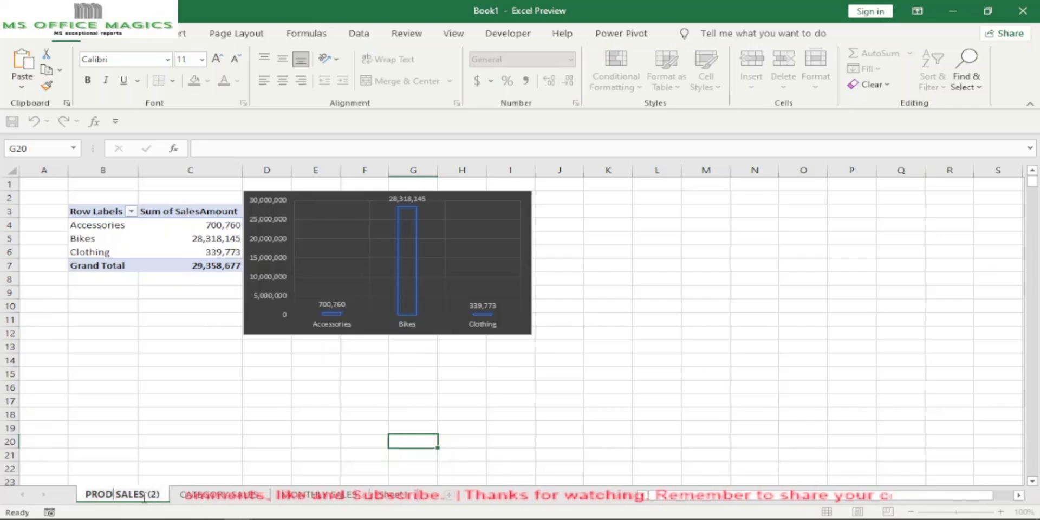
type("T LINE")
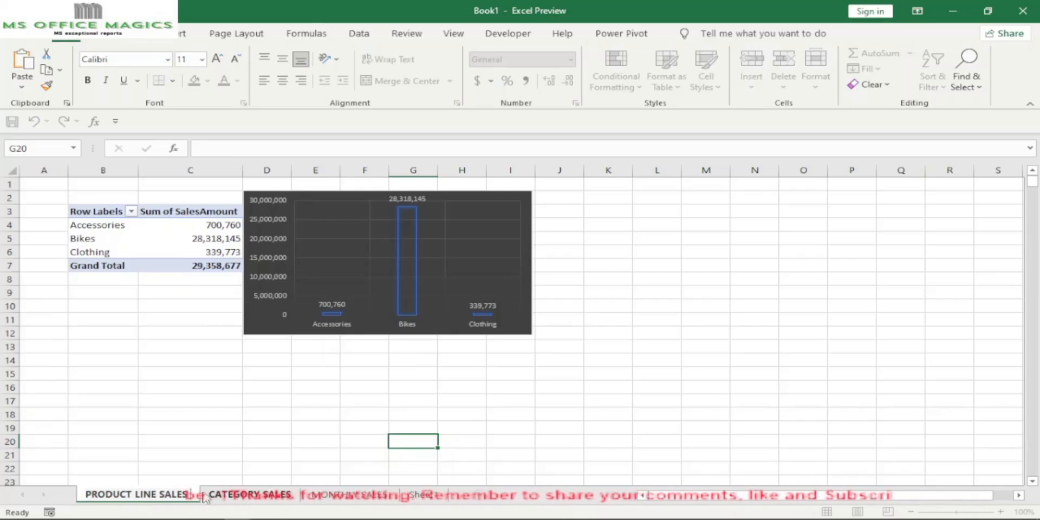
- Delete the copied PivotChart from the PRODUCT LINE SALES sheet and remove the Category field from the PivotTable's rows
left_click(465, 287)
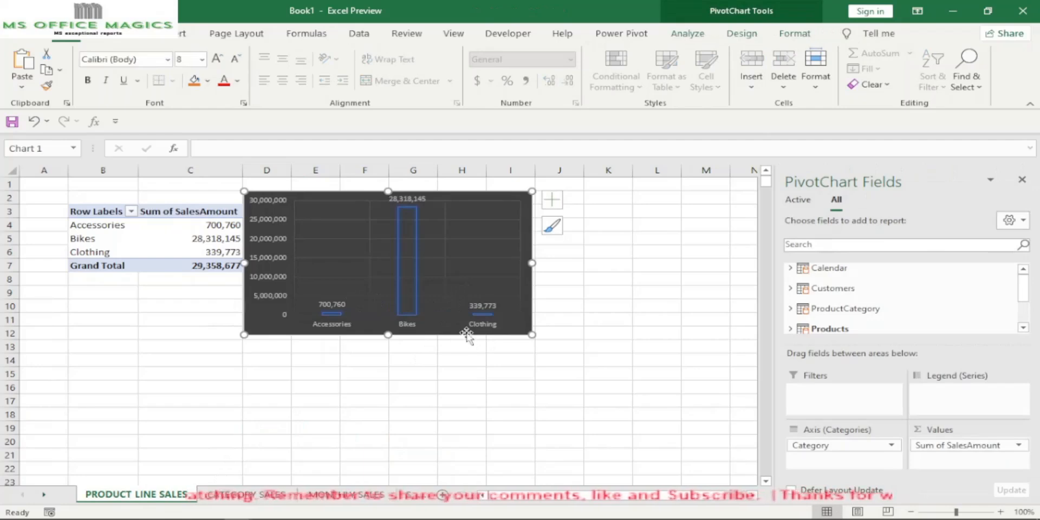
key("Delete")
left_click(238, 254)
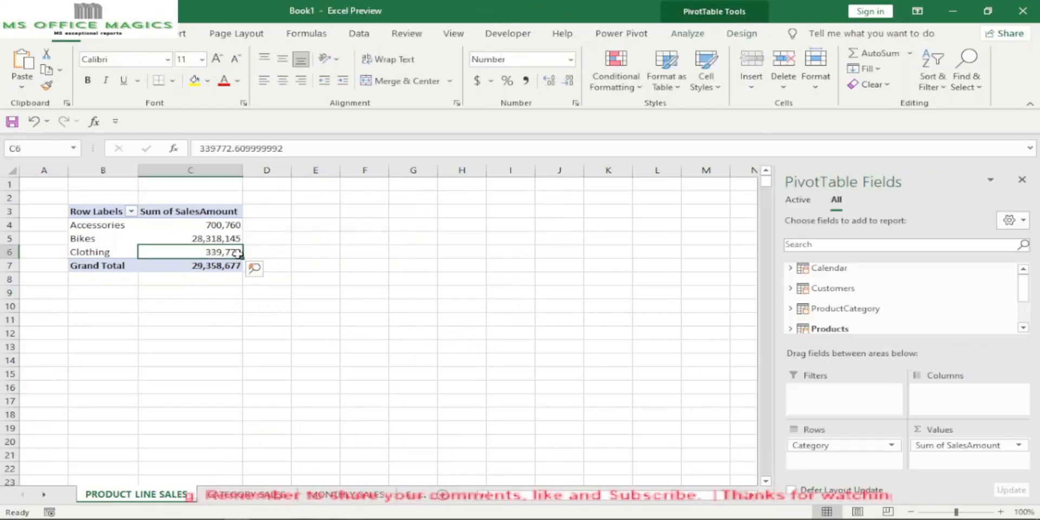
left_click(824, 446)
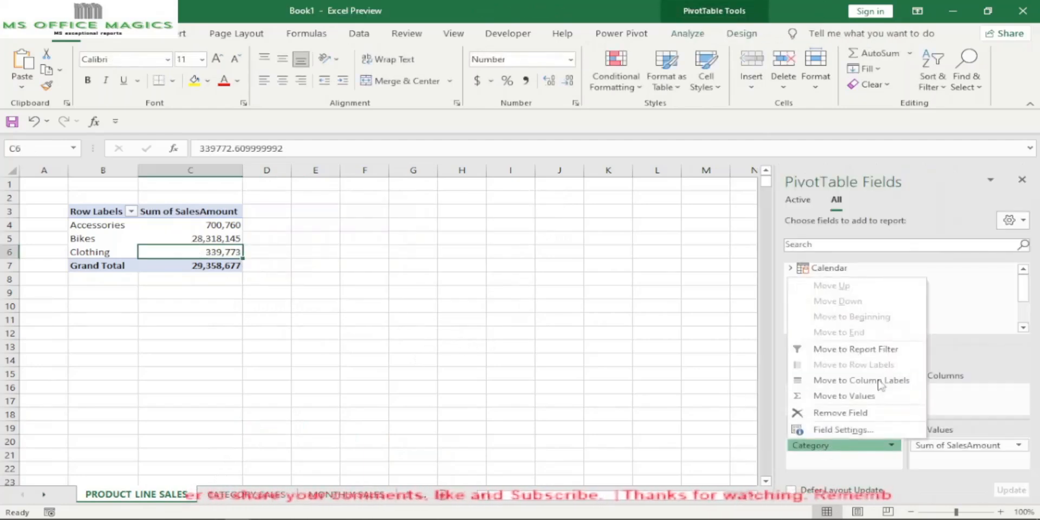
left_click(841, 413)
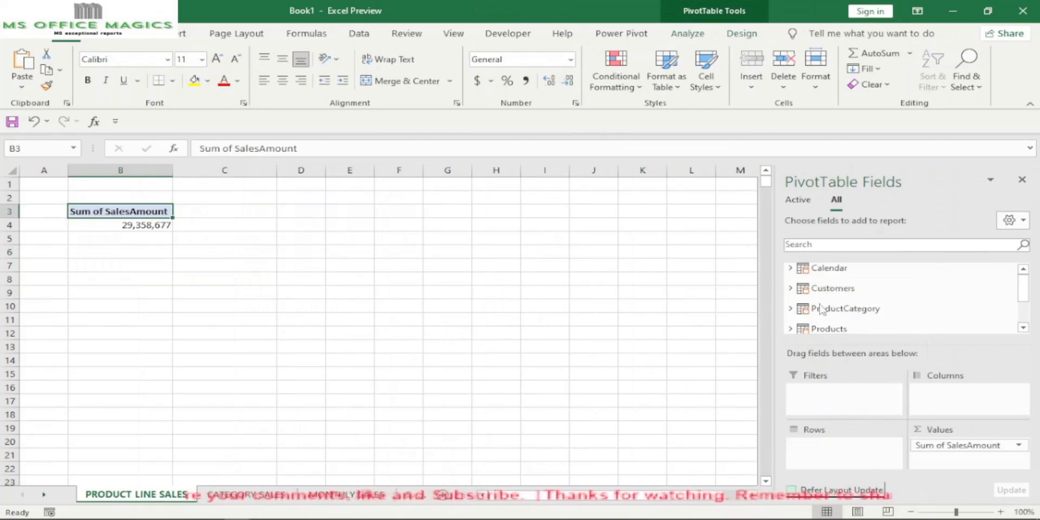
- Add the ProductLine field from the Products table to the PivotTable's rows
scroll(802, 321, "down", 1)
left_click(798, 320)
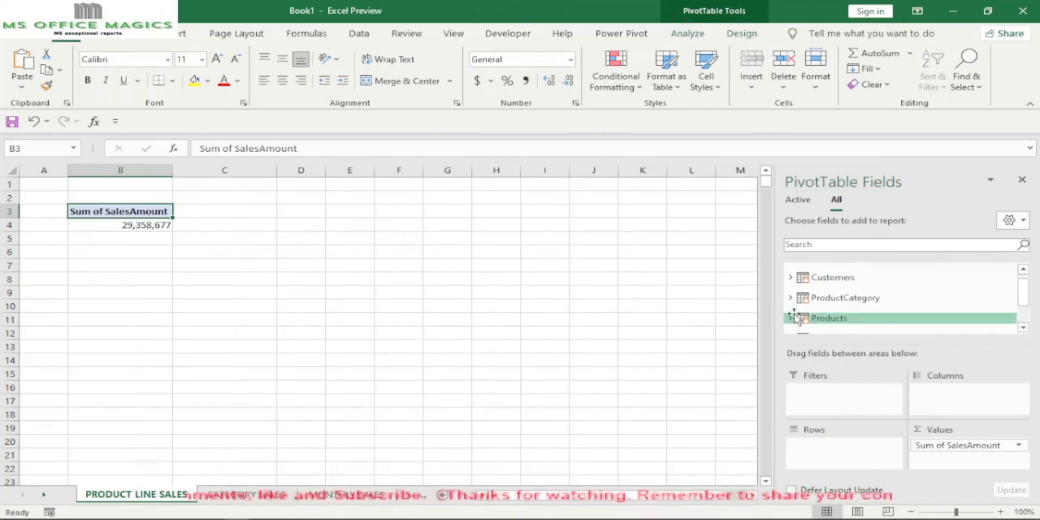
left_click(1023, 328)
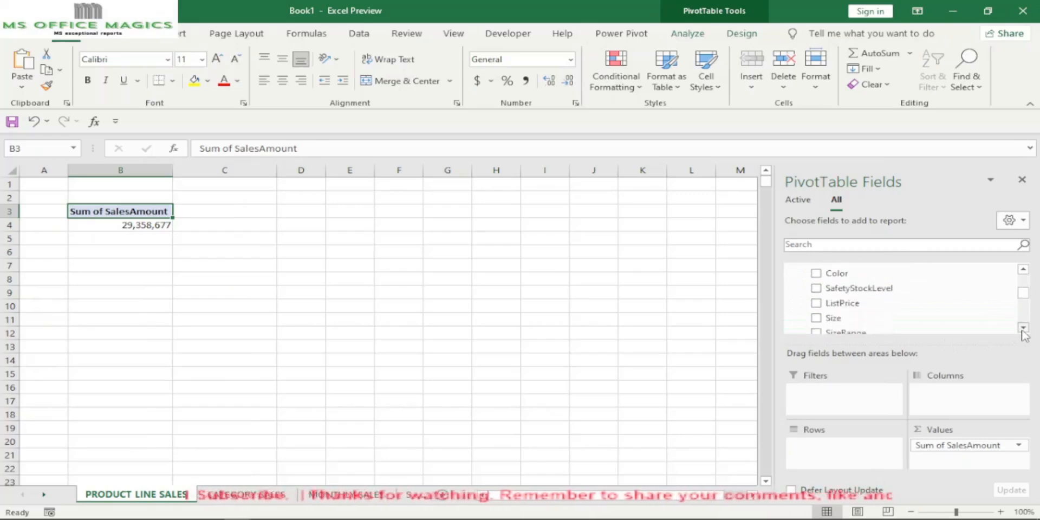
left_click(1023, 329)
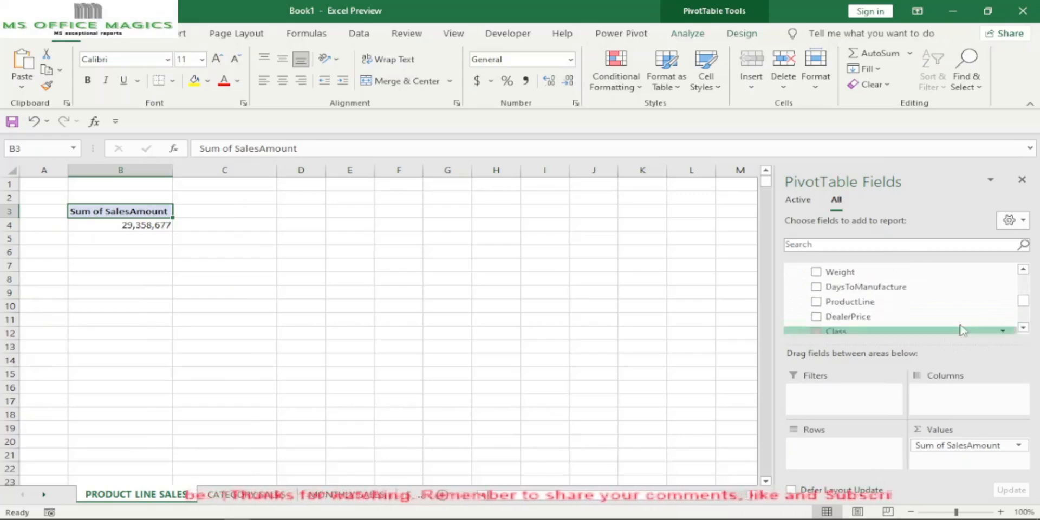
left_click_drag(863, 309, 845, 445)
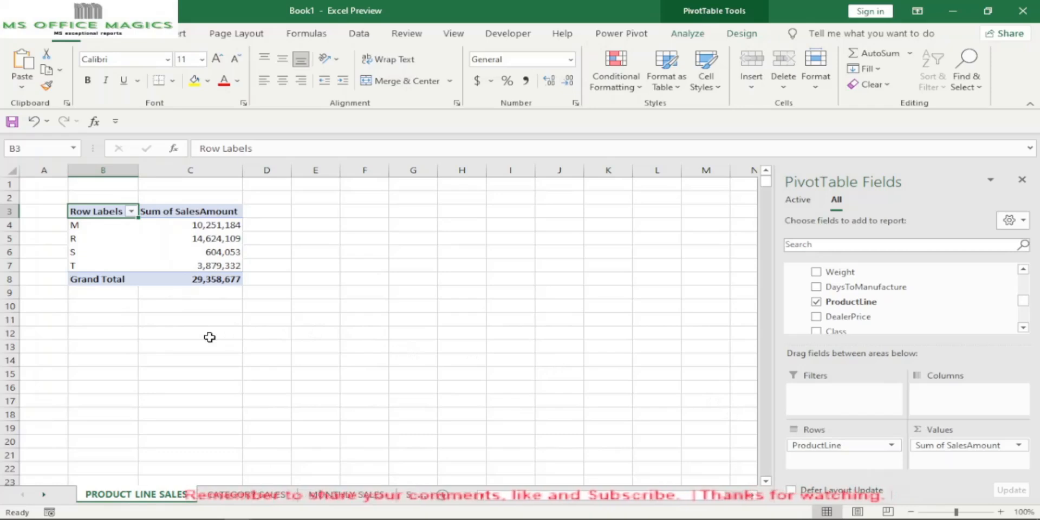
- Insert a Clustered Bar PivotChart based on the product line PivotTable
left_click(152, 250)
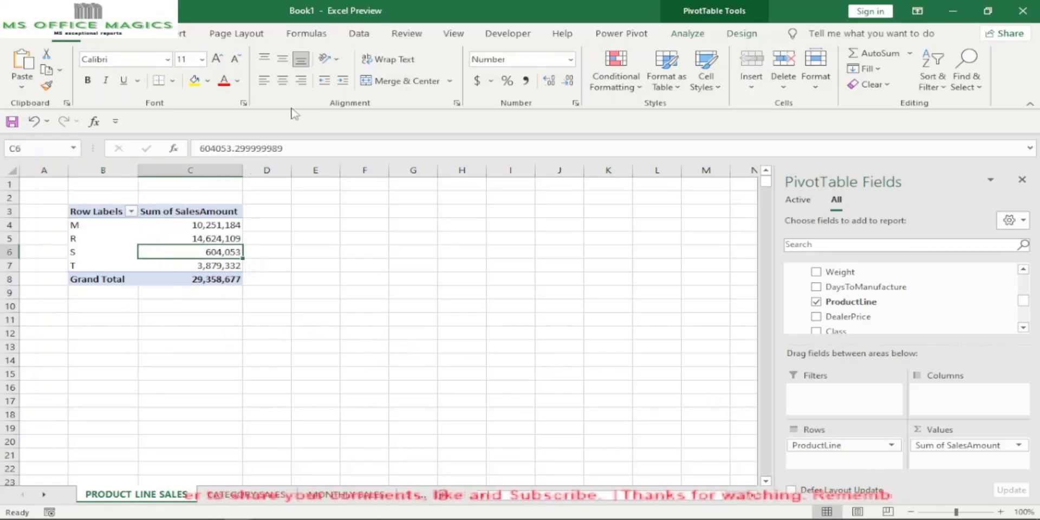
left_click(176, 34)
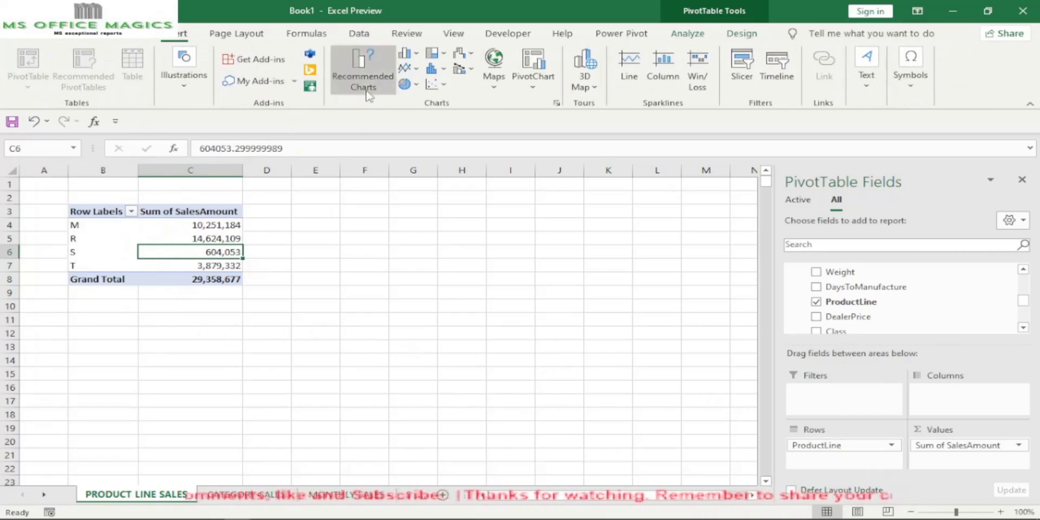
left_click(359, 73)
left_click(324, 197)
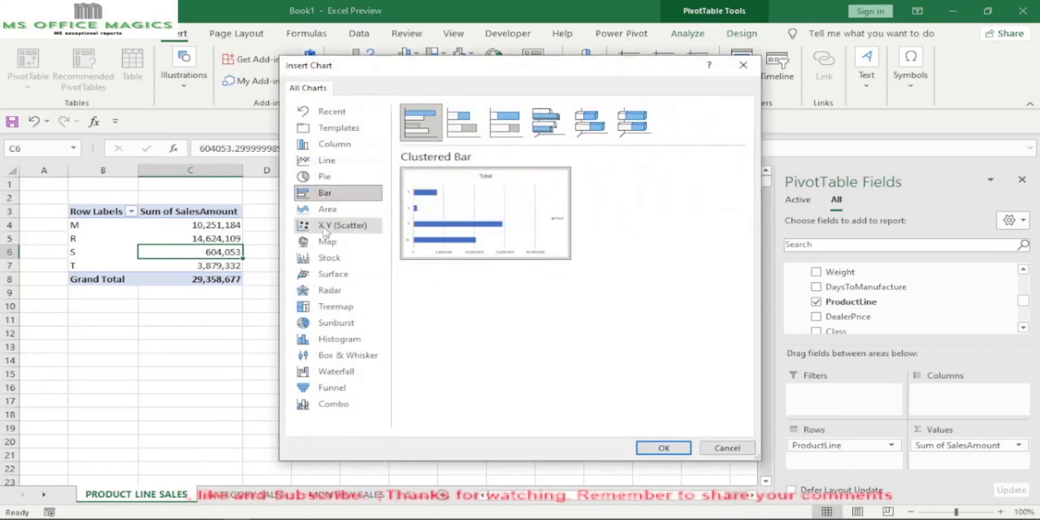
left_click(664, 450)
- Hide all field buttons on the product line PivotChart and delete its title and legend
left_click(248, 340)
left_click(248, 340)
right_click(249, 341)
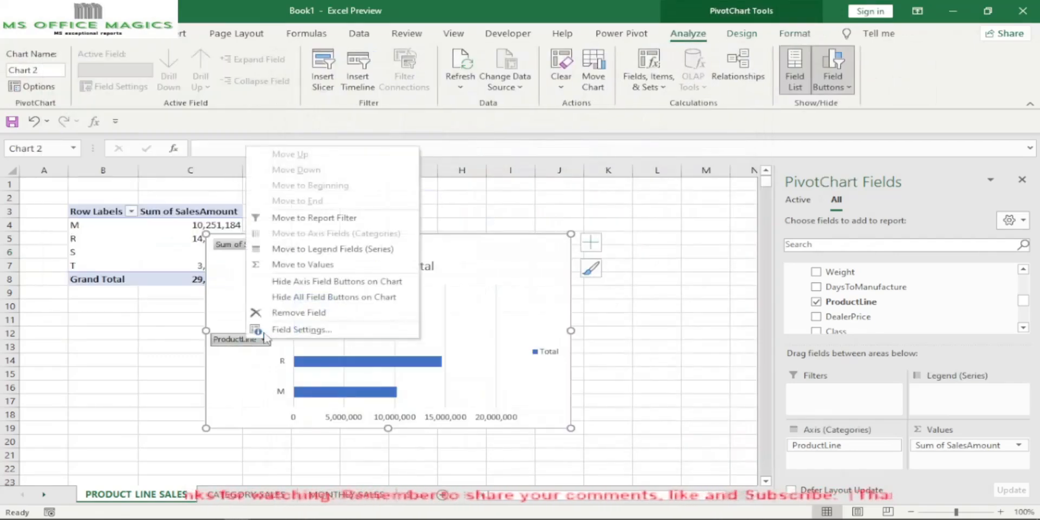
left_click(285, 298)
left_click(399, 250)
key("Delete")
left_click(550, 342)
key("Delete")
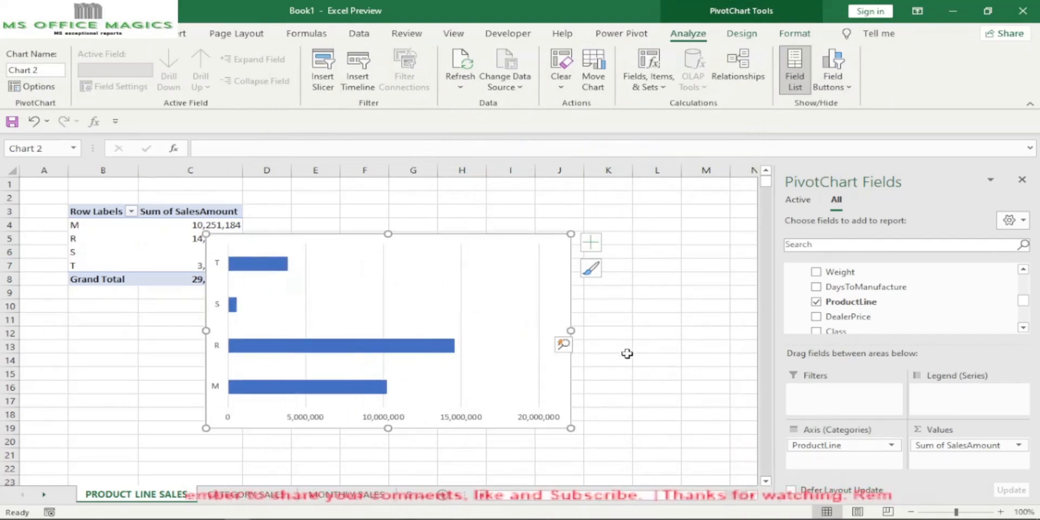
- Add data labels to the product line chart's bars at the Outside End position
left_click(742, 33)
left_click(28, 81)
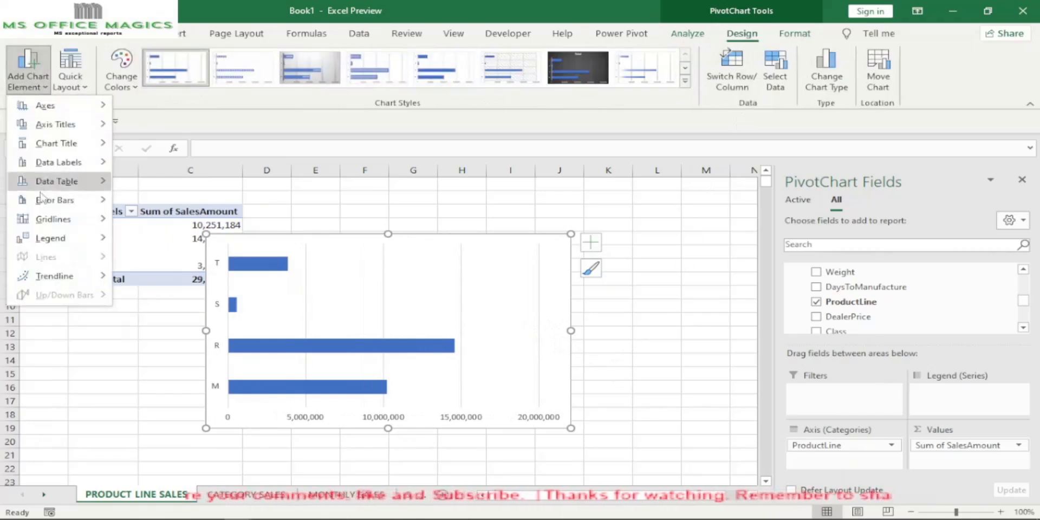
mouse_move(60, 162)
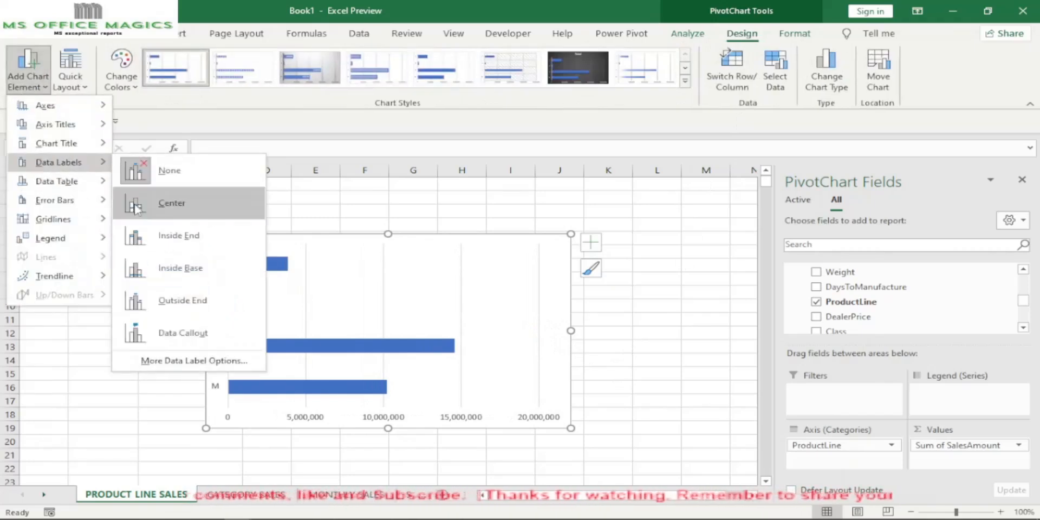
left_click(179, 295)
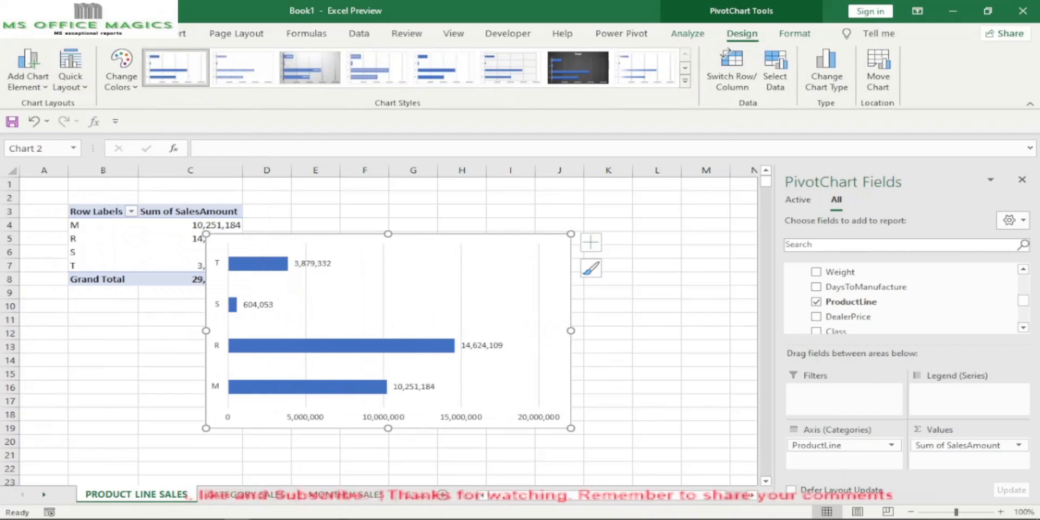
- Set the product line chart's font size to 8
left_click(124, 33)
left_click(202, 59)
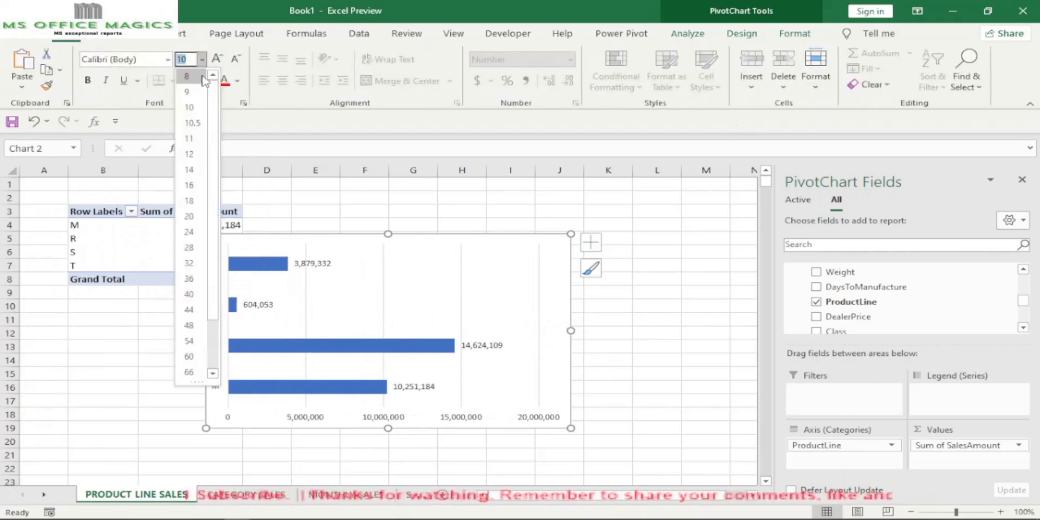
left_click(195, 81)
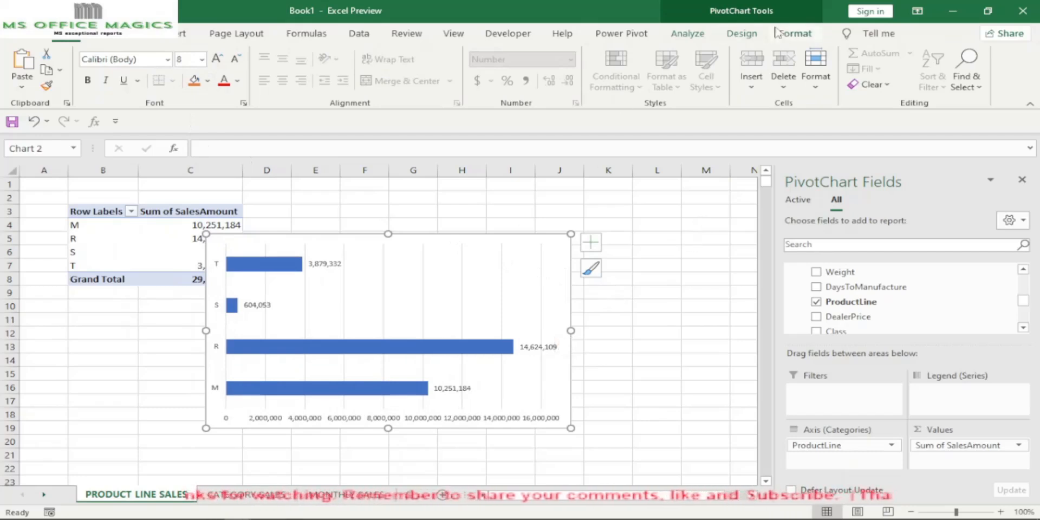
- Apply the dark-background chart style to the product line chart and delete the Total title that comes with it
left_click(751, 33)
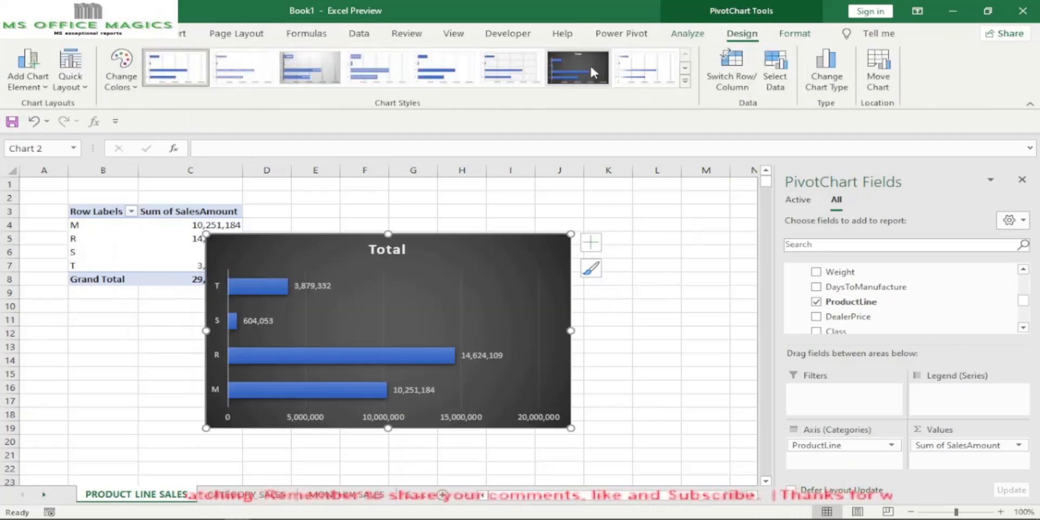
left_click(591, 68)
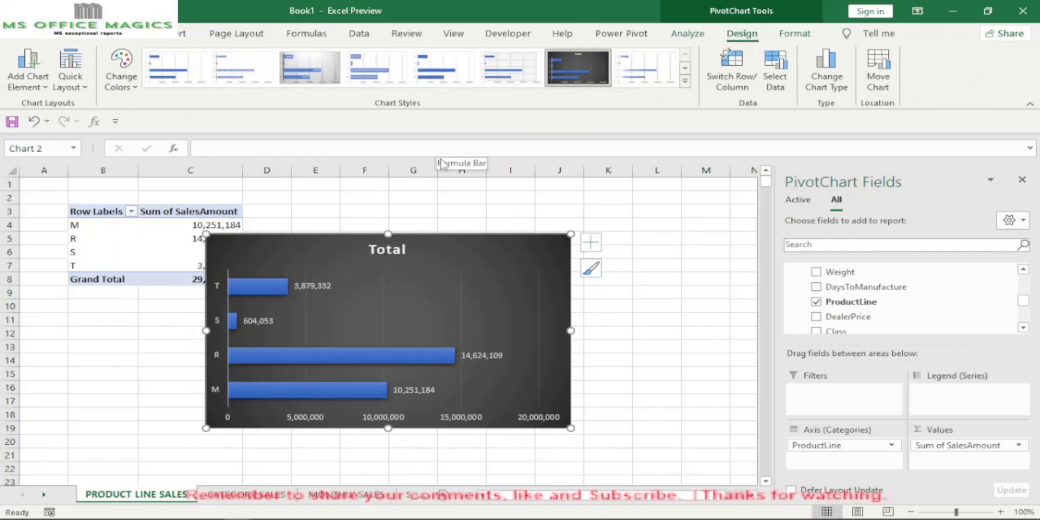
left_click(391, 254)
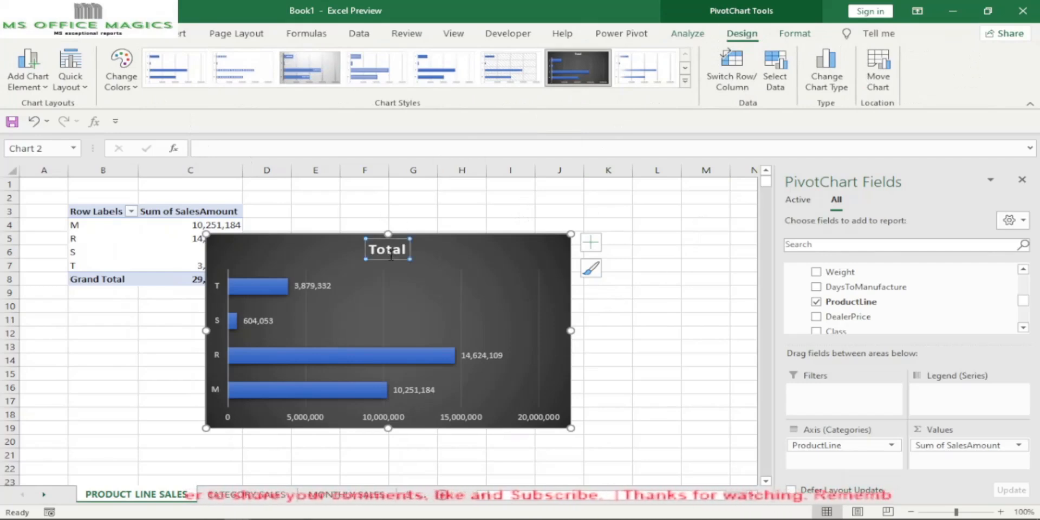
key("Delete")
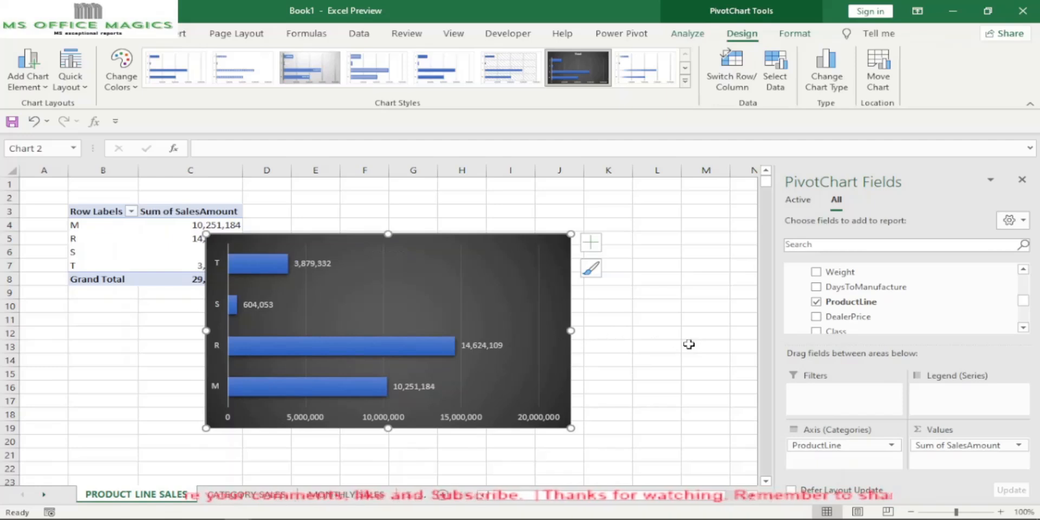
- Shrink the product line chart and place it directly beside the PivotTable, starting at column D, row 3
left_click_drag(571, 428, 489, 378)
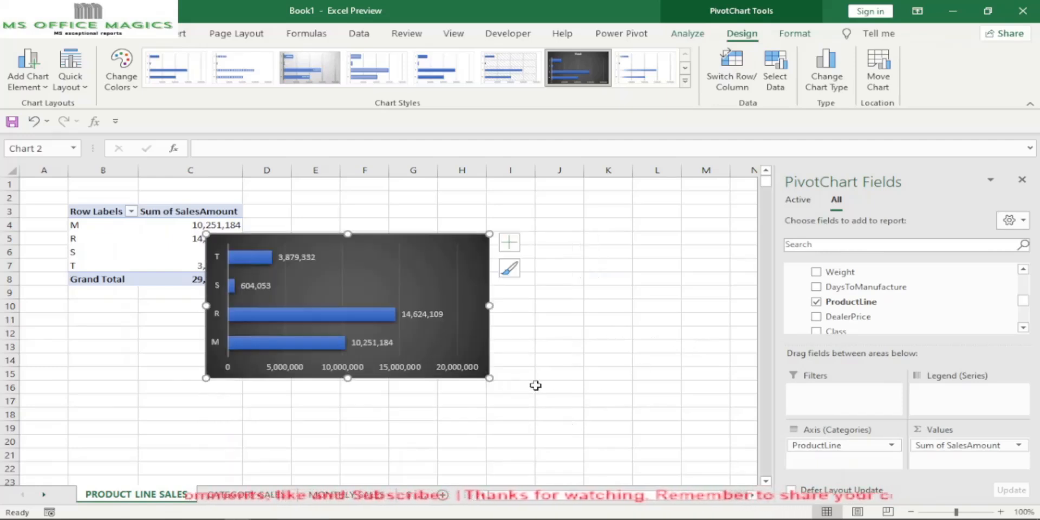
left_click(450, 249)
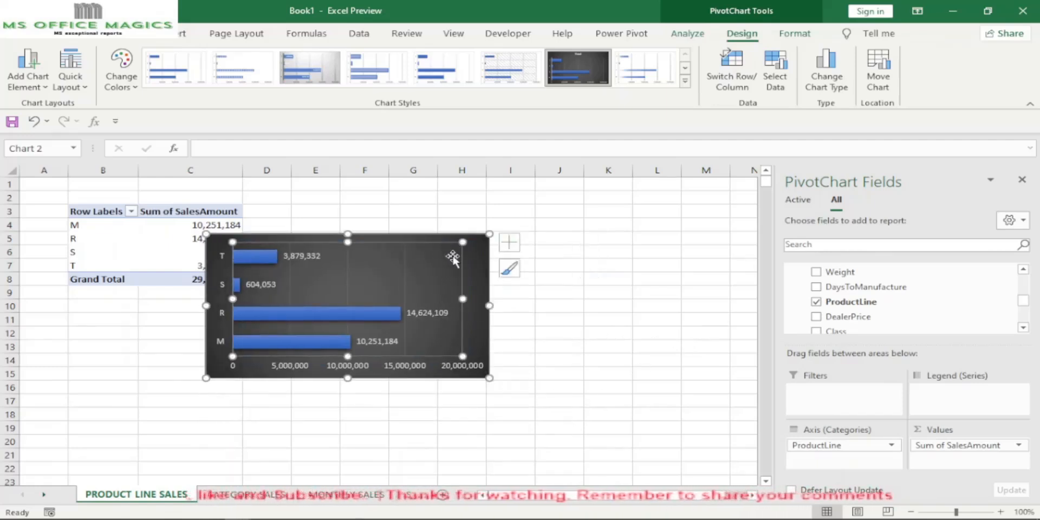
left_click_drag(483, 292, 518, 260)
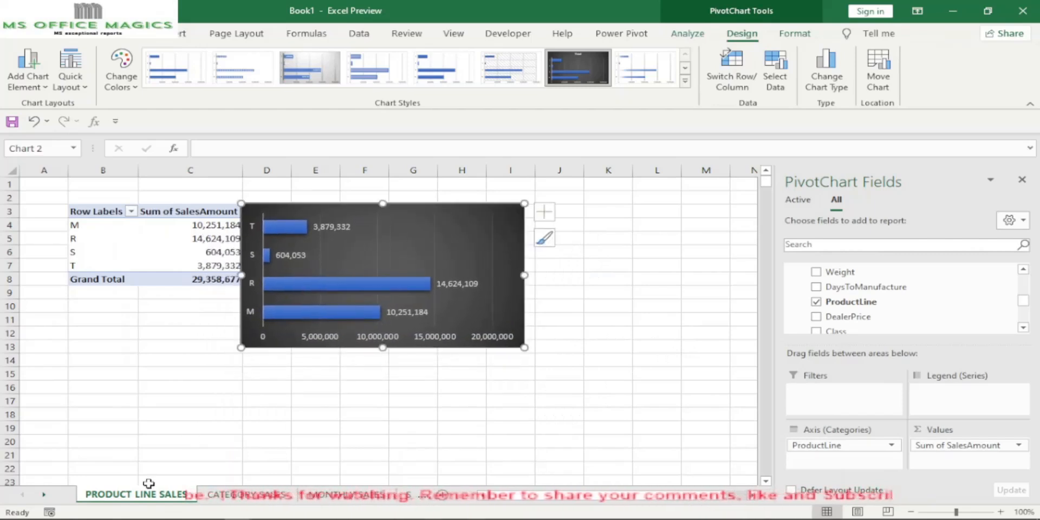
key("Escape")
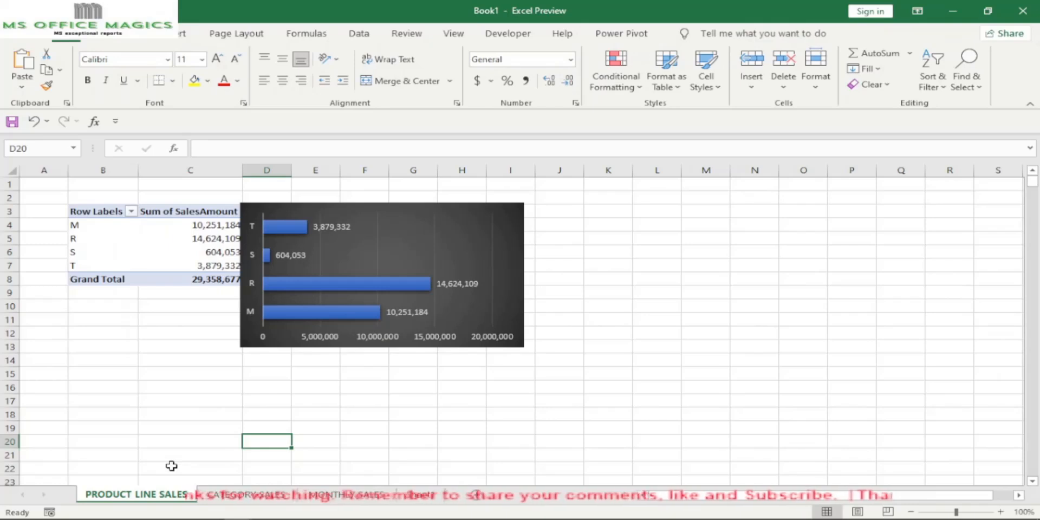
- Create a copy of the PRODUCT LINE SALES sheet within Book1, placed before the original
right_click(134, 497)
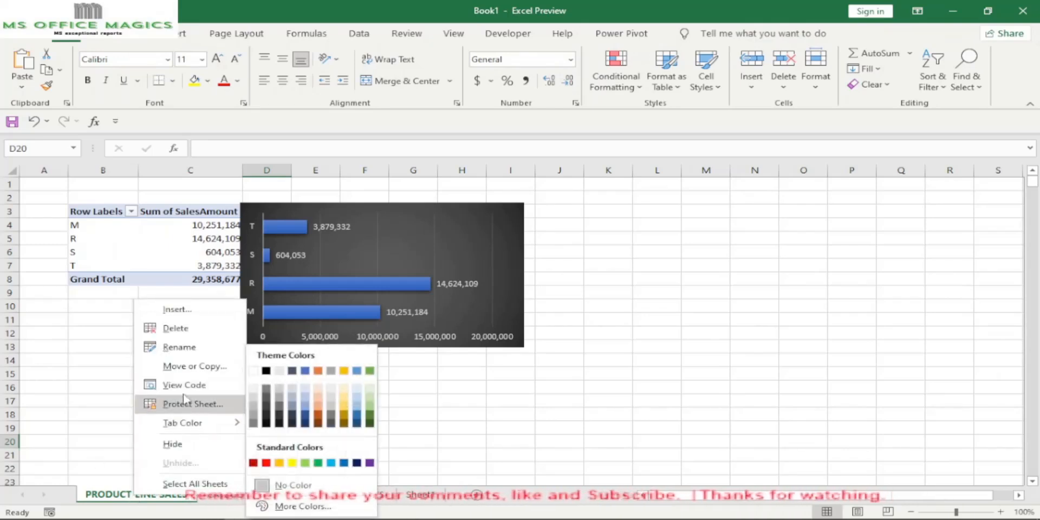
left_click(195, 366)
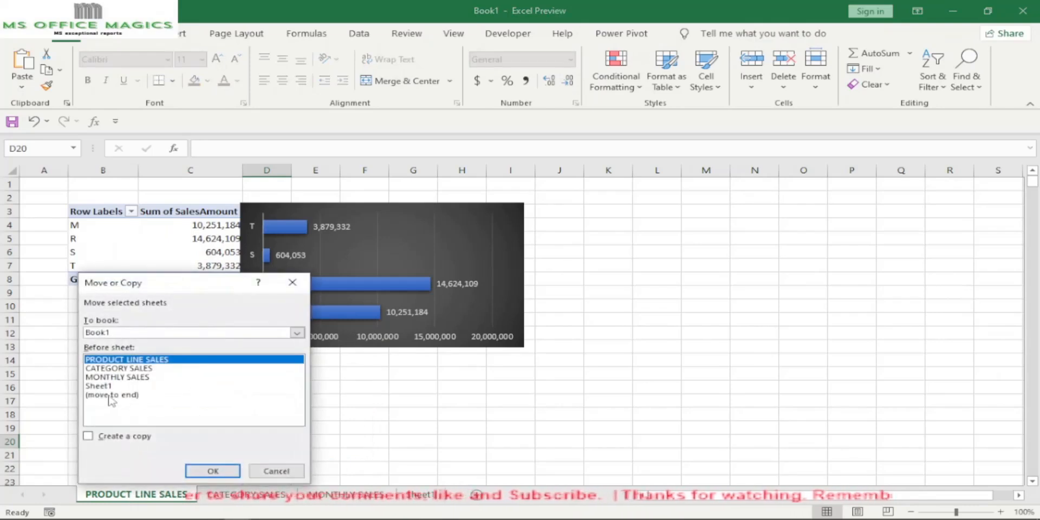
left_click(88, 436)
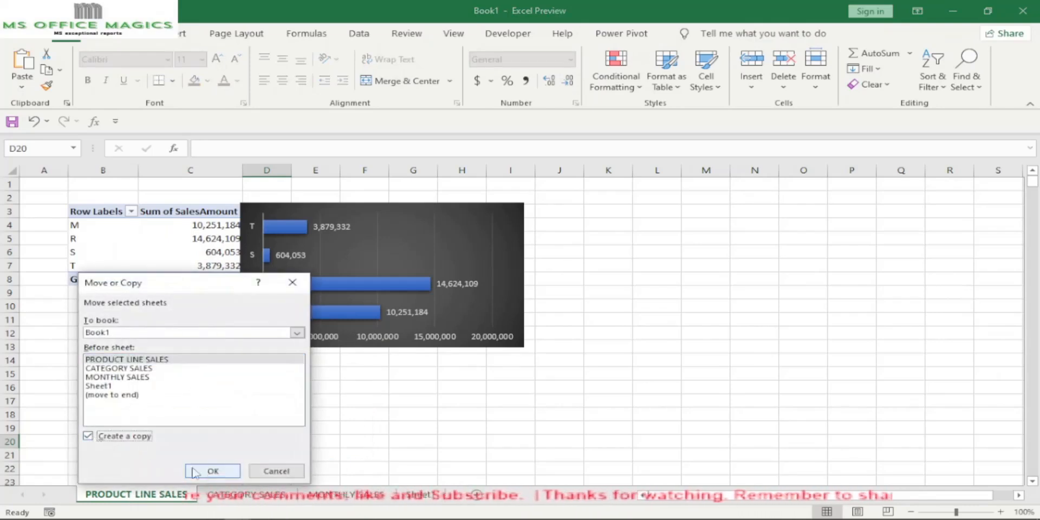
left_click(211, 471)
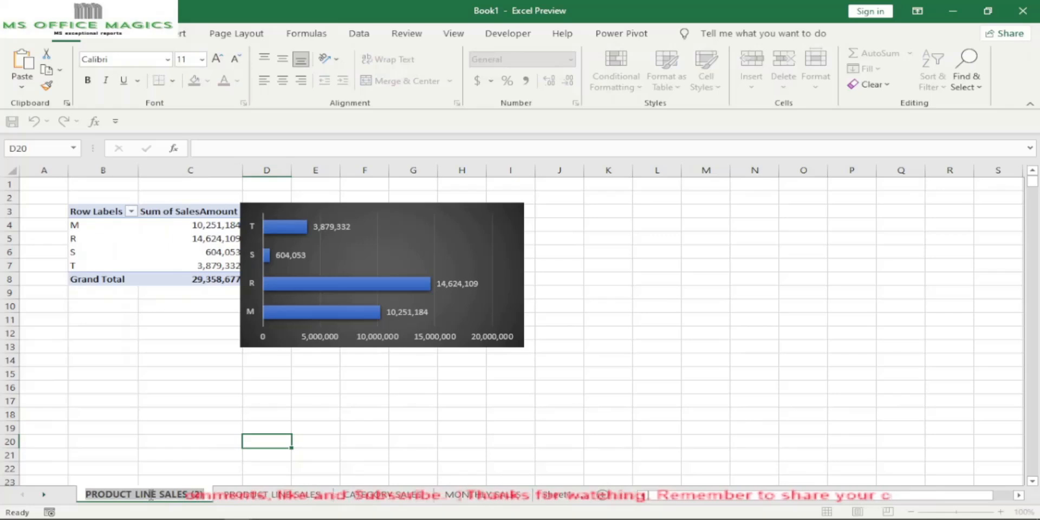
- Rename the copied product line sheet as GENDER SALES
left_click(155, 494)
key("BackSpace")
key("BackSpace")
key("BackSpace")
key("BackSpace")
key("BackSpace")
key("BackSpace")
key("BackSpace")
key("BackSpace")
key("BackSpace")
key("BackSpace")
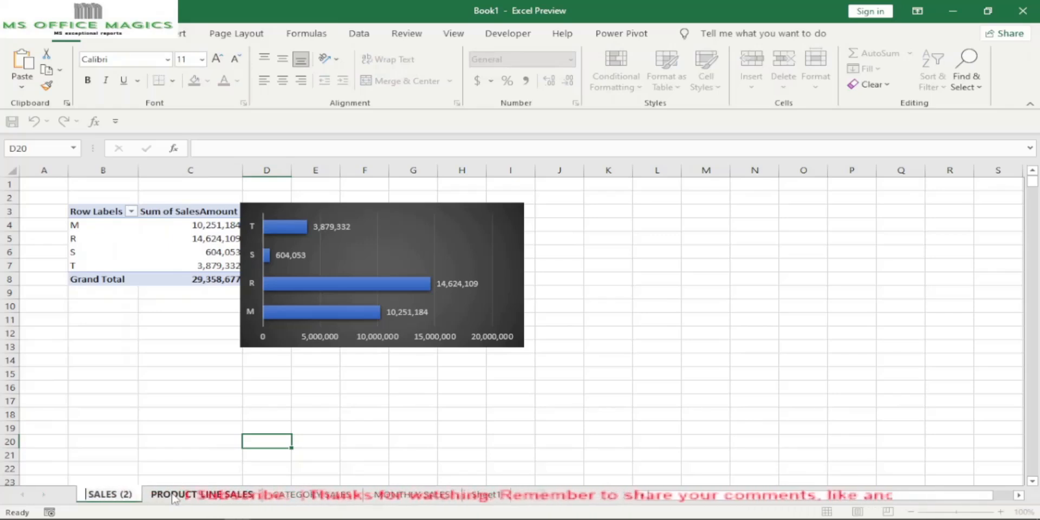
type("GENDER")
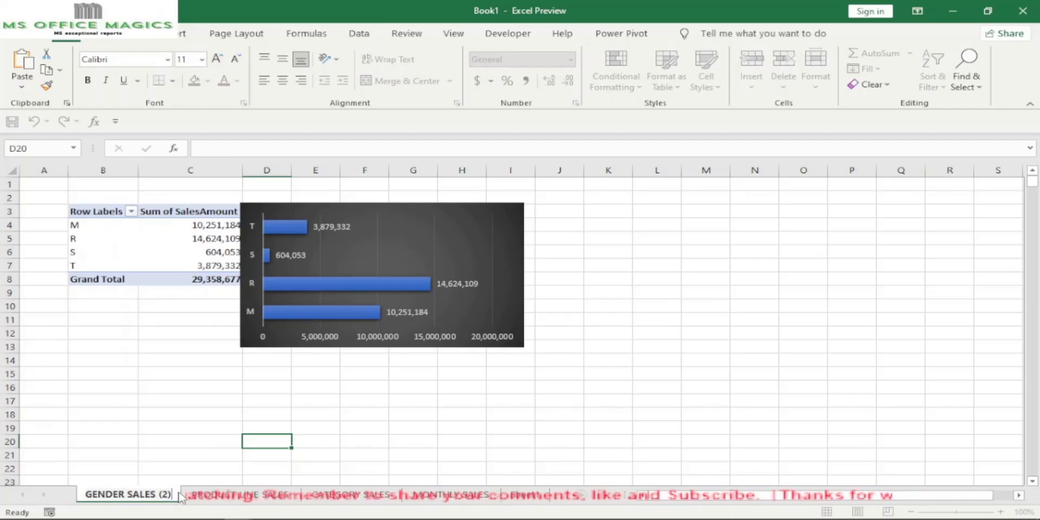
left_click(434, 432)
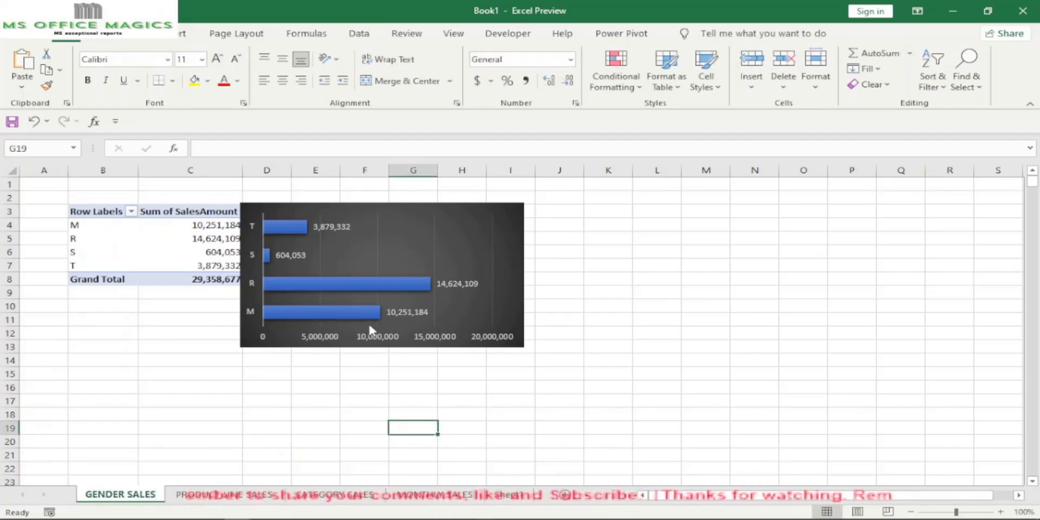
- Delete the copied PivotChart from the GENDER SALES sheet and remove the ProductLine field from the PivotTable's rows
left_click(521, 327)
key("Delete")
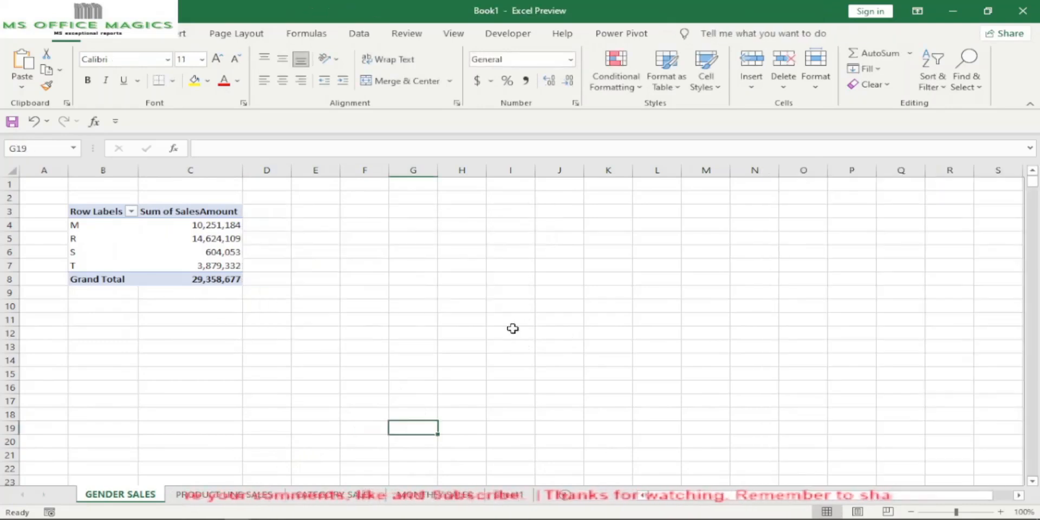
left_click(187, 252)
left_click(825, 445)
left_click(843, 410)
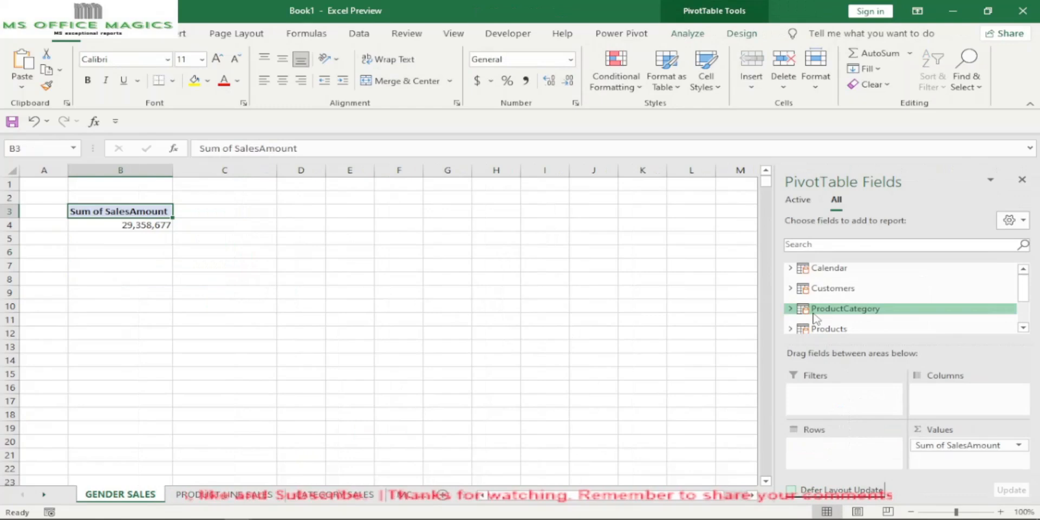
- Add the Gender field from the Customers table to the PivotTable's rows
left_click(792, 288)
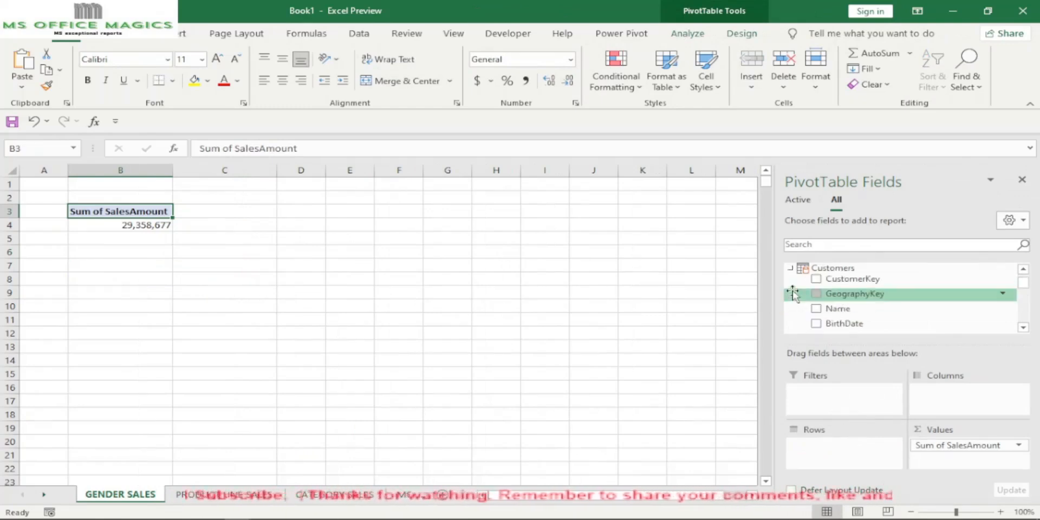
left_click(1023, 328)
left_click(1023, 328)
left_click(1023, 329)
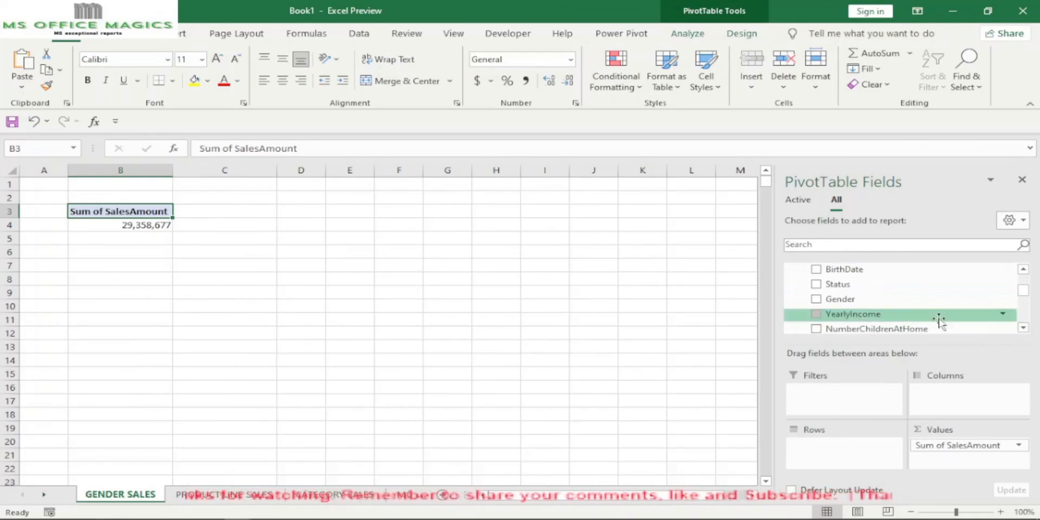
left_click_drag(838, 306, 854, 459)
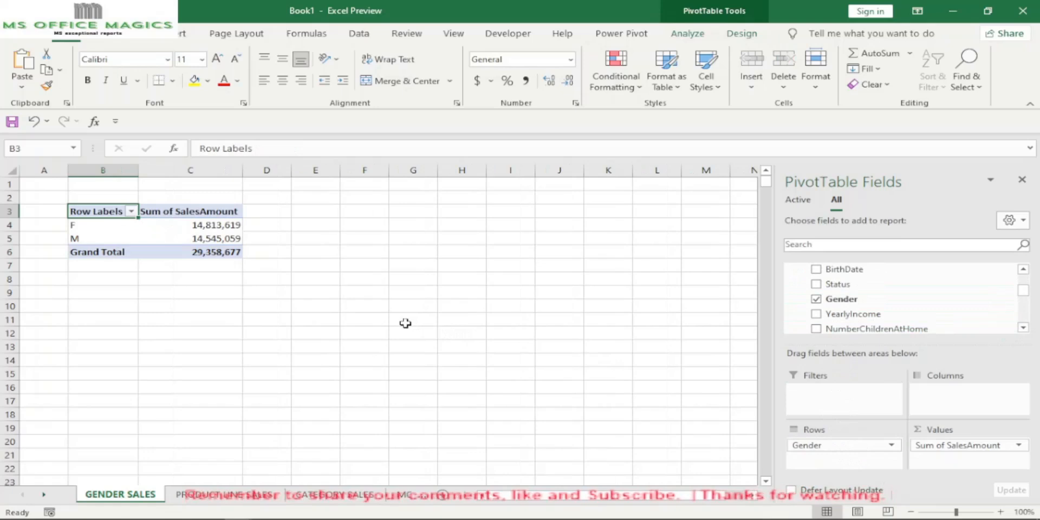
- Add the Category field from the Products table to the gender PivotTable's columns
scroll(893, 305, "up", 2)
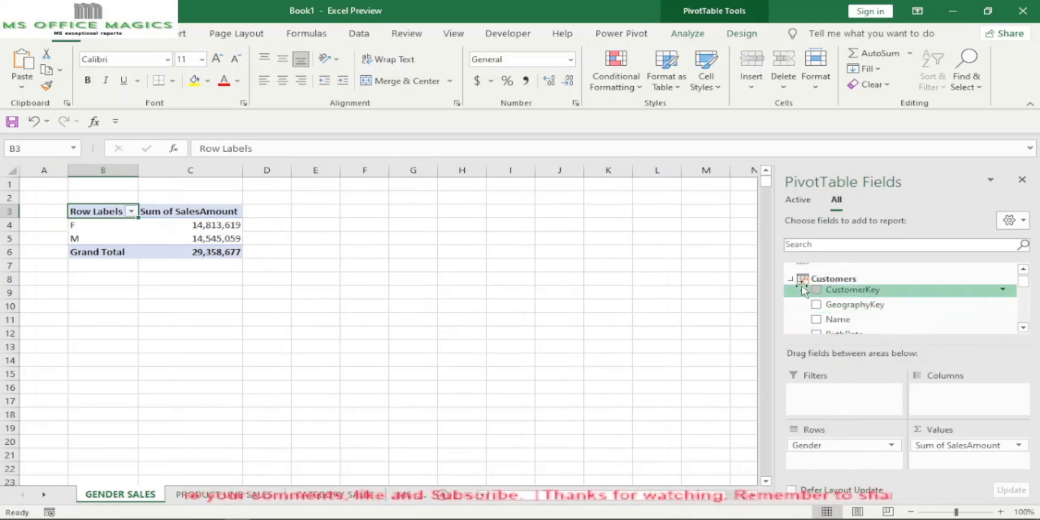
left_click(791, 280)
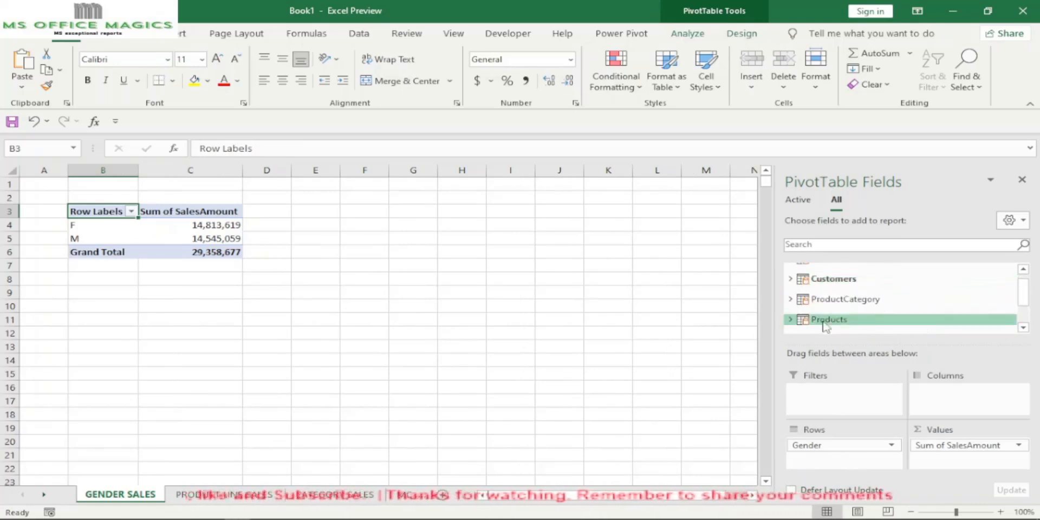
left_click(792, 300)
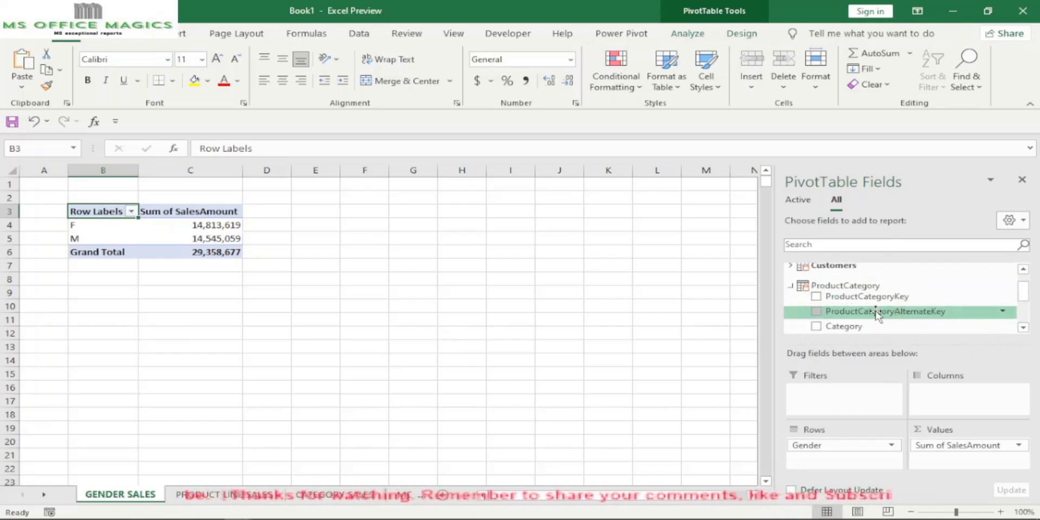
left_click(791, 286)
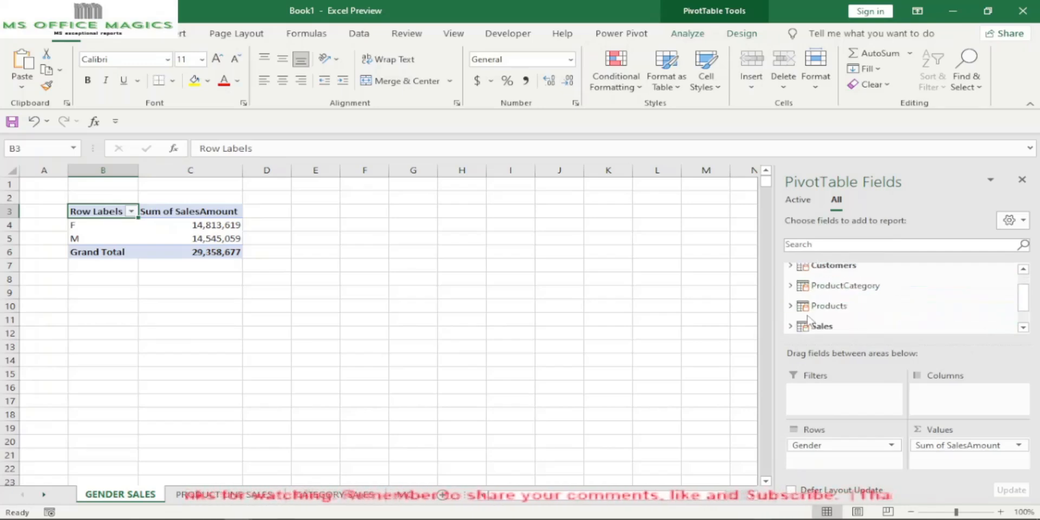
left_click(791, 305)
scroll(874, 313, "down", 3)
scroll(874, 313, "down", 3)
scroll(875, 314, "down", 3)
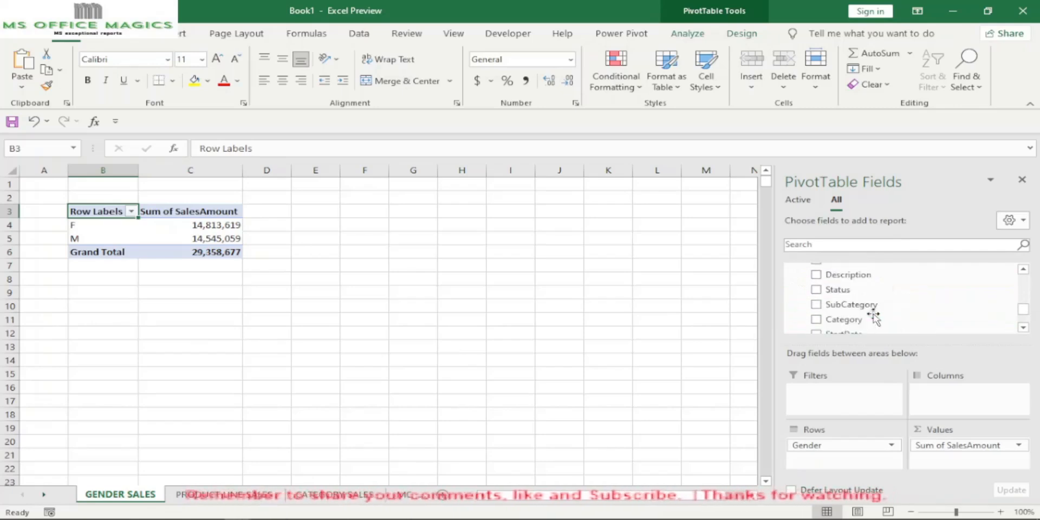
left_click_drag(848, 322, 937, 400)
left_click(337, 334)
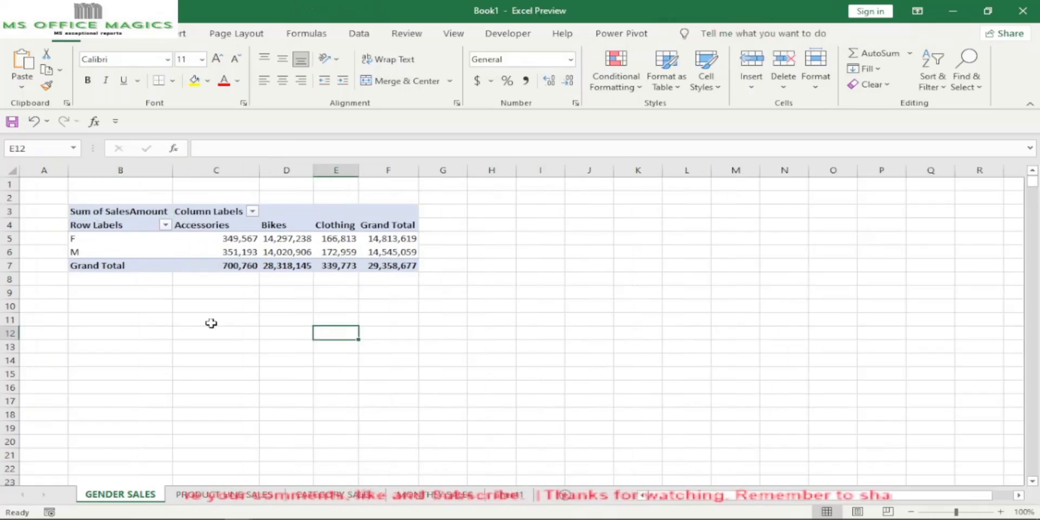
left_click(208, 309)
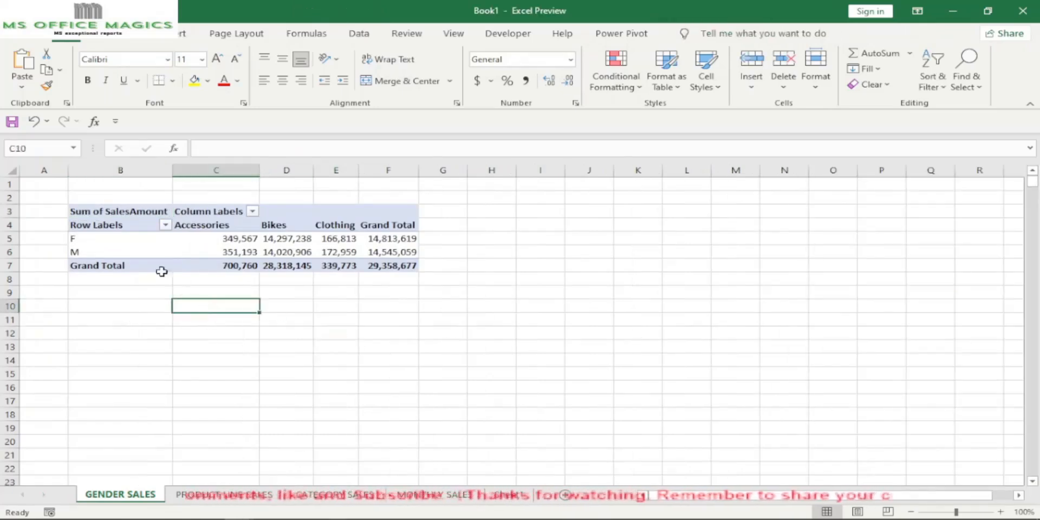
- Insert a Clustered Column PivotChart based on the gender PivotTable
right_click(141, 251)
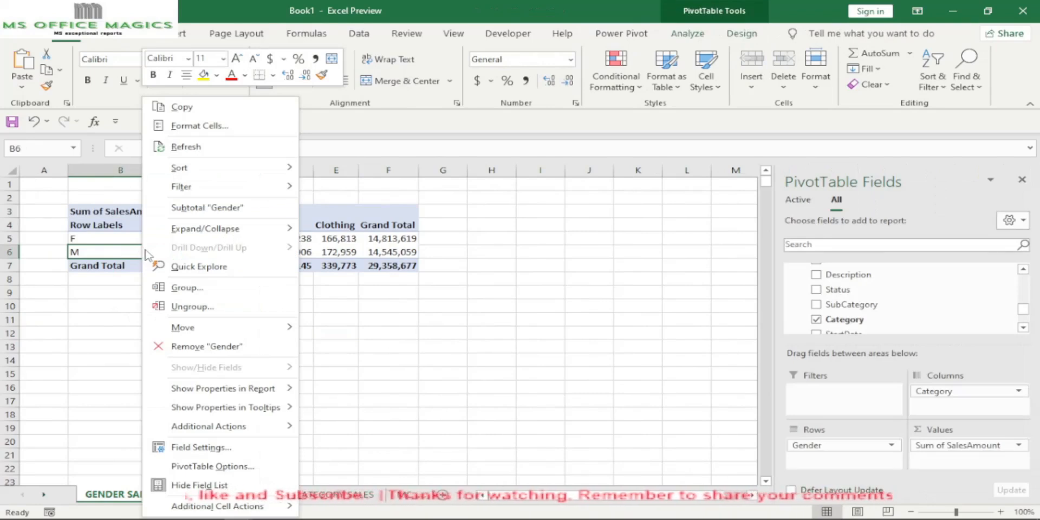
left_click(566, 226)
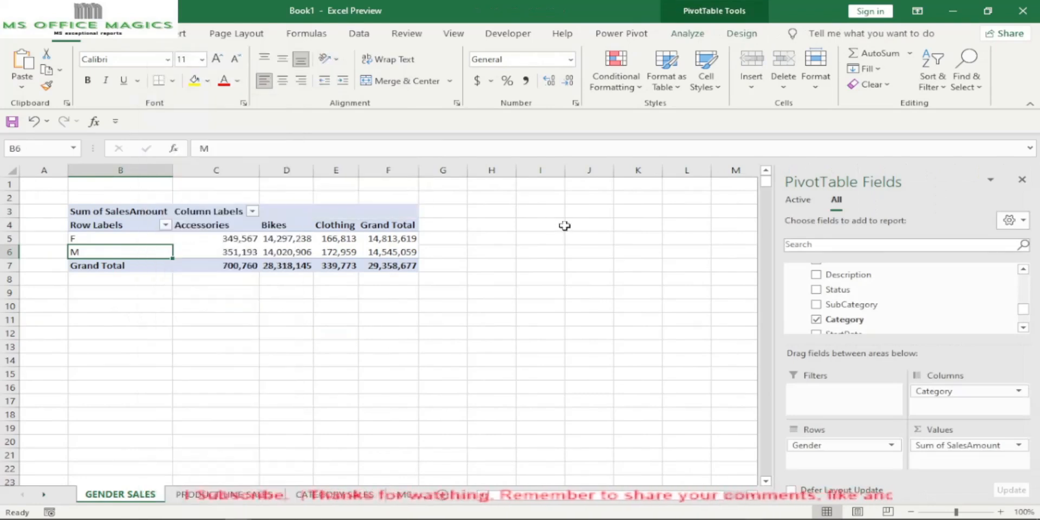
left_click(180, 34)
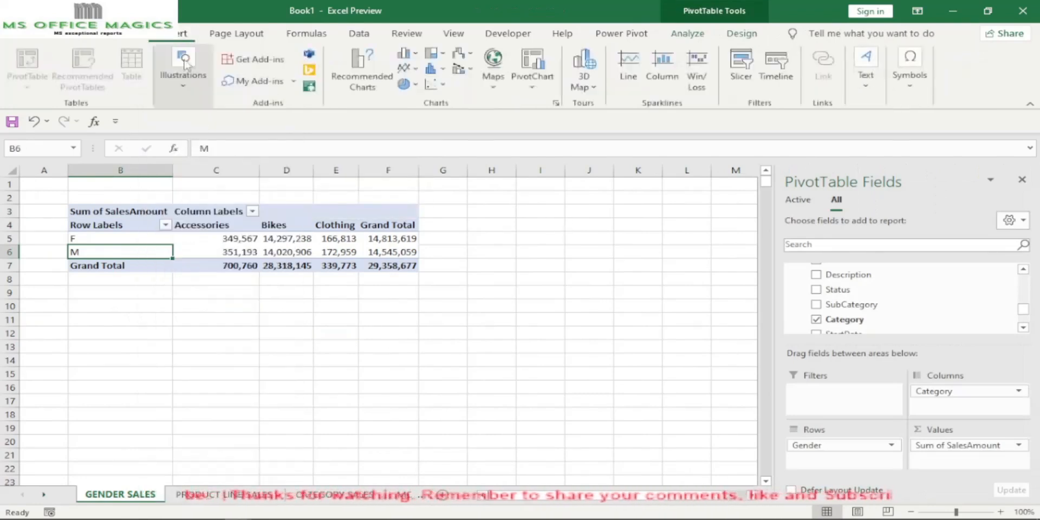
left_click(359, 84)
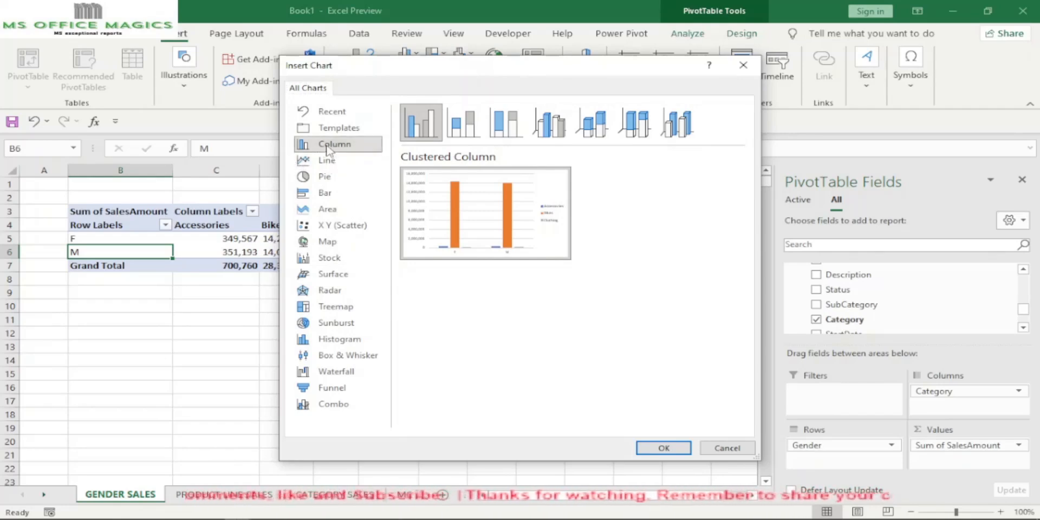
mouse_move(549, 252)
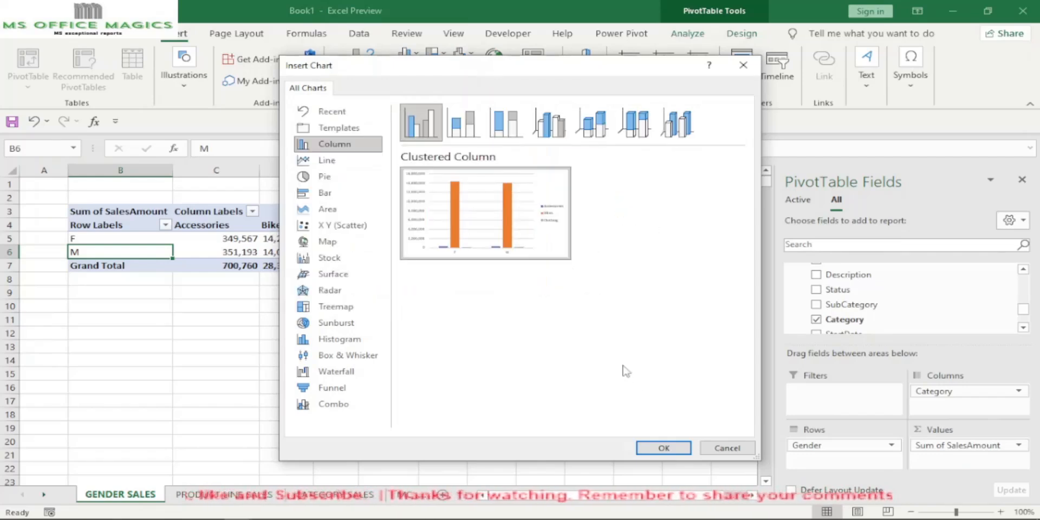
left_click(663, 450)
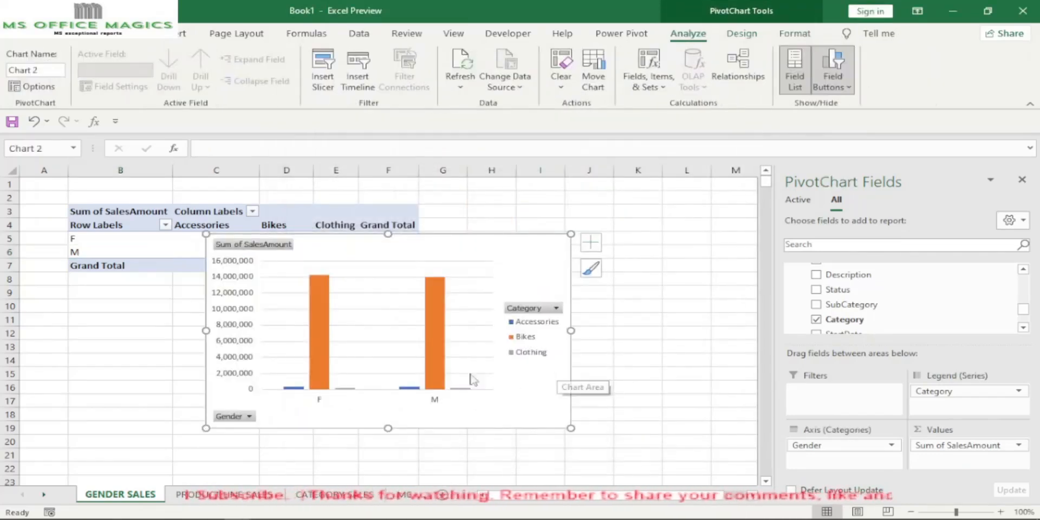
- Hide all field buttons on the gender PivotChart and add data labels at the Outside End position
right_click(240, 416)
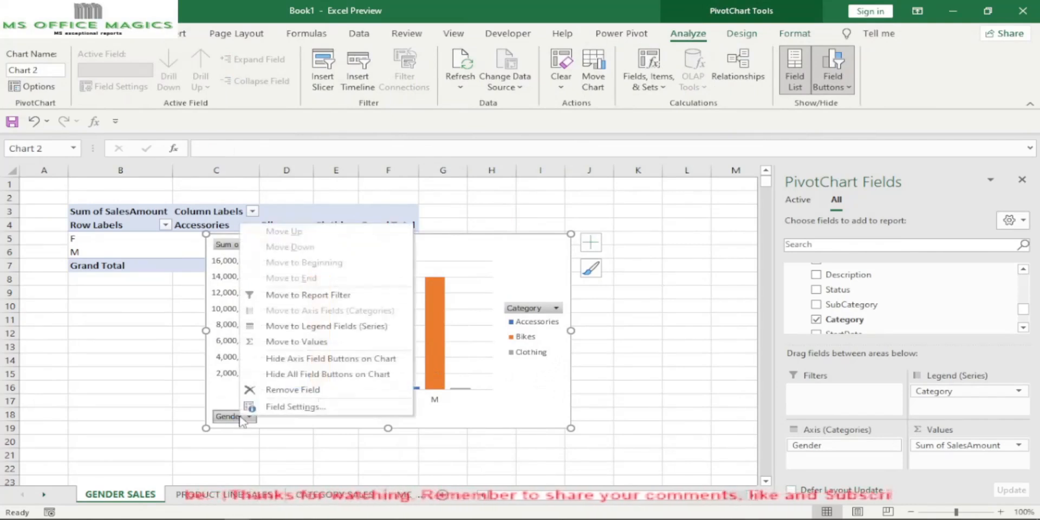
left_click(293, 375)
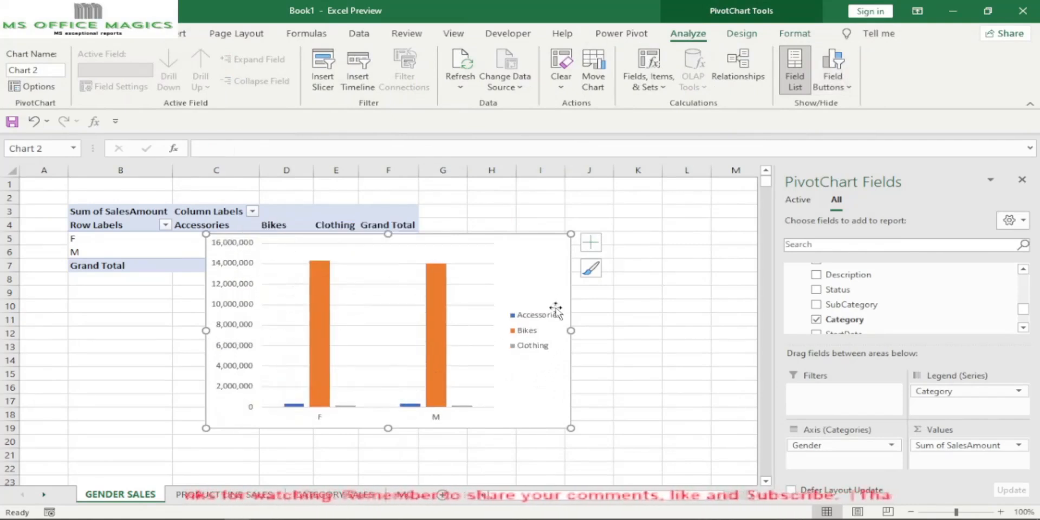
left_click(742, 33)
left_click(28, 67)
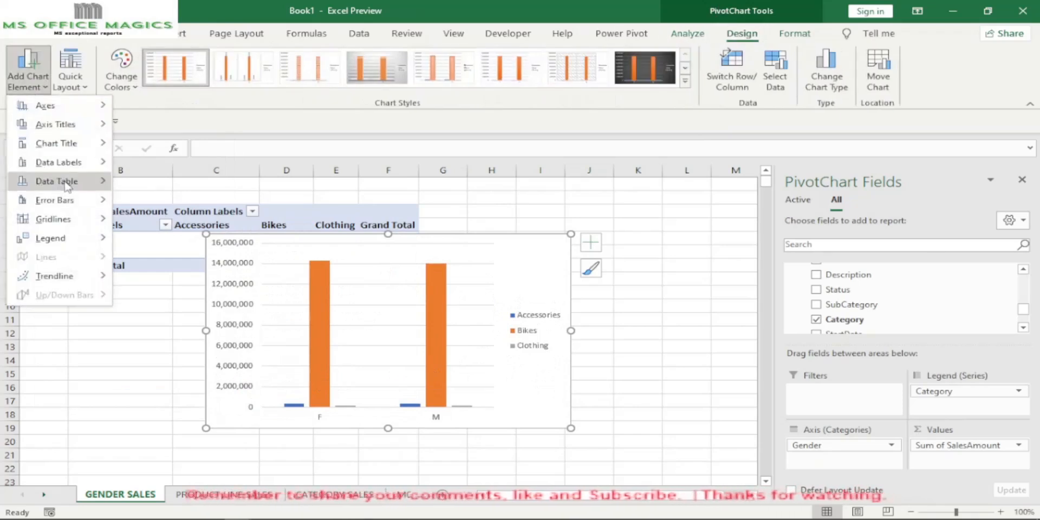
mouse_move(70, 166)
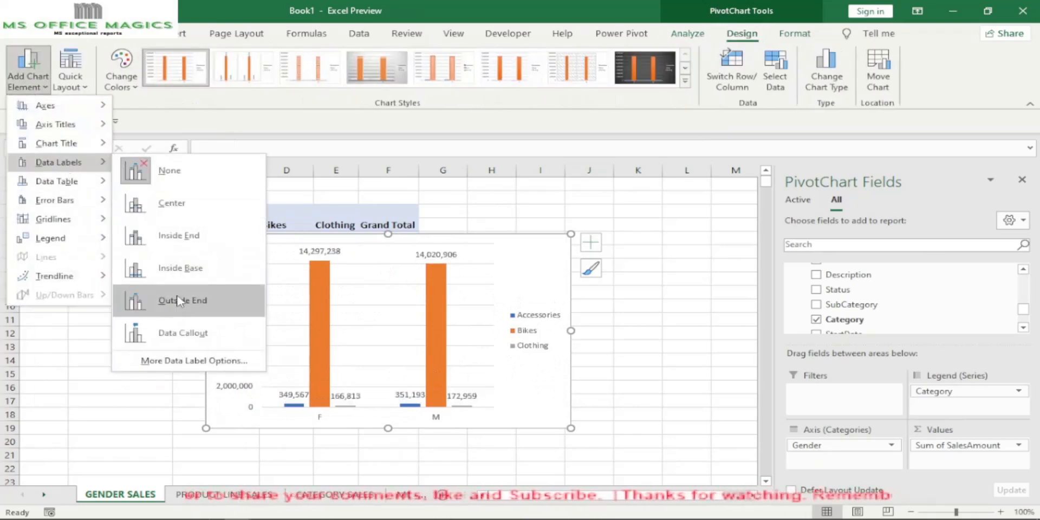
left_click(206, 297)
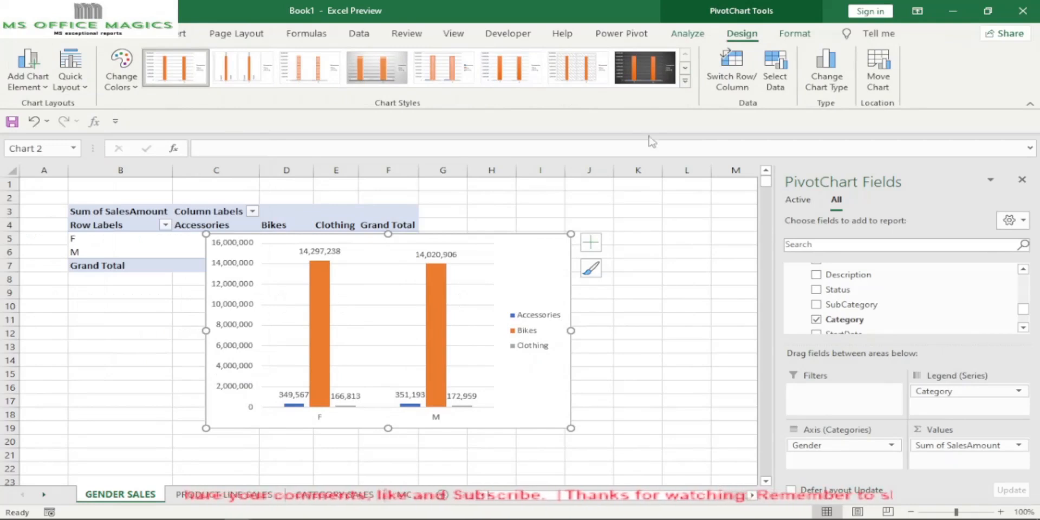
- Apply the dark chart style to the gender PivotChart and set its font size to 8
left_click(645, 68)
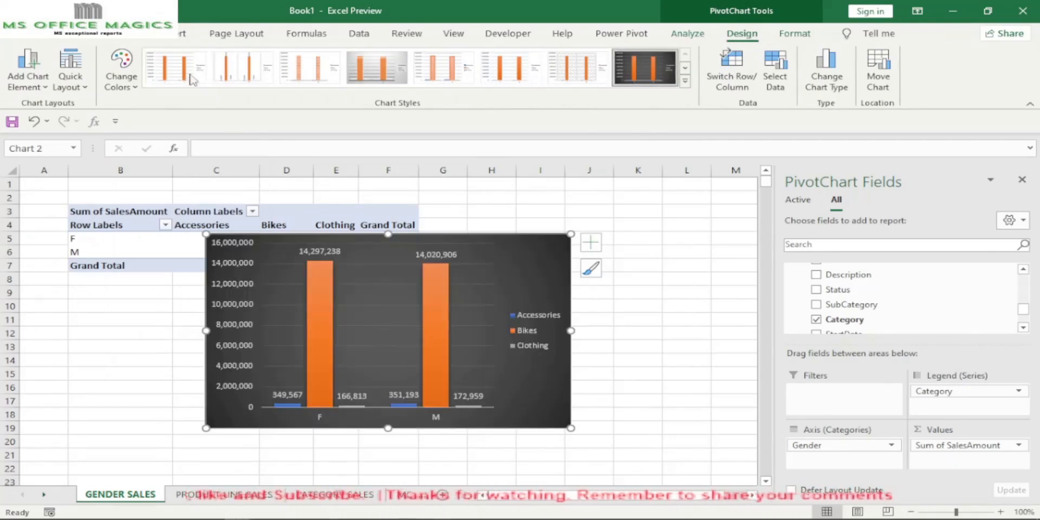
left_click(86, 33)
left_click(201, 59)
left_click(183, 81)
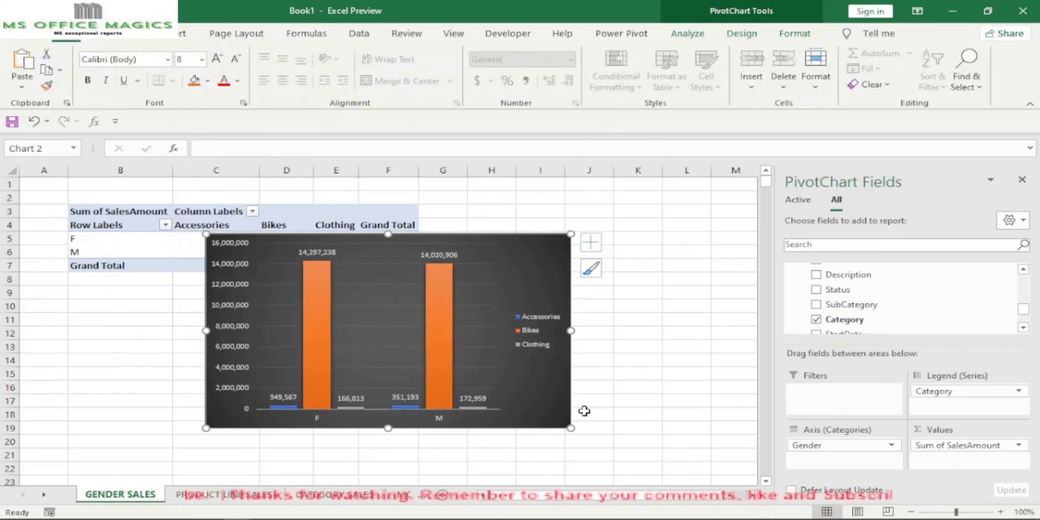
- Shrink the gender PivotChart and move it beside the PivotTable, starting at column G near row 2
left_click_drag(571, 428, 521, 405)
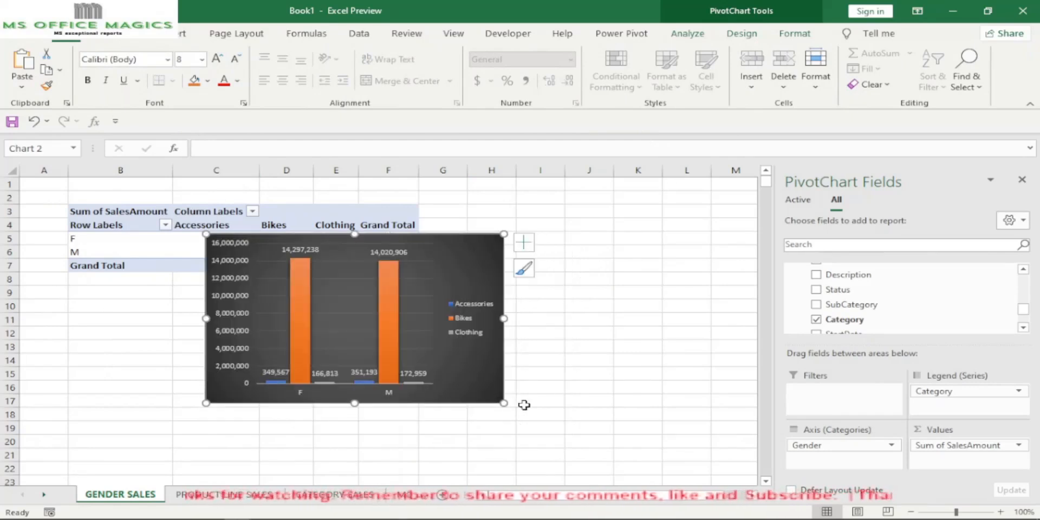
left_click_drag(502, 403, 476, 403)
left_click(551, 379)
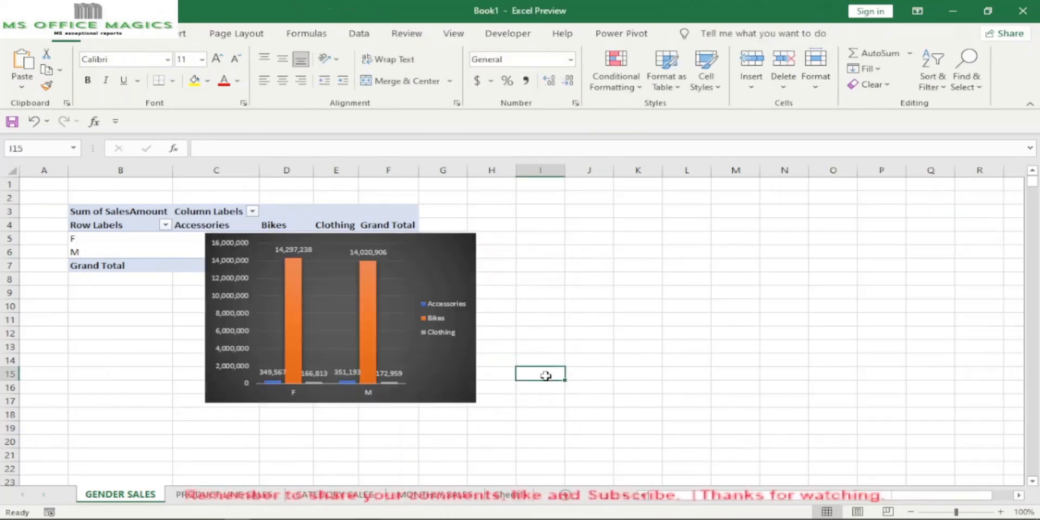
left_click_drag(459, 246, 677, 210)
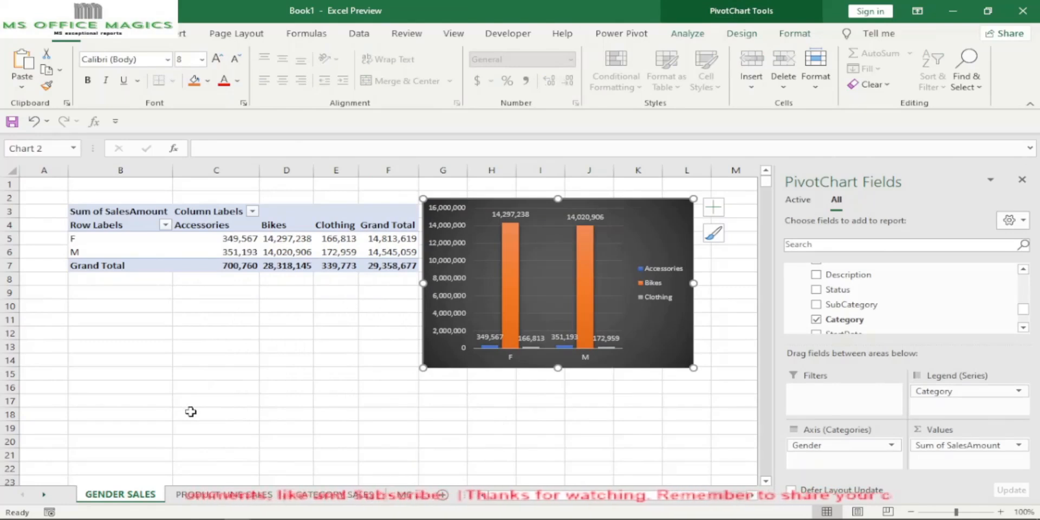
- Create a copy of the GENDER SALES sheet in Book1, placed before GENDER SALES
right_click(125, 501)
key("Escape")
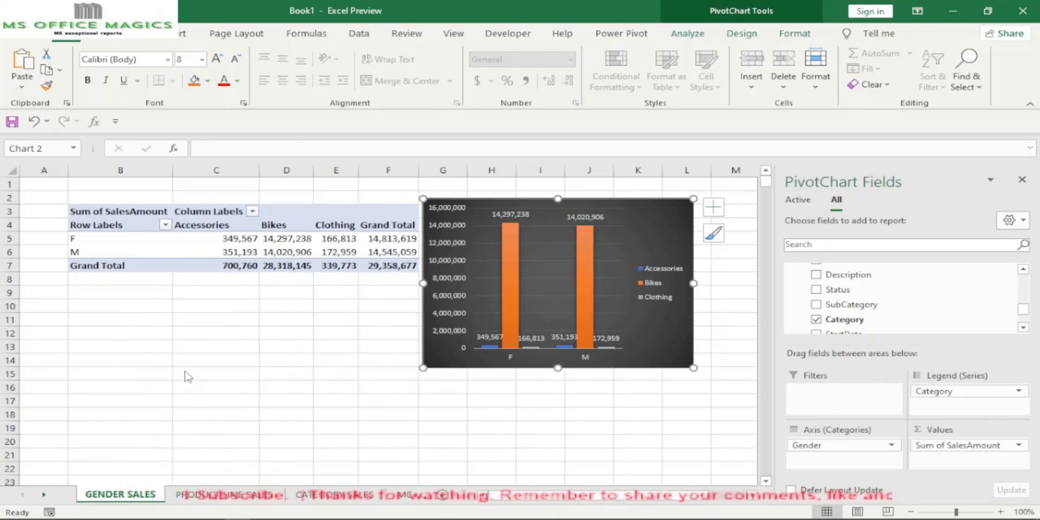
left_click(78, 442)
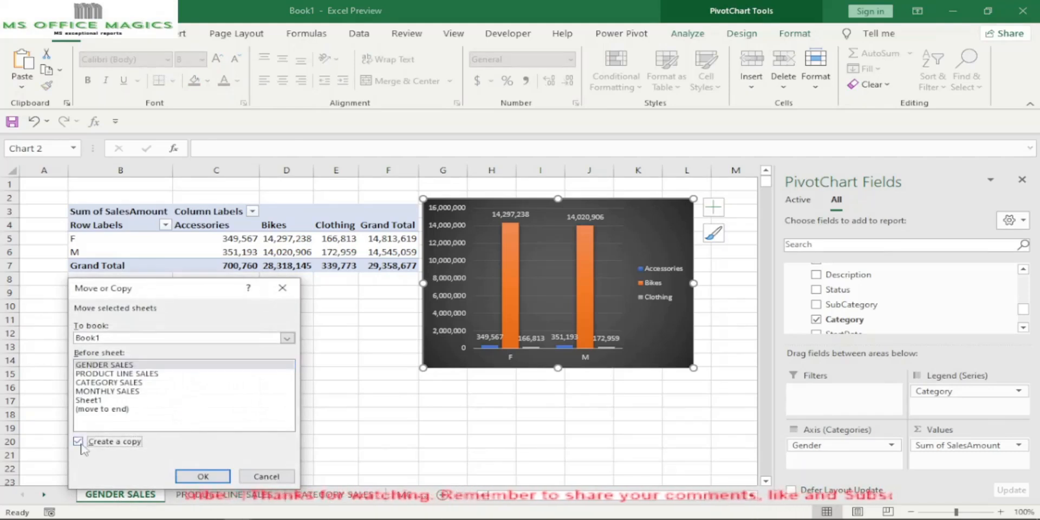
left_click(203, 476)
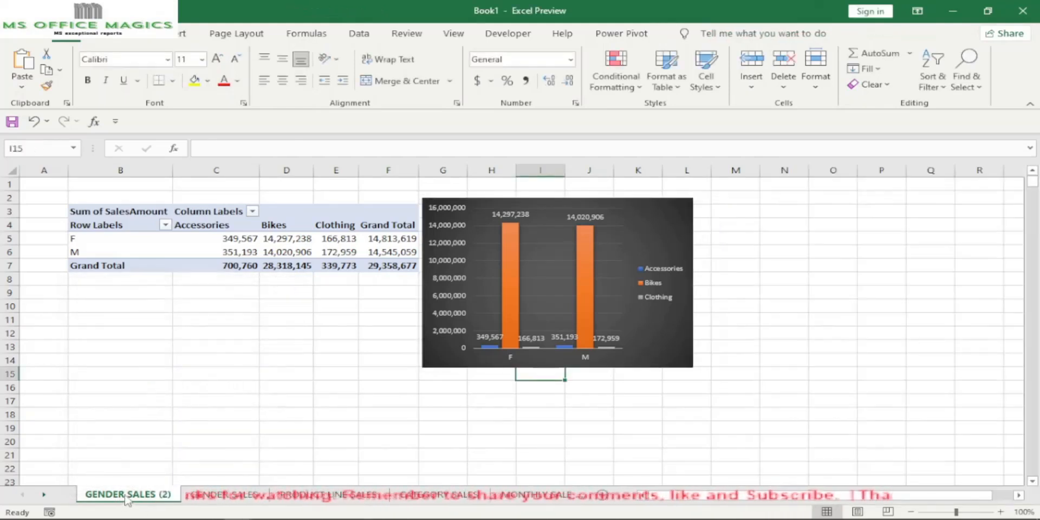
- Rename the copied gender sheet as OCCUPATION SALES
double_click(127, 495)
left_click(126, 494)
key("BackSpace")
key("BackSpace")
key("BackSpace")
key("BackSpace")
key("BackSpace")
key("BackSpace")
key("BackSpace")
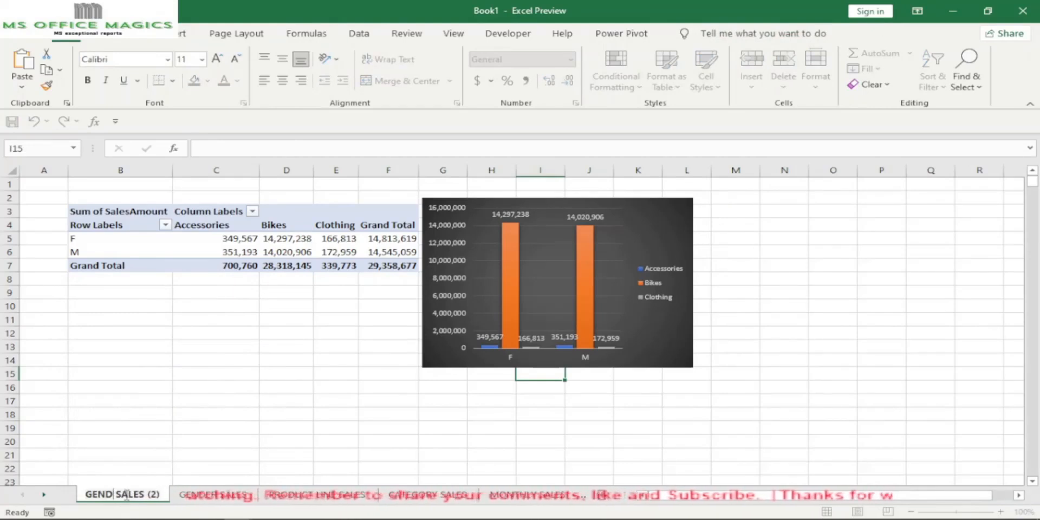
type("OCCUP")
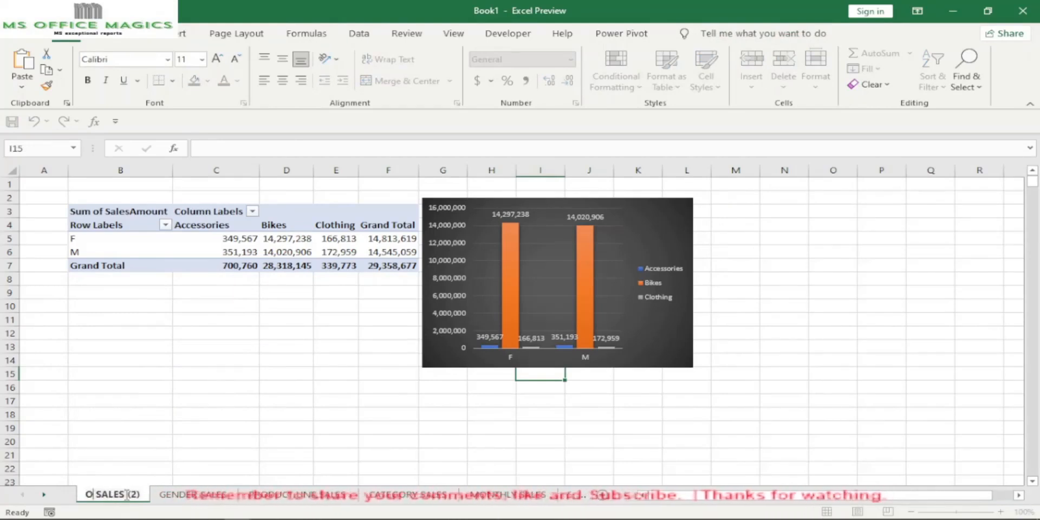
type("ATION")
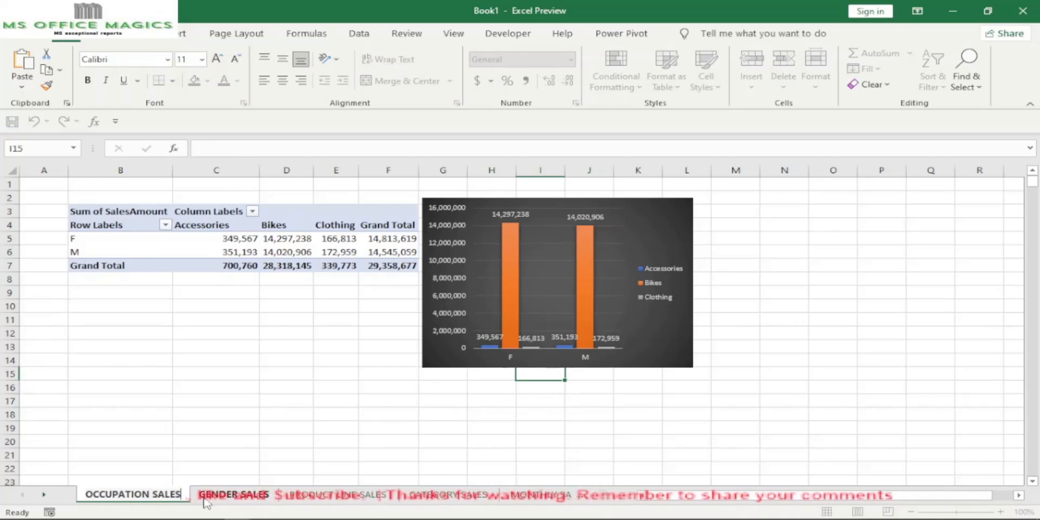
- Delete the copied PivotChart from the OCCUPATION SALES sheet and remove the Gender field from the PivotTable's rows
left_click(687, 359)
key("Delete")
left_click(286, 252)
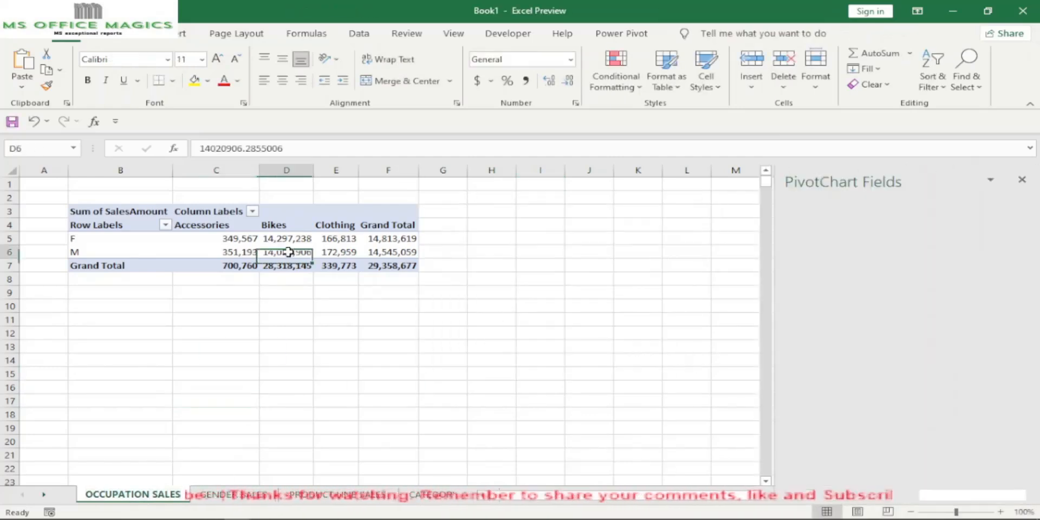
left_click(840, 444)
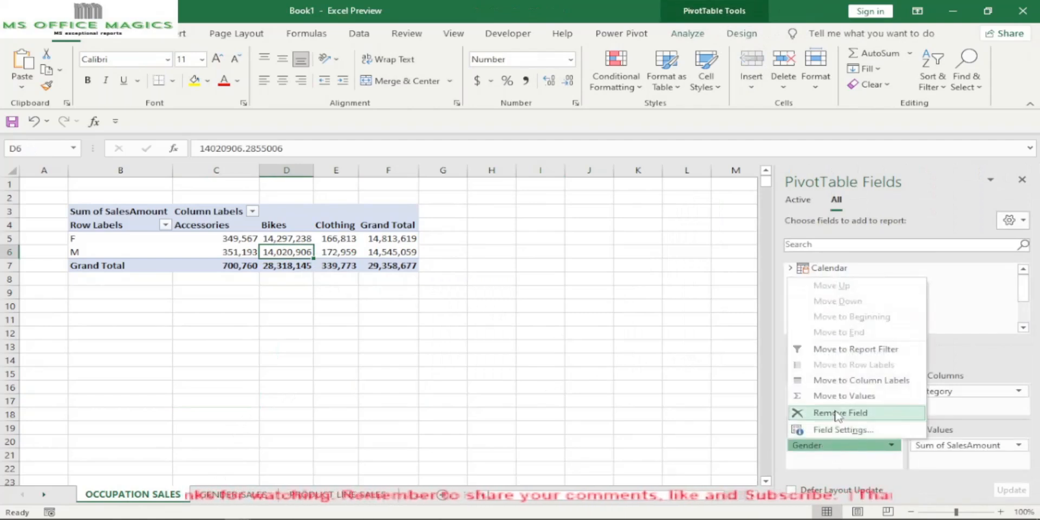
left_click(837, 413)
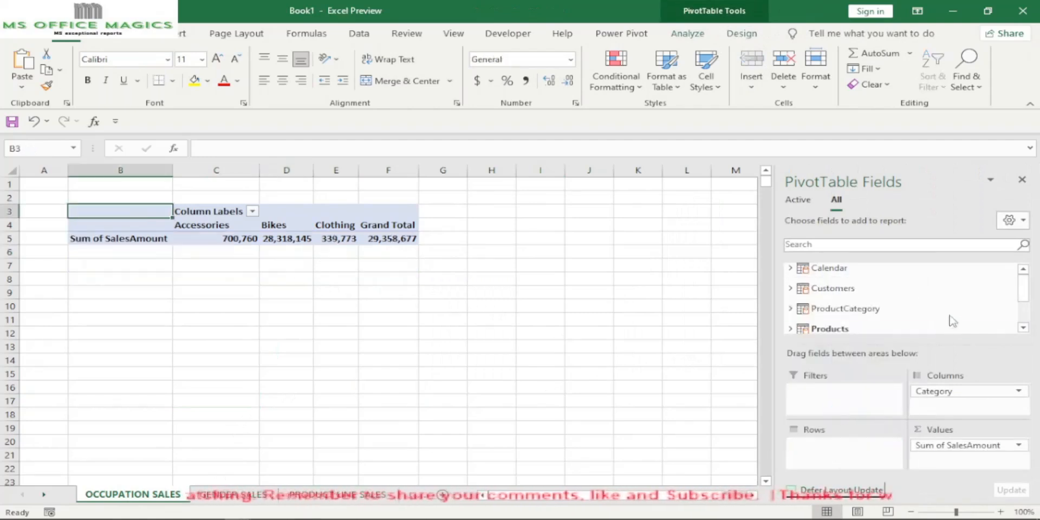
- Add the Occupation field from the Customers table to the PivotTable's rows
left_click(800, 288)
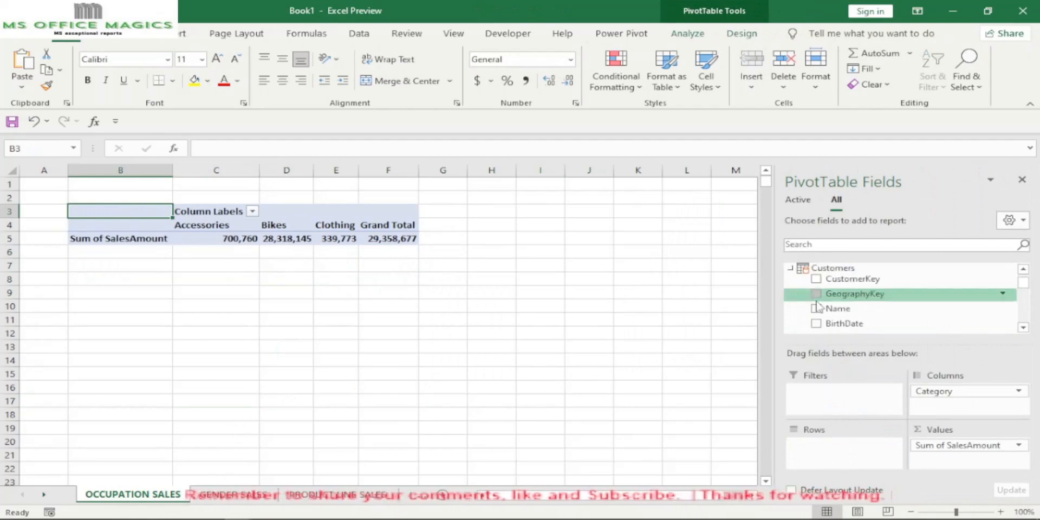
scroll(893, 308, "down", 2)
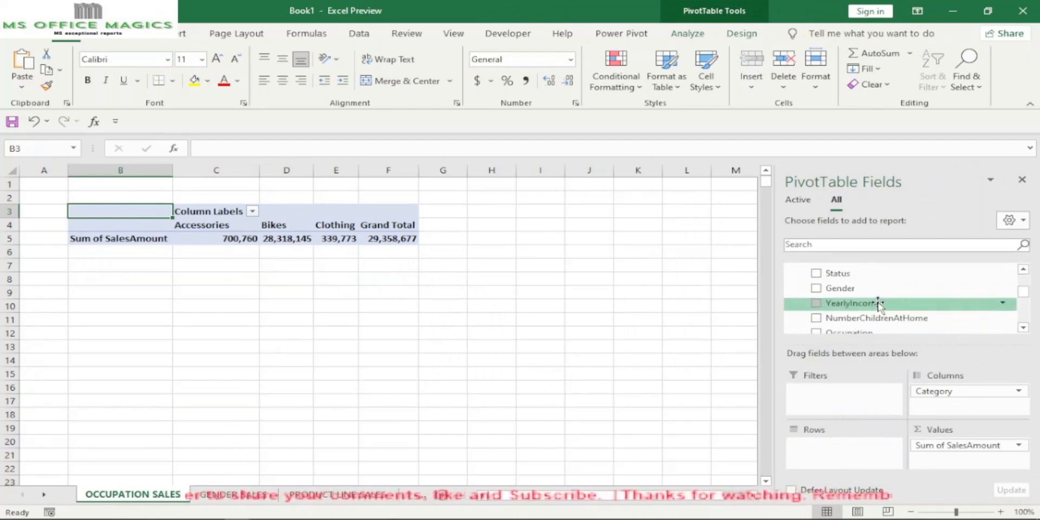
scroll(879, 305, "down", 1)
left_click_drag(854, 302, 841, 450)
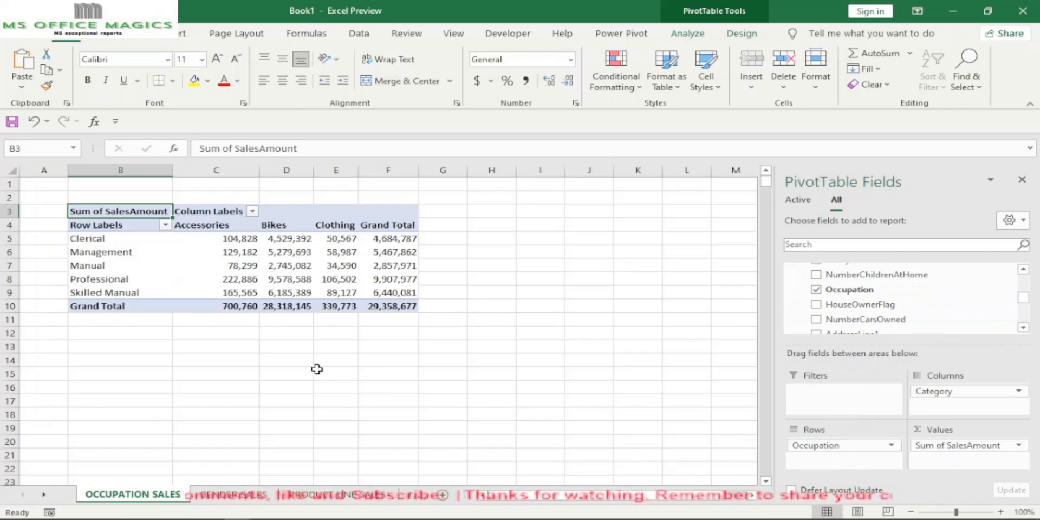
left_click(358, 389)
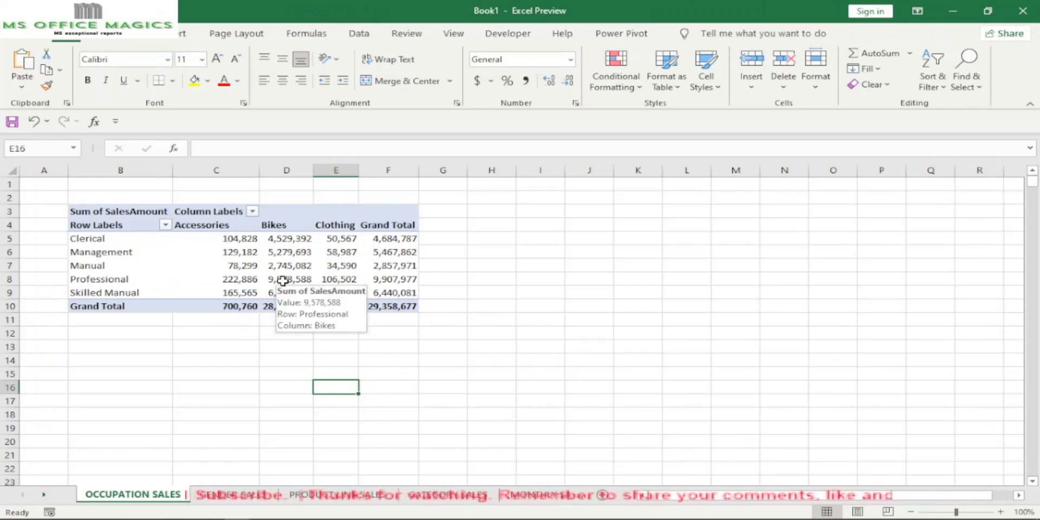
mouse_move(218, 272)
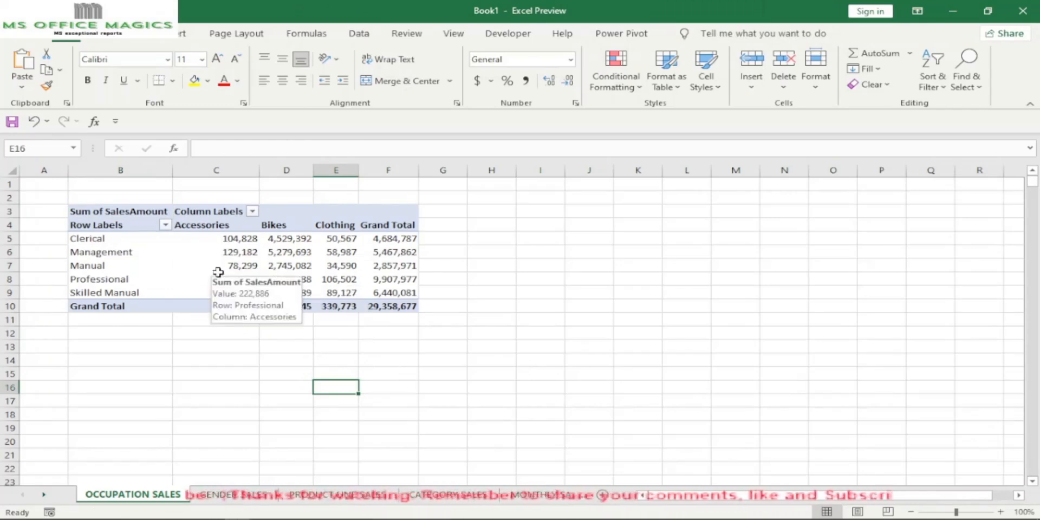
left_click(340, 332)
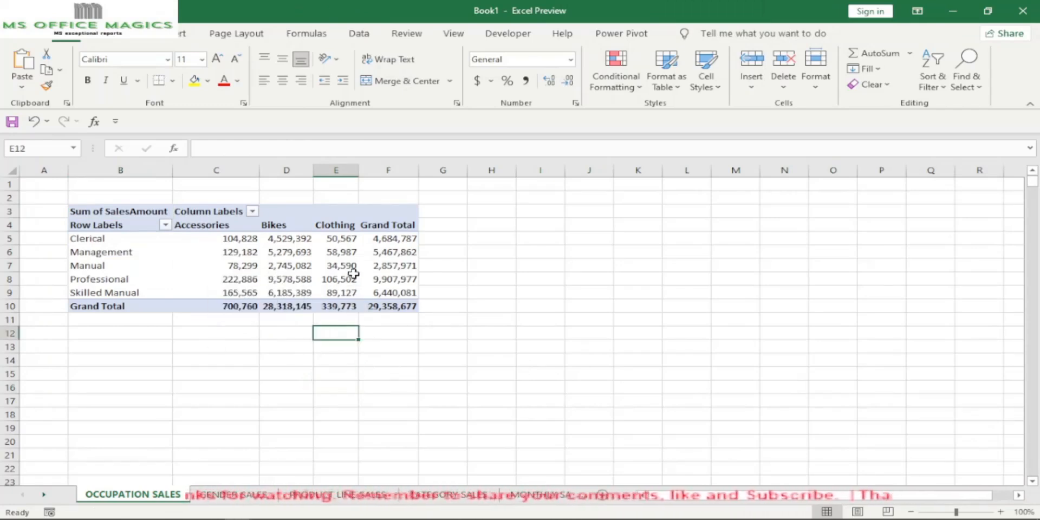
- Insert a Clustered Column PivotChart based on the occupation PivotTable
left_click(340, 266)
left_click(181, 34)
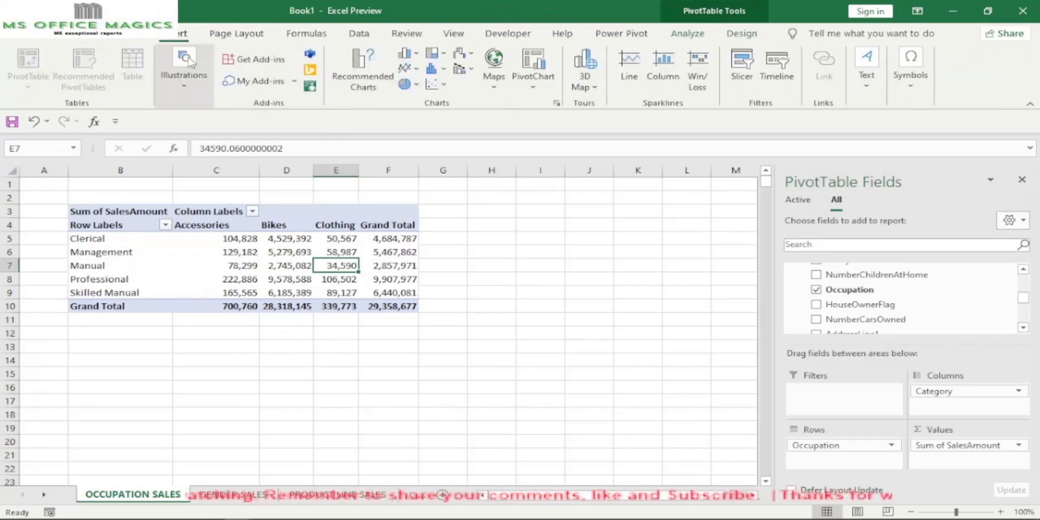
left_click(349, 71)
mouse_move(478, 214)
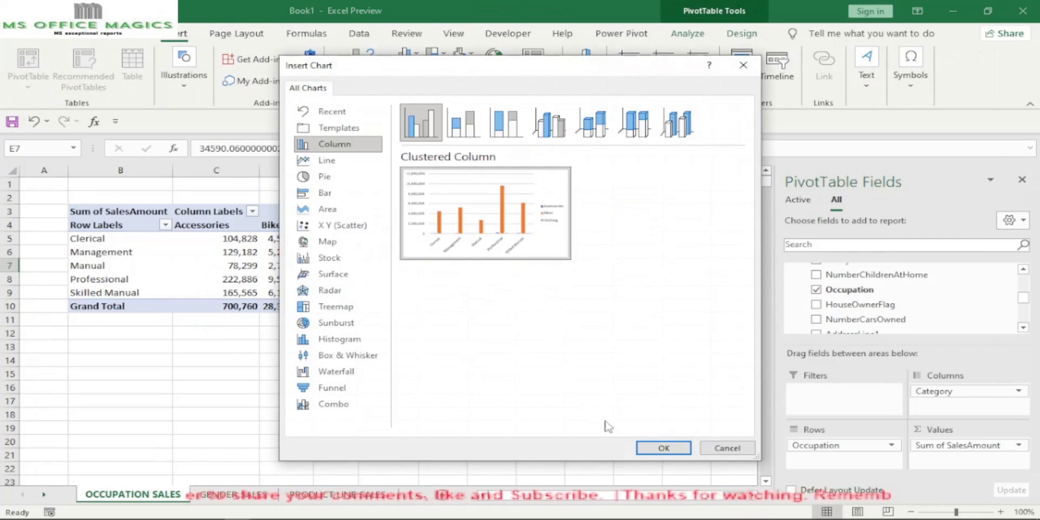
left_click(662, 448)
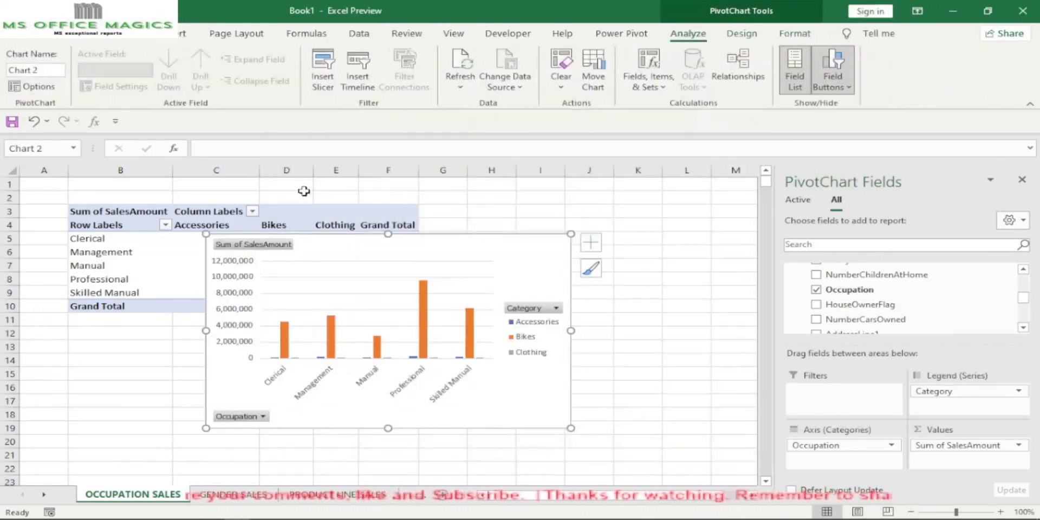
- Hide all field buttons on the occupation PivotChart
right_click(238, 420)
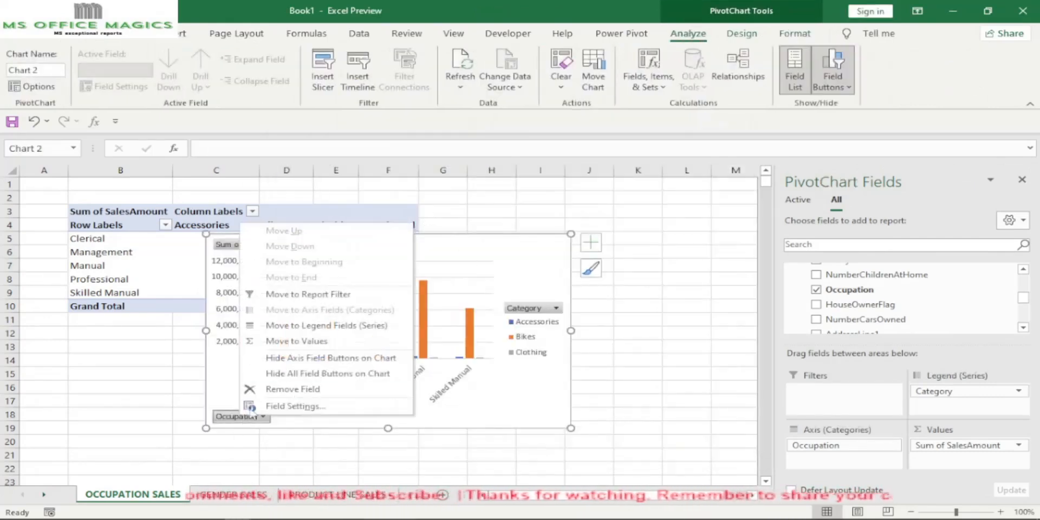
left_click(304, 369)
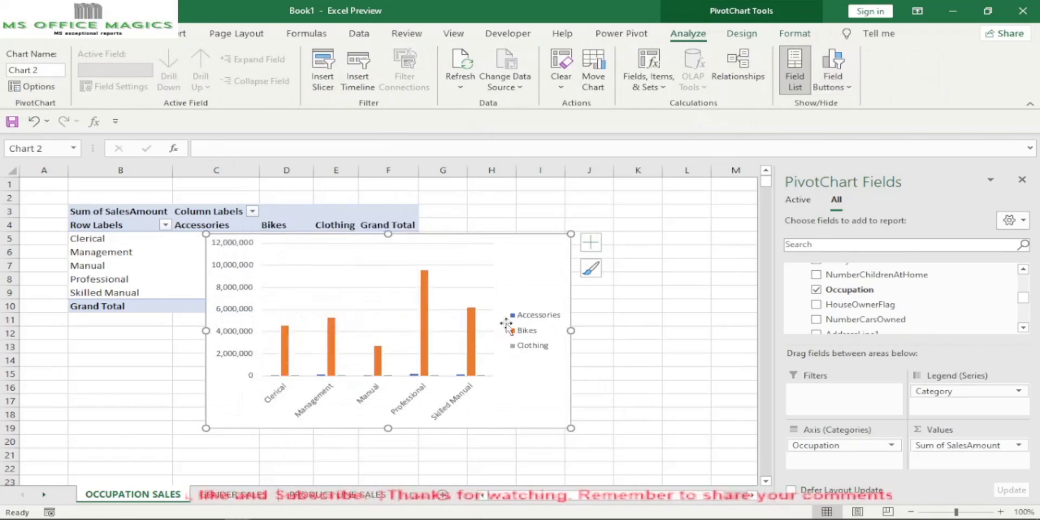
- Add Outside End data labels to the occupation PivotChart and apply the dark chart style with orange columns
left_click(747, 35)
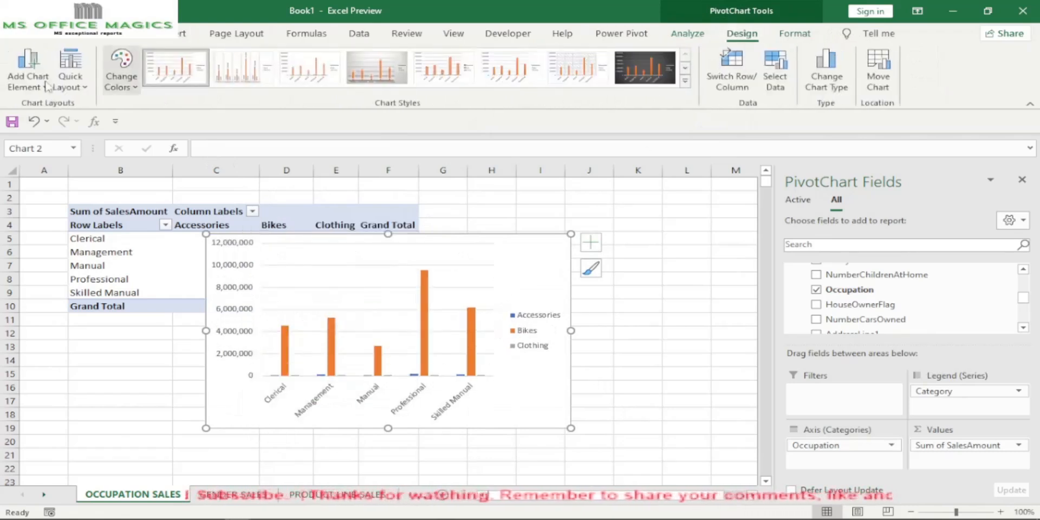
left_click(28, 66)
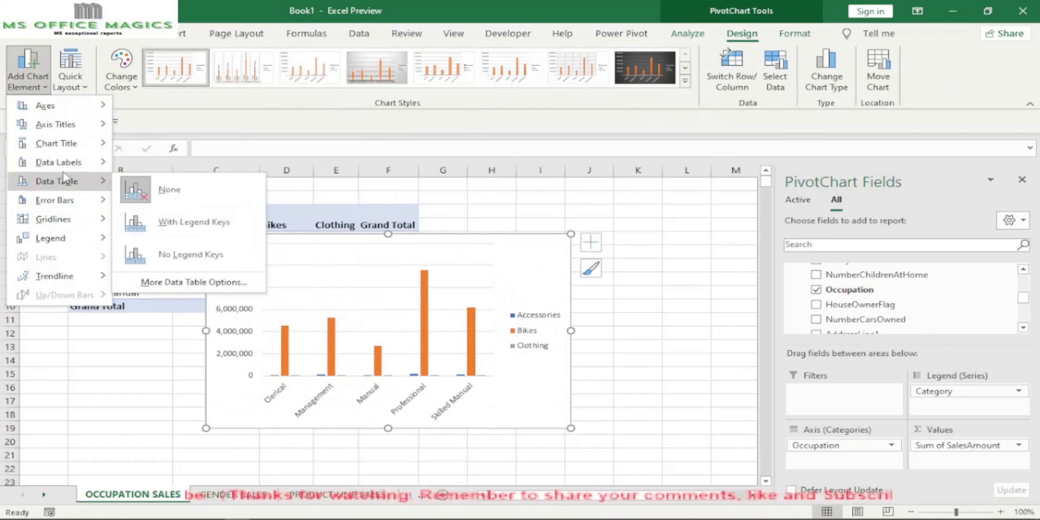
mouse_move(60, 162)
left_click(176, 301)
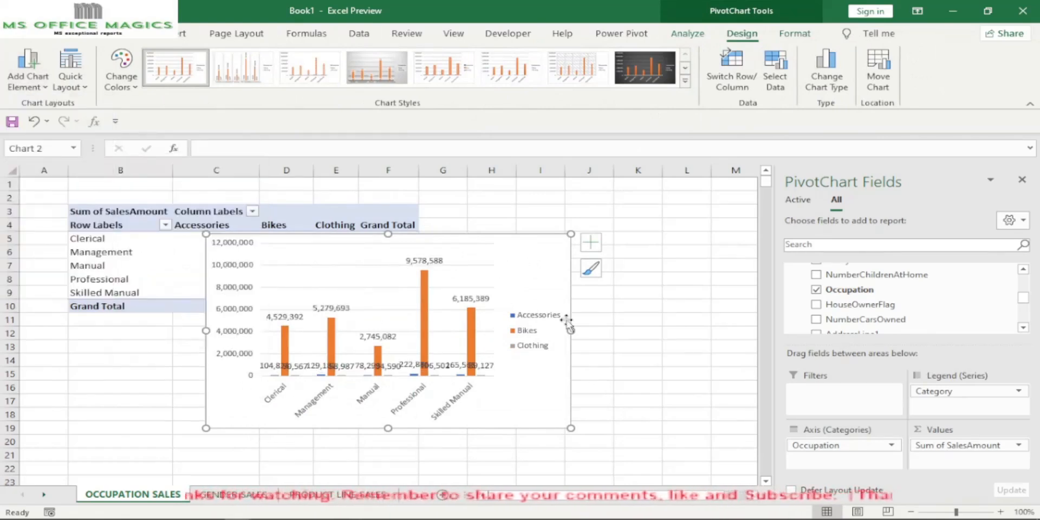
left_click(645, 67)
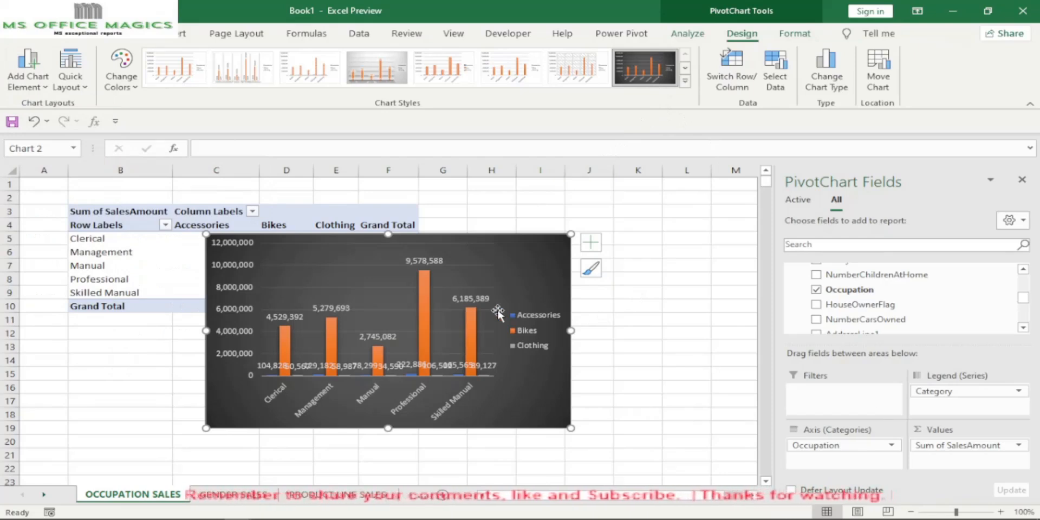
- Set the text direction of the Bikes series data labels to Rotate all text 270°
left_click(471, 299)
right_click(470, 299)
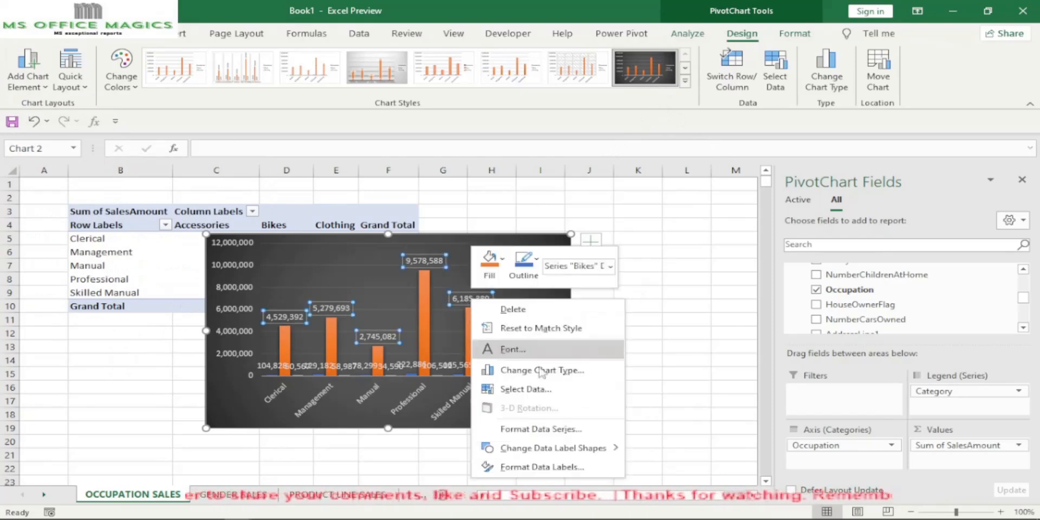
left_click(542, 467)
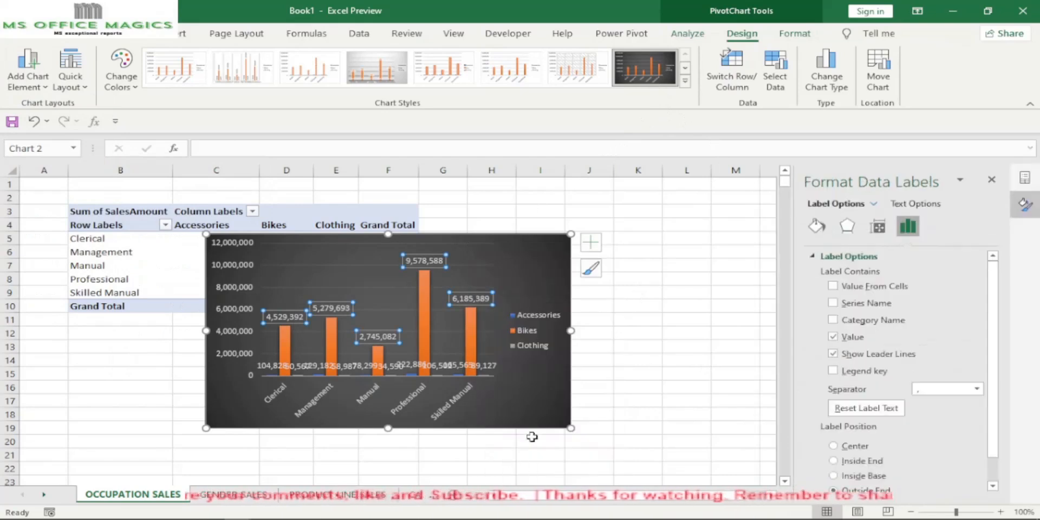
left_click(635, 331)
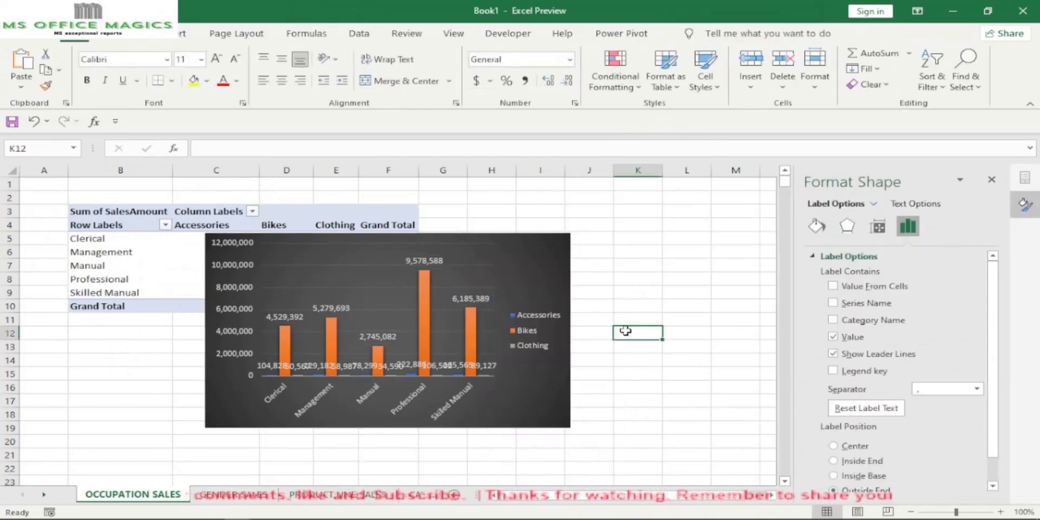
left_click(471, 302)
right_click(471, 304)
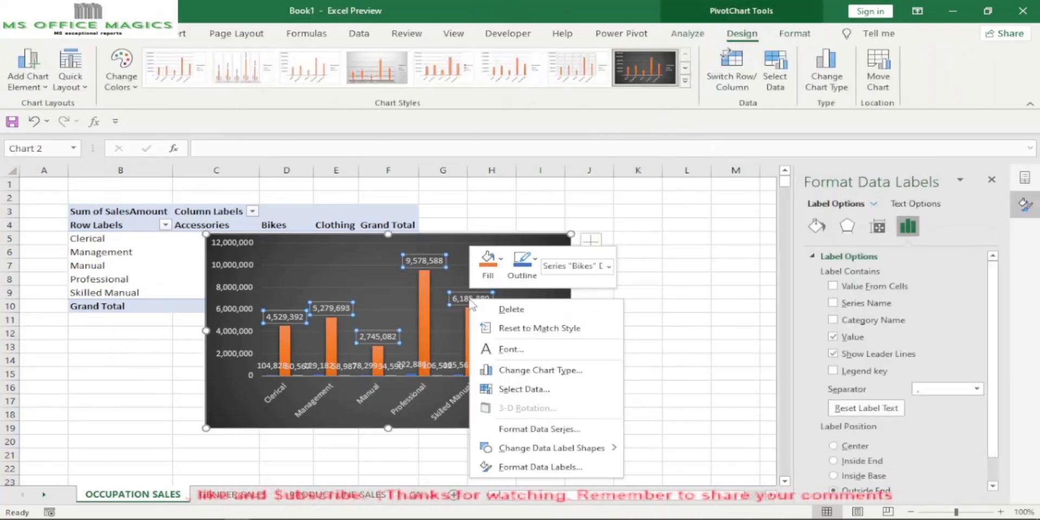
left_click(535, 468)
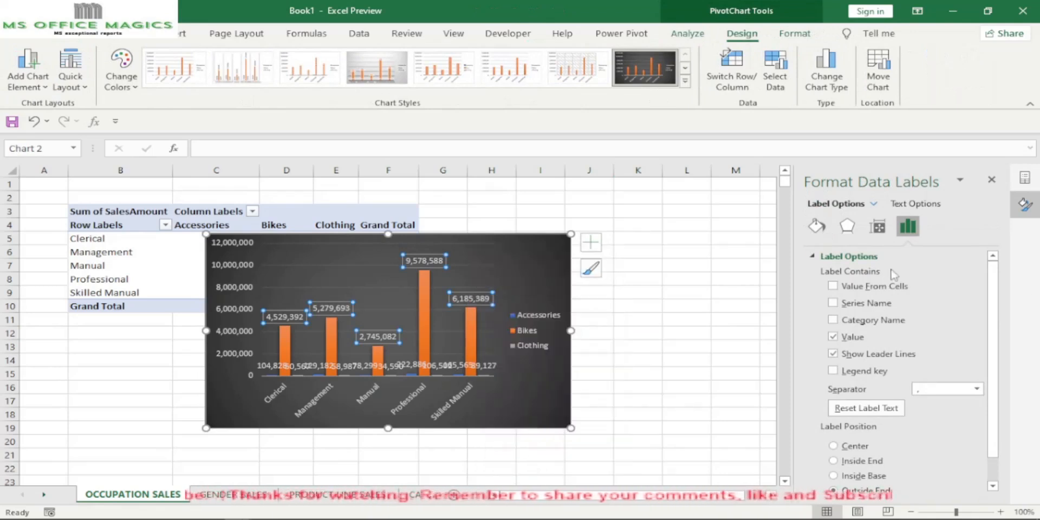
left_click(883, 235)
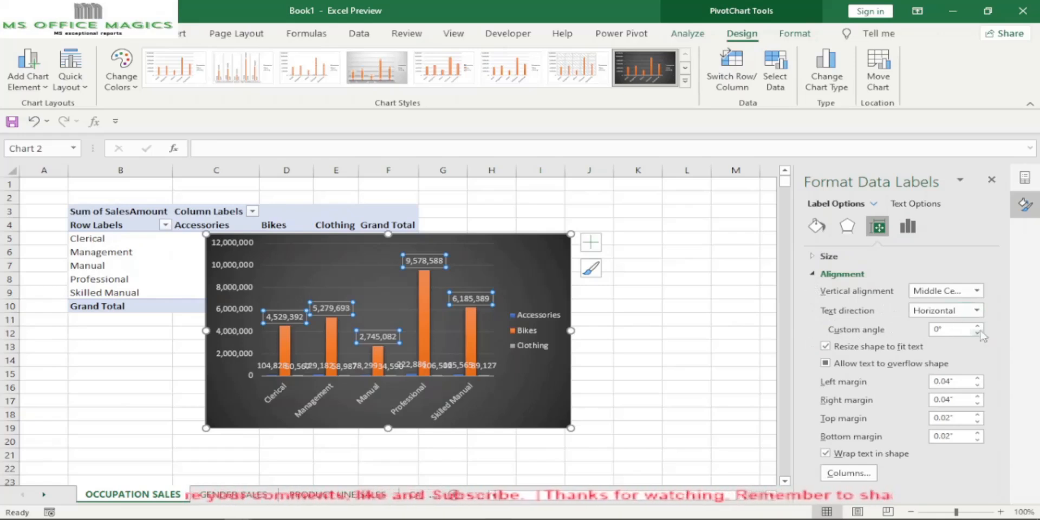
left_click(977, 310)
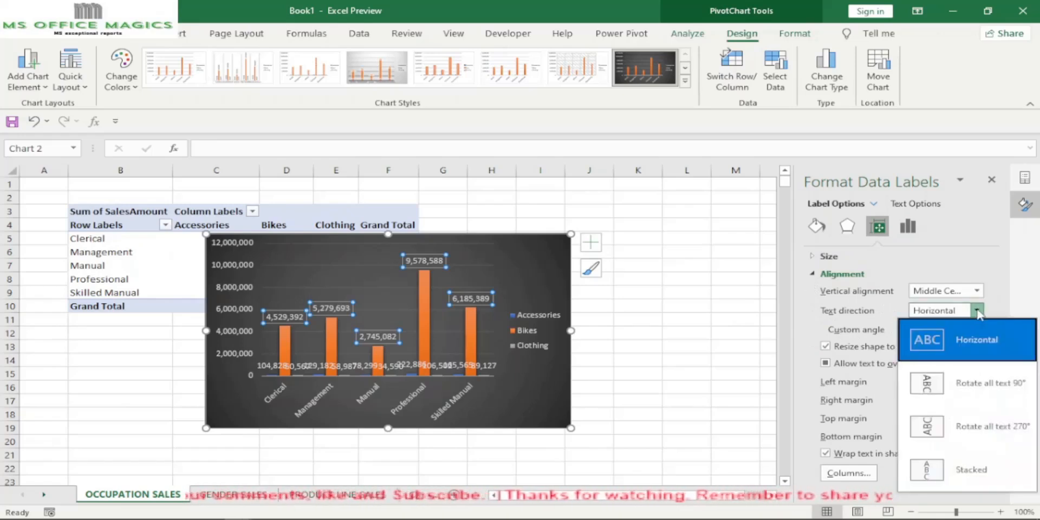
left_click(937, 431)
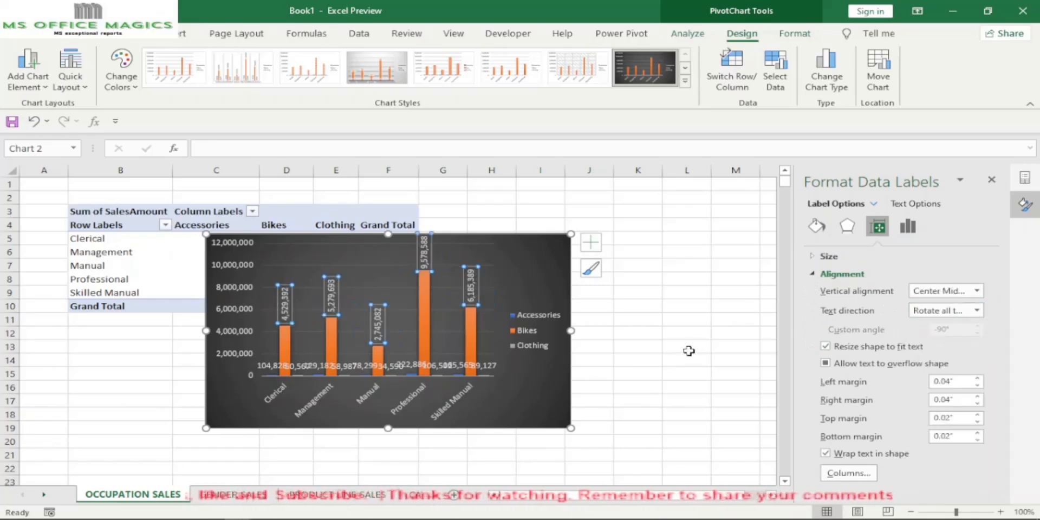
- Rotate the Clothing and Accessories series data labels by 270° as well
left_click(451, 365)
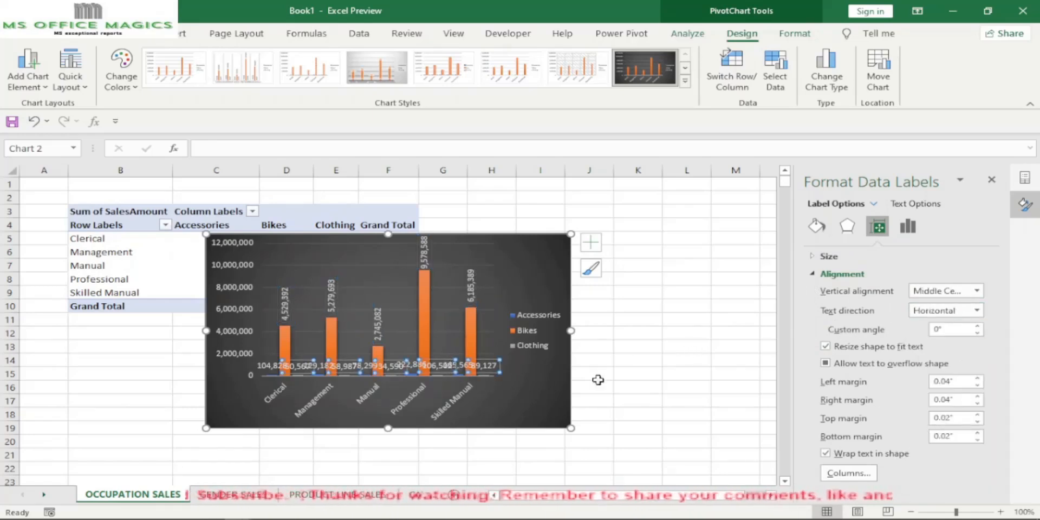
left_click(959, 310)
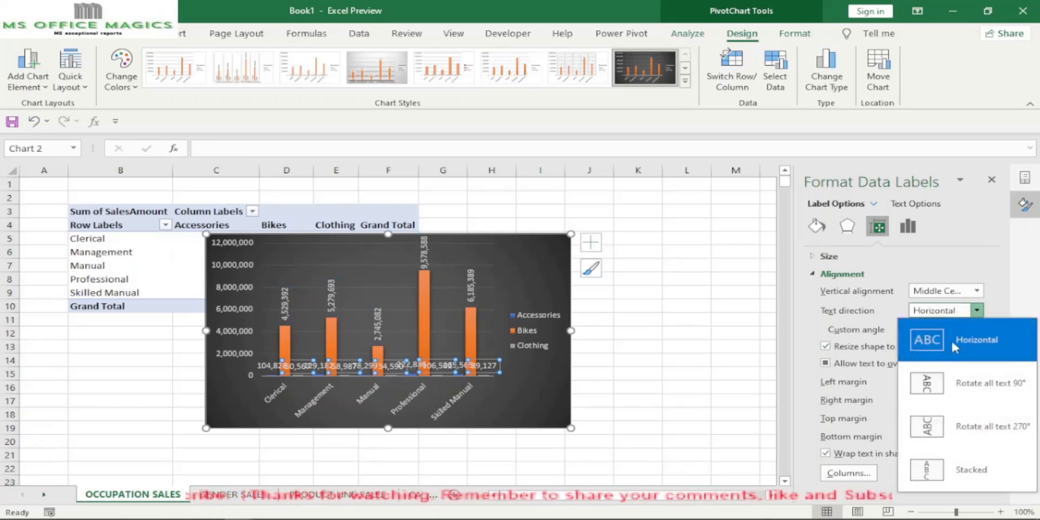
left_click(934, 430)
left_click(417, 367)
left_click(963, 312)
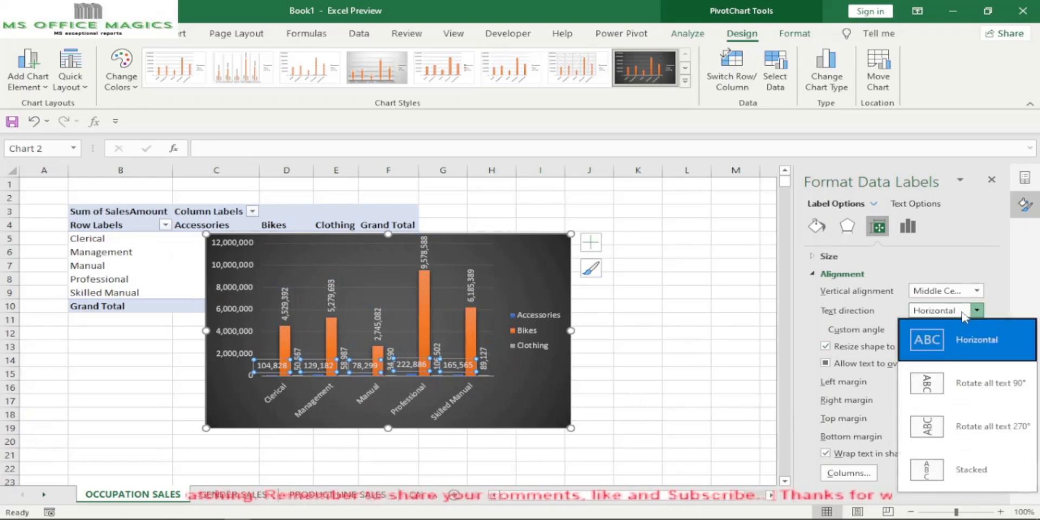
left_click(934, 428)
left_click(692, 362)
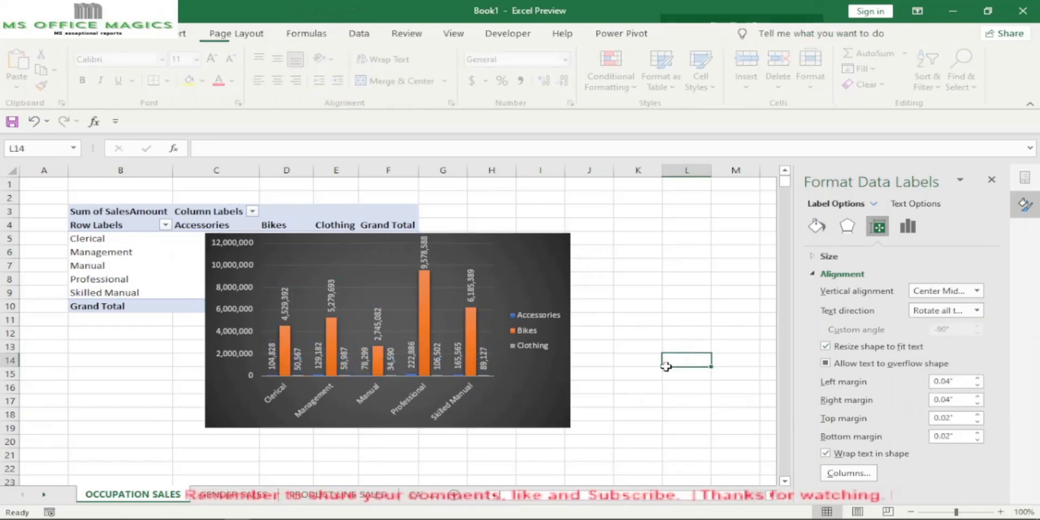
- Set the font size of all text in the occupation PivotChart to 8
left_click(564, 406)
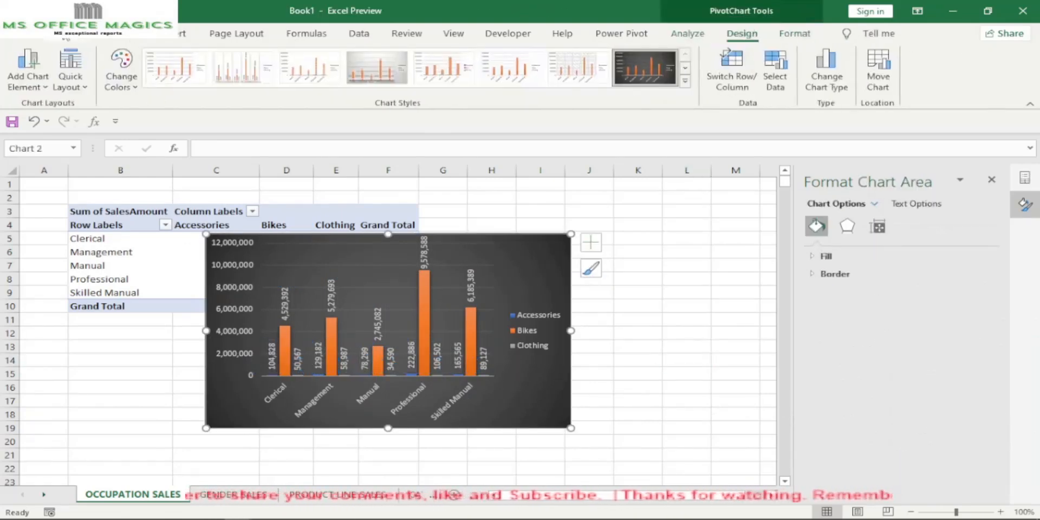
left_click(126, 33)
left_click(201, 60)
left_click(186, 72)
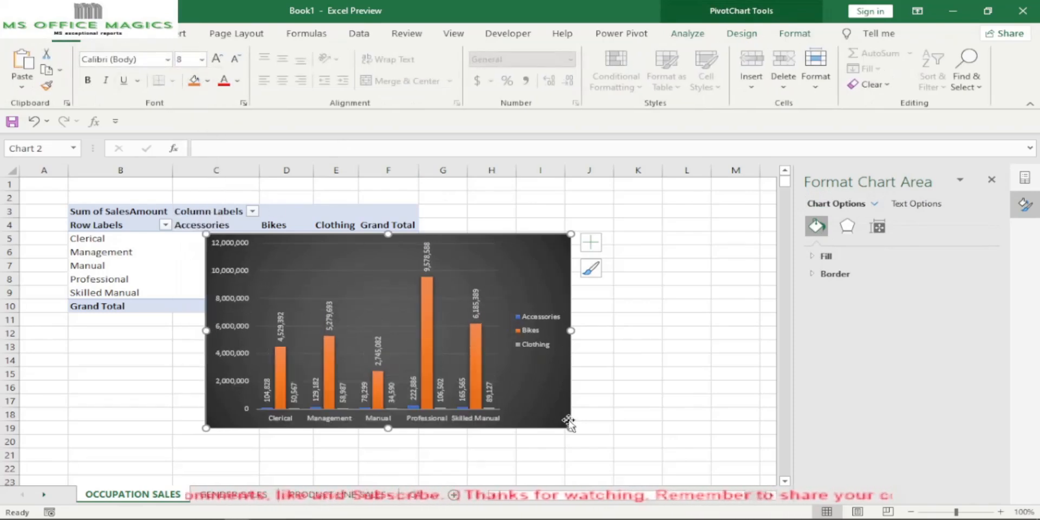
- Shrink the occupation PivotChart and place it directly beside the PivotTable, spanning about columns G to M and rows 3 to 14
left_click_drag(571, 428, 525, 398)
left_click_drag(512, 275, 724, 244)
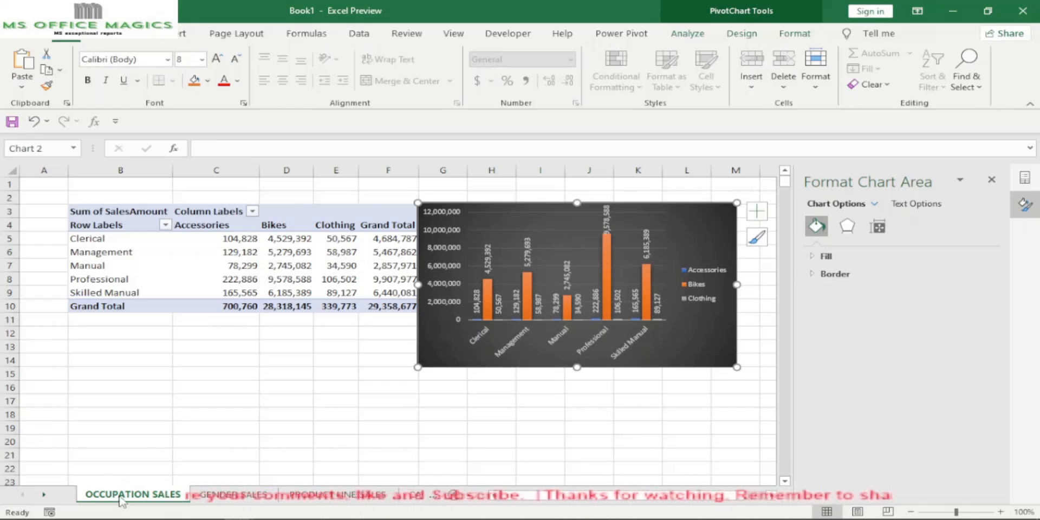
- Create a copy of the OCCUPATION SALES sheet in Book1, placed before the original
right_click(122, 498)
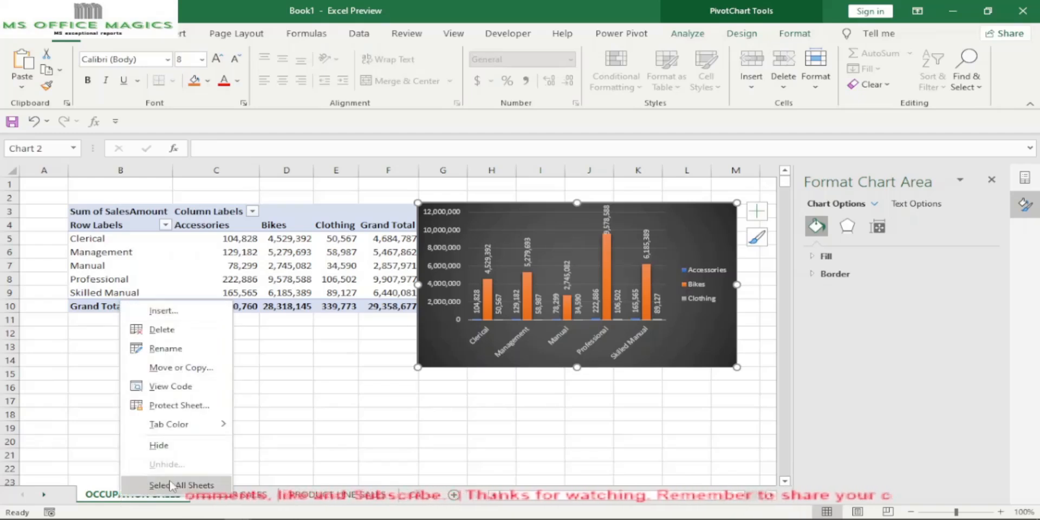
left_click(184, 368)
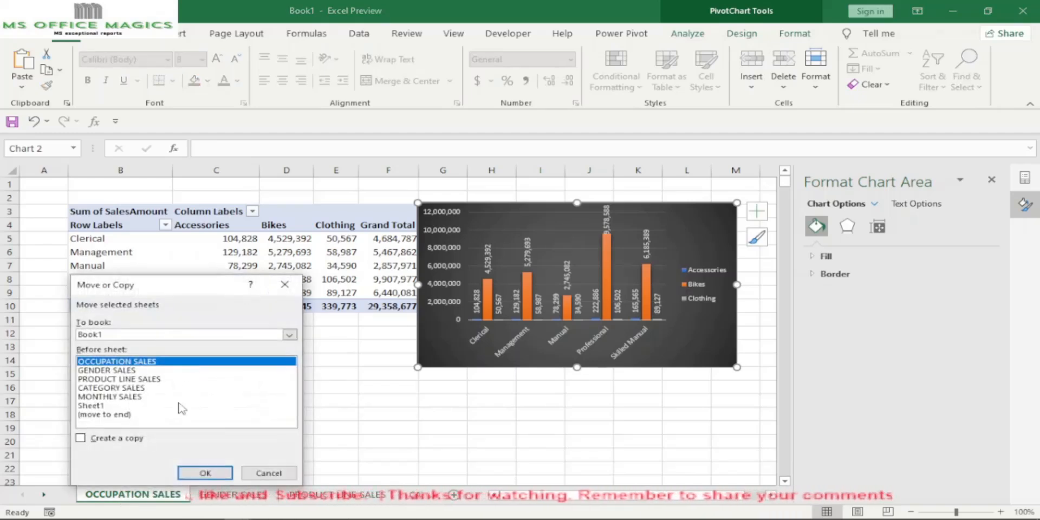
left_click(81, 438)
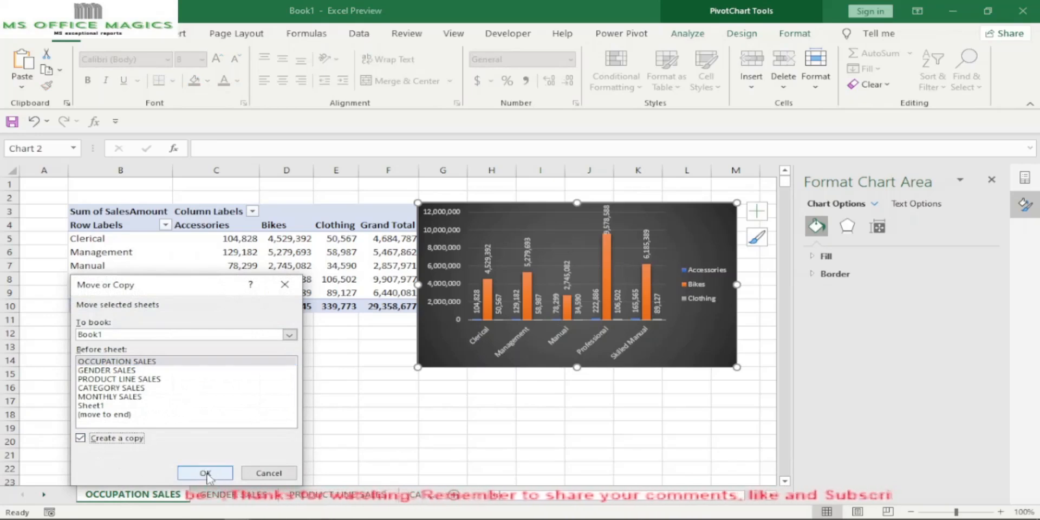
left_click(205, 473)
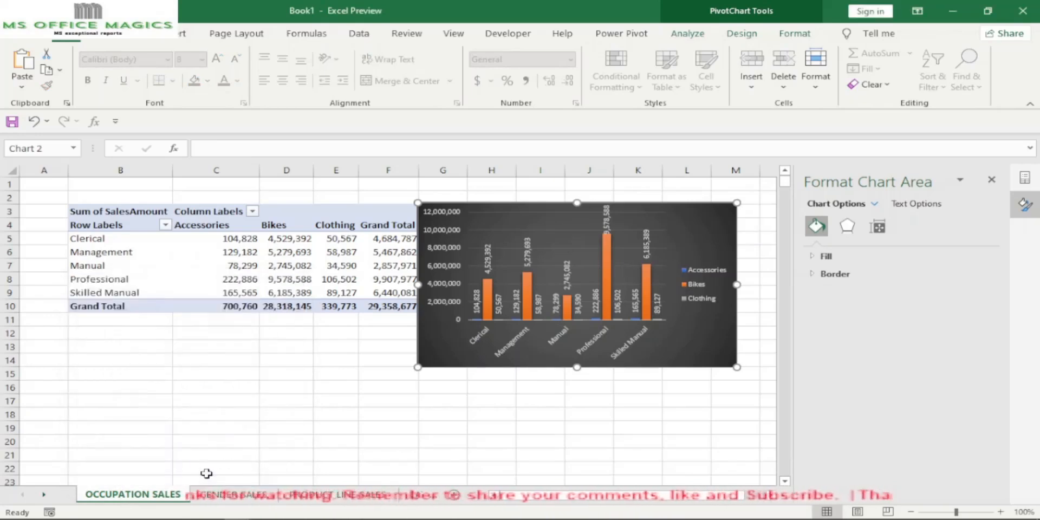
- Delete the PivotChart from the copied occupation sheet and remove the Occupation field from the PivotTable's rows
left_click(688, 355)
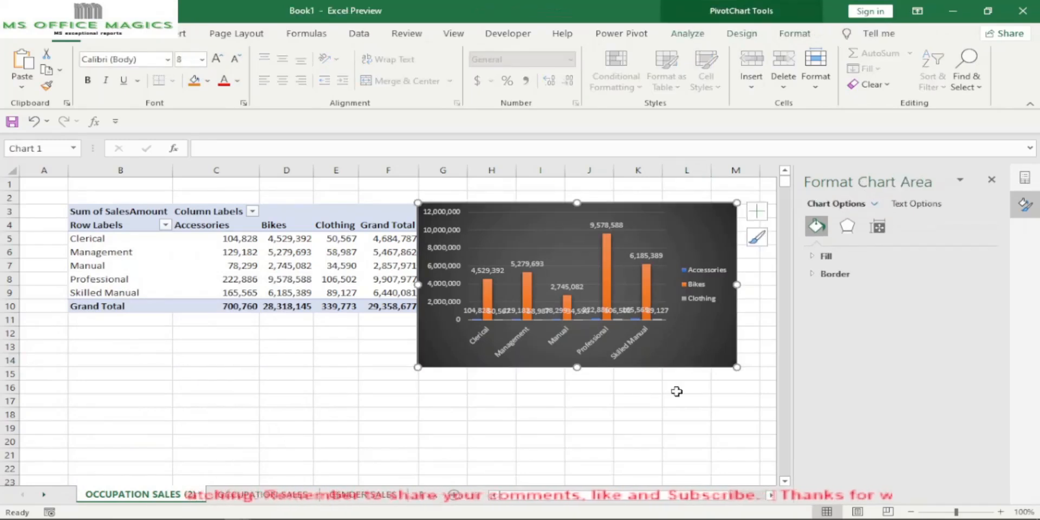
key("Delete")
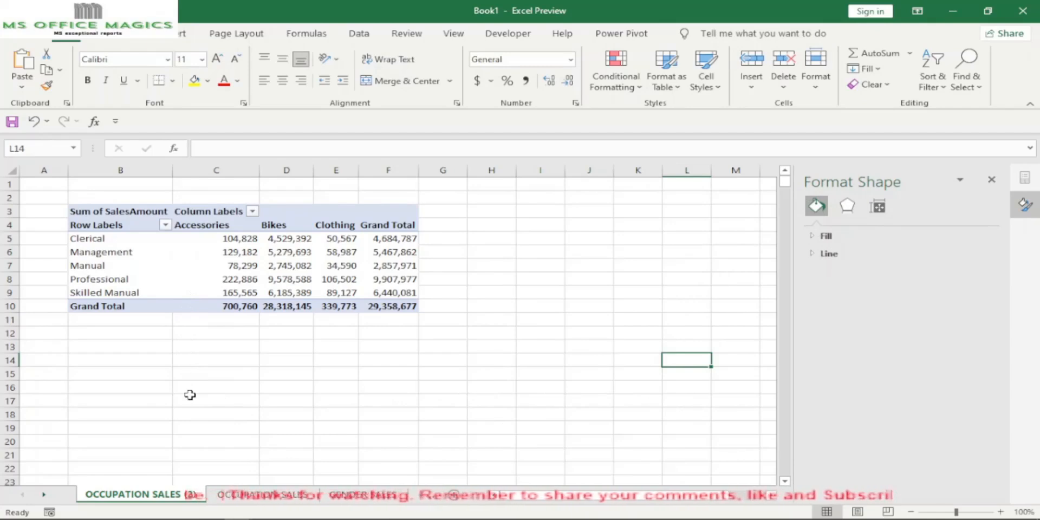
left_click(169, 266)
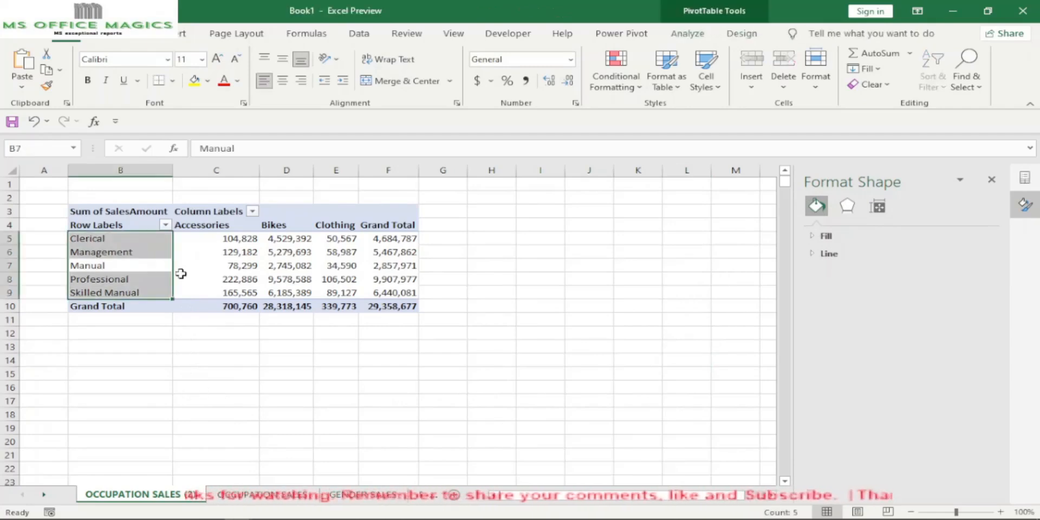
left_click(195, 275)
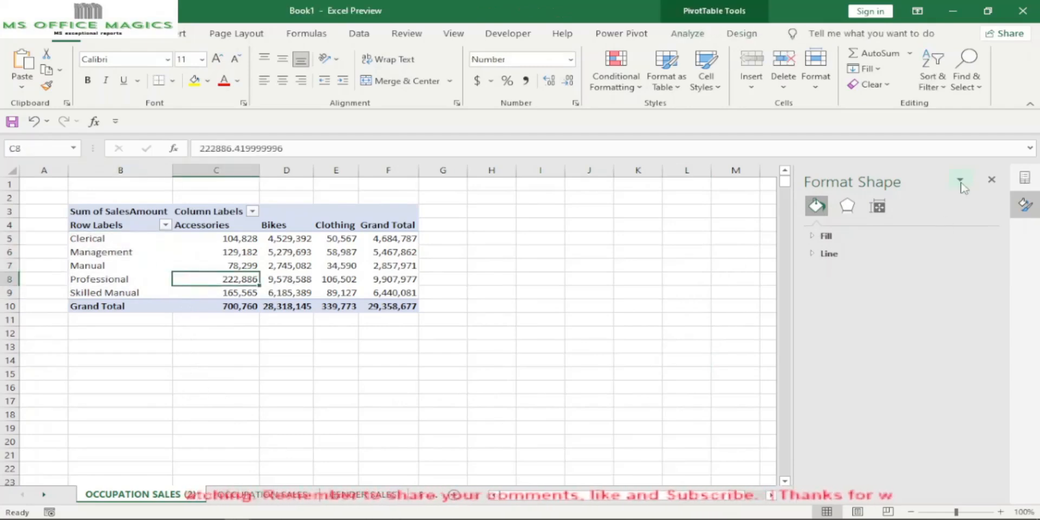
left_click(991, 179)
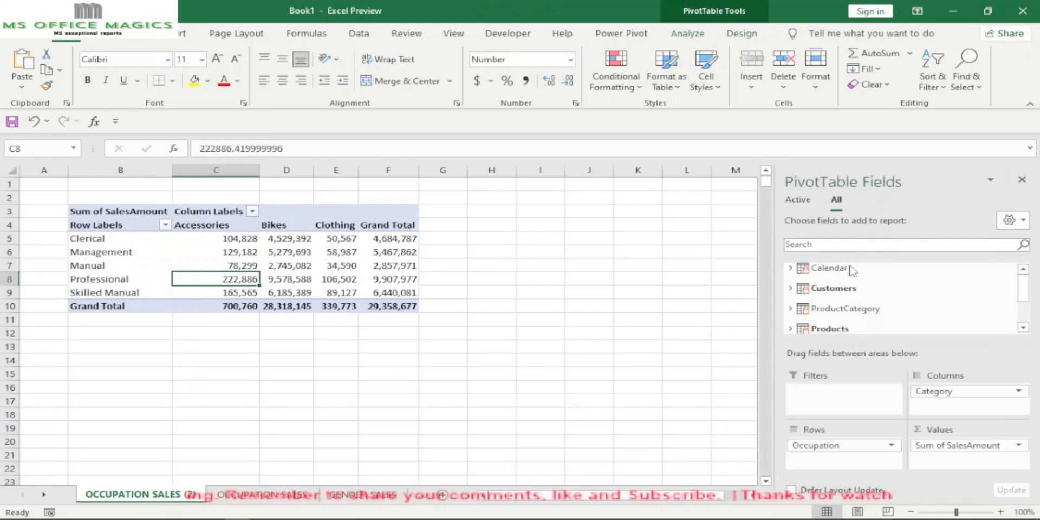
left_click(823, 448)
left_click(840, 413)
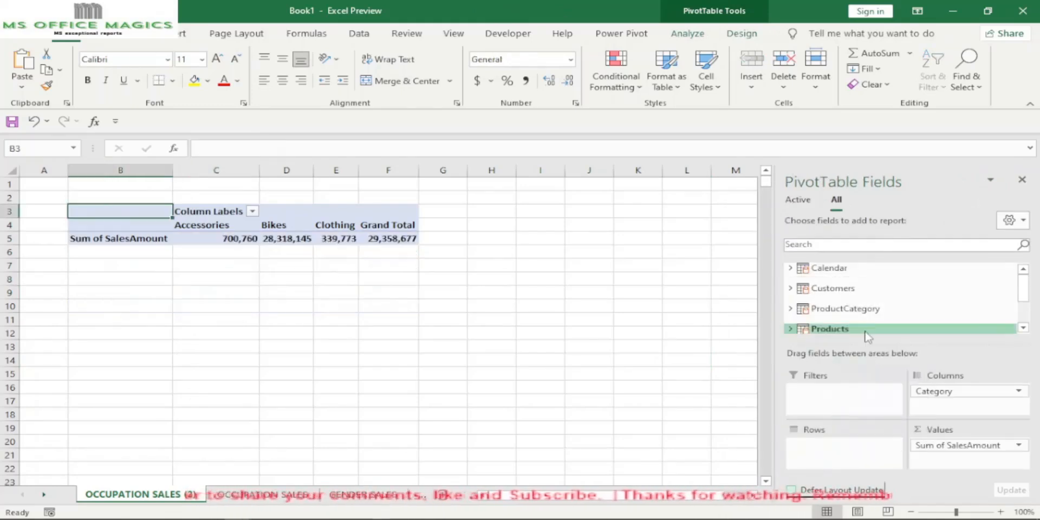
- Add the Region field from the Territory table to the PivotTable's rows
left_click(1024, 328)
left_click(1023, 327)
left_click(1024, 328)
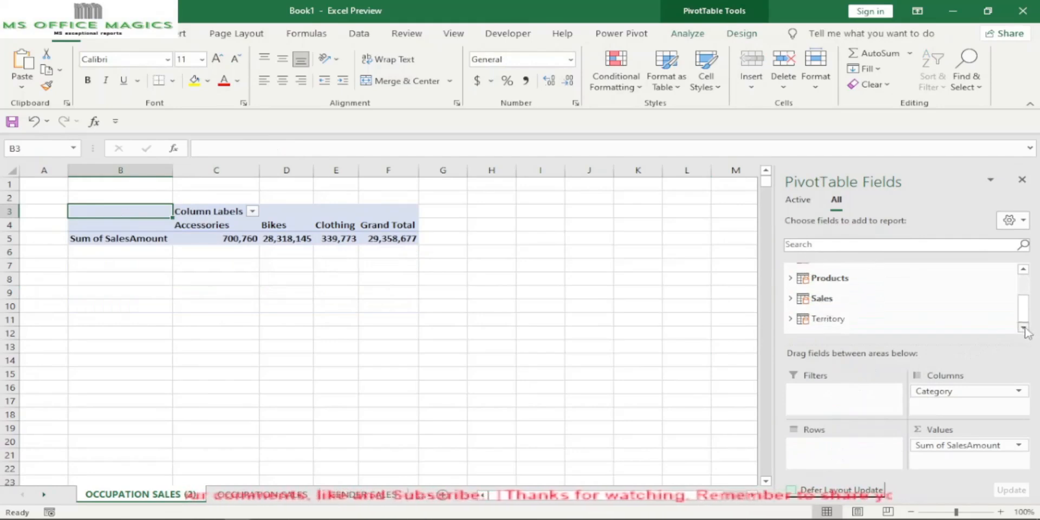
left_click(801, 320)
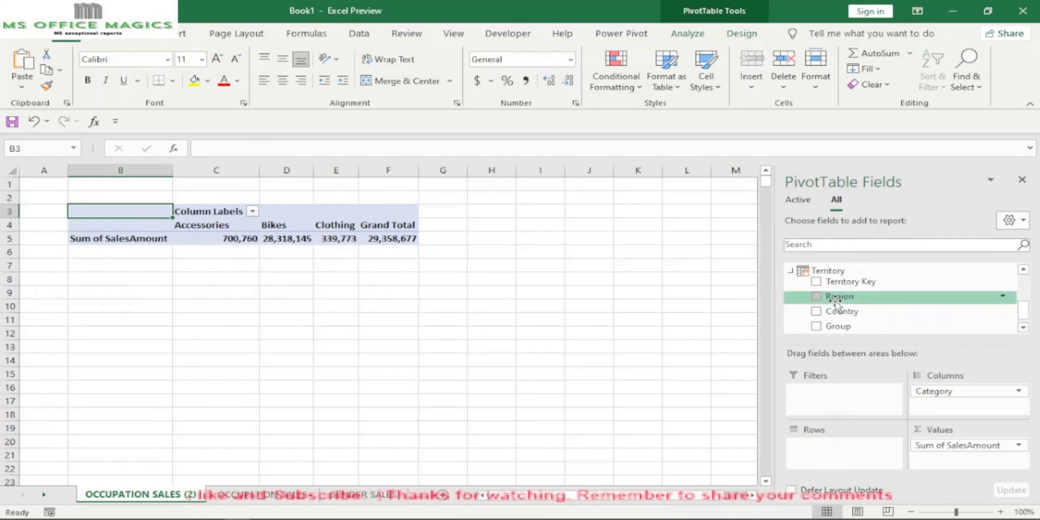
left_click_drag(836, 301, 837, 448)
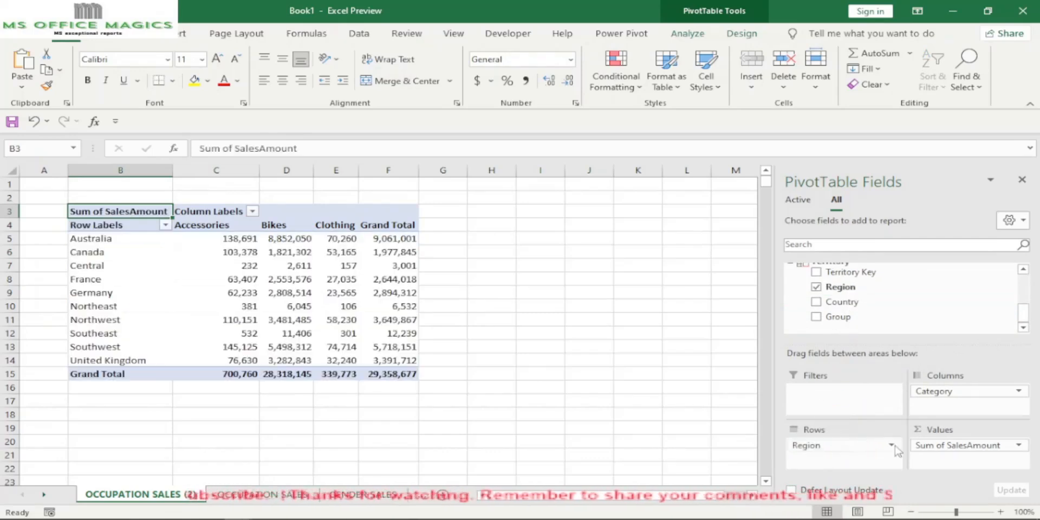
- Remove the Category field from the PivotTable's columns on the copied occupation sheet
left_click(948, 392)
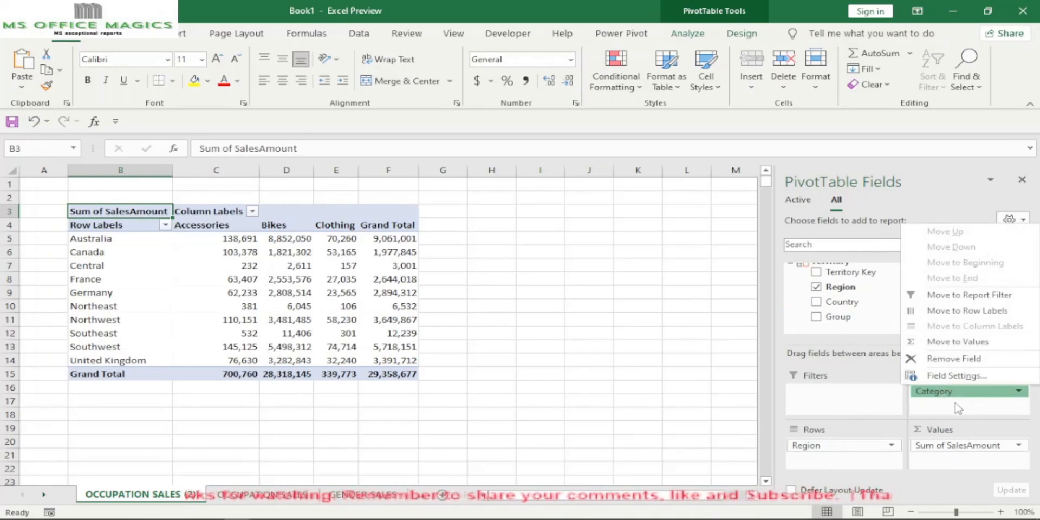
left_click(975, 360)
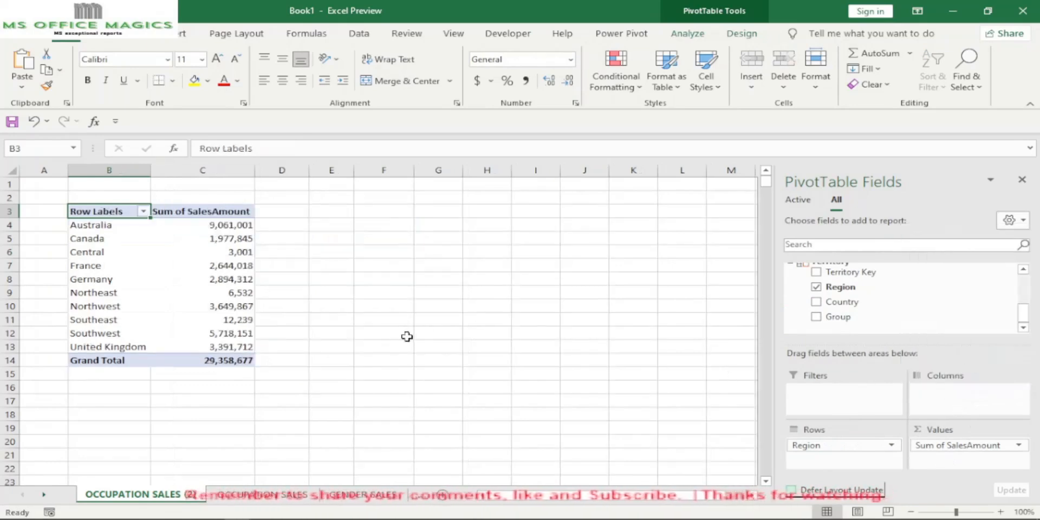
left_click(311, 332)
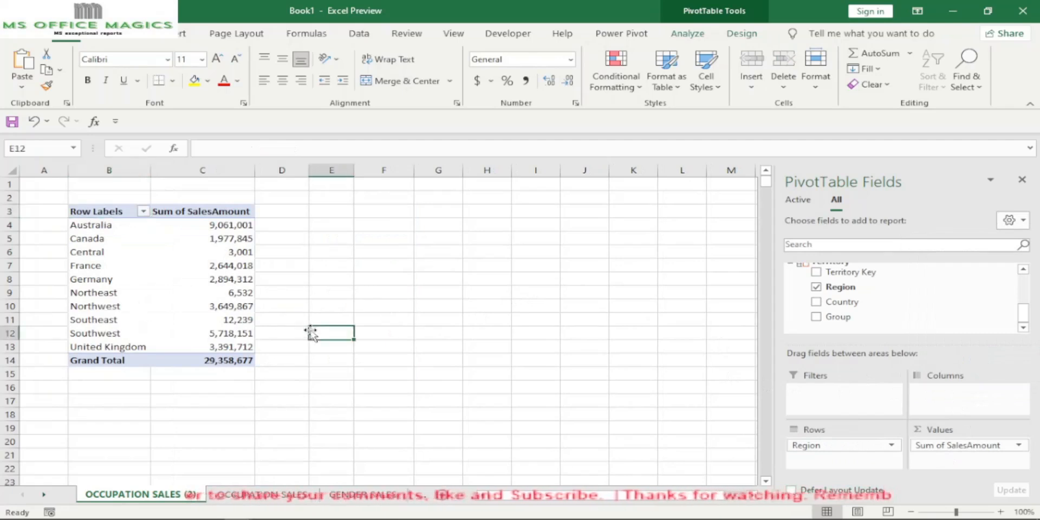
- Insert a clustered column PivotChart from the region sales PivotTable
left_click(179, 317)
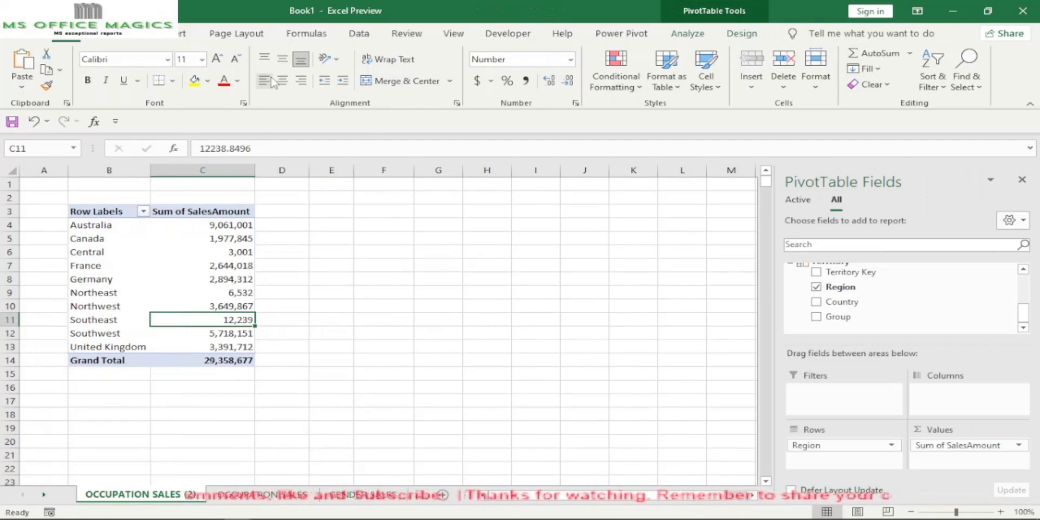
left_click(187, 34)
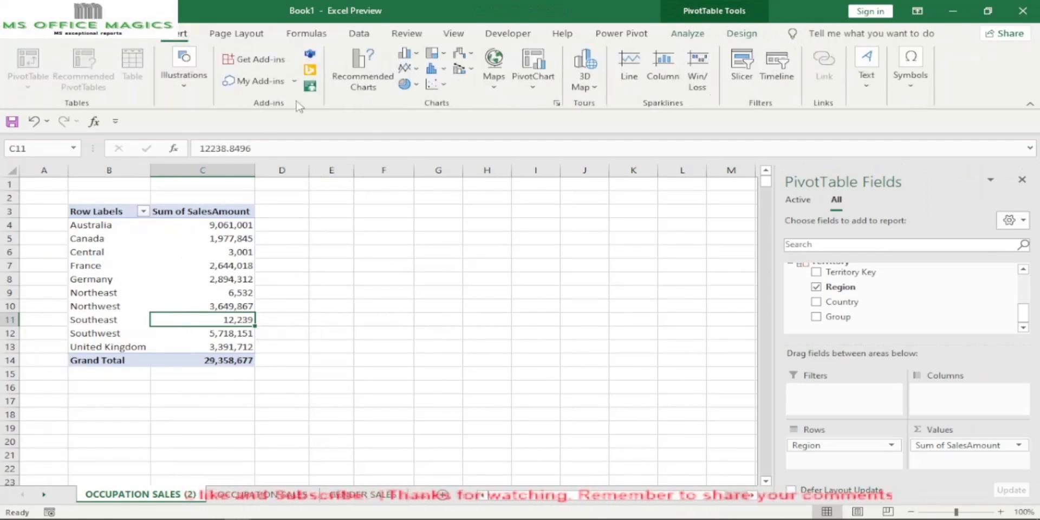
left_click(363, 69)
mouse_move(418, 209)
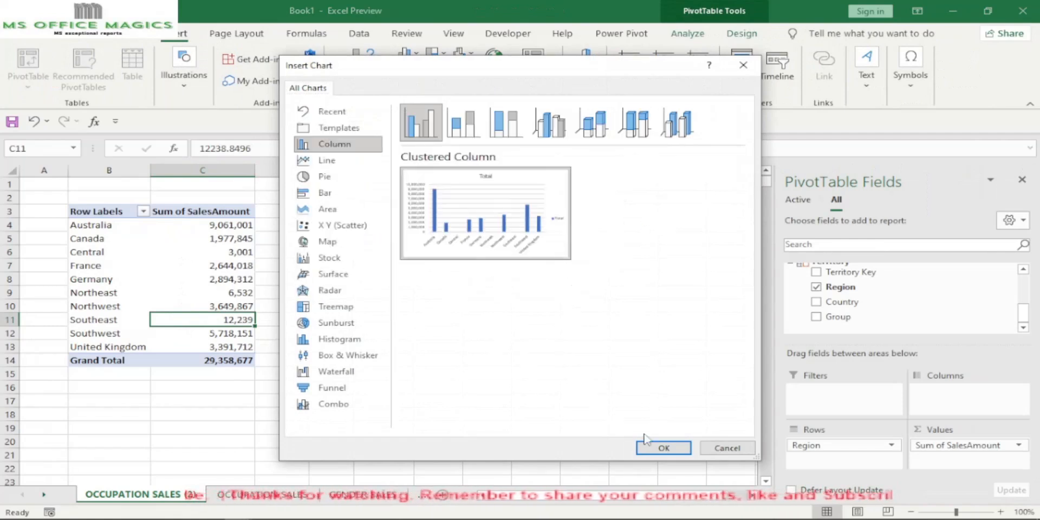
left_click(670, 449)
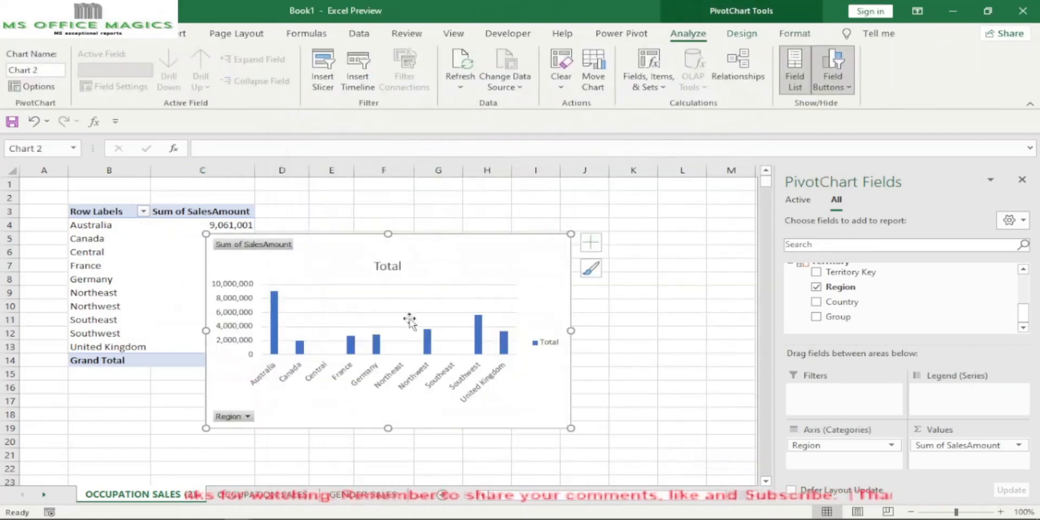
- Hide all field buttons on the region PivotChart and delete its legend and title
right_click(254, 245)
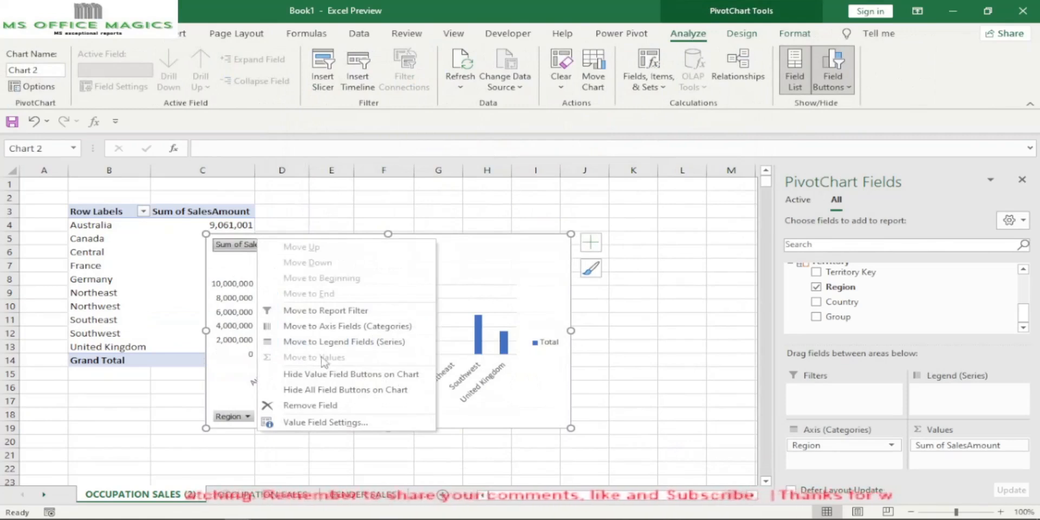
left_click(322, 389)
left_click(546, 347)
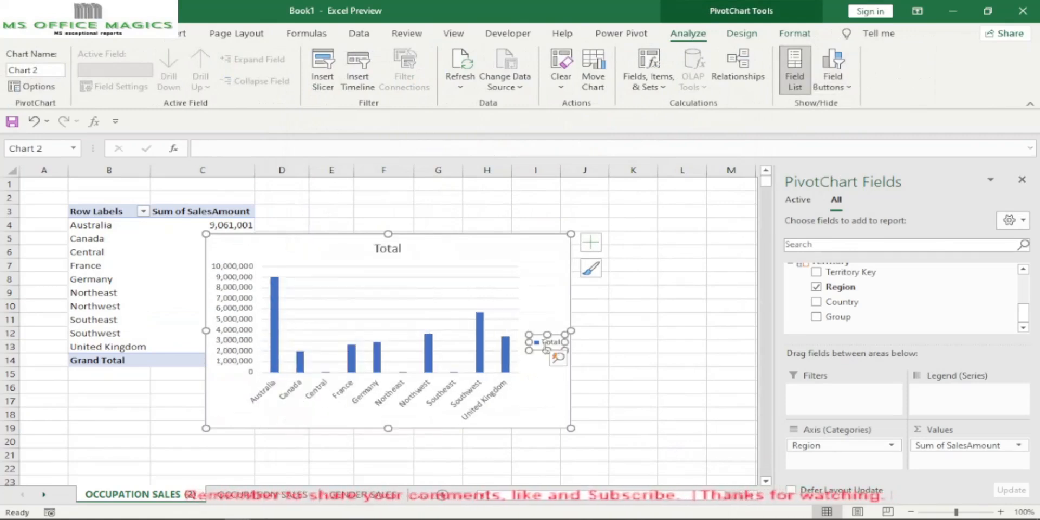
key("Delete")
key("Delete")
- Add Outside End data labels to the region PivotChart and apply the dark grey chart style with blue-outlined columns
left_click(741, 34)
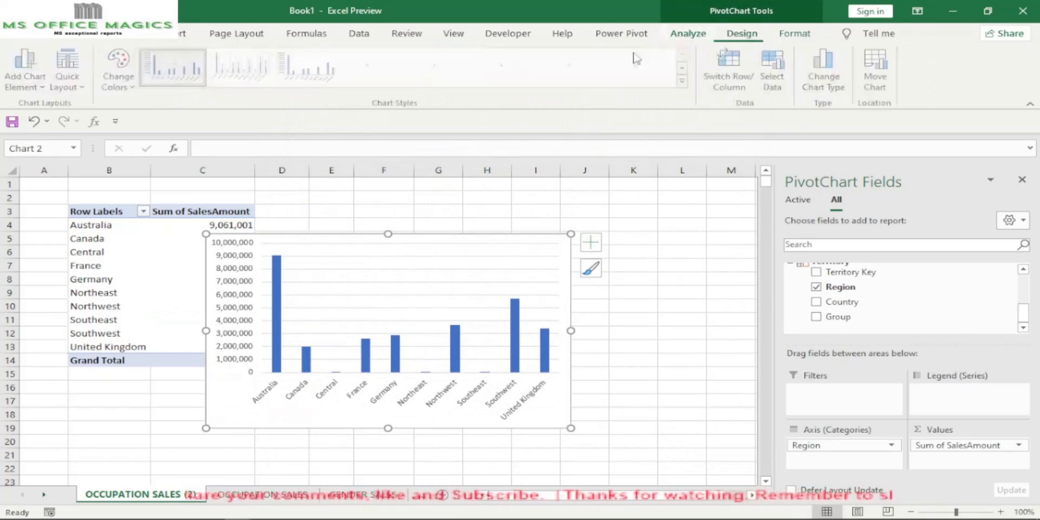
left_click(27, 71)
mouse_move(60, 186)
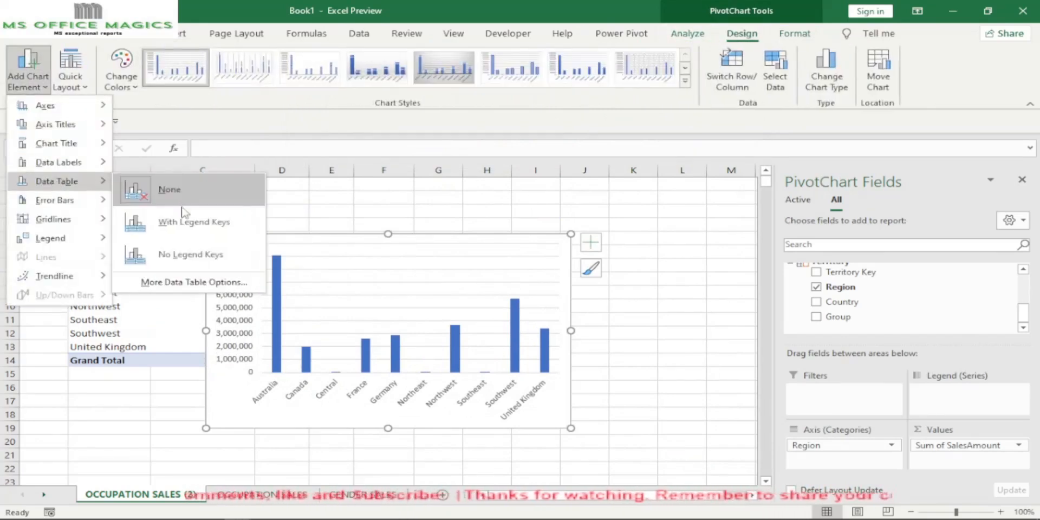
mouse_move(79, 165)
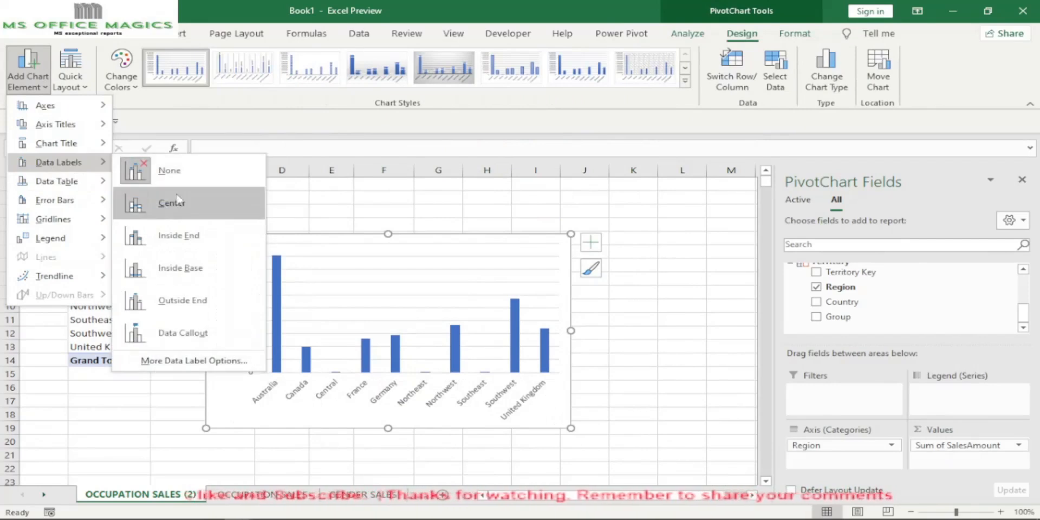
left_click(171, 301)
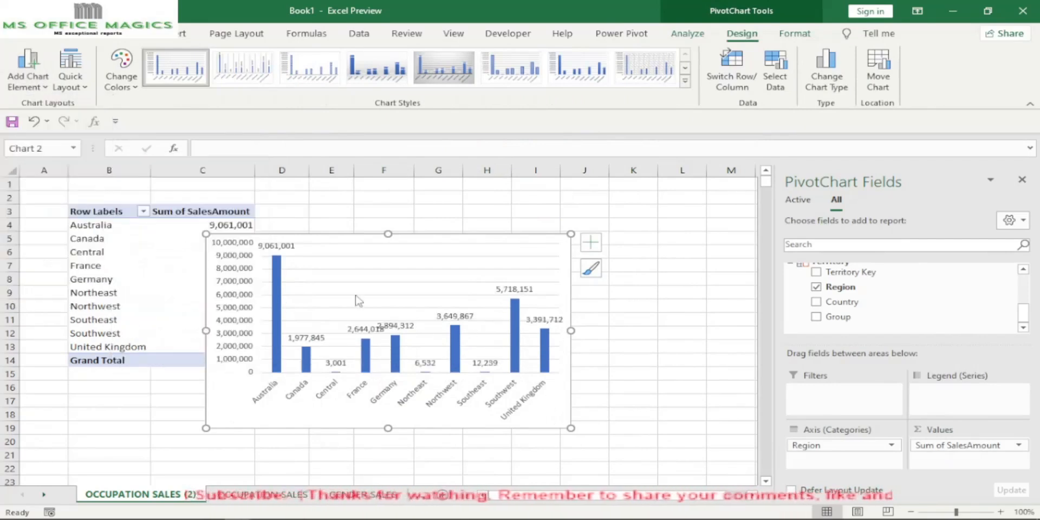
left_click(686, 68)
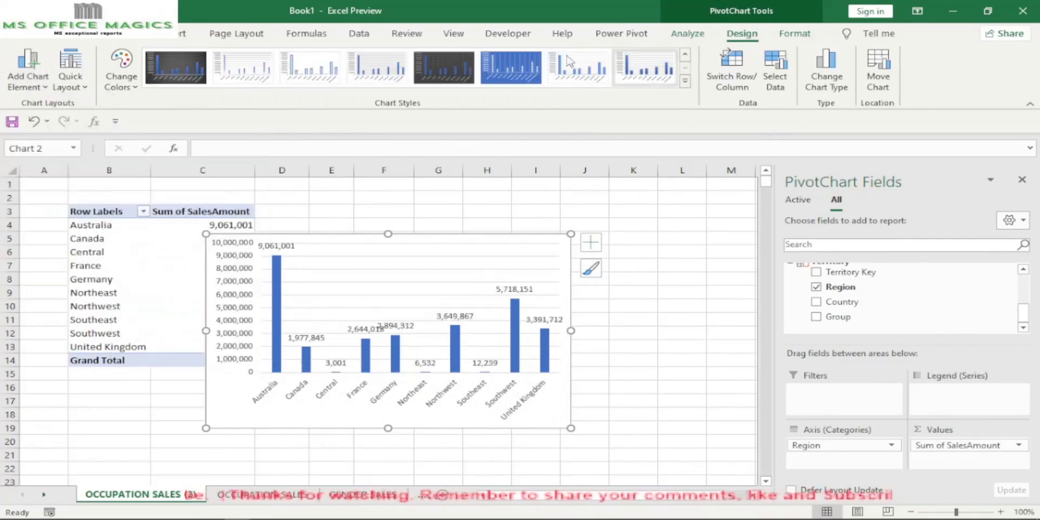
left_click(444, 63)
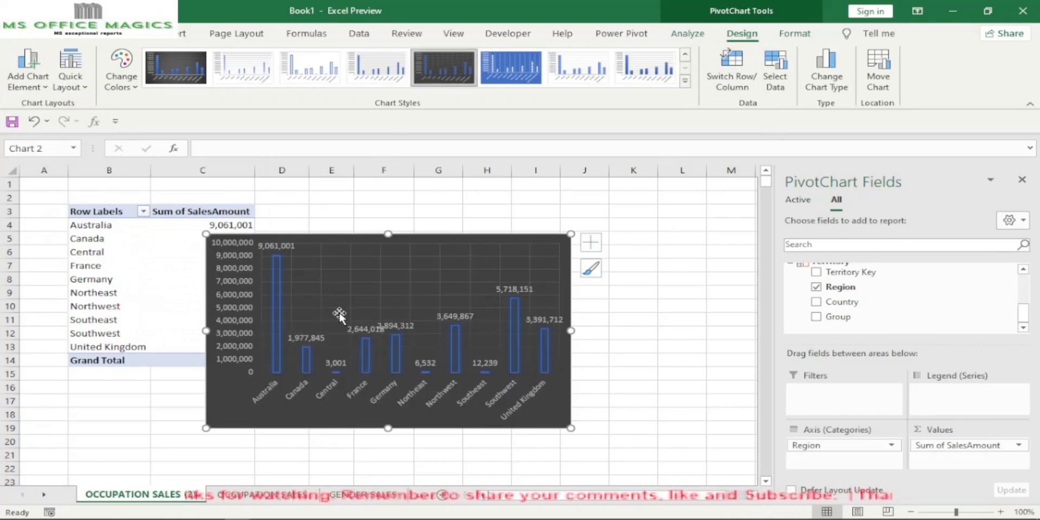
- Set the text direction of the region chart's data labels to Rotate all text 270°
left_click(513, 290)
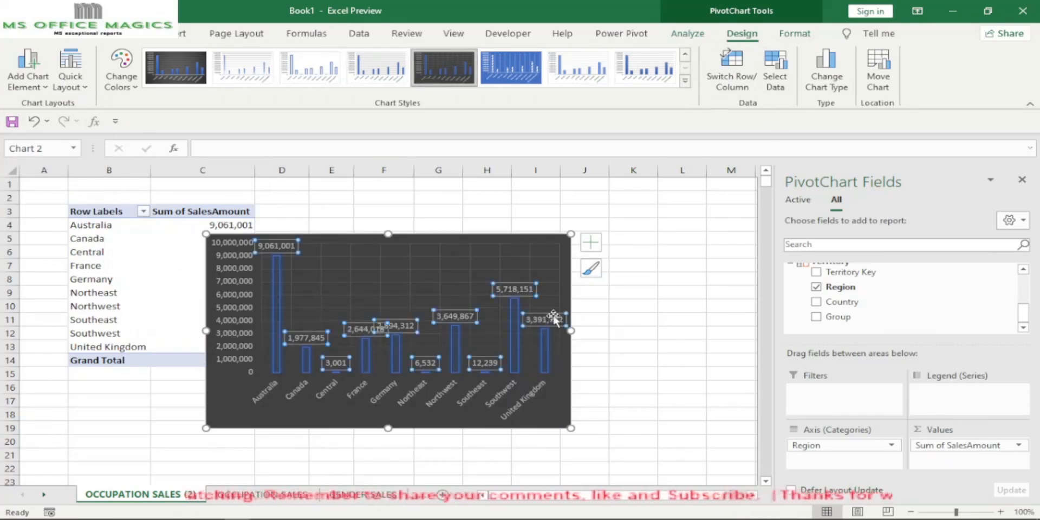
left_click(632, 319)
left_click(560, 324)
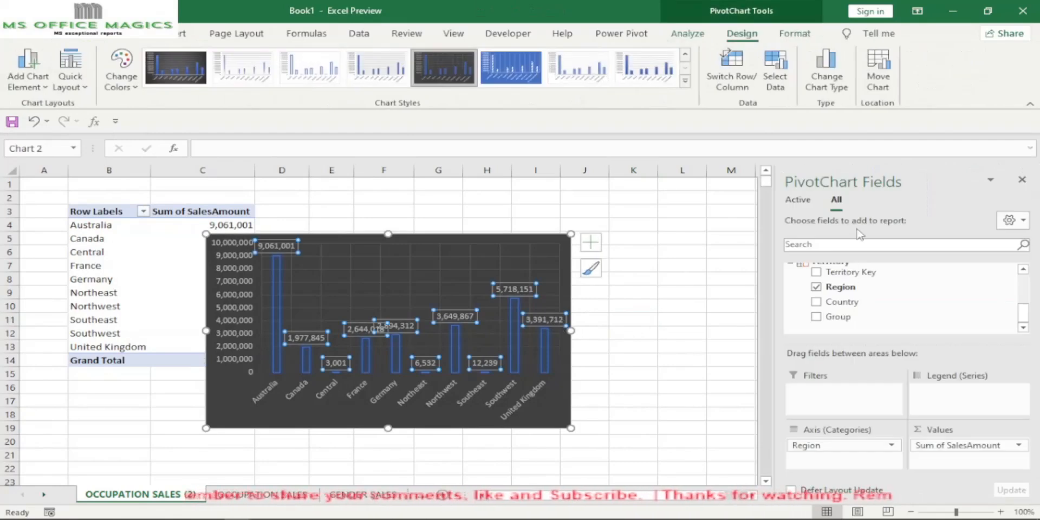
right_click(556, 324)
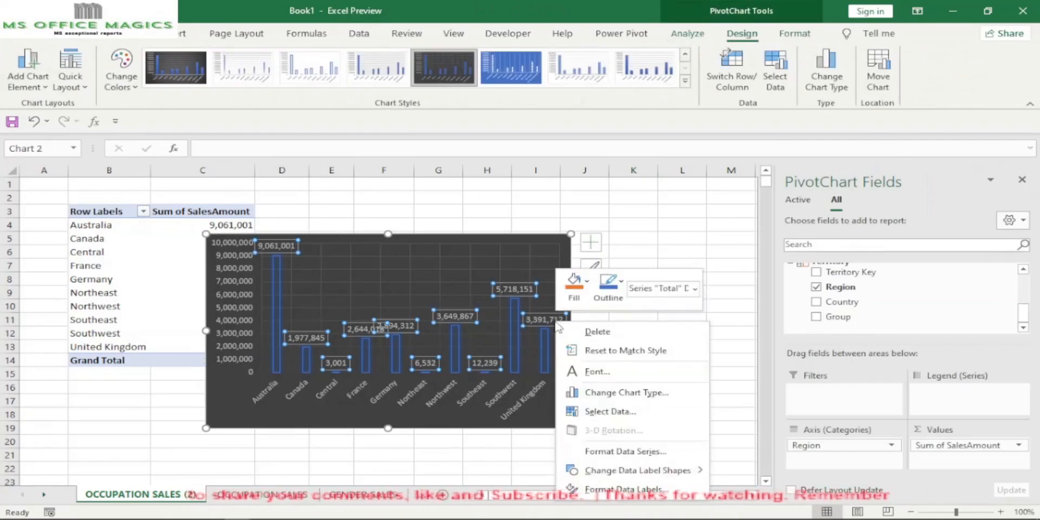
left_click(602, 489)
left_click(880, 230)
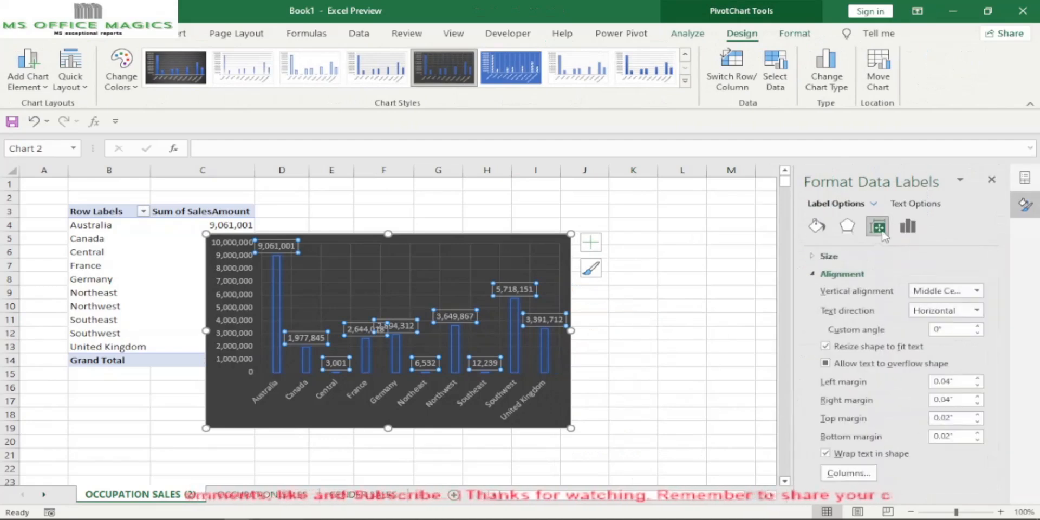
left_click(977, 311)
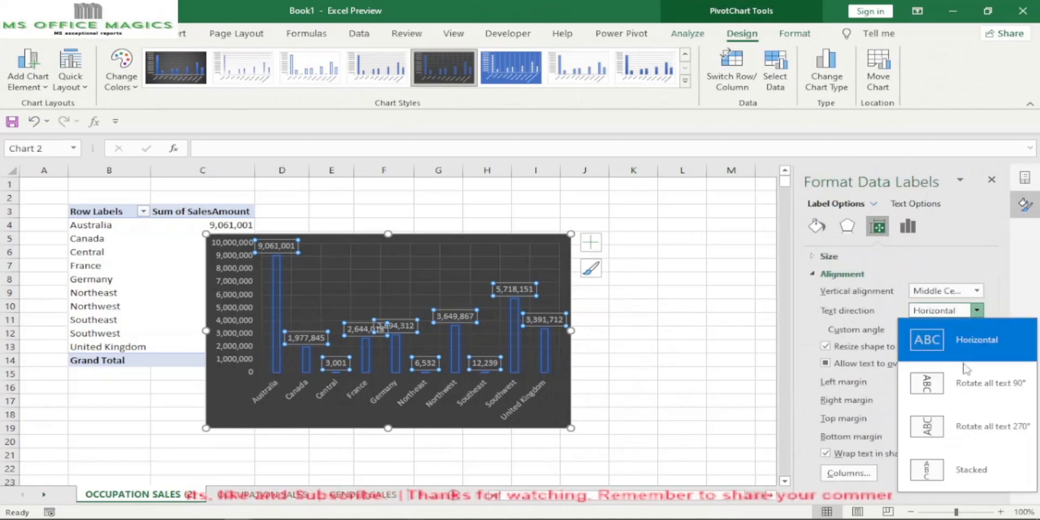
left_click(947, 430)
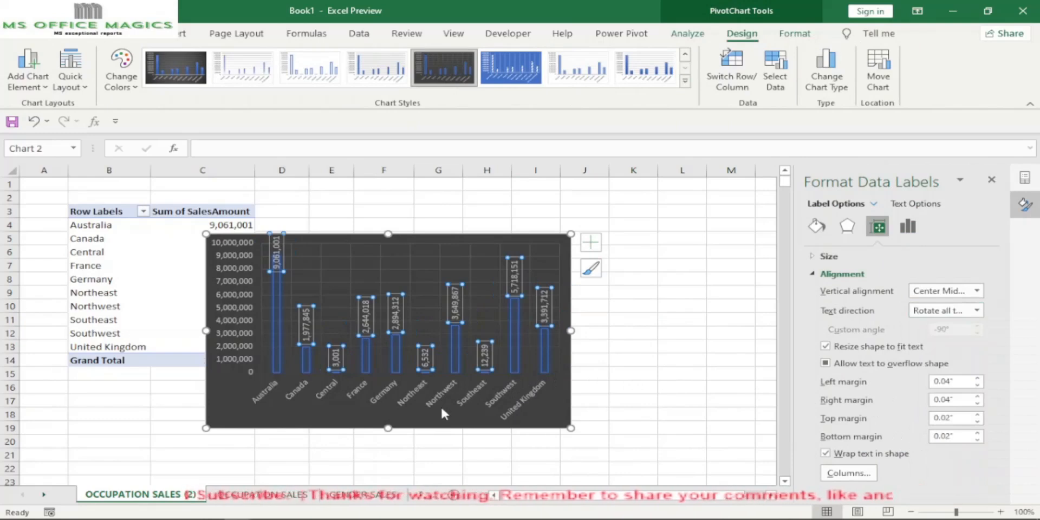
- Shrink the region PivotChart to about six columns wide and eleven rows high and set its text to font size 8
left_click_drag(573, 429, 519, 390)
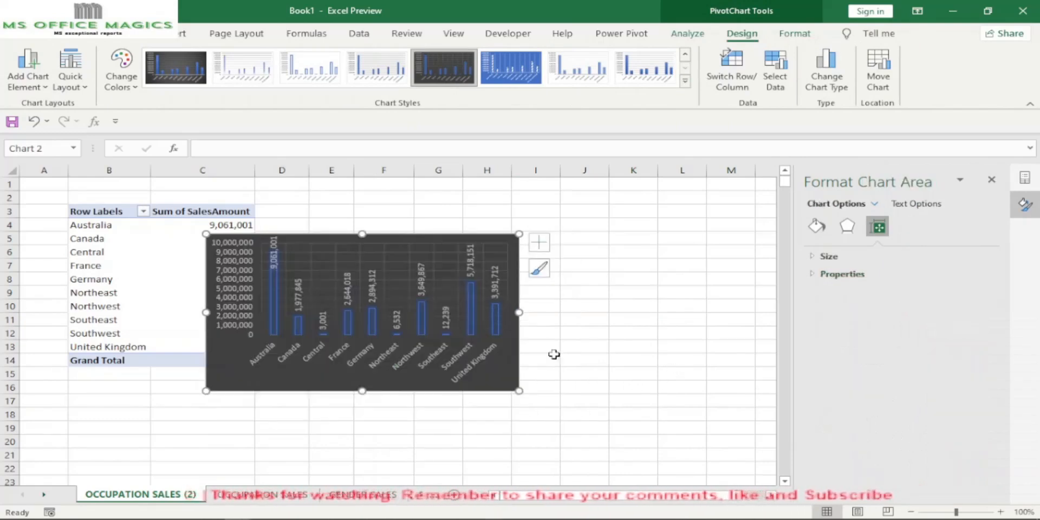
left_click(80, 38)
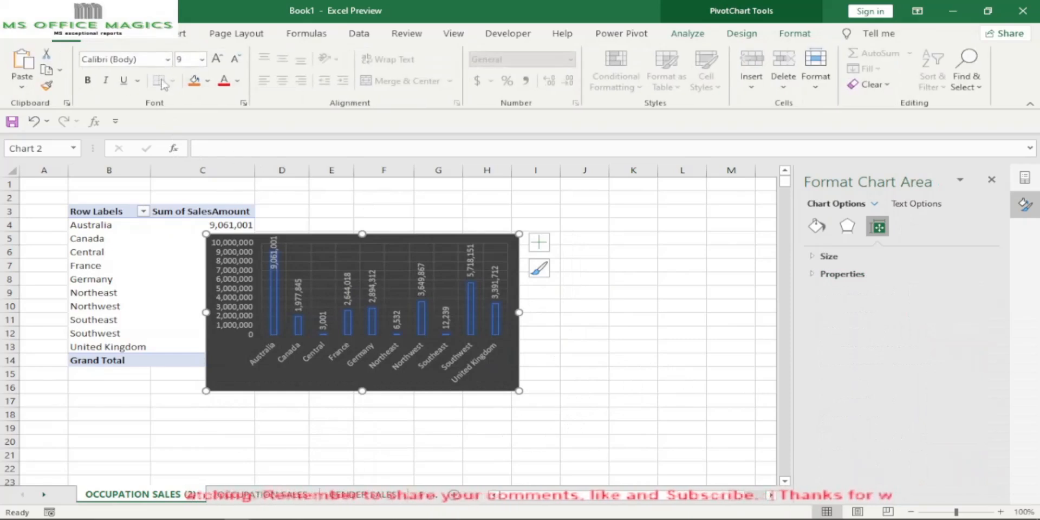
left_click(201, 59)
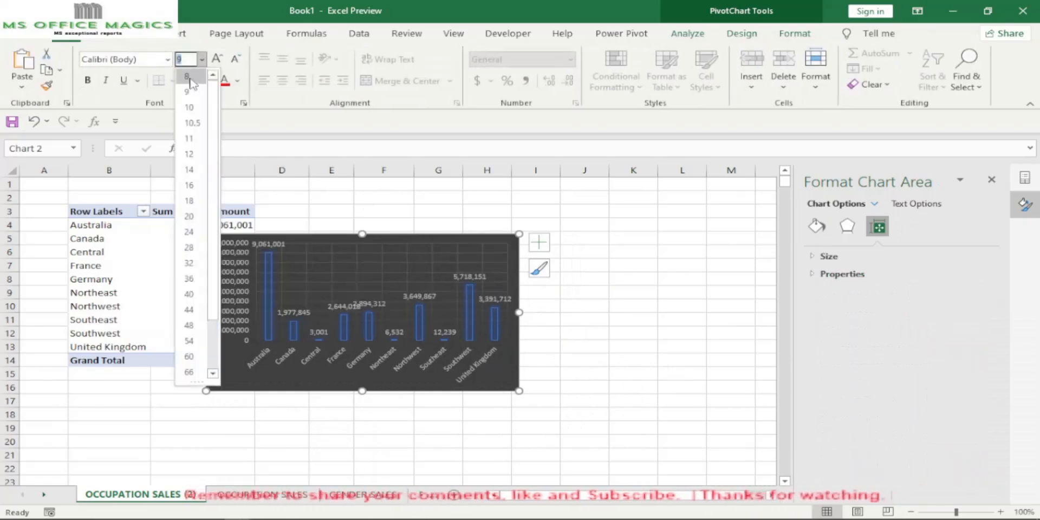
left_click(187, 77)
- Move the region PivotChart directly beside the PivotTable, covering about columns D to I and rows 3 to 14
left_click(636, 358)
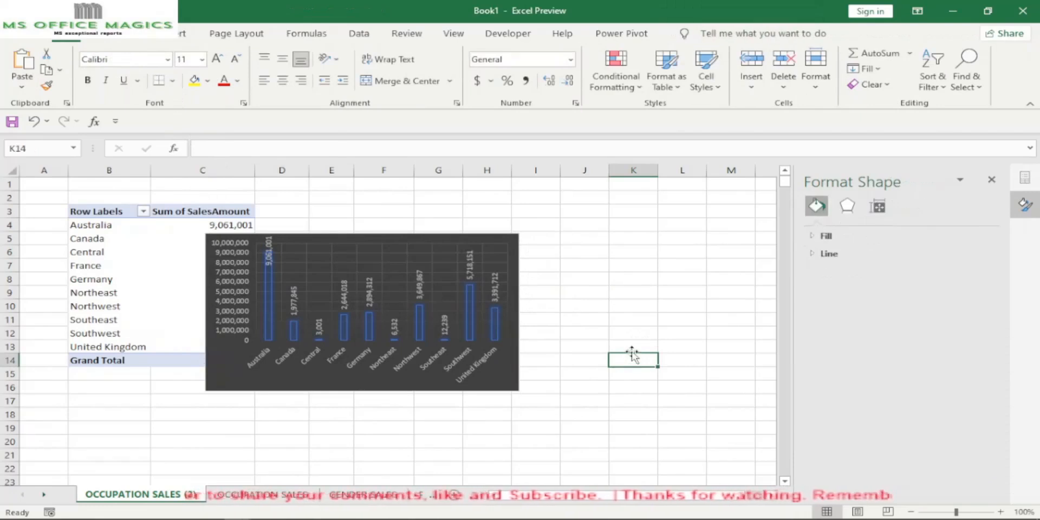
left_click(505, 240)
left_click_drag(505, 240, 561, 212)
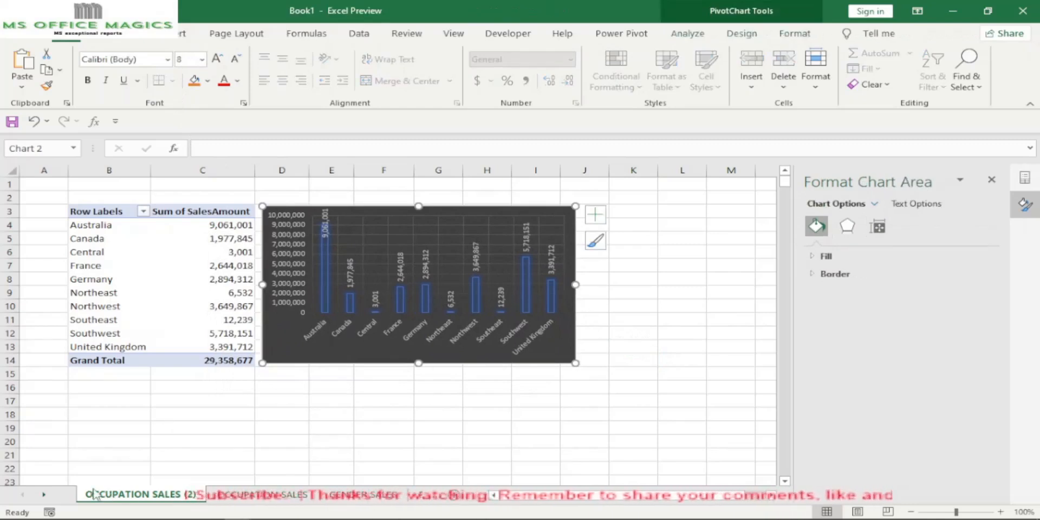
- Rename the OCCUPATION SALES (2) sheet as REGION SALES
double_click(141, 495)
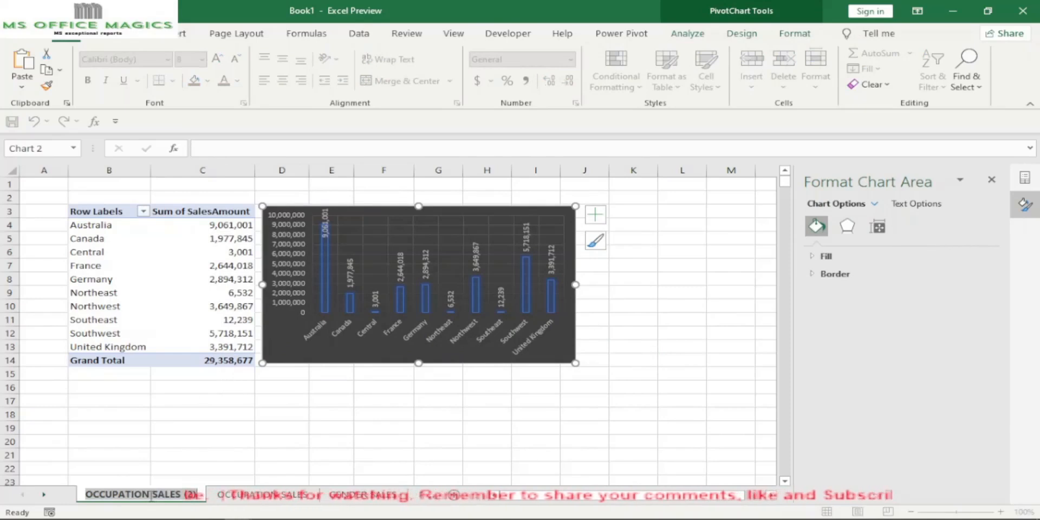
left_click(152, 495)
key("BackSpace")
key("BackSpace")
key("BackSpace")
key("BackSpace")
key("BackSpace")
key("BackSpace")
key("BackSpace")
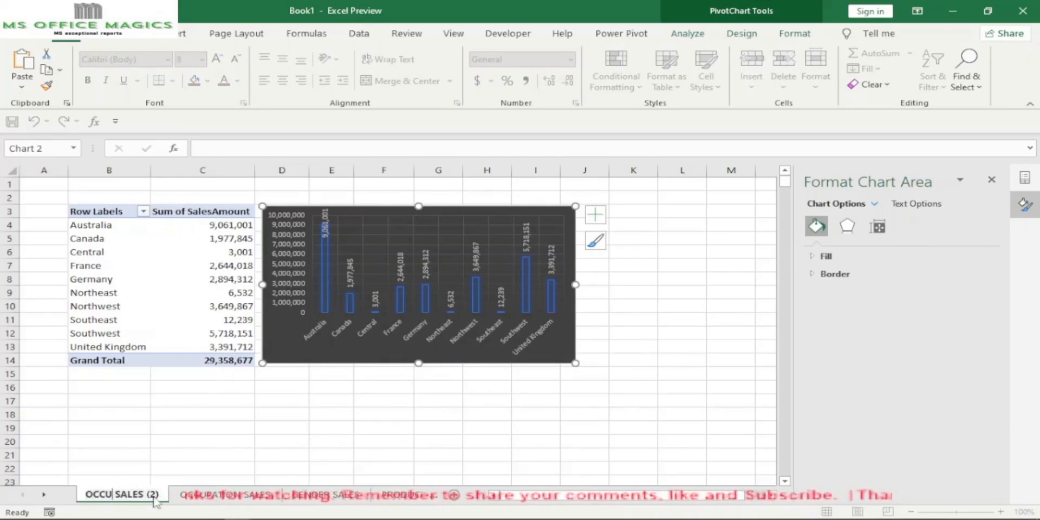
type("rEGION")
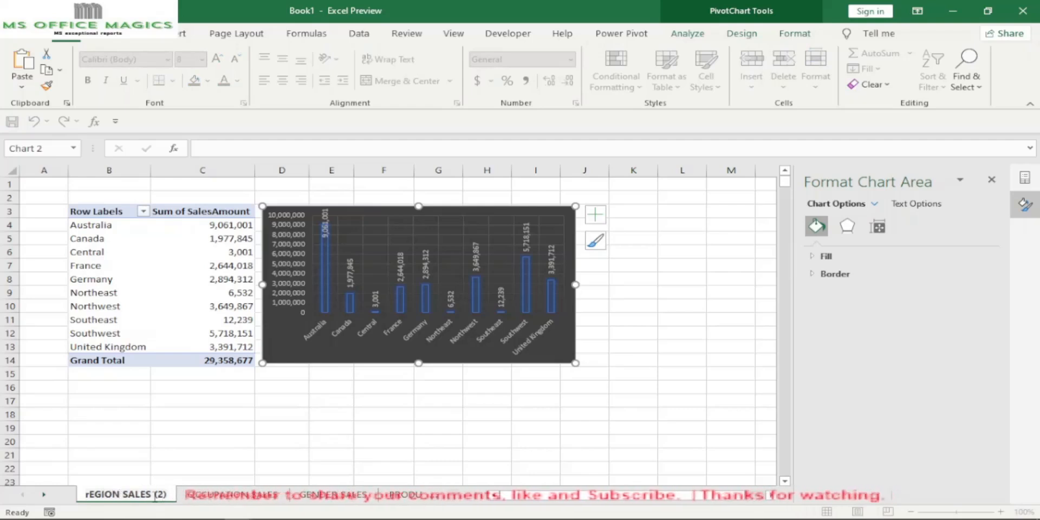
key("BackSpace")
key("BackSpace")
key("BackSpace")
key("BackSpace")
key("BackSpace")
key("BackSpace")
type("REGION")
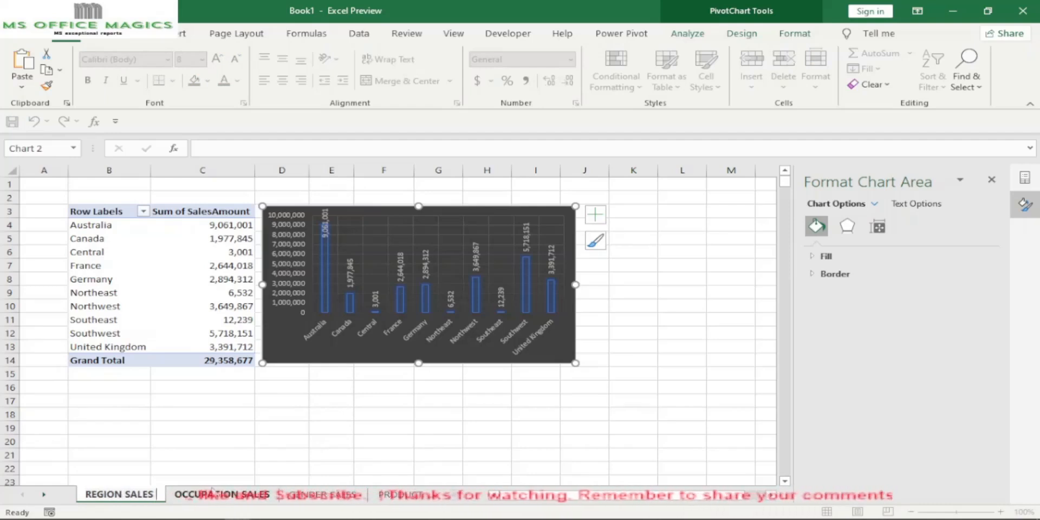
left_click(222, 405)
- Create a copy of the REGION SALES sheet in Book1, placed before the original
right_click(116, 496)
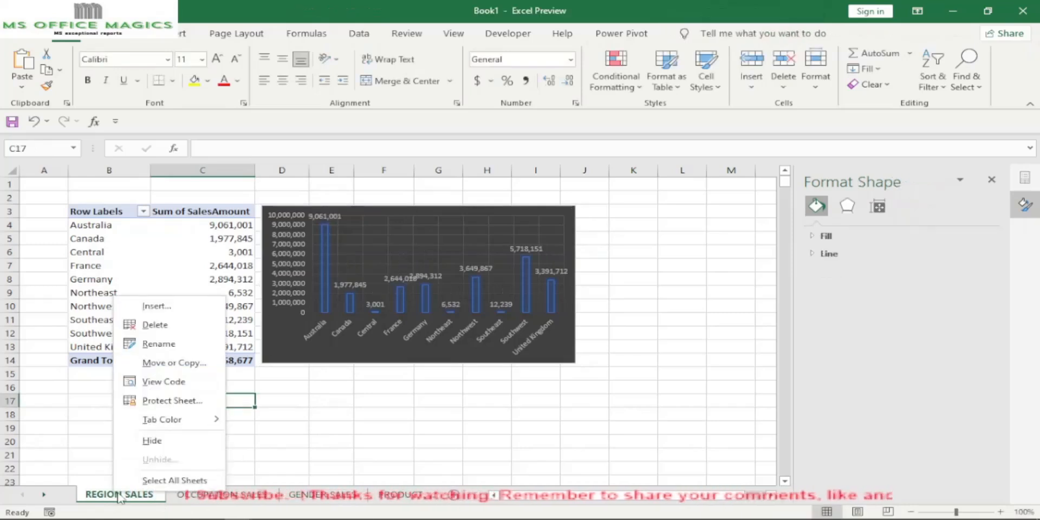
left_click(181, 364)
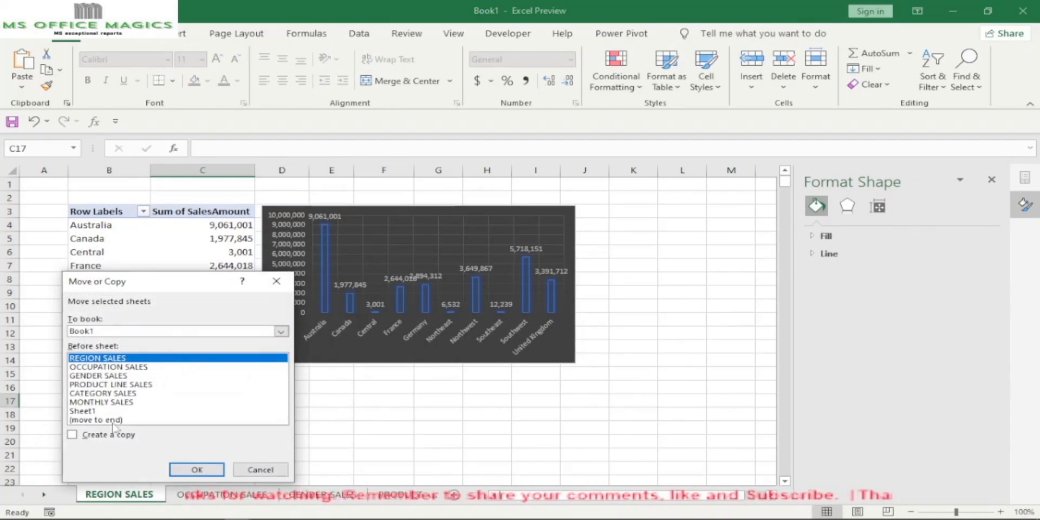
left_click(73, 436)
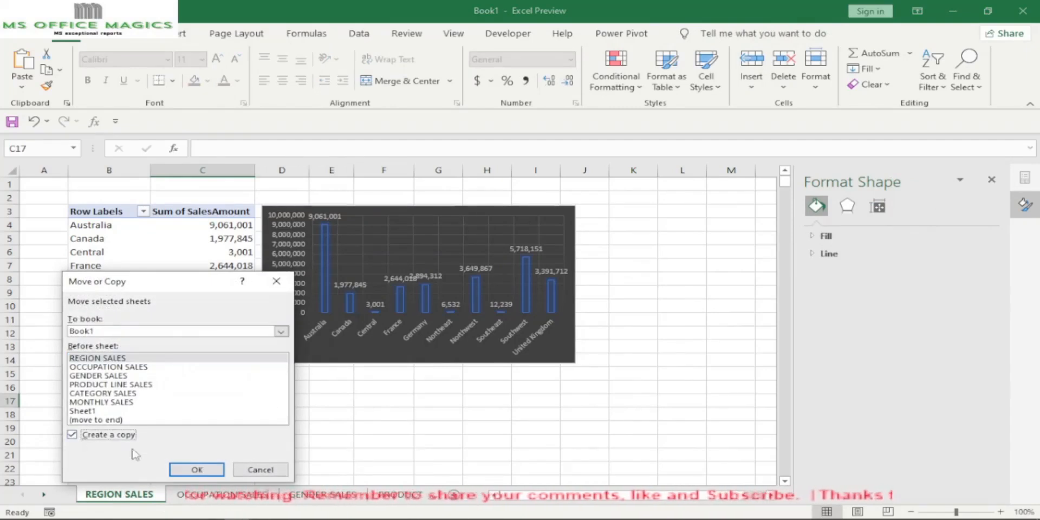
left_click(196, 470)
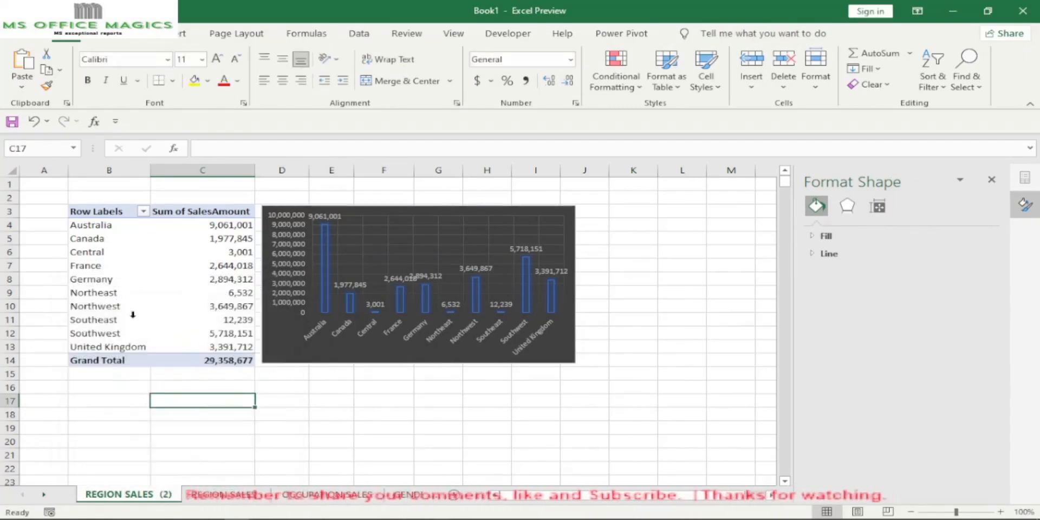
- Rename the REGION SALES (2) sheet as GROUP SALES
double_click(127, 495)
left_click(124, 495)
key("BackSpace")
key("BackSpace")
key("BackSpace")
key("BackSpace")
key("BackSpace")
key("BackSpace")
key("BackSpace")
type("GROUP")
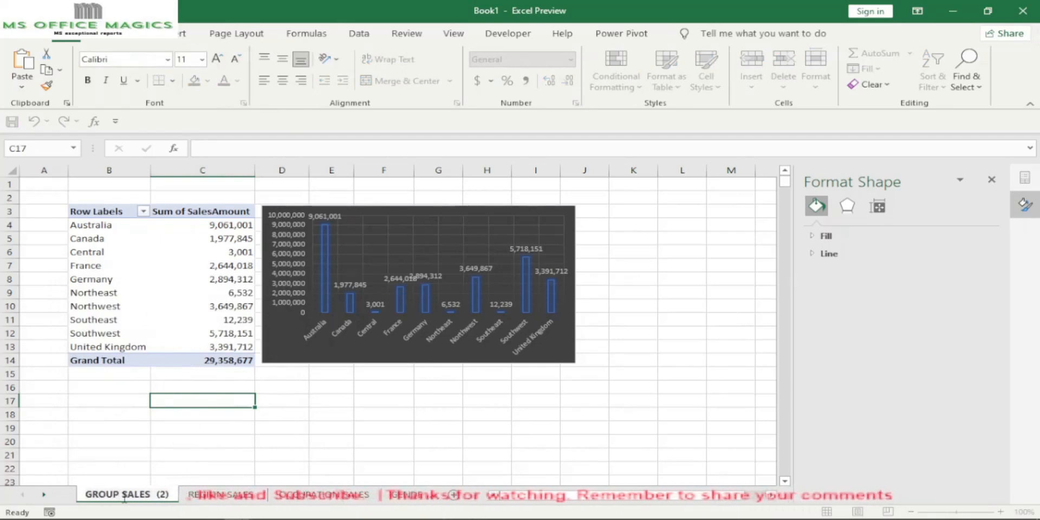
key("Return")
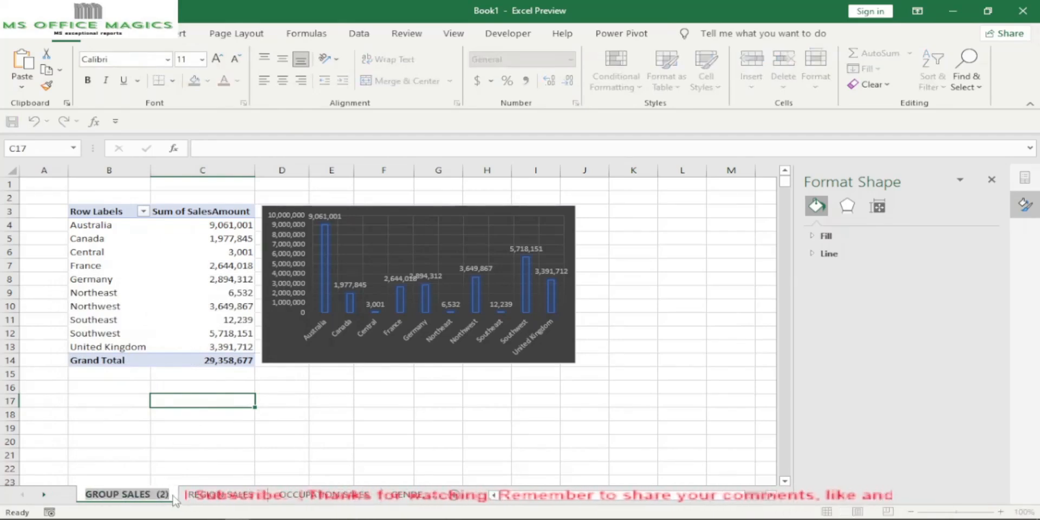
left_click(170, 494)
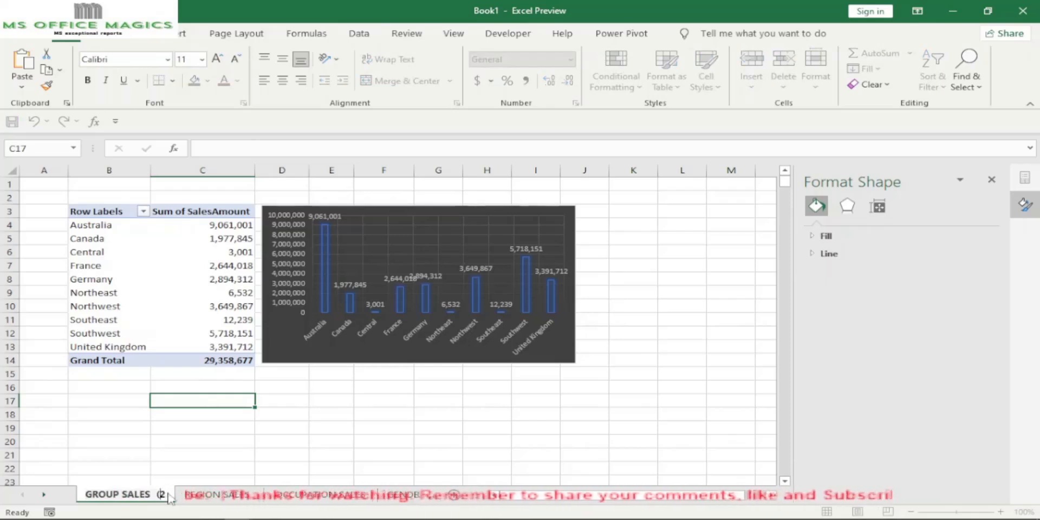
- Delete the copied region PivotChart from the GROUP SALES sheet and remove the Region field from the PivotTable rows
left_click(570, 348)
key("Delete")
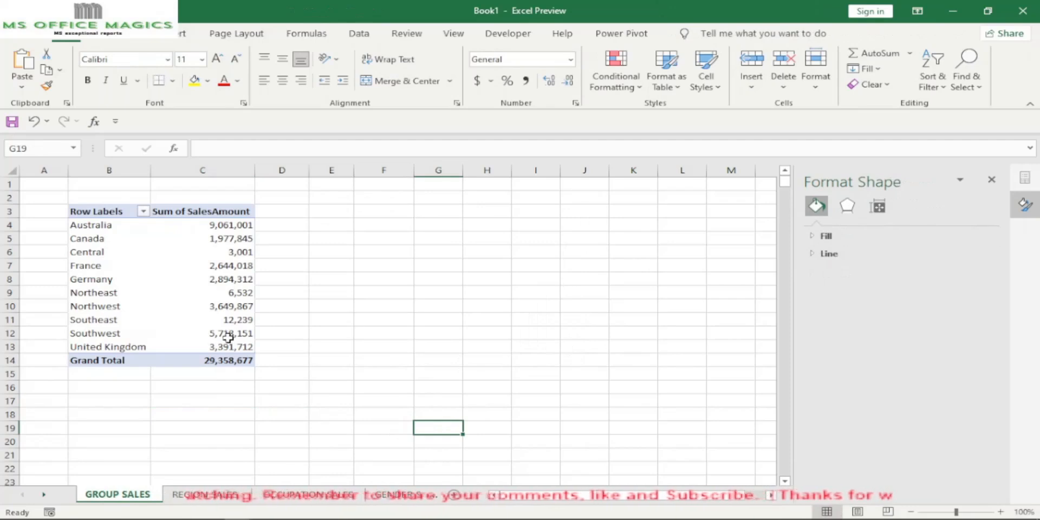
left_click(193, 346)
left_click(202, 325)
left_click(991, 180)
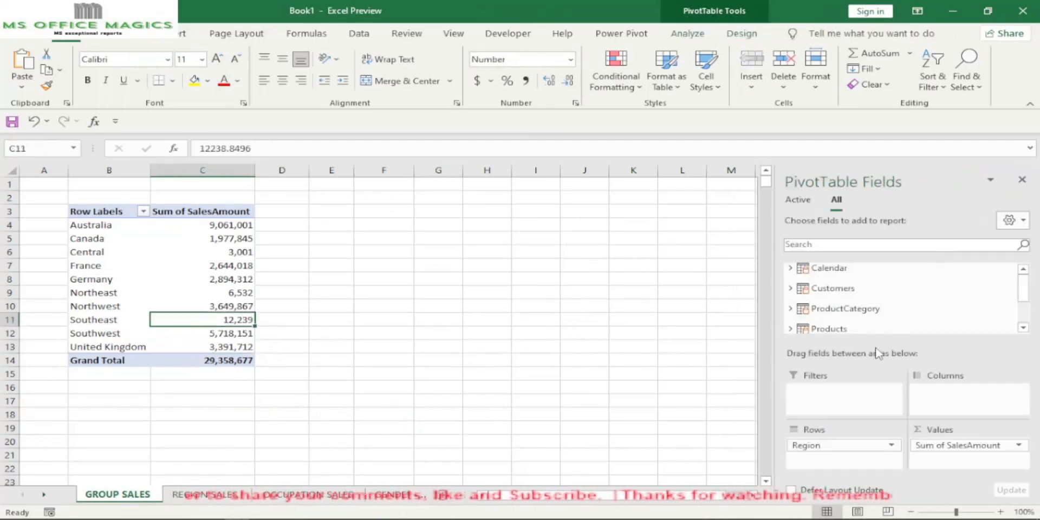
left_click(824, 446)
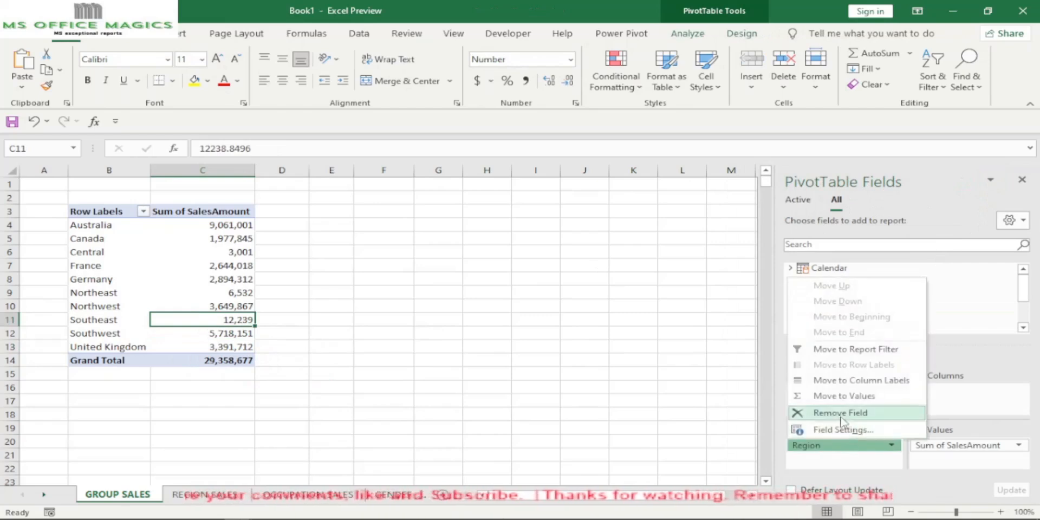
left_click(843, 412)
- Add the Group field from the Territory table to the PivotTable rows
scroll(1028, 328, "down", 3)
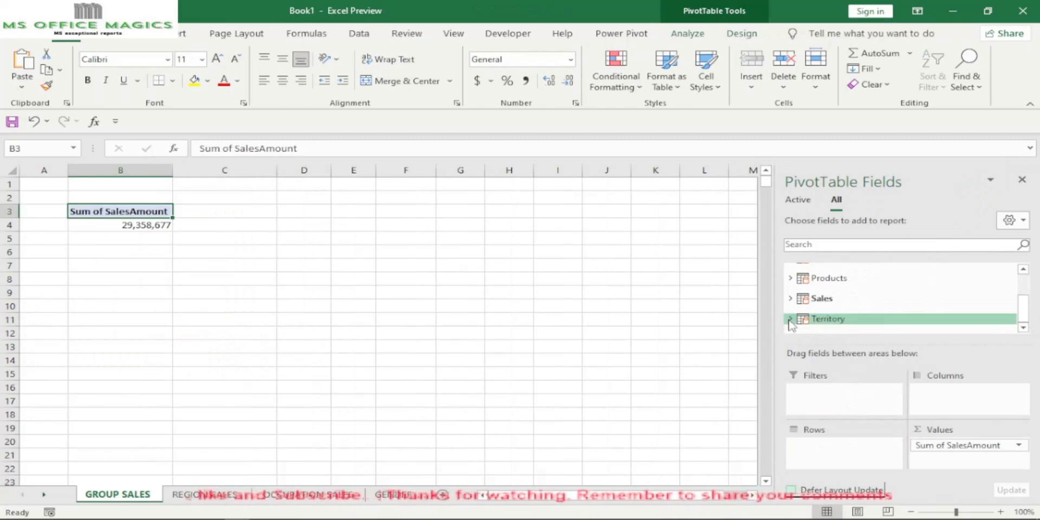
left_click(790, 321)
left_click_drag(844, 327, 844, 438)
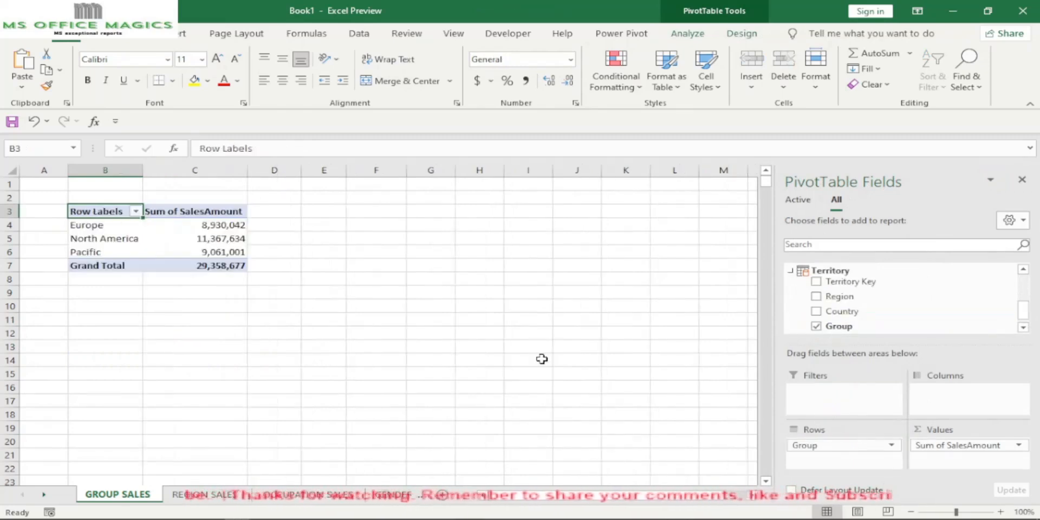
- Insert a 3-D pie PivotChart based on the group sales PivotTable
left_click(163, 234)
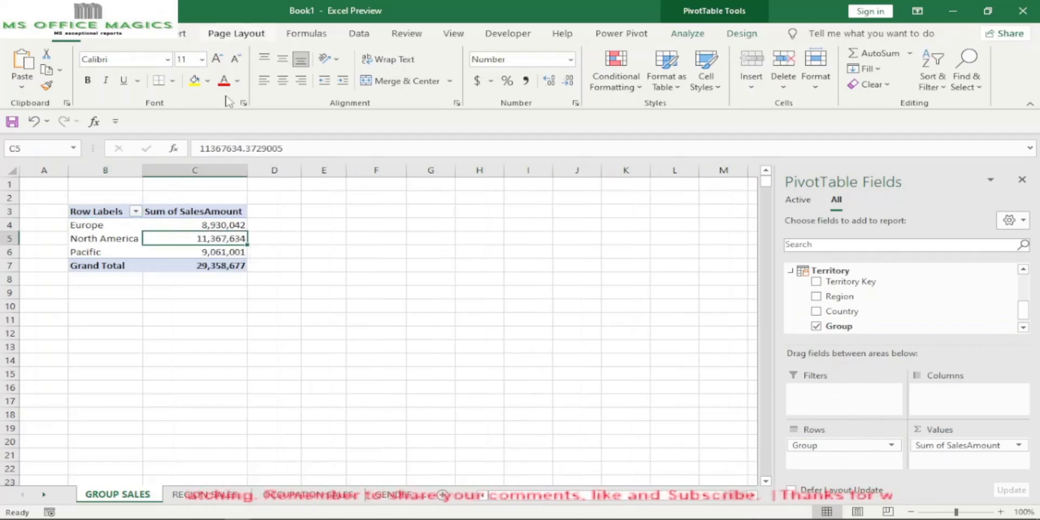
left_click(236, 33)
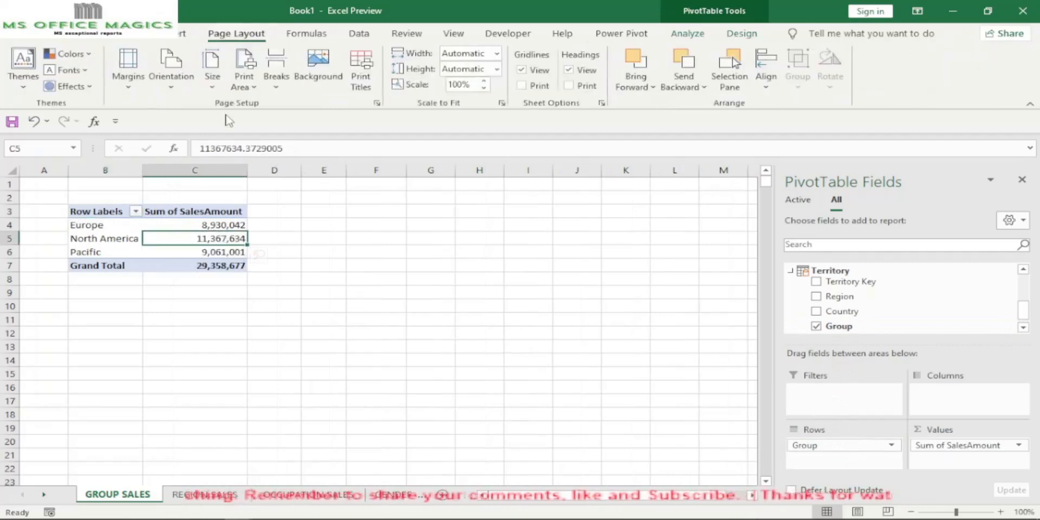
left_click(182, 32)
left_click(335, 81)
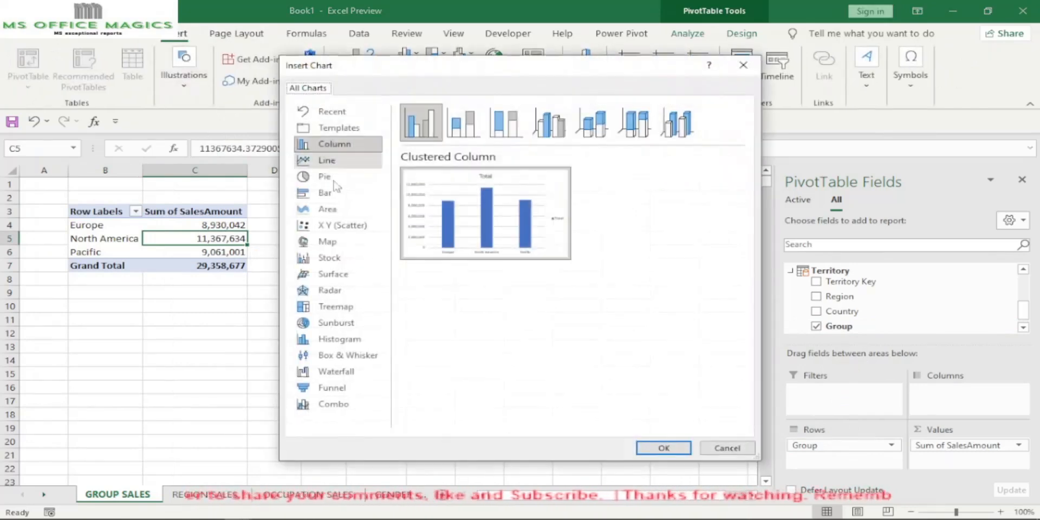
left_click(328, 178)
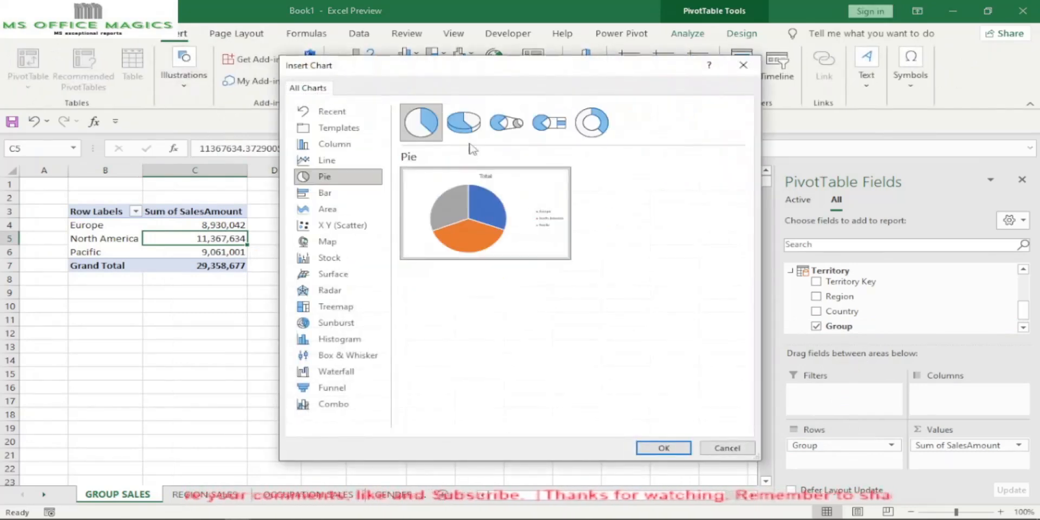
left_click(465, 125)
left_click(657, 449)
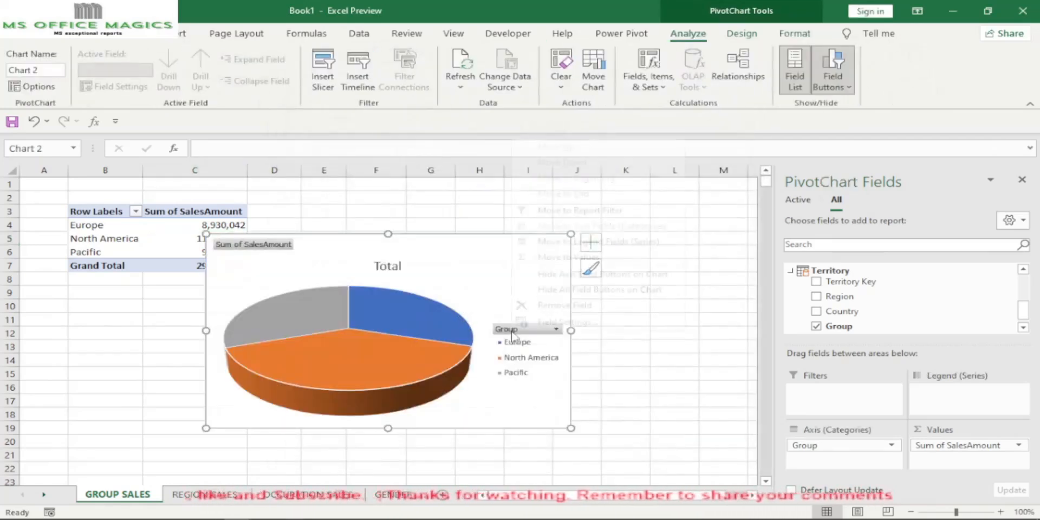
- Hide all field buttons on the group pie PivotChart and delete its chart title
right_click(512, 332)
left_click(564, 289)
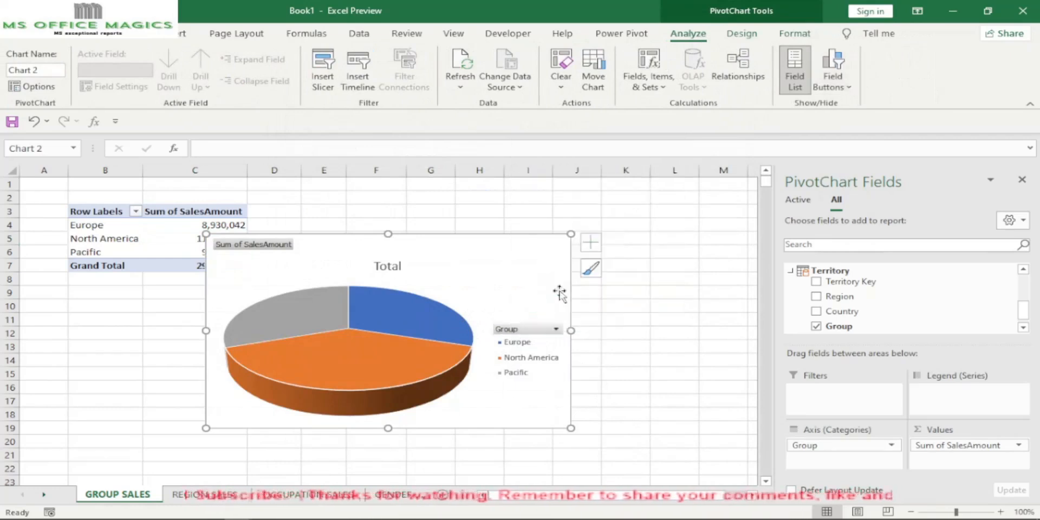
left_click(378, 253)
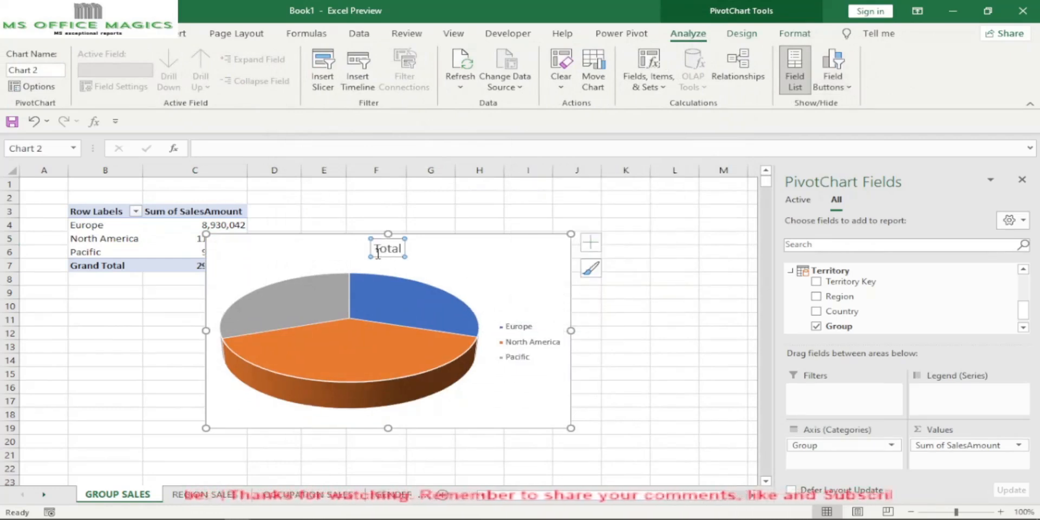
key("Delete")
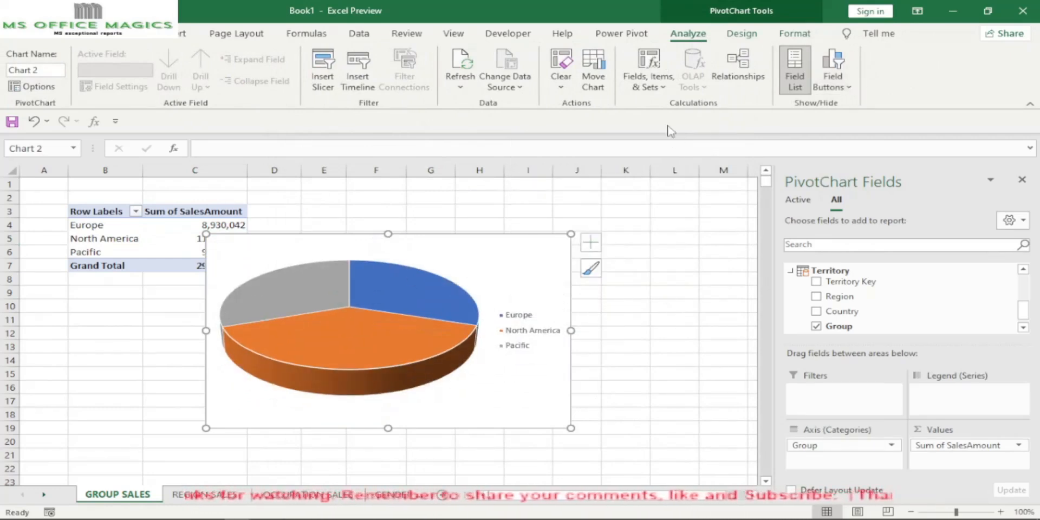
- Open the list of chart elements for the group pie PivotChart and display its legend options
left_click(750, 35)
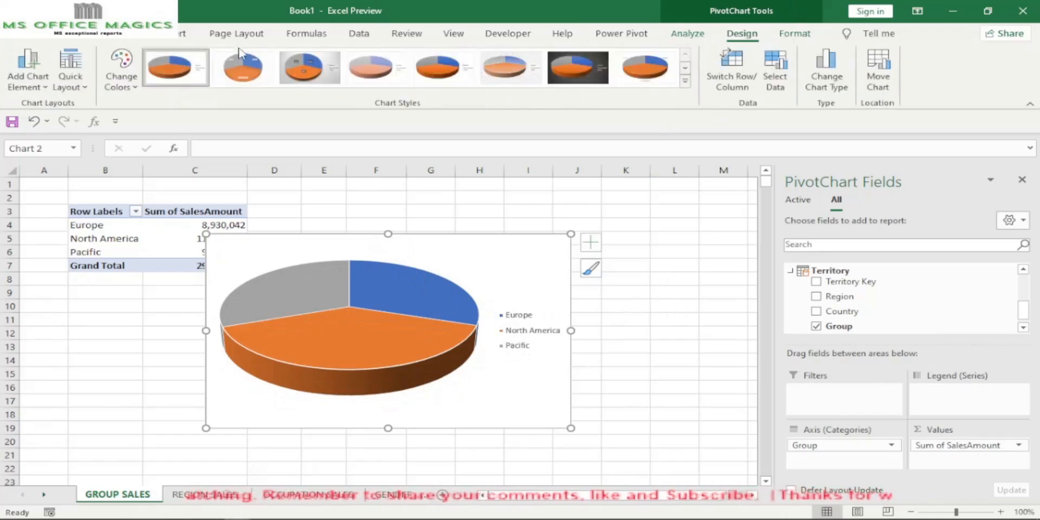
left_click(46, 81)
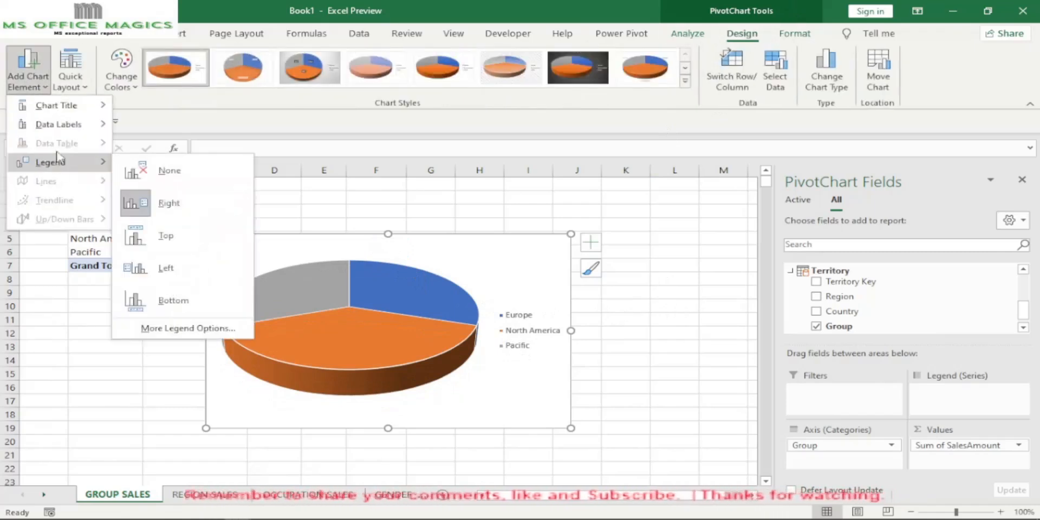
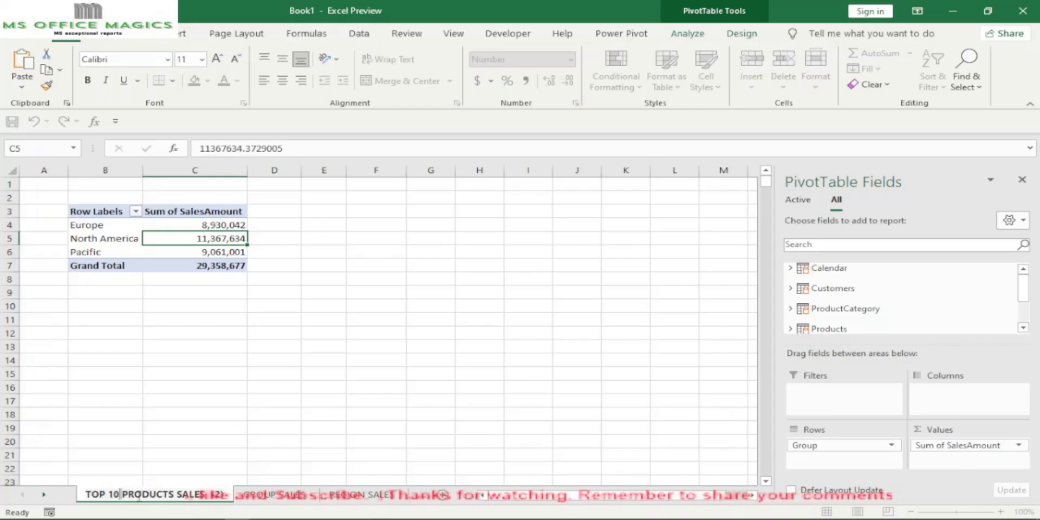
- Rename the copied group sheet as TOP & BOTTOM 10 PRODUCTS
type("& BOTTOM")
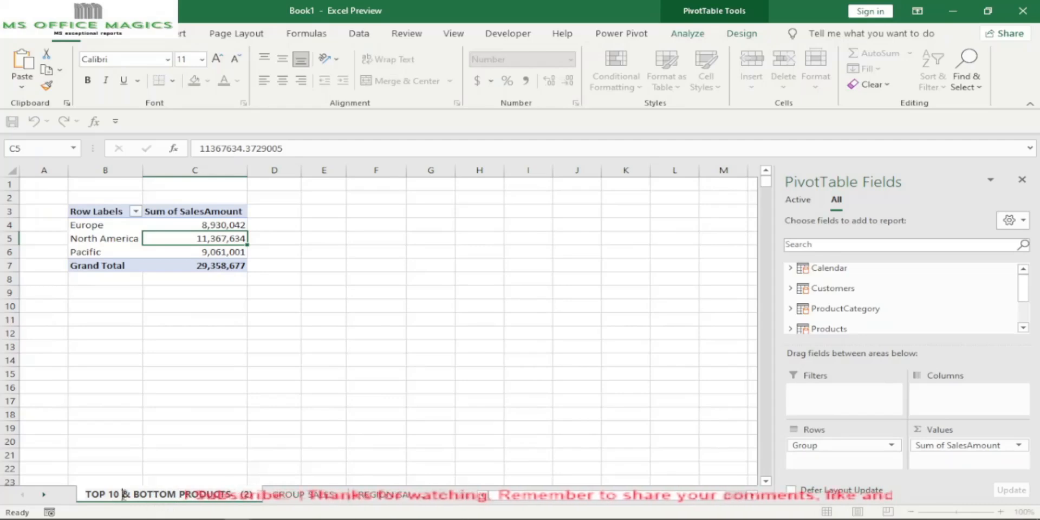
key("BackSpace")
key("BackSpace")
key("BackSpace")
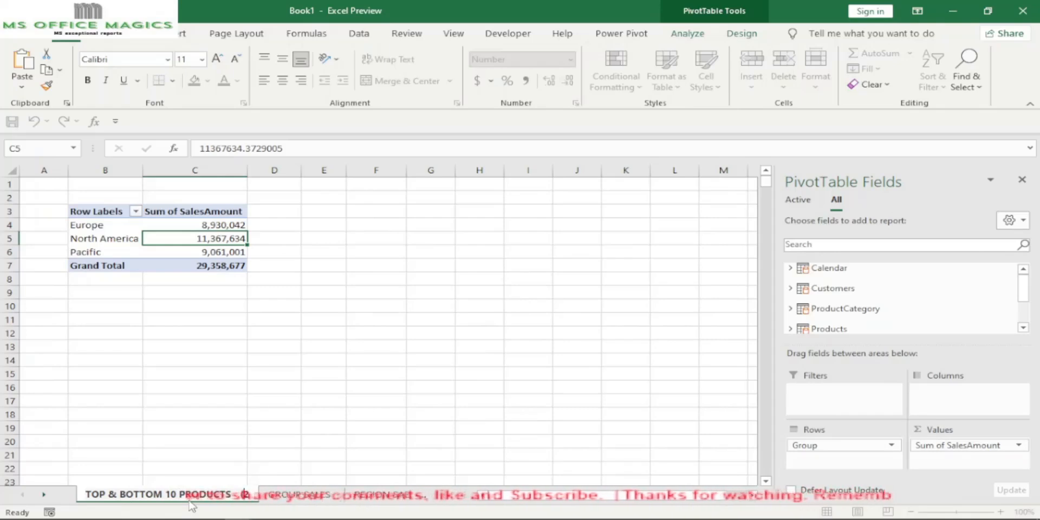
left_click(279, 360)
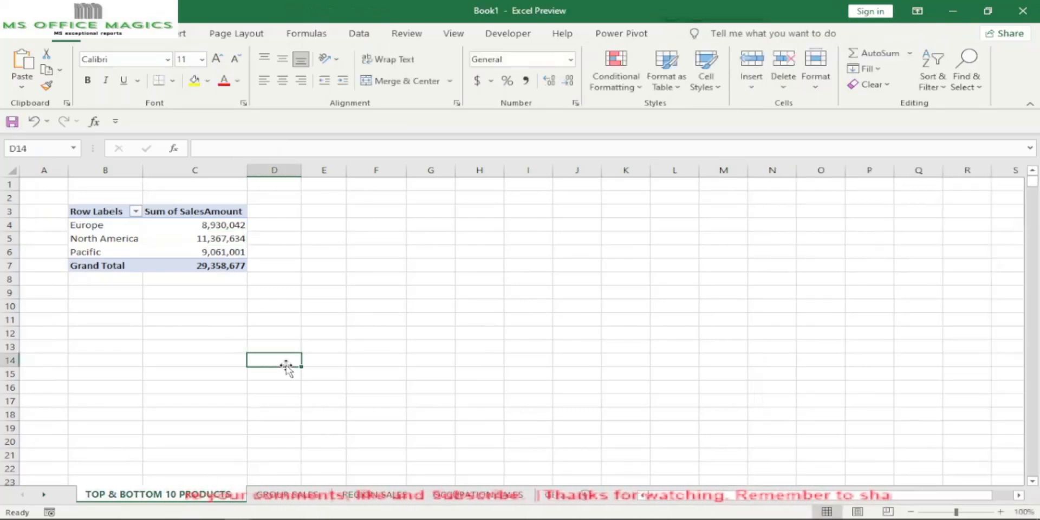
- Remove the Group field from the rows of the PivotTable on the TOP & BOTTOM 10 PRODUCTS sheet
left_click(179, 253)
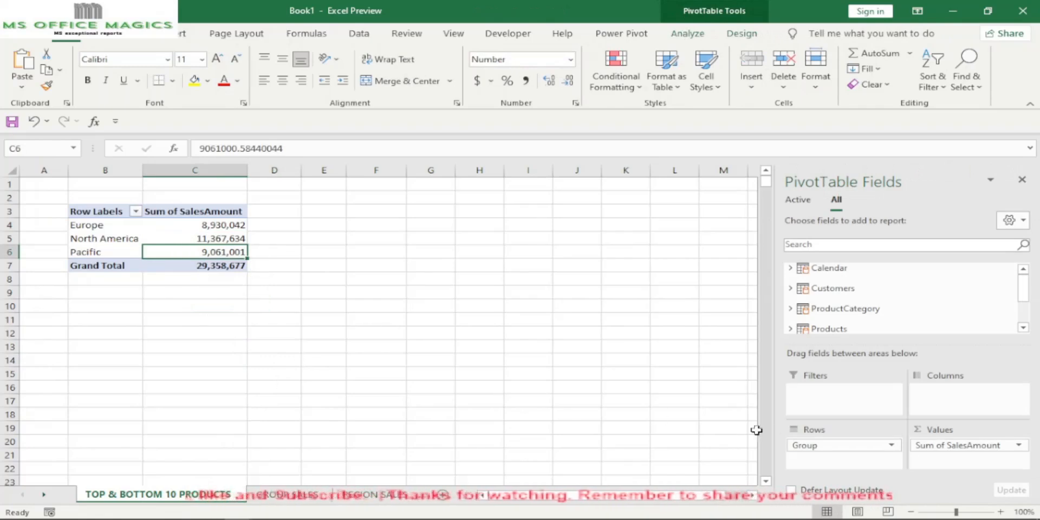
left_click(892, 444)
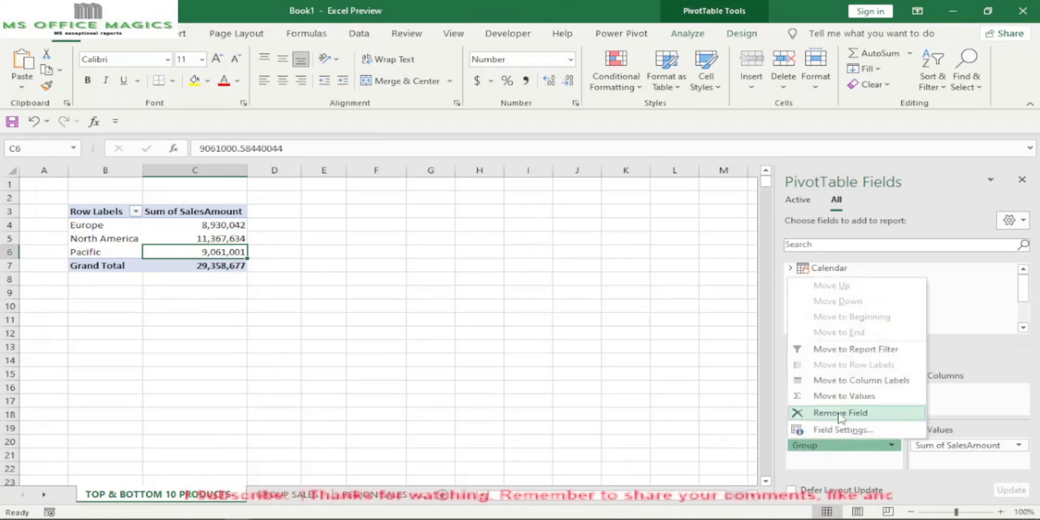
left_click(841, 413)
left_click(148, 286)
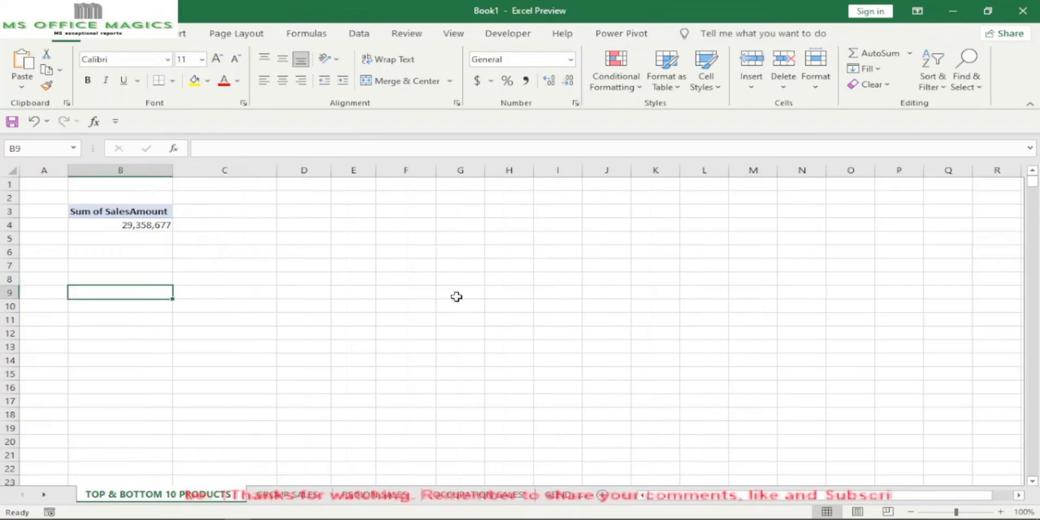
- Add the ProductName field from the Products table to the PivotTable rows
left_click(101, 222)
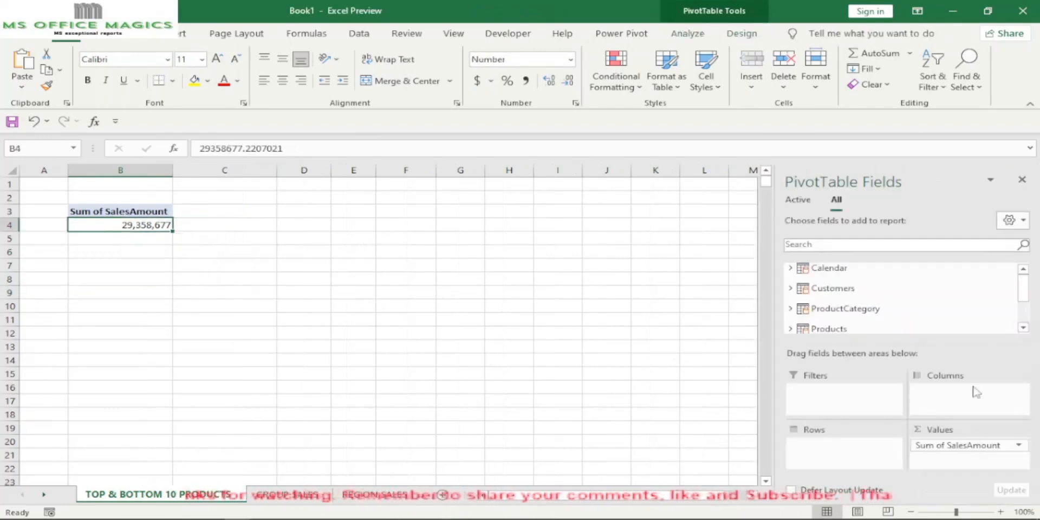
left_click(1023, 328)
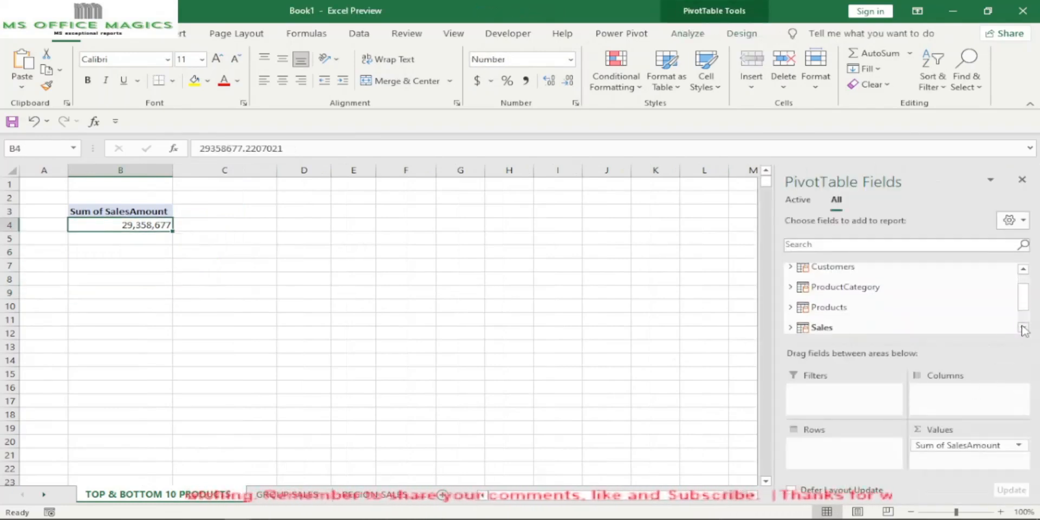
left_click(1024, 328)
left_click(819, 304)
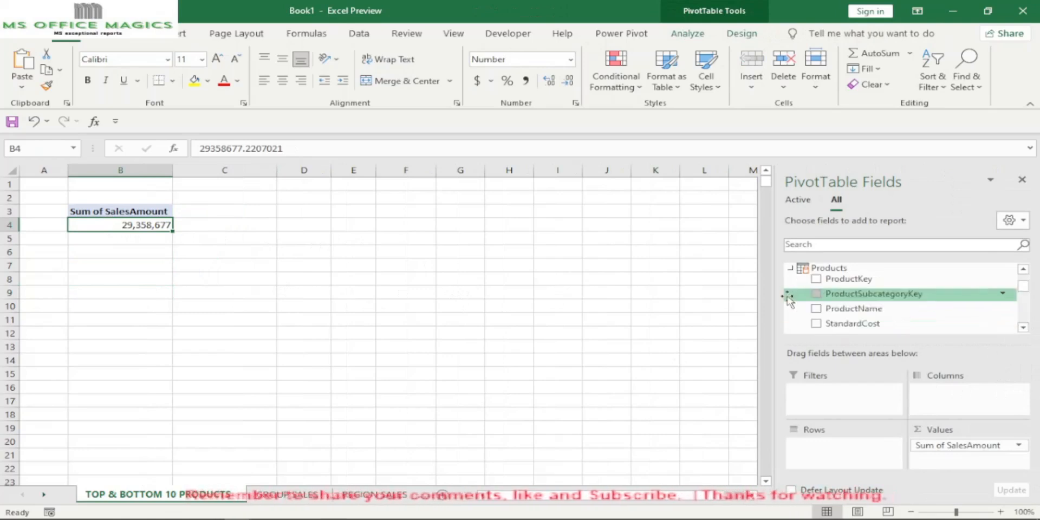
left_click_drag(843, 310, 845, 442)
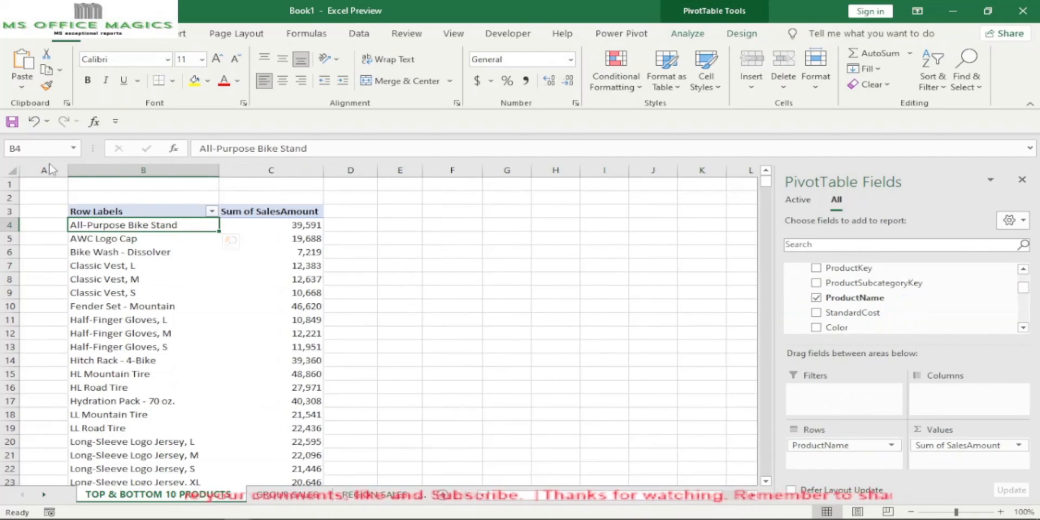
- Sort the product PivotTable by Sum of SalesAmount from largest to smallest
left_click(199, 301)
left_click(254, 267)
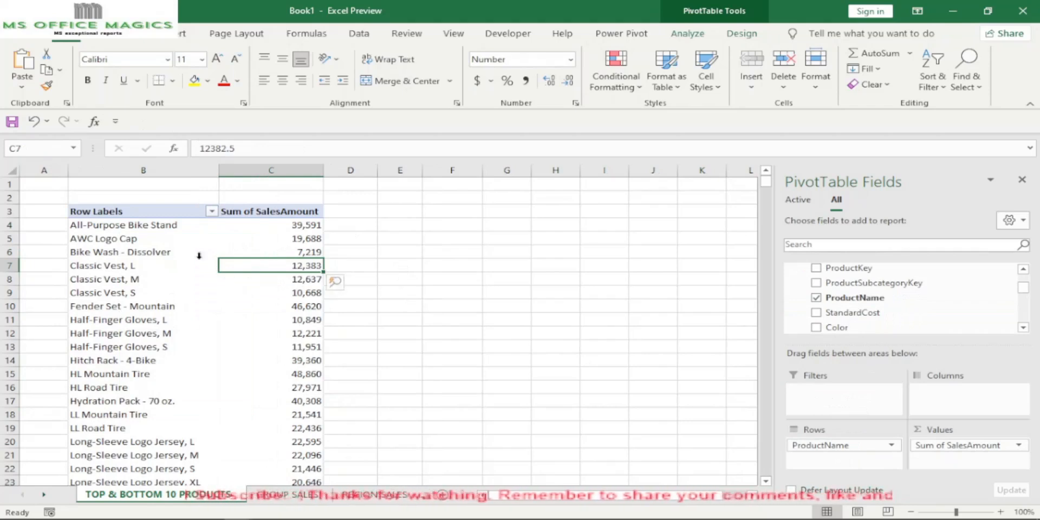
left_click(281, 230)
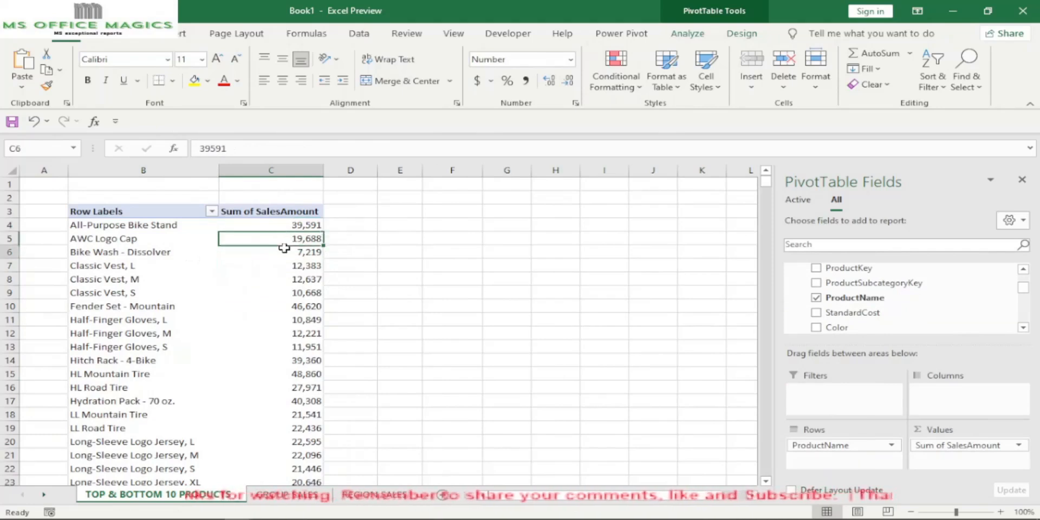
right_click(285, 252)
mouse_move(335, 308)
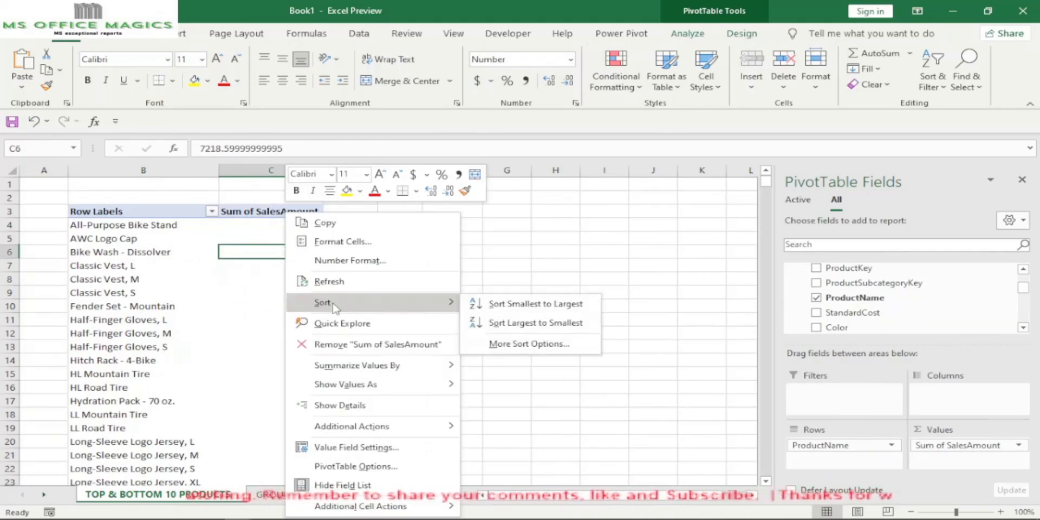
left_click(536, 324)
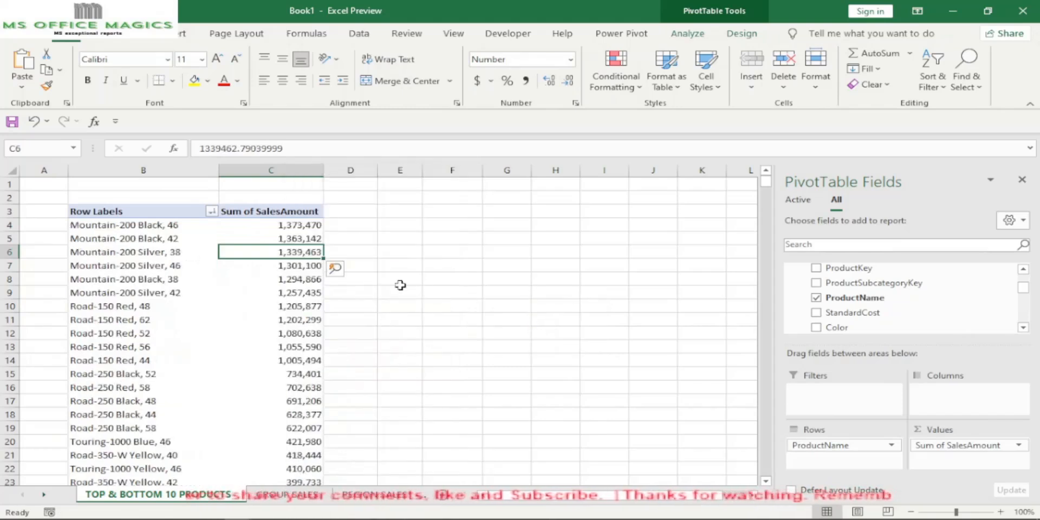
left_click(389, 343)
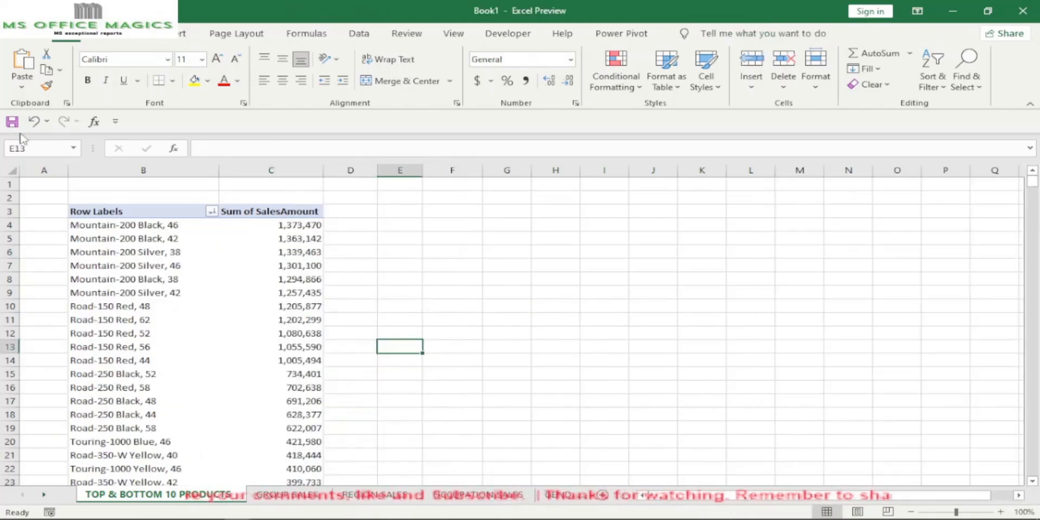
left_click(159, 272)
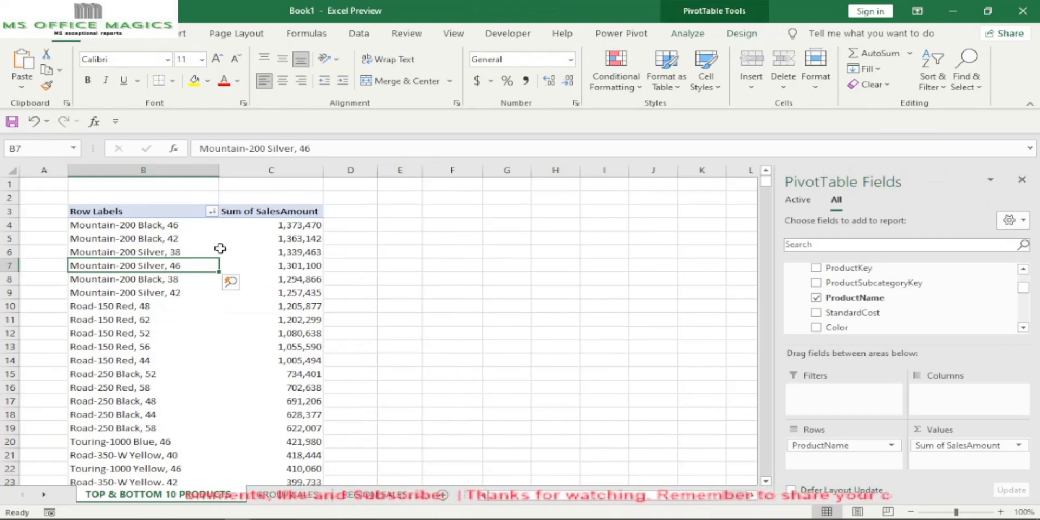
- Filter the product PivotTable to show the Top 10 items by Sum of SalesAmount
mouse_move(215, 216)
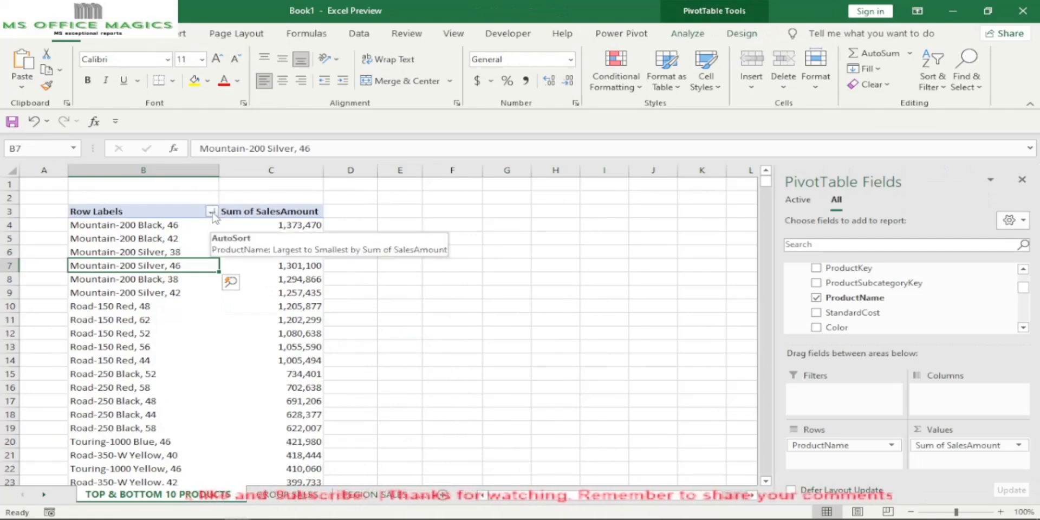
left_click(211, 212)
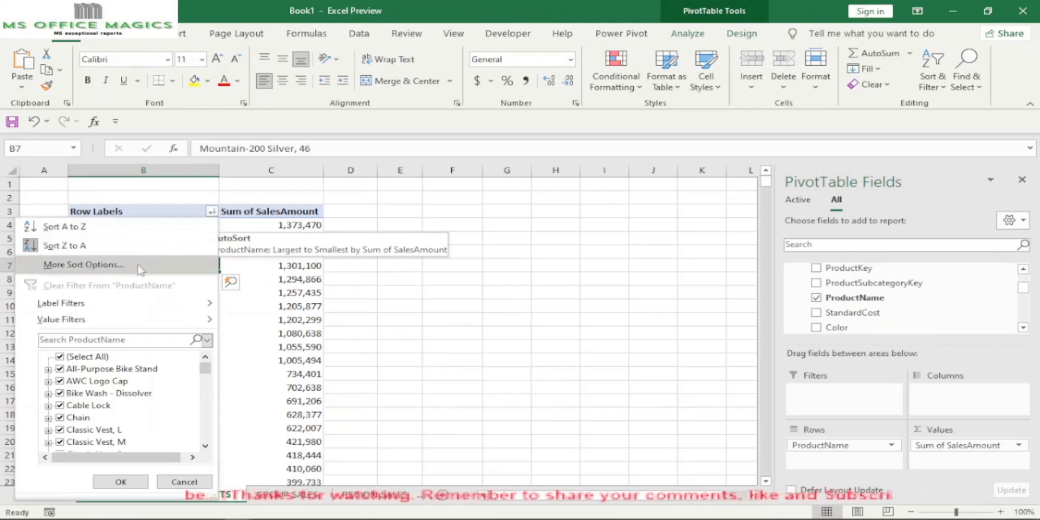
mouse_move(94, 322)
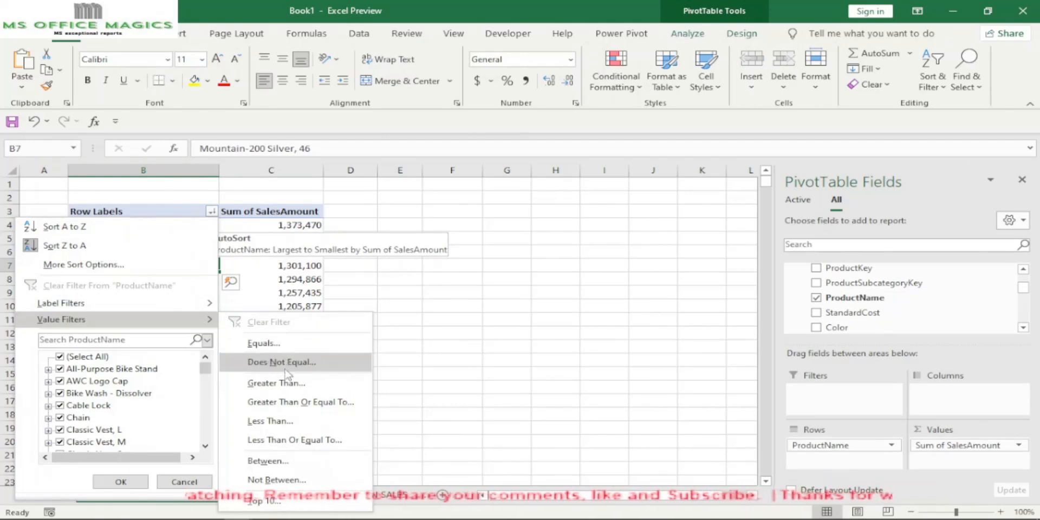
left_click(265, 501)
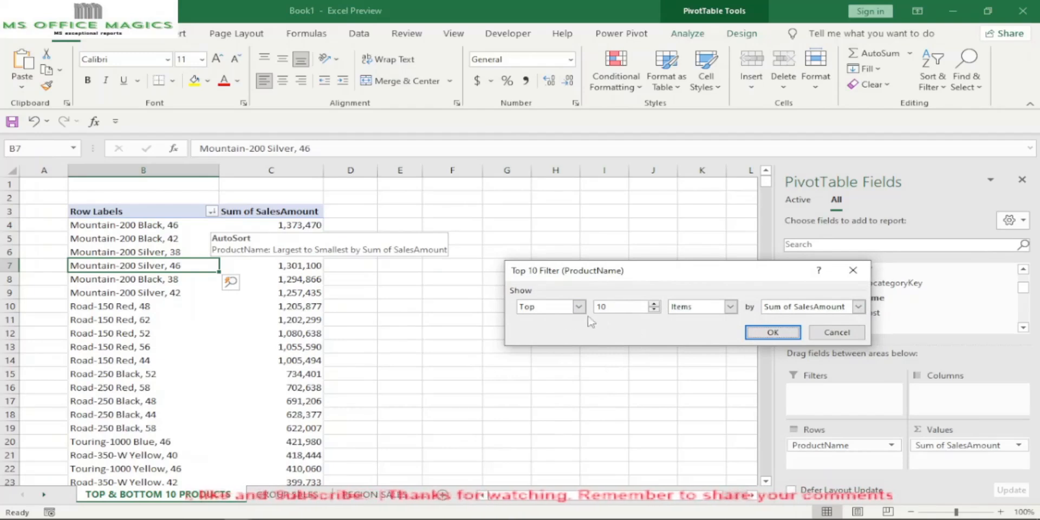
left_click(772, 332)
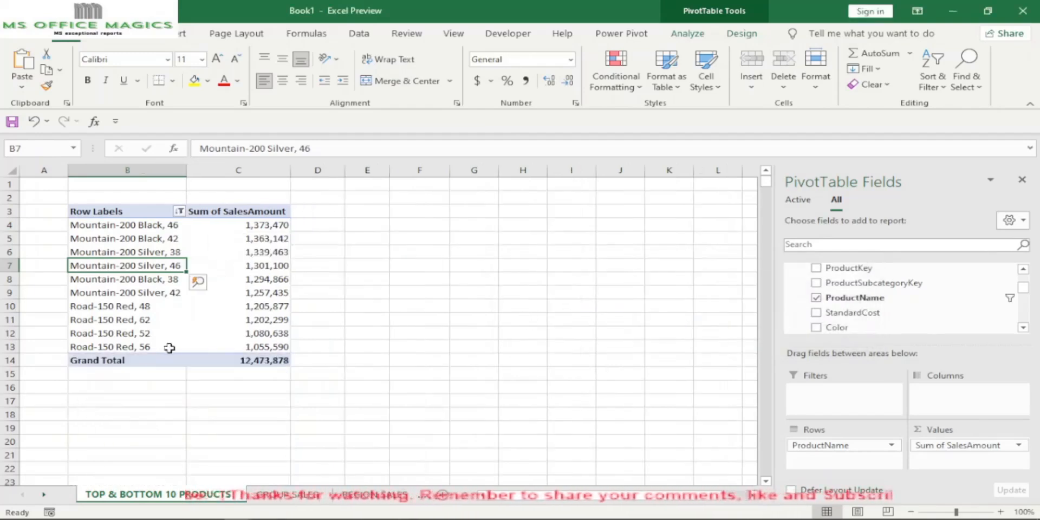
left_click(367, 294)
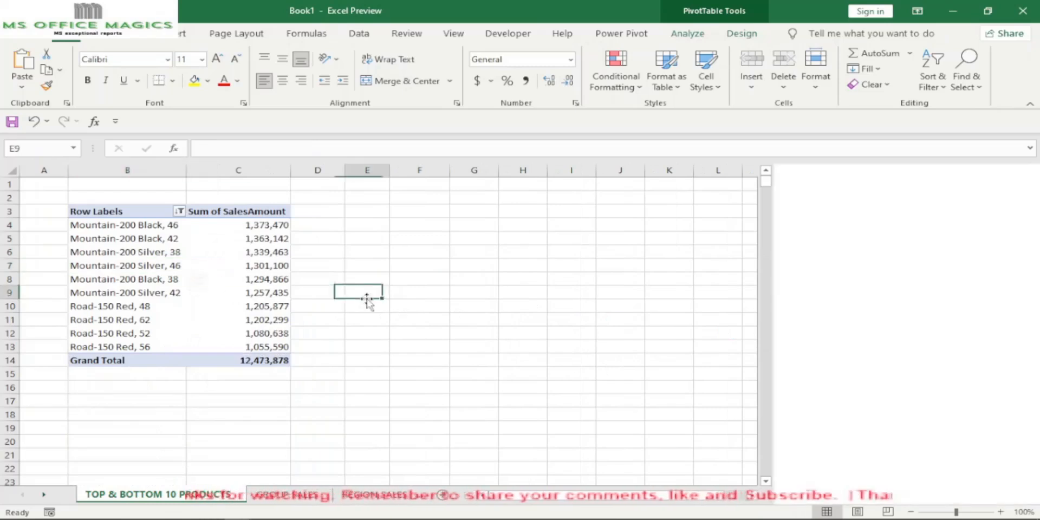
- Copy the whole top 10 products PivotTable and paste the duplicate at cell F3
left_click(84, 212)
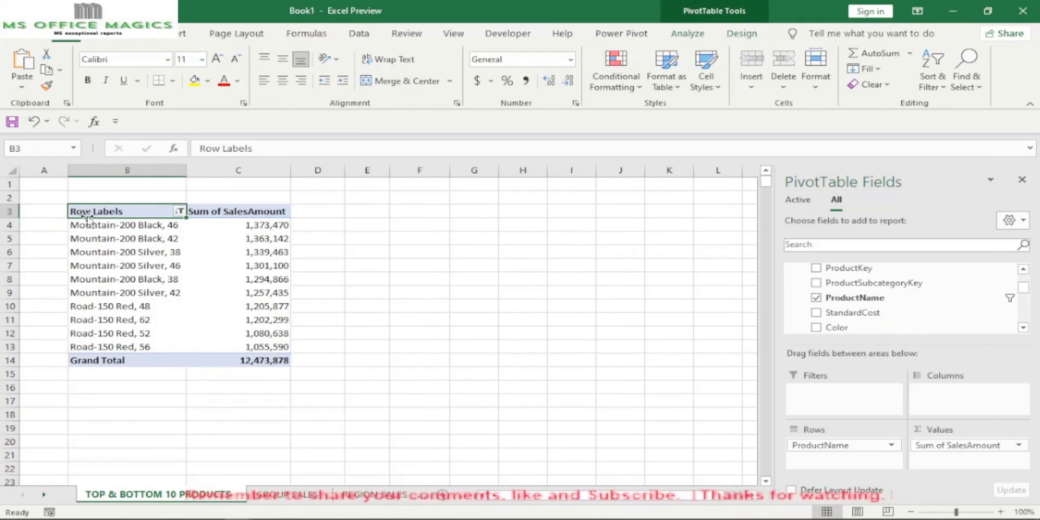
left_click_drag(90, 213, 255, 358)
key("Escape")
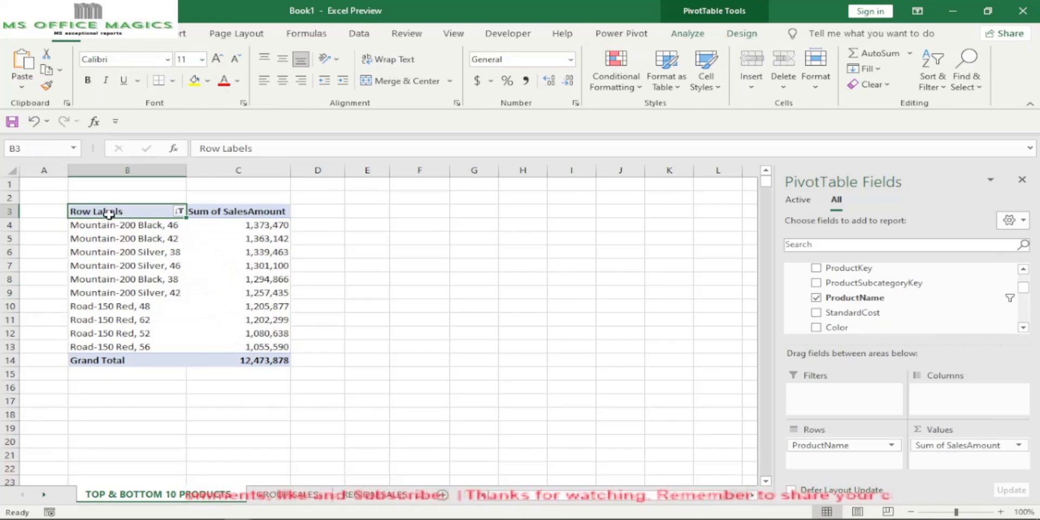
left_click_drag(109, 212, 279, 346)
left_click(374, 324)
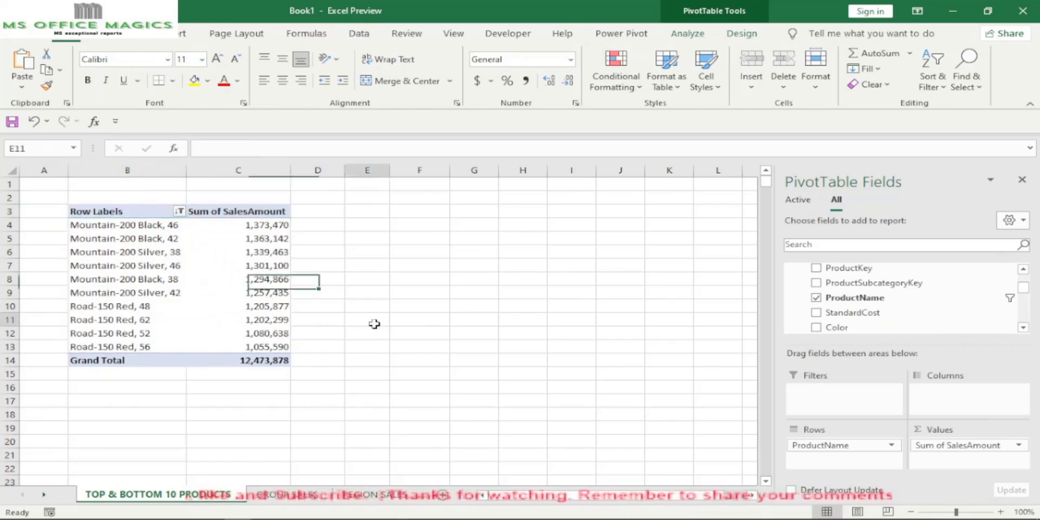
left_click_drag(103, 210, 244, 368)
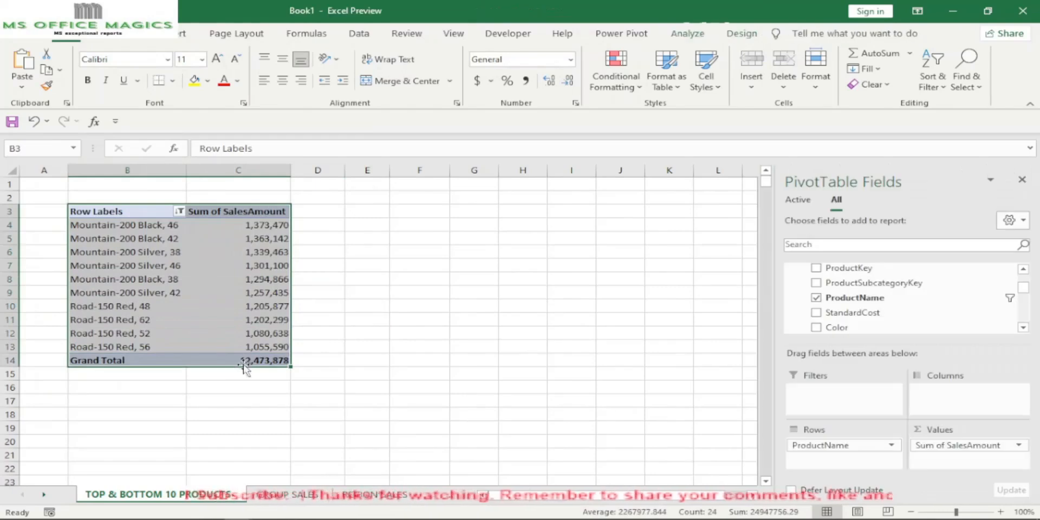
right_click(219, 305)
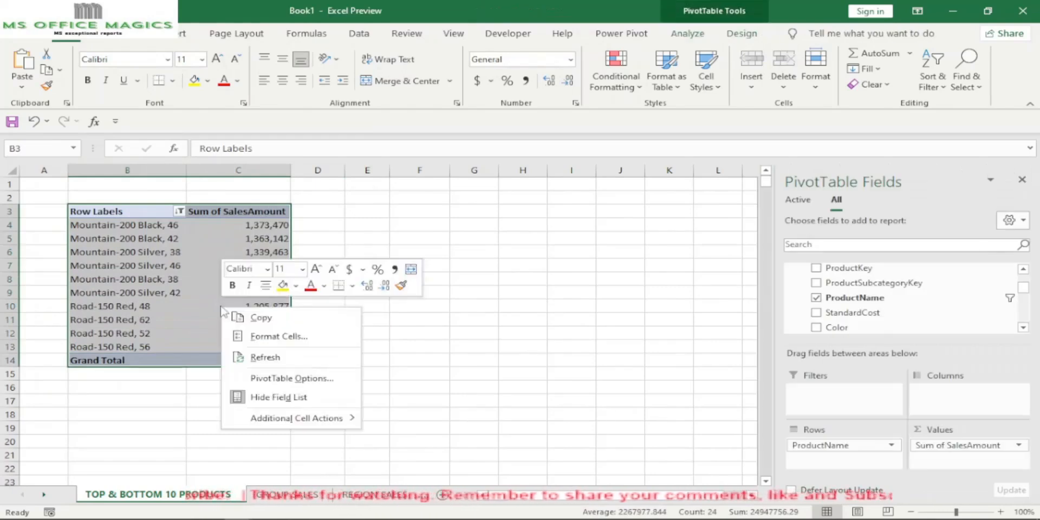
left_click(269, 320)
left_click(417, 212)
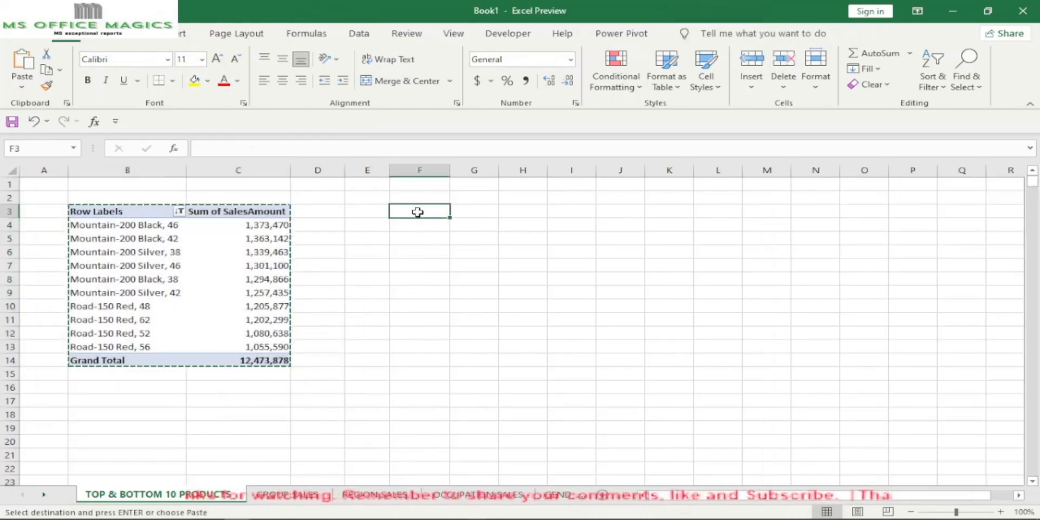
key("ctrl+v")
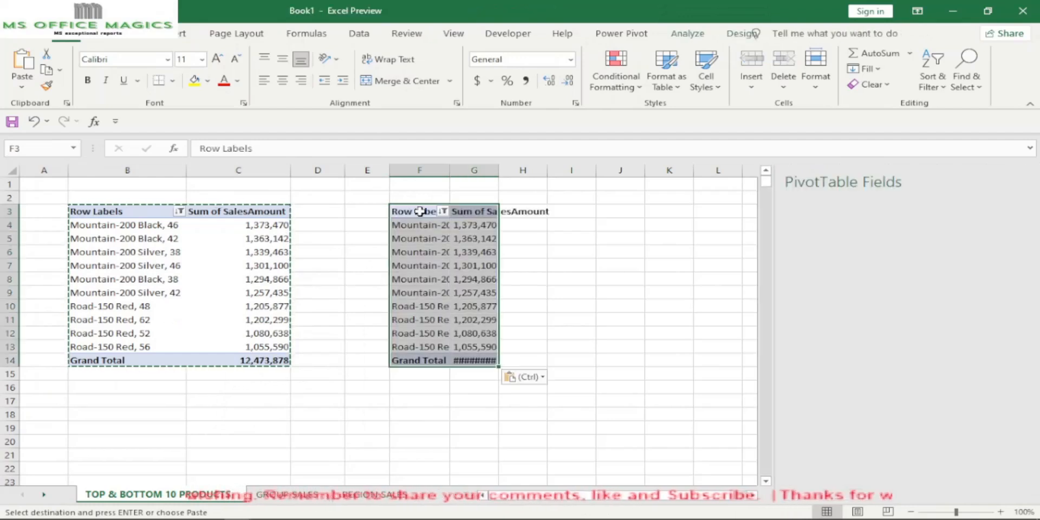
left_click(619, 264)
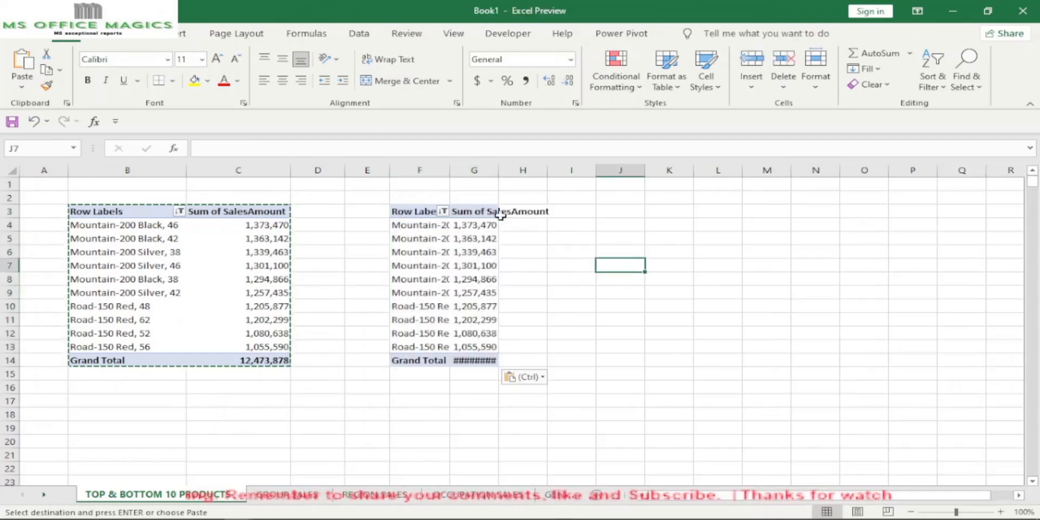
- Fit column F to the product names in the copied PivotTable and clear the copy selection
double_click(450, 169)
left_click(414, 396)
left_click(301, 441)
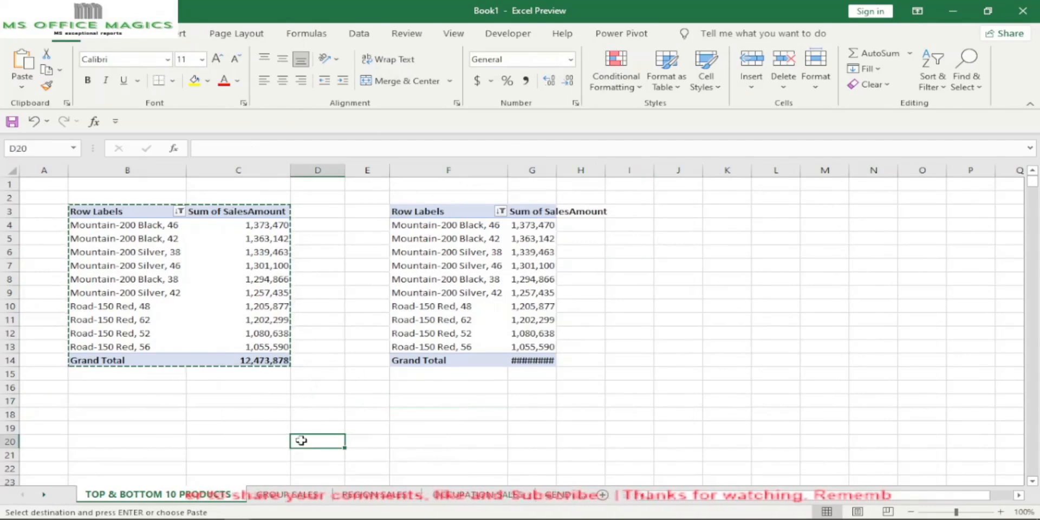
key("Escape")
- Insert a Clustered Bar PivotChart from the first product PivotTable in columns B and C
left_click(162, 286)
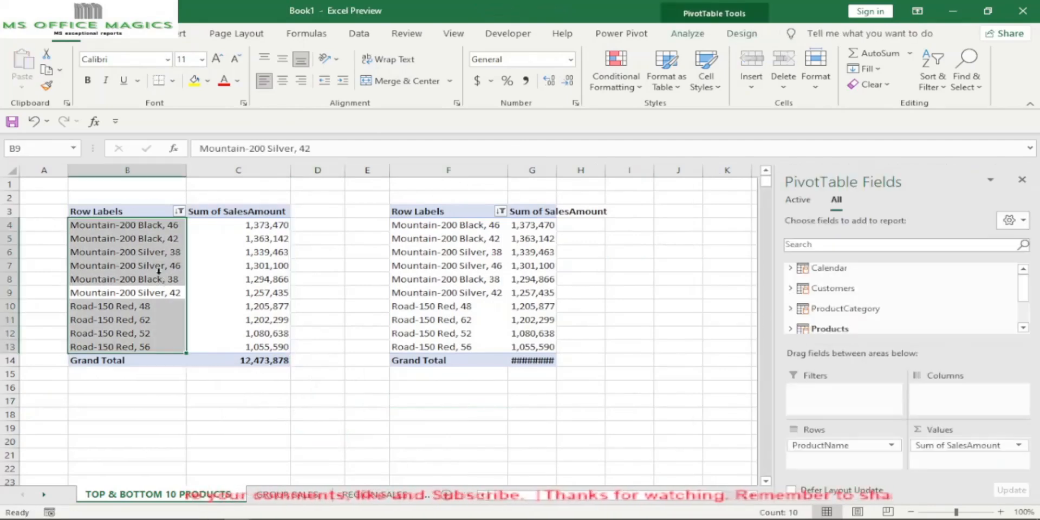
left_click(208, 294)
left_click(142, 265)
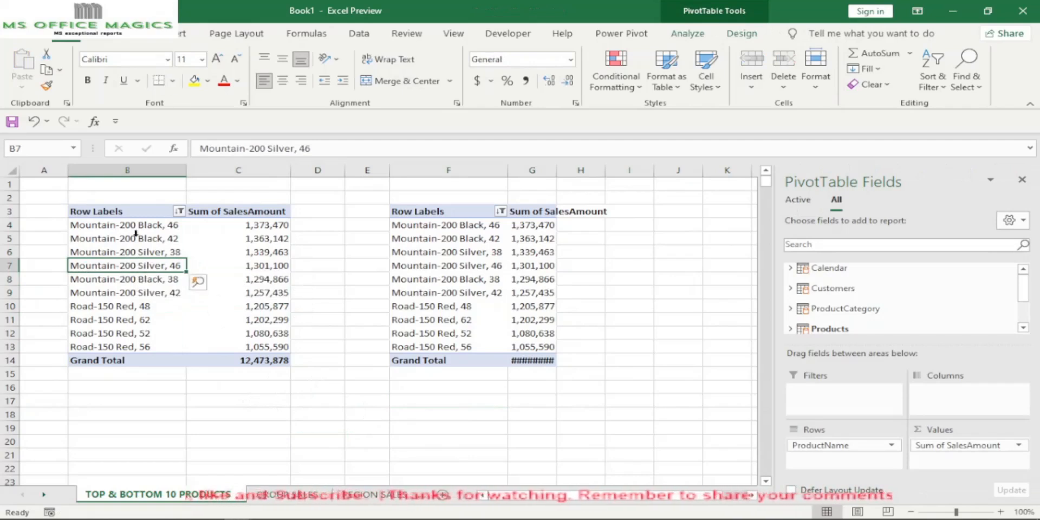
left_click(183, 34)
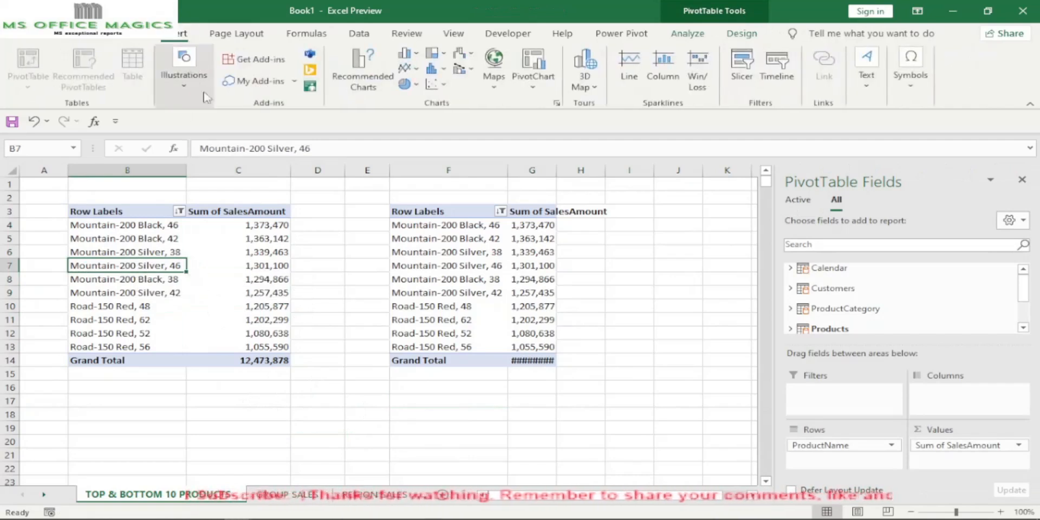
left_click(363, 75)
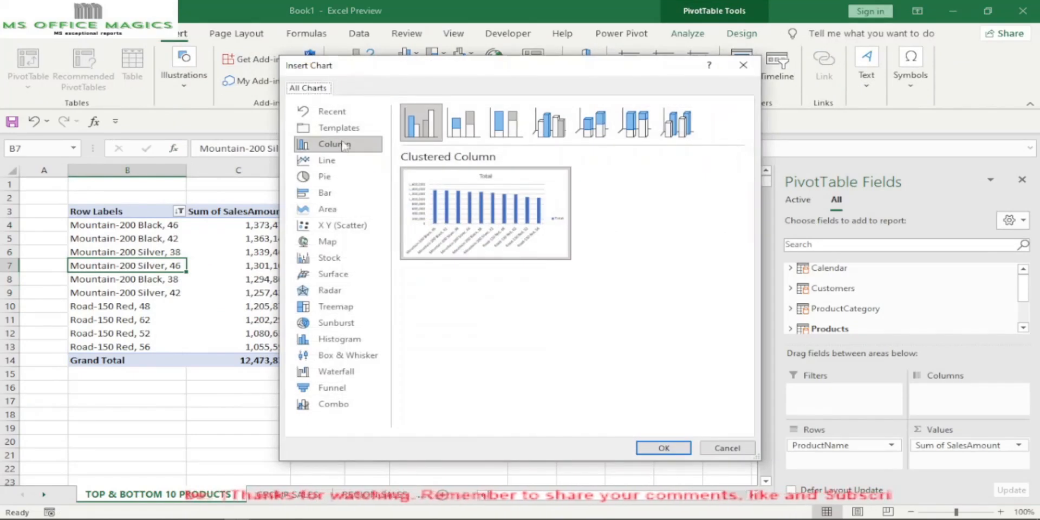
left_click(324, 194)
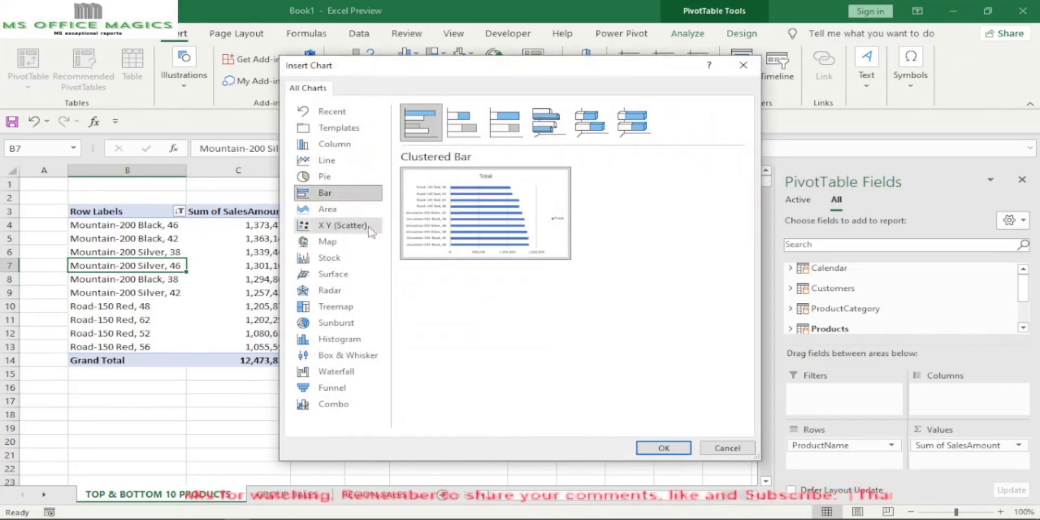
left_click(654, 451)
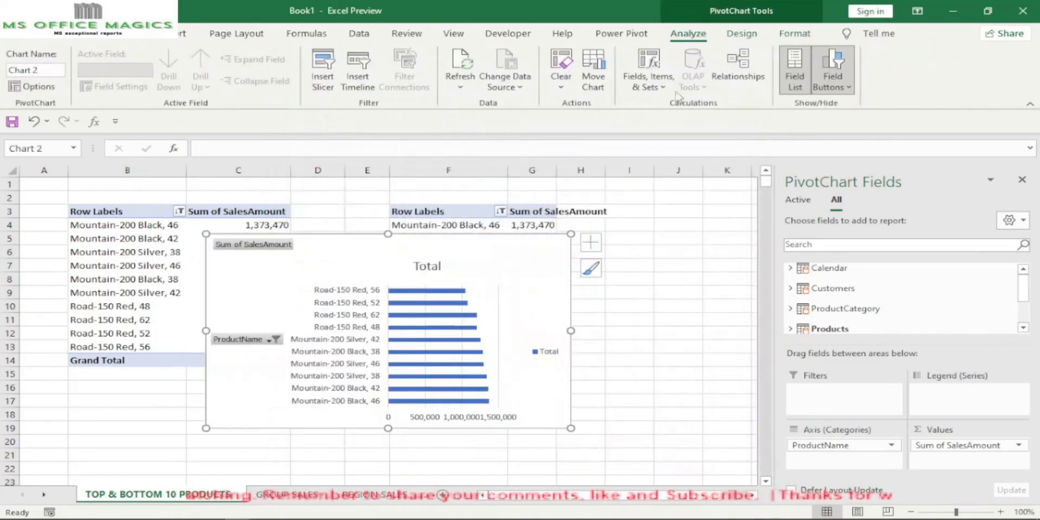
- Add Outside End data labels to the product bar chart and apply the black-background chart style
left_click(742, 33)
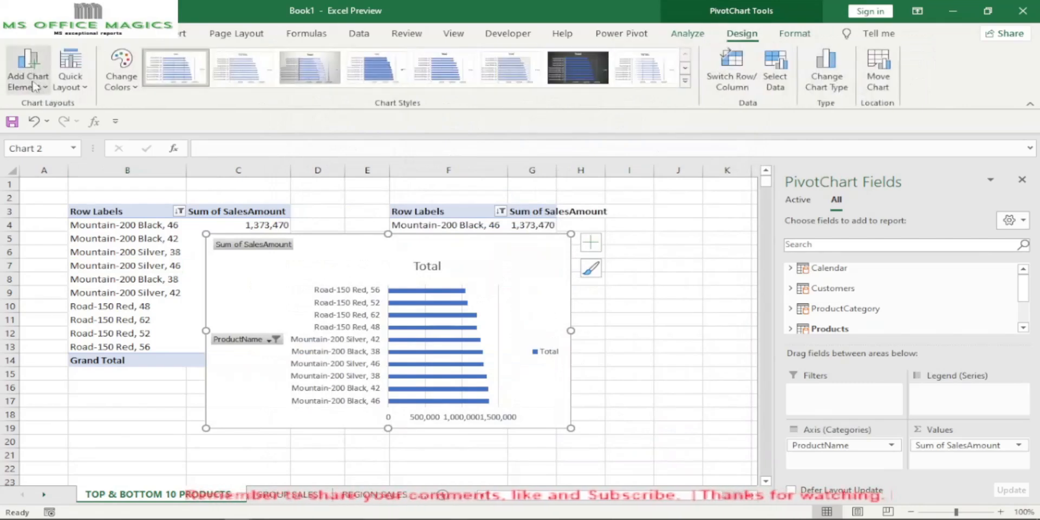
left_click(28, 67)
mouse_move(54, 162)
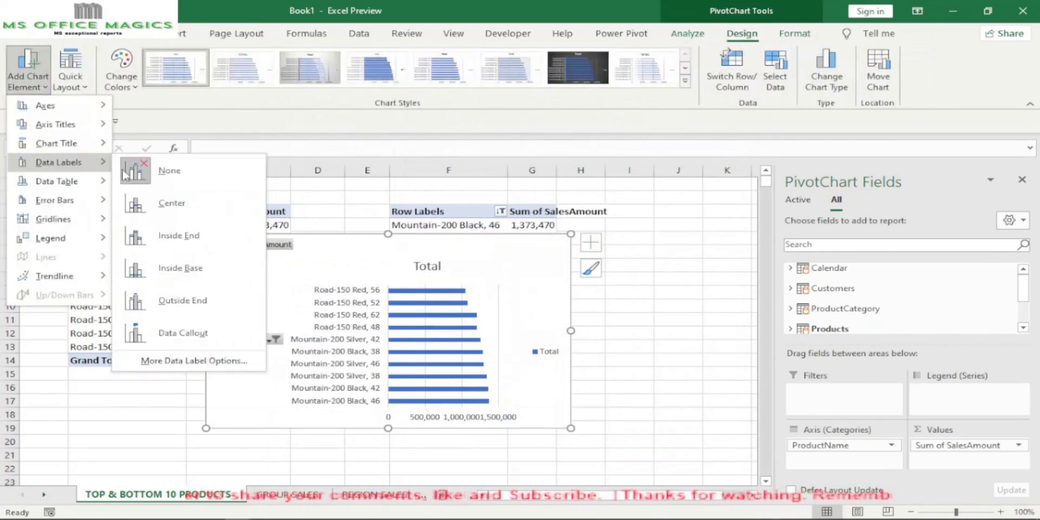
left_click(195, 302)
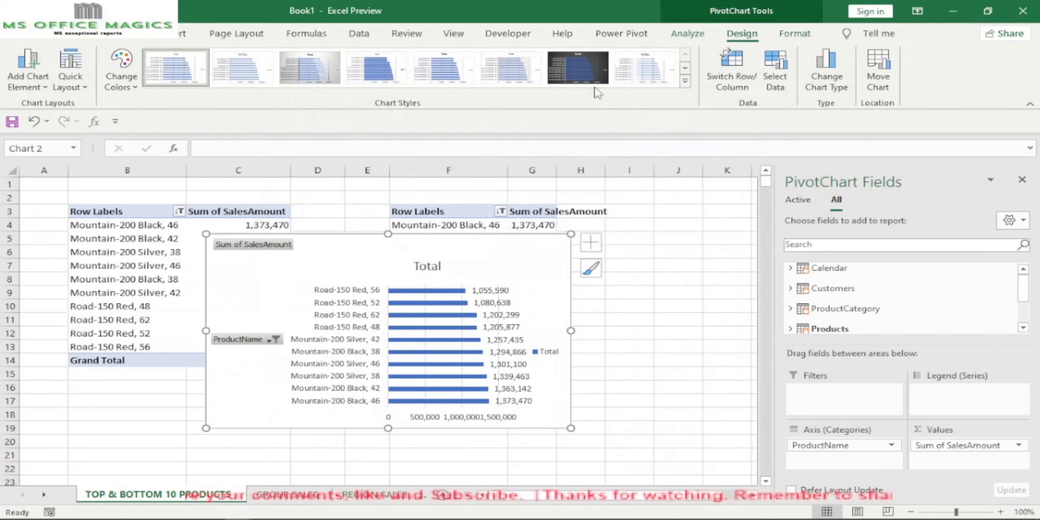
left_click(578, 68)
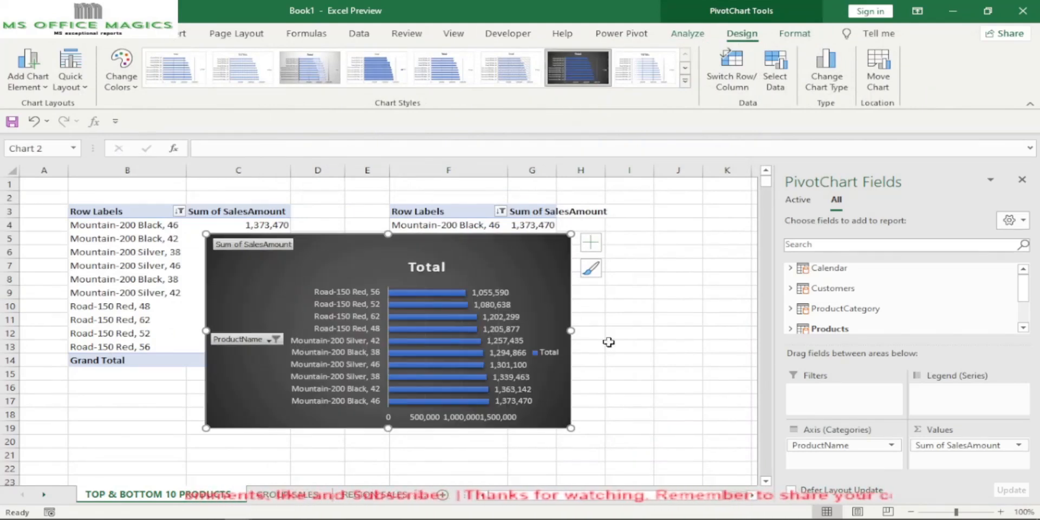
- Hide all field buttons on the product bar chart and delete its title and legend
right_click(253, 340)
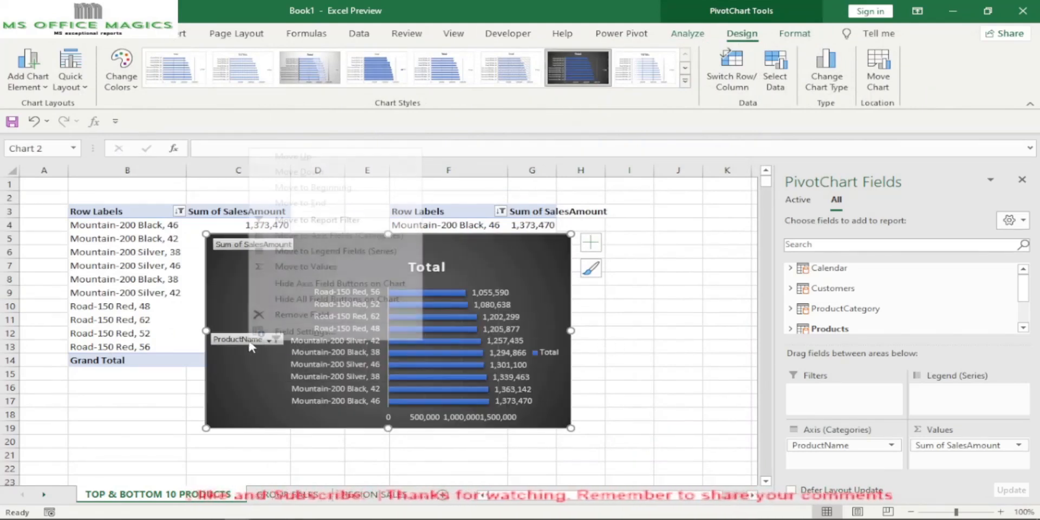
left_click(301, 297)
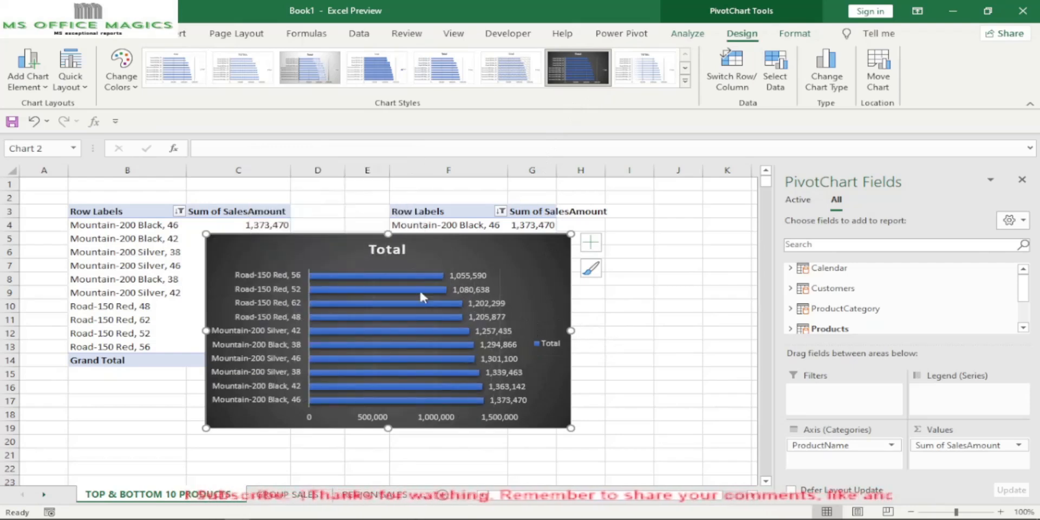
left_click(394, 255)
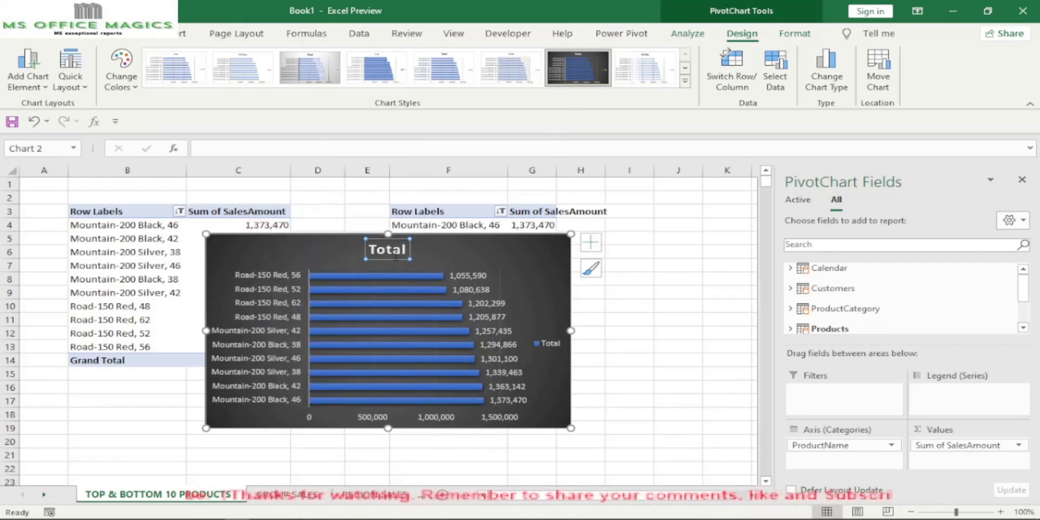
key("Delete")
left_click(548, 342)
key("Delete")
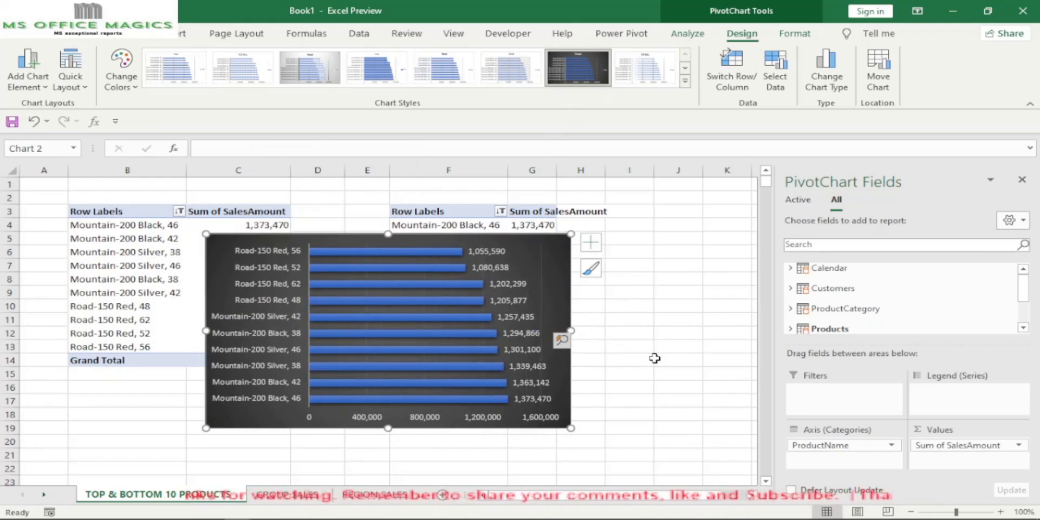
- Set the product bar chart's font size to 8 and shrink the chart slightly in width and height
left_click(63, 38)
left_click(202, 60)
left_click(192, 77)
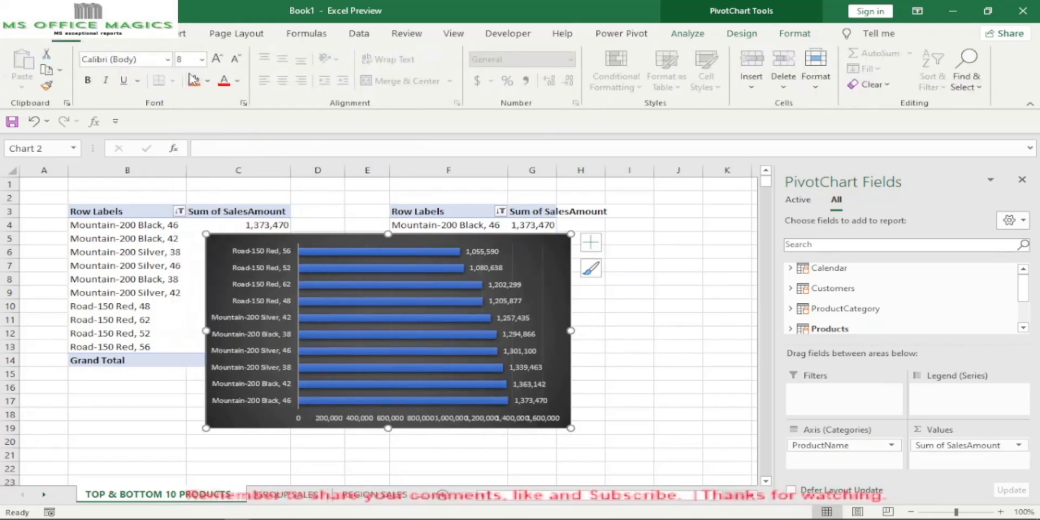
left_click_drag(571, 430, 542, 394)
key("Escape")
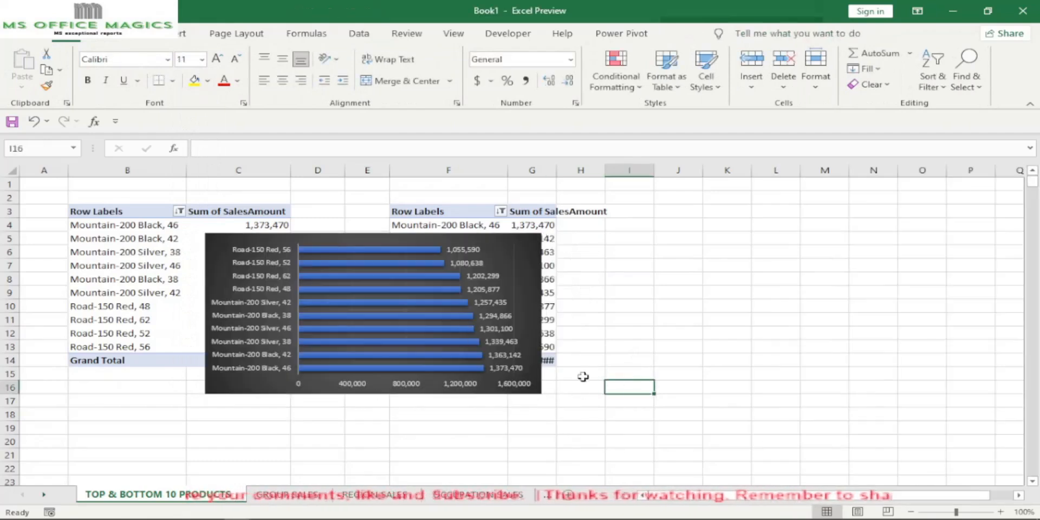
- Fill the product bar chart's bars with a custom red, RGB 232, 14, 45
left_click(431, 297)
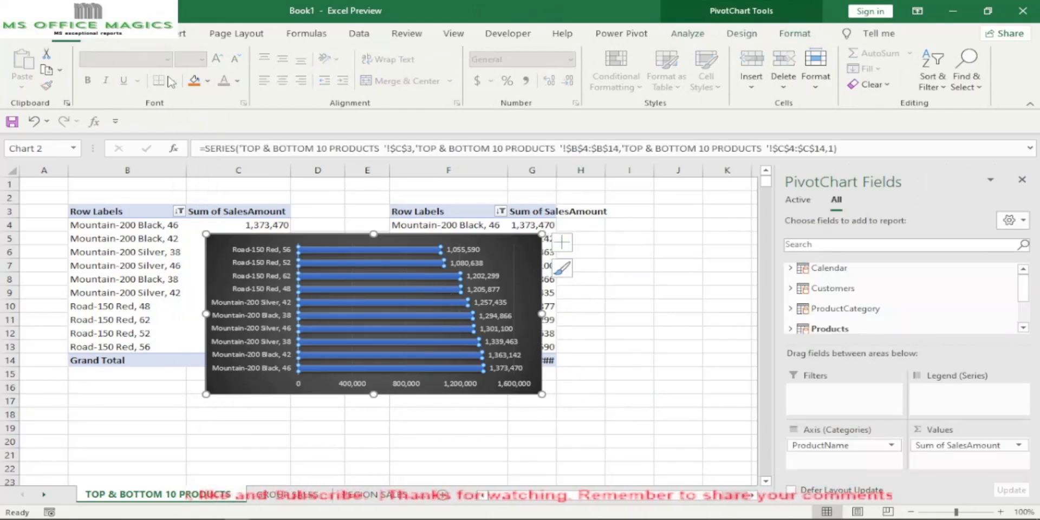
left_click(207, 81)
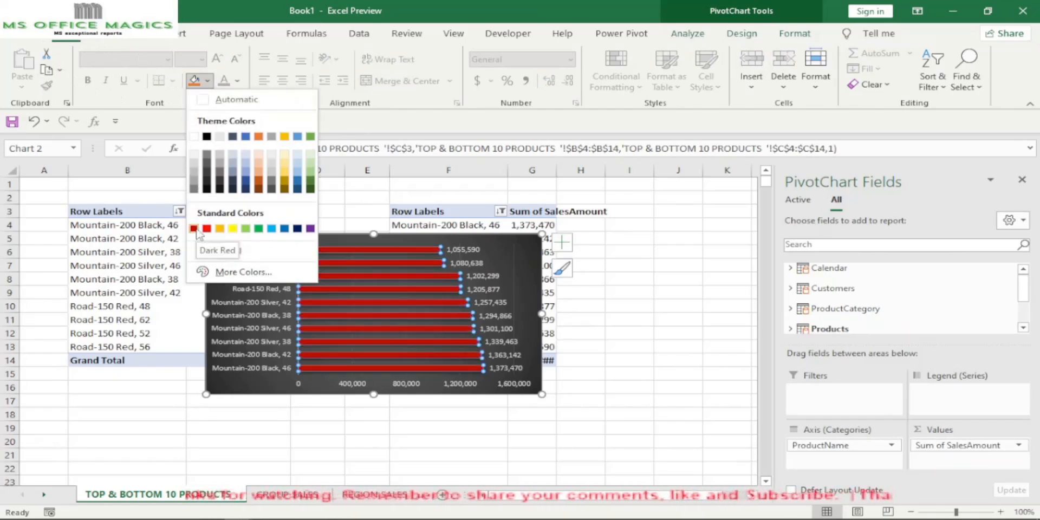
left_click(230, 270)
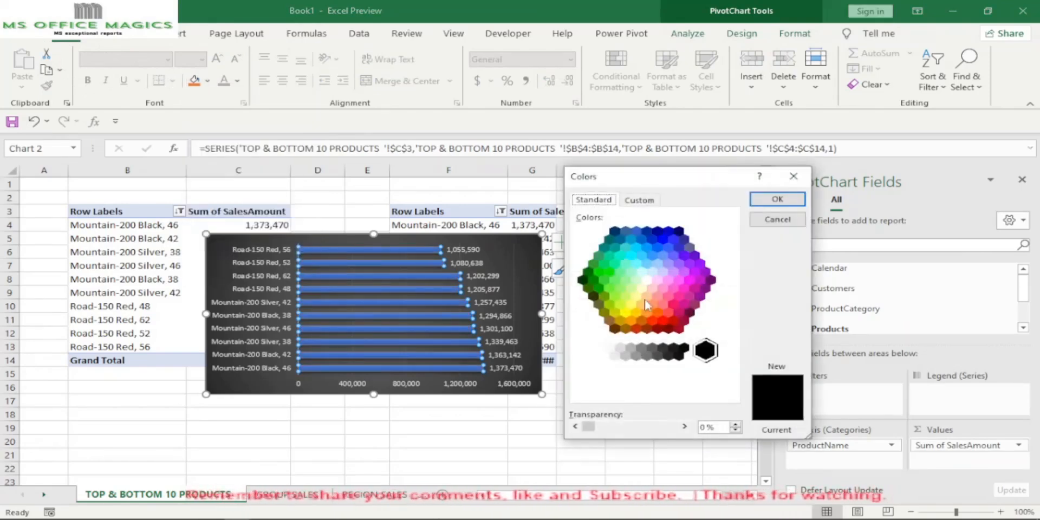
left_click(658, 313)
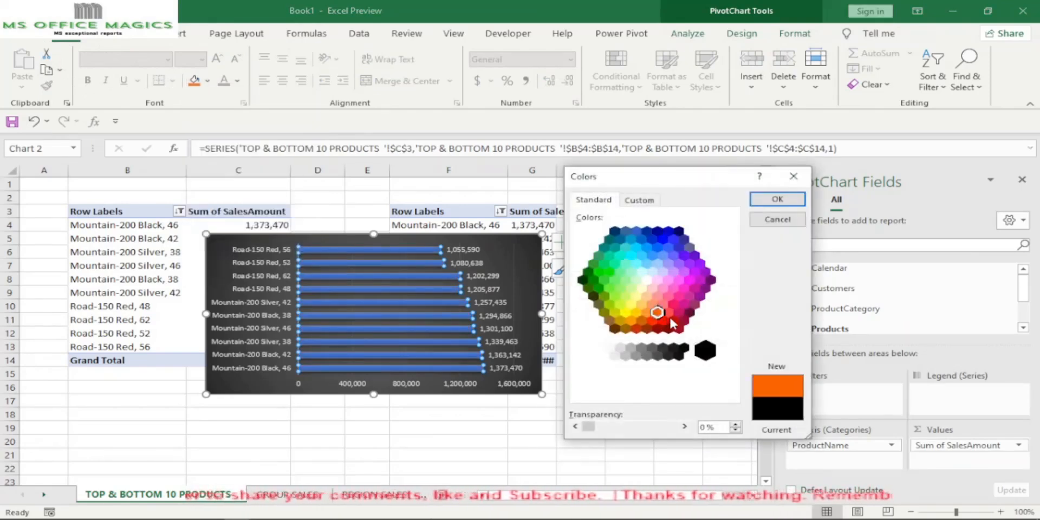
left_click(673, 317)
left_click(686, 304)
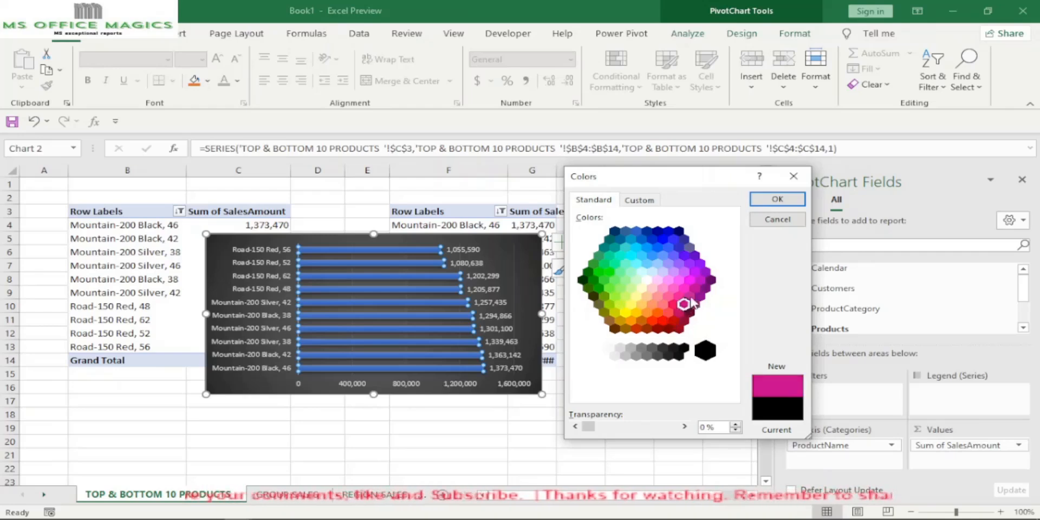
left_click(643, 200)
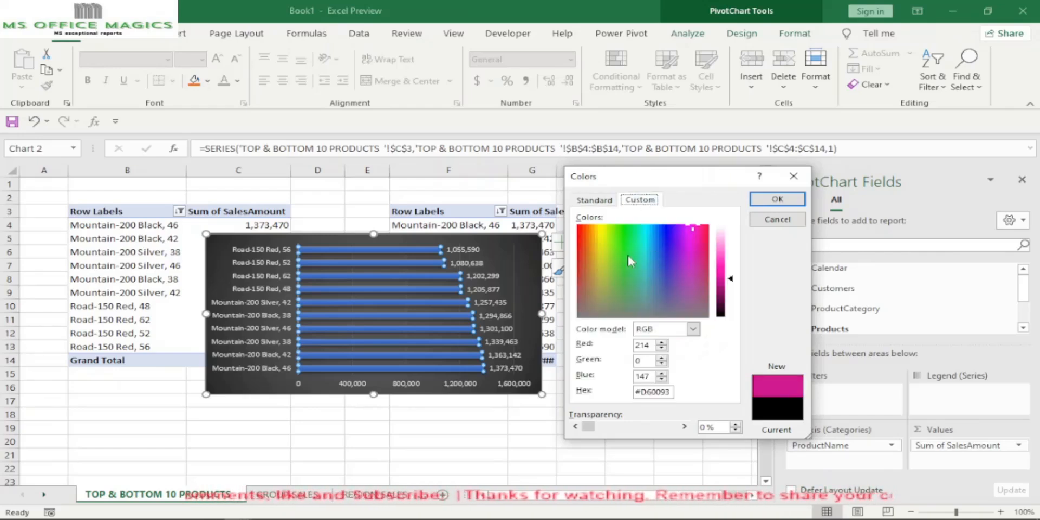
left_click(589, 247)
left_click(586, 252)
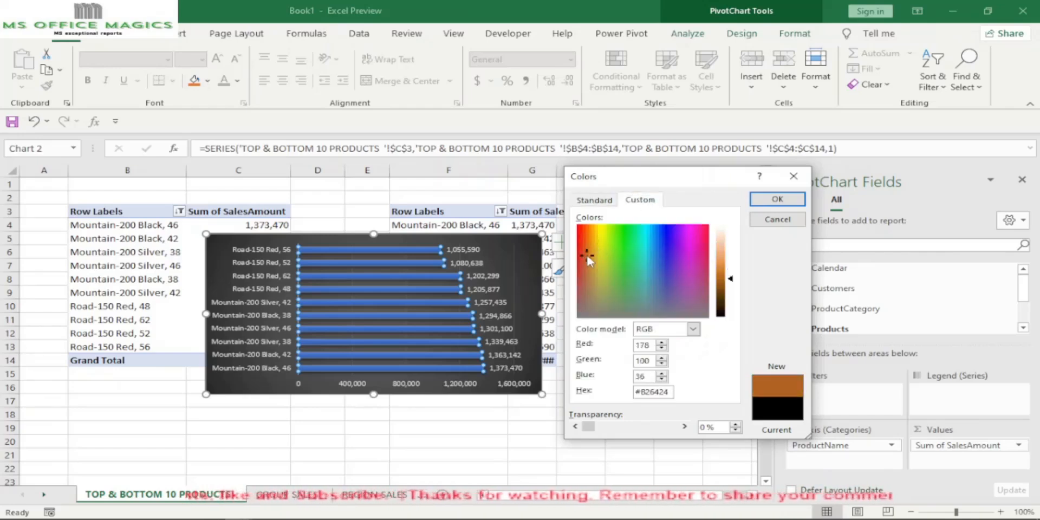
left_click(700, 252)
left_click(699, 232)
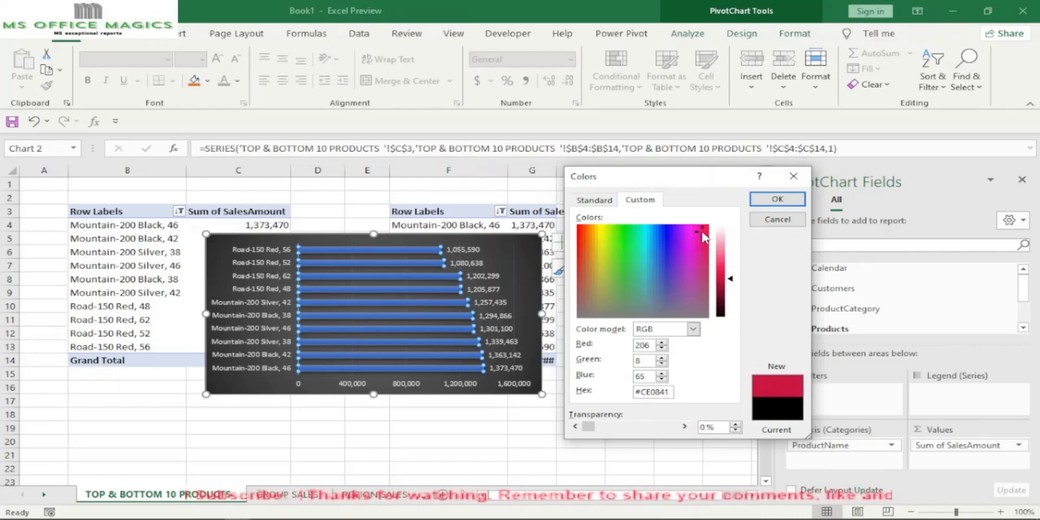
left_click(706, 235)
left_click(728, 273)
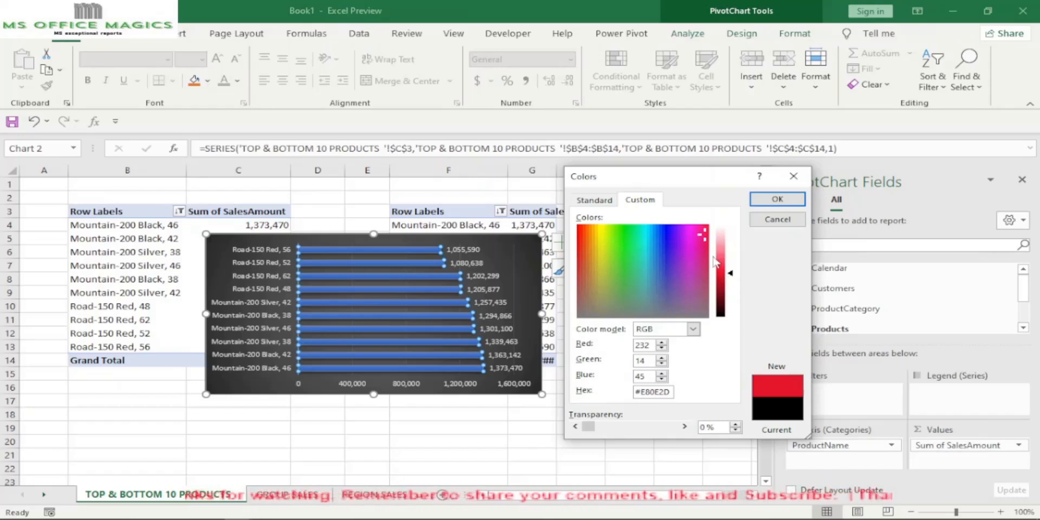
left_click(785, 200)
left_click(687, 346)
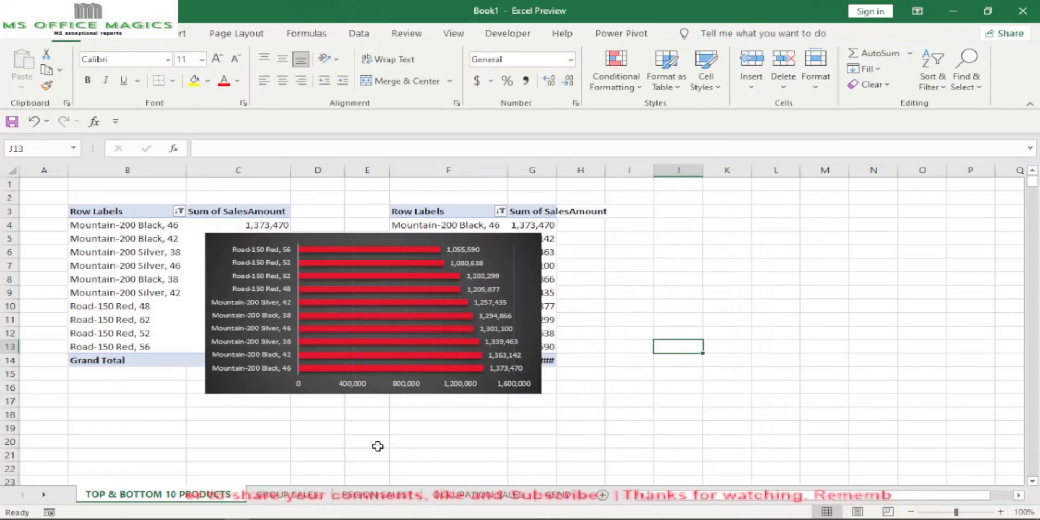
- Shrink the product bar chart and move it over the lower part of the first PivotTable, spanning columns A to D
left_click(533, 385)
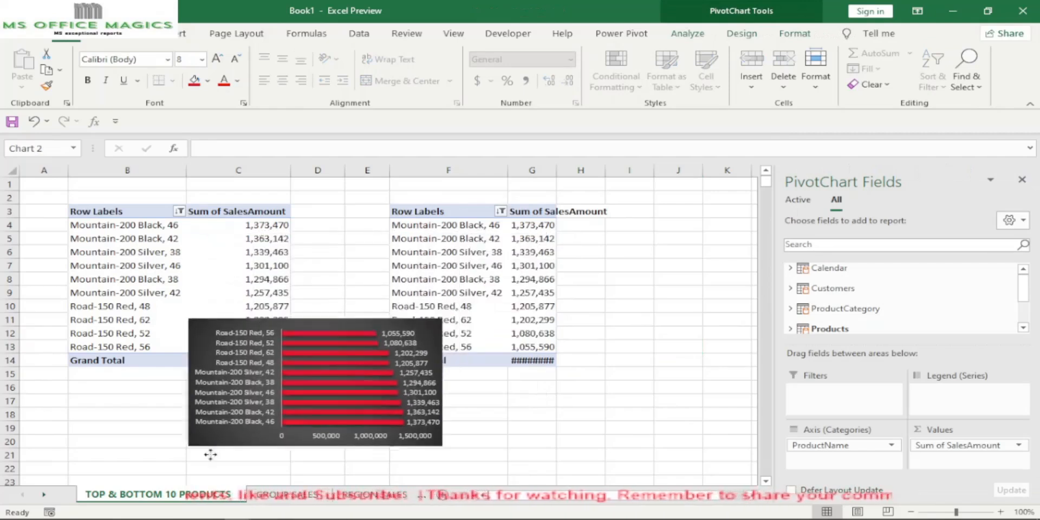
left_click_drag(210, 454, 70, 471)
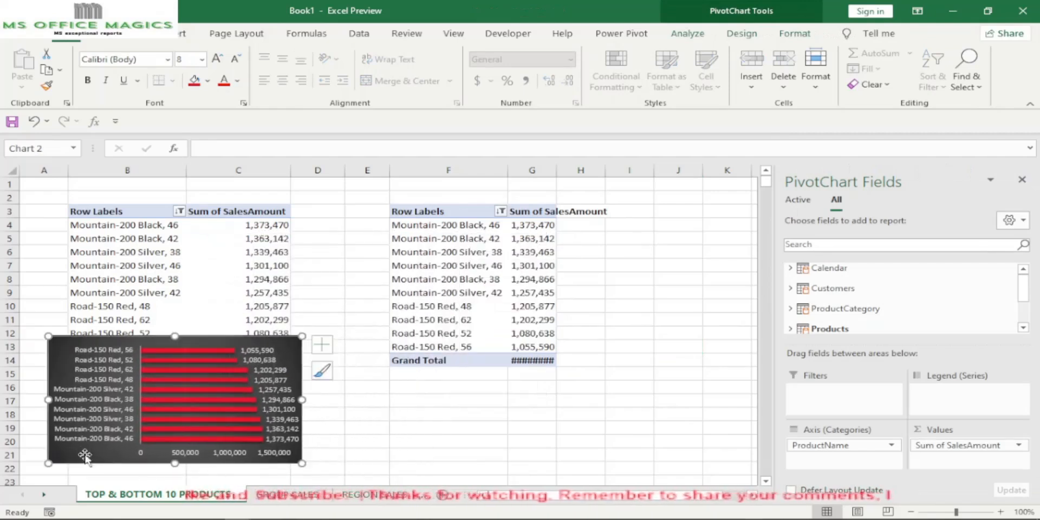
left_click(410, 443)
- Open the ProductName filter options of the second product PivotTable in columns F and G
left_click(512, 293)
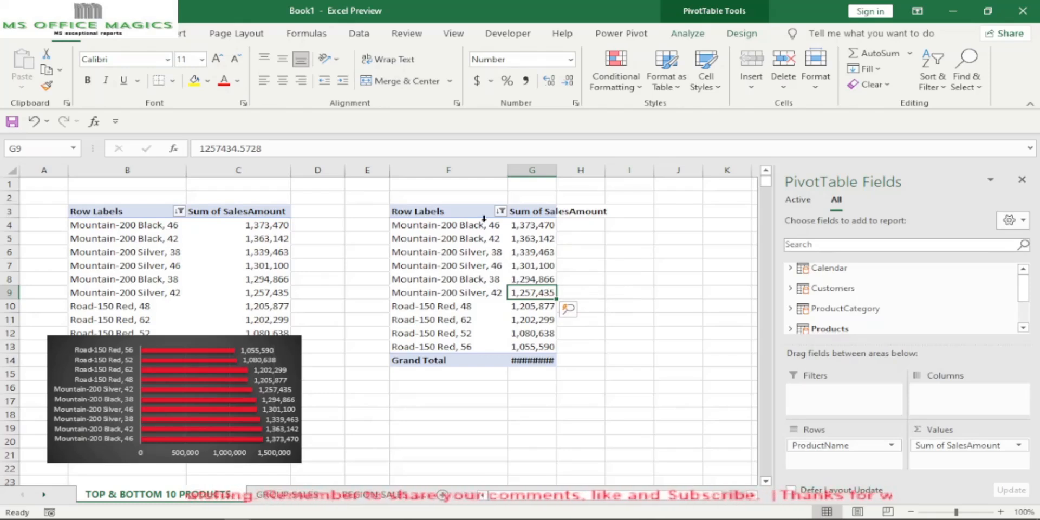
left_click(500, 210)
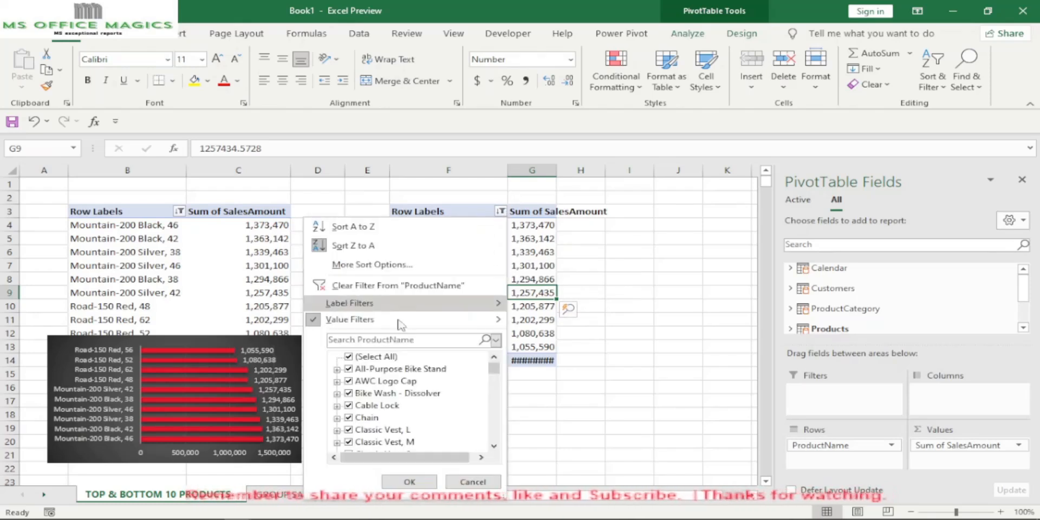
left_click(604, 303)
left_click(501, 212)
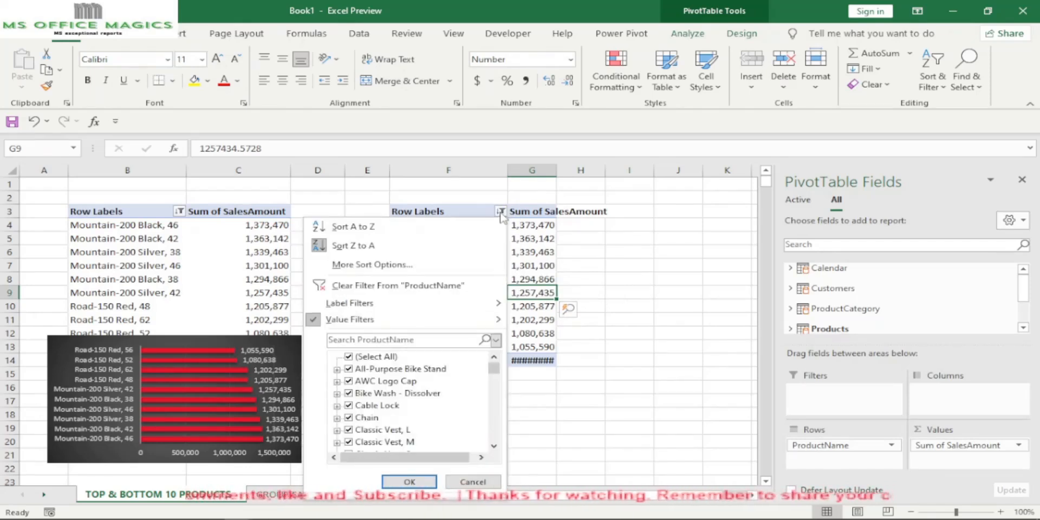
left_click(617, 283)
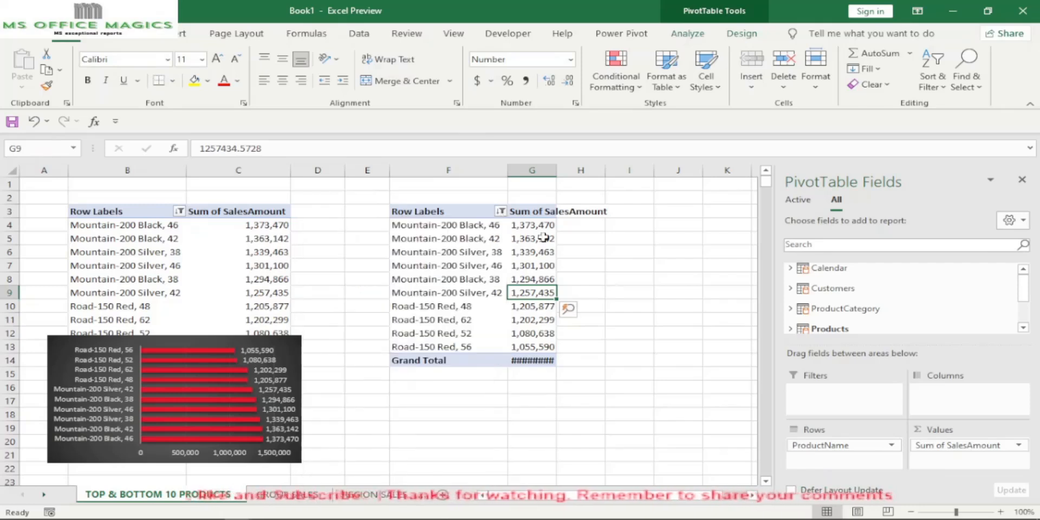
left_click(500, 212)
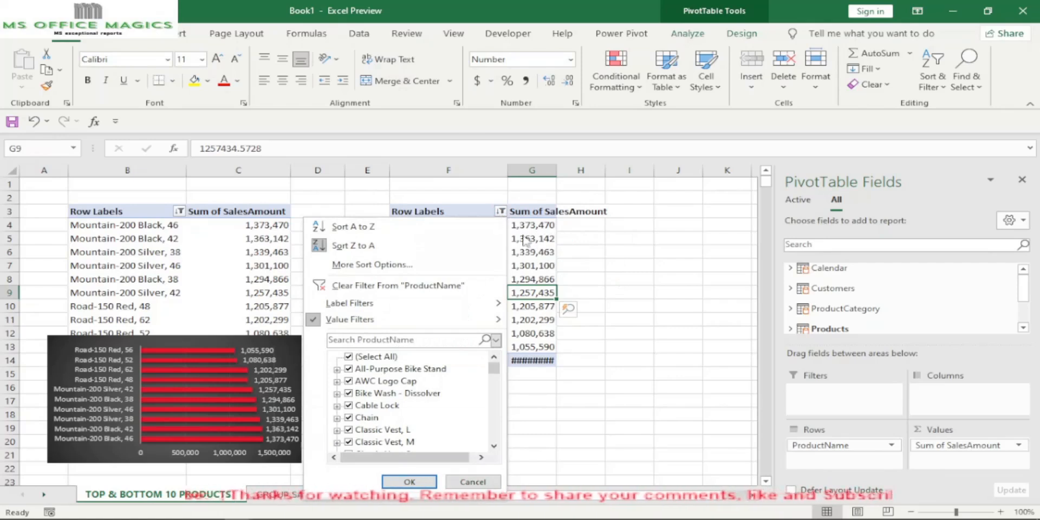
left_click(578, 245)
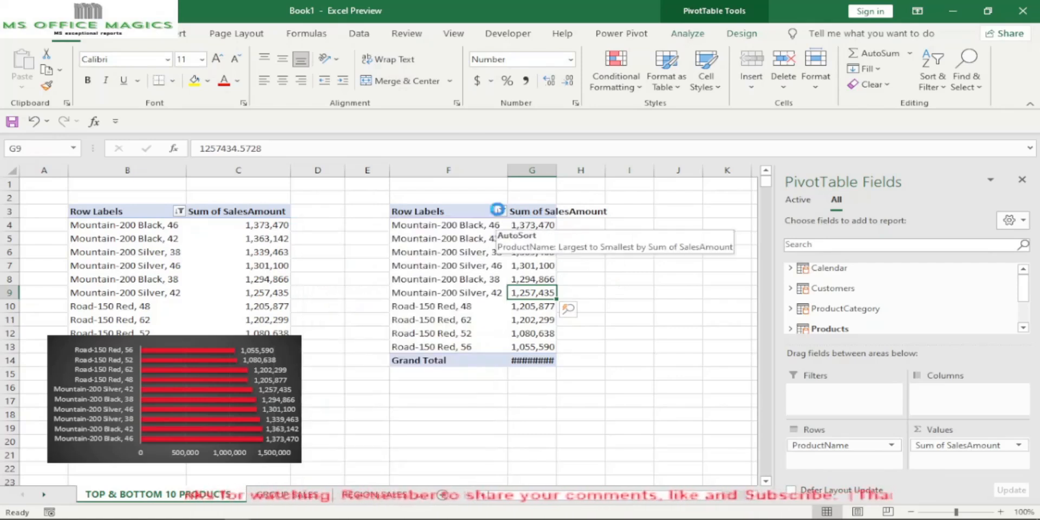
- Clear the value filter on ProductName in the second pivot table, the one starting in column F
left_click(501, 212)
mouse_move(361, 322)
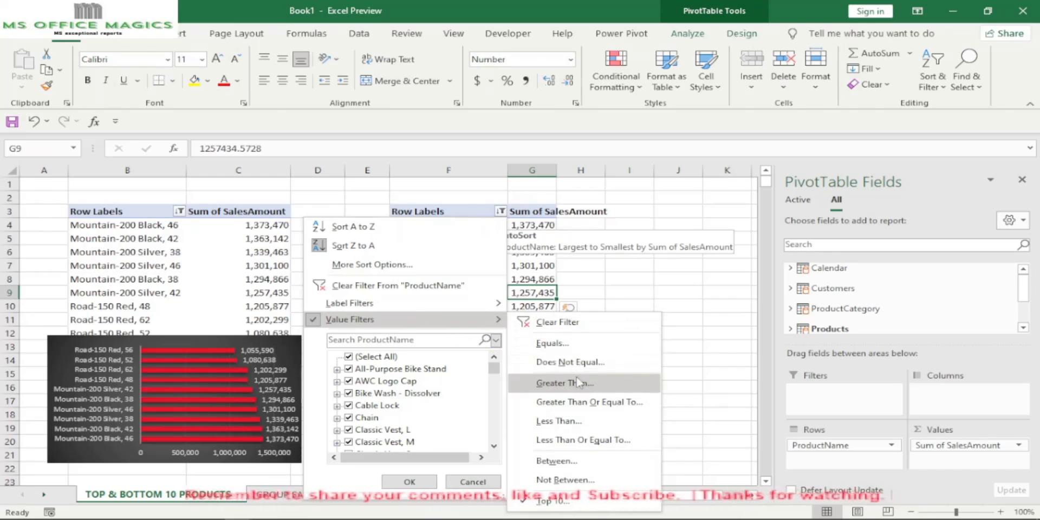
left_click(557, 322)
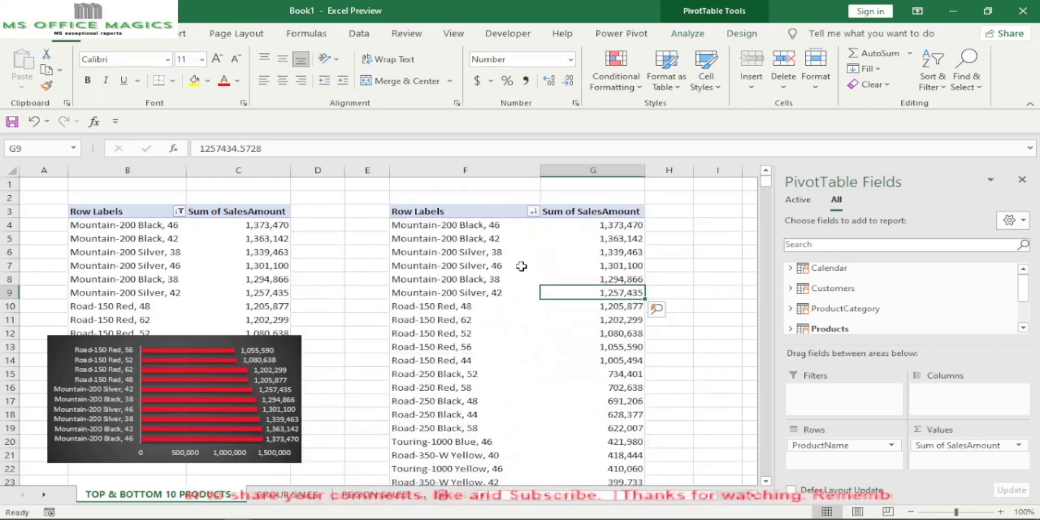
- Filter the second pivot table's product names to the bottom 10 items by Sum of SalesAmount
left_click(469, 253)
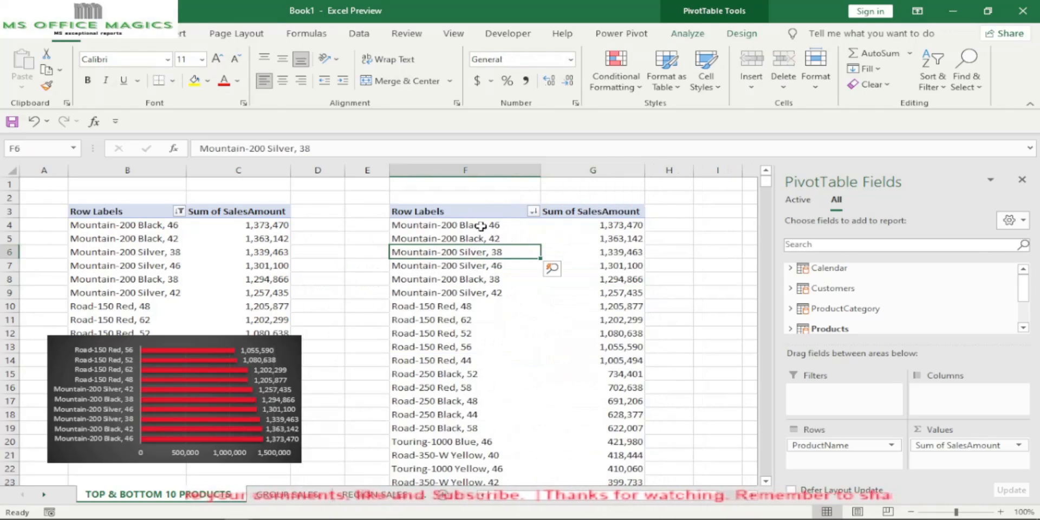
left_click(533, 211)
mouse_move(418, 323)
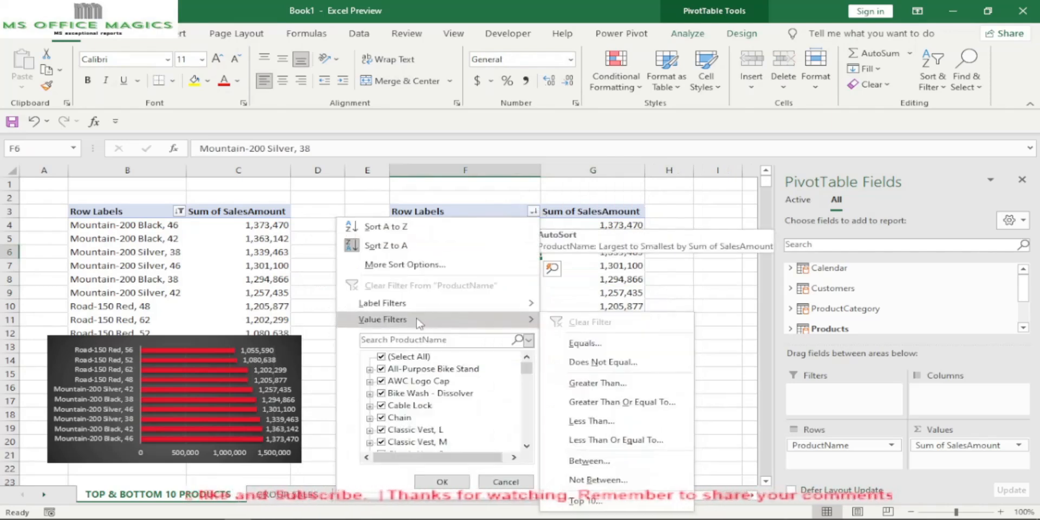
left_click(586, 500)
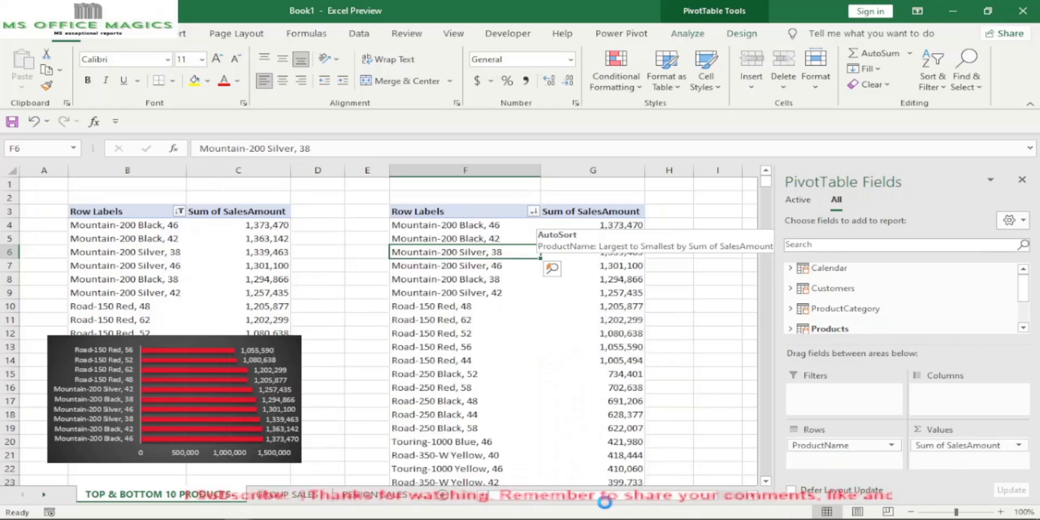
left_click(578, 306)
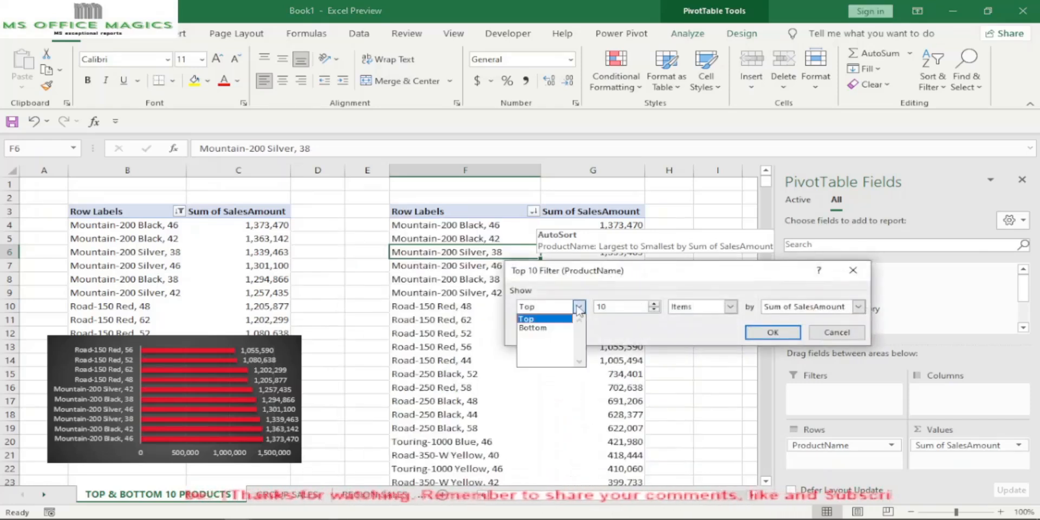
left_click(541, 328)
left_click(772, 332)
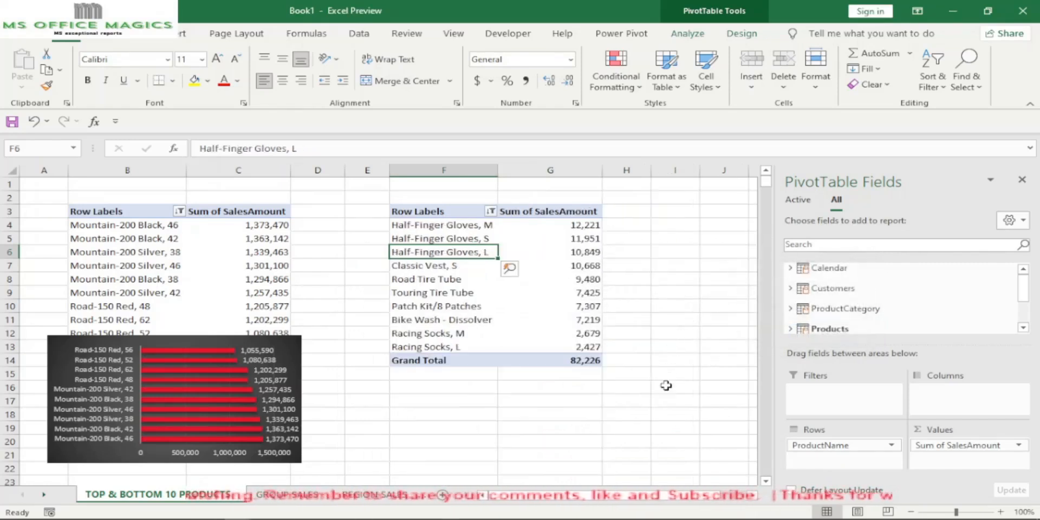
left_click(596, 404)
mouse_move(512, 281)
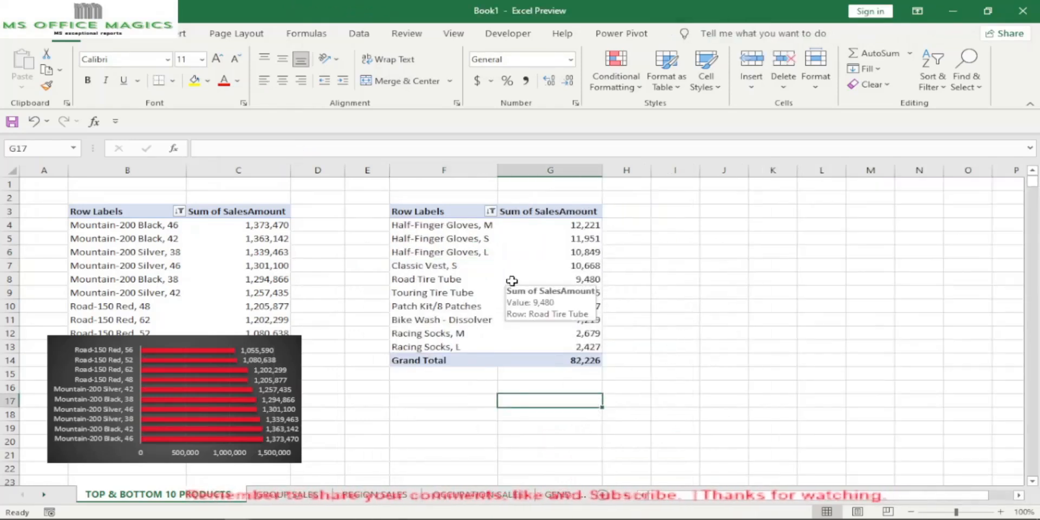
- Insert a bar PivotChart from the second pivot table with the bottom 10 products
left_click(481, 273)
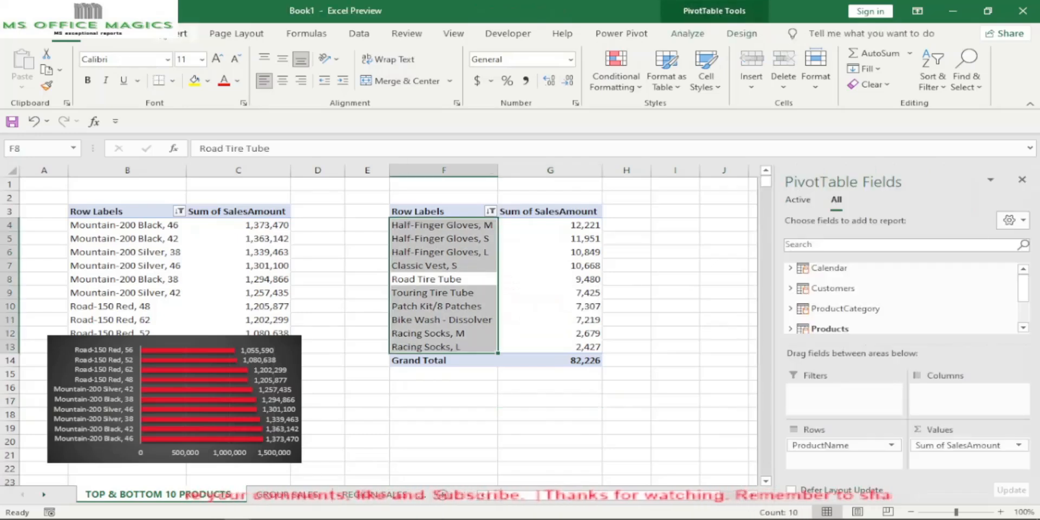
left_click(182, 34)
left_click(360, 95)
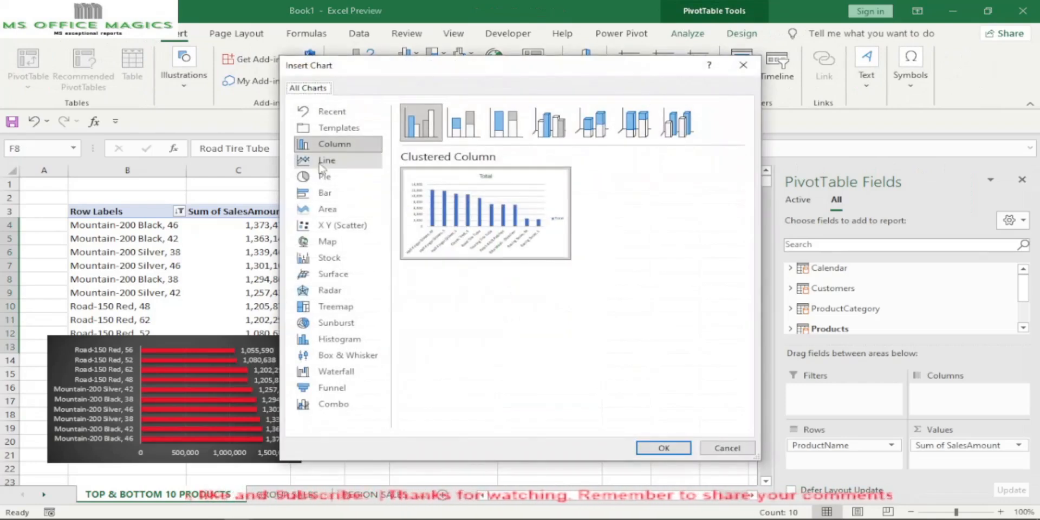
left_click(323, 193)
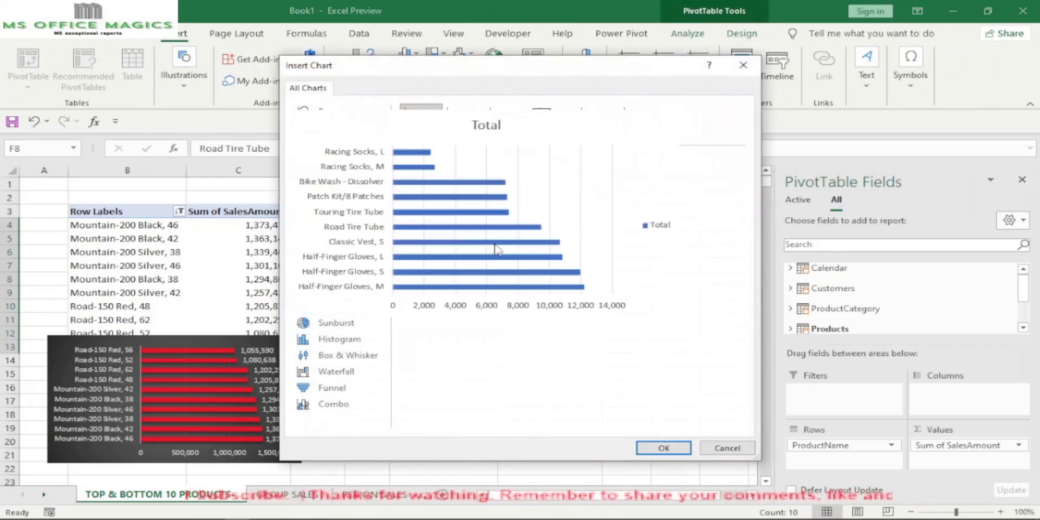
left_click(663, 447)
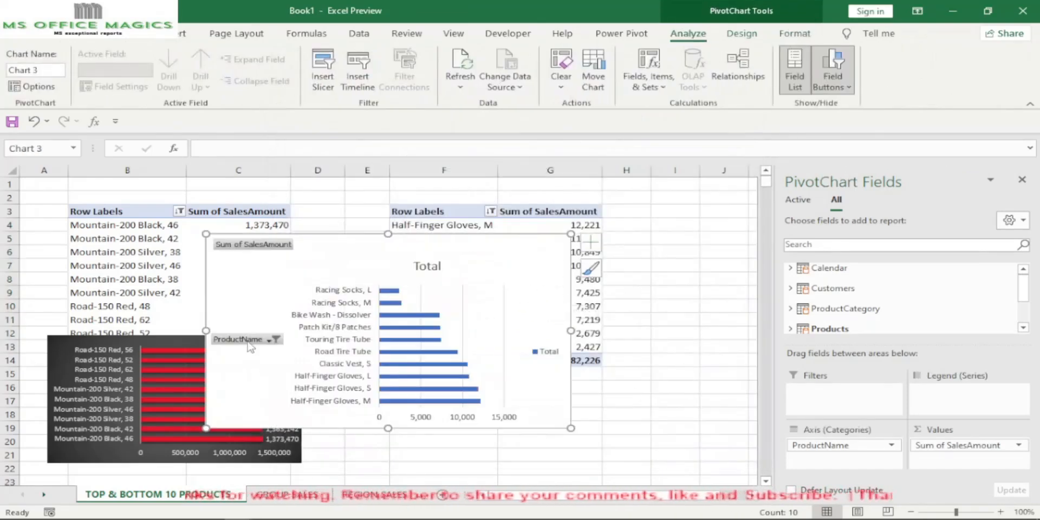
- Hide all field buttons on the new bar chart and remove its title and legend
right_click(250, 346)
left_click(302, 301)
left_click(389, 249)
key("Delete")
left_click(544, 341)
key("Delete")
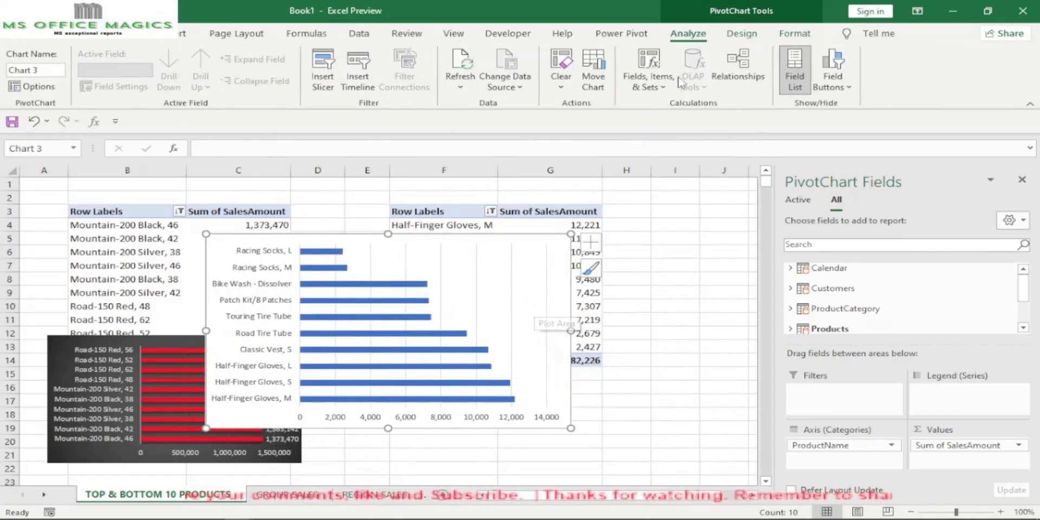
- Add data labels at the outside end of the bars in the bottom 10 chart
left_click(738, 36)
left_click(28, 68)
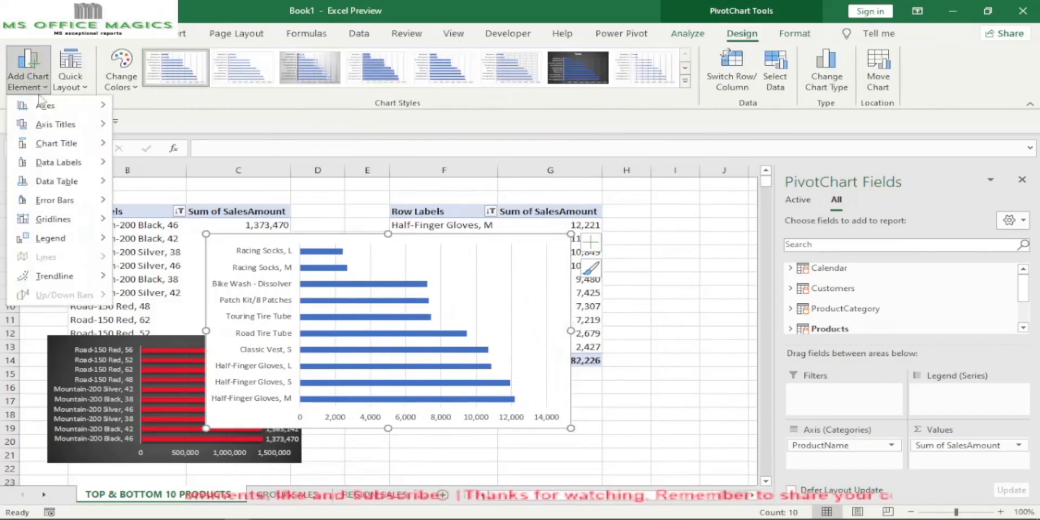
mouse_move(63, 163)
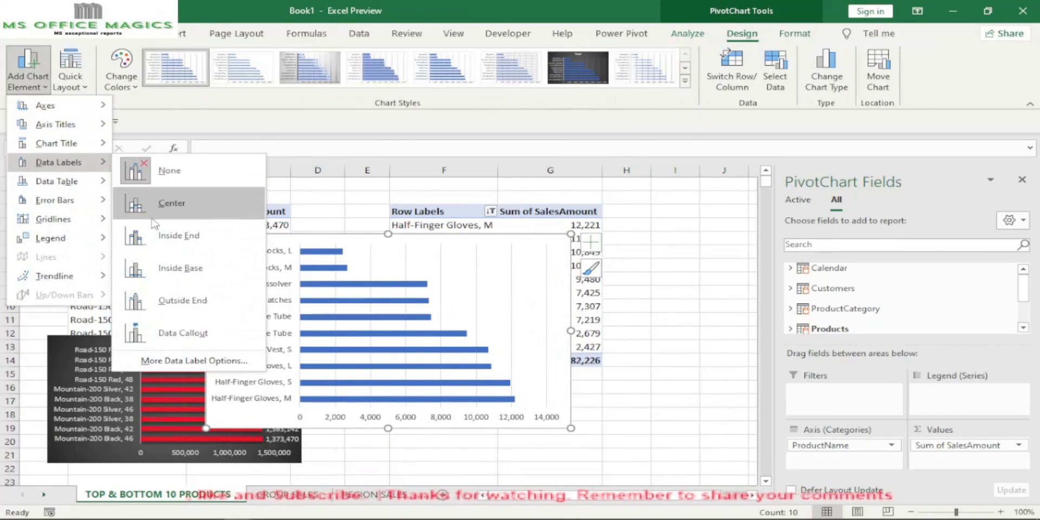
left_click(180, 301)
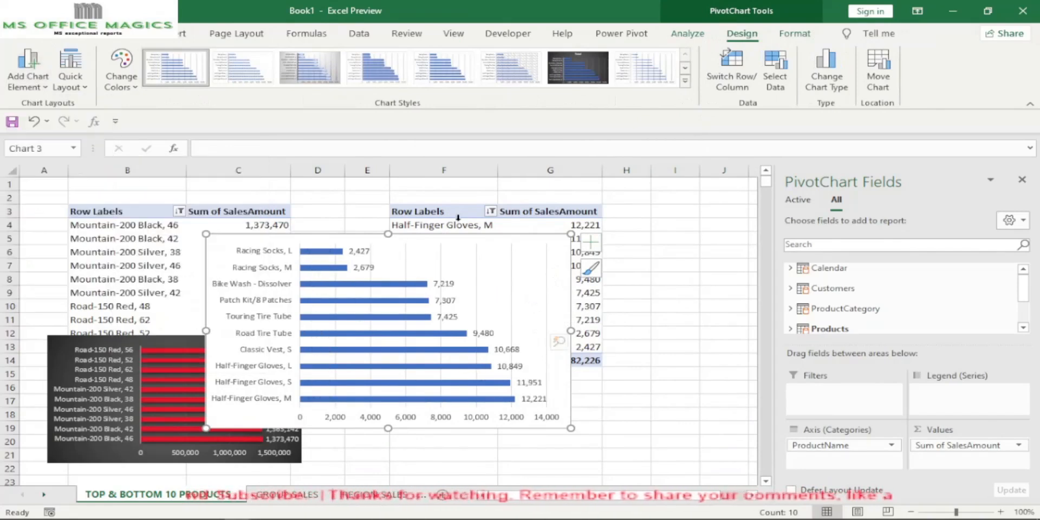
- Apply the dark background chart style to the bottom 10 chart and delete the title it adds
left_click(583, 76)
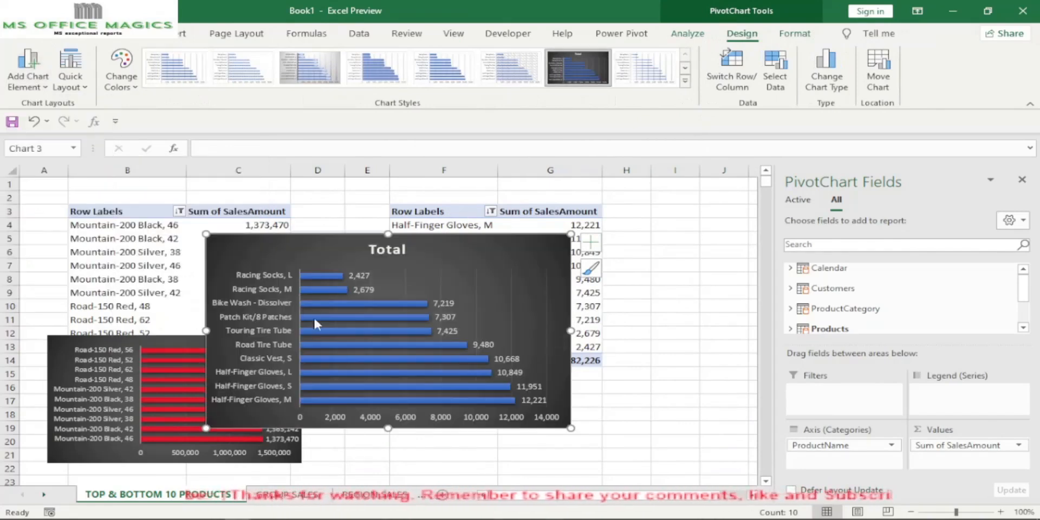
left_click(407, 248)
key("Delete")
left_click(646, 415)
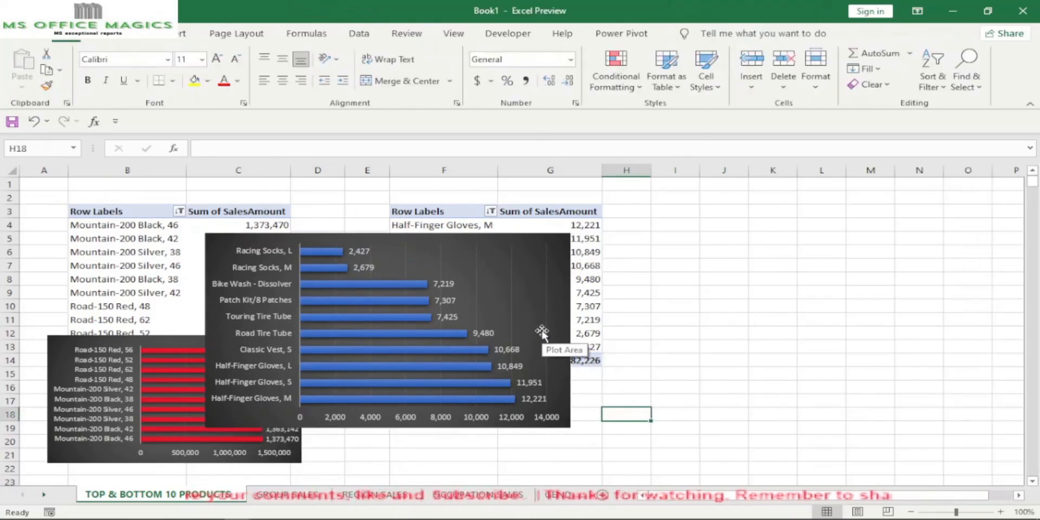
- Fill the bars of the bottom 10 chart with the standard dark red colour
left_click(530, 303)
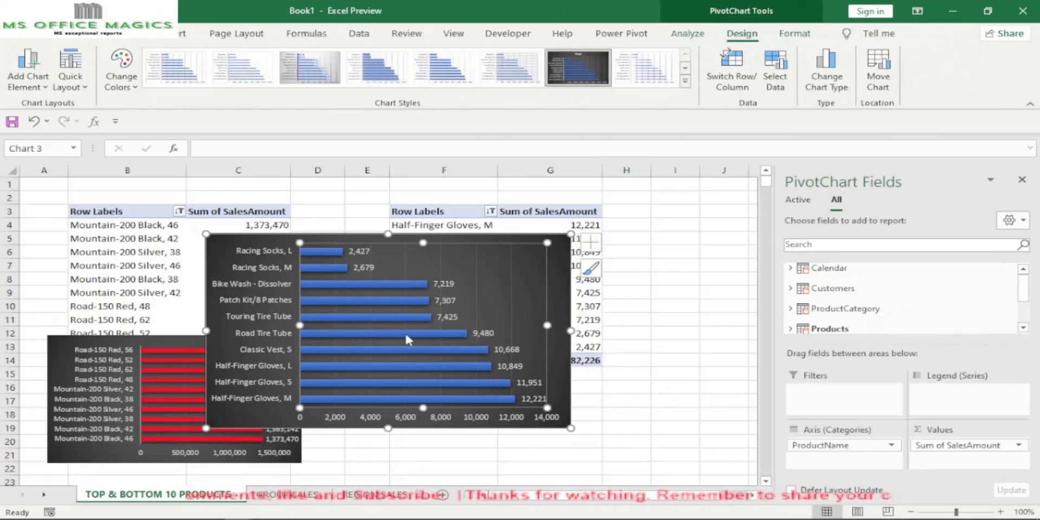
right_click(406, 355)
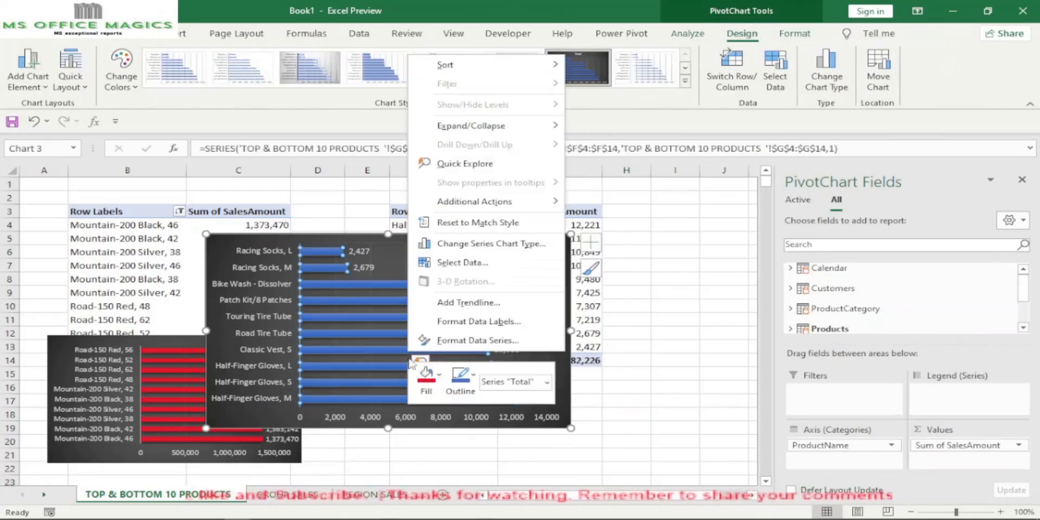
left_click(428, 383)
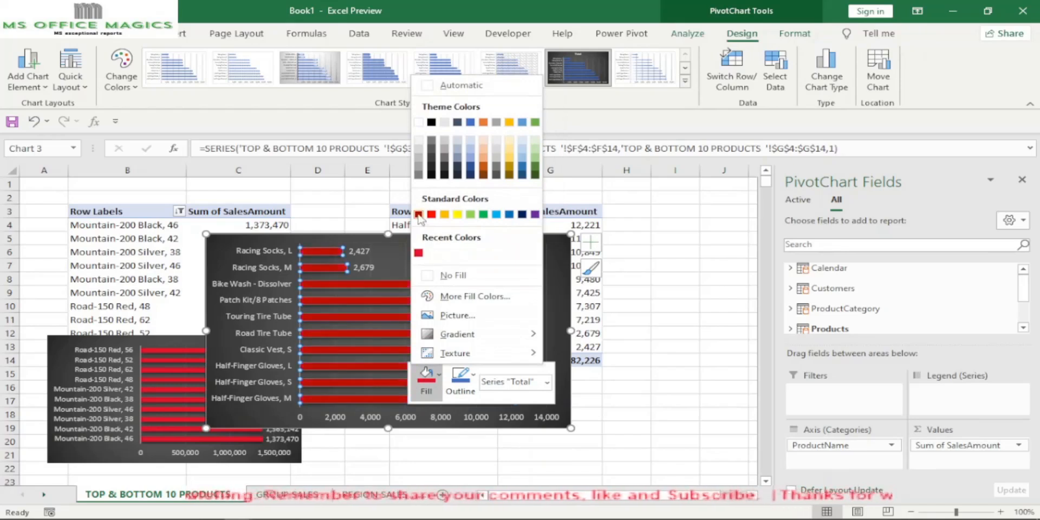
left_click(419, 214)
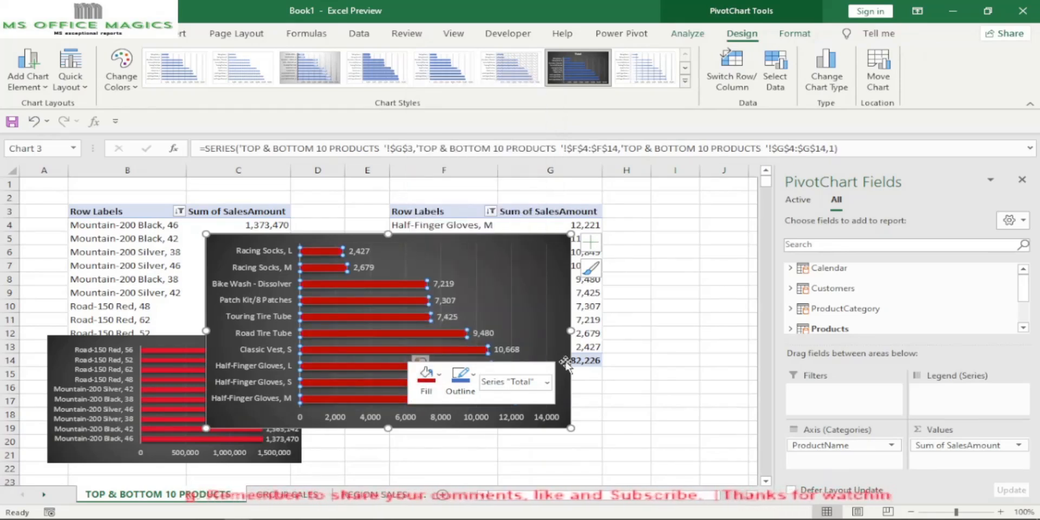
left_click(684, 349)
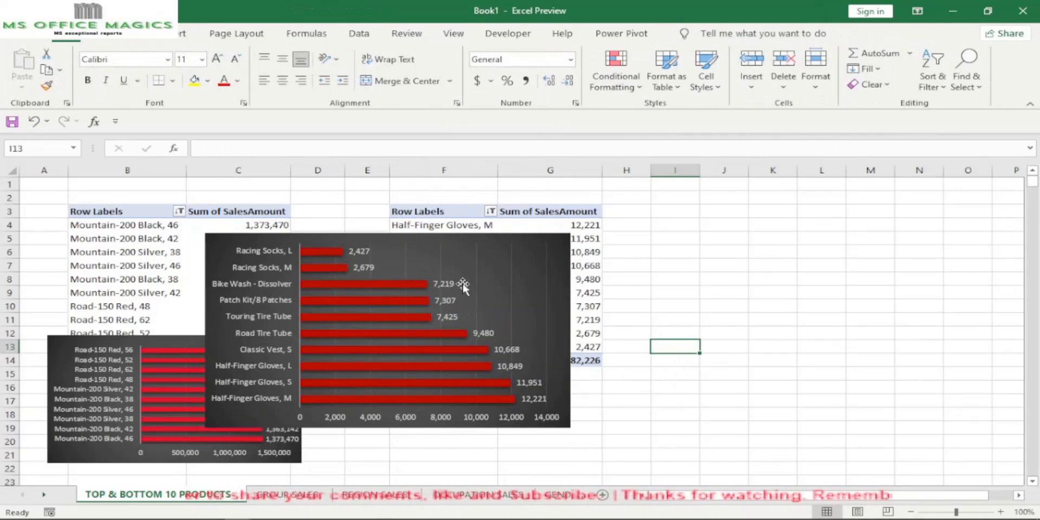
- Set the bottom 10 chart's font size to 8 and shrink the chart's width and height
left_click(538, 382)
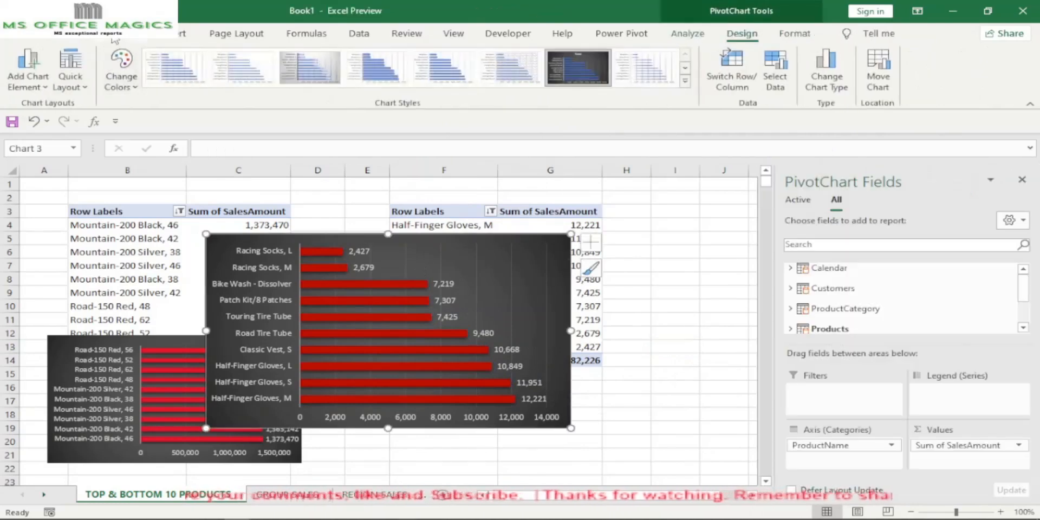
left_click(69, 39)
left_click(202, 59)
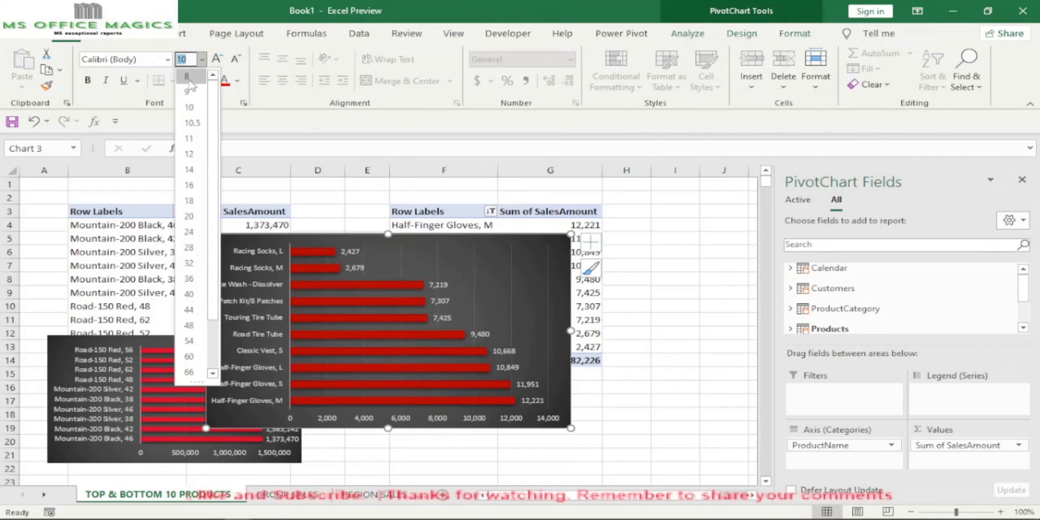
left_click(187, 77)
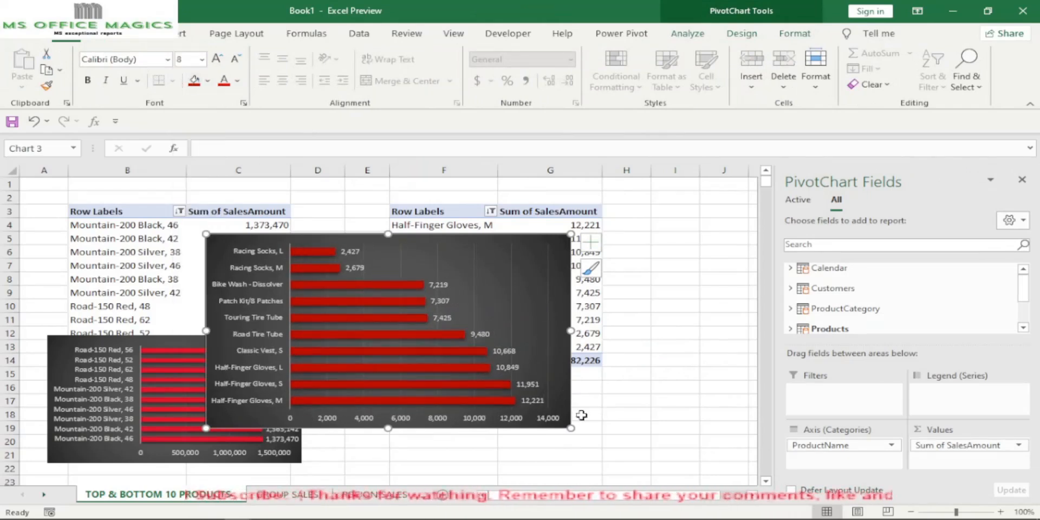
left_click_drag(571, 428, 505, 392)
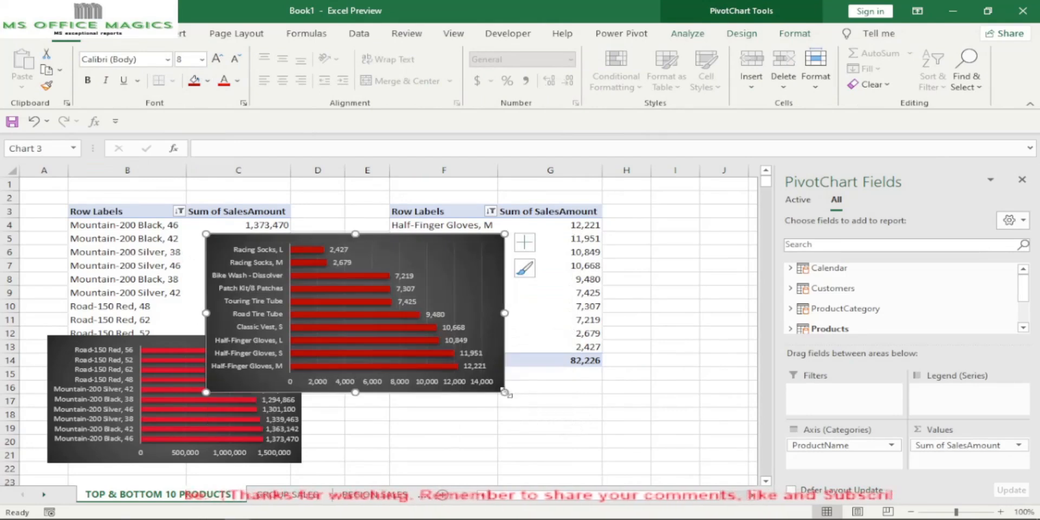
left_click(477, 325)
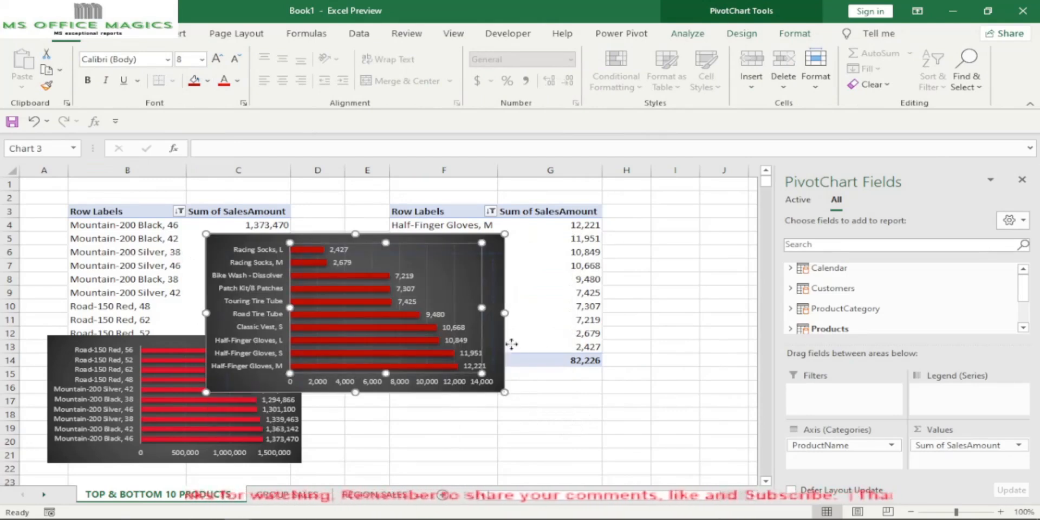
left_click_drag(477, 325, 560, 382)
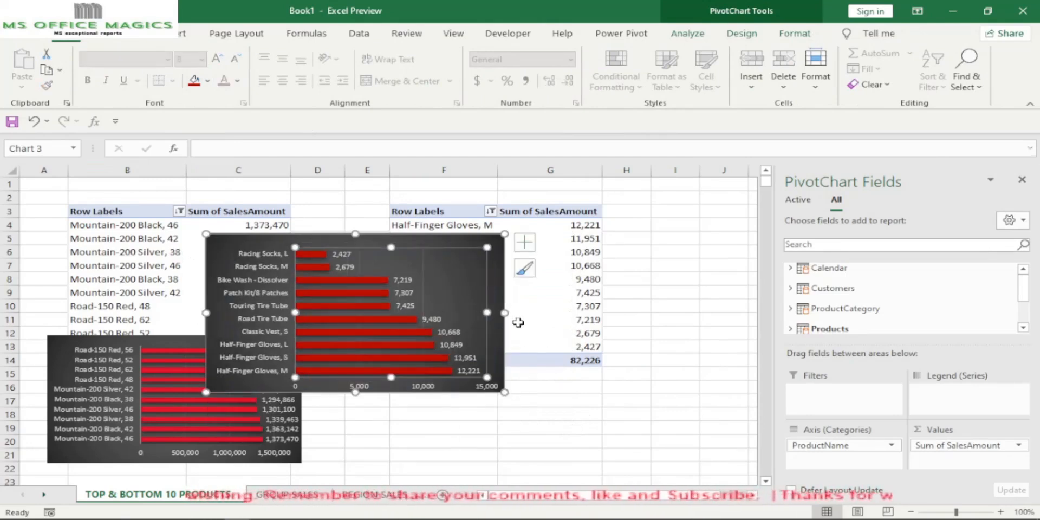
key("ctrl+z")
- Move the bottom 10 chart beside the top 10 chart and reduce its height to match that chart
left_click_drag(503, 363, 621, 431)
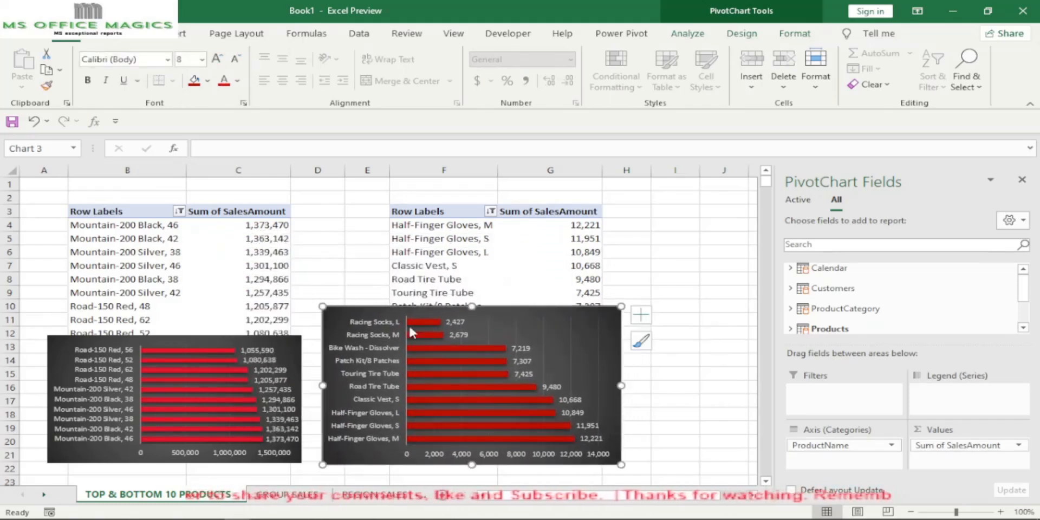
left_click_drag(472, 307, 472, 339)
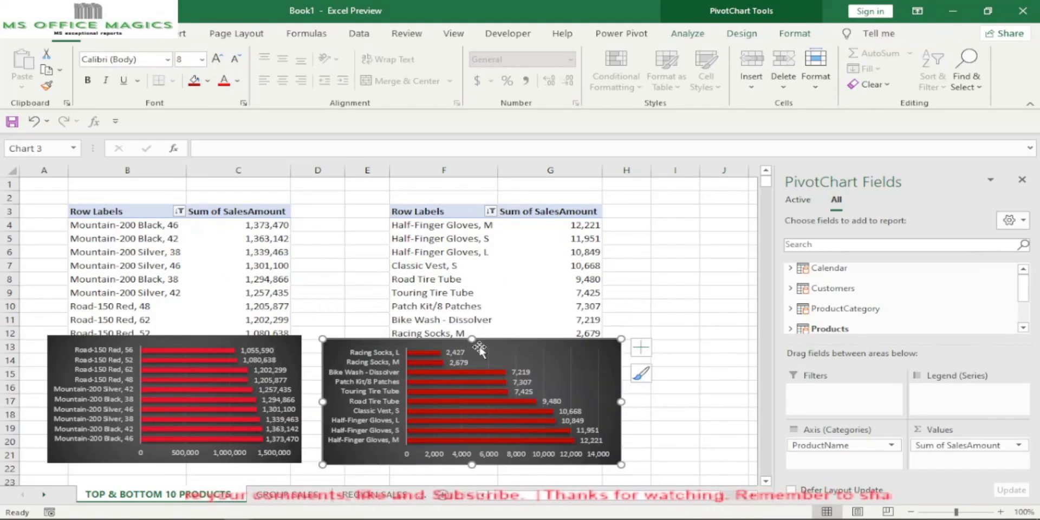
left_click(673, 306)
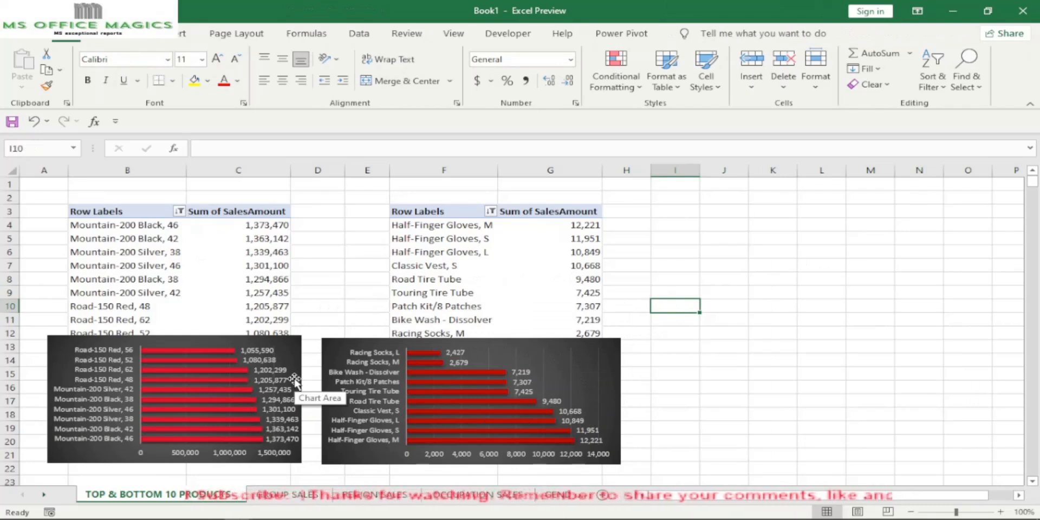
- Create a copy of the TOP & BOTTOM 10 PRODUCTS sheet and place it before the original
right_click(149, 496)
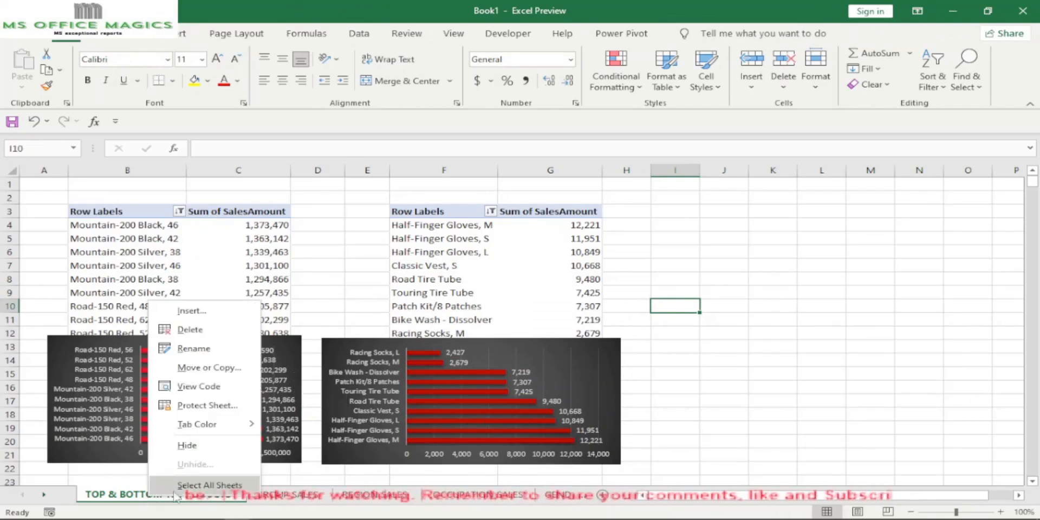
left_click(213, 371)
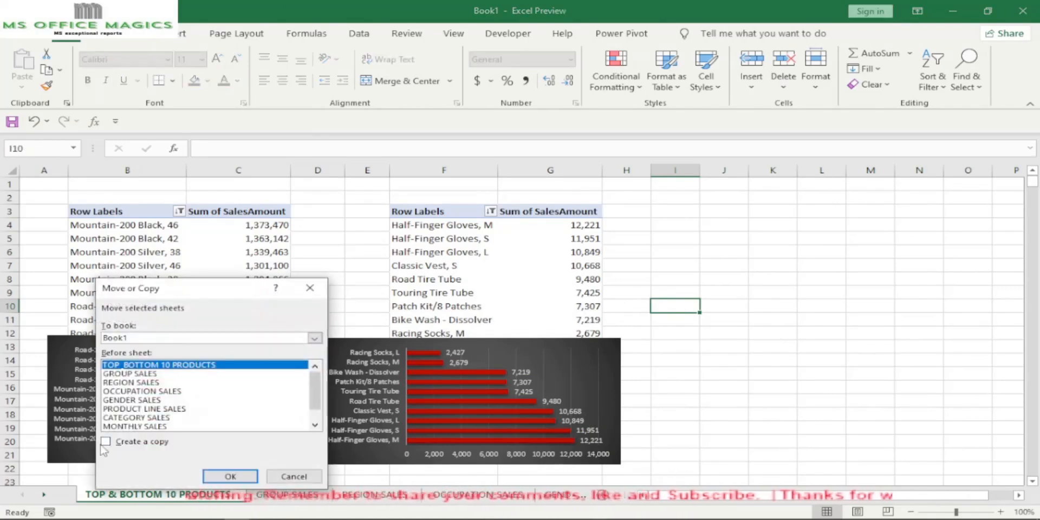
left_click(106, 442)
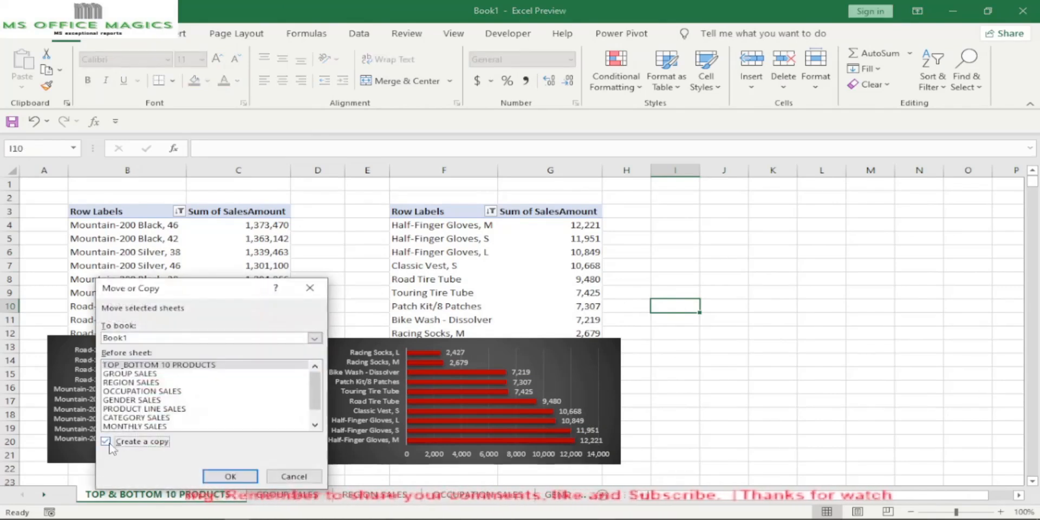
left_click(230, 476)
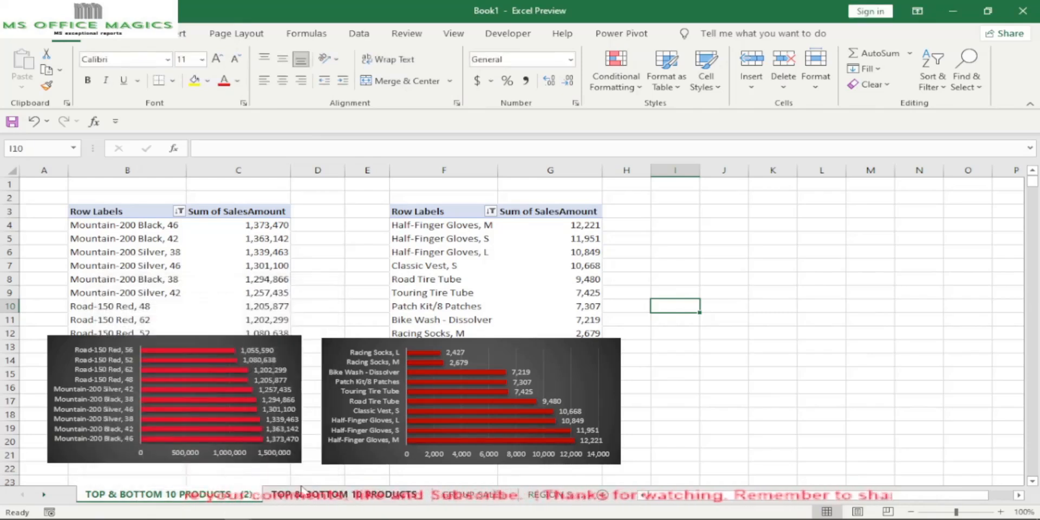
- Rename the copied sheet as TOP 10 CUSTOMERS
double_click(147, 500)
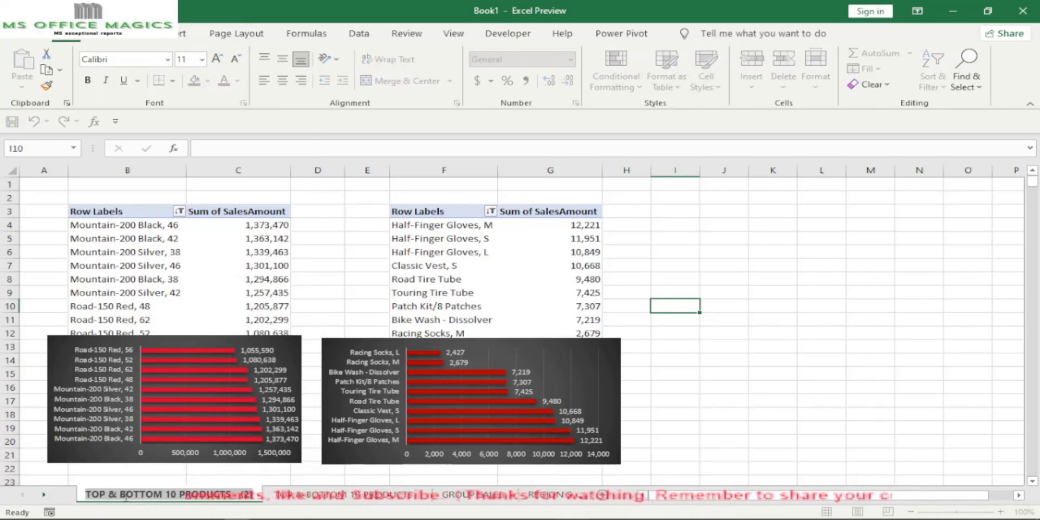
left_click(168, 495)
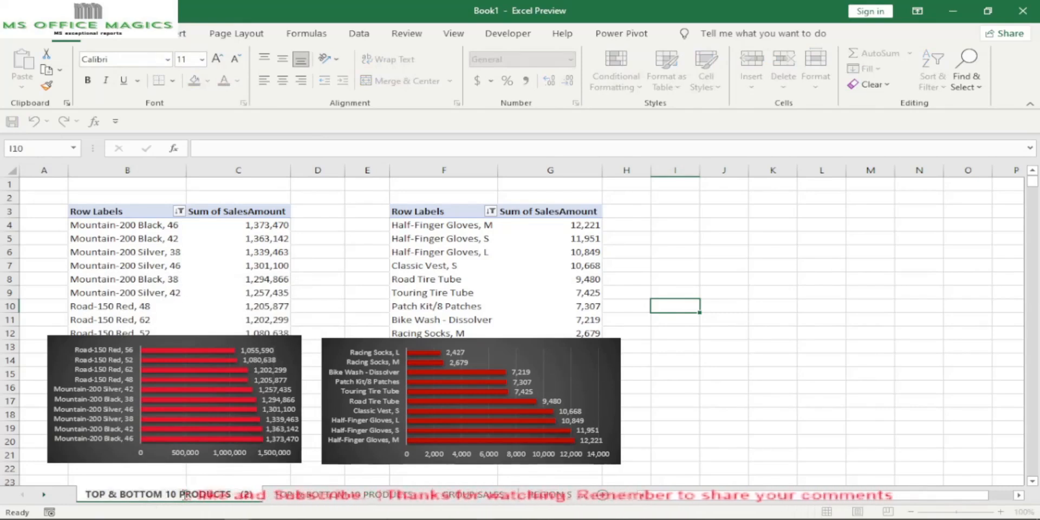
key("BackSpace")
key("BackSpace")
key("BackSpace")
key("BackSpace")
key("BackSpace")
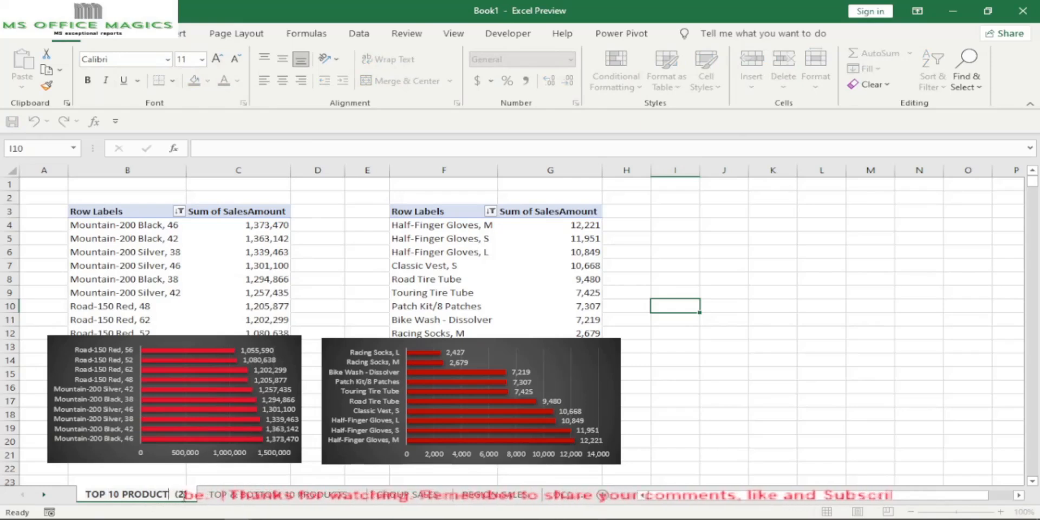
key("BackSpace")
key("BackSpace")
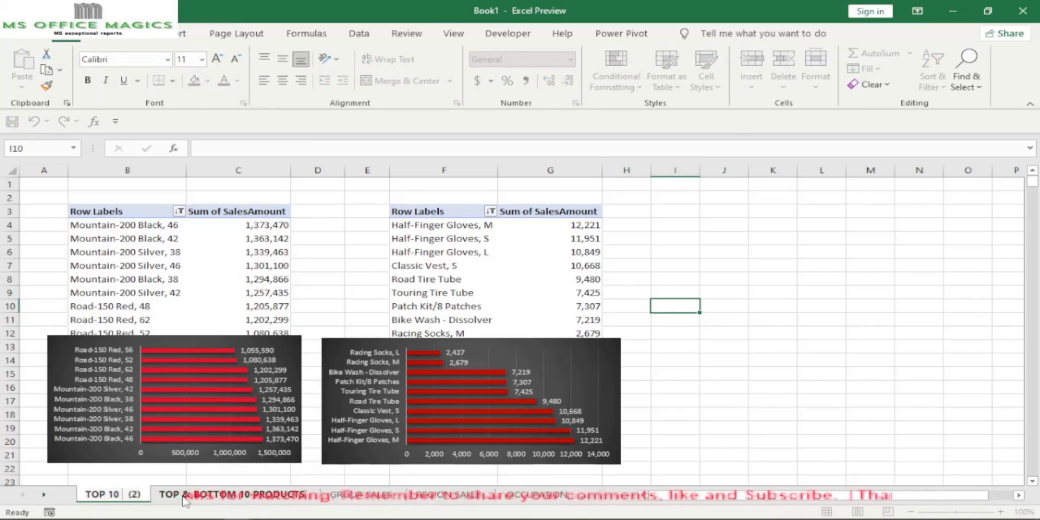
type("CUSTOMERS")
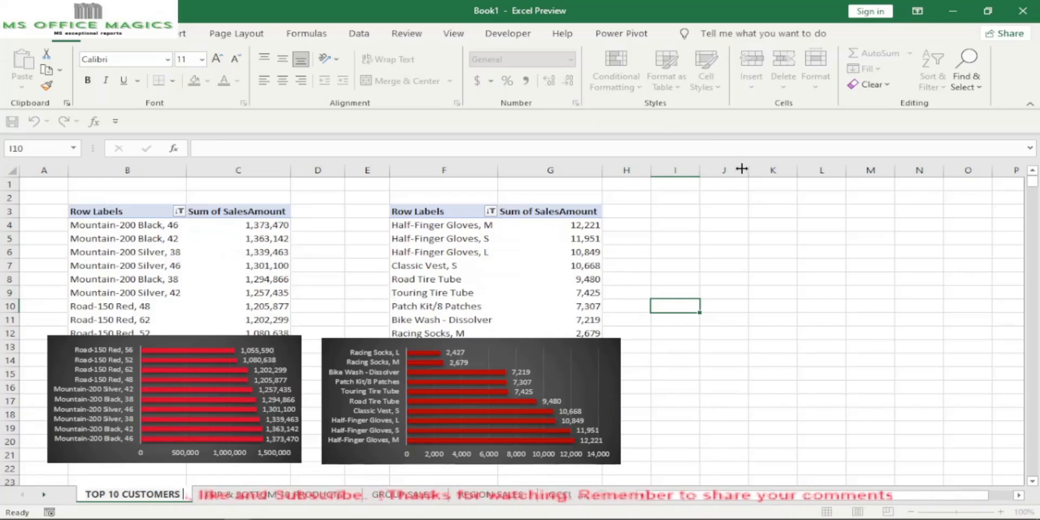
- Delete the bottom 10 chart and its PivotTable in F3:G14 from the TOP 10 CUSTOMERS sheet
left_click(595, 375)
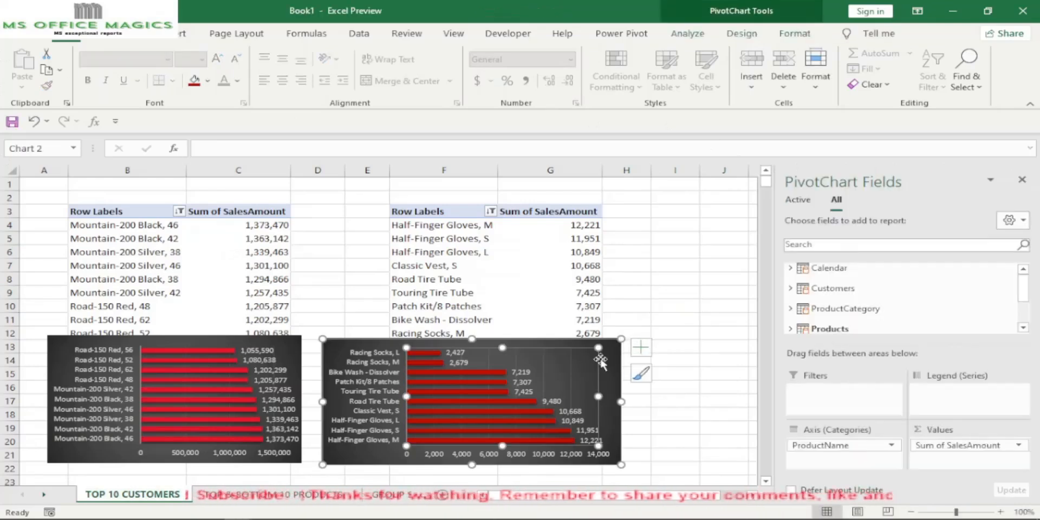
key("Delete")
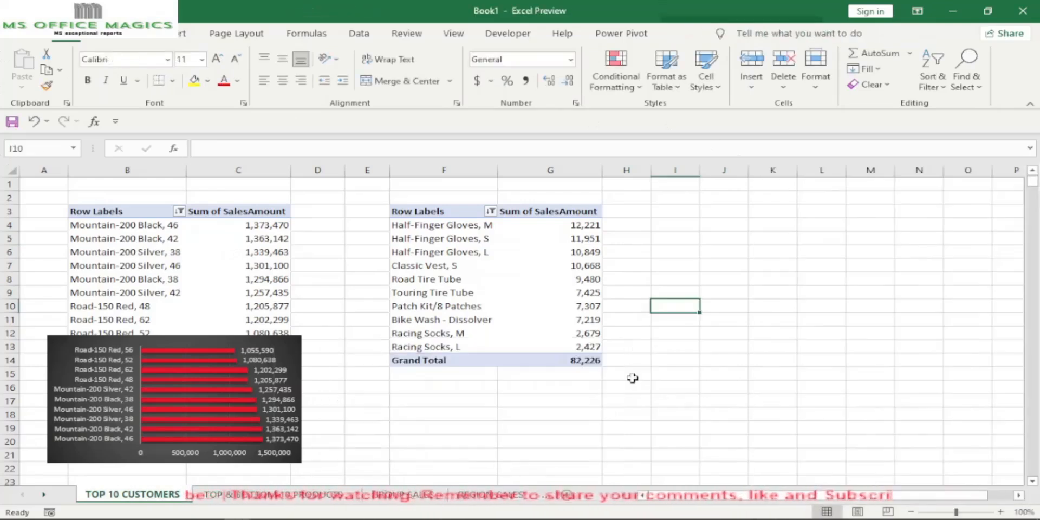
left_click(578, 307)
left_click_drag(429, 210, 570, 362)
key("Delete")
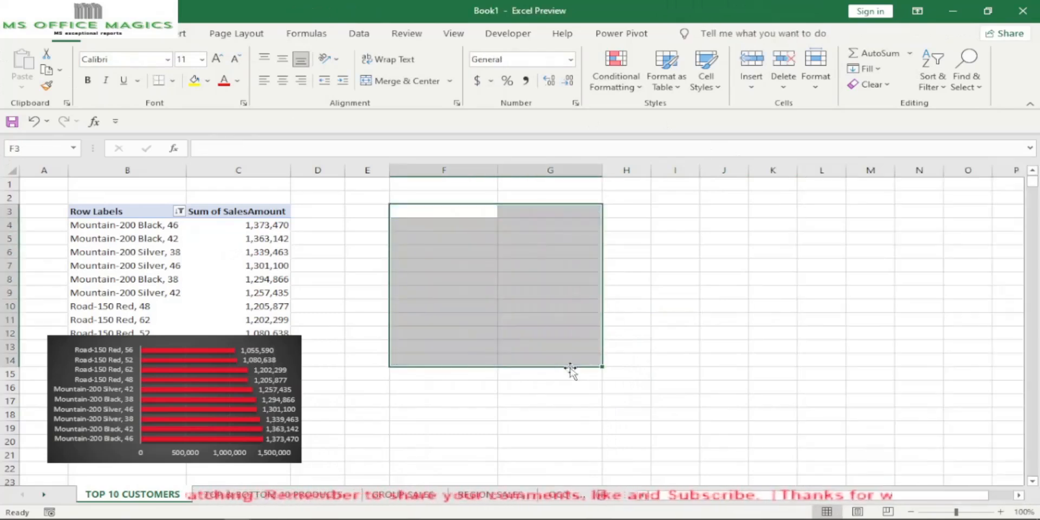
left_click(522, 400)
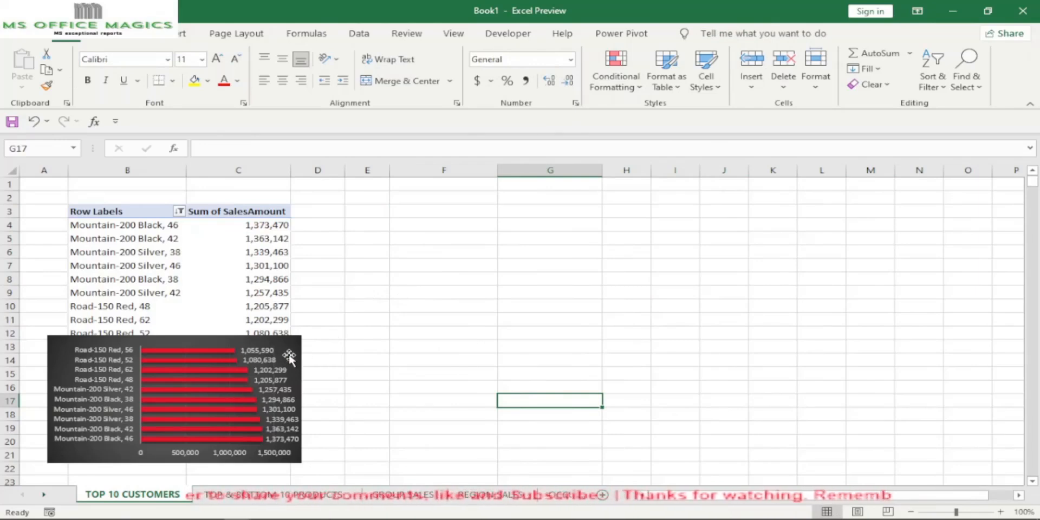
- Move the remaining chart beside its PivotTable and remove the ProductName field from the table's rows
left_click_drag(293, 358, 536, 265)
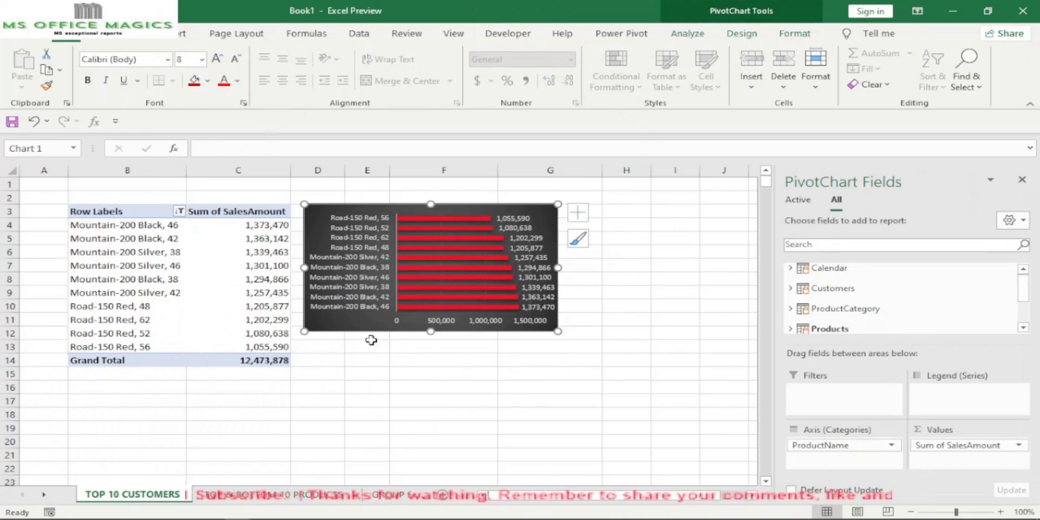
left_click(208, 275)
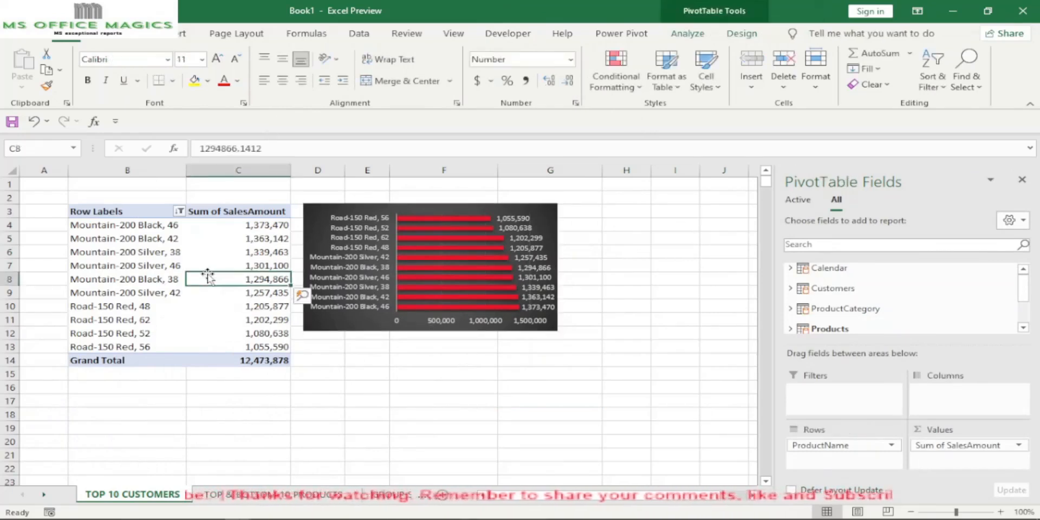
left_click(190, 318)
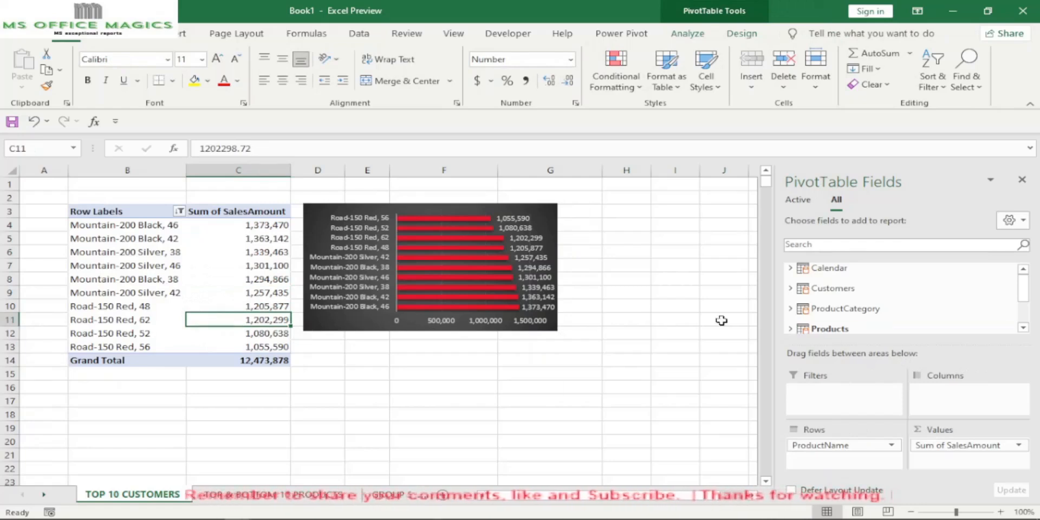
left_click(852, 445)
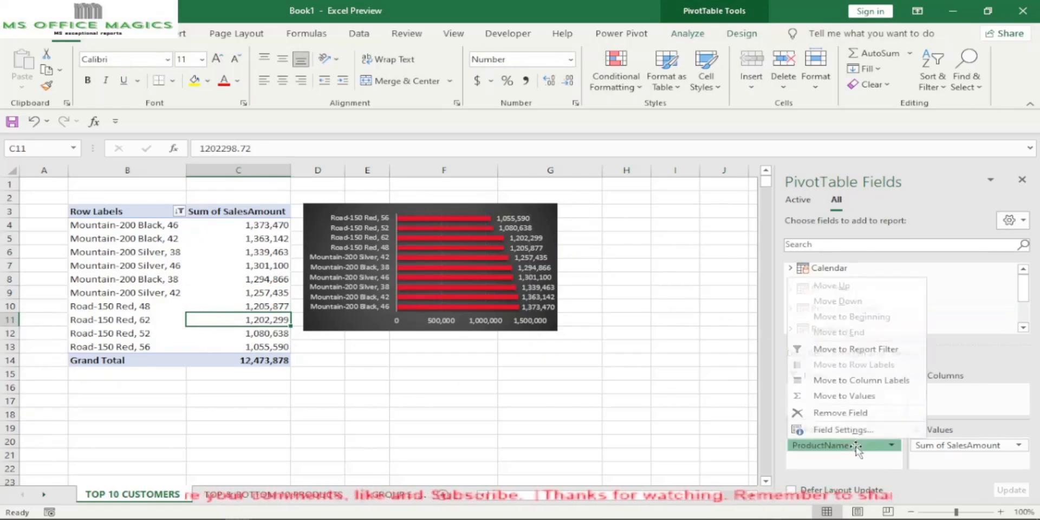
left_click(829, 413)
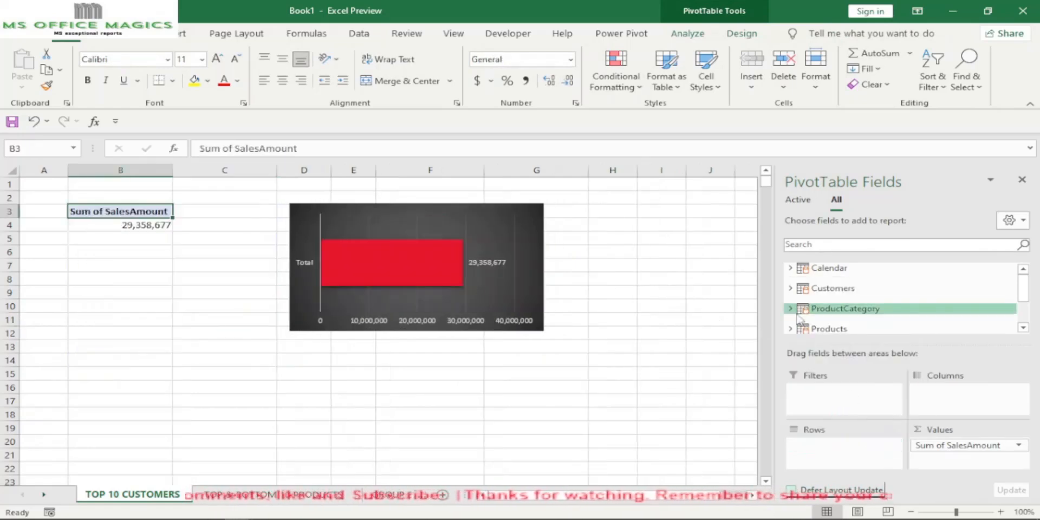
- Add the Name field from the Customers table to the PivotTable's rows
left_click(798, 292)
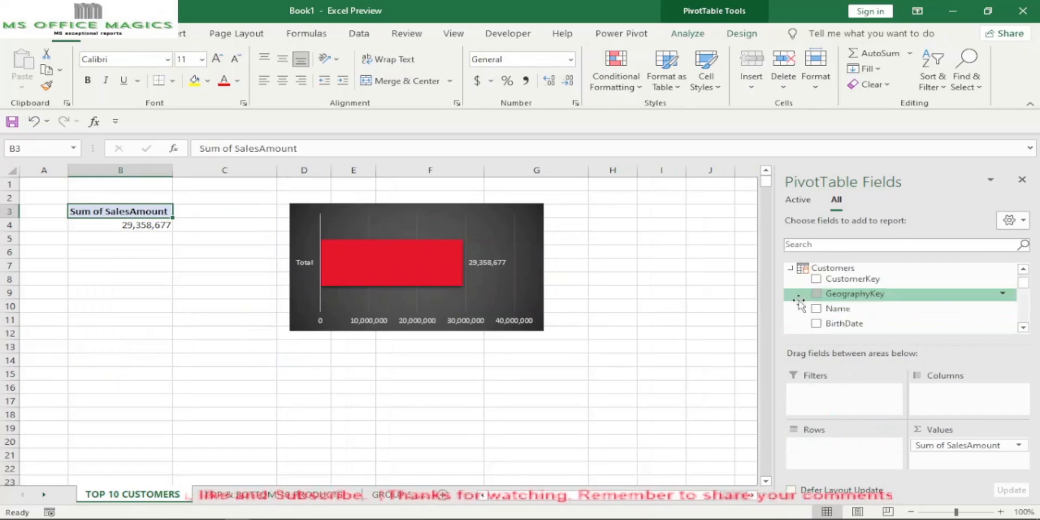
left_click_drag(837, 308, 841, 453)
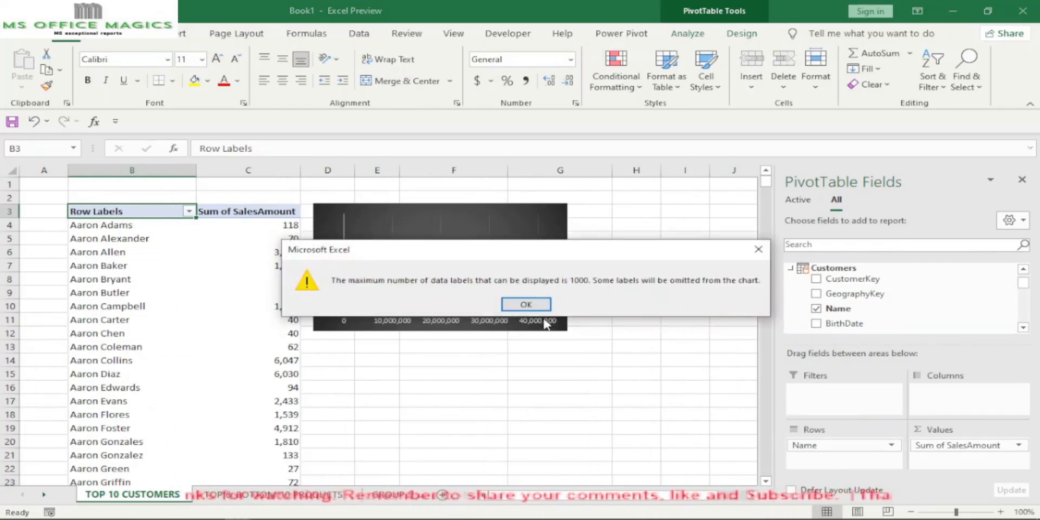
left_click(534, 305)
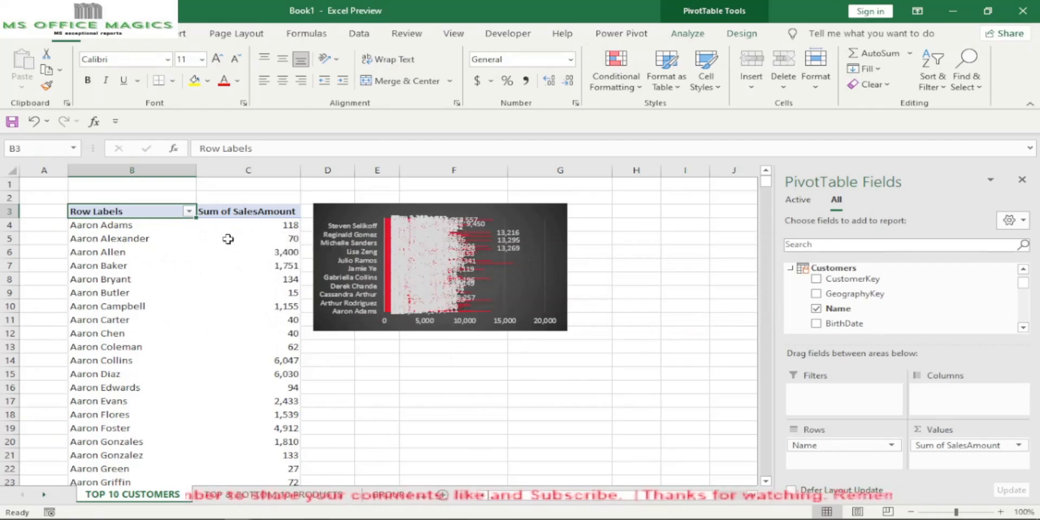
- Sort the customer PivotTable by Sum of SalesAmount from largest to smallest
left_click(278, 239)
right_click(278, 241)
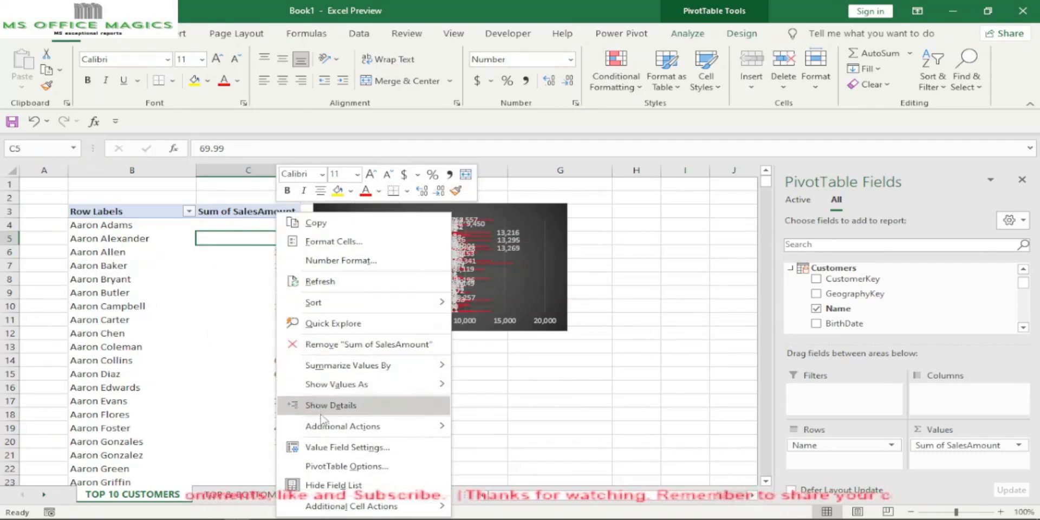
mouse_move(334, 306)
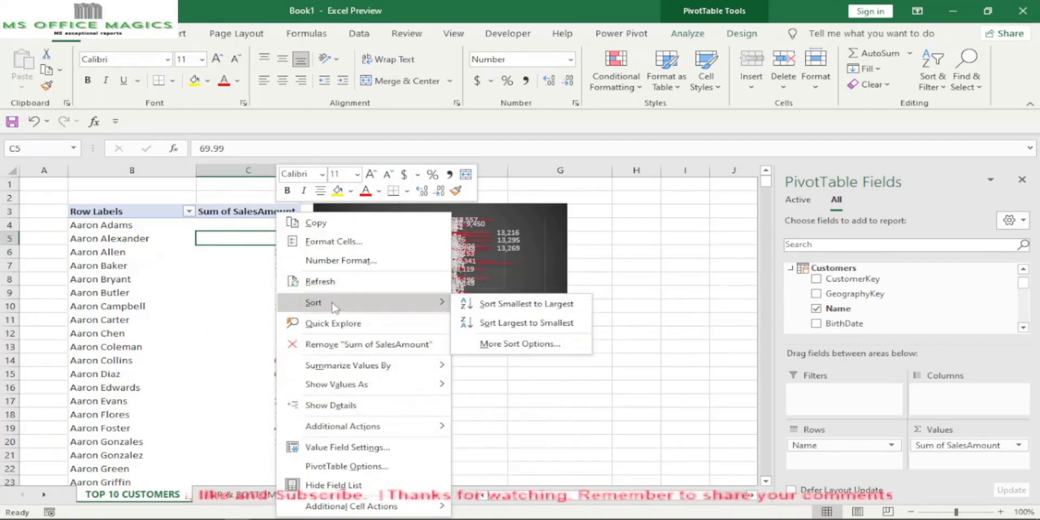
left_click(507, 323)
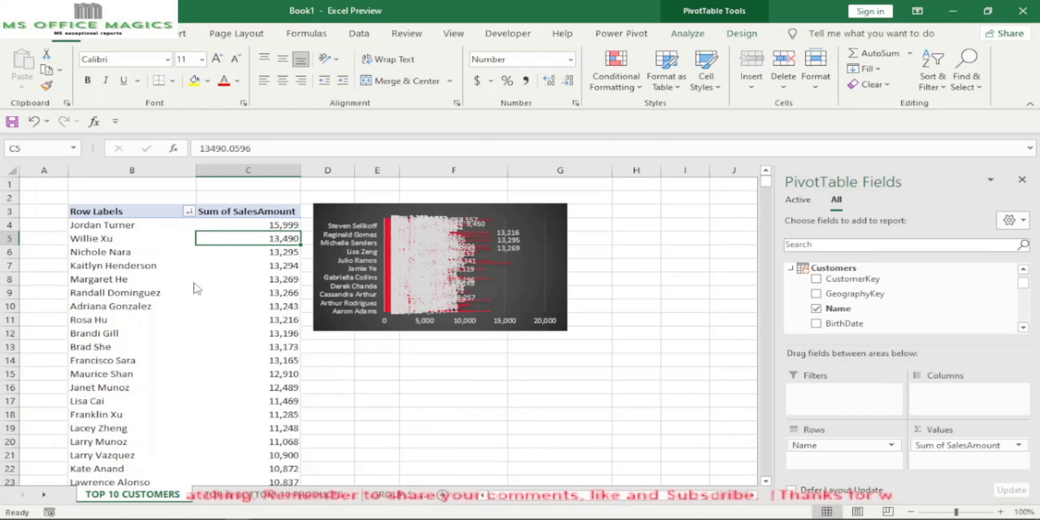
- Filter the customer names to the top 10 items by Sum of SalesAmount
left_click(188, 211)
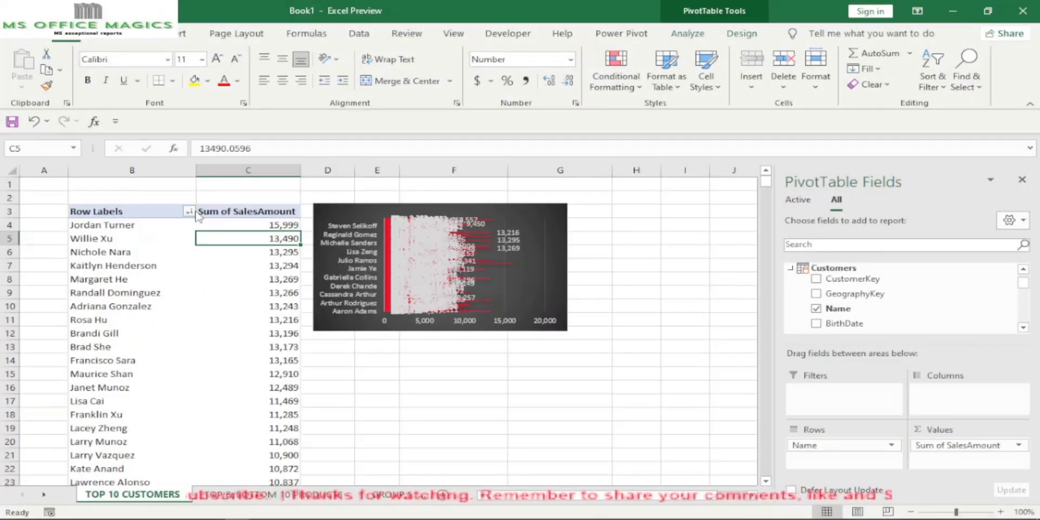
left_click(189, 212)
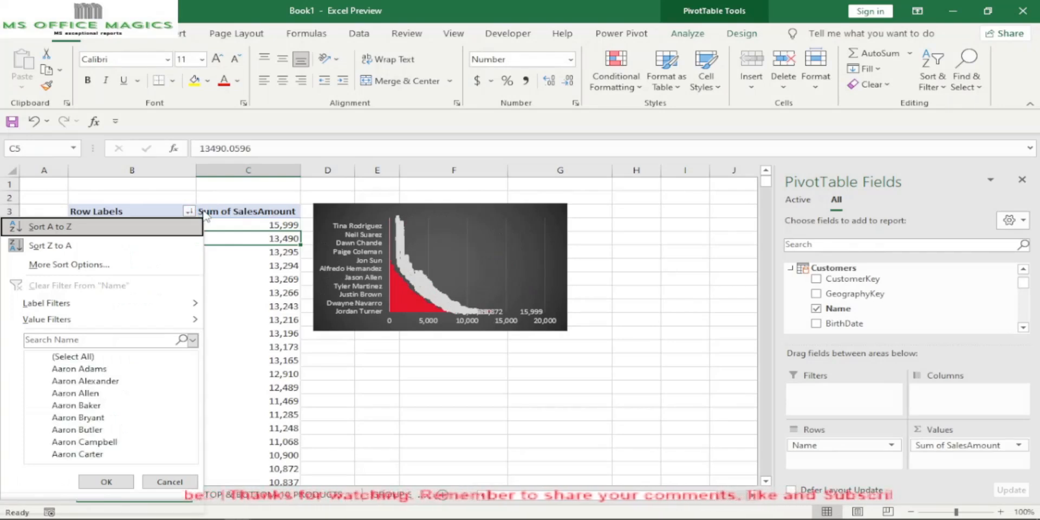
mouse_move(102, 324)
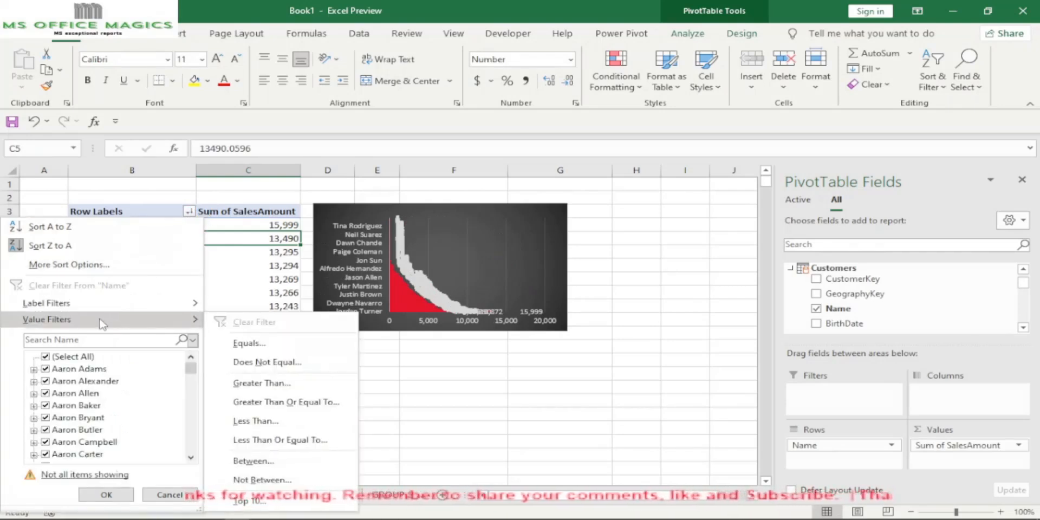
left_click(259, 501)
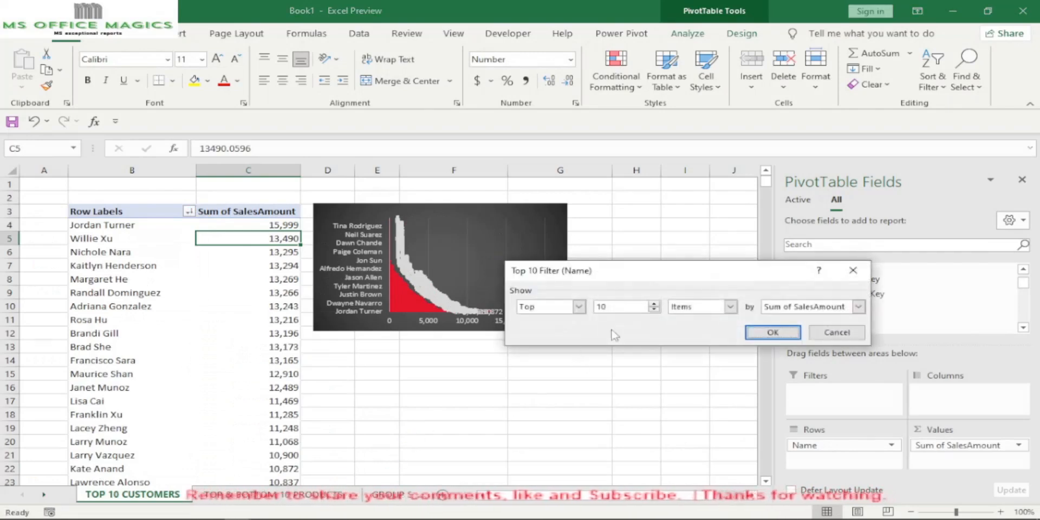
left_click(772, 338)
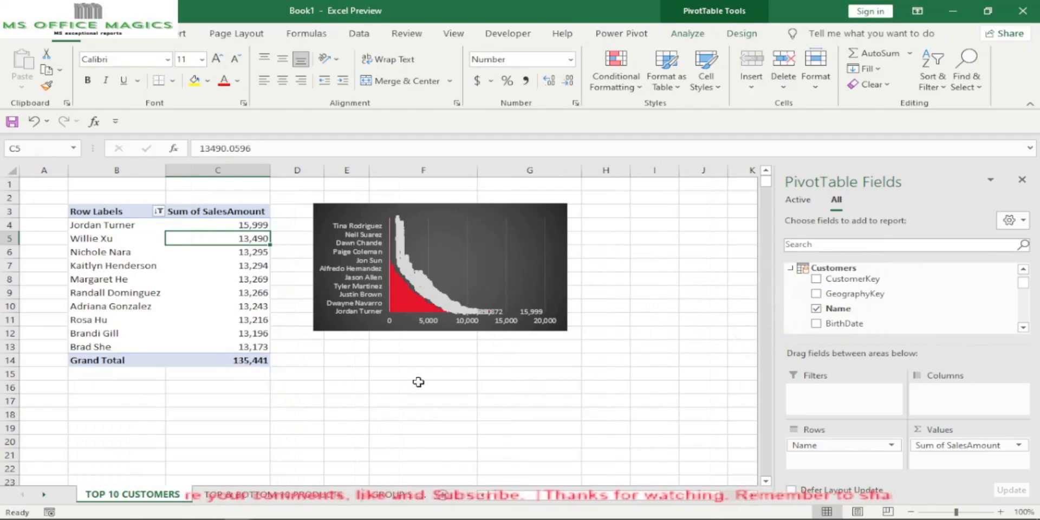
left_click(531, 398)
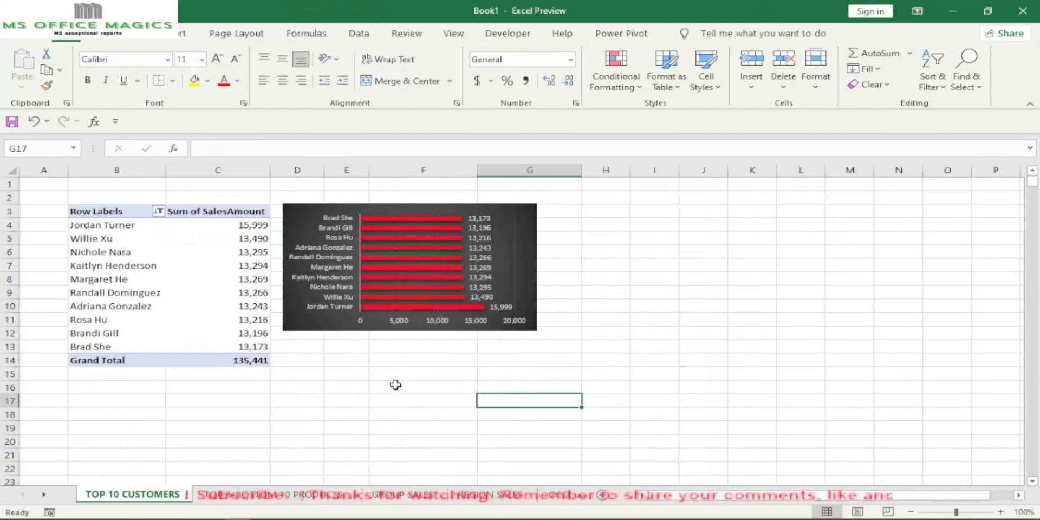
left_click(358, 401)
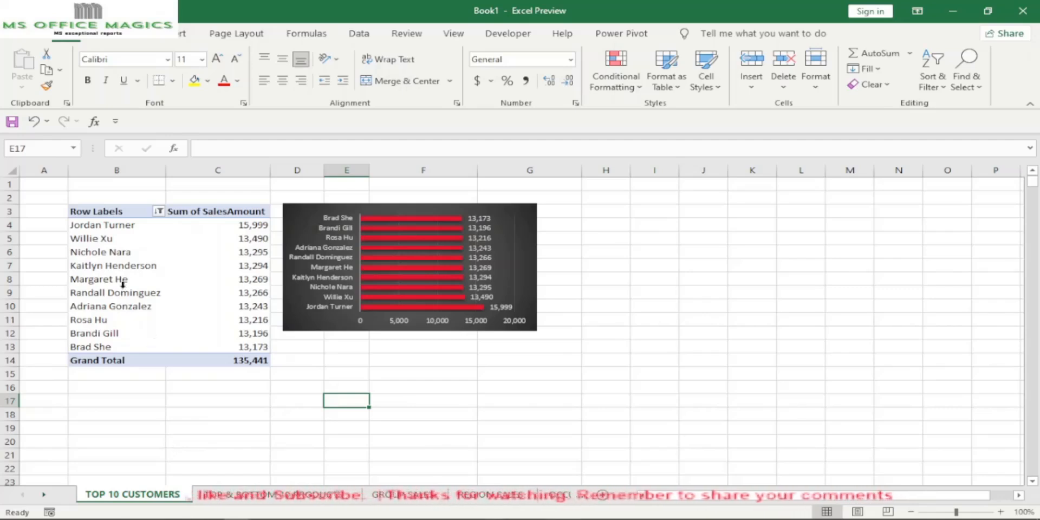
- Start inserting slicers for the customer PivotTable and select the Date (Year) field of the Calendar table
left_click(135, 275)
left_click(187, 279)
left_click(135, 267)
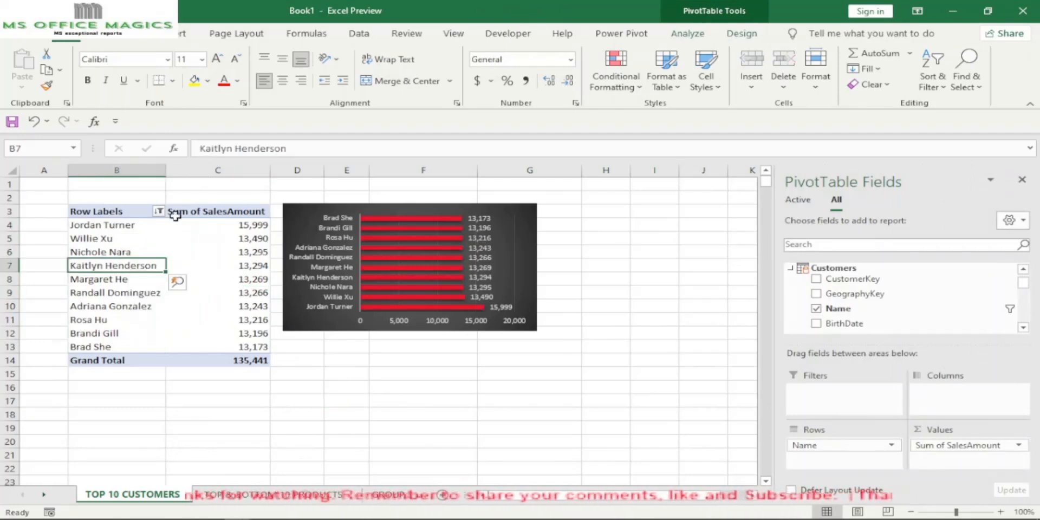
left_click(182, 34)
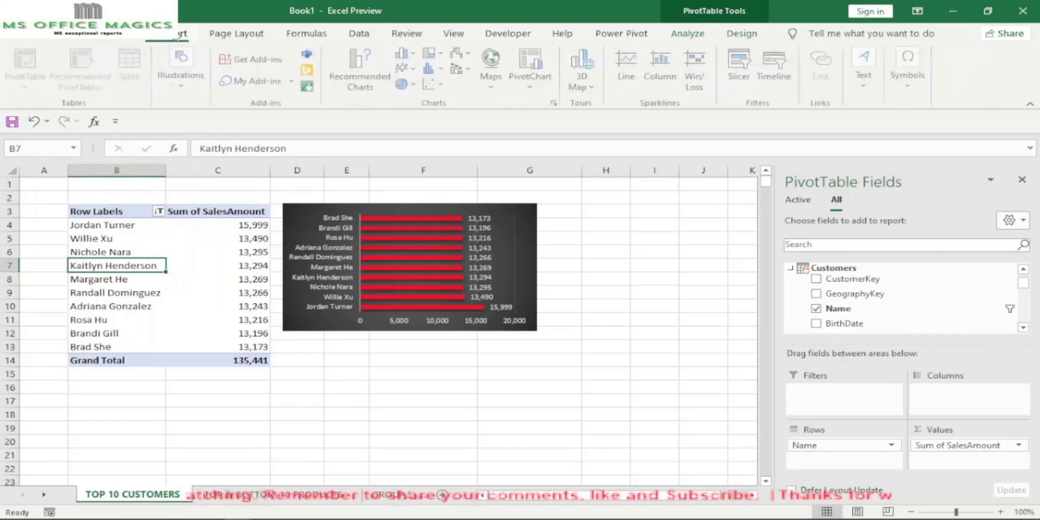
left_click(743, 64)
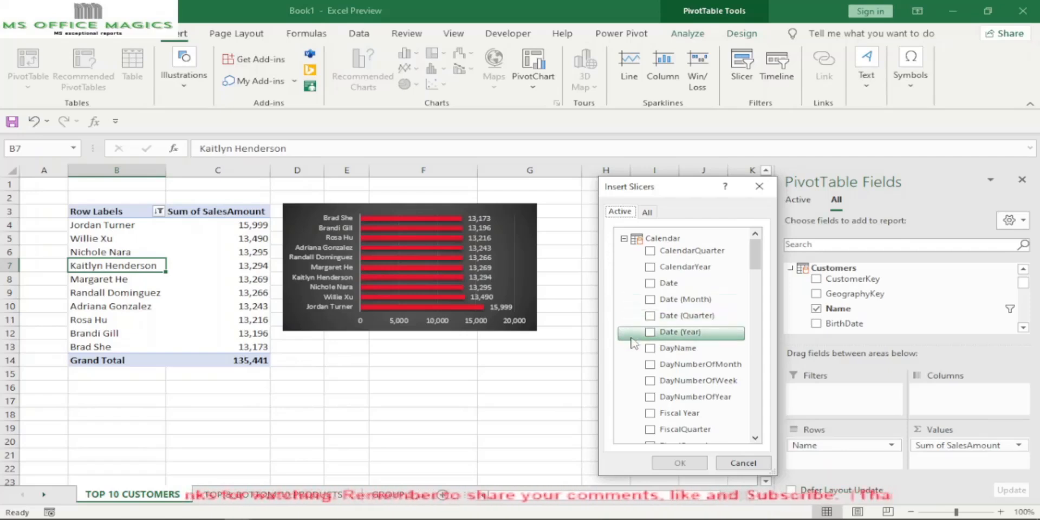
left_click(652, 304)
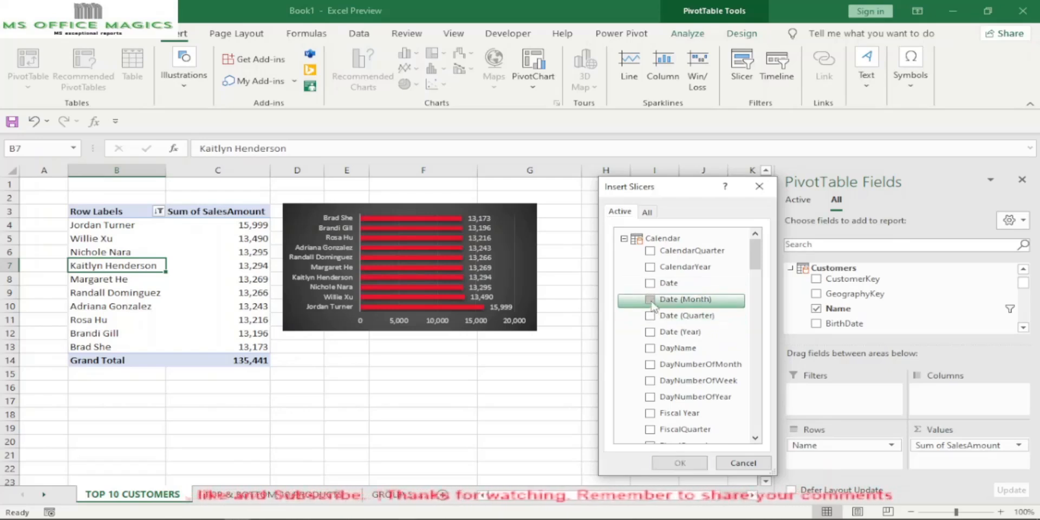
left_click(651, 331)
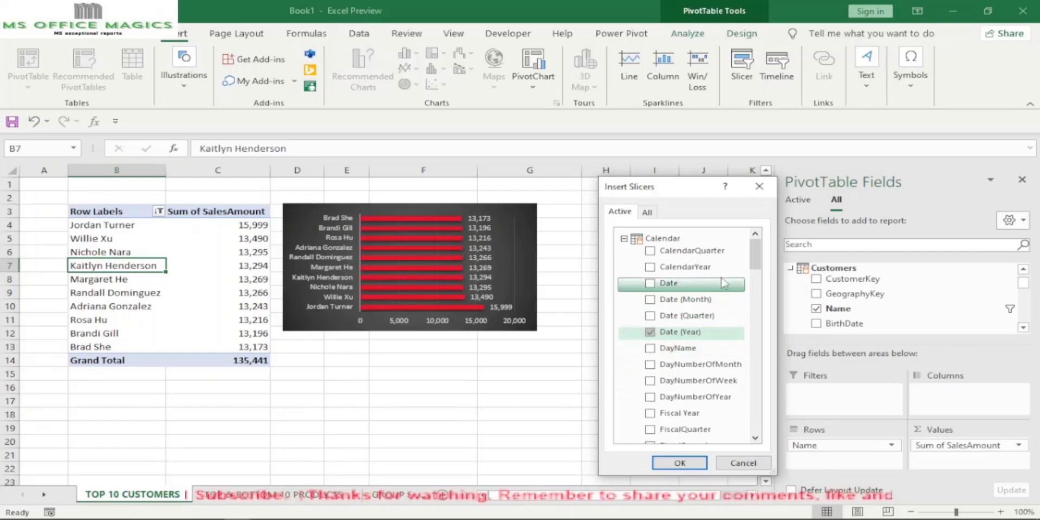
- Select Status from the Customers table and Class from the Products table as further slicer fields
left_click(624, 239)
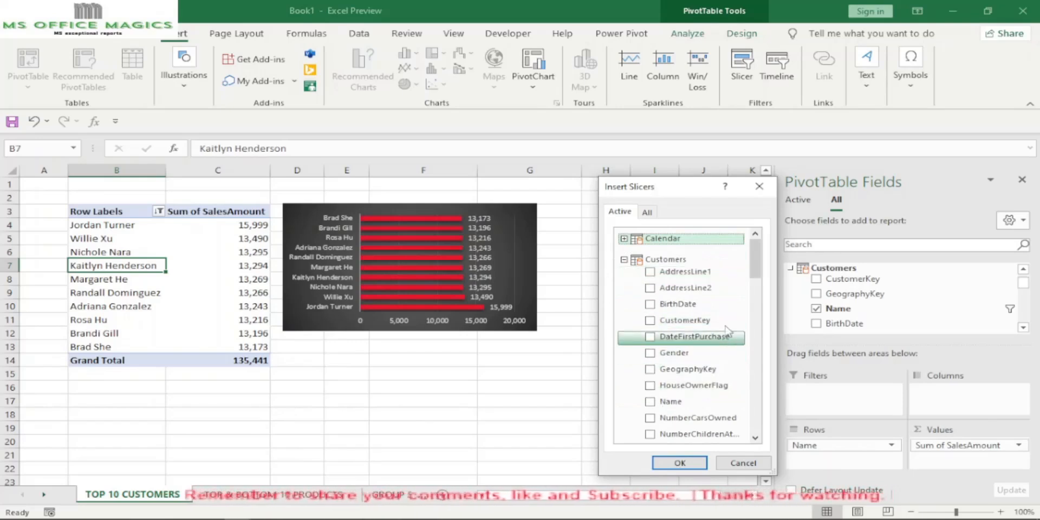
left_click_drag(757, 278, 757, 305)
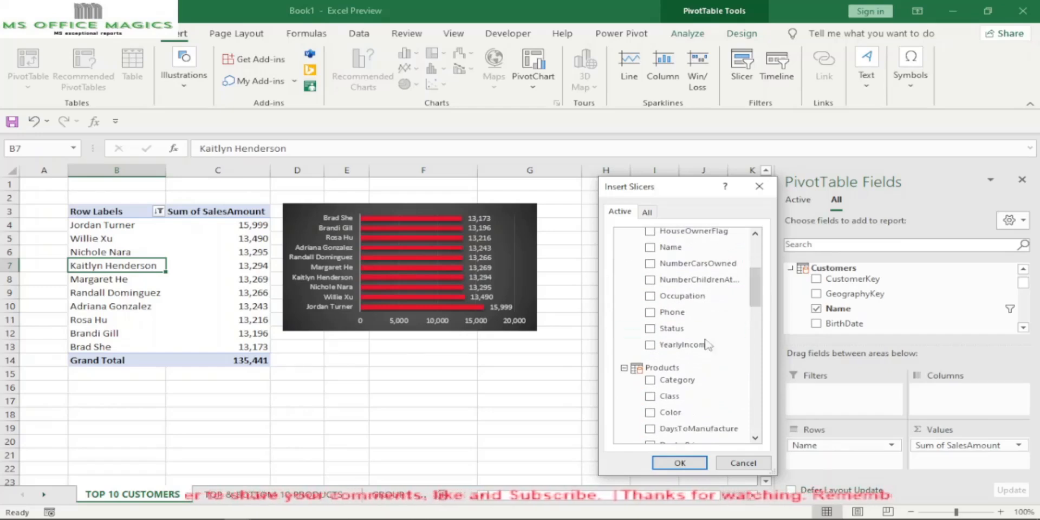
left_click(649, 330)
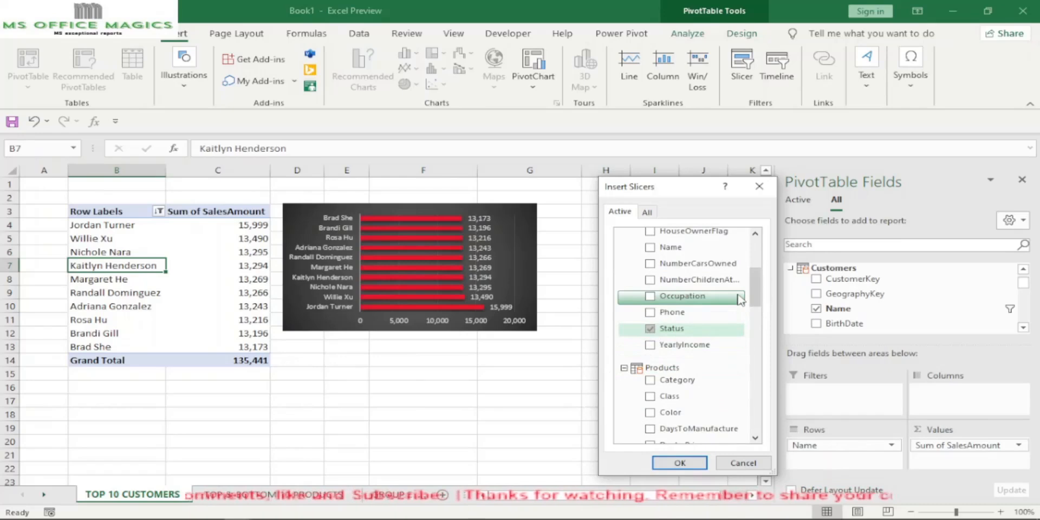
scroll(741, 300, "up", 1)
scroll(741, 300, "up", 2)
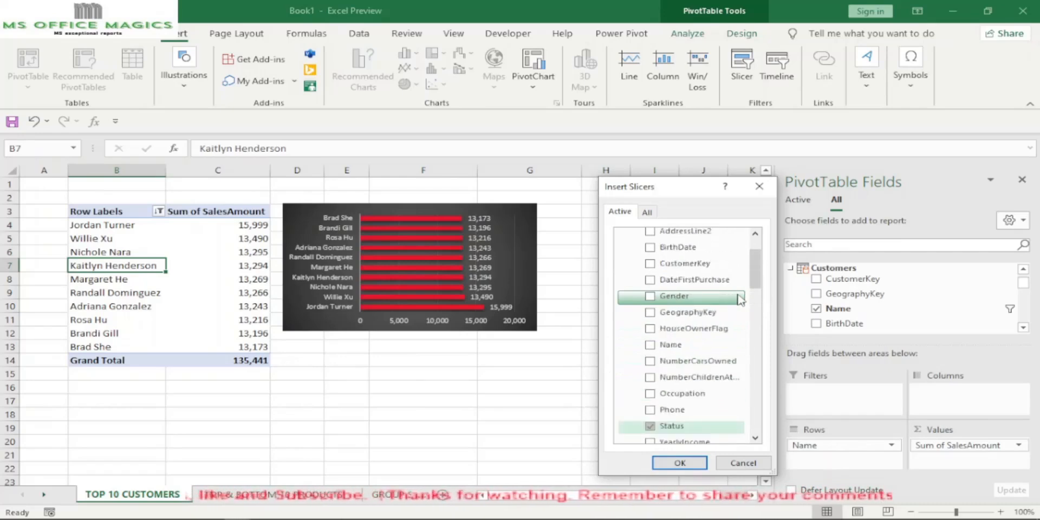
scroll(740, 299, "up", 2)
left_click(624, 259)
left_click(624, 280)
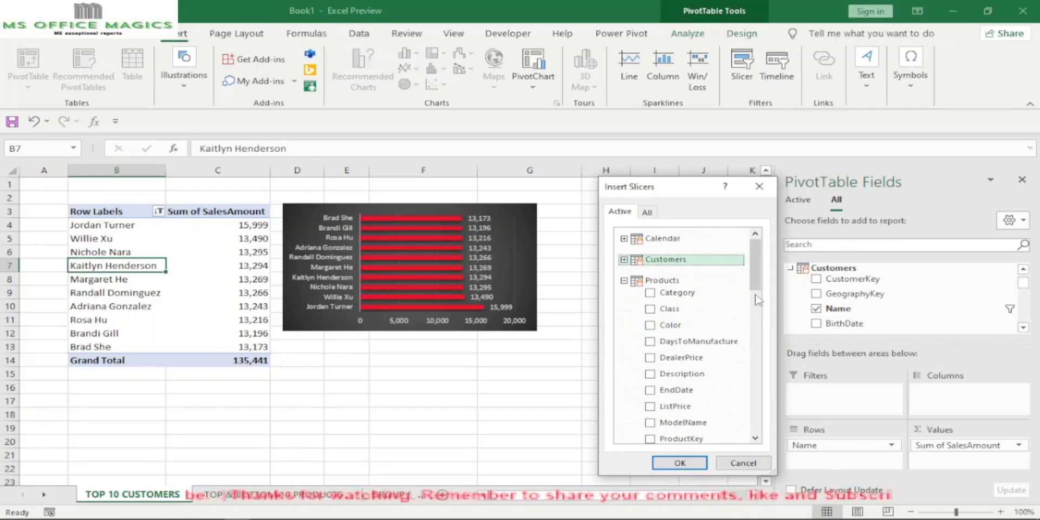
left_click(651, 309)
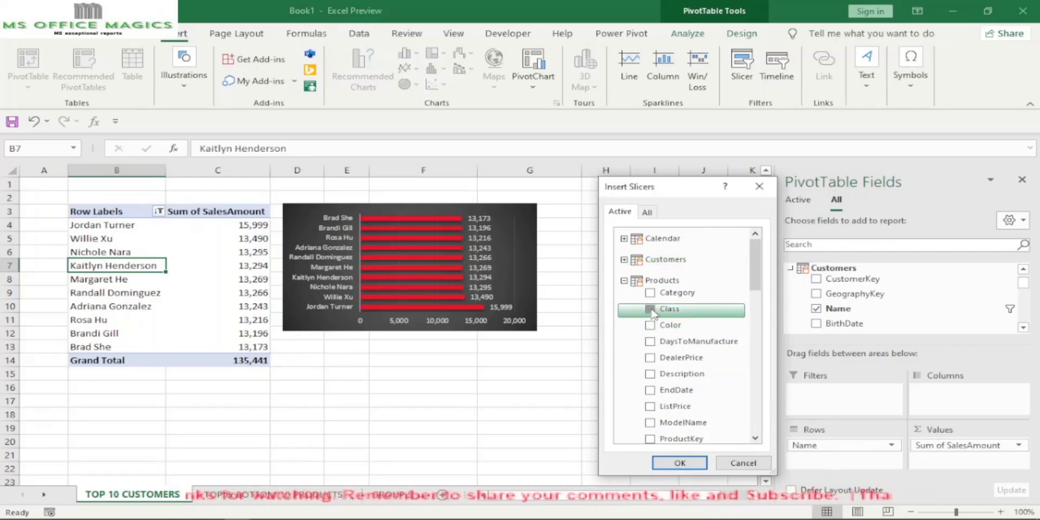
- Select Country from the Territory table and insert the slicers for all chosen fields
left_click(624, 281)
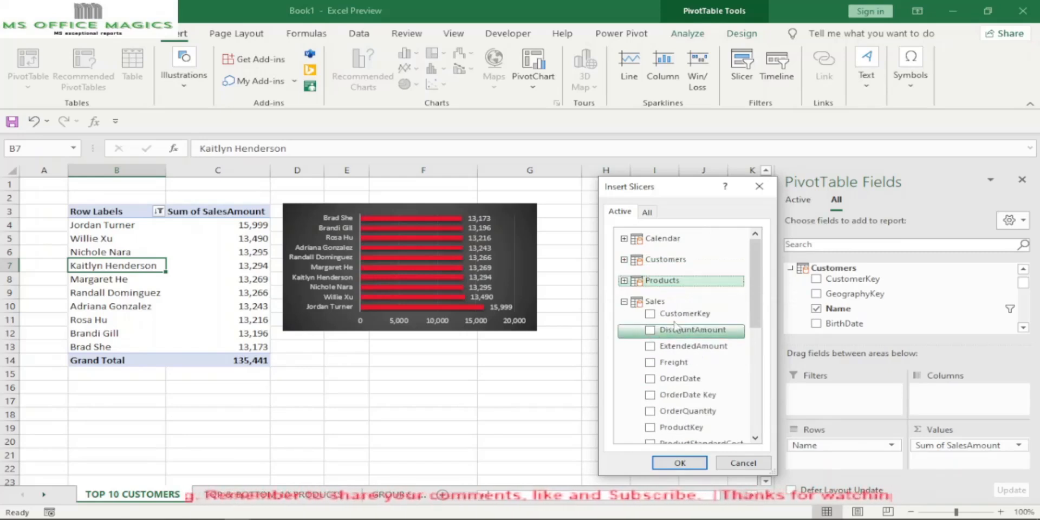
left_click(624, 301)
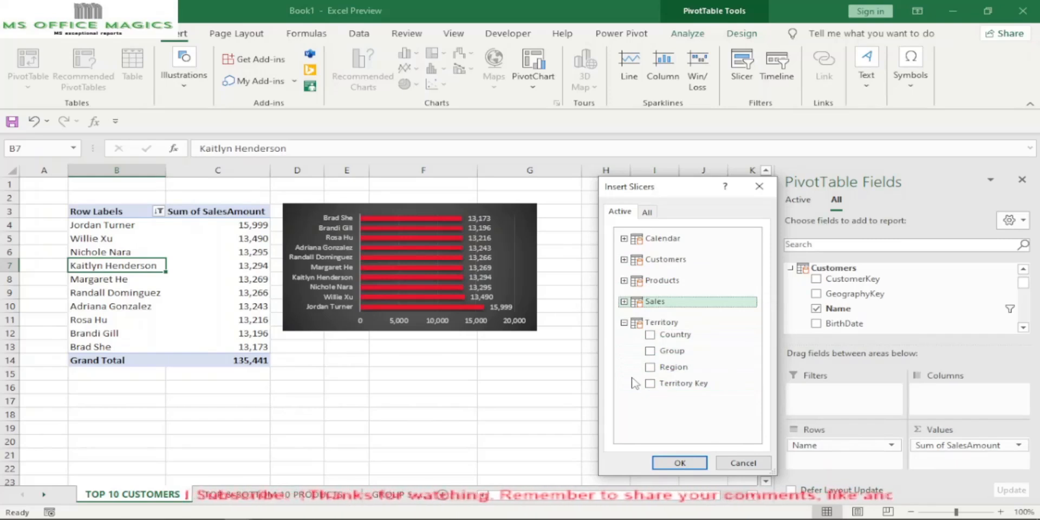
left_click(654, 337)
left_click(679, 463)
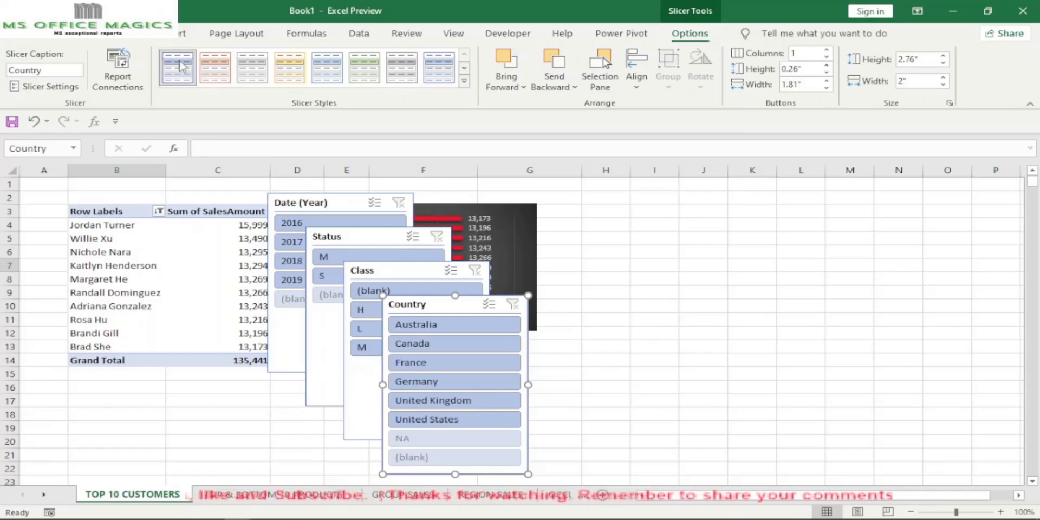
- Duplicate the Light Blue, Slicer Style Light 1 slicer style and name the copy MODIFIED
left_click(465, 68)
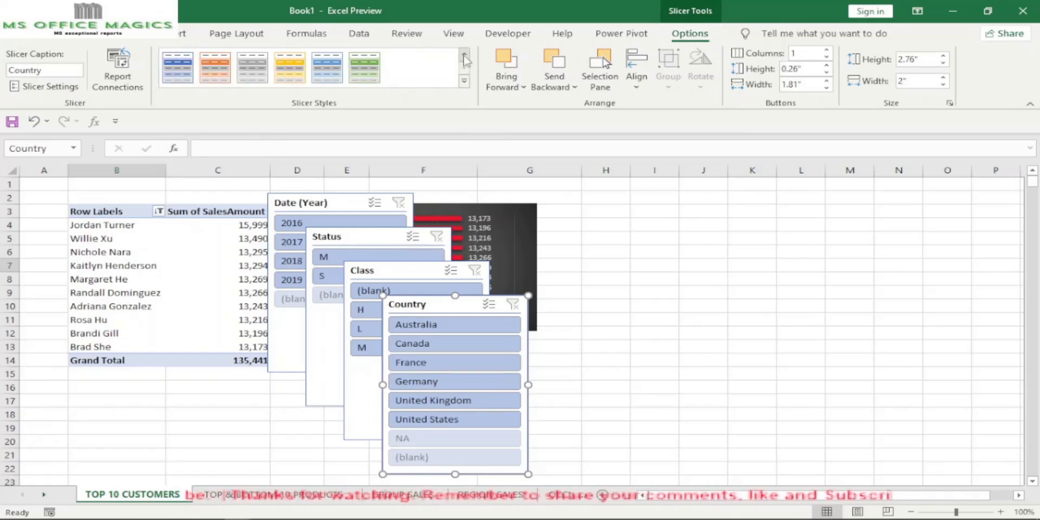
left_click(464, 71)
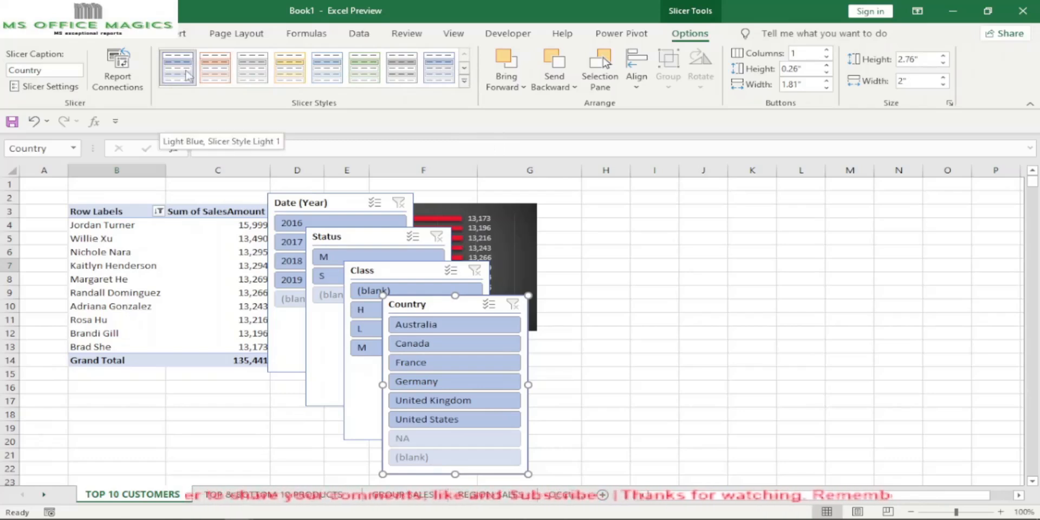
right_click(188, 75)
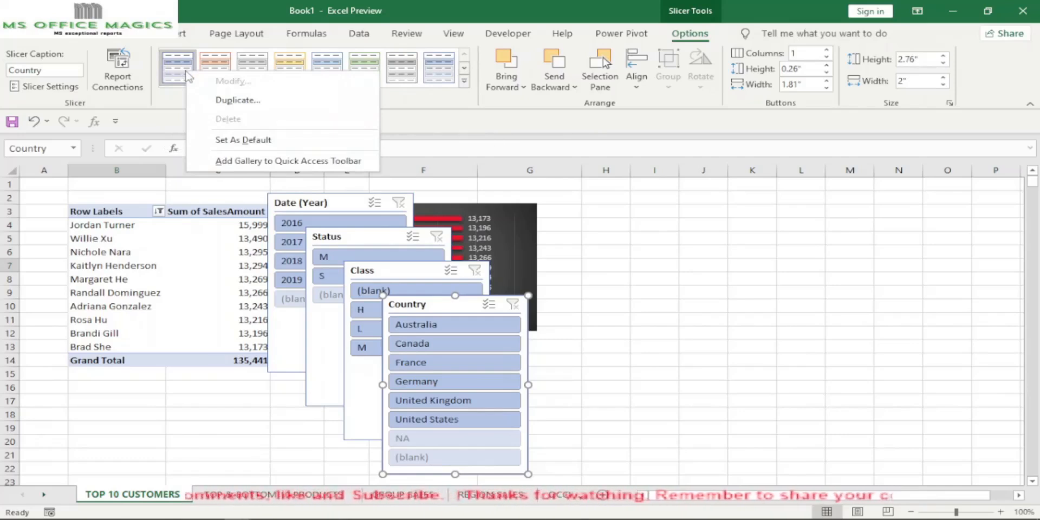
left_click(233, 102)
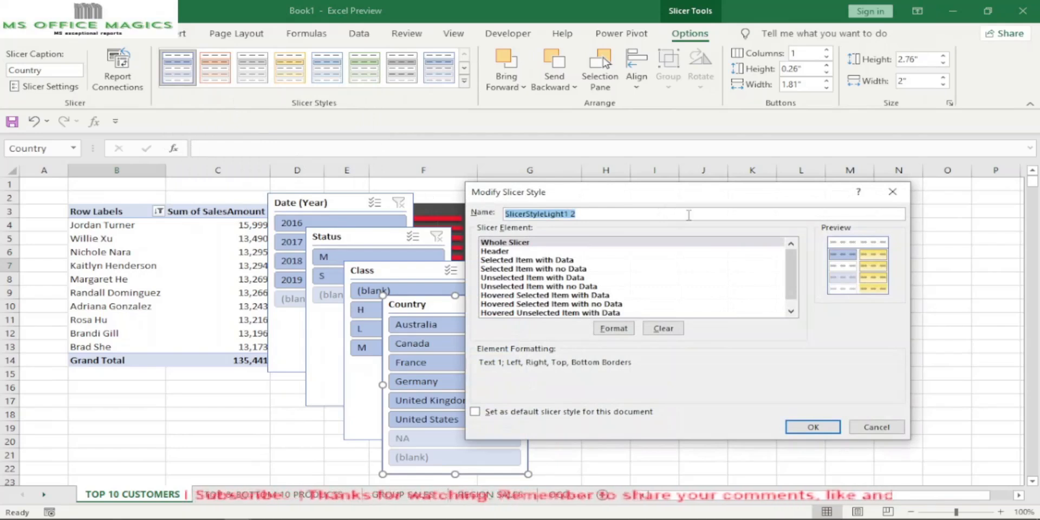
type("MODIFIED")
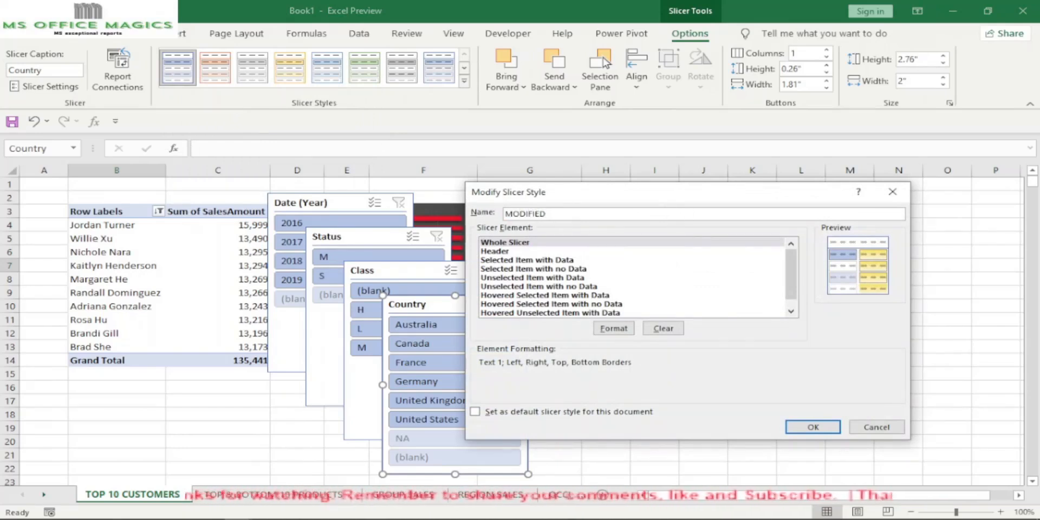
- Format the Header element of the MODIFIED slicer style with Arial, Bold, size 10
left_click(501, 251)
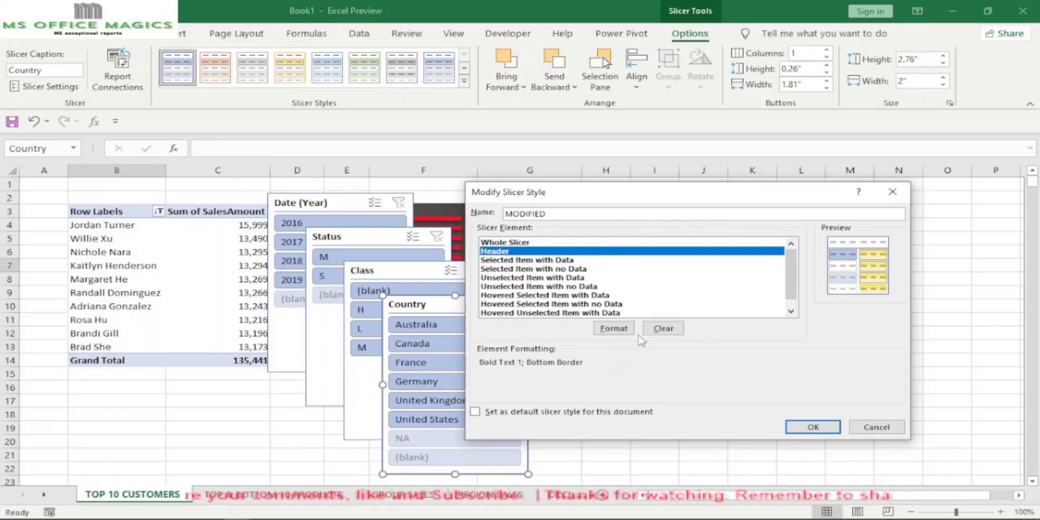
left_click(622, 330)
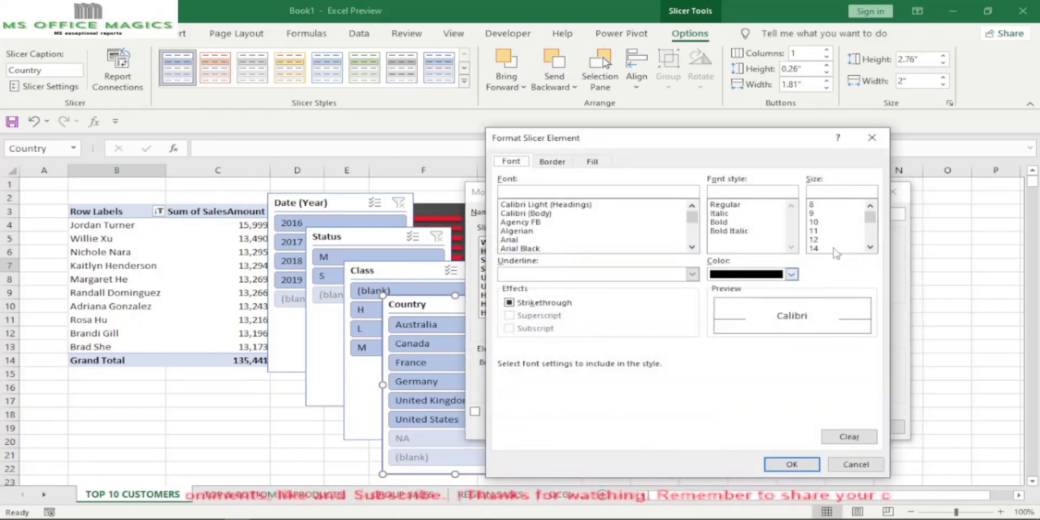
left_click(818, 222)
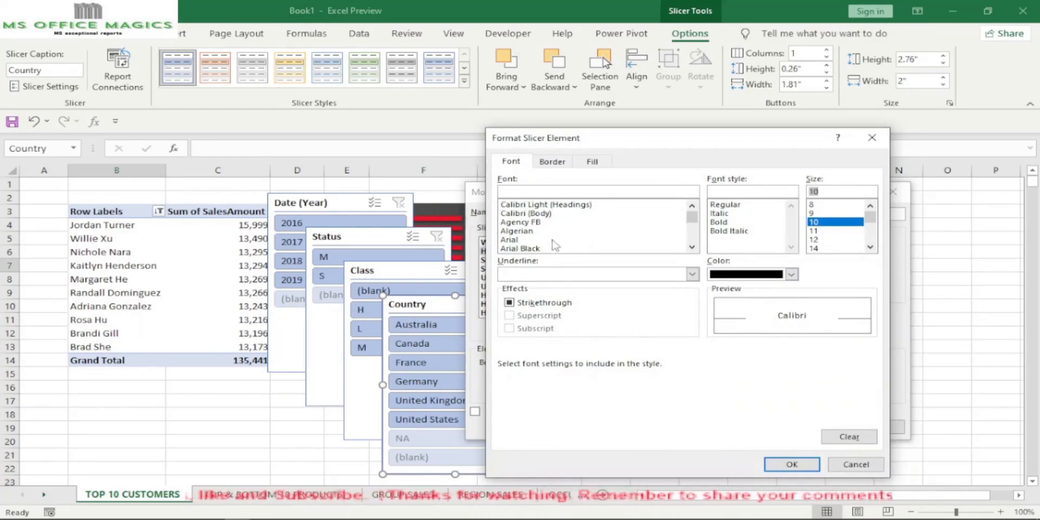
left_click(513, 240)
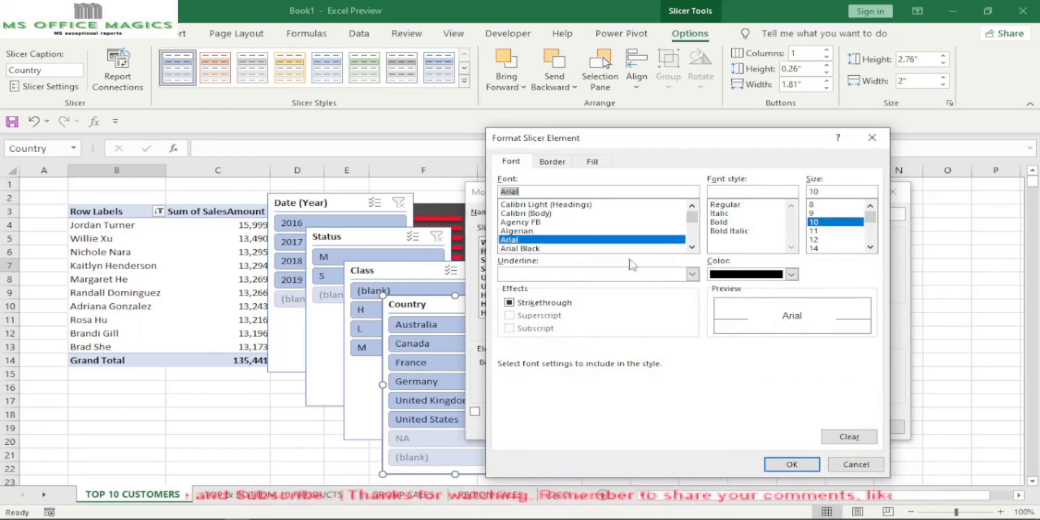
left_click(720, 223)
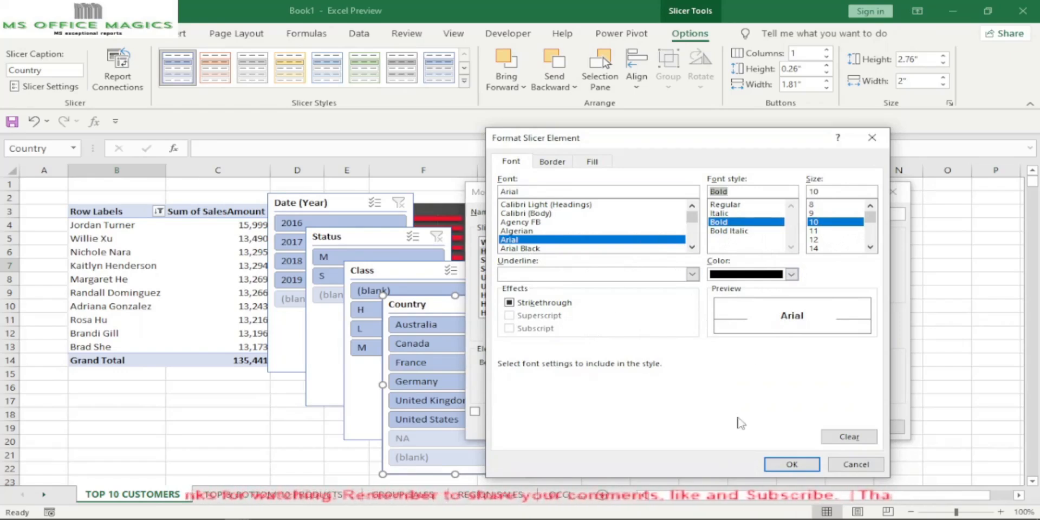
left_click(791, 465)
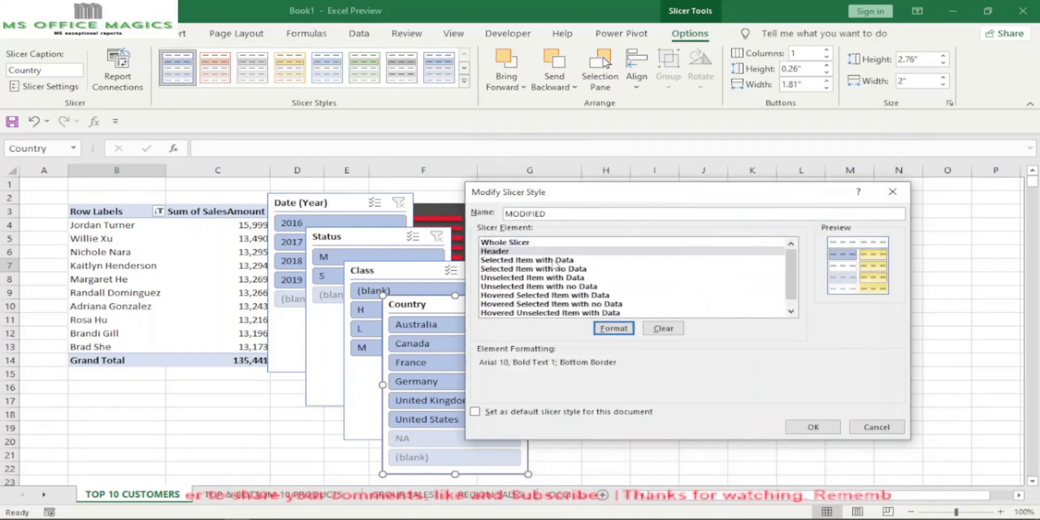
- Format the Selected Item with Data element with Arial size 8 and a light green fill
left_click(536, 260)
left_click(614, 328)
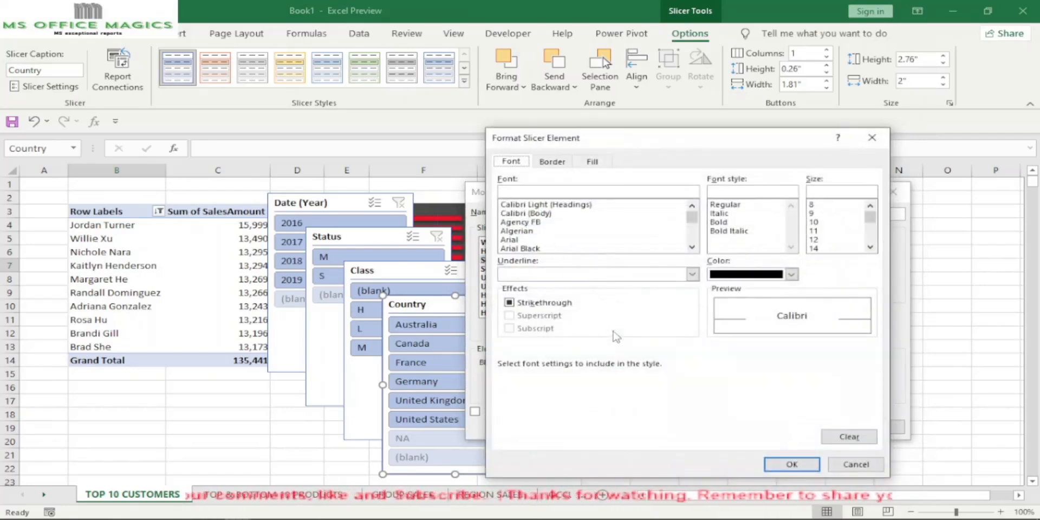
left_click(512, 239)
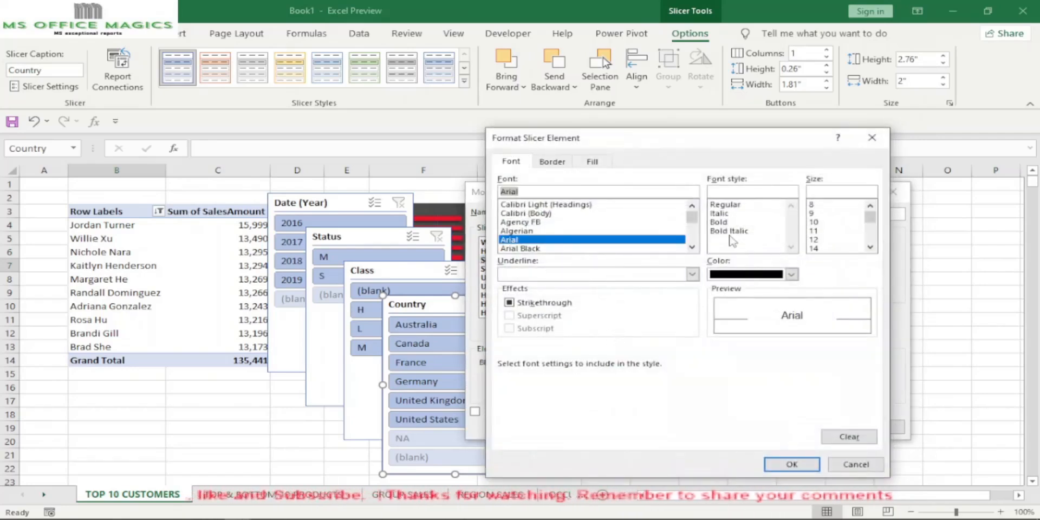
left_click(813, 205)
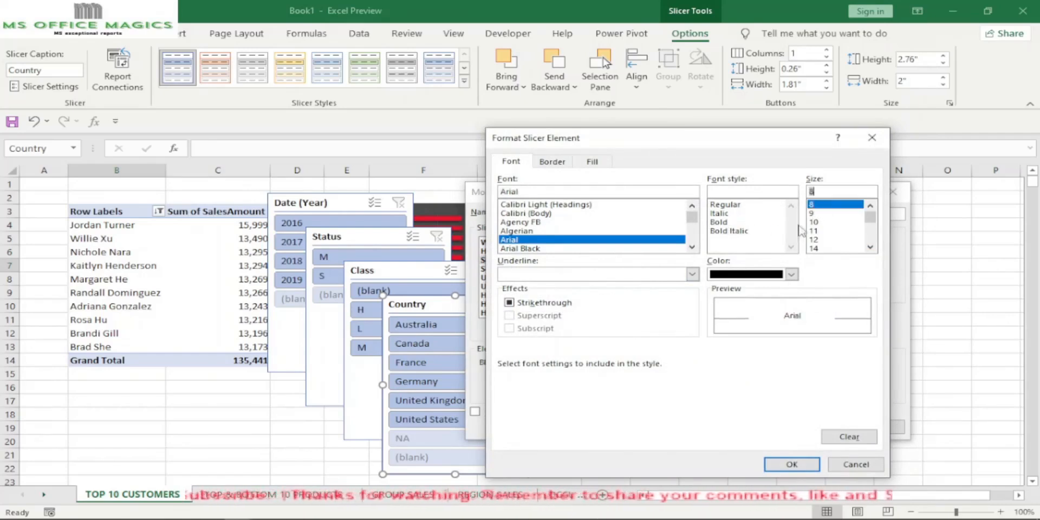
left_click(593, 163)
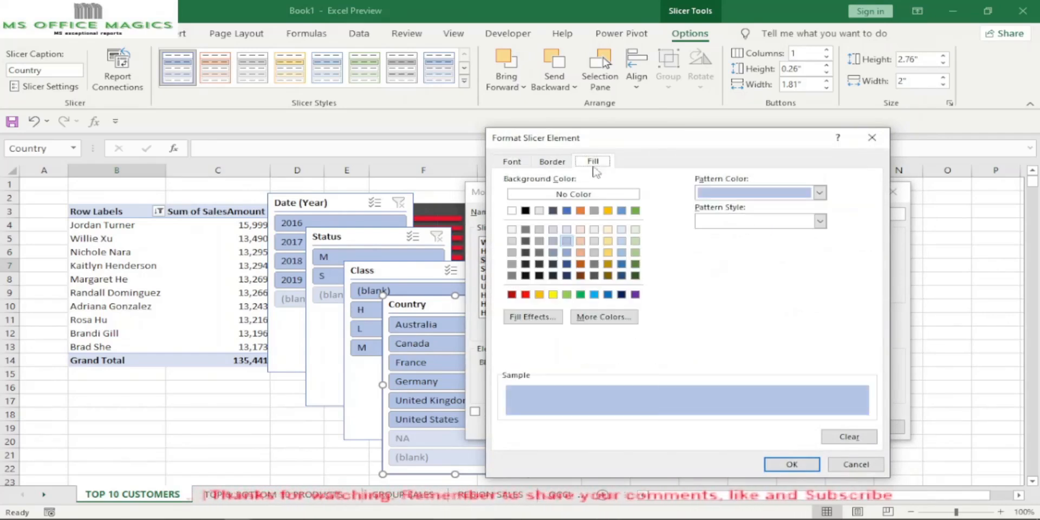
left_click(636, 241)
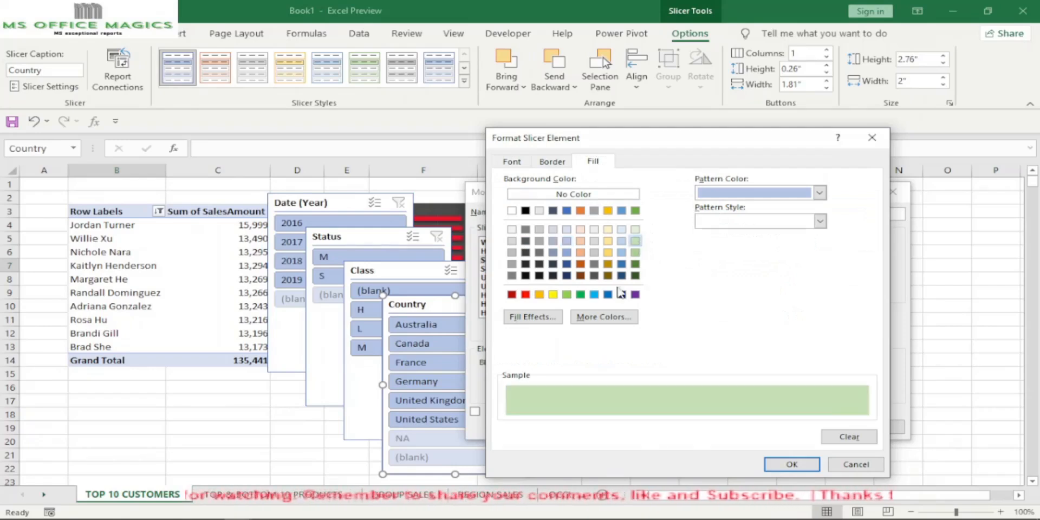
left_click(791, 464)
- Format the Selected Item with no Data element with Arial size 8 and a light green fill
left_click(514, 270)
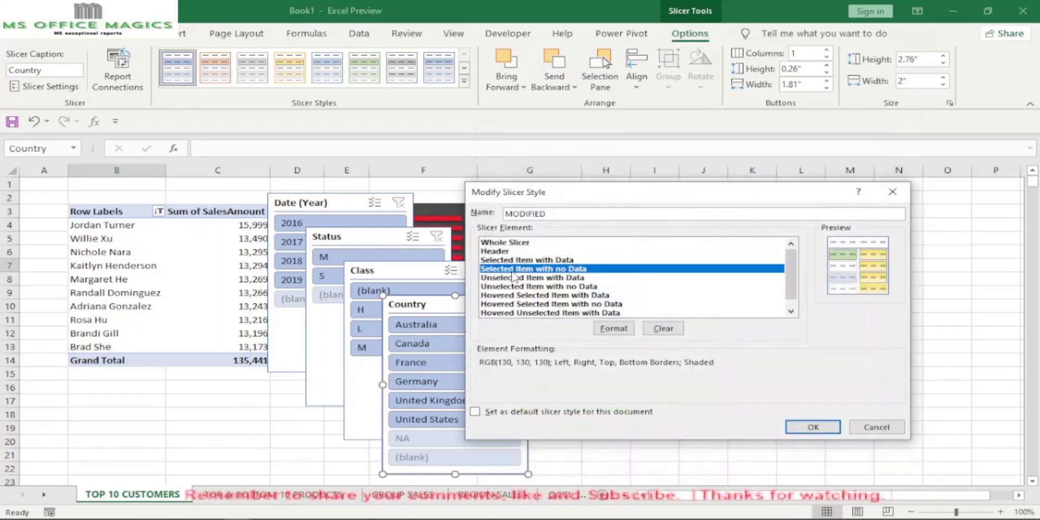
left_click(612, 327)
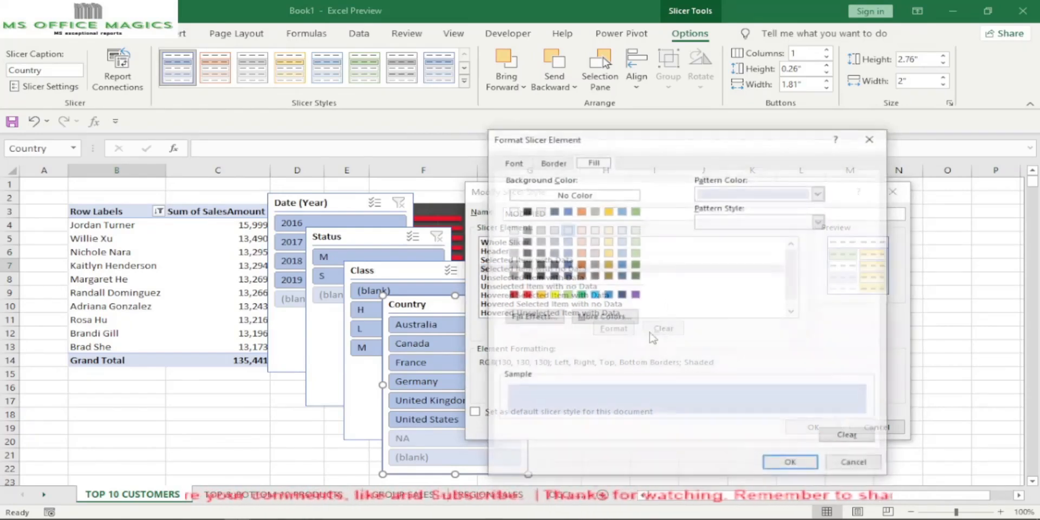
left_click(635, 241)
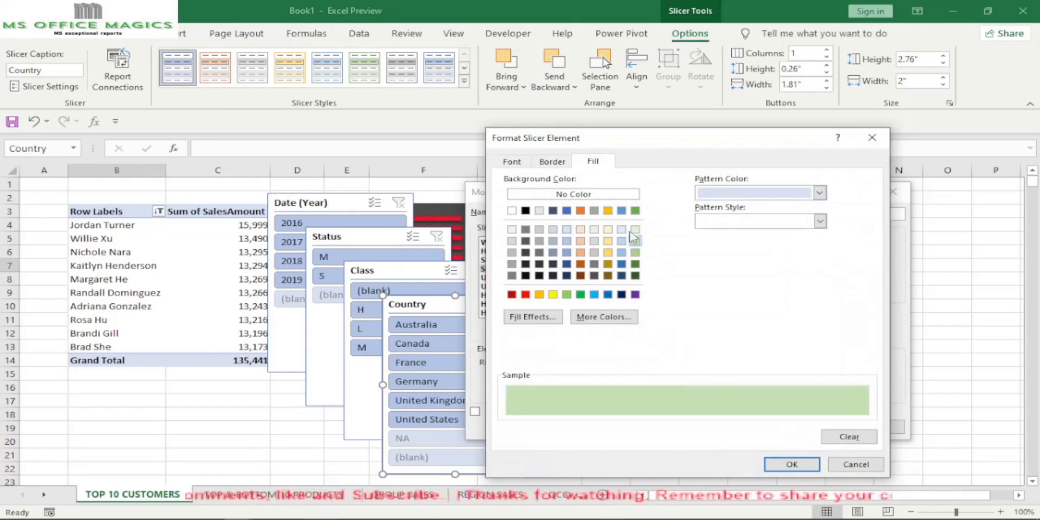
left_click(511, 162)
left_click(512, 240)
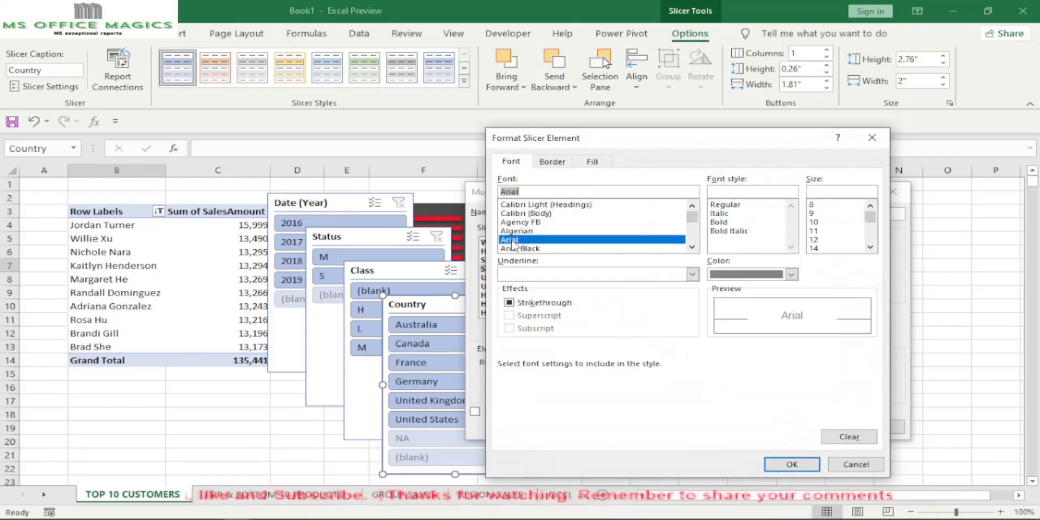
left_click(812, 205)
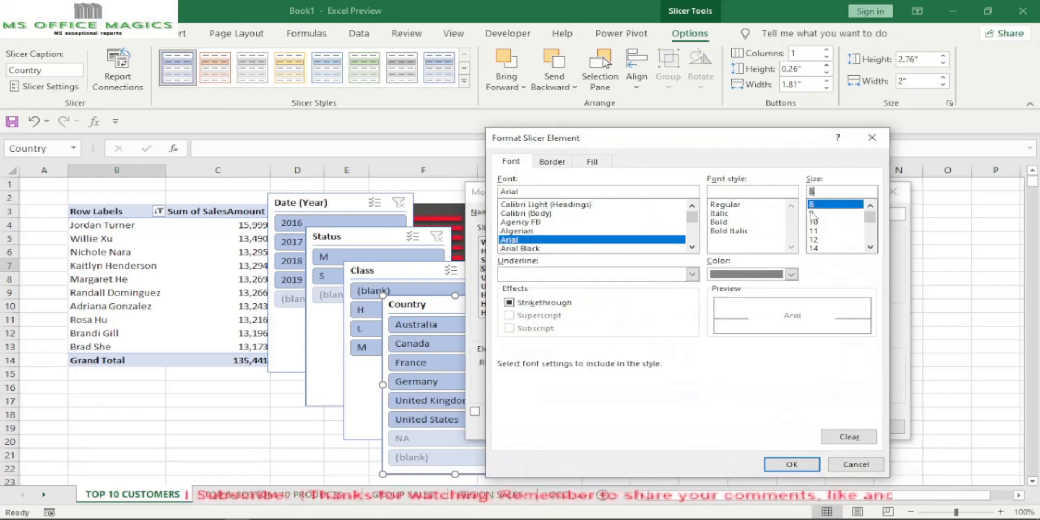
left_click(789, 465)
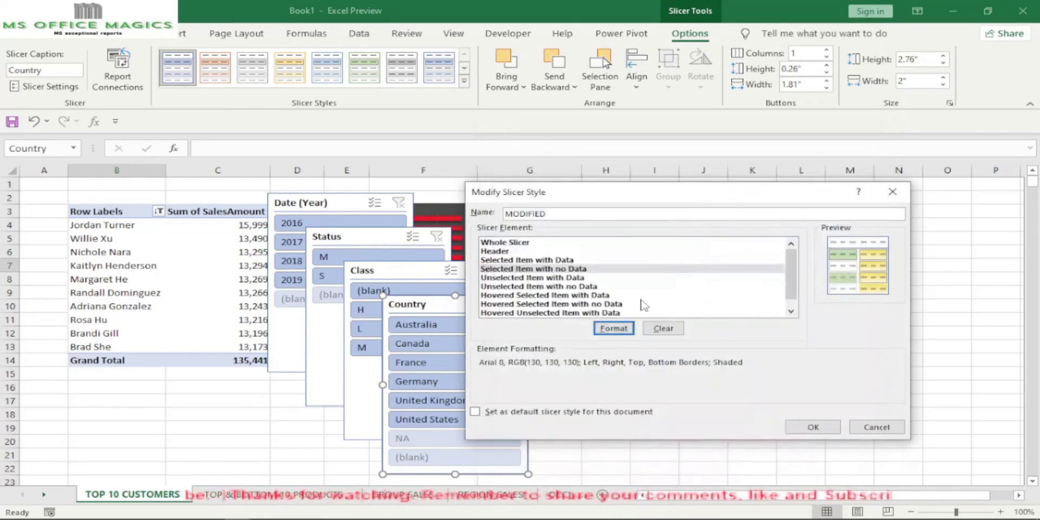
- Format the Unselected Item with Data element with Arial size 8 and a medium green fill, one shade darker than the light green
left_click(520, 277)
left_click(614, 328)
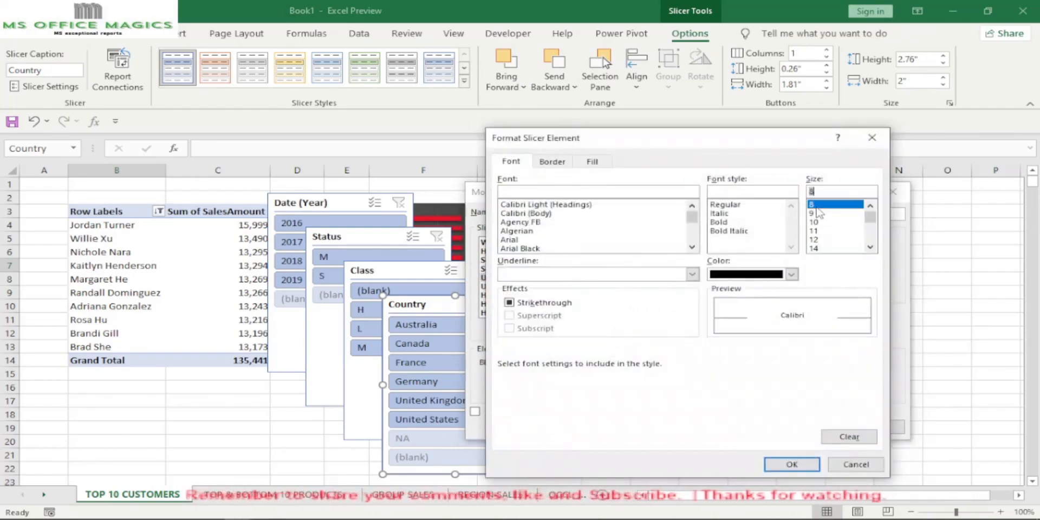
left_click(595, 162)
left_click(636, 241)
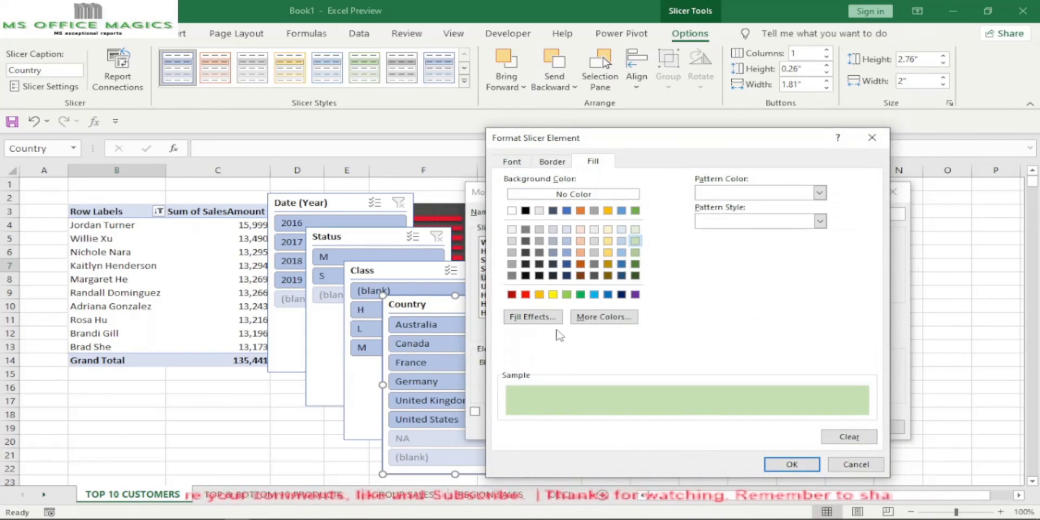
left_click(635, 253)
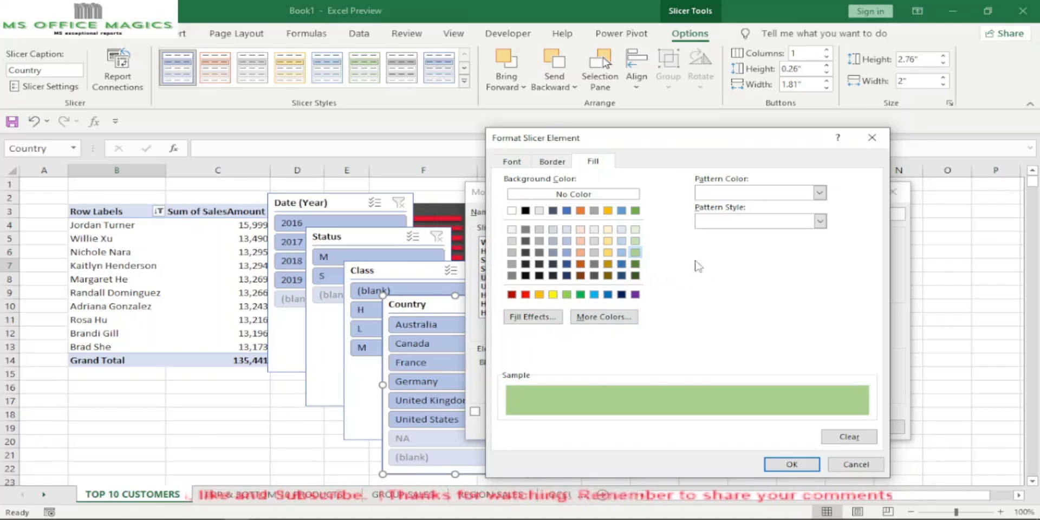
left_click(512, 162)
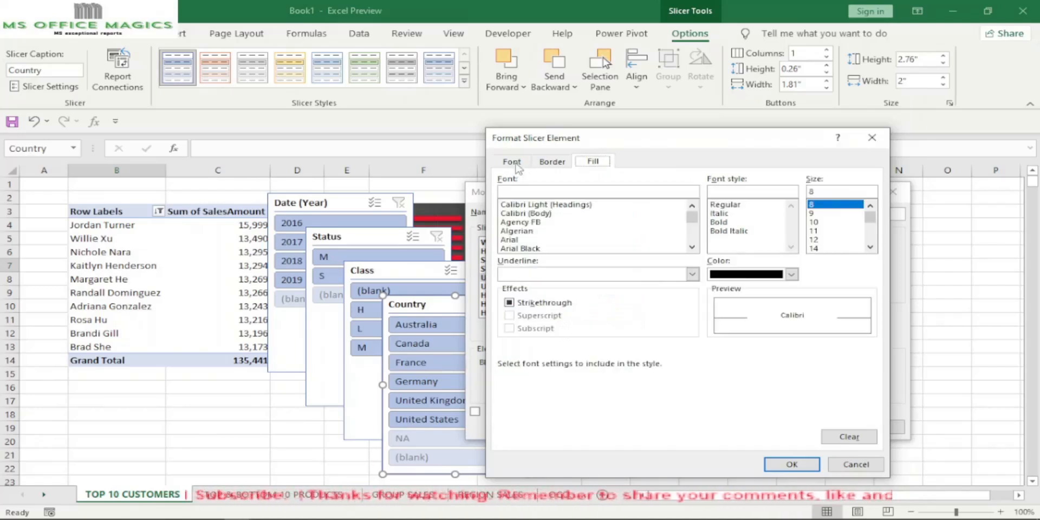
left_click(512, 239)
left_click(793, 465)
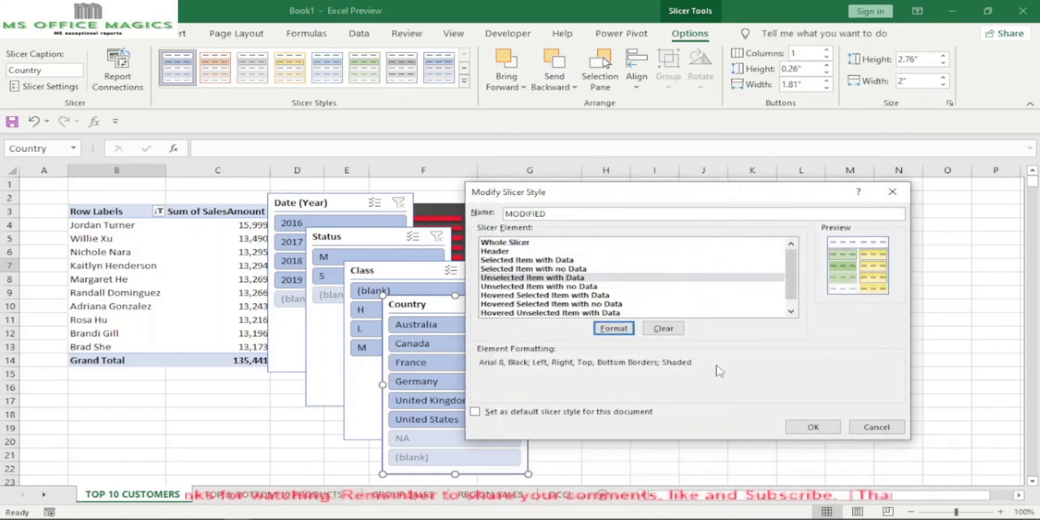
- Format the Unselected Item with no Data element with Arial size 8 and the same medium green fill
left_click(539, 287)
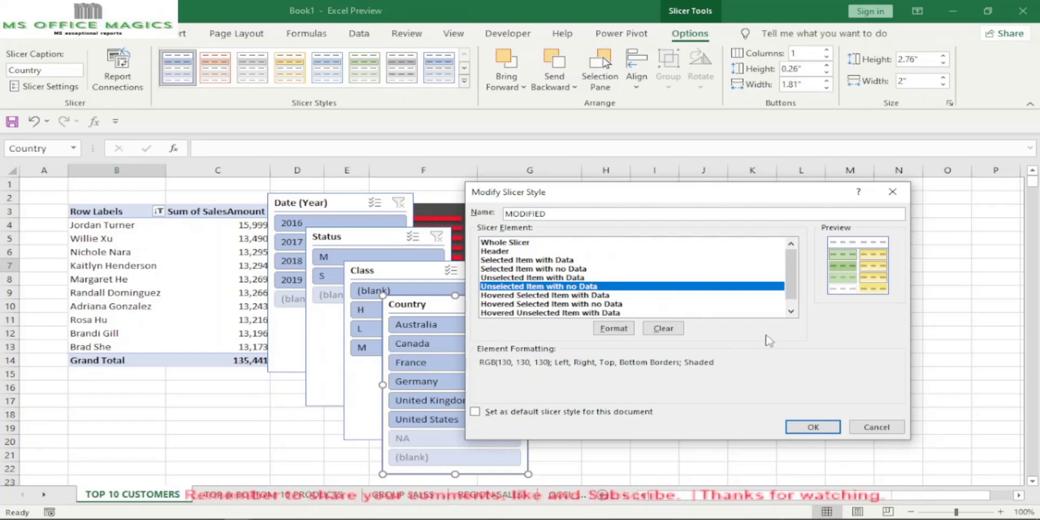
left_click(631, 330)
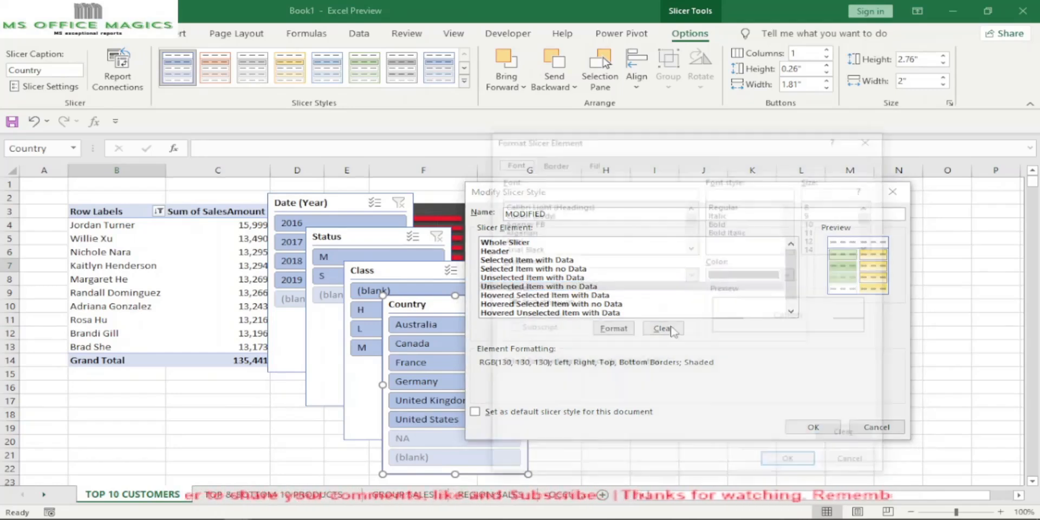
left_click(817, 205)
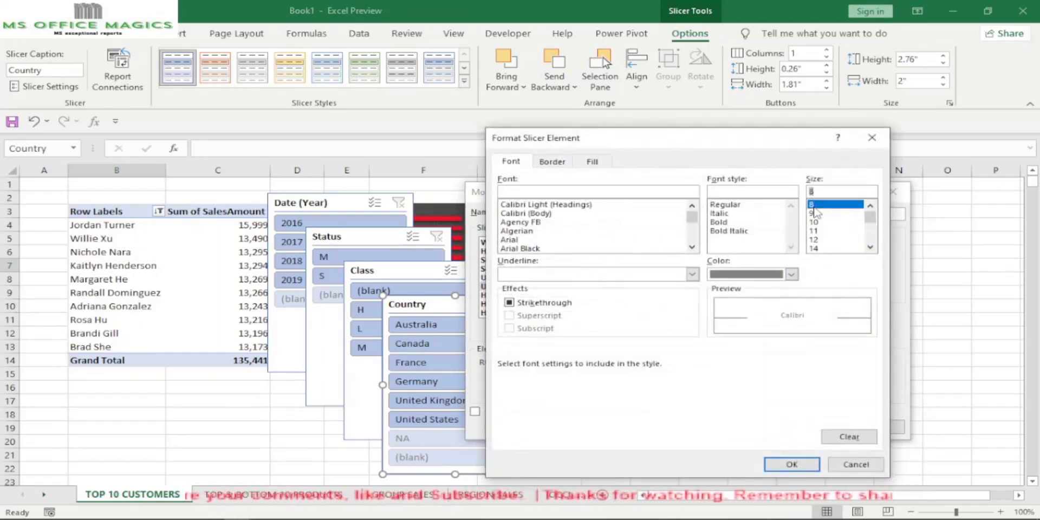
left_click(522, 241)
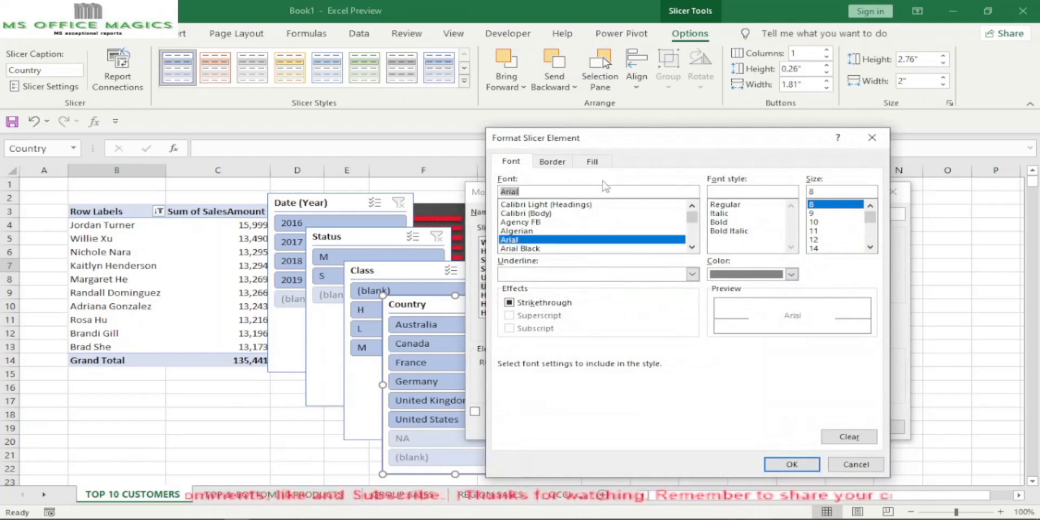
left_click(592, 161)
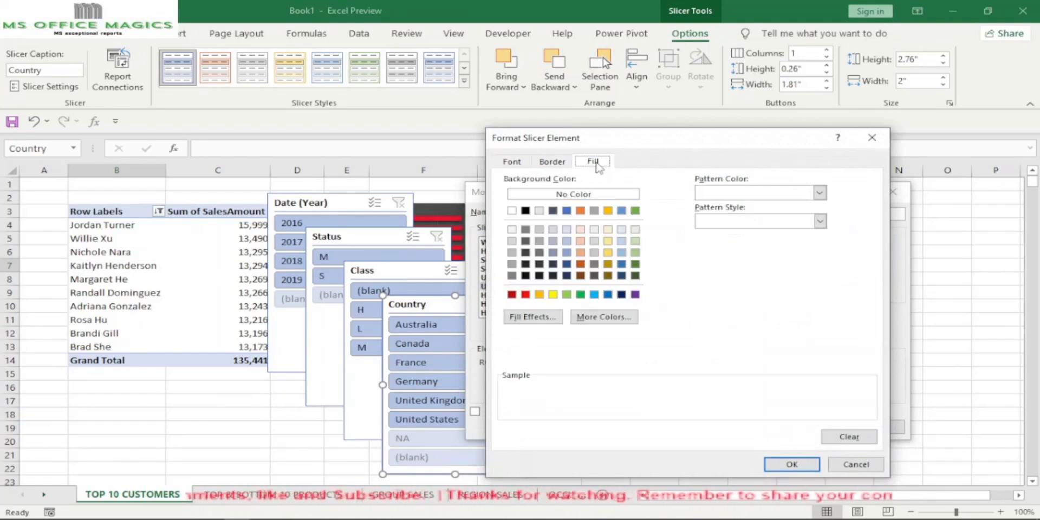
left_click(635, 254)
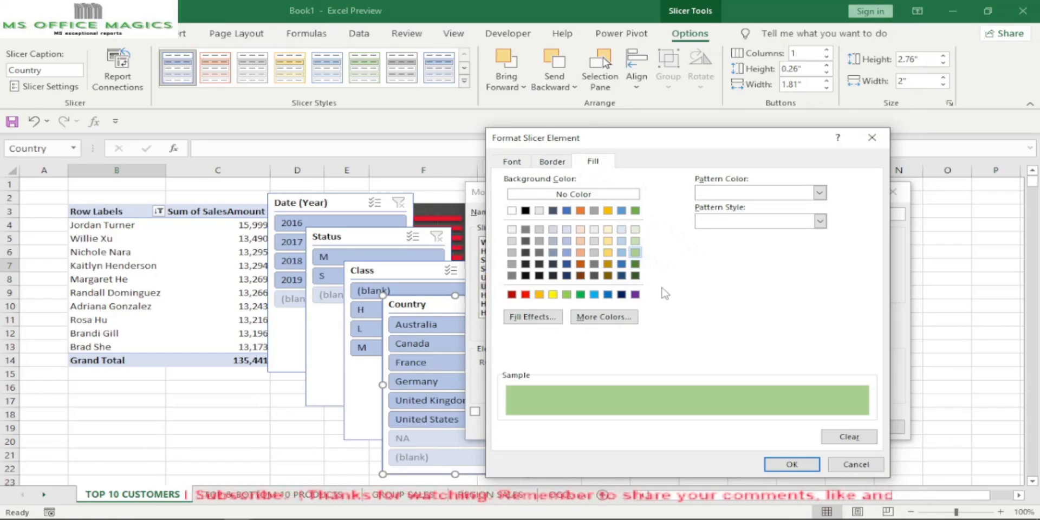
left_click(788, 464)
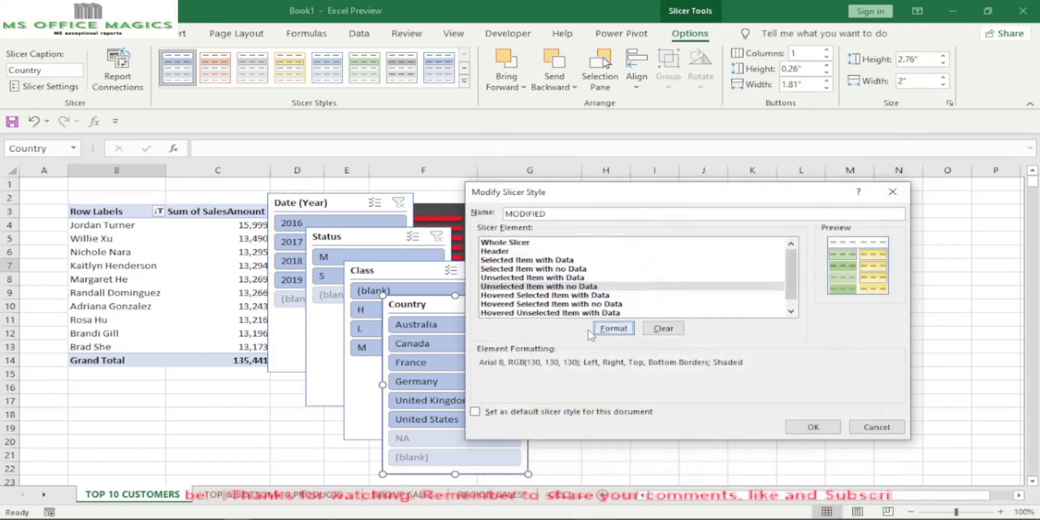
- Format the Hovered Selected Item with Data element with Arial size 8 and a medium green fill
left_click(612, 296)
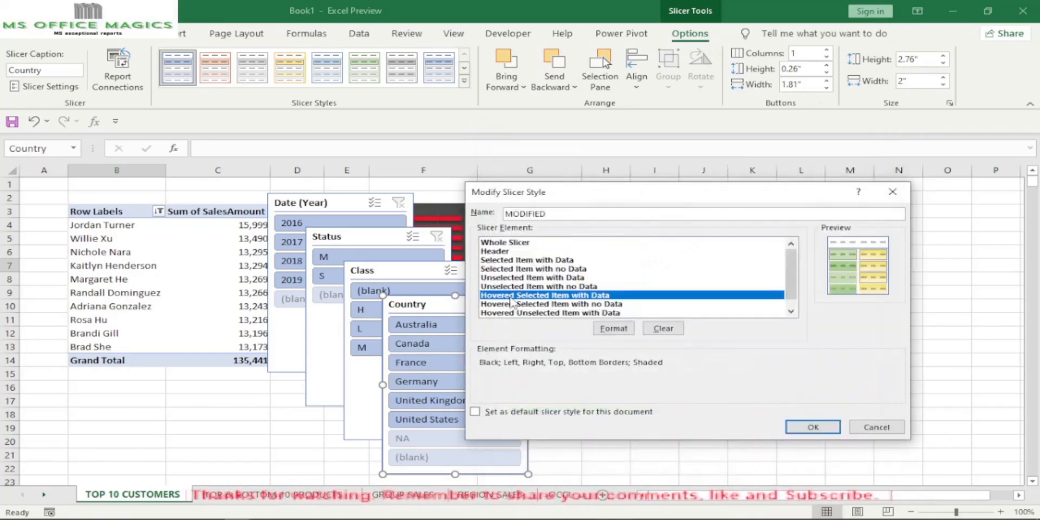
left_click(618, 330)
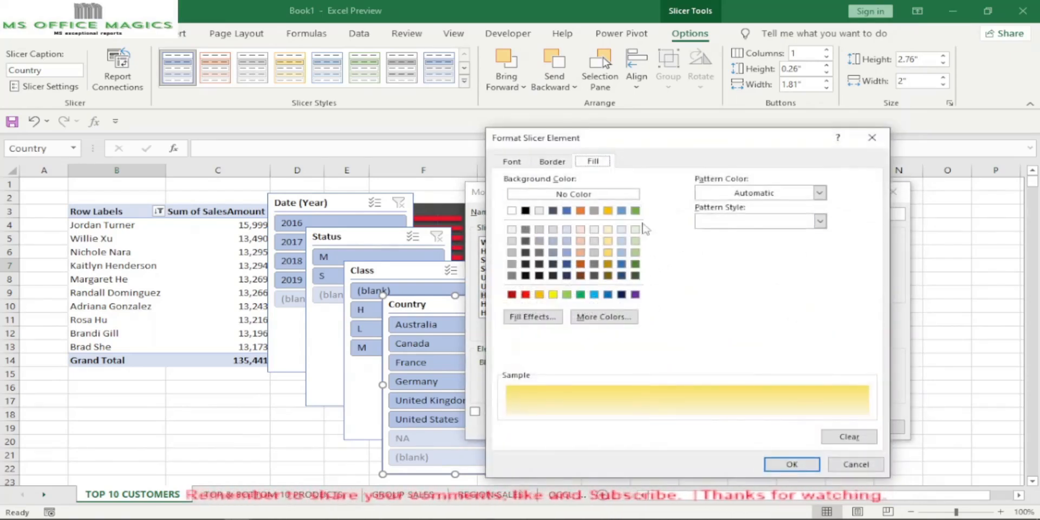
left_click(636, 241)
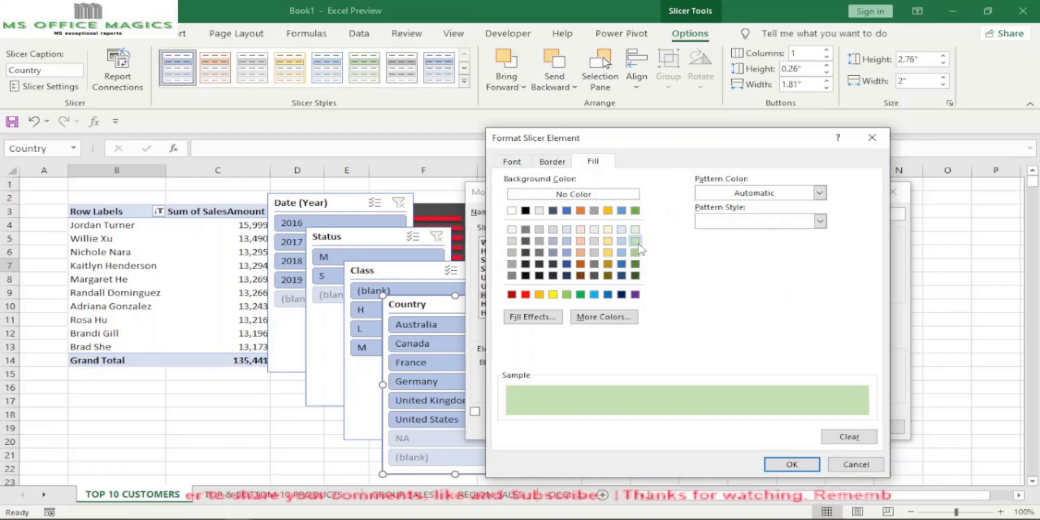
left_click(635, 252)
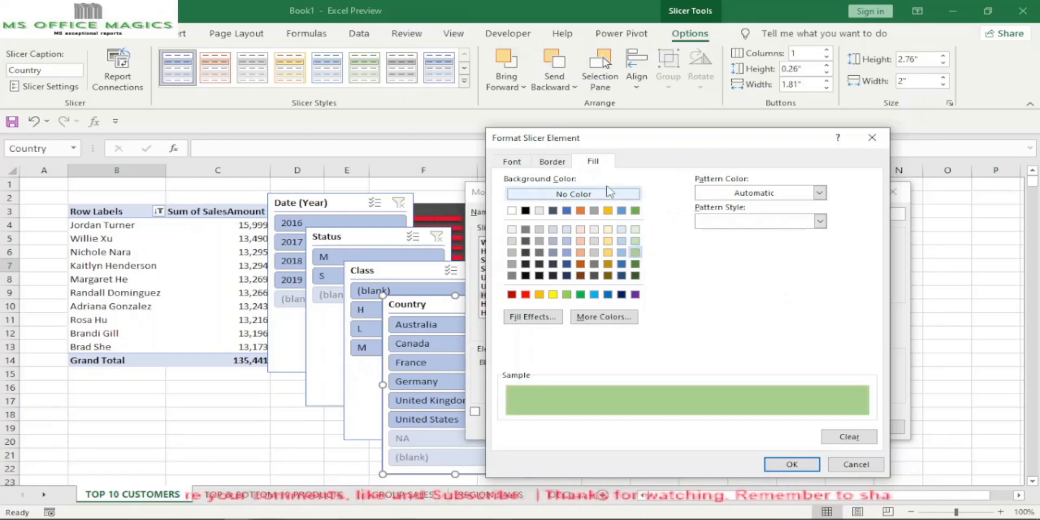
left_click(511, 162)
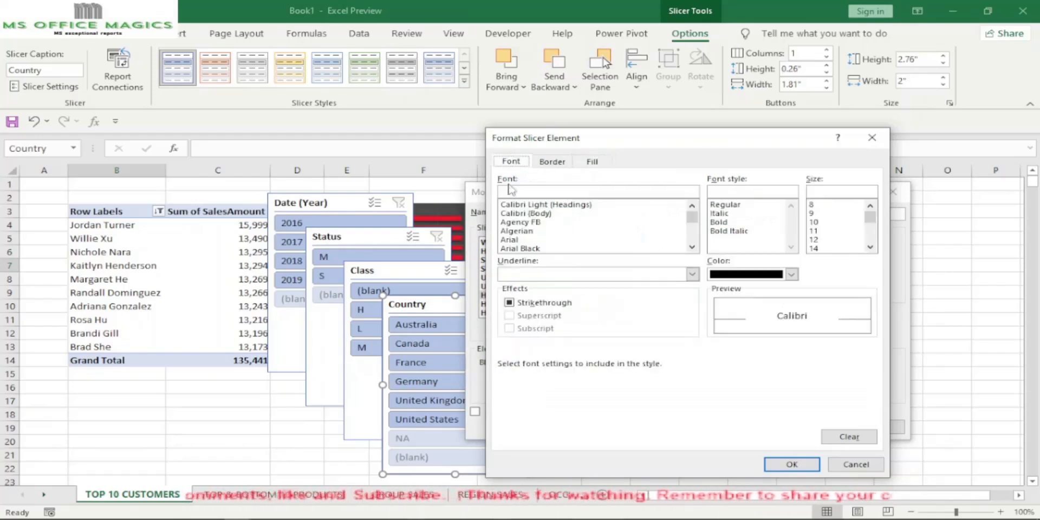
left_click(511, 240)
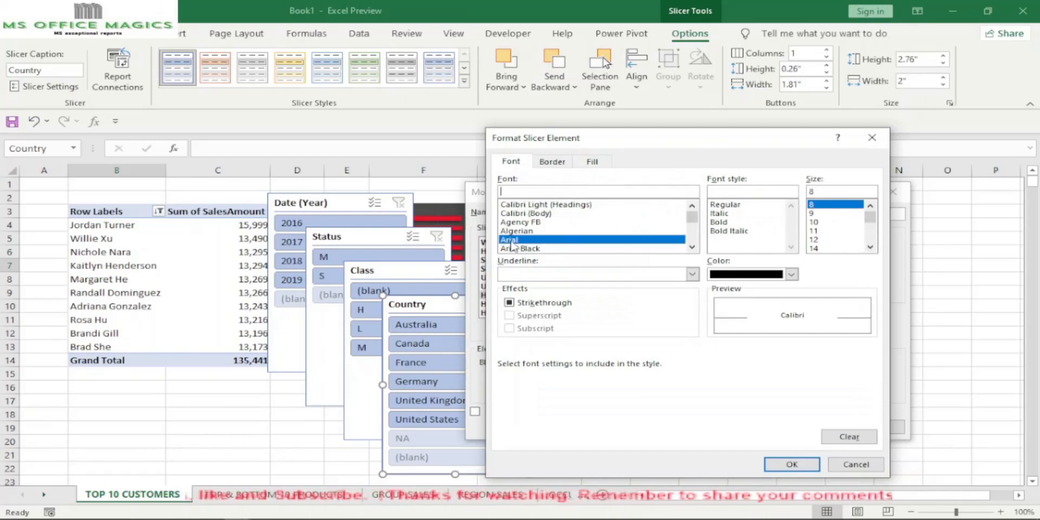
left_click(791, 466)
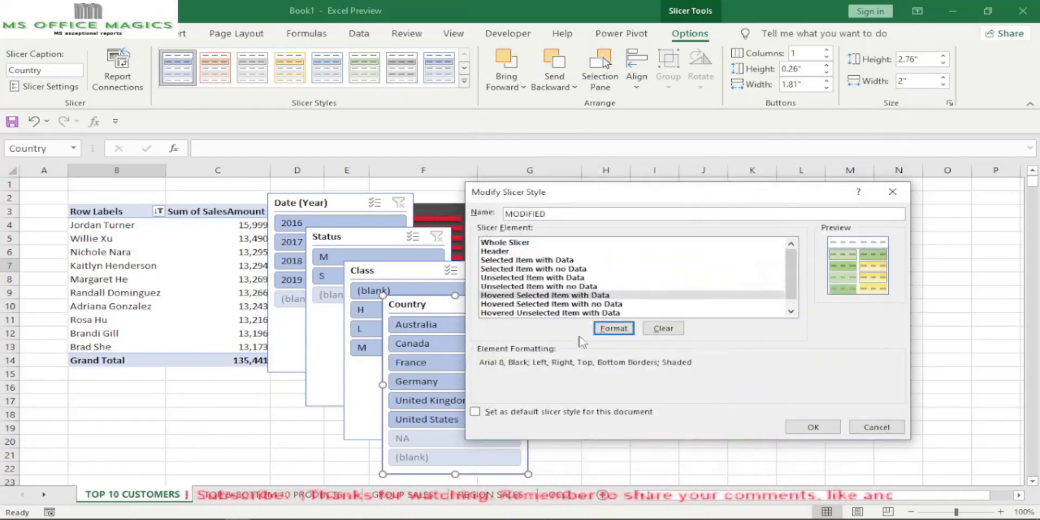
- Format the Hovered Selected Item with no Data element with Arial size 8 and a light green fill
left_click(528, 305)
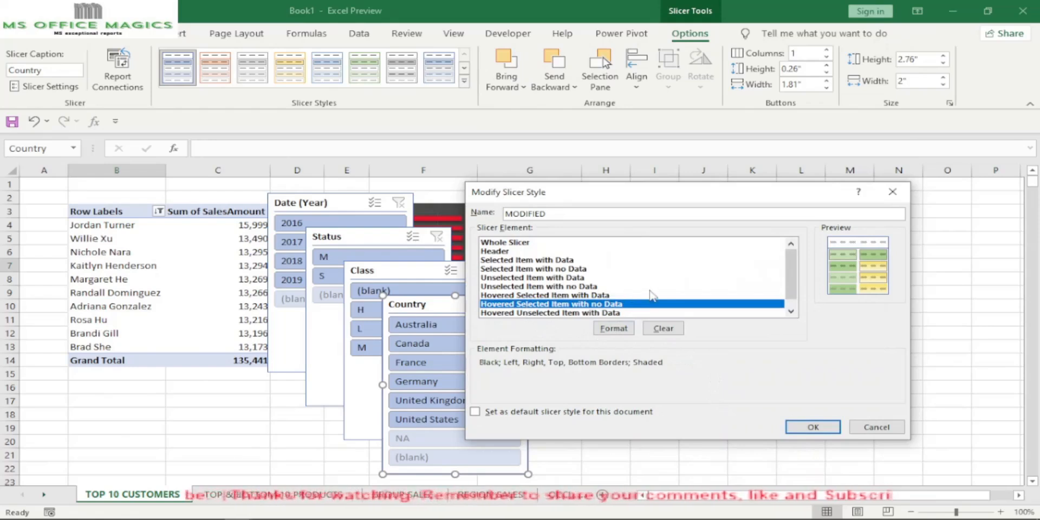
left_click(614, 329)
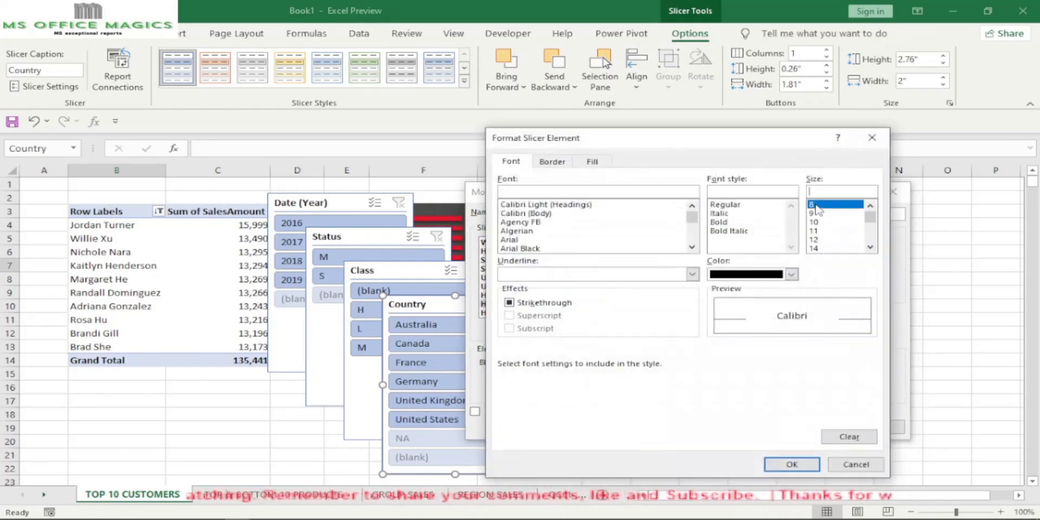
left_click(594, 164)
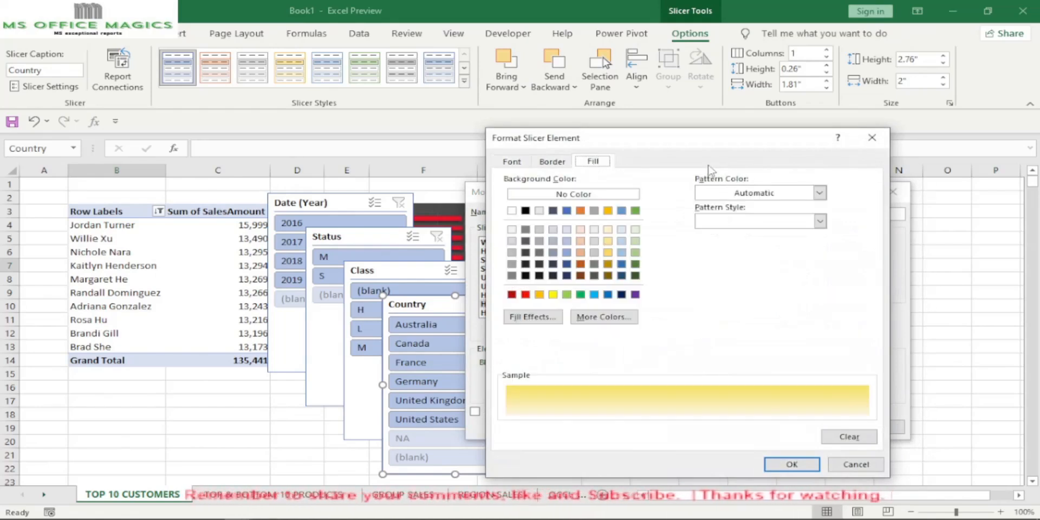
left_click(512, 162)
left_click(518, 239)
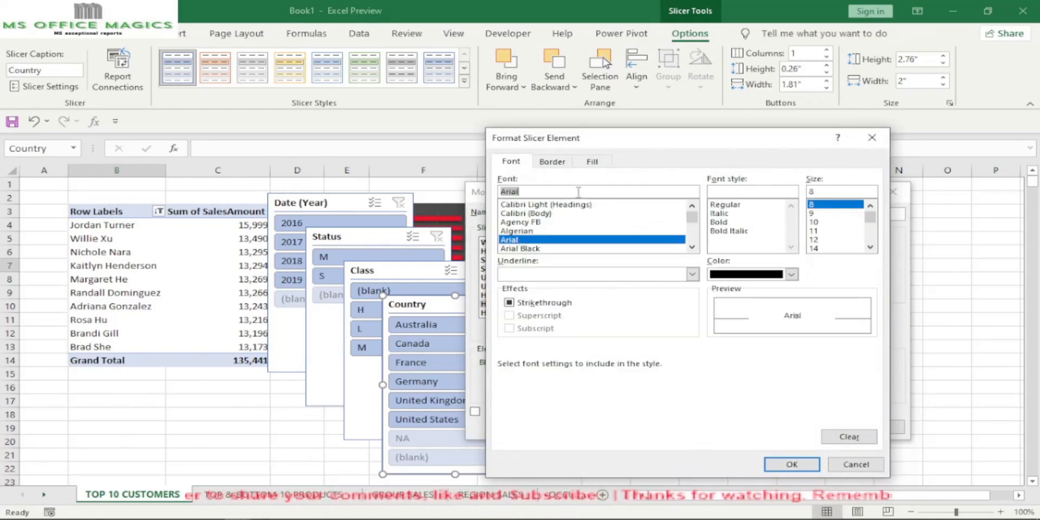
left_click(594, 162)
left_click(636, 242)
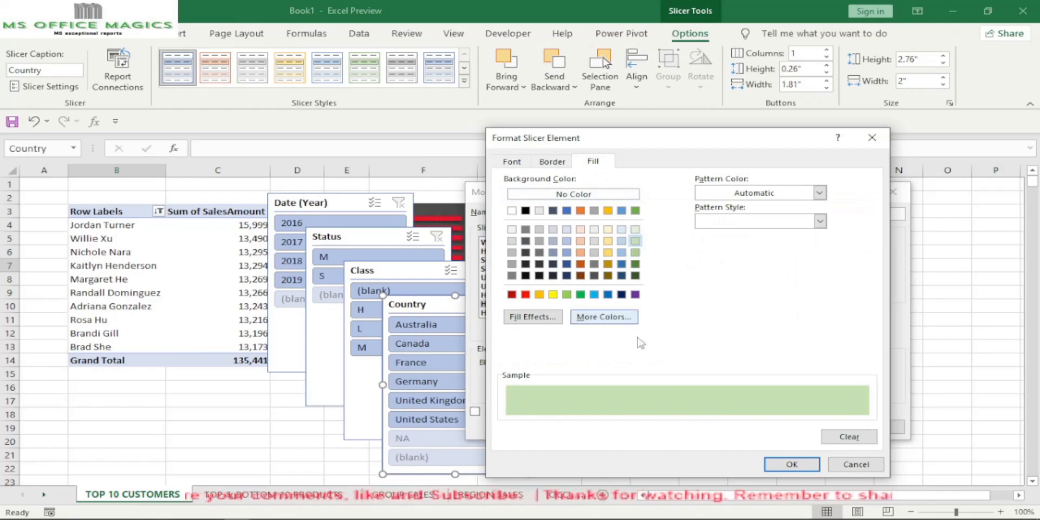
left_click(794, 467)
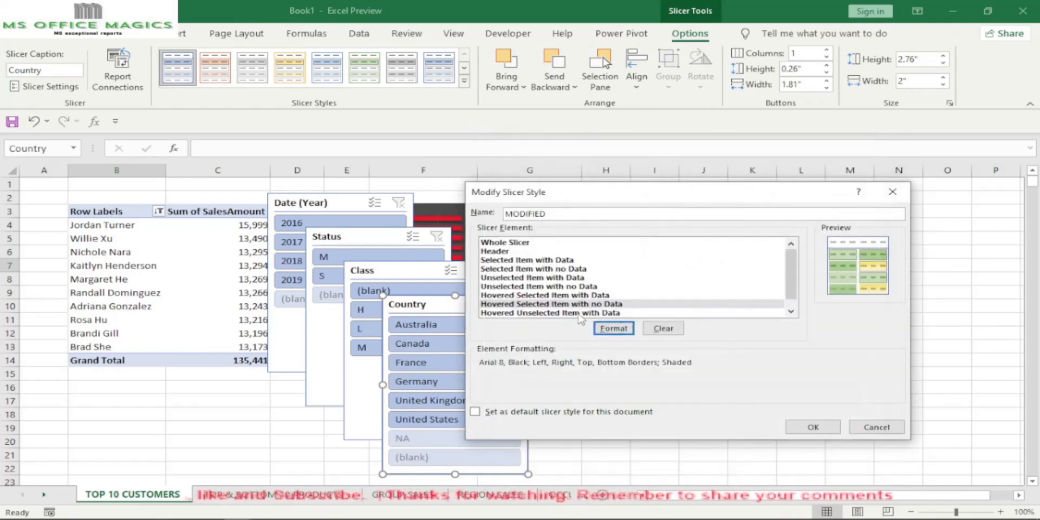
- Format the Hovered Unselected Item with Data element with Arial size 8 and a medium green fill
left_click(581, 313)
left_click(614, 328)
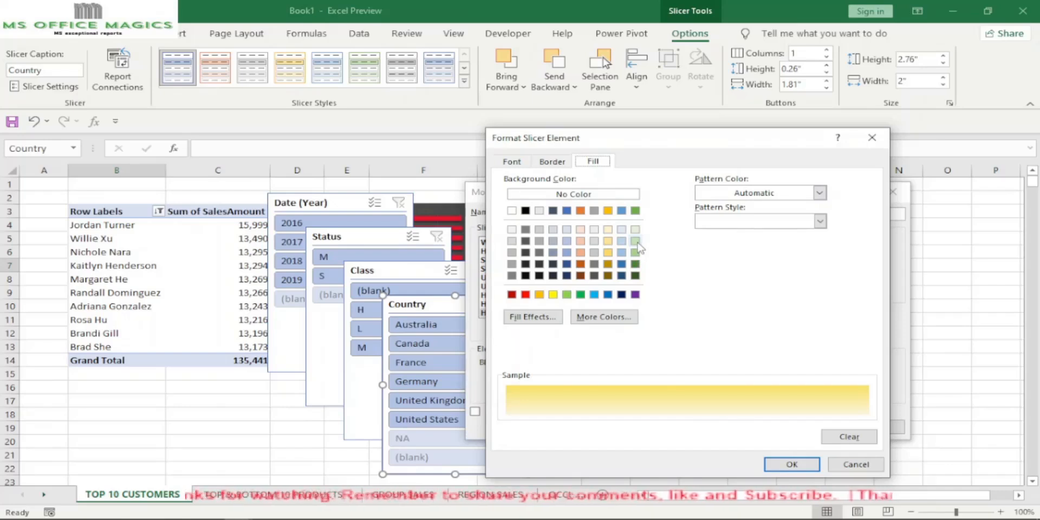
left_click(635, 253)
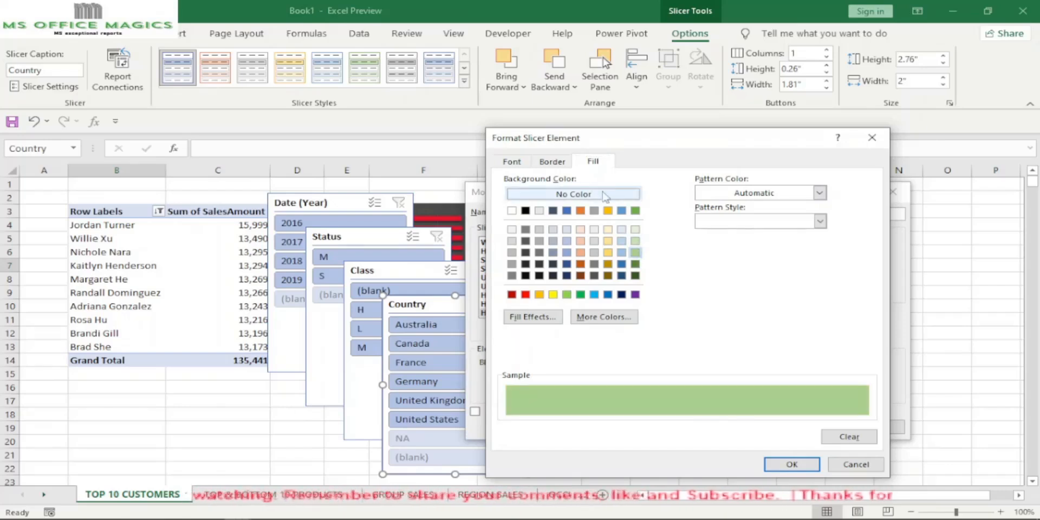
left_click(512, 162)
left_click(813, 205)
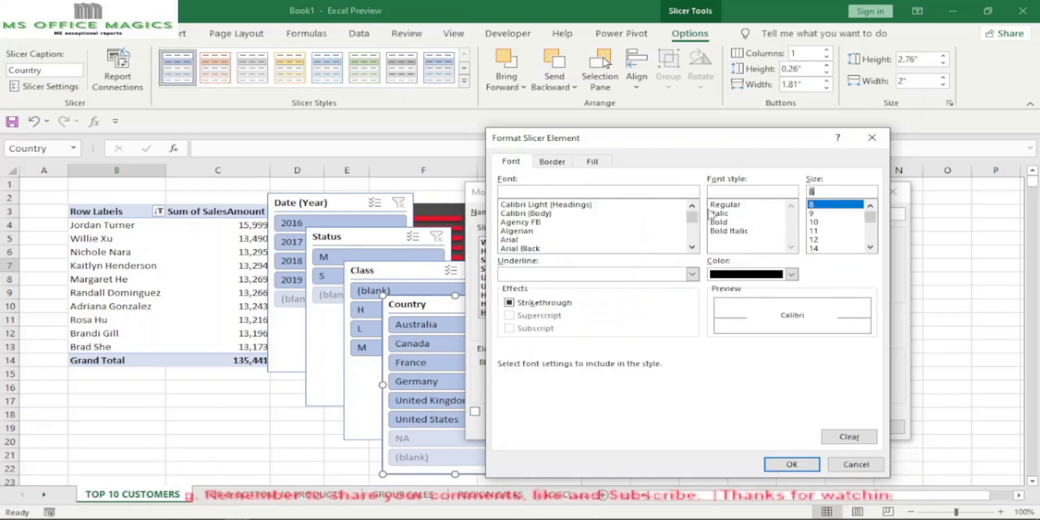
left_click(530, 240)
left_click(795, 464)
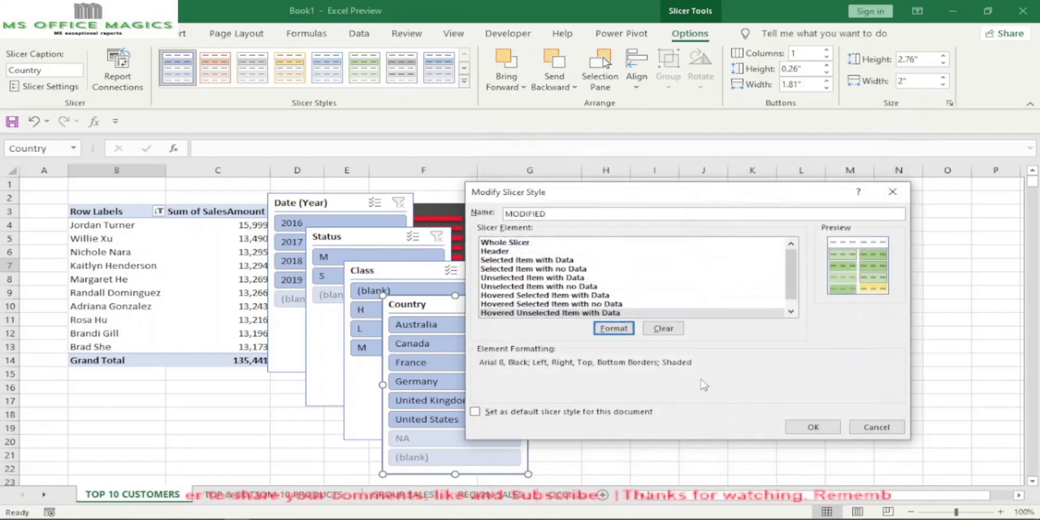
- Format the Hovered Unselected Item with no Data element with Arial and a medium green fill, and save the MODIFIED slicer style
left_click(791, 312)
left_click(574, 312)
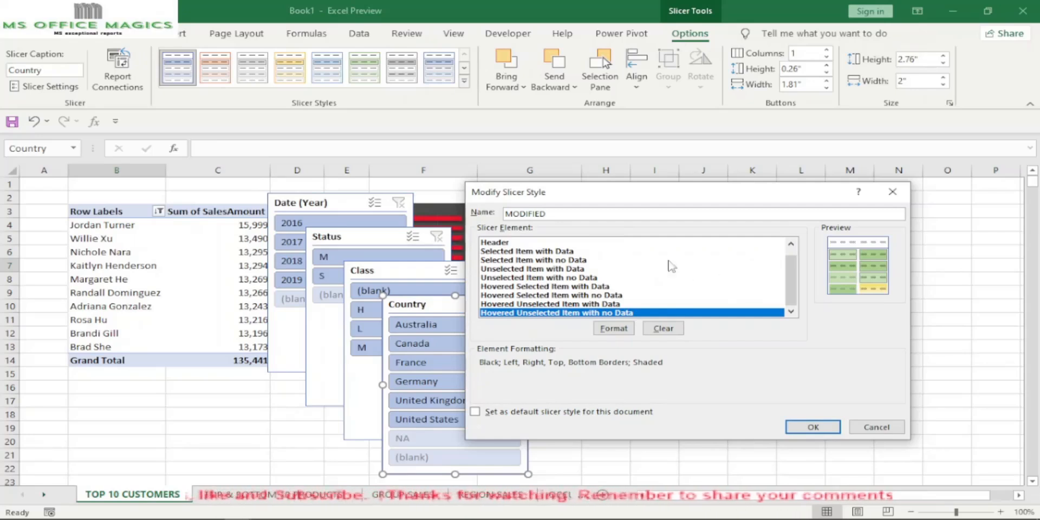
left_click(616, 331)
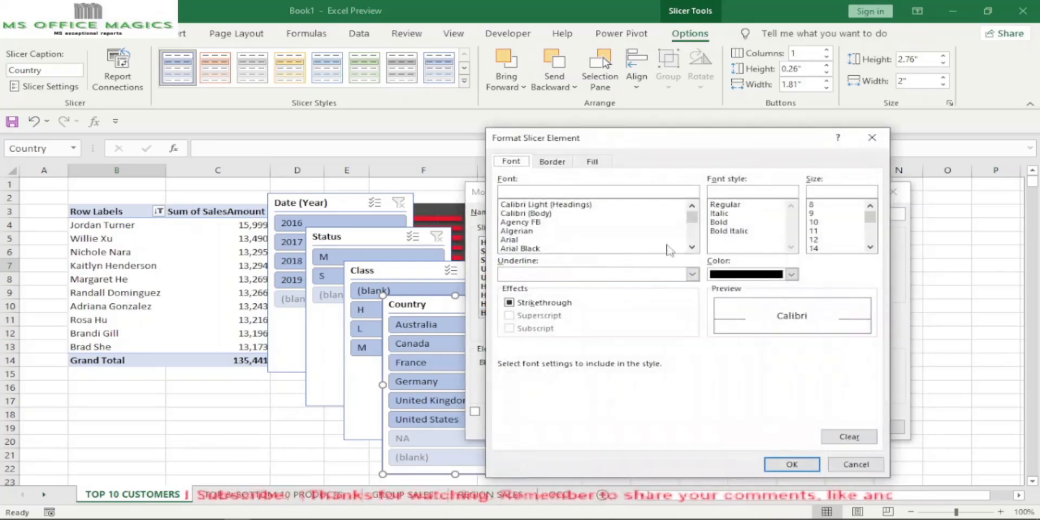
left_click(526, 241)
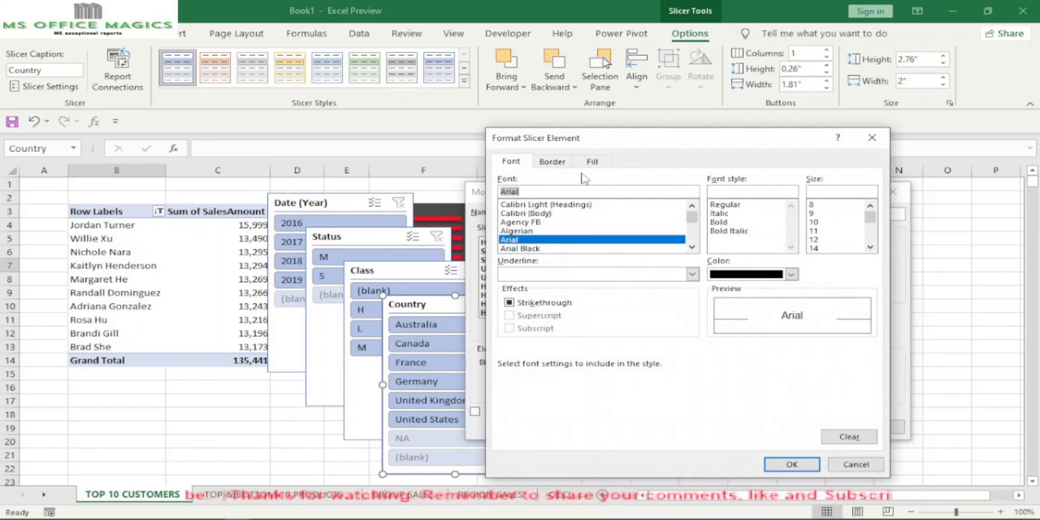
left_click(605, 162)
left_click(635, 253)
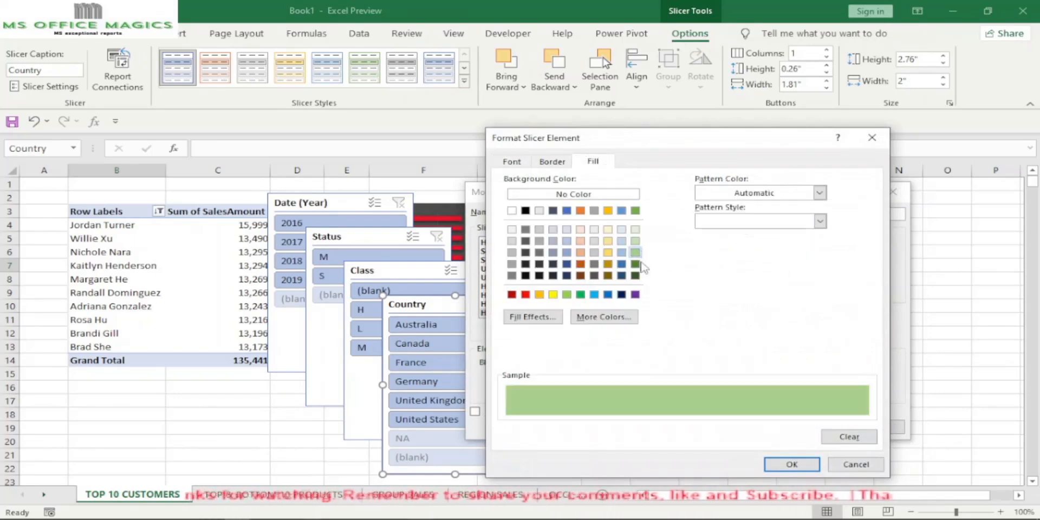
left_click(807, 462)
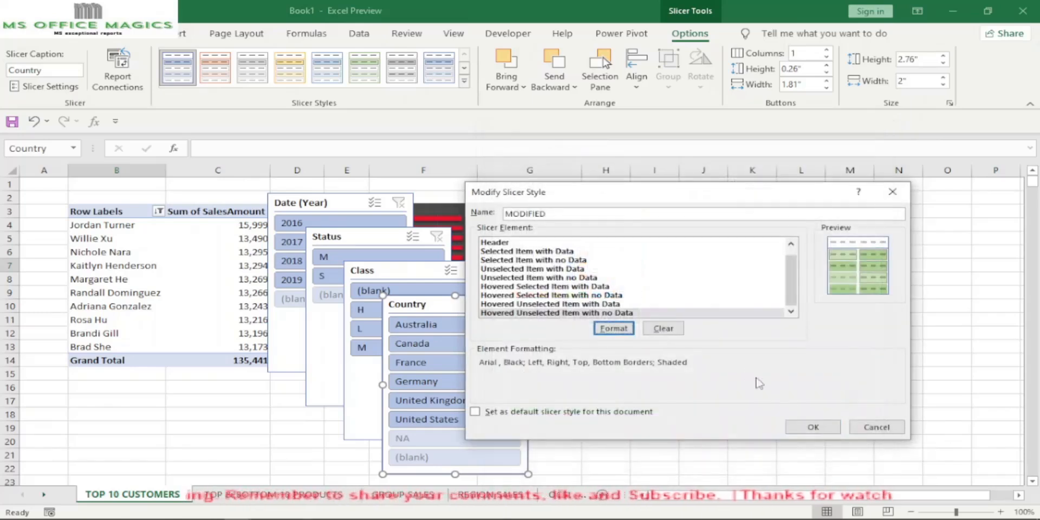
left_click(813, 428)
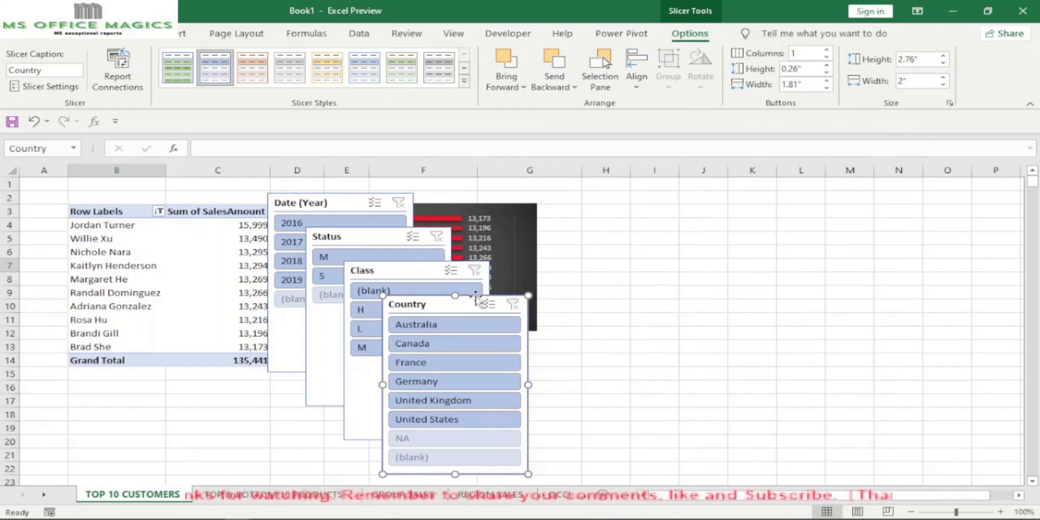
- Apply the custom green MODIFIED style to the Date (Year), Status, Class and Country slicers together
left_click(298, 210, "ctrl")
left_click(357, 238, "ctrl")
left_click(394, 276, "ctrl")
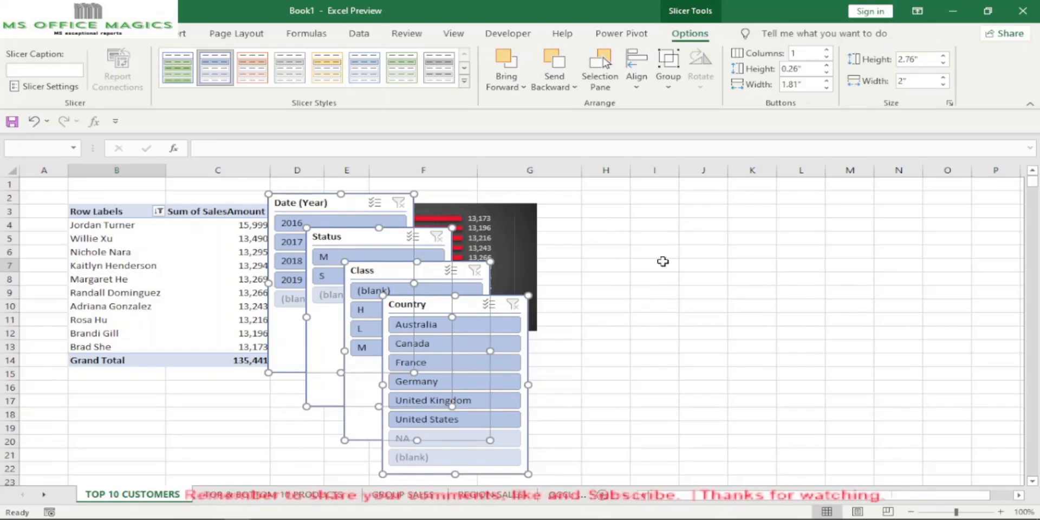
left_click(188, 69)
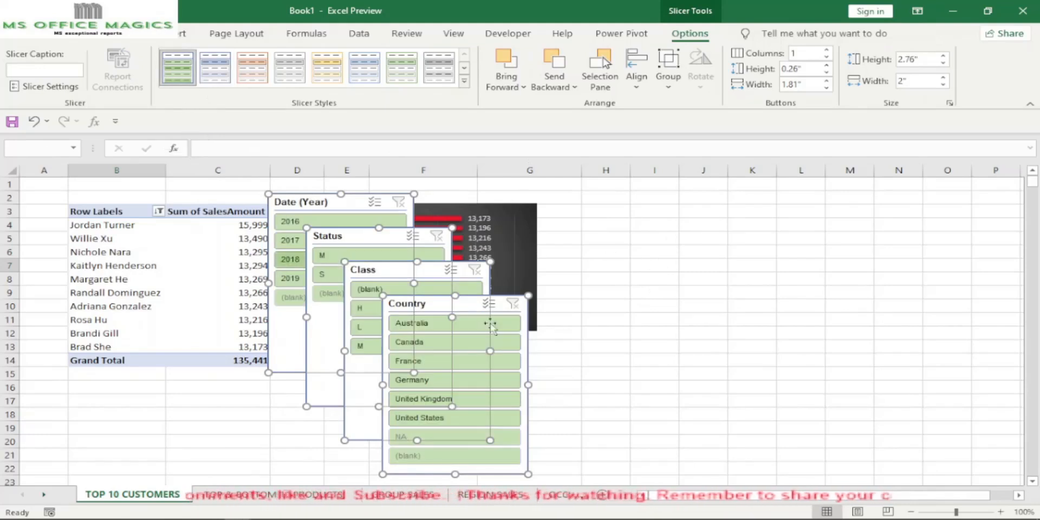
left_click(652, 350)
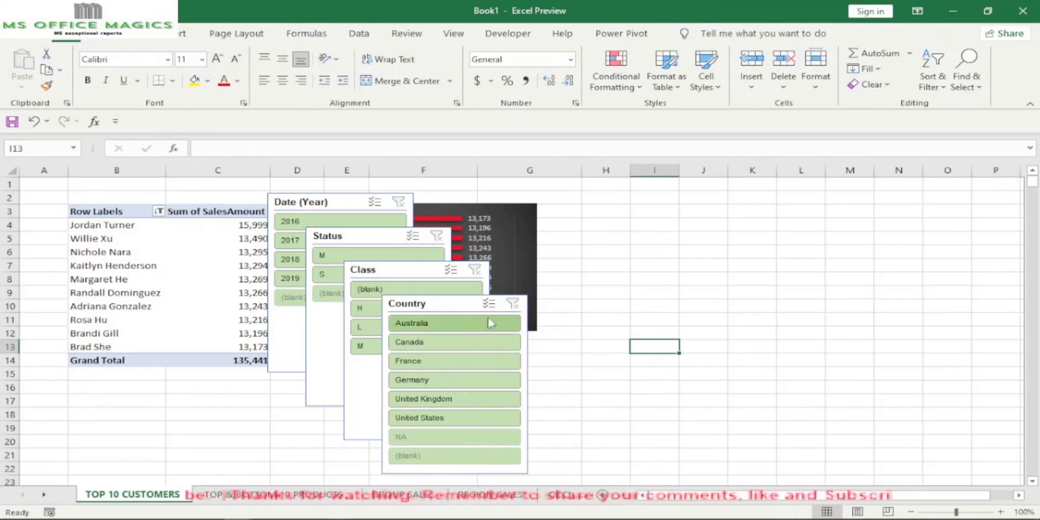
- Select the Country, Class, Status and Date (Year) slicers together on the TOP 10 CUSTOMERS sheet
left_click(446, 302)
left_click(418, 271, "ctrl")
left_click(387, 244, "ctrl")
left_click(342, 204, "ctrl")
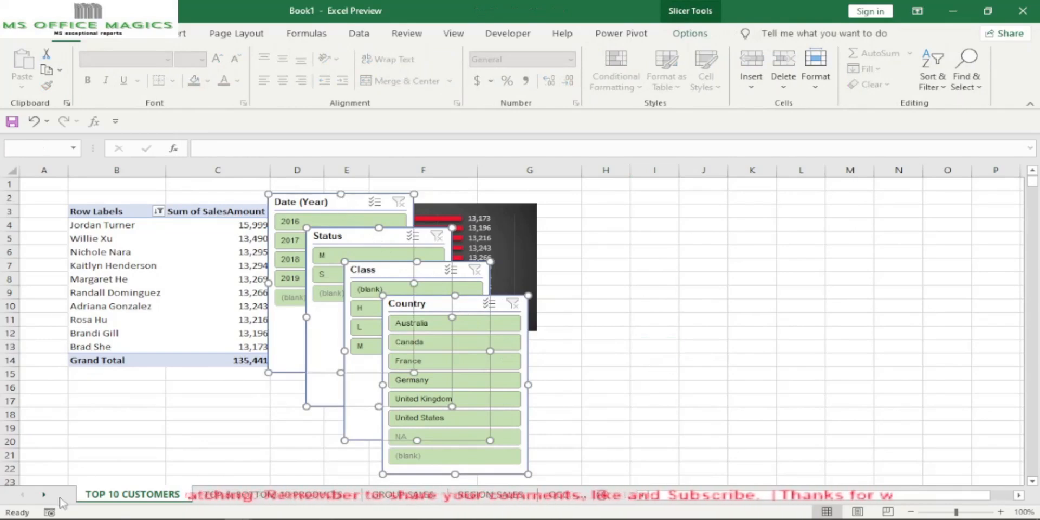
right_click(96, 501)
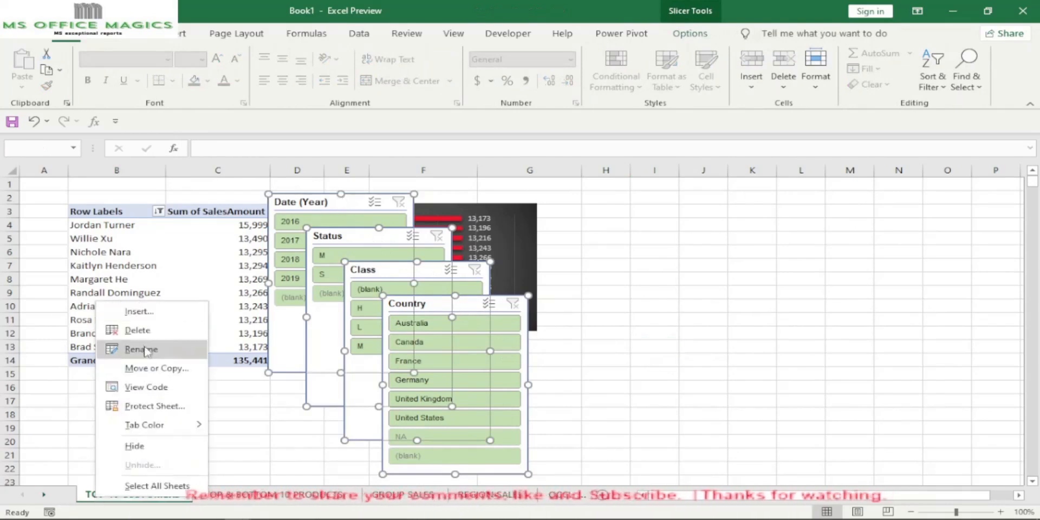
left_click(137, 330)
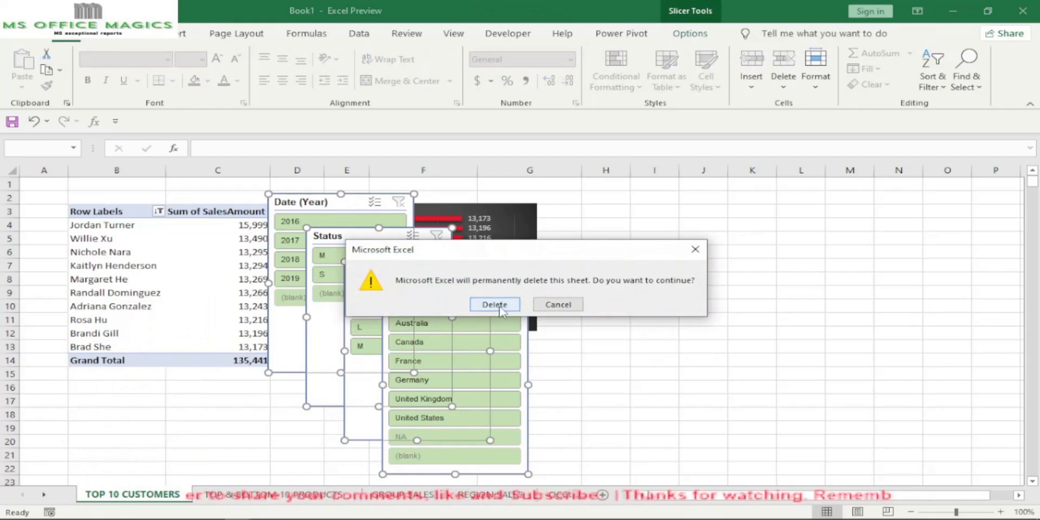
left_click(558, 307)
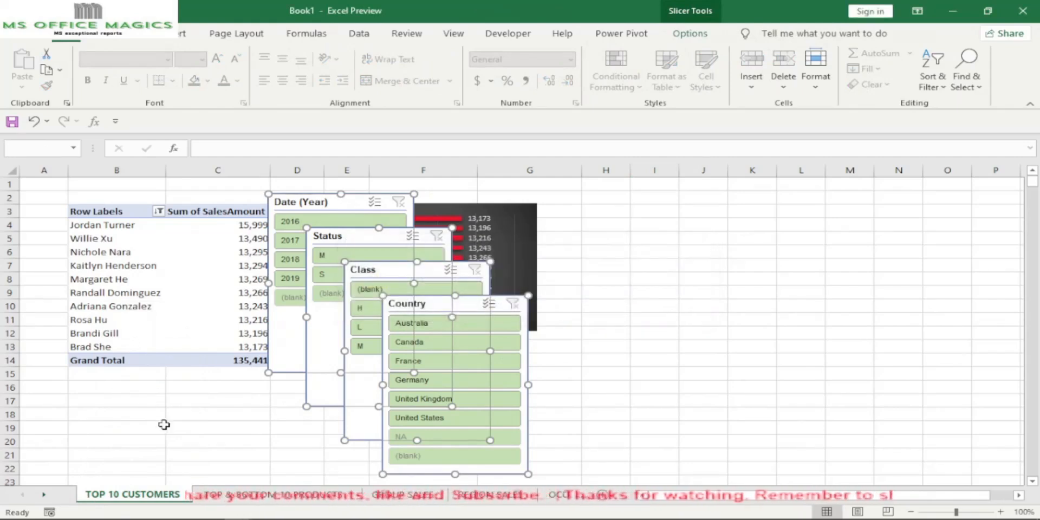
- Insert a blank worksheet before the TOP 10 CUSTOMERS sheet
right_click(138, 494)
left_click(187, 308)
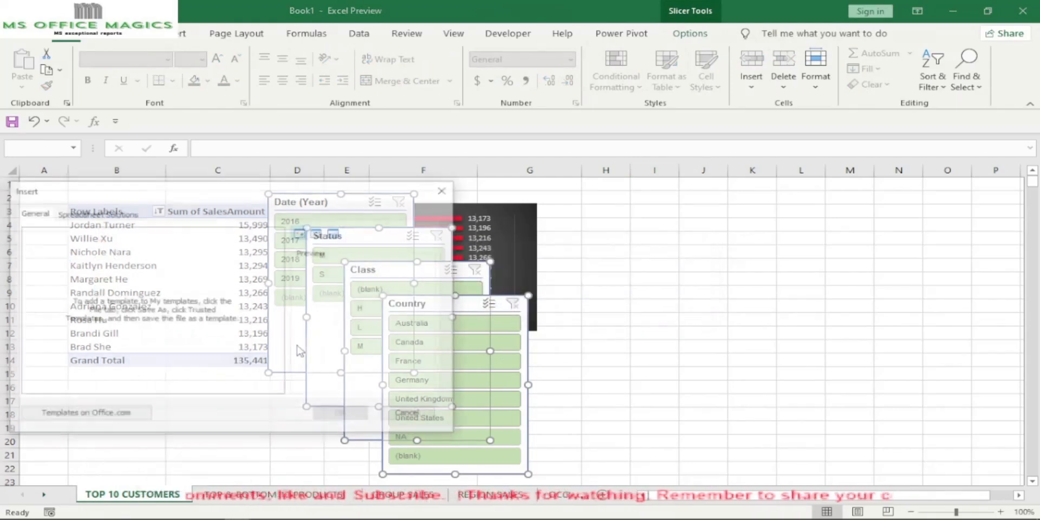
left_click(343, 415)
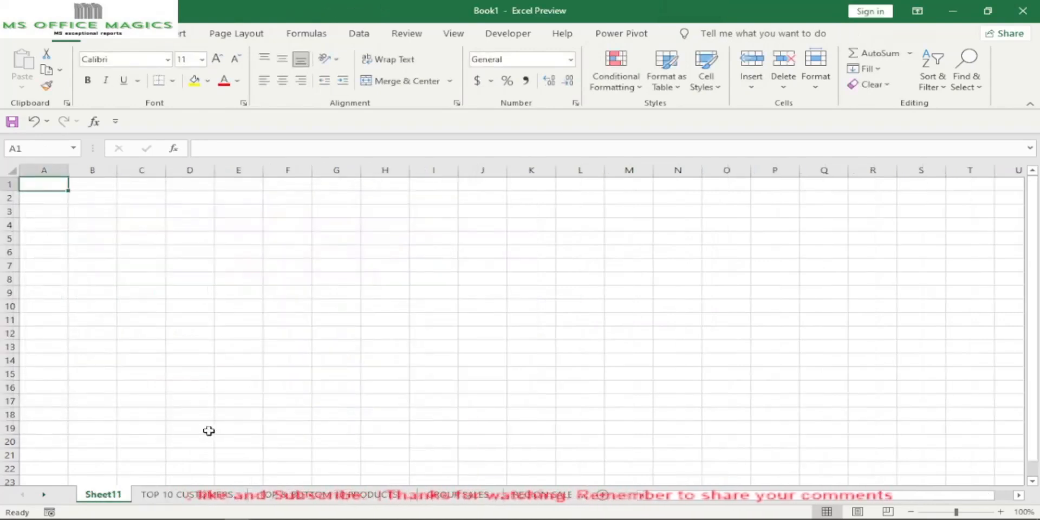
- Rename the new worksheet as DASHBOARD
double_click(120, 495)
type("dAS")
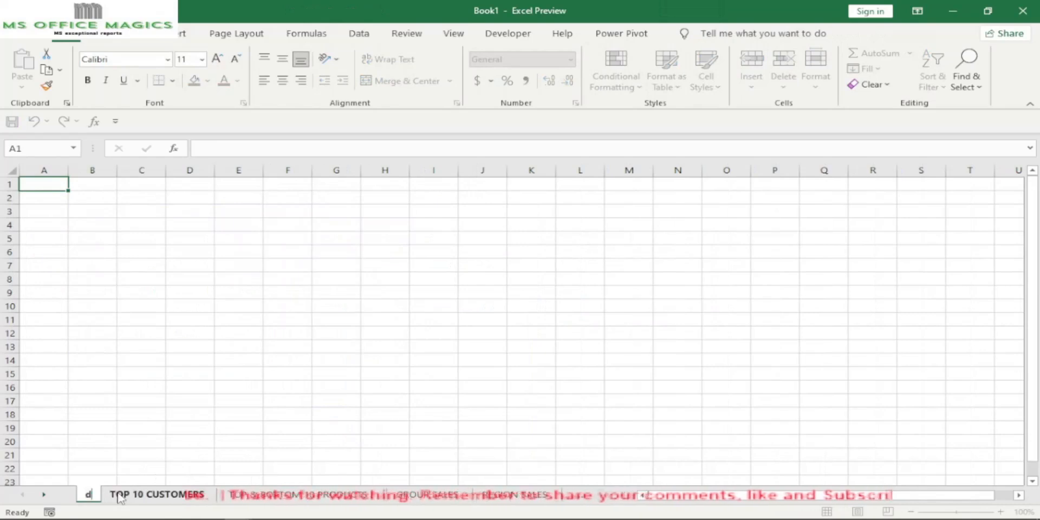
key("BackSpace")
key("BackSpace")
key("BackSpace")
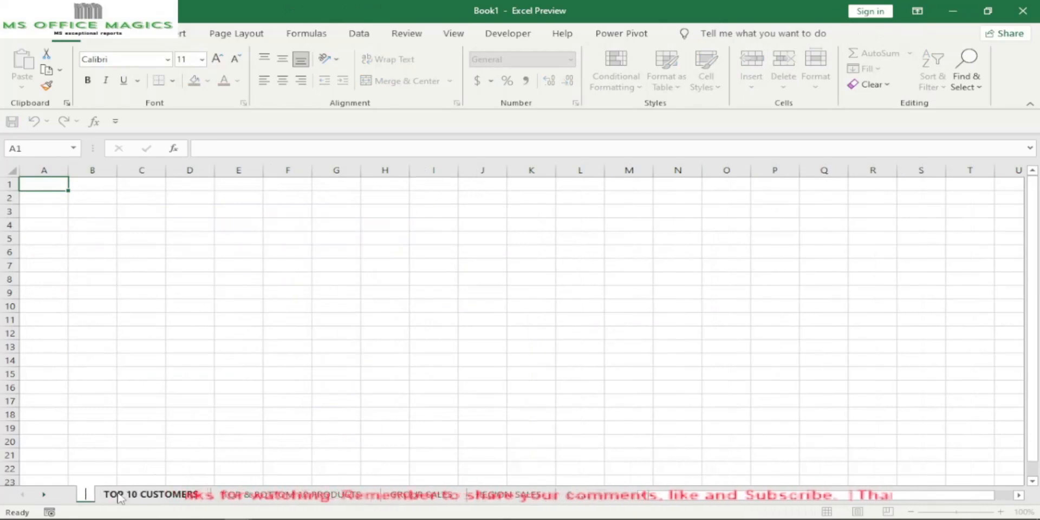
type("DASHB")
type("OARD")
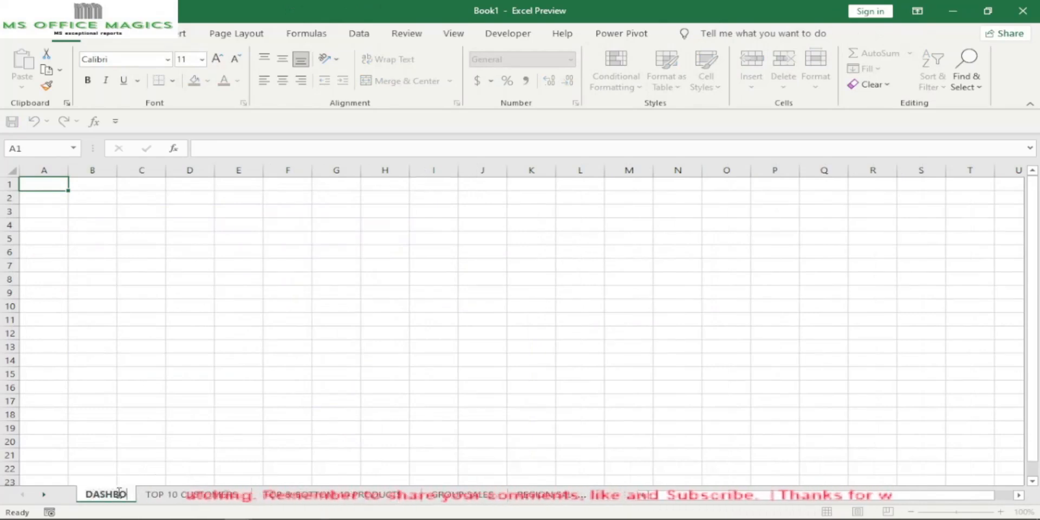
left_click(182, 385)
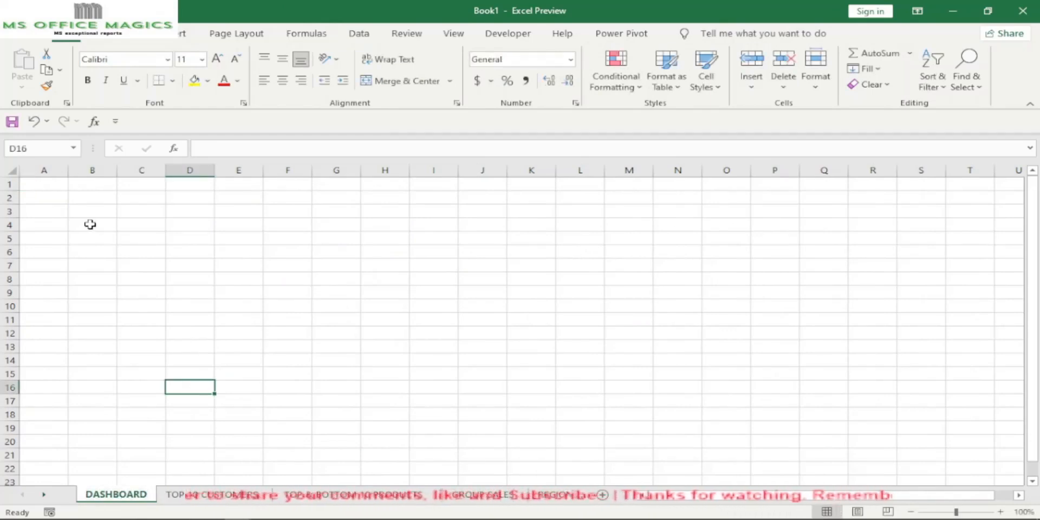
- Hide the gridlines on the DASHBOARD sheet
left_click(12, 171)
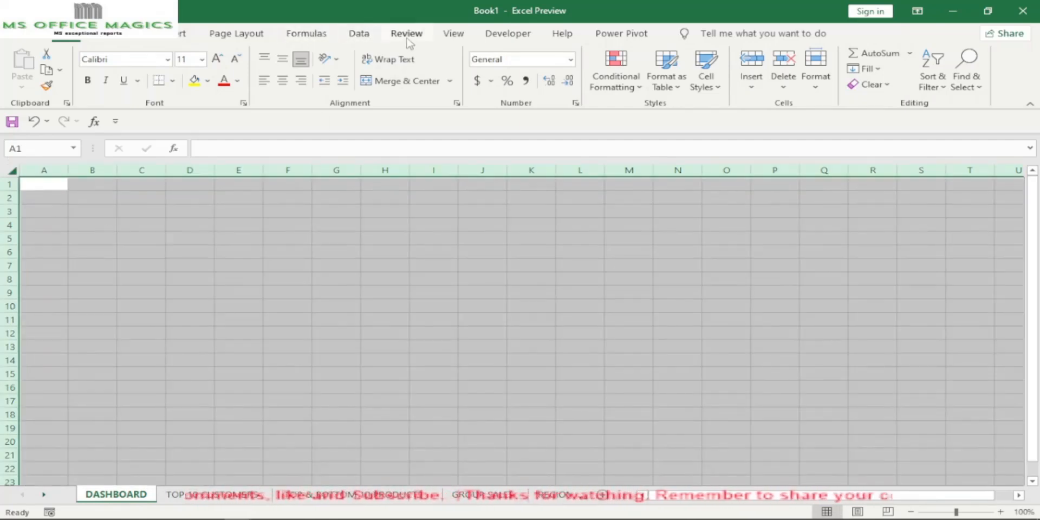
left_click(452, 34)
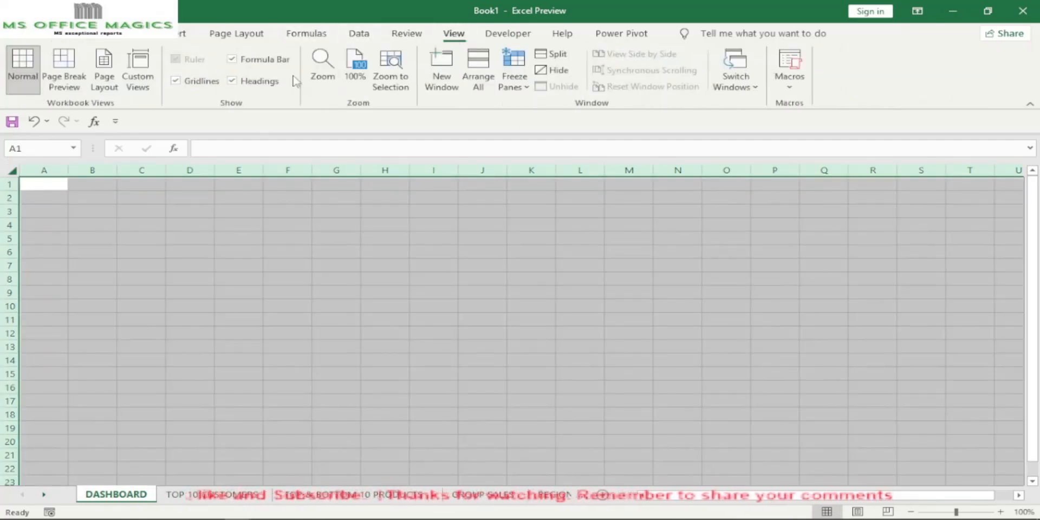
left_click(176, 82)
left_click(157, 249)
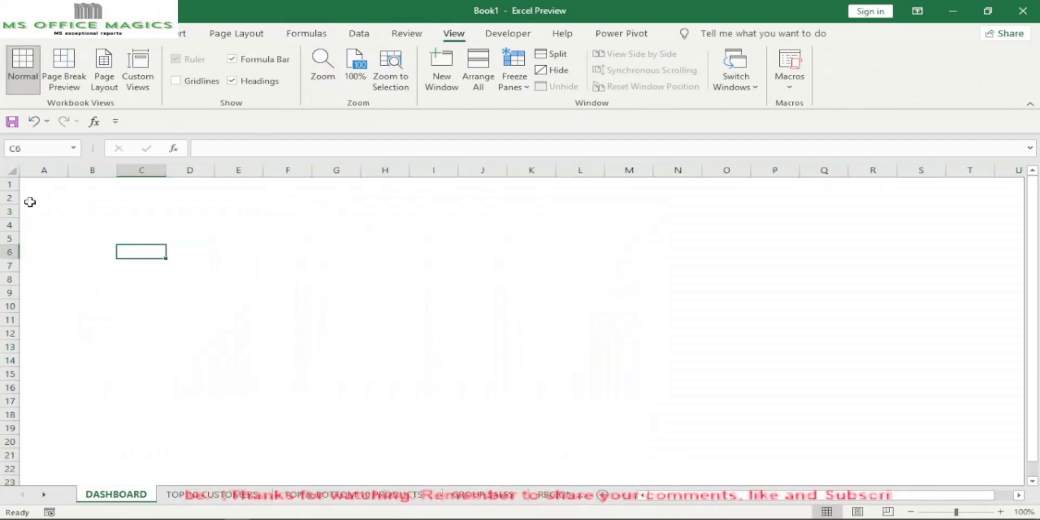
- Fill all cells of the DASHBOARD sheet with a light blue theme colour
left_click(11, 170)
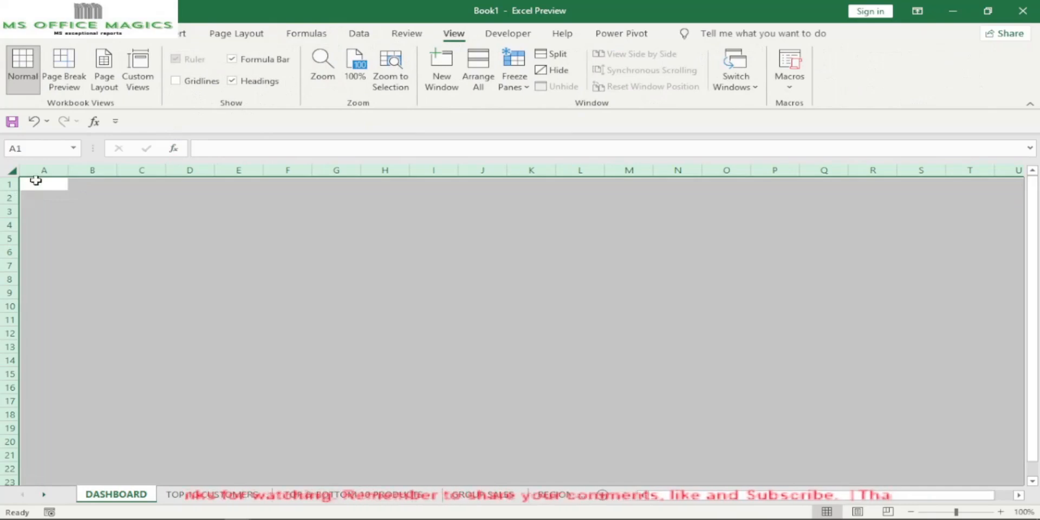
left_click(126, 34)
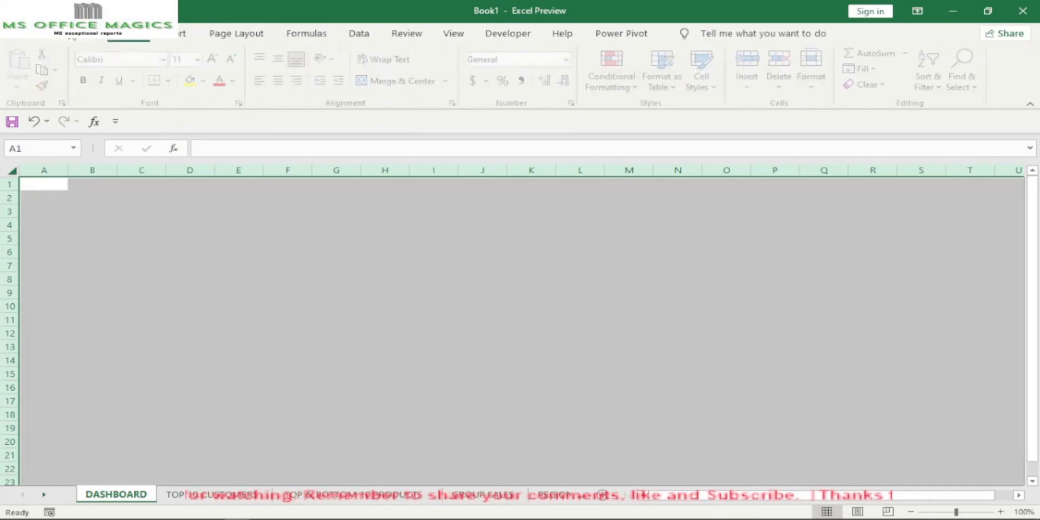
left_click(207, 81)
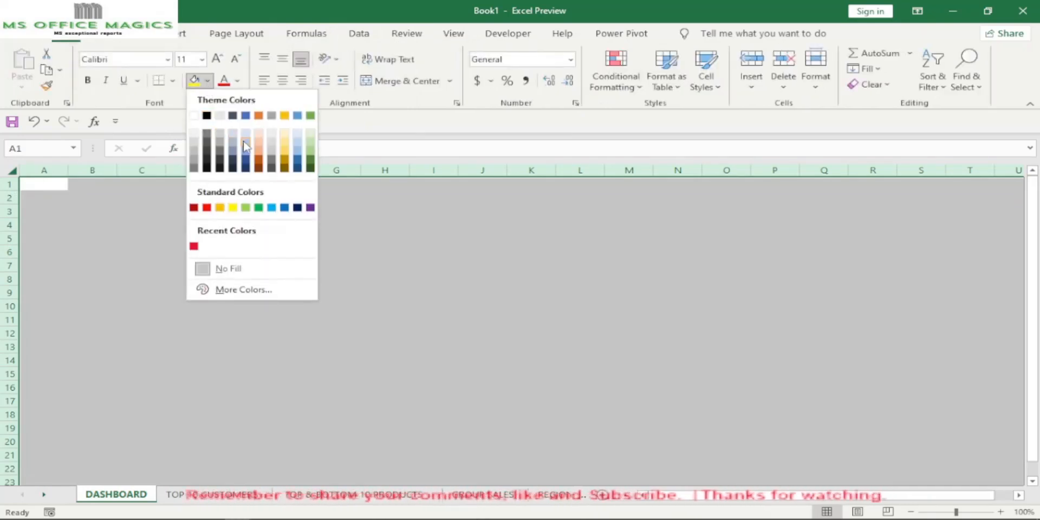
left_click(297, 152)
left_click(219, 267)
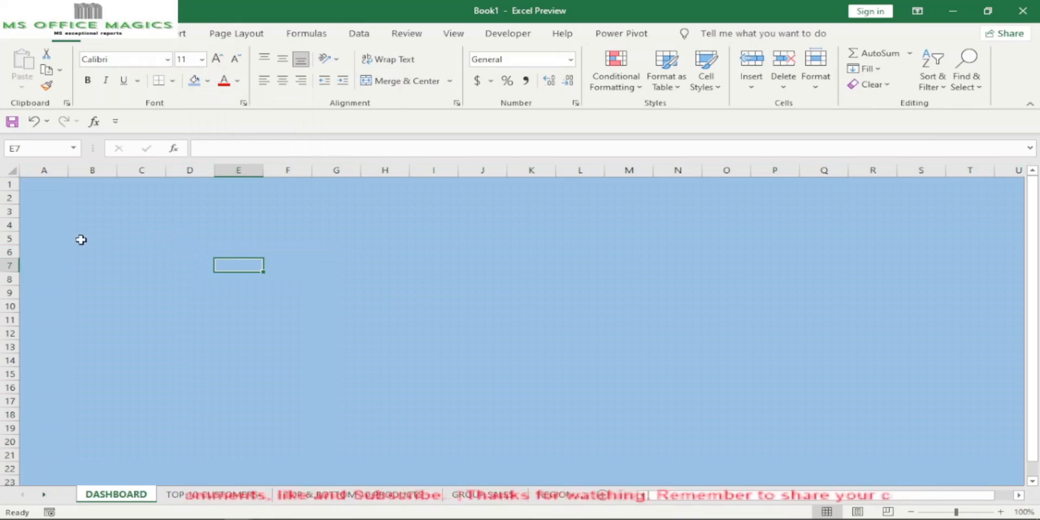
- Cut the four slicers from the TOP 10 CUSTOMERS sheet and paste them at cell A4 of the DASHBOARD sheet
left_click(34, 227)
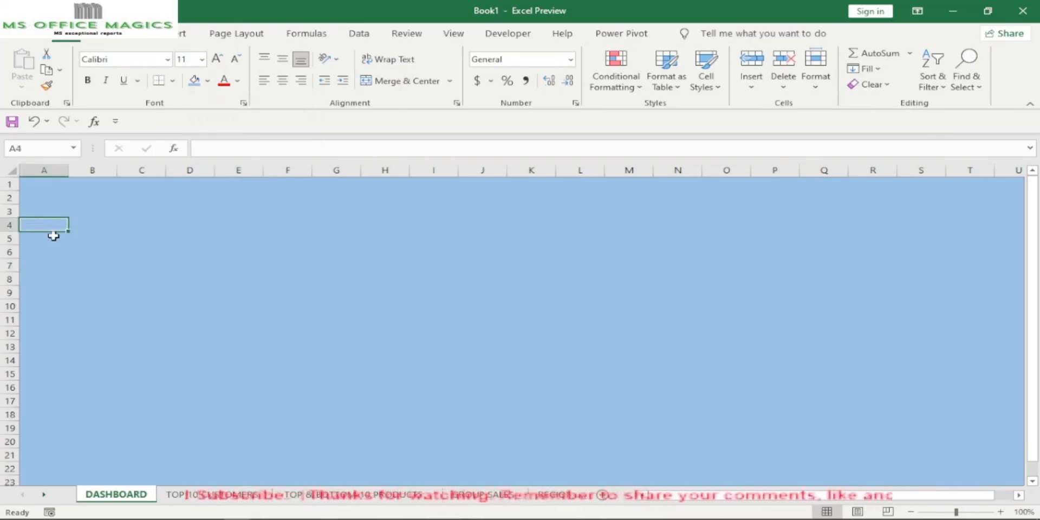
left_click(199, 495)
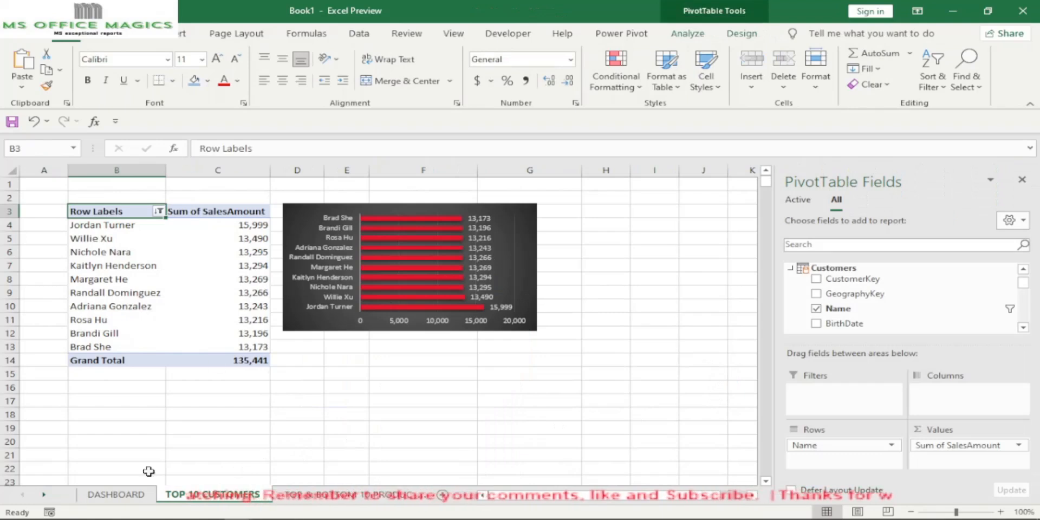
left_click(116, 494)
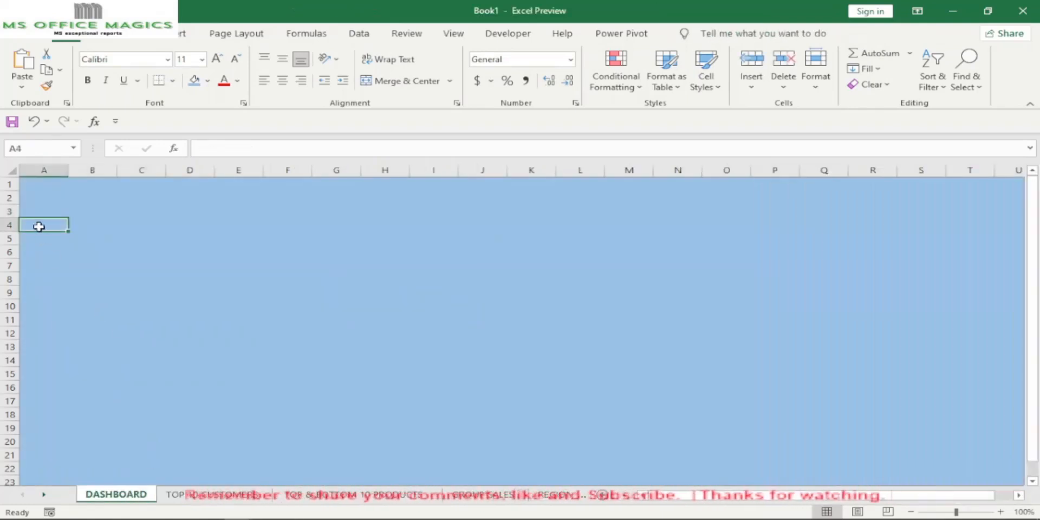
key("ctrl+v")
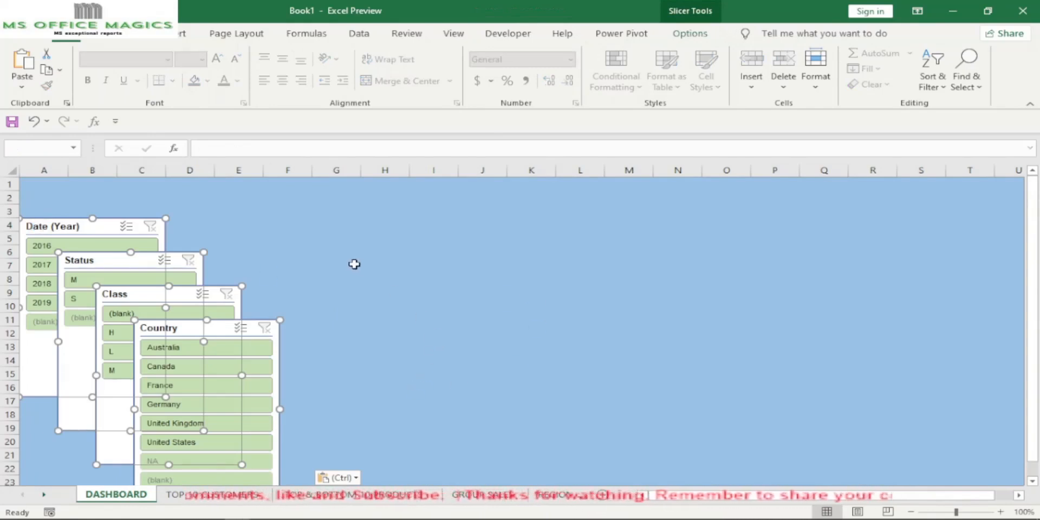
- Set the buttons of all four pasted slicers to 2 columns
left_click(691, 39)
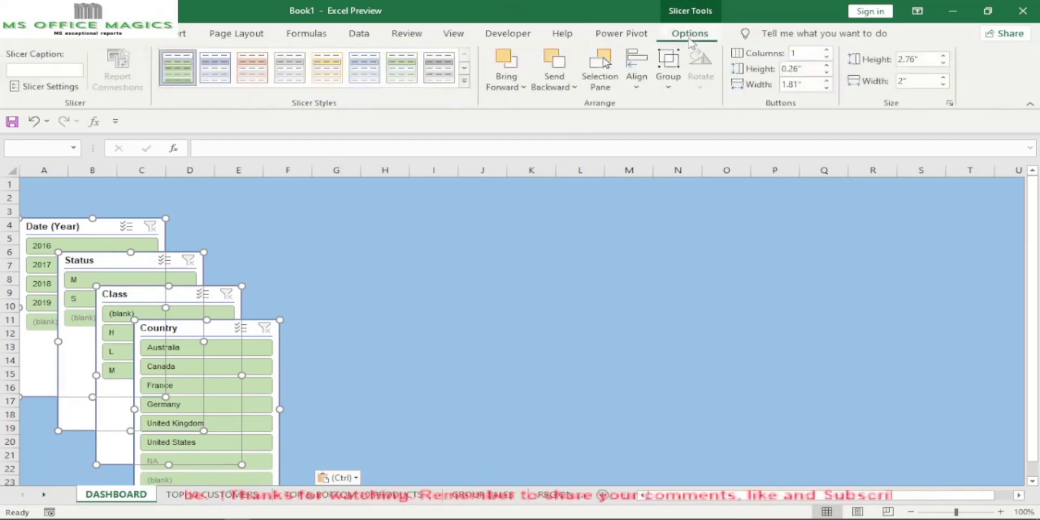
left_click(826, 49)
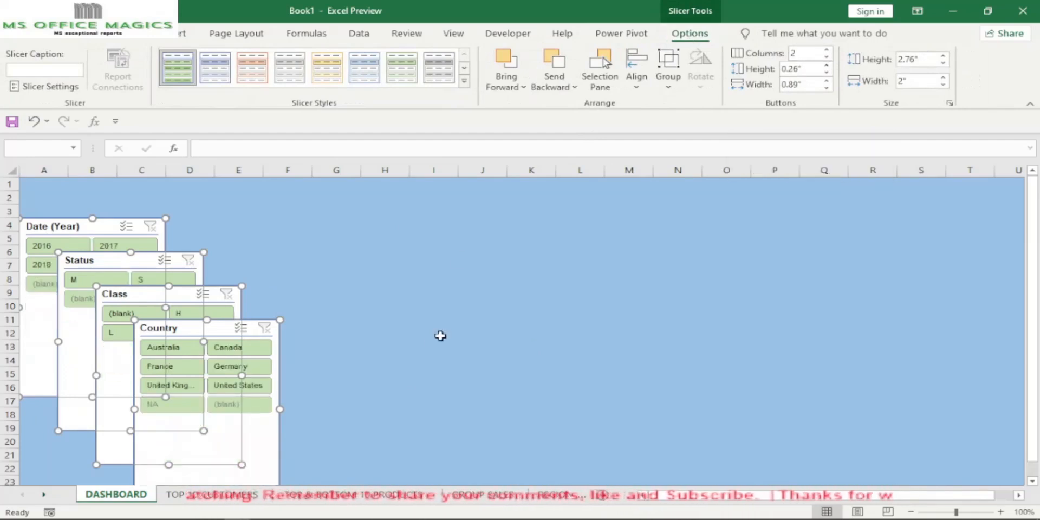
left_click(401, 351)
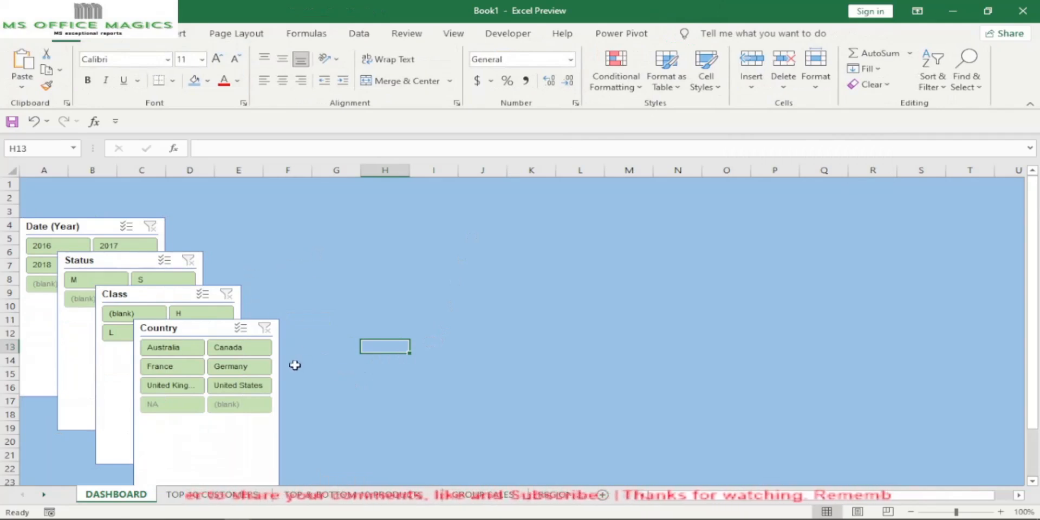
- Move the Country slicer away from the stack to about columns G to I, and shorten the Class slicer and place it around row 18
left_click_drag(278, 356, 471, 302)
left_click_drag(236, 373, 287, 388)
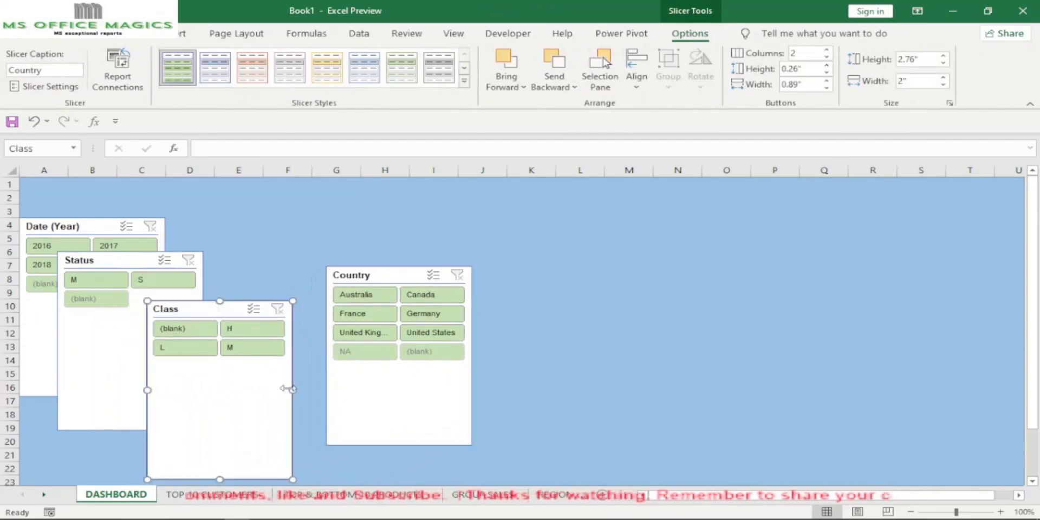
left_click_drag(221, 480, 226, 366)
left_click_drag(235, 312, 253, 431)
- Shorten the Status, Country and Date (Year) slicers to about the height of their buttons, with Status placed around row 12, columns C to F
left_click(127, 414)
left_click_drag(128, 432, 277, 385)
left_click(396, 441)
left_click_drag(401, 445, 400, 365)
left_click(98, 362)
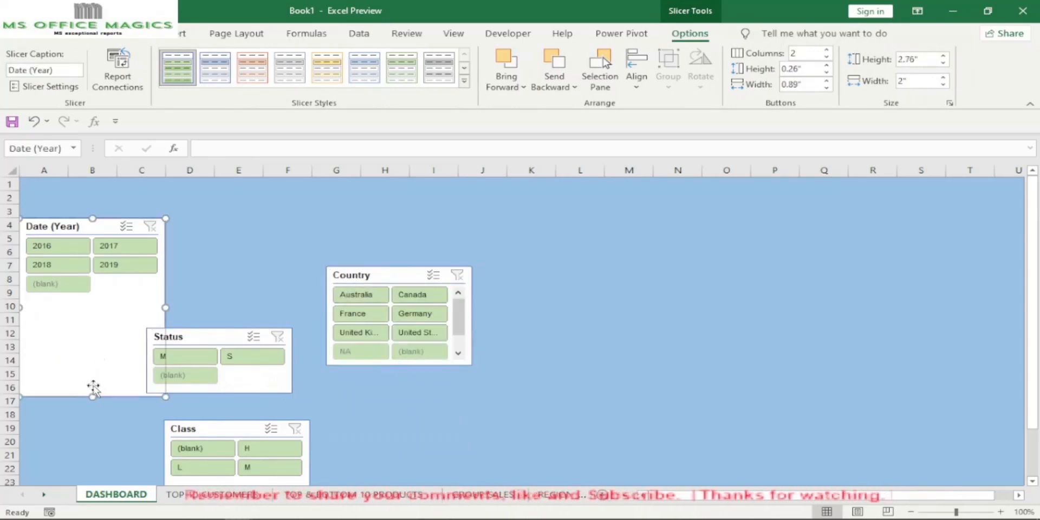
left_click_drag(93, 397, 103, 296)
left_click(257, 262)
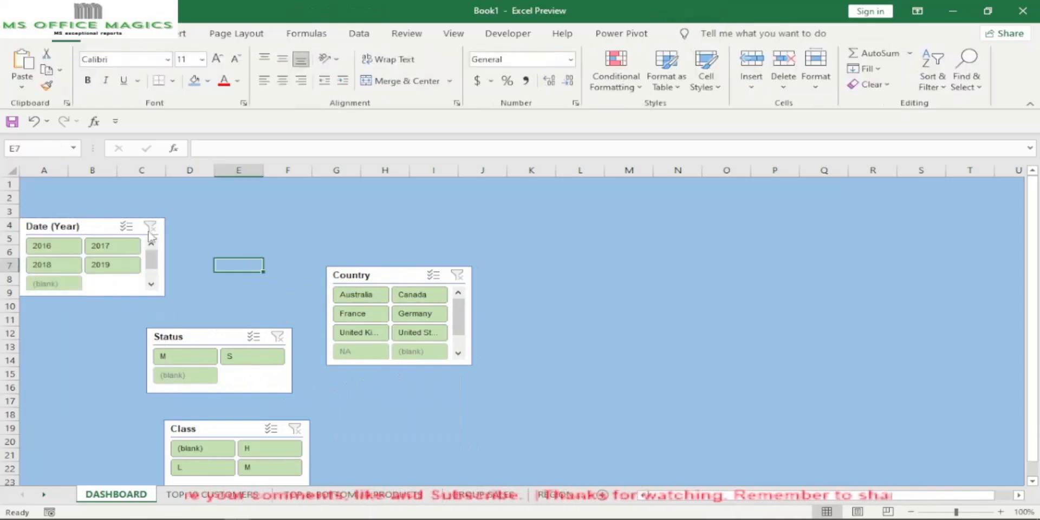
- Move the Date (Year) slicer up to row 3 in column A and place the Country slicer directly beneath it
left_click_drag(101, 219, 94, 205)
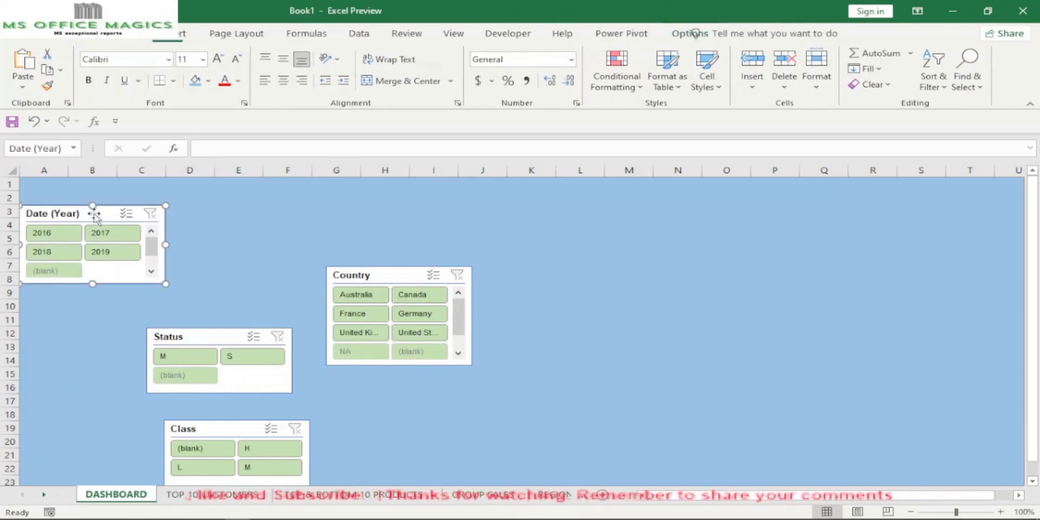
left_click(208, 277)
left_click_drag(382, 276, 80, 290)
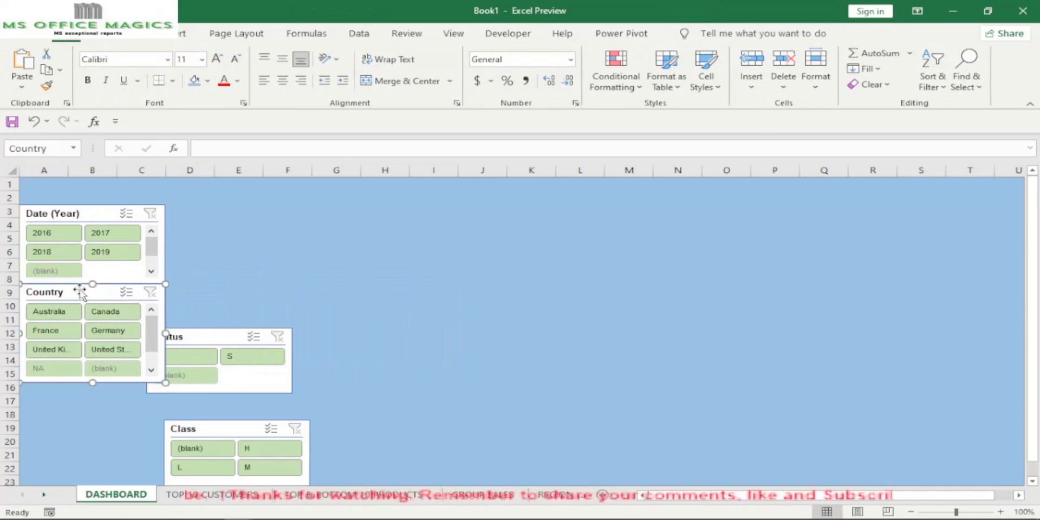
left_click(428, 320)
left_click(102, 298)
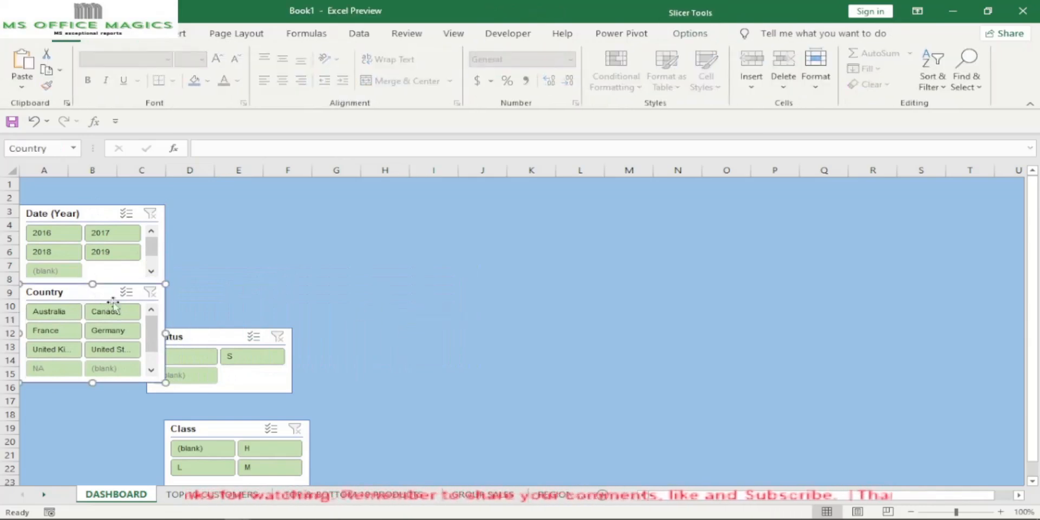
left_click(362, 303)
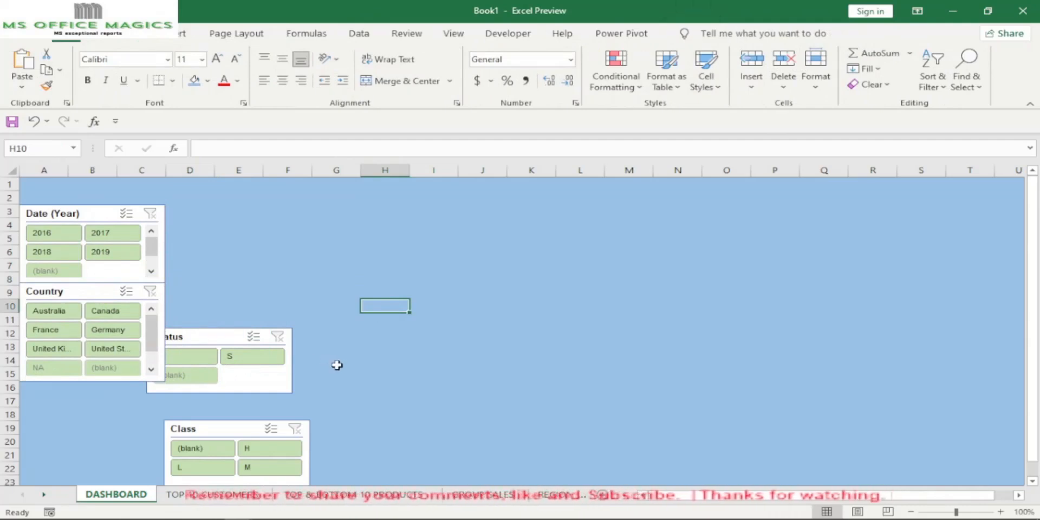
left_click(164, 290)
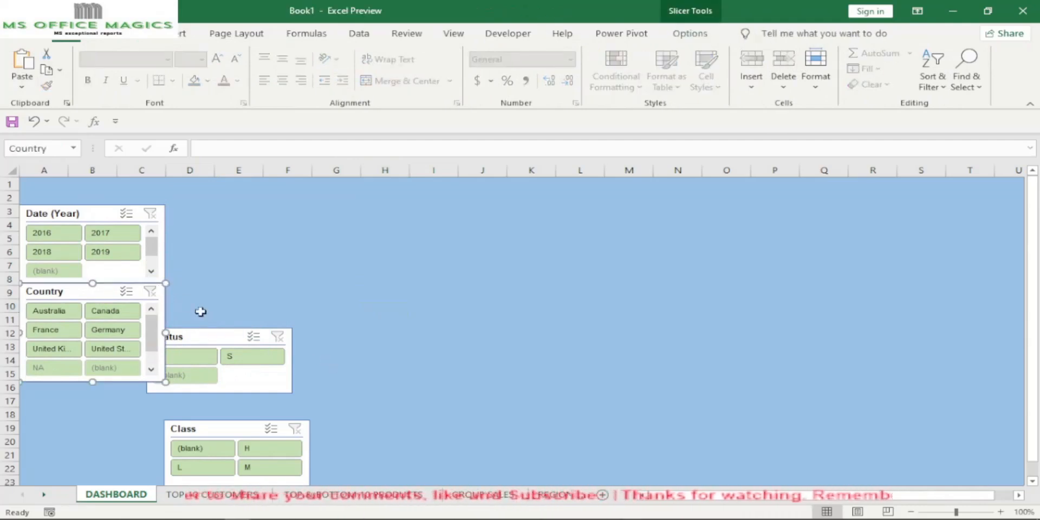
left_click(329, 317)
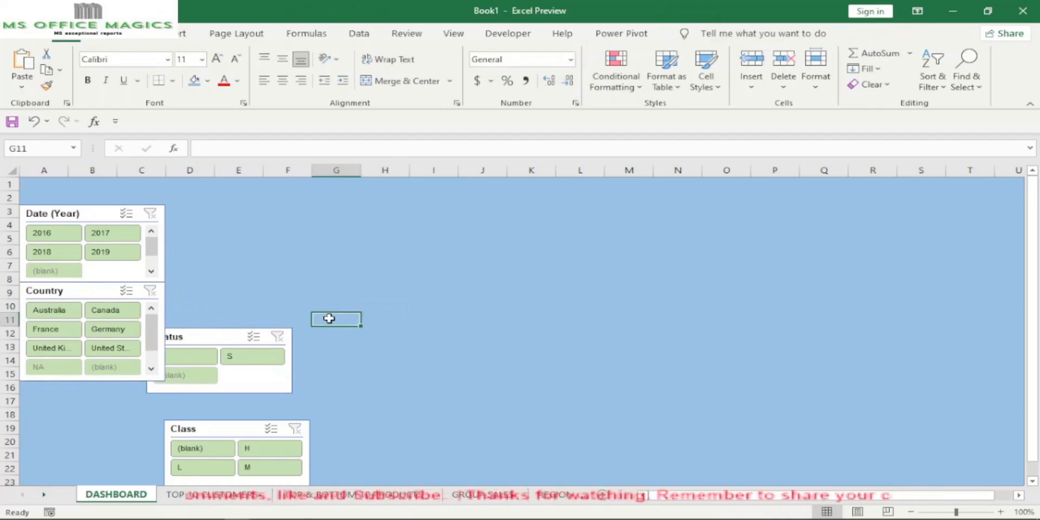
- Stack the Status slicer directly below Country and the Class slicer directly below Status, aligned with column A
left_click_drag(216, 342, 82, 389)
left_click(227, 375)
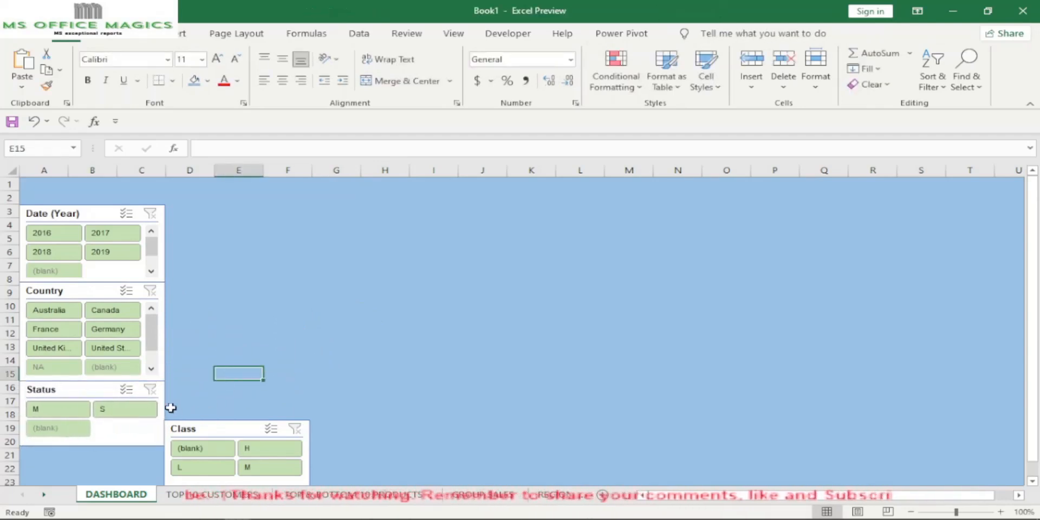
scroll(325, 362, "down", 1)
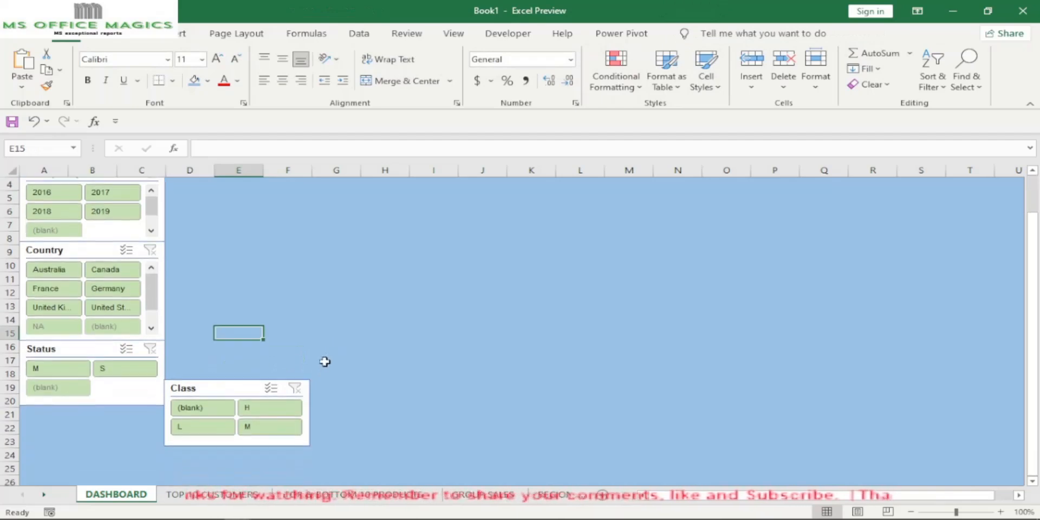
left_click_drag(240, 388, 95, 414)
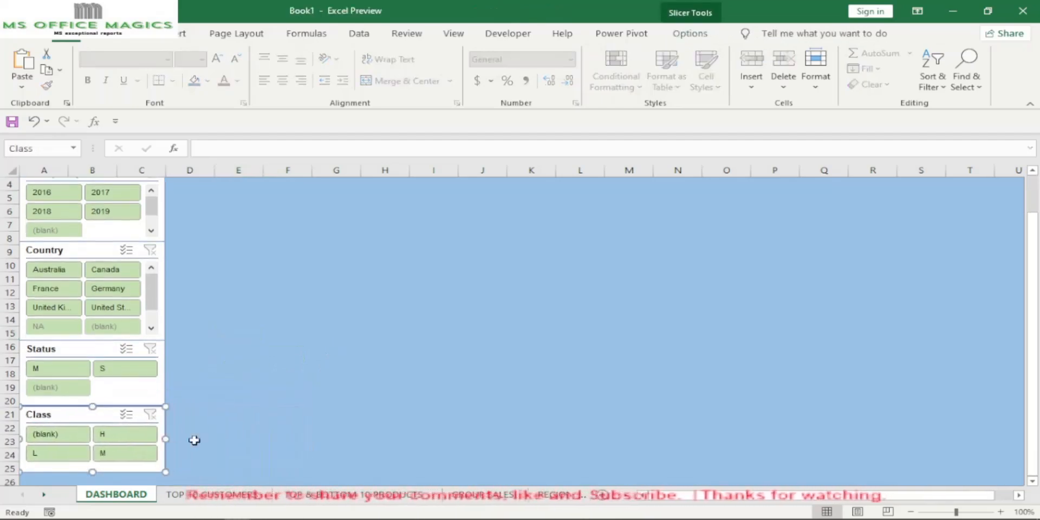
left_click(215, 435)
left_click(164, 421)
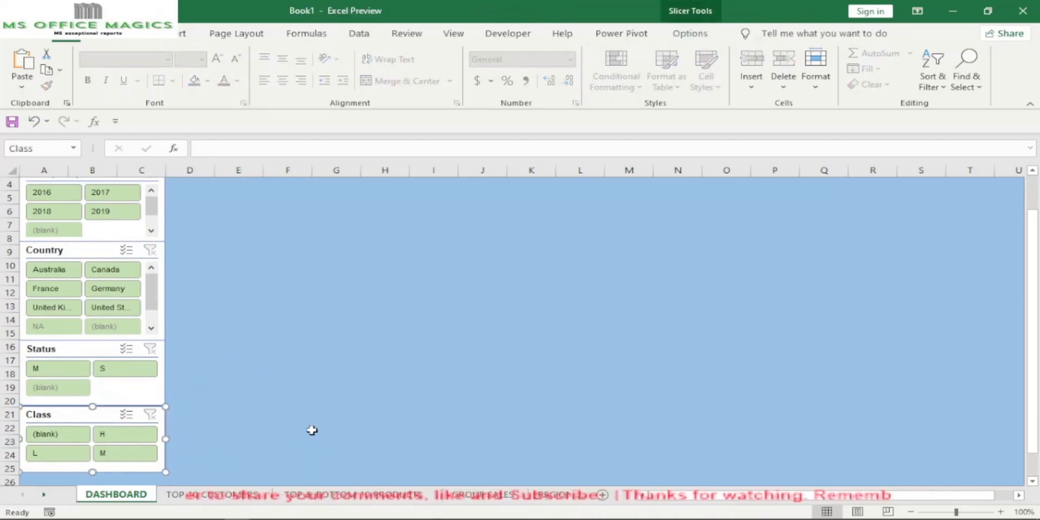
left_click(320, 386)
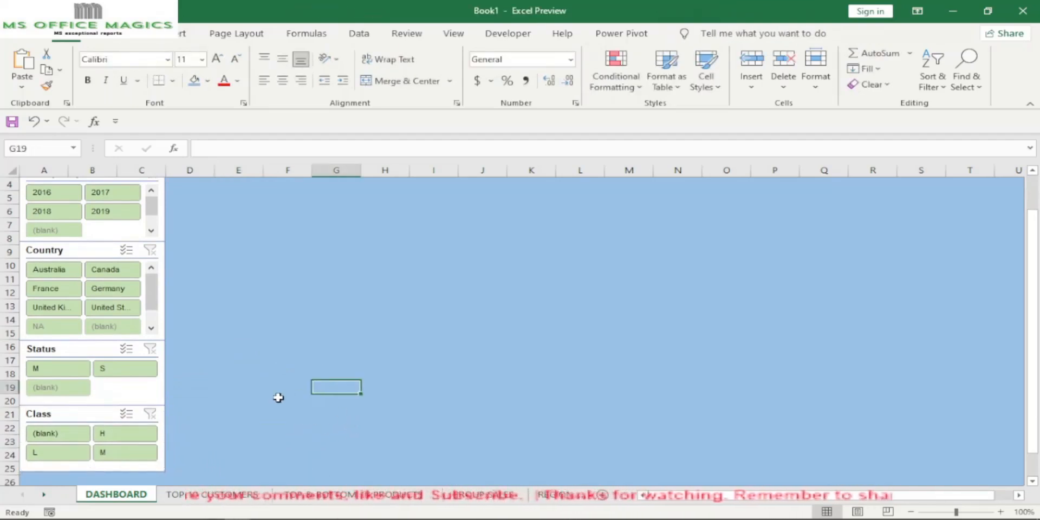
scroll(284, 310, "up", 1)
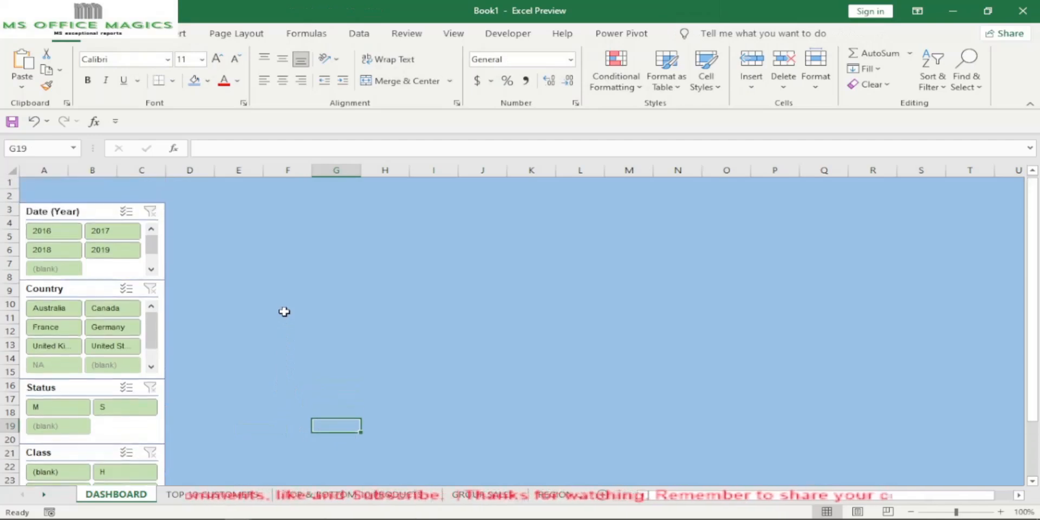
scroll(284, 311, "down", 1)
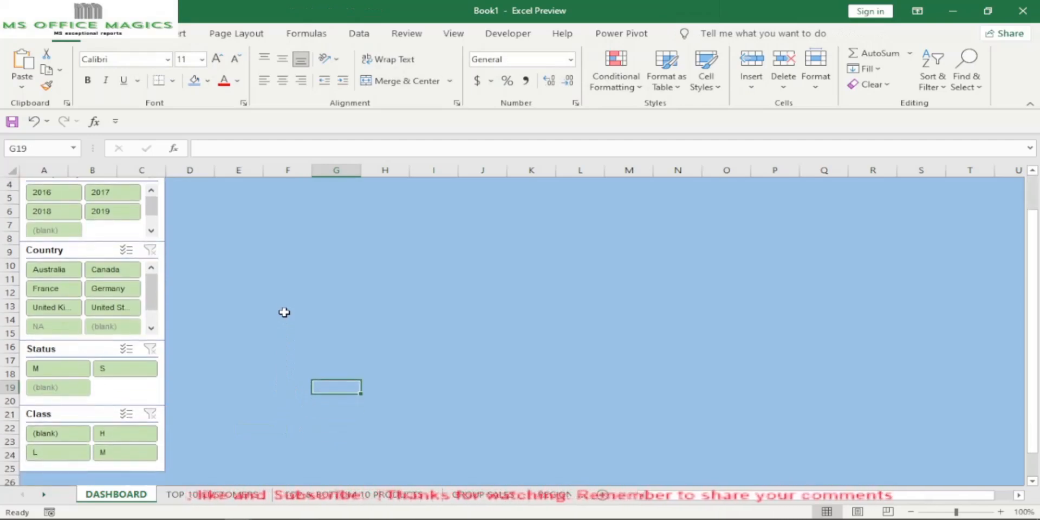
scroll(284, 312, "up", 1)
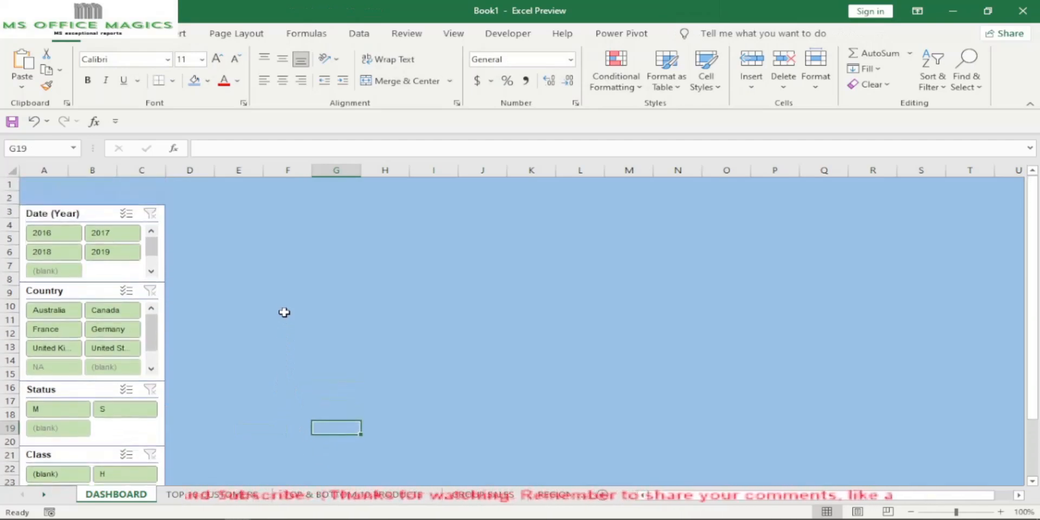
left_click(304, 282)
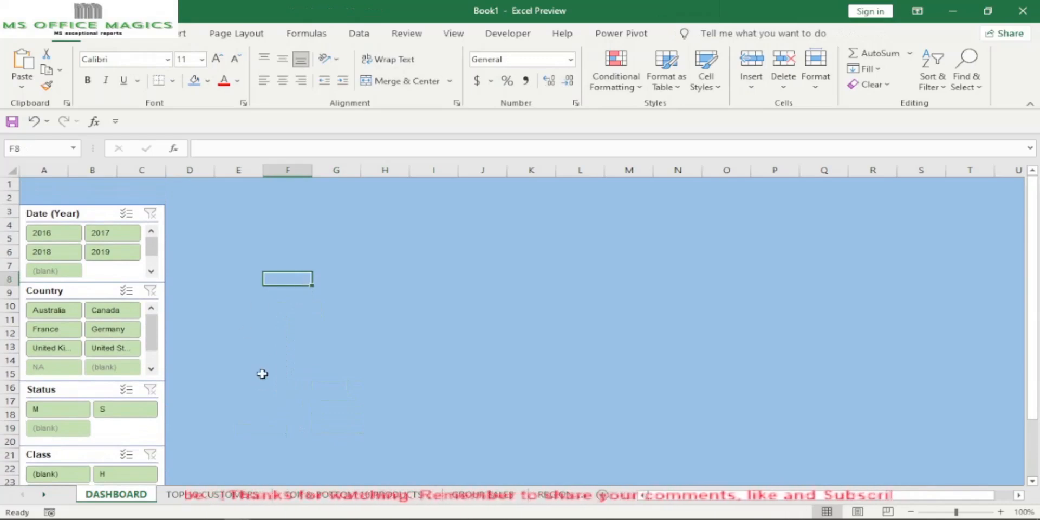
scroll(272, 346, "down", 2)
scroll(272, 347, "up", 1)
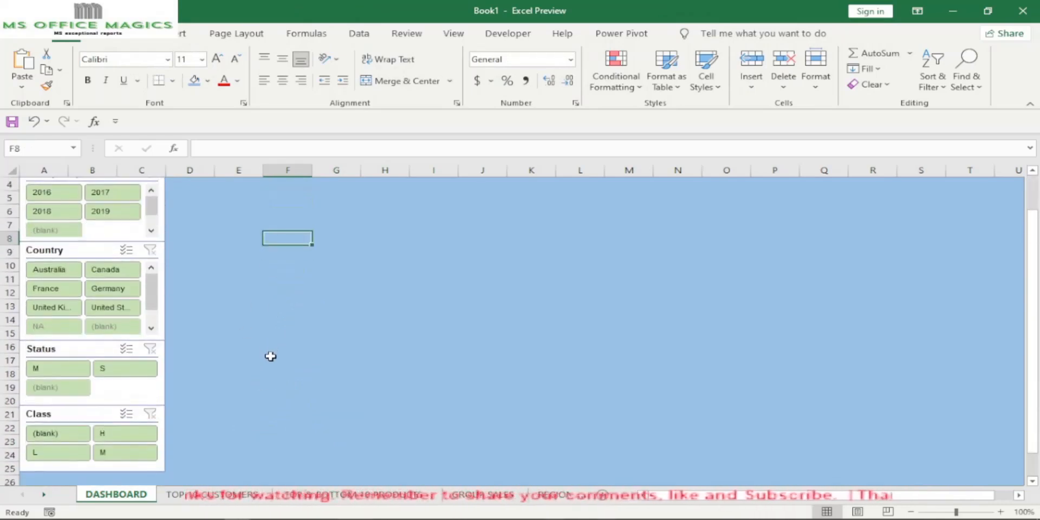
left_click(213, 495)
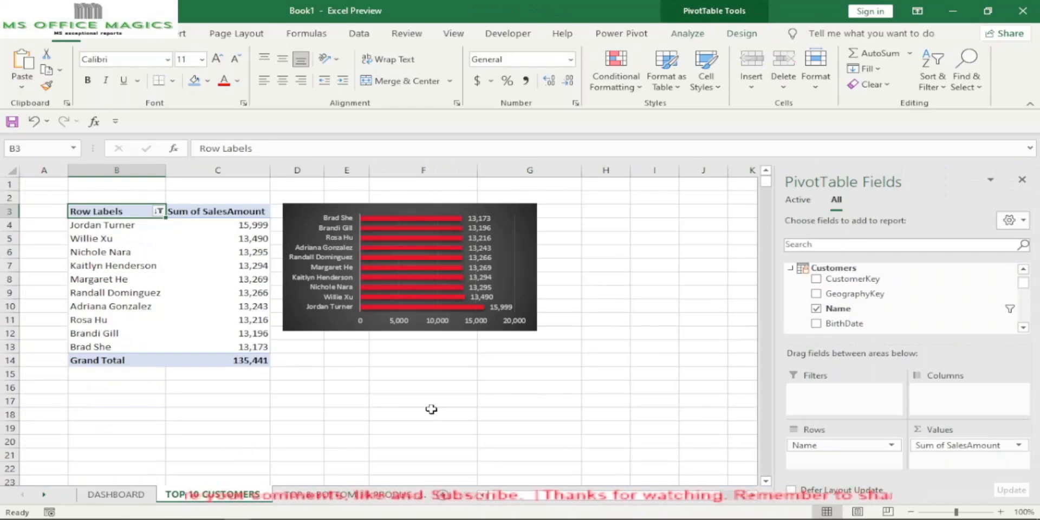
left_click(513, 249)
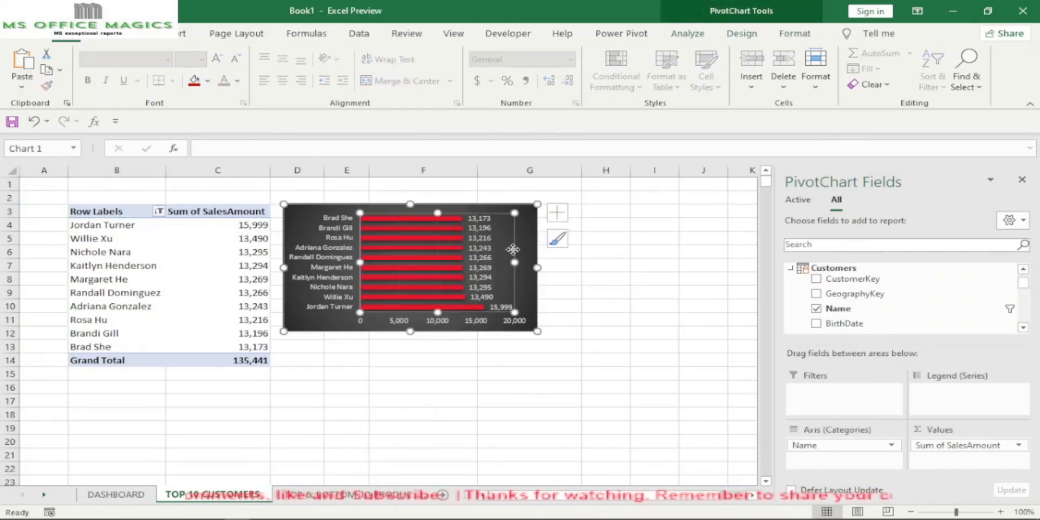
key("Delete")
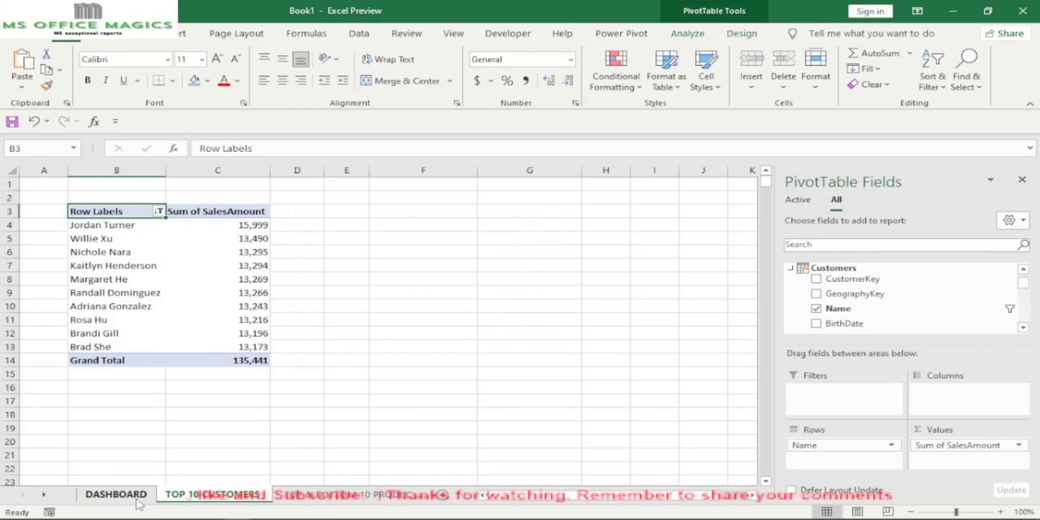
left_click(126, 495)
scroll(197, 230, "up", 1)
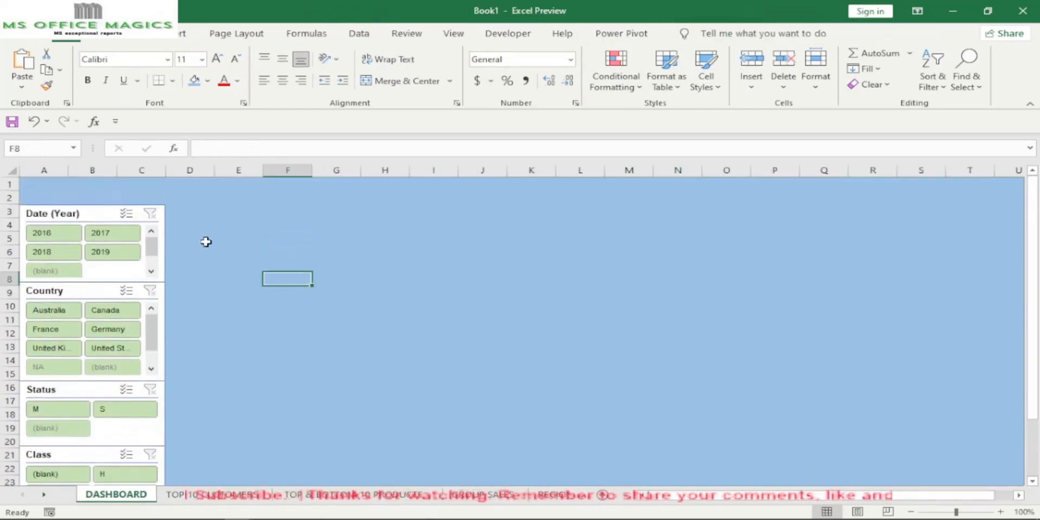
left_click(180, 213)
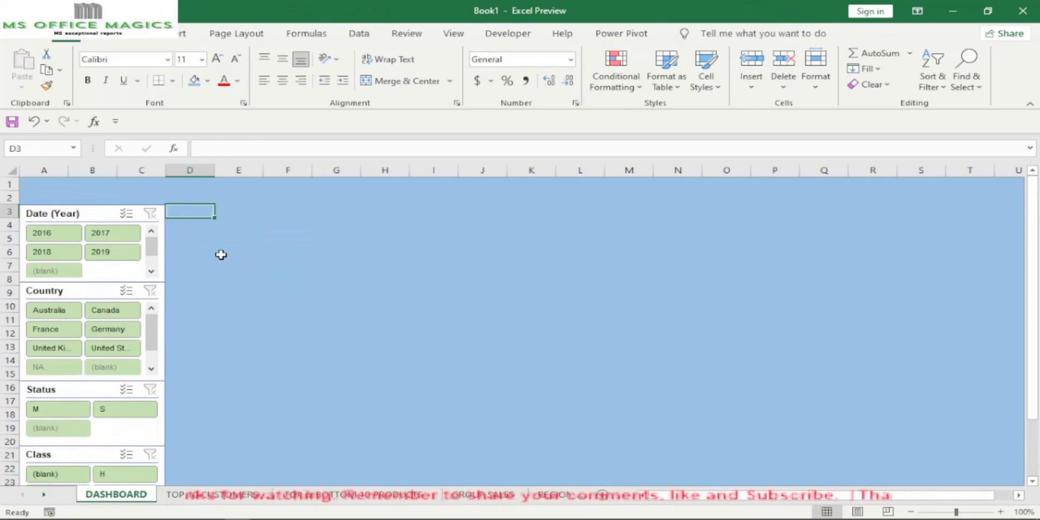
key("ctrl+z")
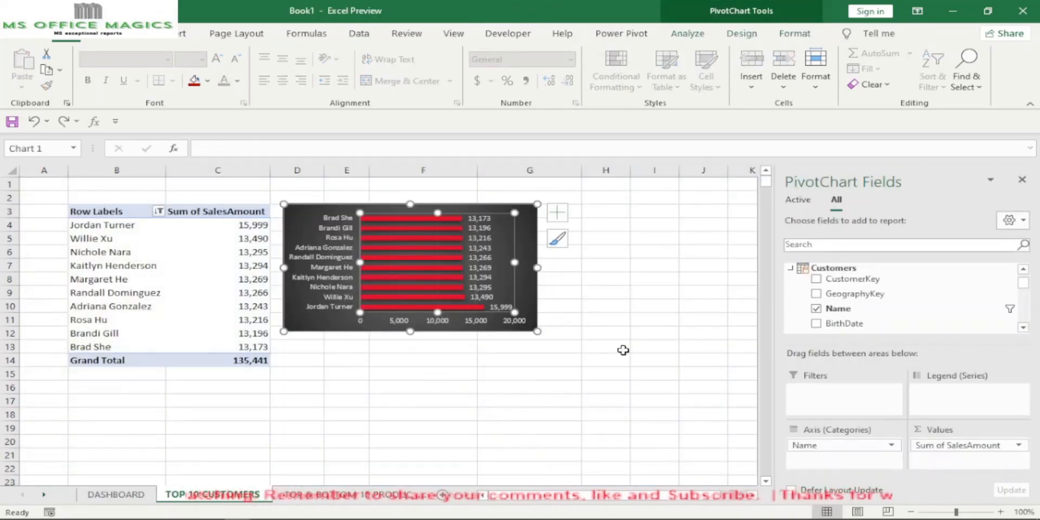
- Cut the whole customers bar chart from the TOP 10 CUSTOMERS sheet and paste it at cell D3 of the DASHBOARD sheet
left_click(623, 350)
left_click(534, 315)
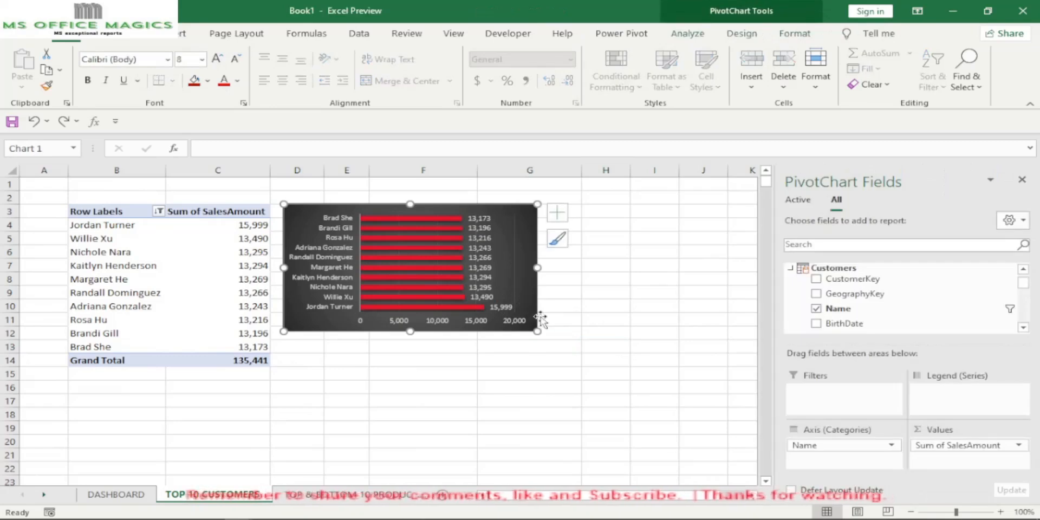
key("Escape")
left_click(116, 494)
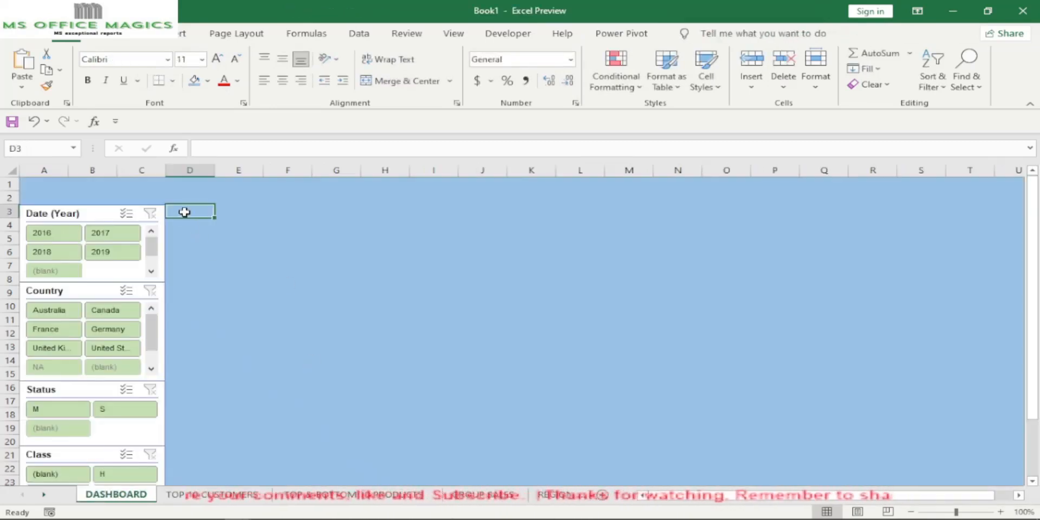
key("ctrl+v")
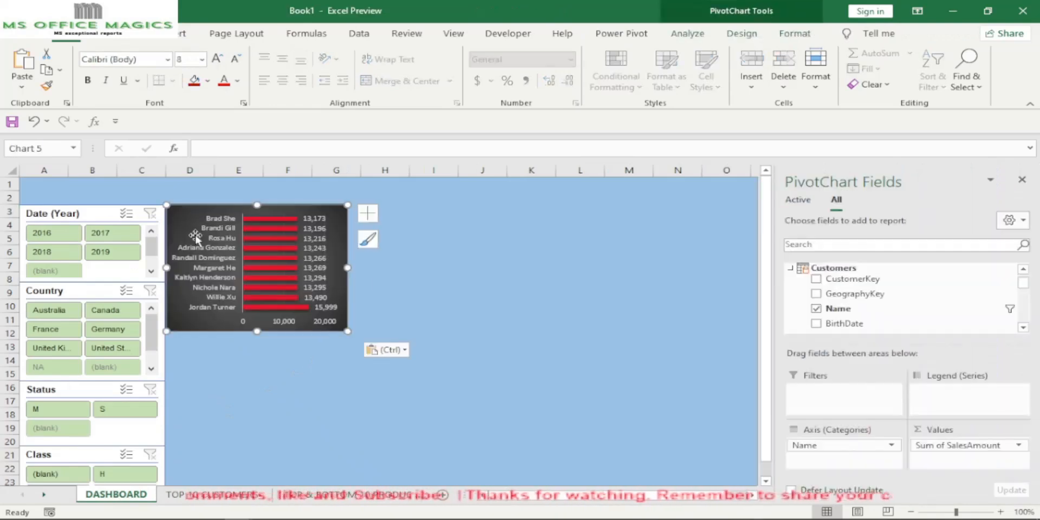
- Widen the pasted customers chart so it spans from column D to about column H beside the slicers
left_click(434, 279)
left_click(347, 296)
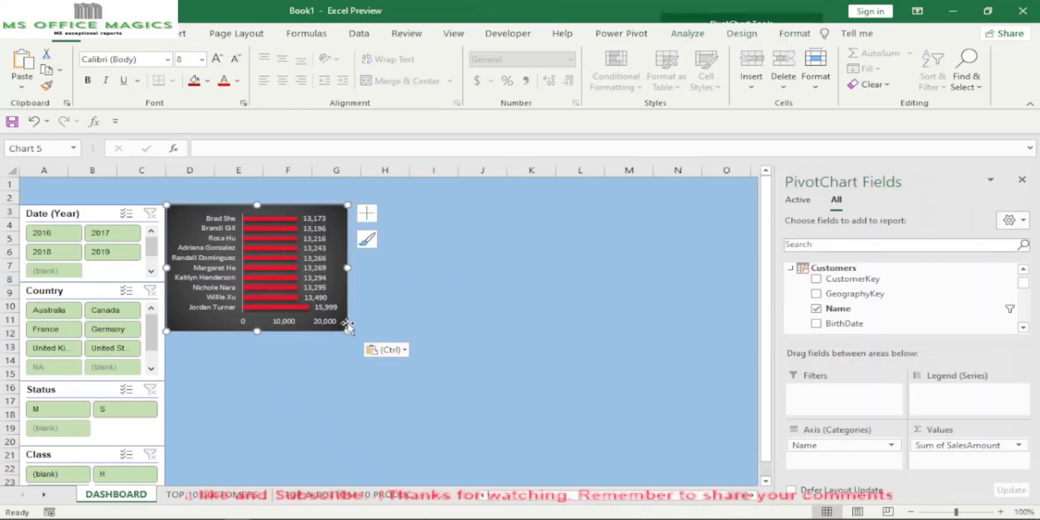
left_click_drag(360, 332, 376, 333)
left_click(479, 347)
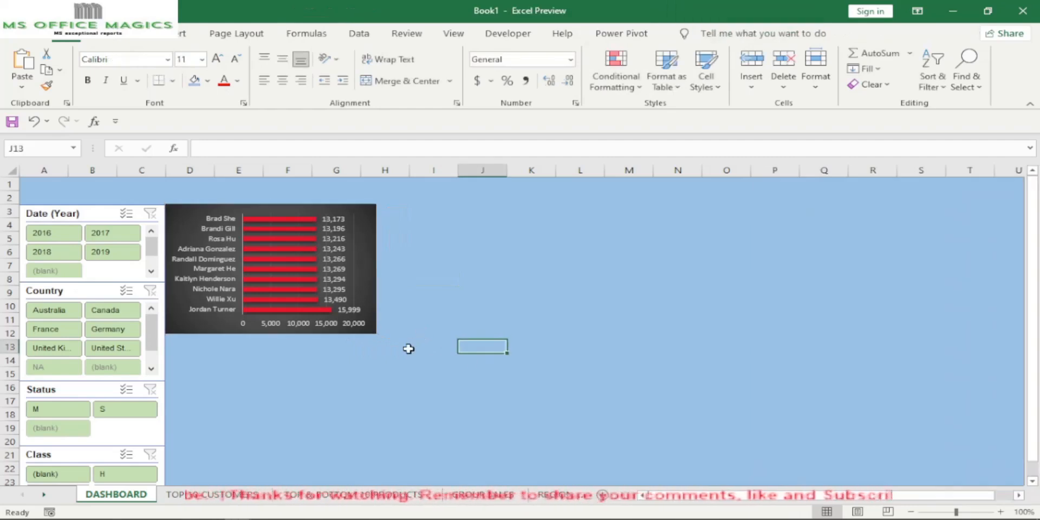
- Select both product bar charts on the TOP & BOTTOM 10 PRODUCTS sheet and cut them
left_click(214, 494)
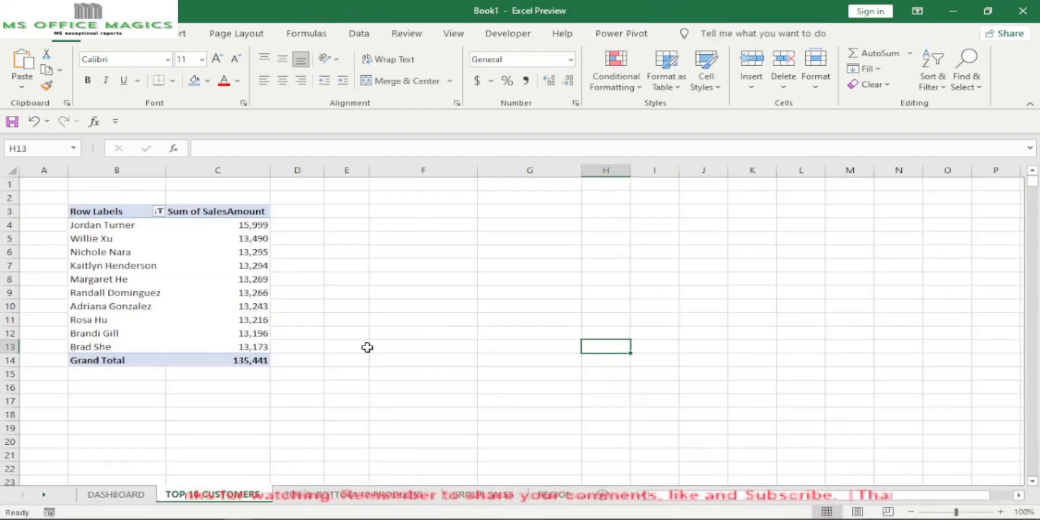
left_click(329, 495)
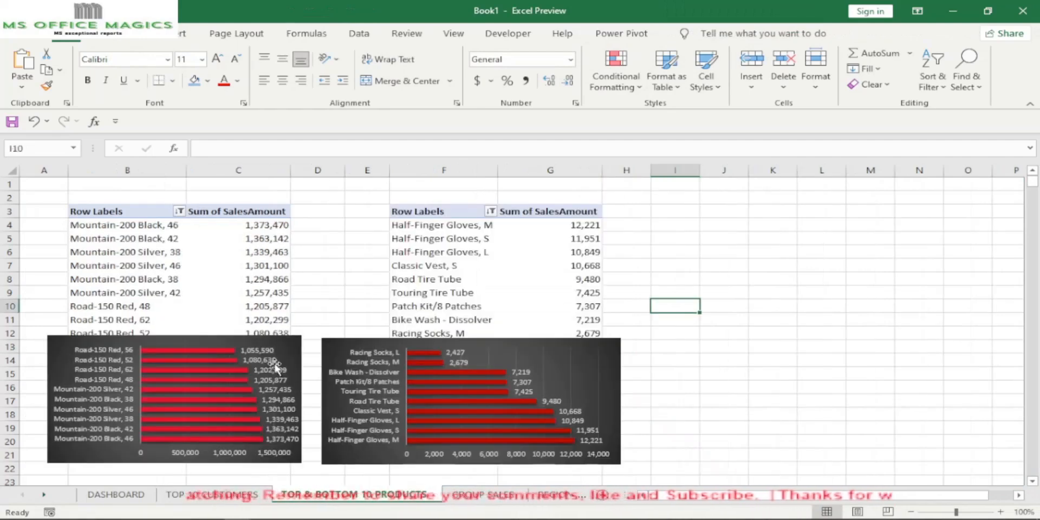
left_click(283, 360)
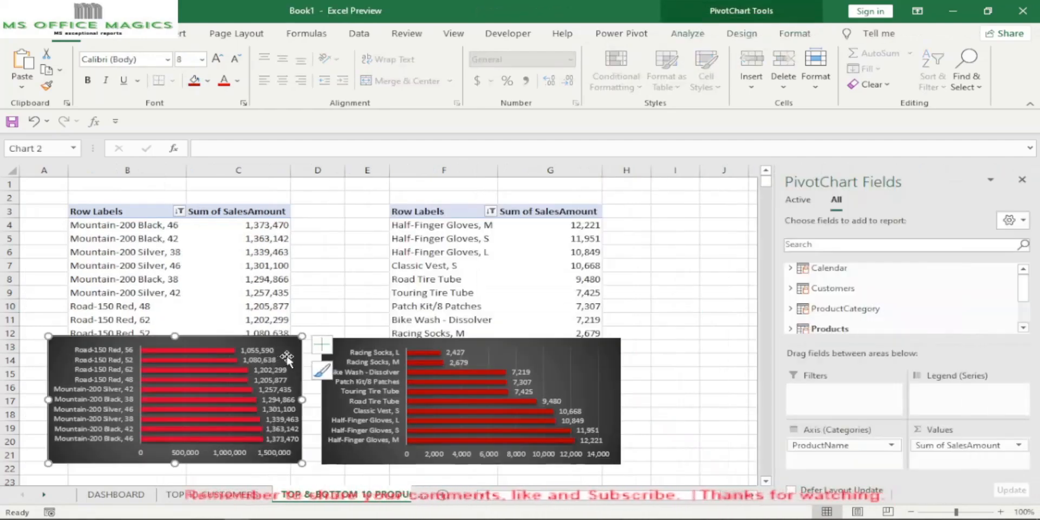
left_click(610, 373)
key("Delete")
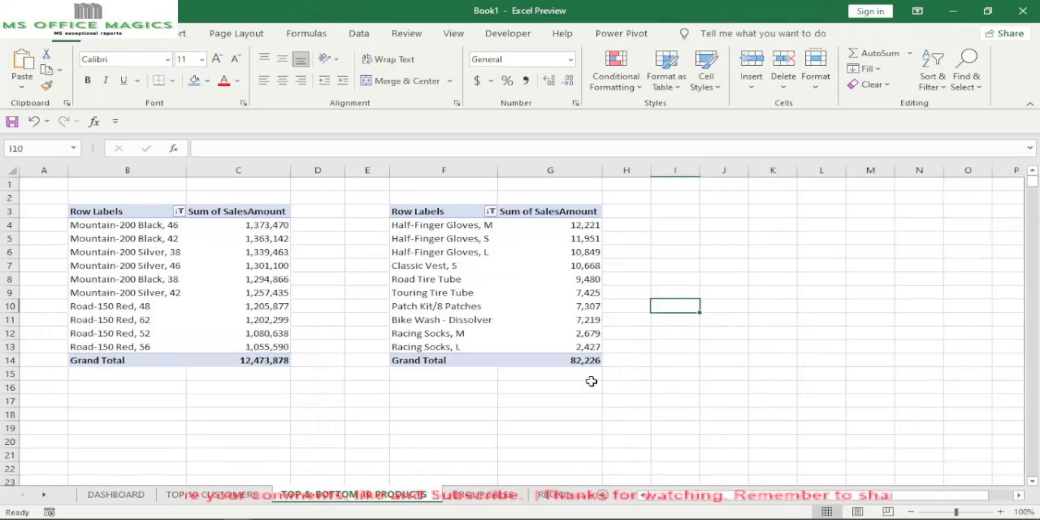
- Restore and recut both product charts, pasting them side by side starting at cell I3 of the DASHBOARD sheet
left_click(116, 494)
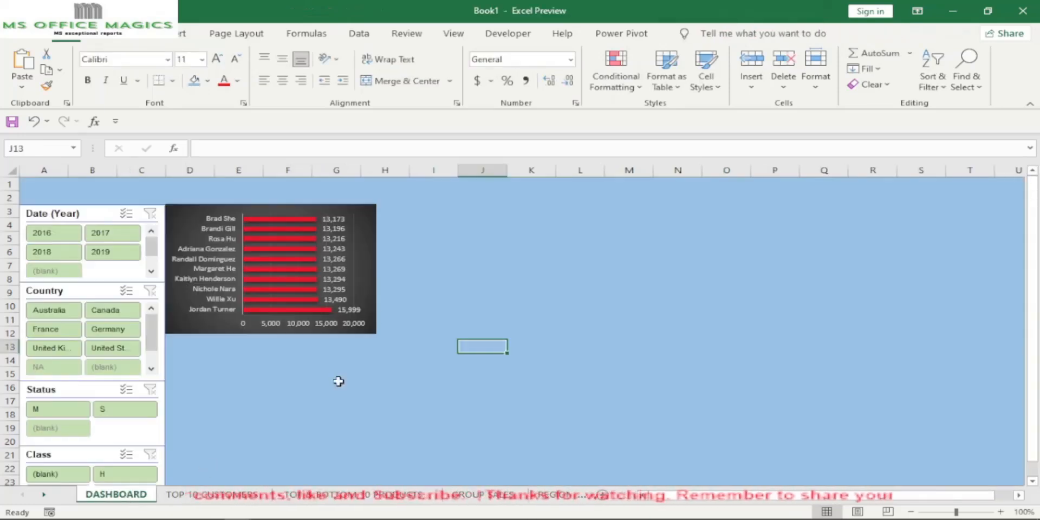
left_click(413, 214)
key("ctrl+c")
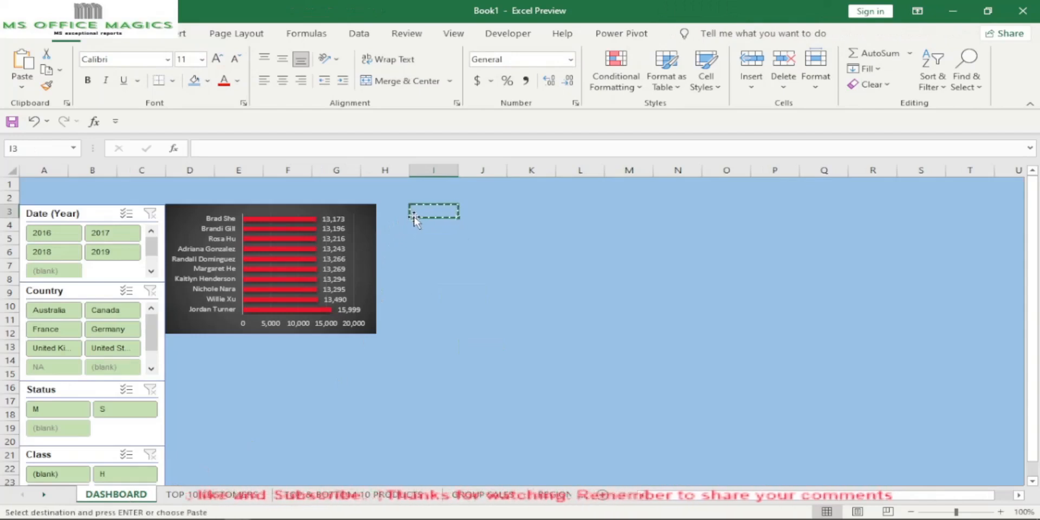
key("ctrl+z")
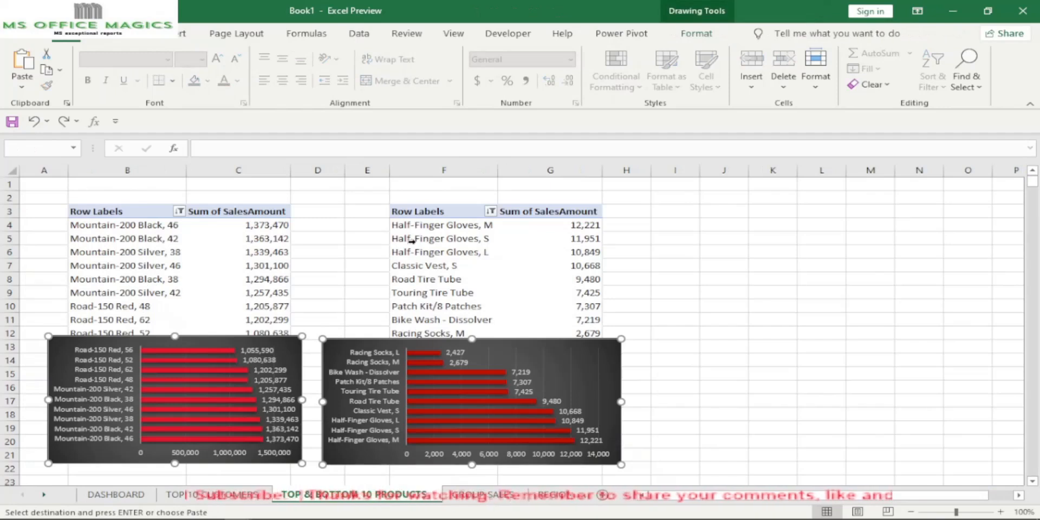
key("ctrl+y")
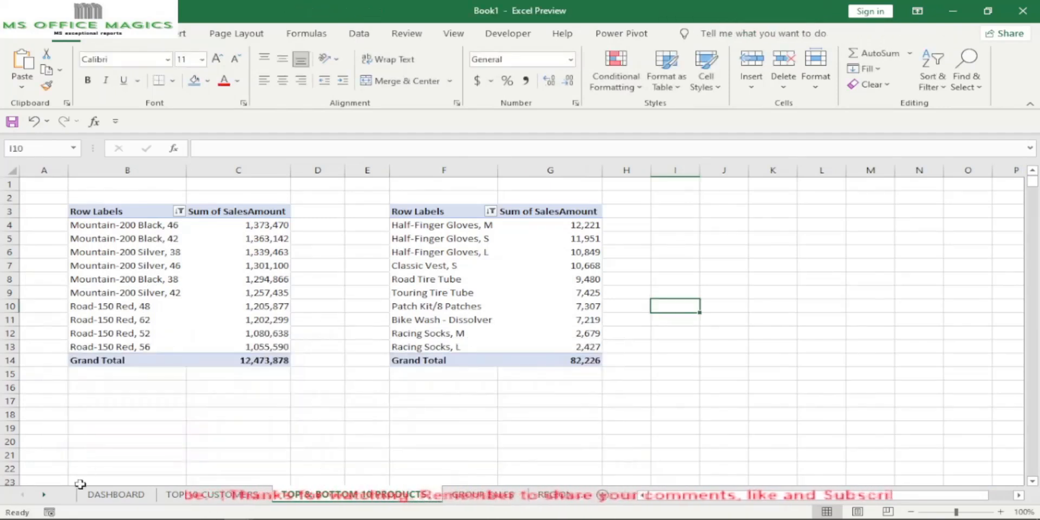
left_click(90, 493)
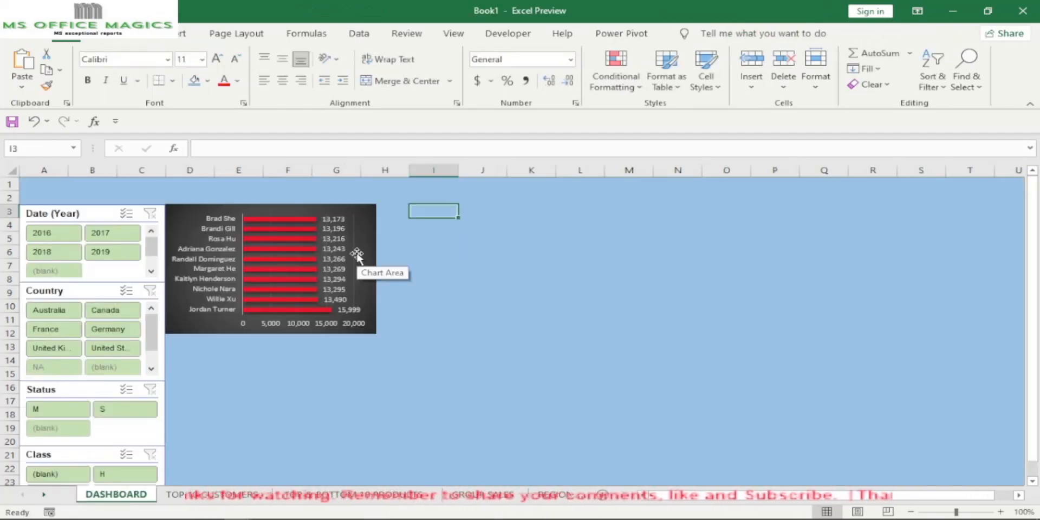
key("ctrl+v")
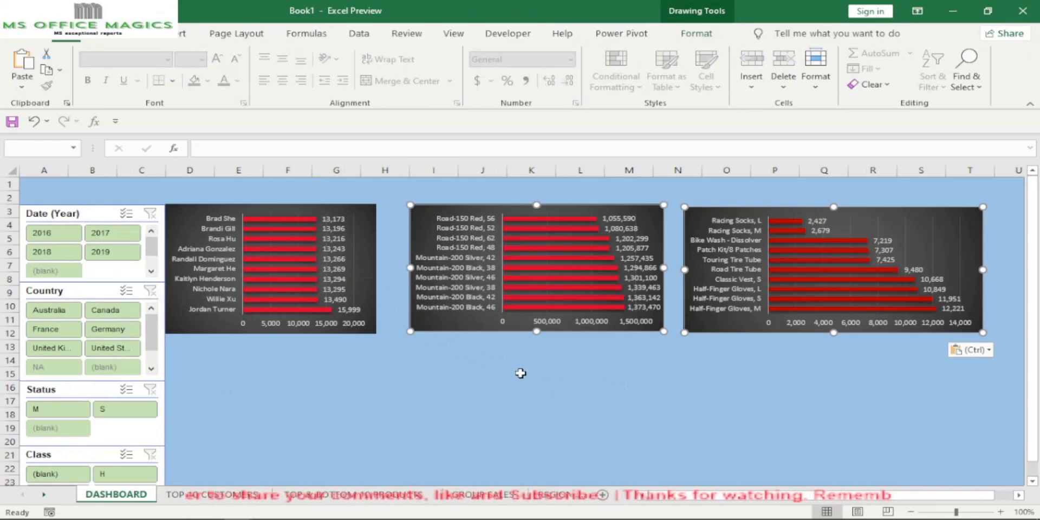
- Shrink the pie chart on the GROUP SALES sheet so it spans about columns D to I and ends near row 12
scroll(481, 388, "down", 1)
scroll(490, 388, "up", 1)
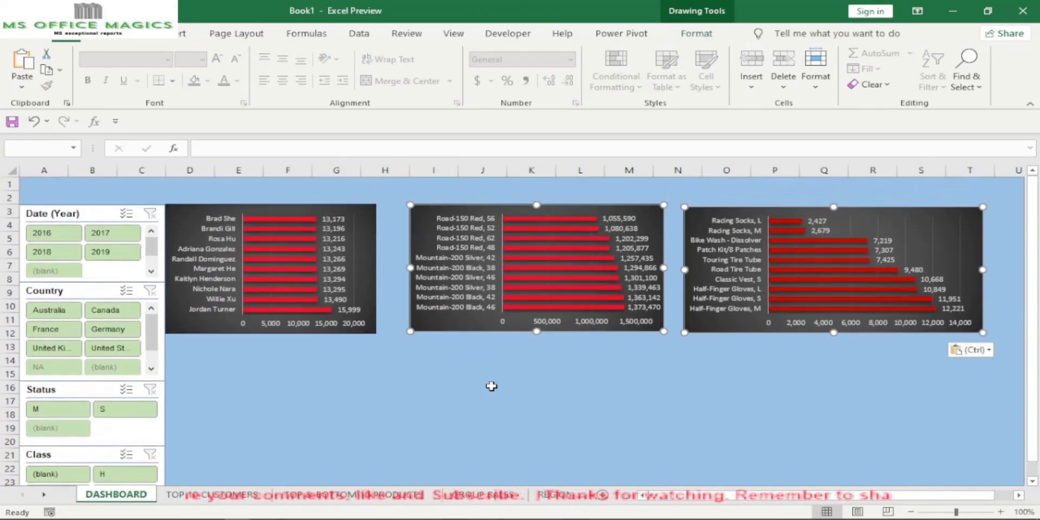
scroll(491, 386, "down", 1)
left_click(222, 344)
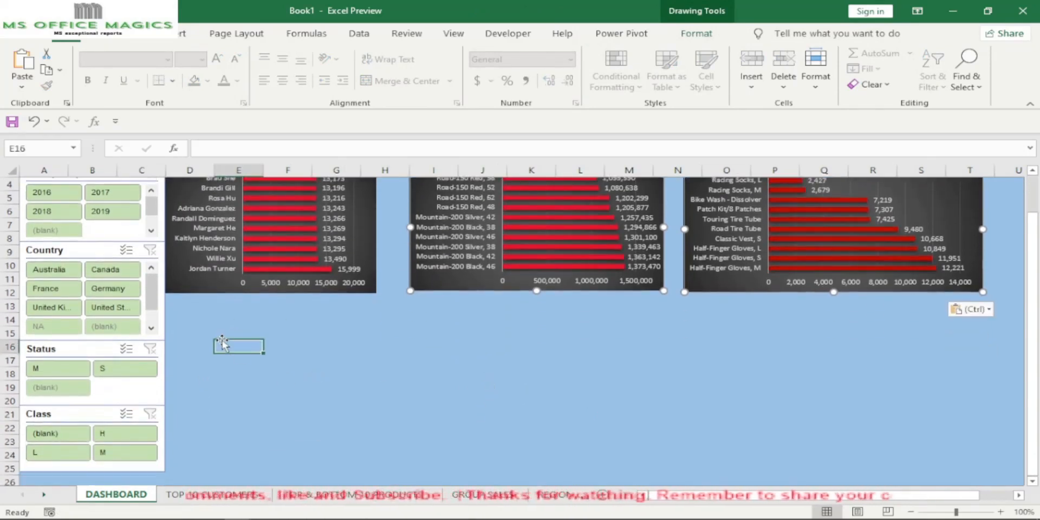
left_click(483, 494)
left_click(497, 332)
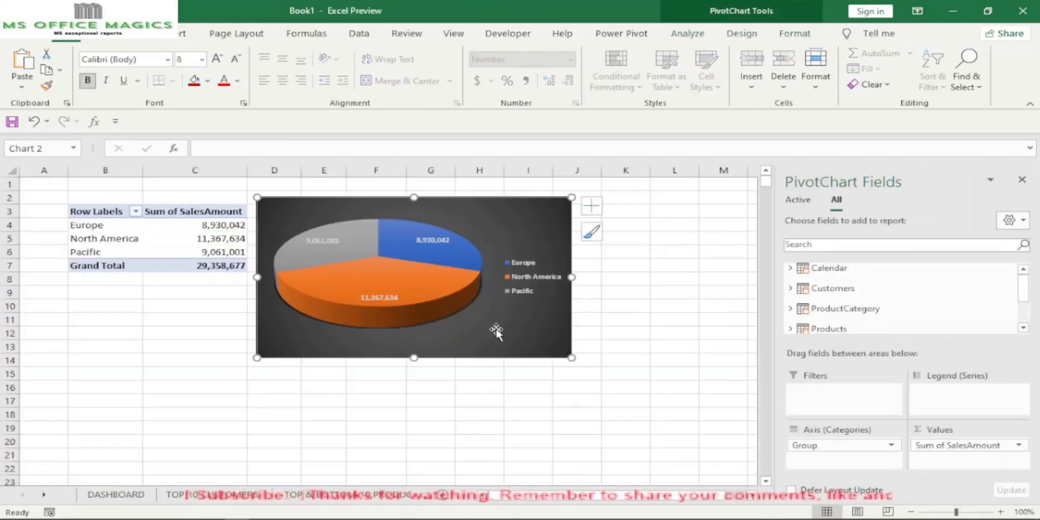
left_click_drag(570, 356, 532, 340)
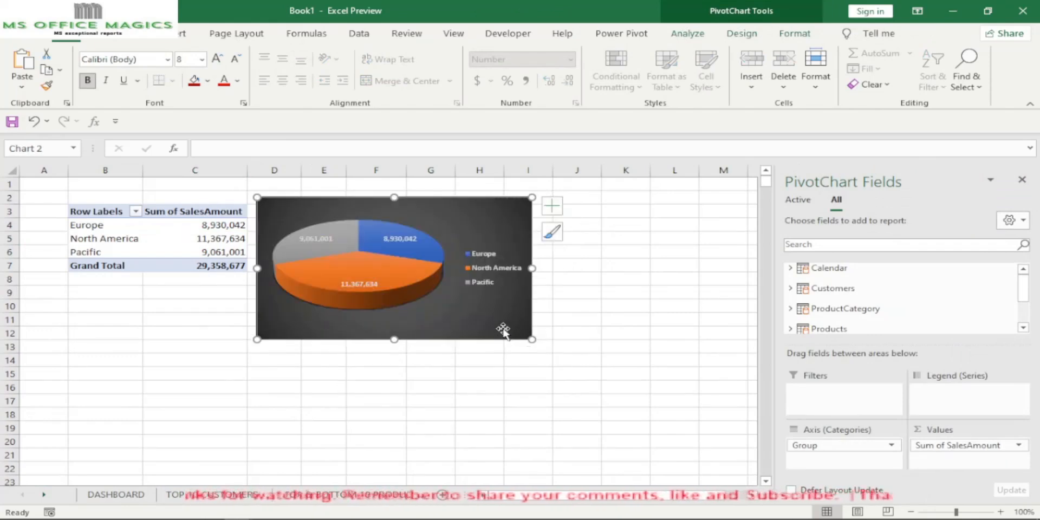
- Cut the pie chart from the GROUP SALES sheet and paste it at cell D15 of the DASHBOARD sheet
key("ctrl+x")
left_click(116, 494)
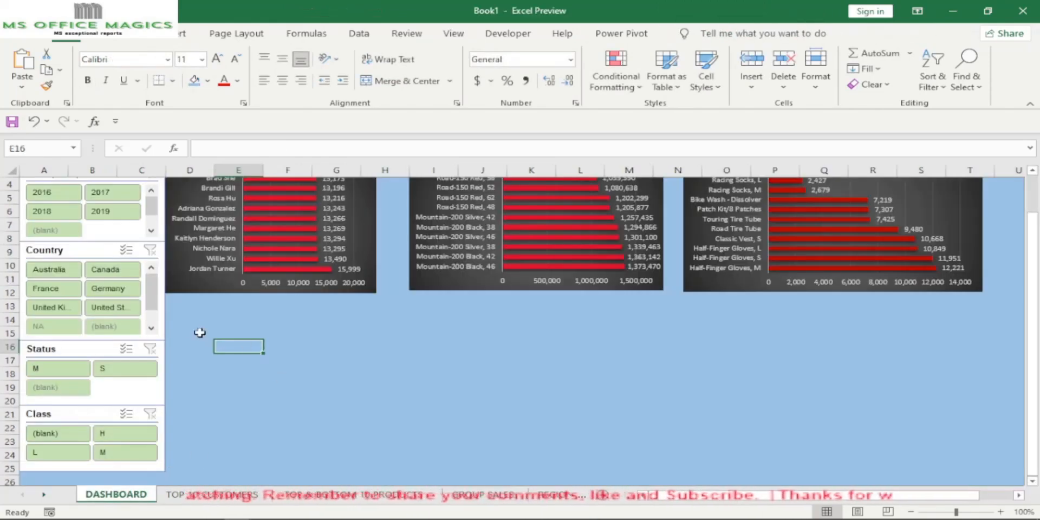
left_click(199, 332)
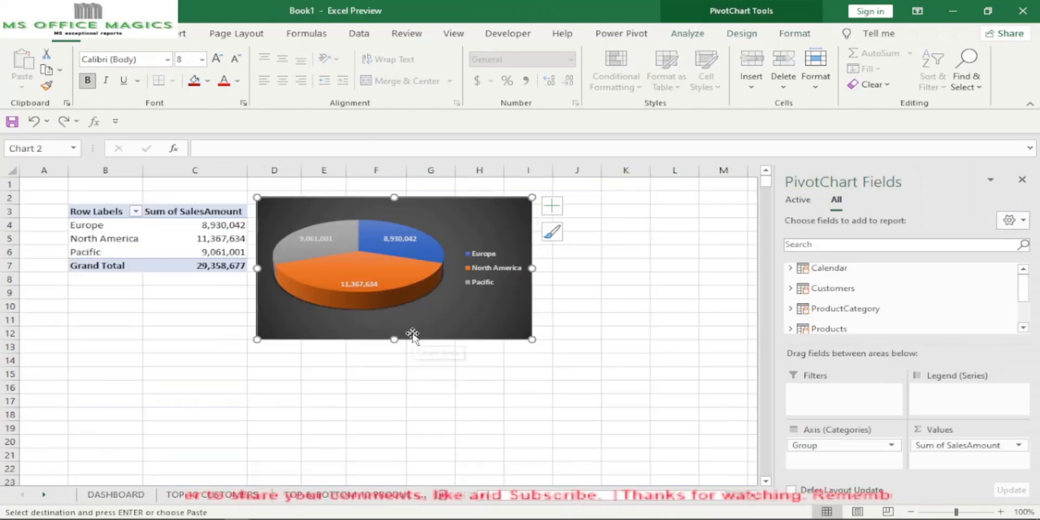
key("ctrl+x")
left_click(130, 495)
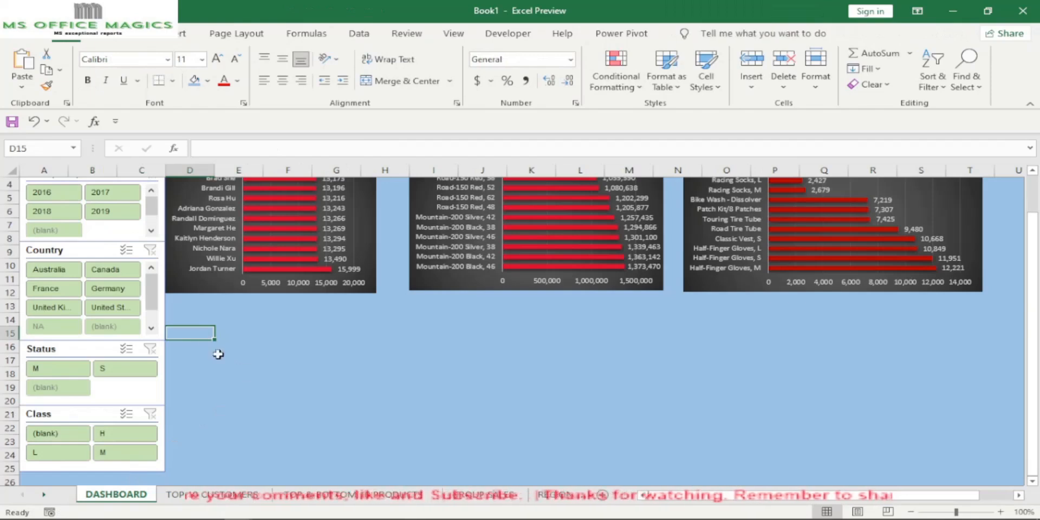
key("ctrl+v")
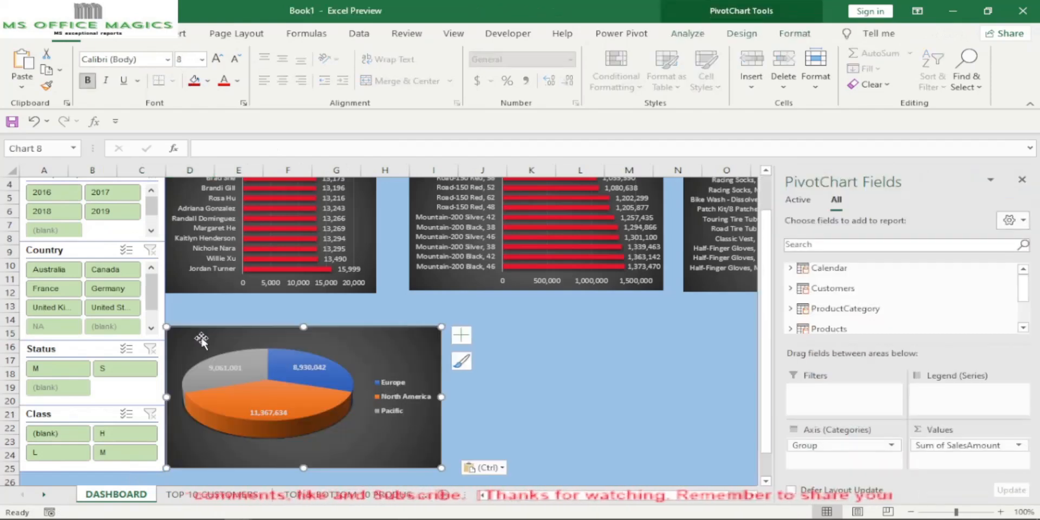
- Select the whole region column chart on the REGION SALES sheet and cut it
left_click(521, 386)
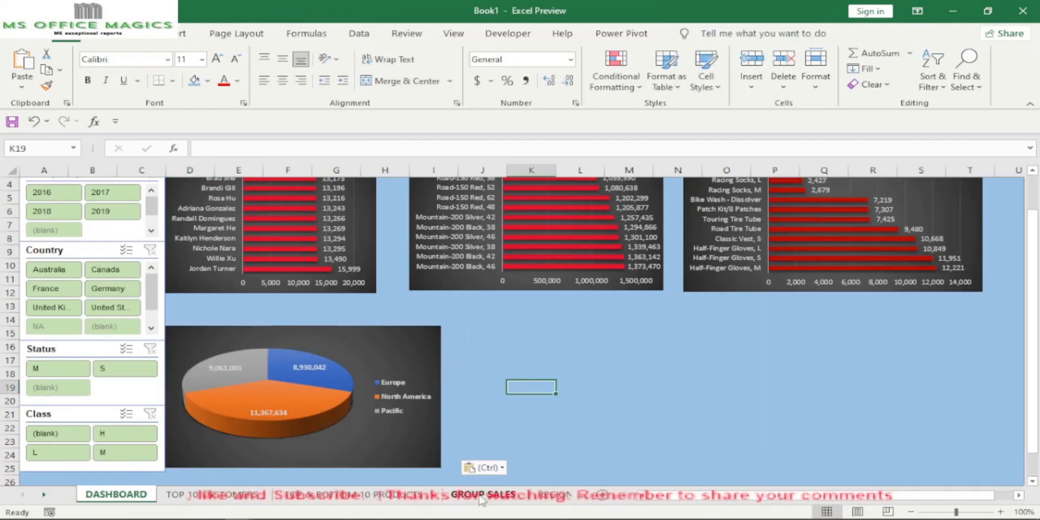
left_click(542, 497)
left_click(557, 355)
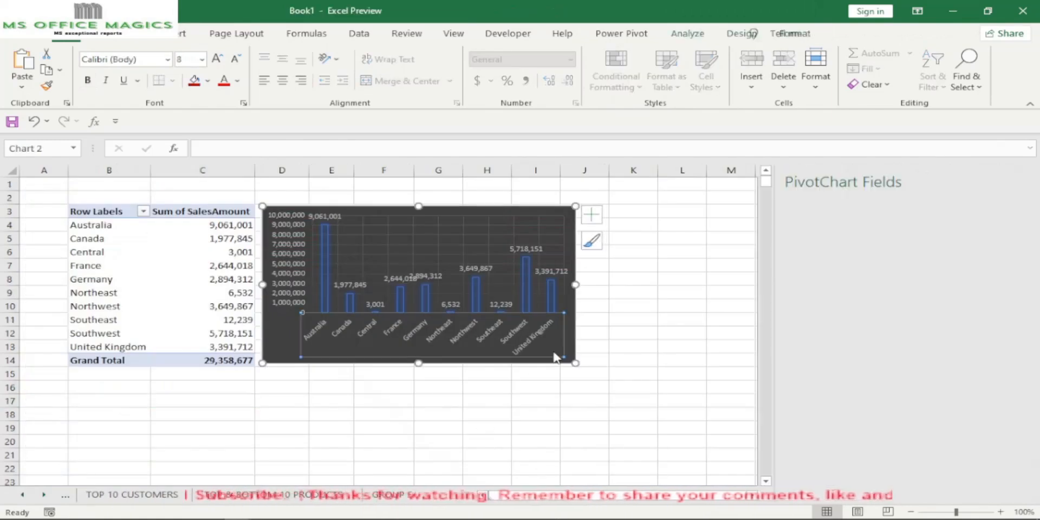
left_click(549, 225)
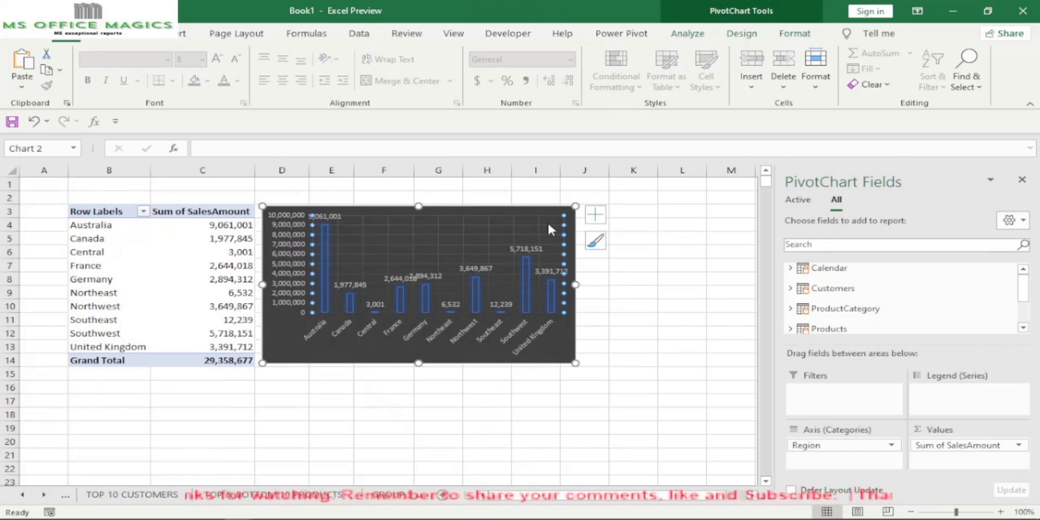
left_click(569, 347)
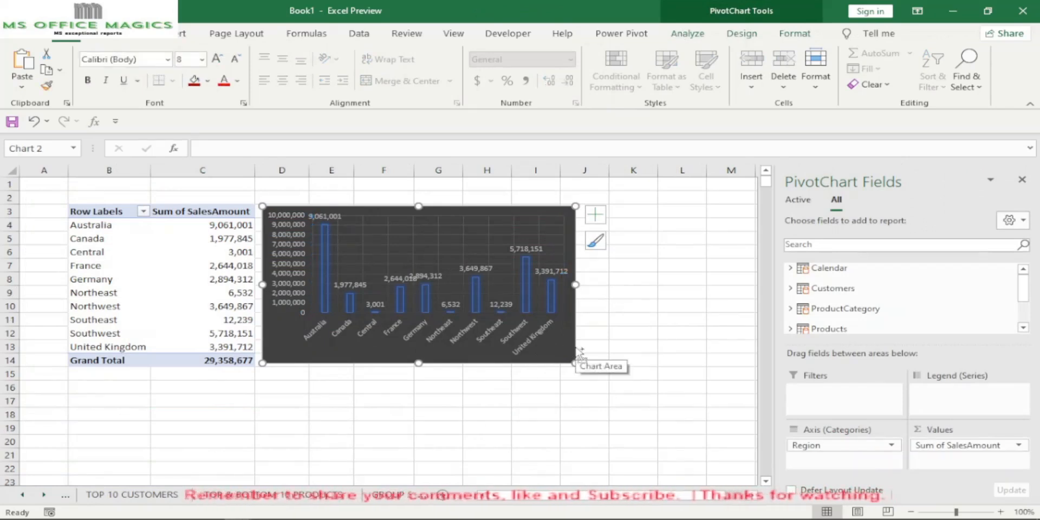
left_click(596, 215)
left_click(595, 240)
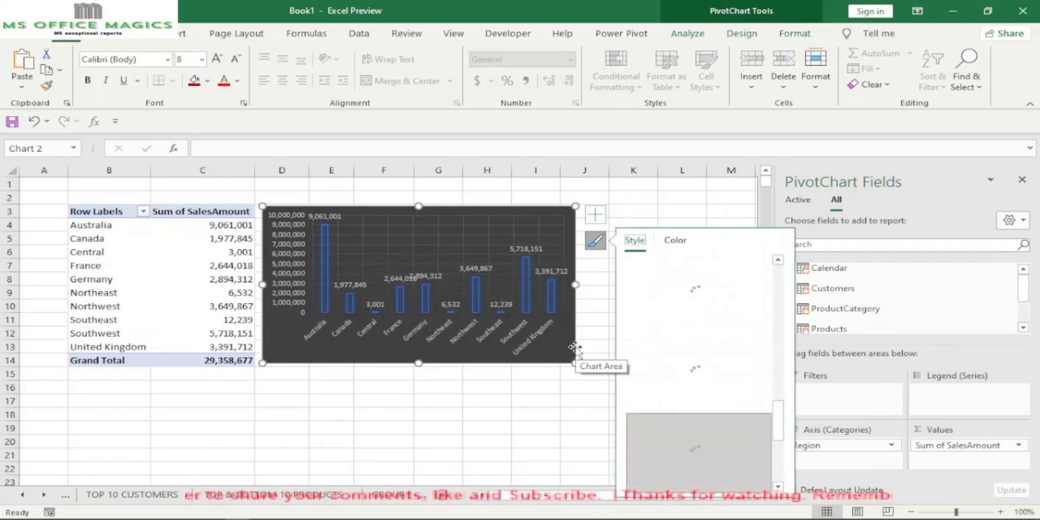
left_click(534, 441)
left_click(563, 355)
key("Delete")
- Paste the region column chart at cell J15 of the DASHBOARD sheet, beside the pie chart
left_click(65, 494)
left_click(116, 495)
left_click(476, 345)
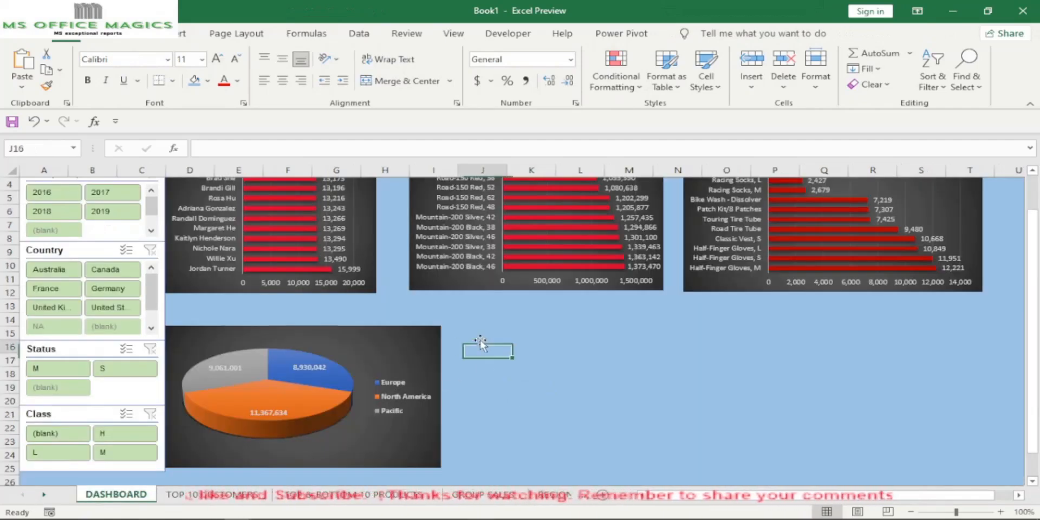
left_click(478, 334)
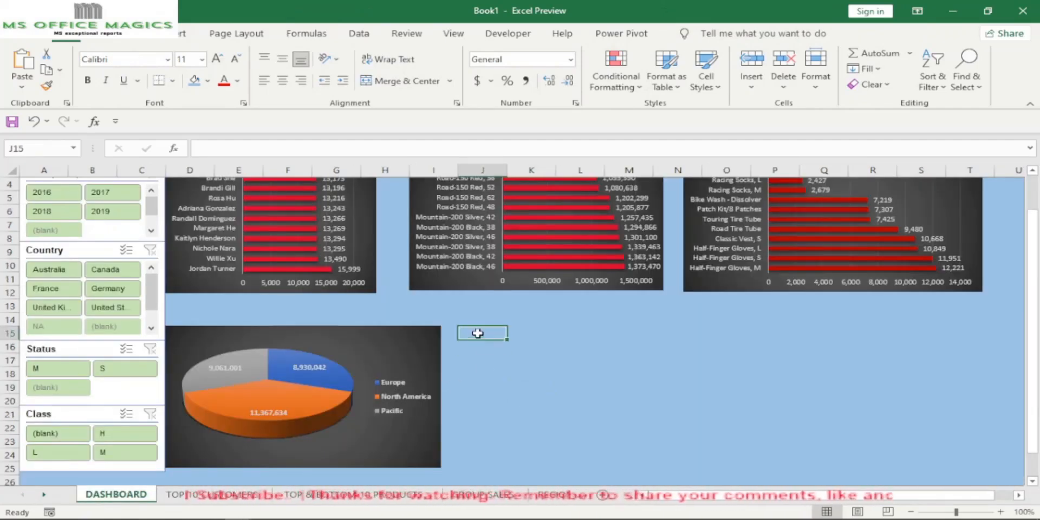
key("ctrl+v")
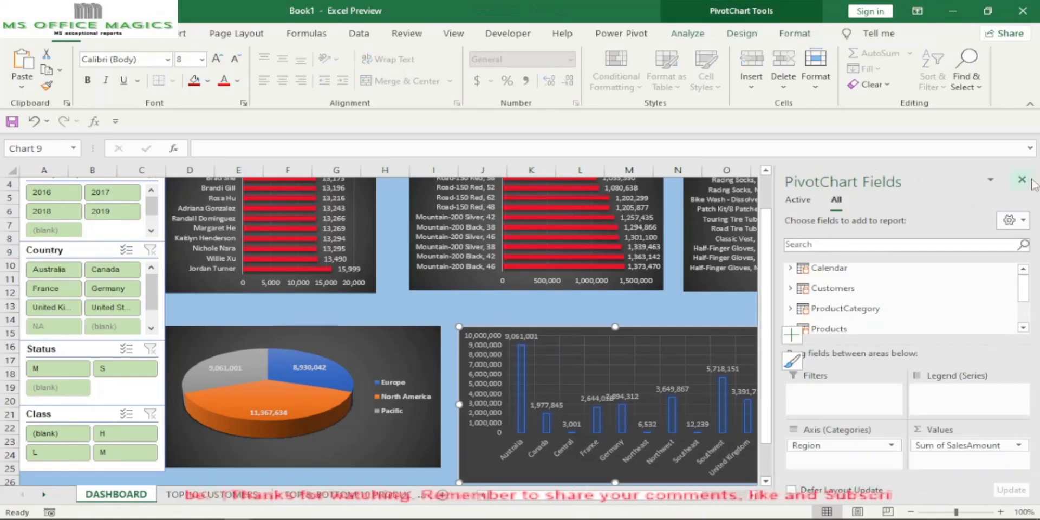
- Close the PivotChart Fields pane and shrink the region chart to span about columns J to O and rows 15 to 24
left_click(1022, 180)
left_click_drag(771, 483, 742, 440)
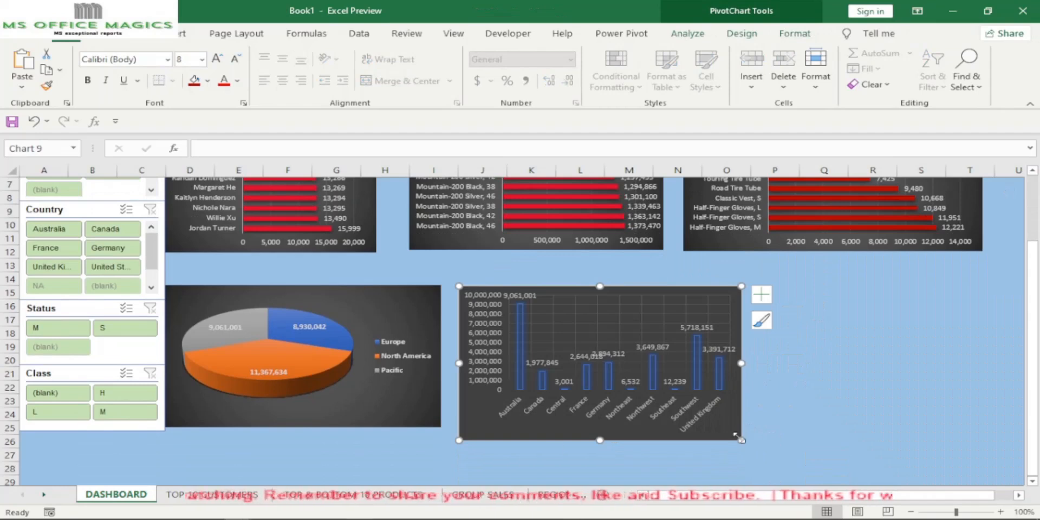
left_click_drag(599, 439, 599, 413)
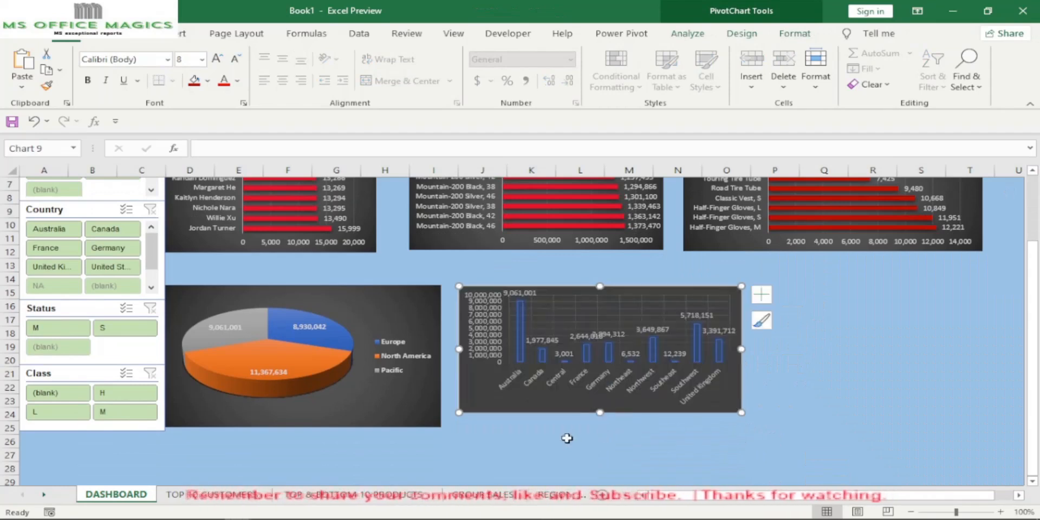
- Cut the occupation column chart from the OCCUPATION SALES sheet
left_click(499, 500)
left_click(557, 499)
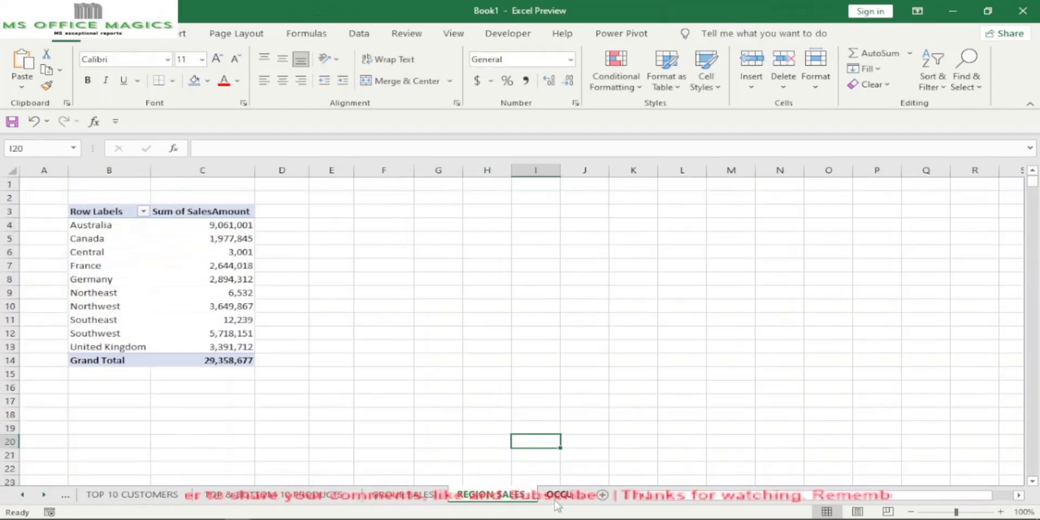
left_click(563, 499)
left_click(713, 357)
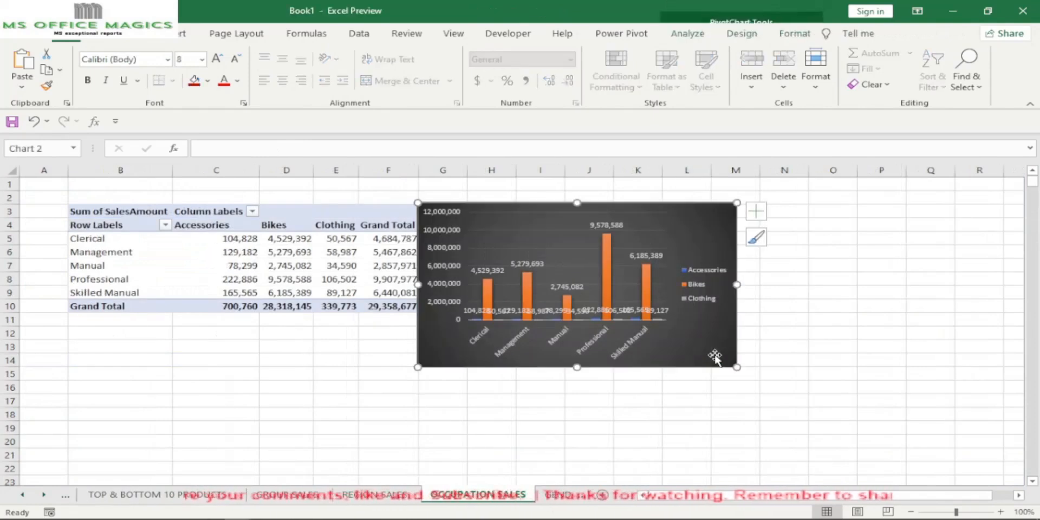
key("Delete")
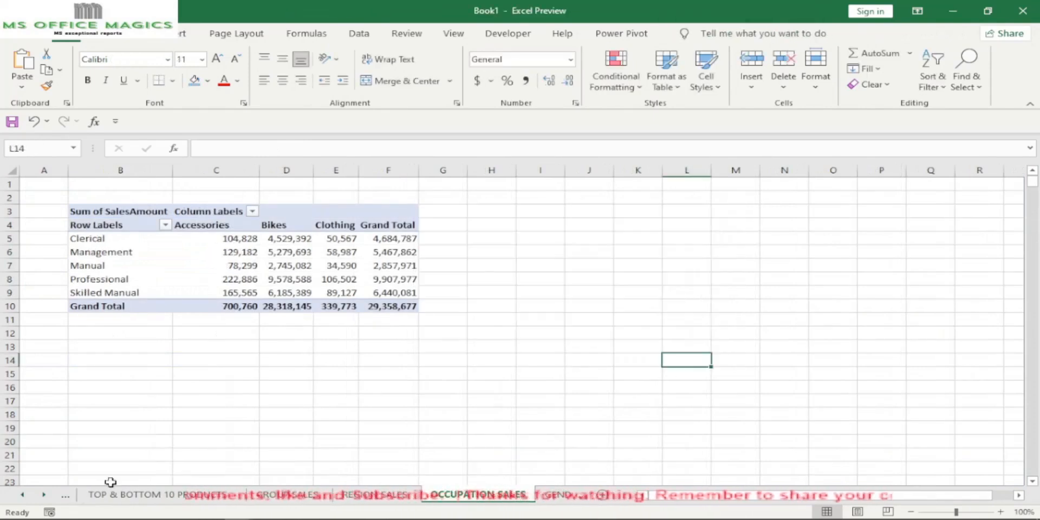
- Paste the occupation chart at cell Q15 of the DASHBOARD sheet, beside the region chart
left_click(23, 494)
left_click(125, 497)
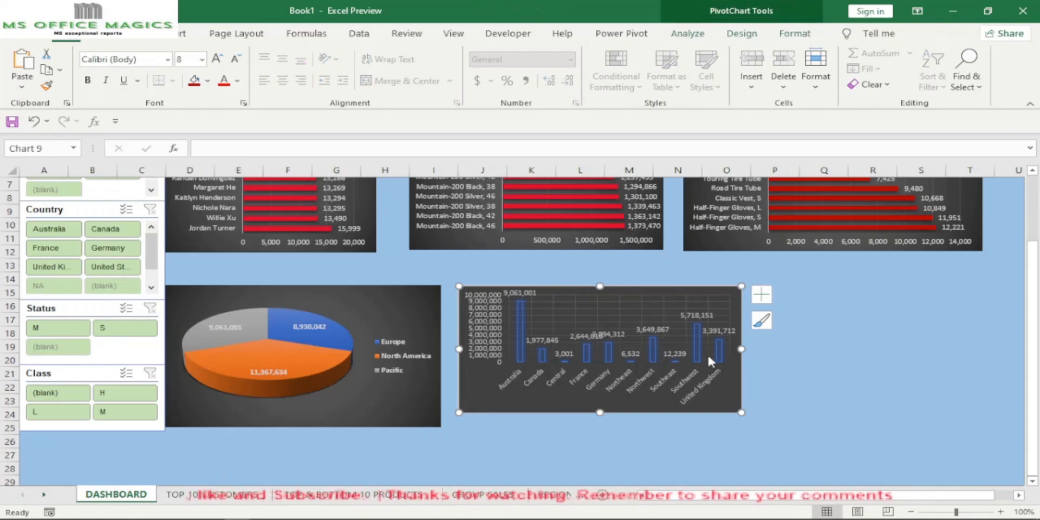
left_click(809, 293)
key("ctrl+v")
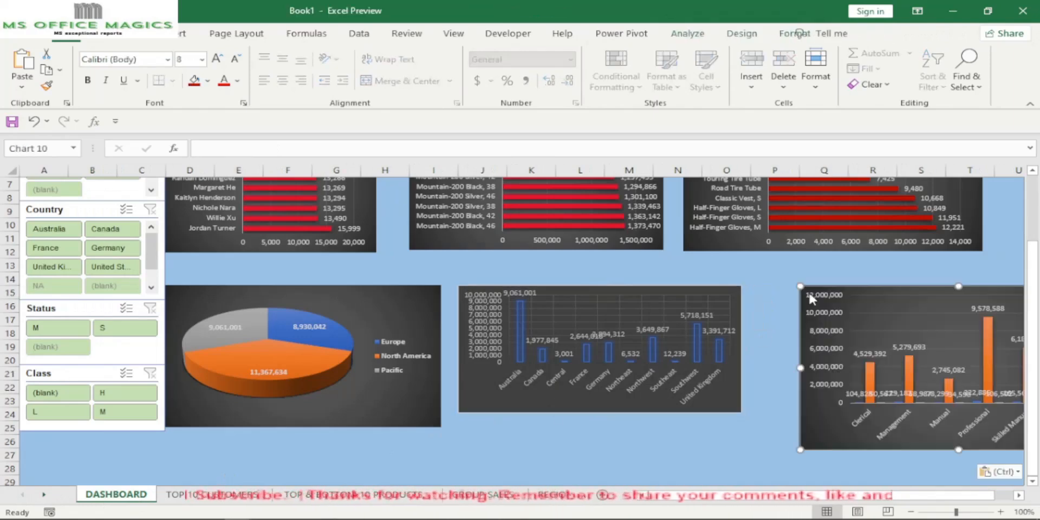
- Cut the gender column chart from the GENDER SALES sheet
left_click(567, 498)
left_click(574, 498)
left_click(563, 497)
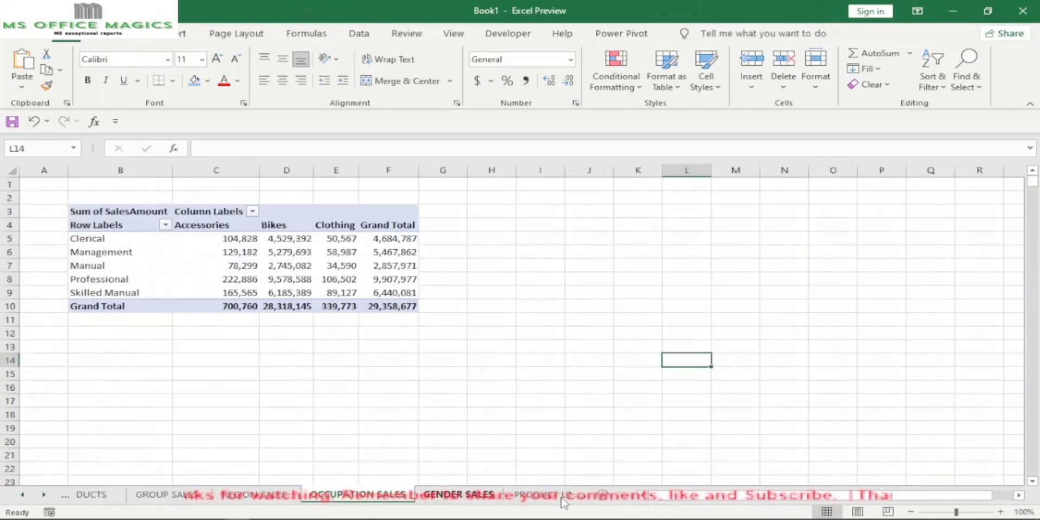
left_click(685, 364)
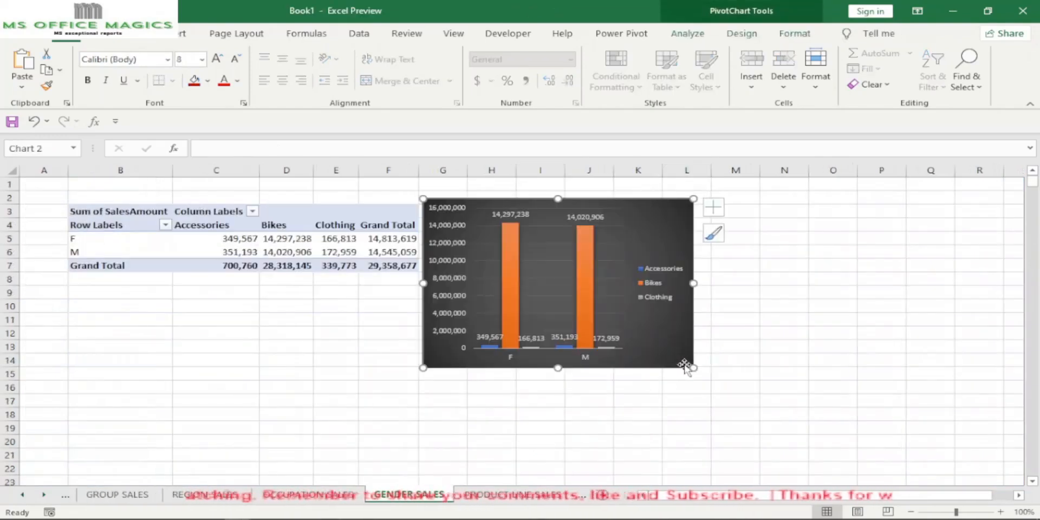
key("ctrl+x")
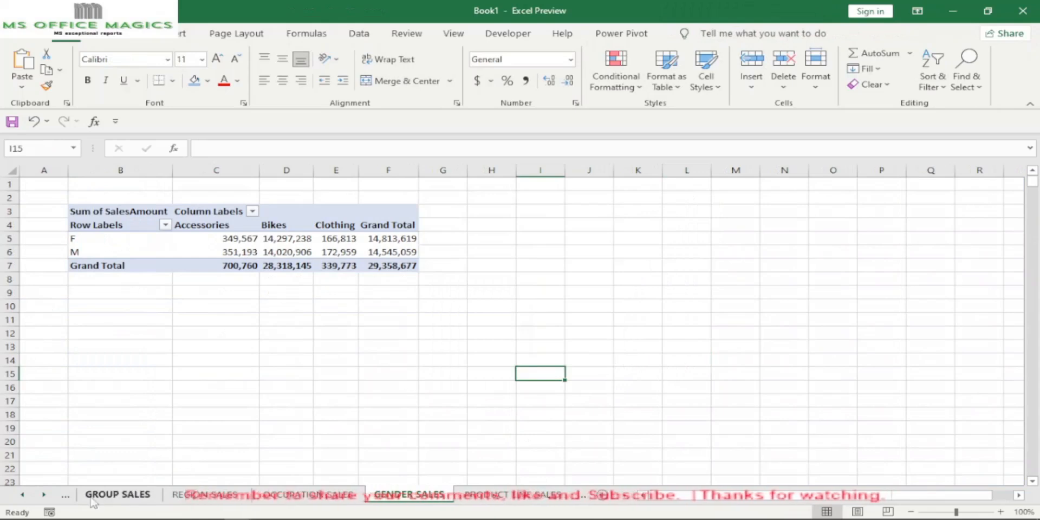
- Try to place the cut gender chart at cell A26 of the DASHBOARD sheet, below the slicers
scroll(110, 497, "up", 3)
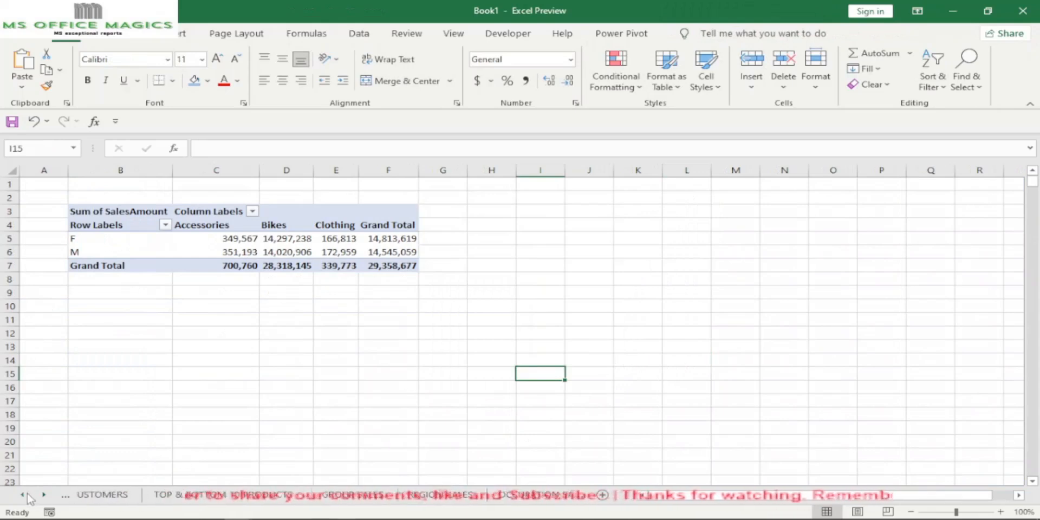
left_click(108, 497)
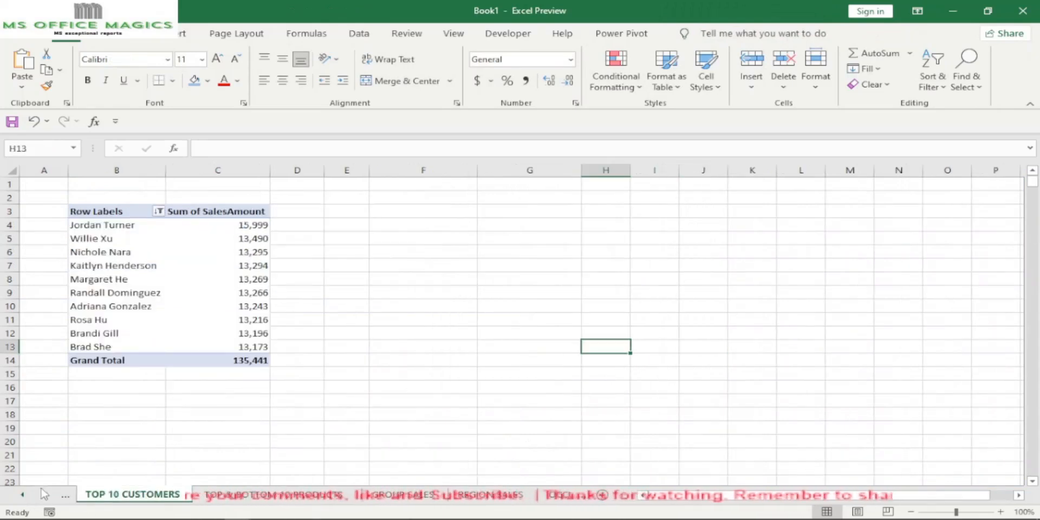
left_click(22, 495)
left_click(79, 495)
key("ctrl+v")
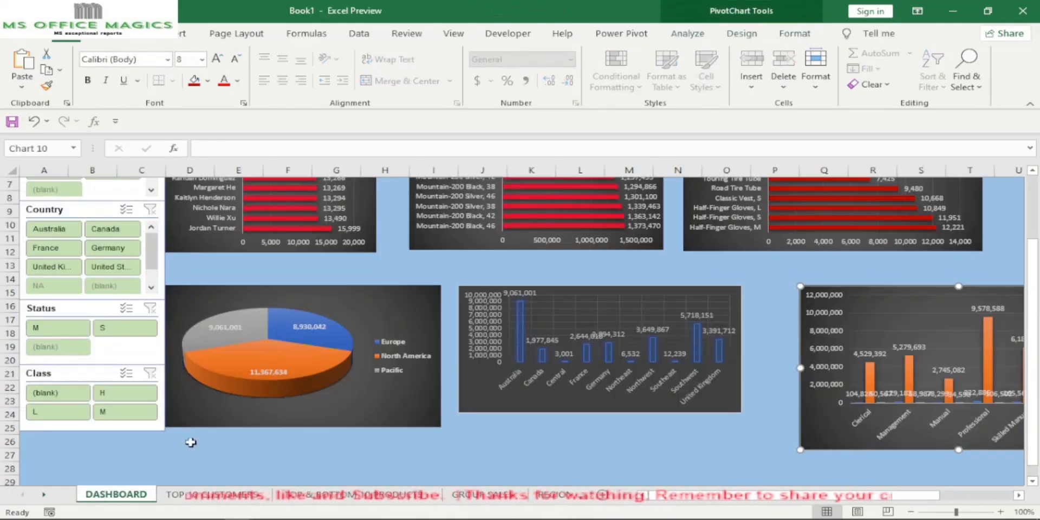
scroll(267, 406, "down", 2)
left_click(77, 360)
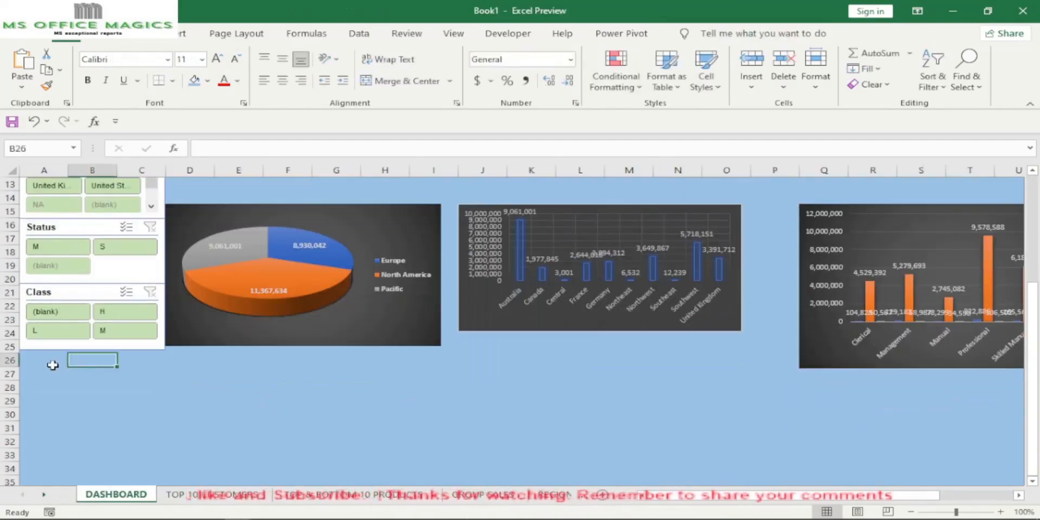
left_click(54, 364)
key("ctrl+c")
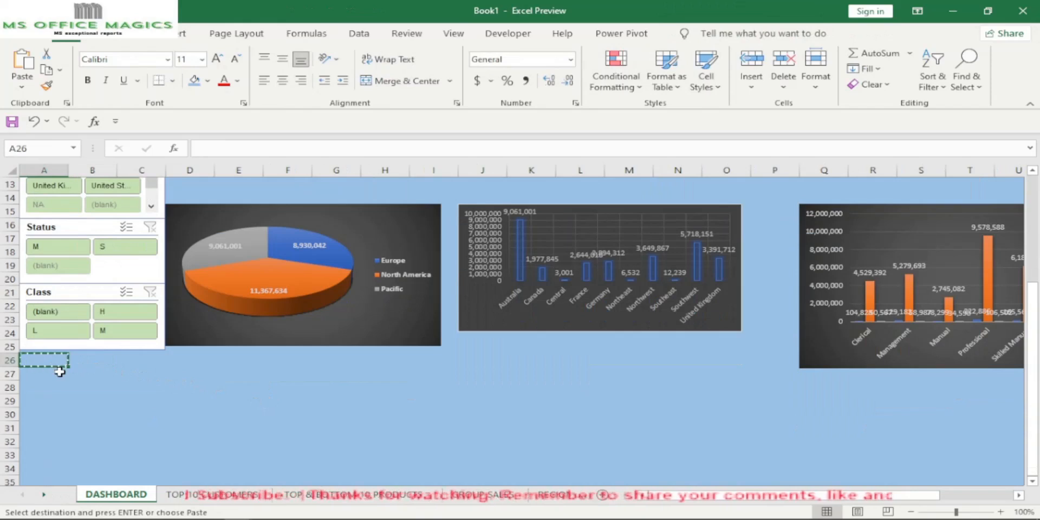
- Undo the cut of the gender chart and cut it again from the GENDER SALES sheet
key("ctrl+z")
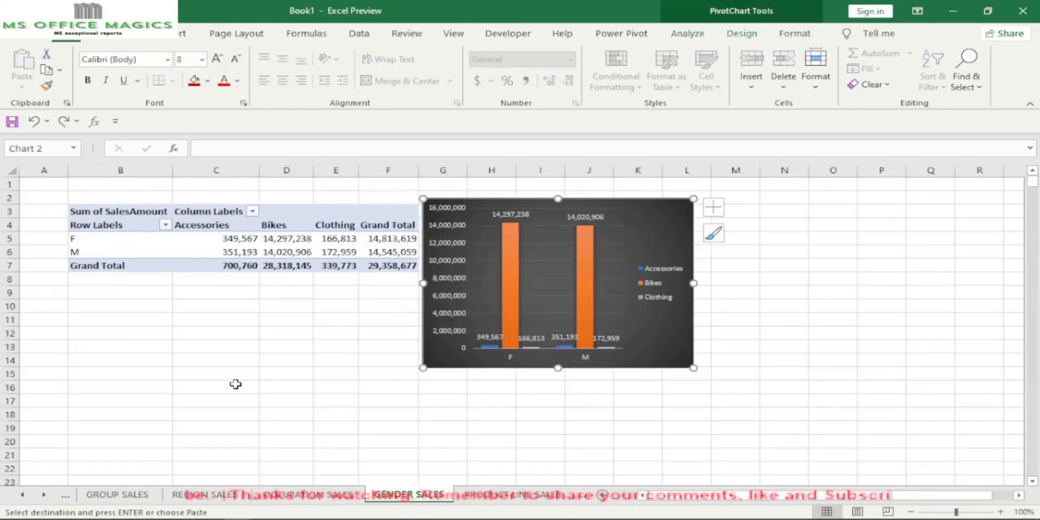
key("ctrl+c")
key("ctrl+x")
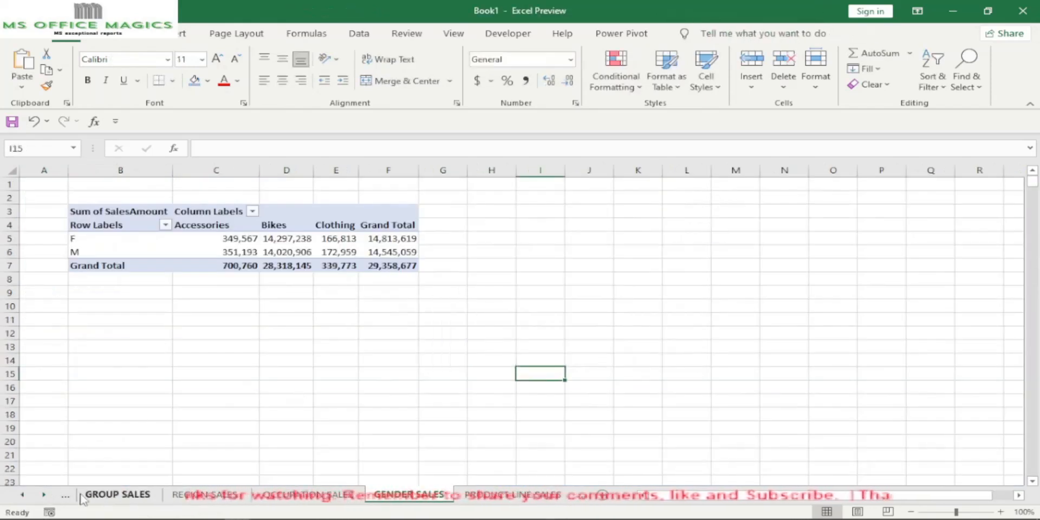
- Paste the gender chart at cell A26 of the DASHBOARD sheet, below the slicers, and deselect it
left_click(29, 494)
left_click(30, 495)
left_click(29, 494)
left_click(129, 495)
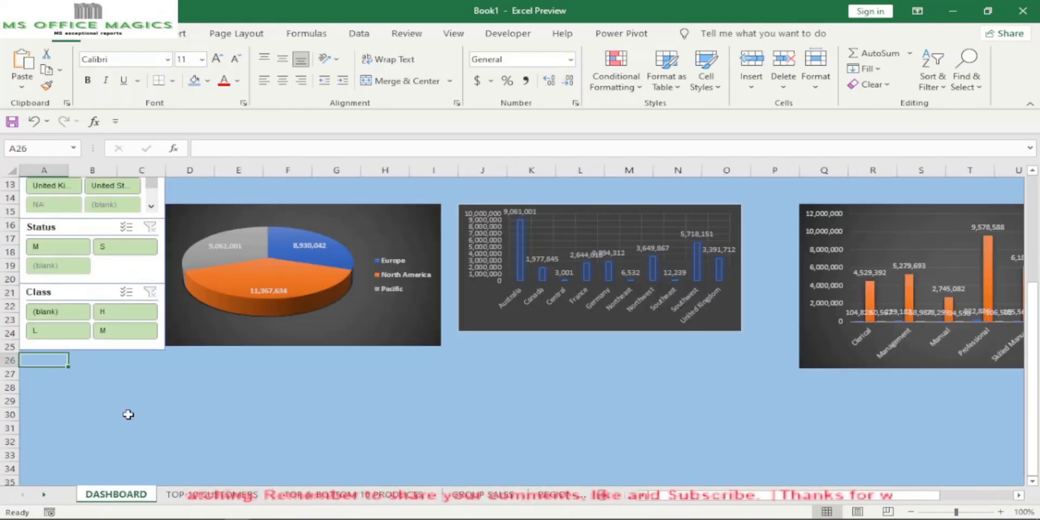
key("ctrl+v")
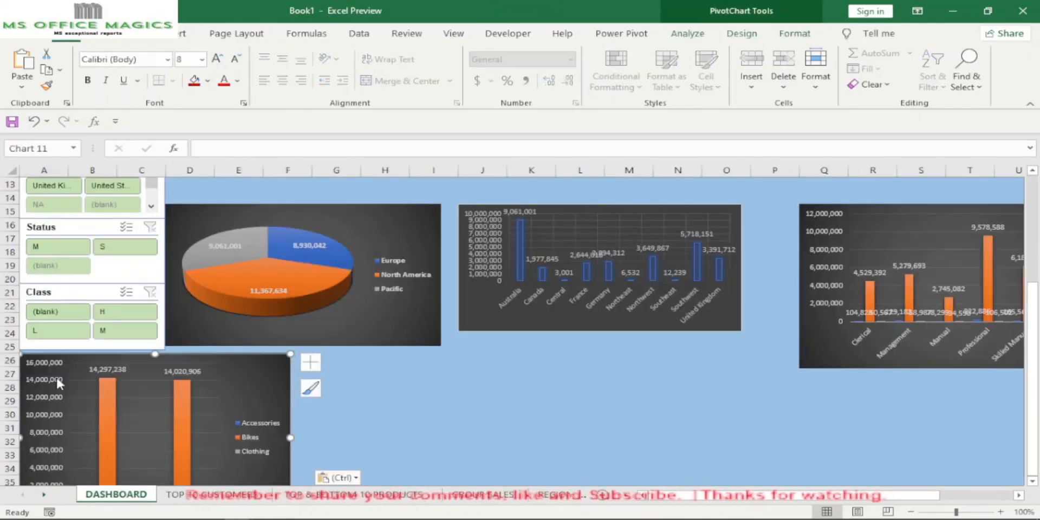
left_click(363, 413)
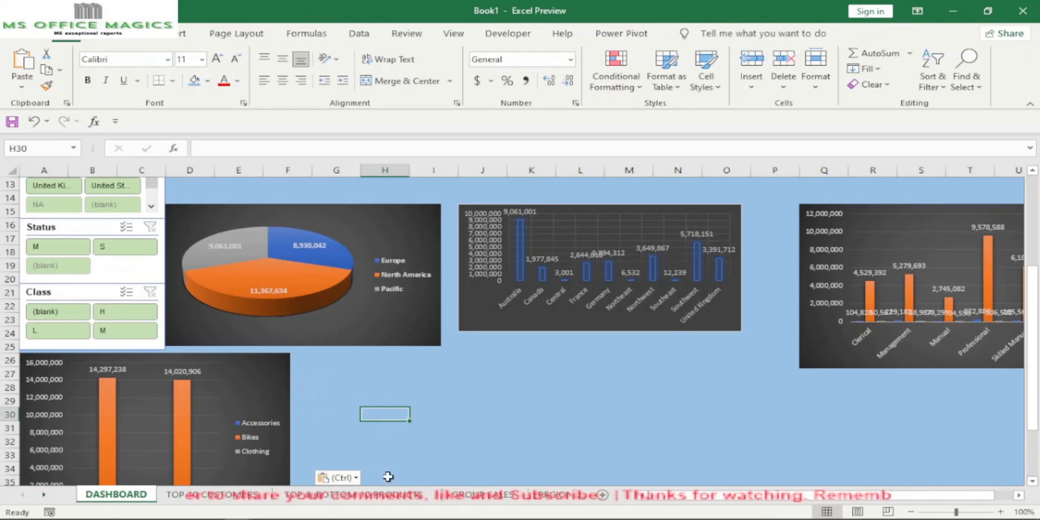
- Cut the product line bar chart from the PRODUCT LINE SALES sheet
left_click(43, 494)
left_click(44, 494)
left_click(43, 494)
left_click(43, 495)
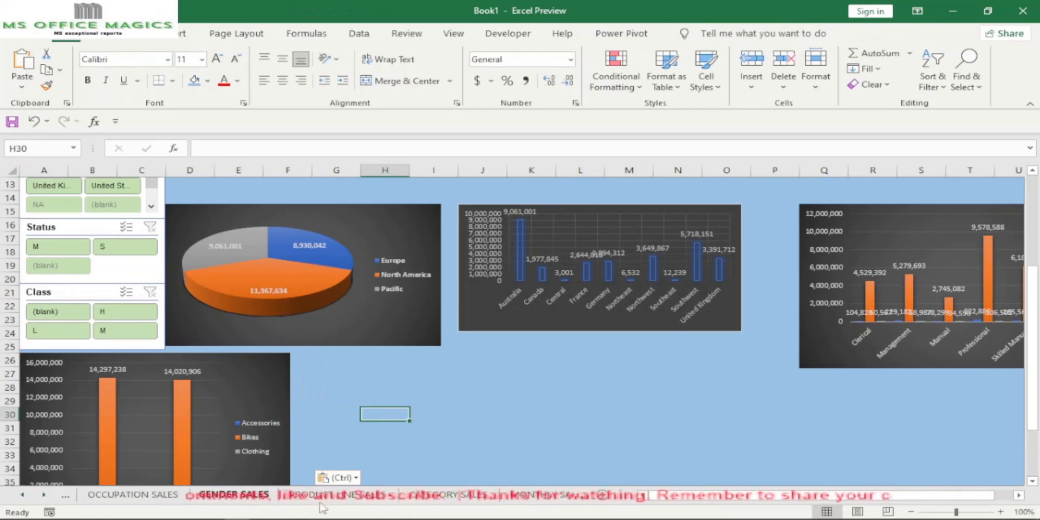
left_click(336, 499)
left_click(519, 323)
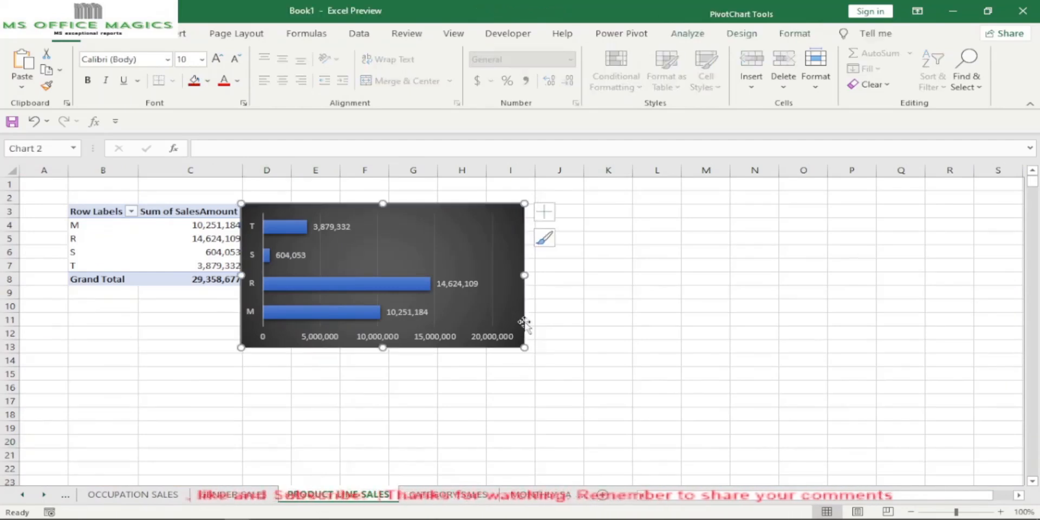
key("Delete")
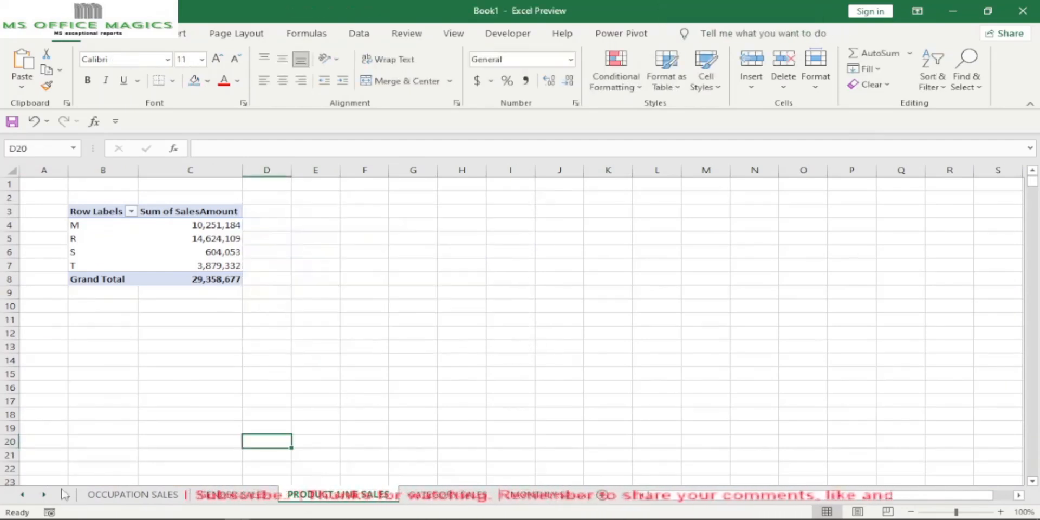
- Paste the product line chart at cell G26 of the DASHBOARD sheet, beside the gender chart
left_click(21, 494)
left_click(21, 495)
left_click(21, 494)
left_click(21, 495)
left_click(21, 495)
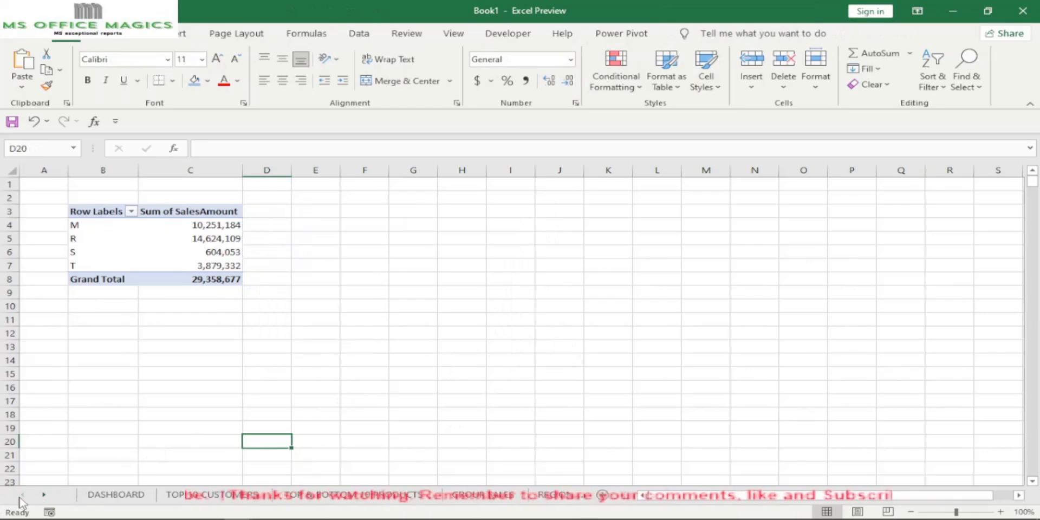
left_click(116, 495)
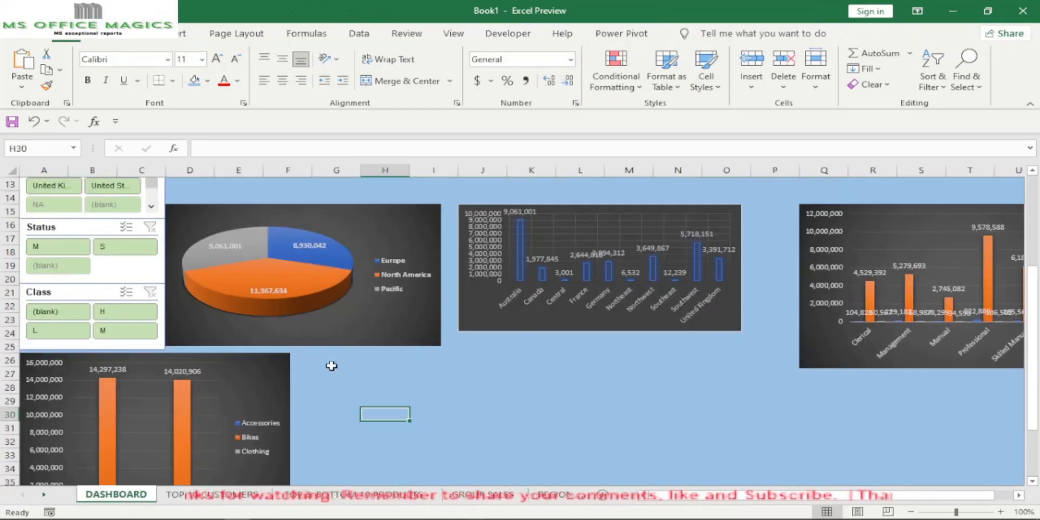
left_click(332, 367)
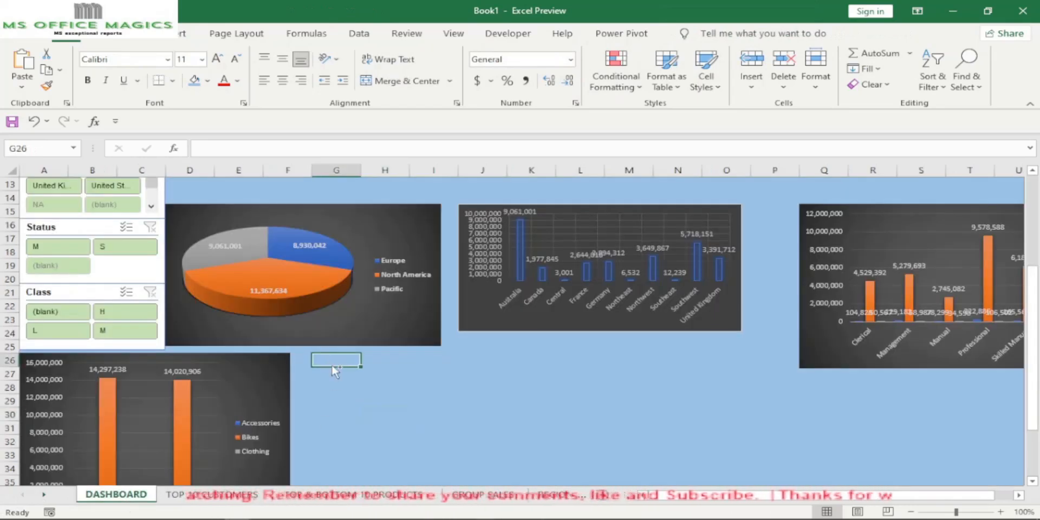
key("ctrl+v")
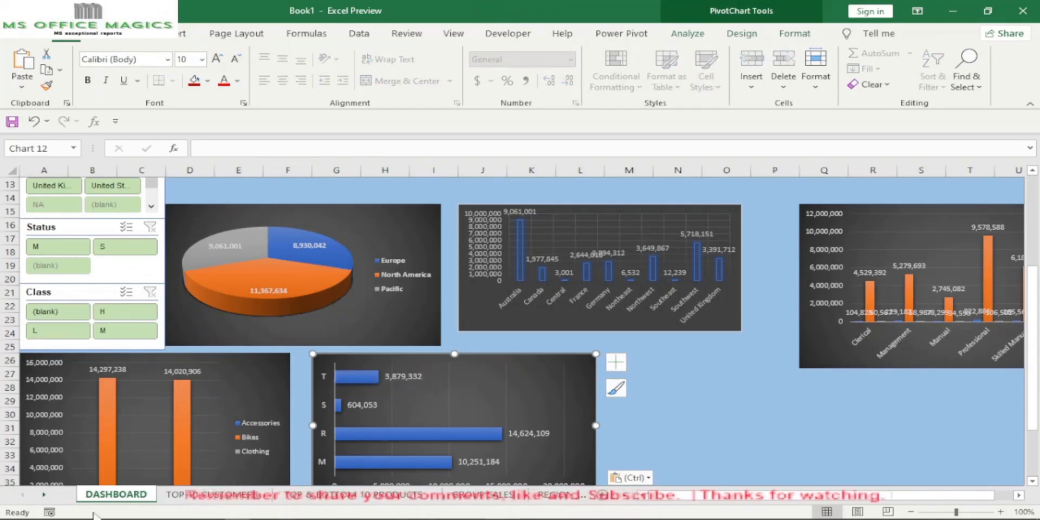
- Cut the category column chart from the CATEGORY SALES sheet
left_click(44, 495)
left_click(43, 494)
left_click(43, 495)
left_click(43, 494)
left_click(517, 496)
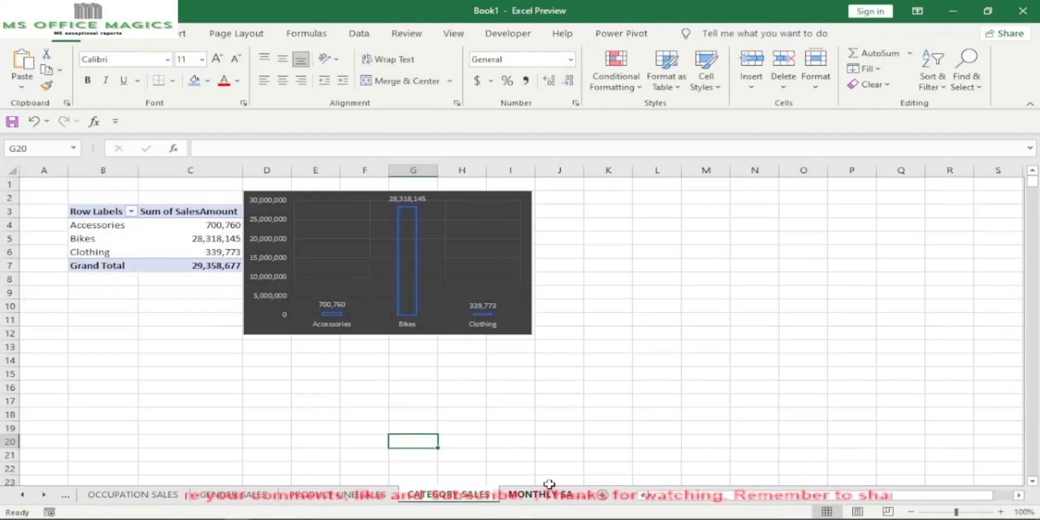
left_click(522, 328)
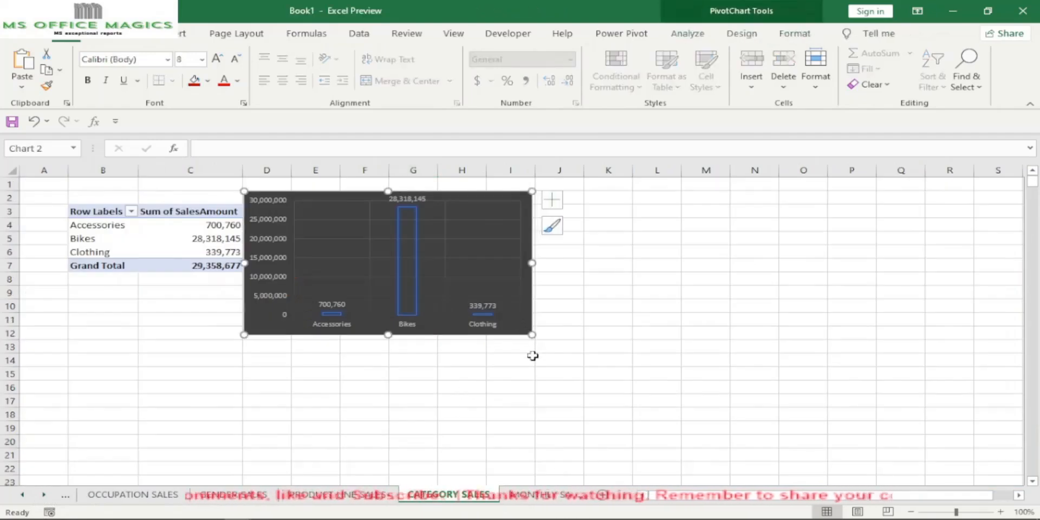
key("Delete")
- Paste the category chart at cell M27 of the DASHBOARD sheet, beside the product line chart
left_click(21, 496)
left_click(21, 496)
left_click(20, 496)
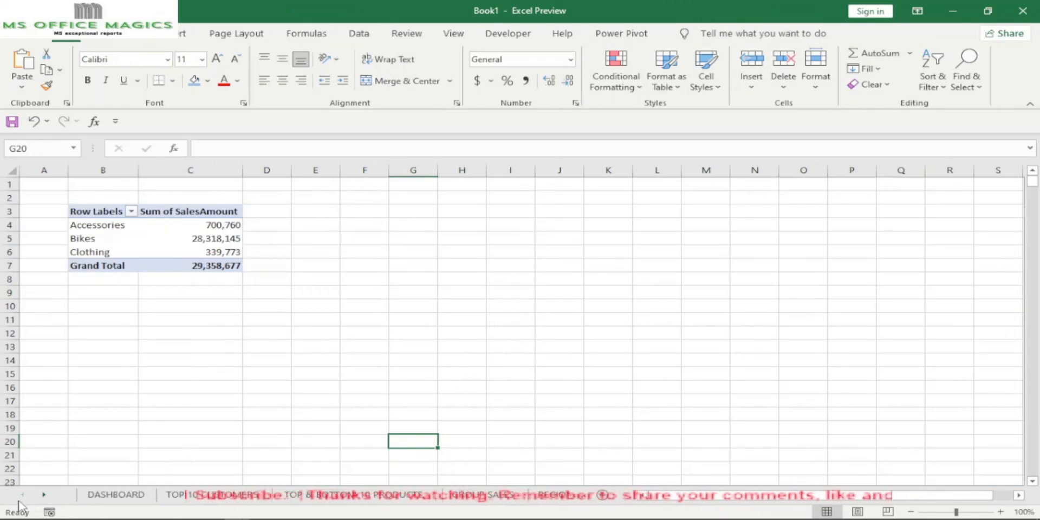
left_click(130, 497)
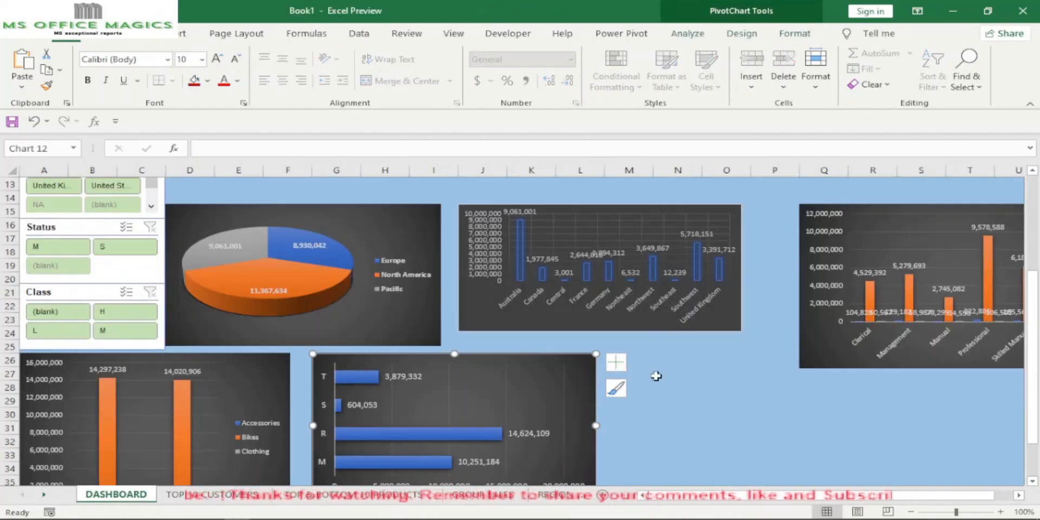
left_click(648, 396)
left_click(625, 370)
key("ctrl+v")
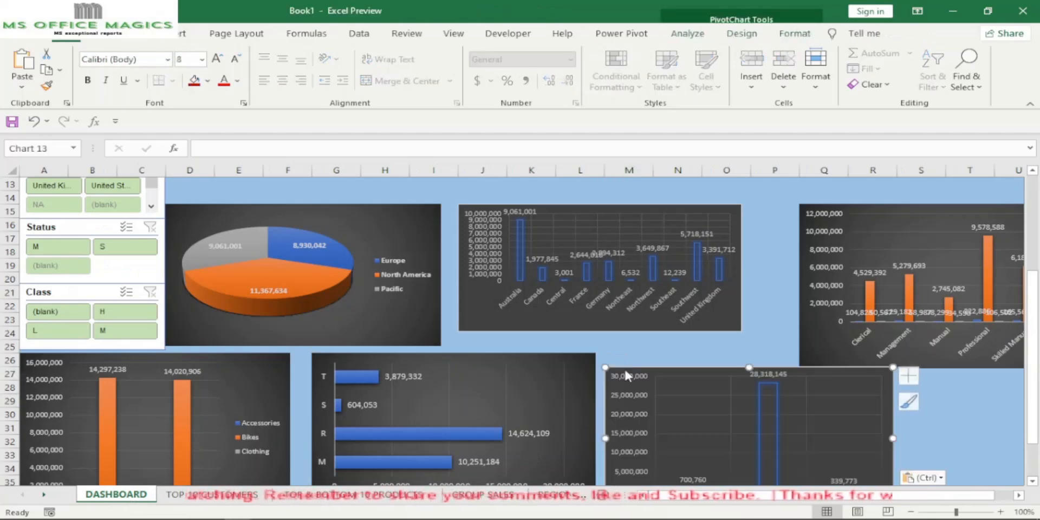
- Cut the monthly column chart from the MONTHLY SALES sheet
left_click(47, 495)
left_click(47, 495)
left_click(47, 495)
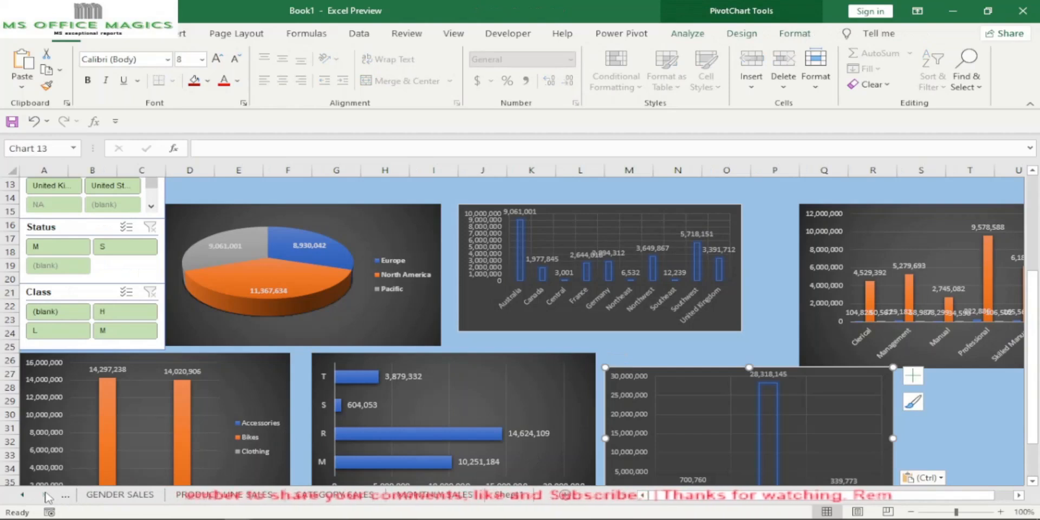
left_click(450, 495)
left_click(539, 368)
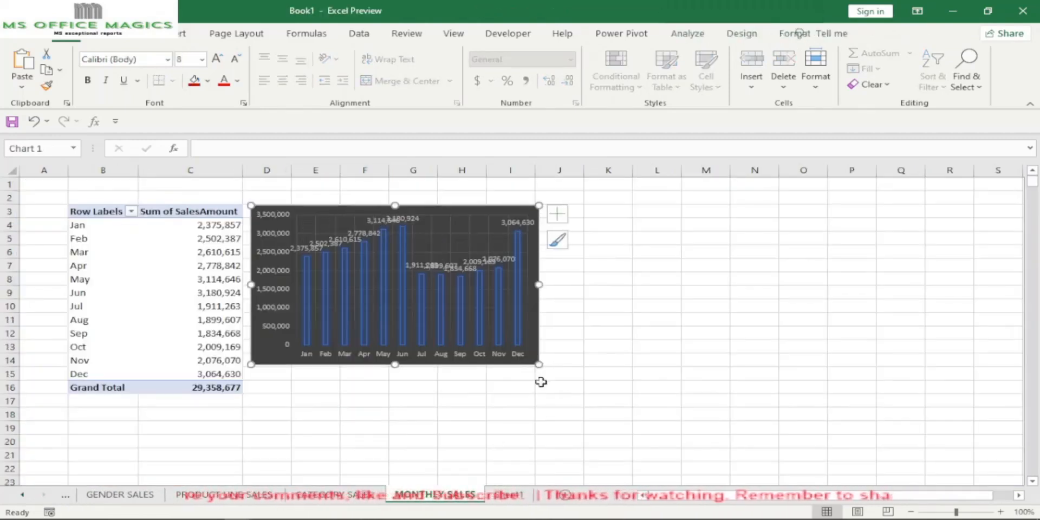
key("Delete")
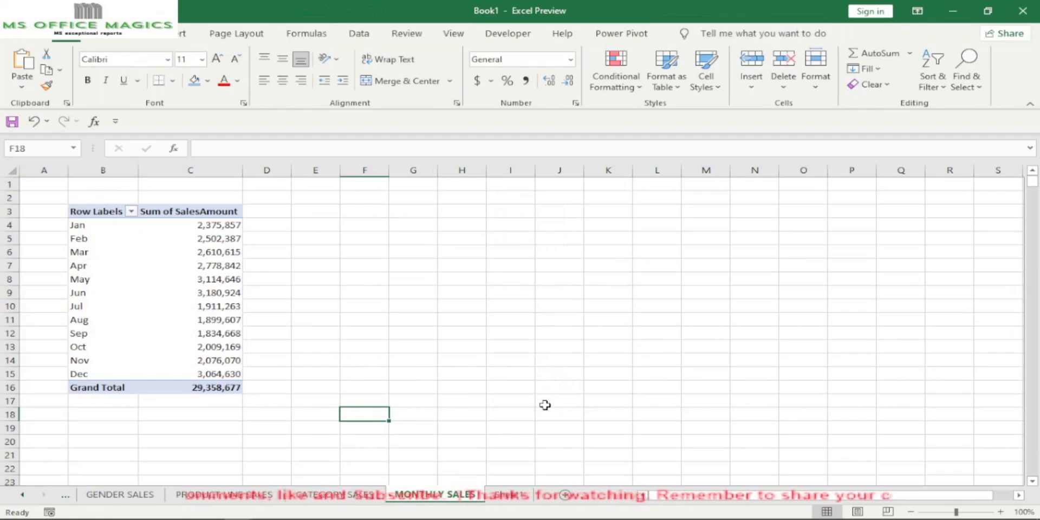
- Paste the monthly sales chart at cell S28 of the DASHBOARD sheet, beside the category chart
left_click(23, 494)
left_click(23, 494)
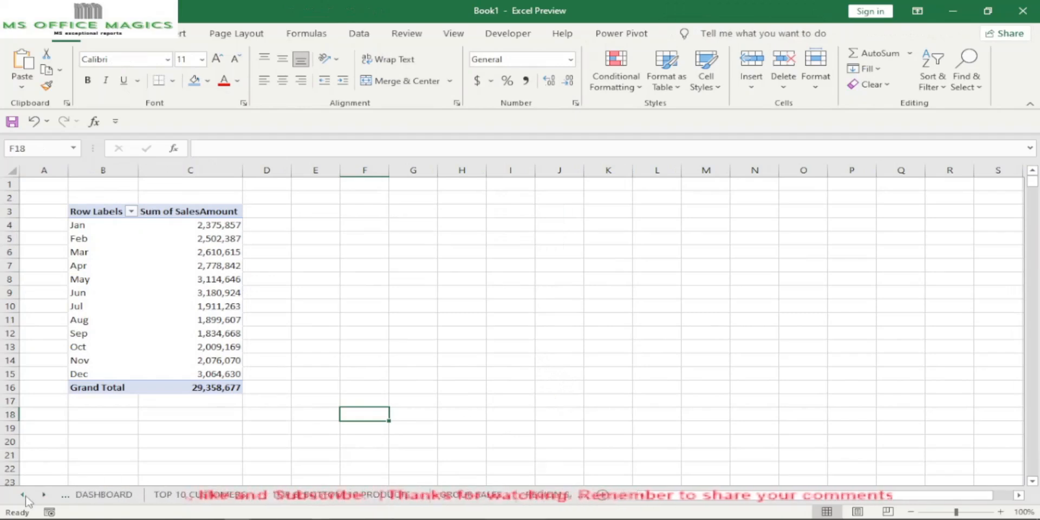
left_click(113, 495)
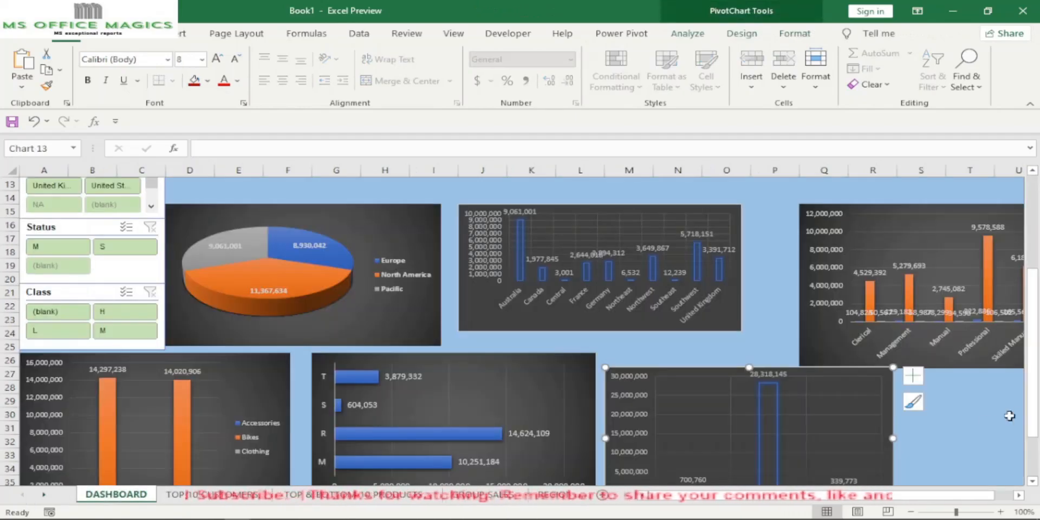
left_click(915, 390)
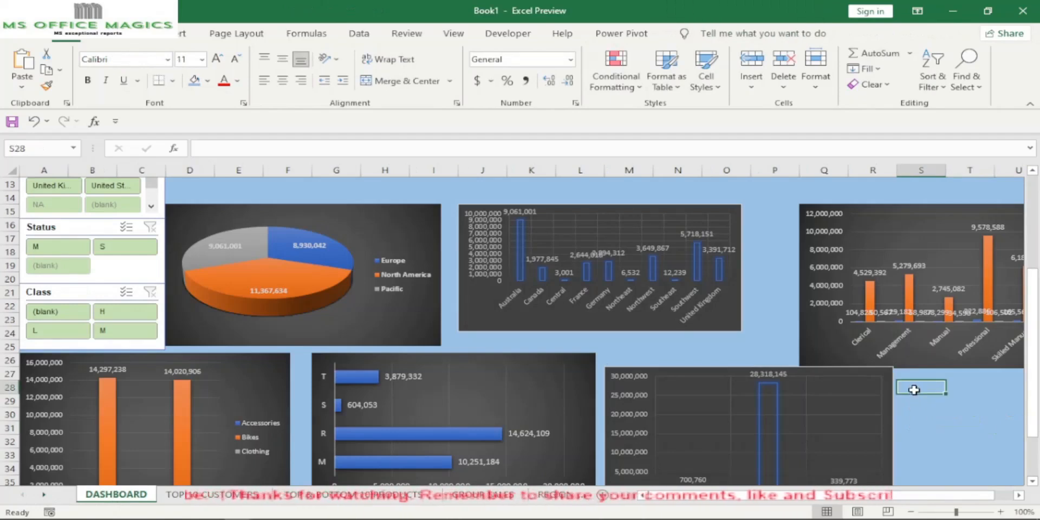
key("ctrl+v")
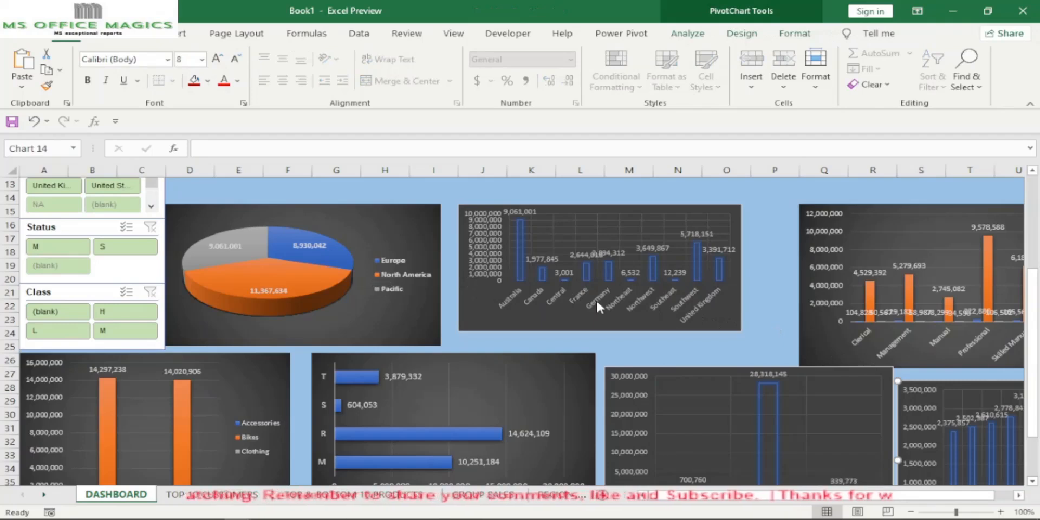
scroll(597, 302, "up", 3)
scroll(531, 293, "up", 1)
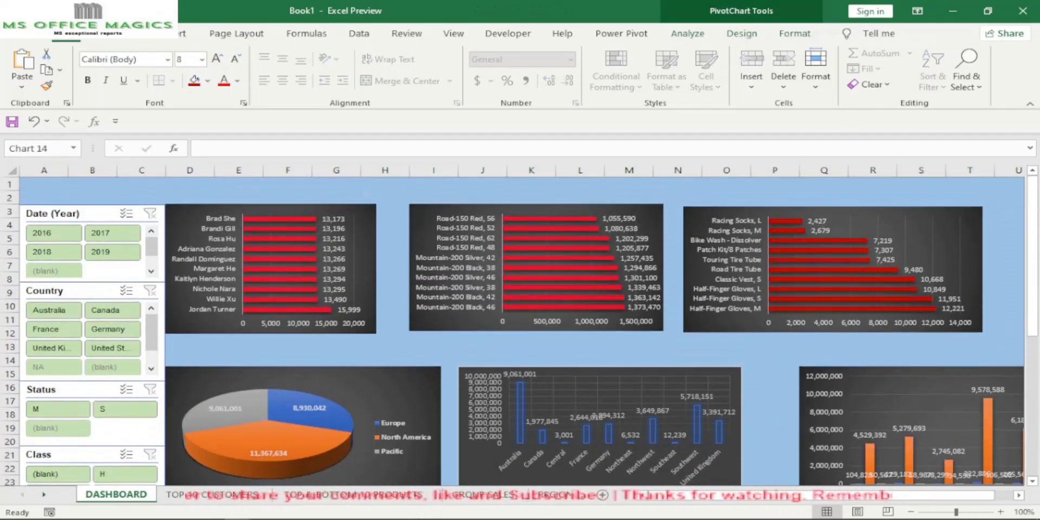
left_click(375, 315)
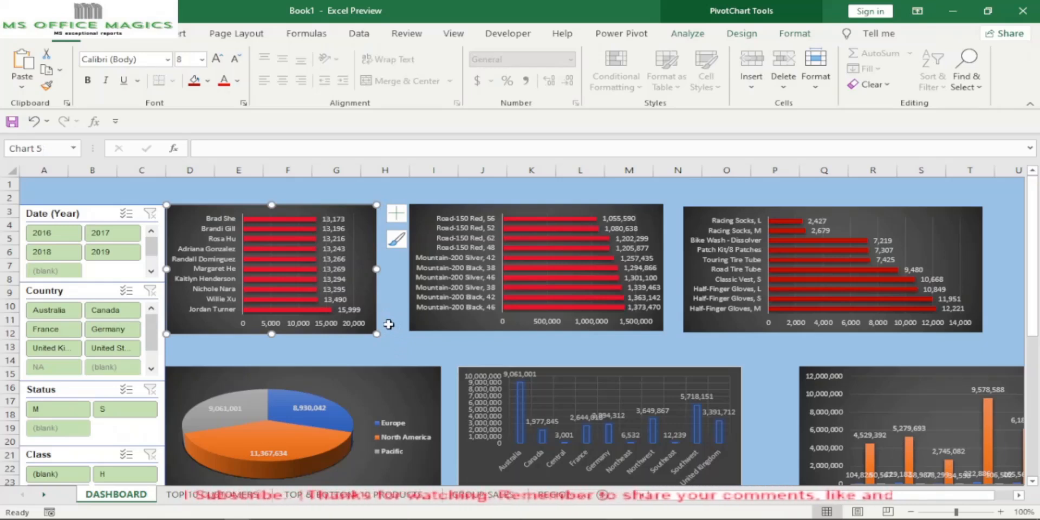
left_click(663, 326, "ctrl")
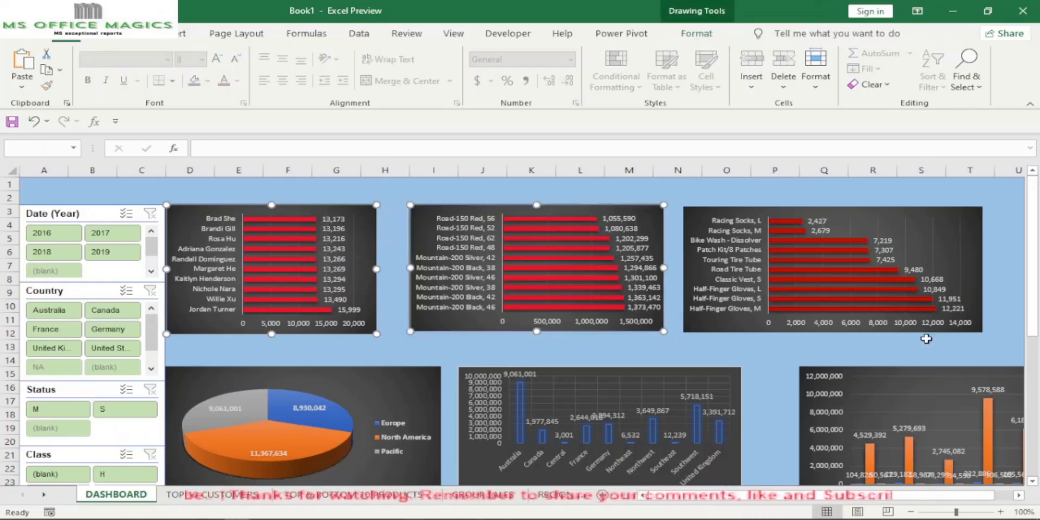
left_click(979, 324, "ctrl")
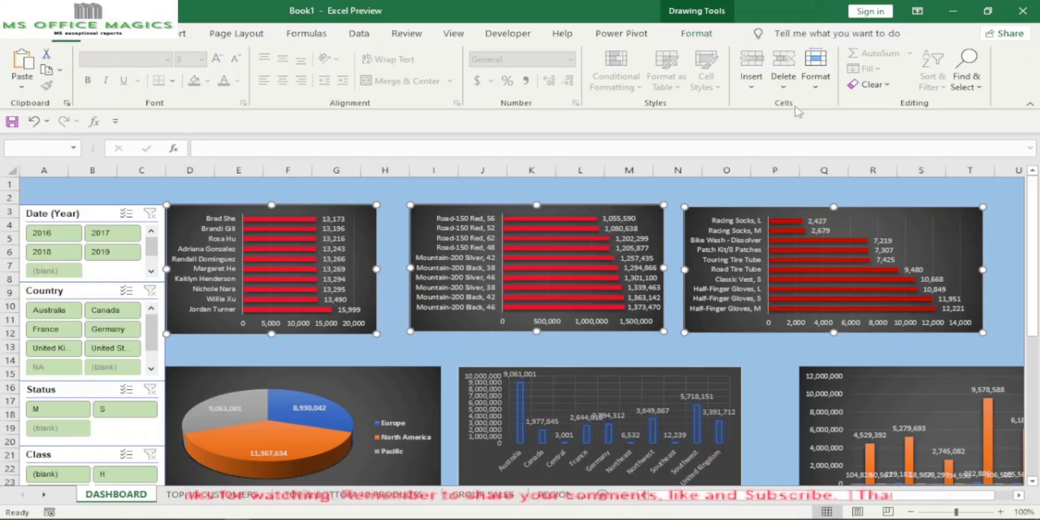
left_click(700, 35)
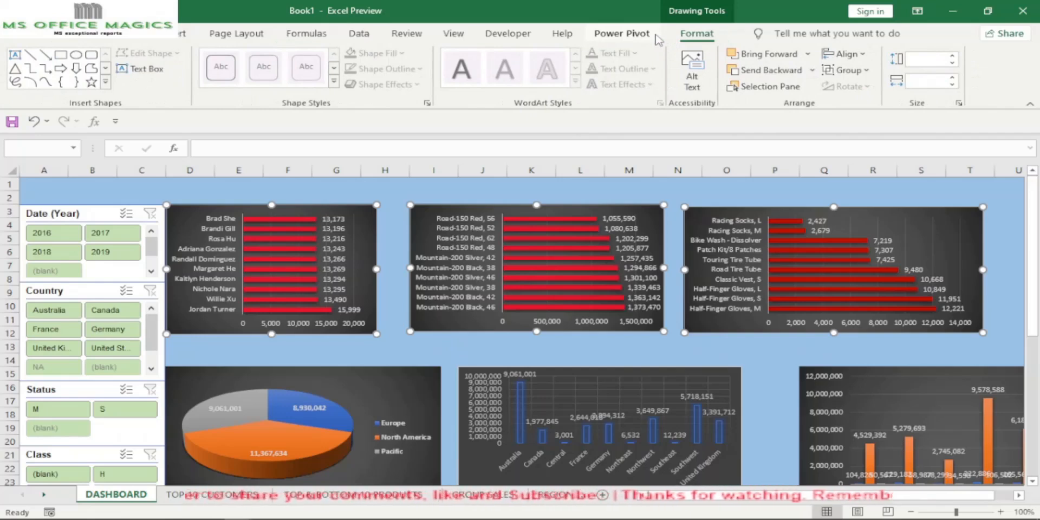
key("Escape")
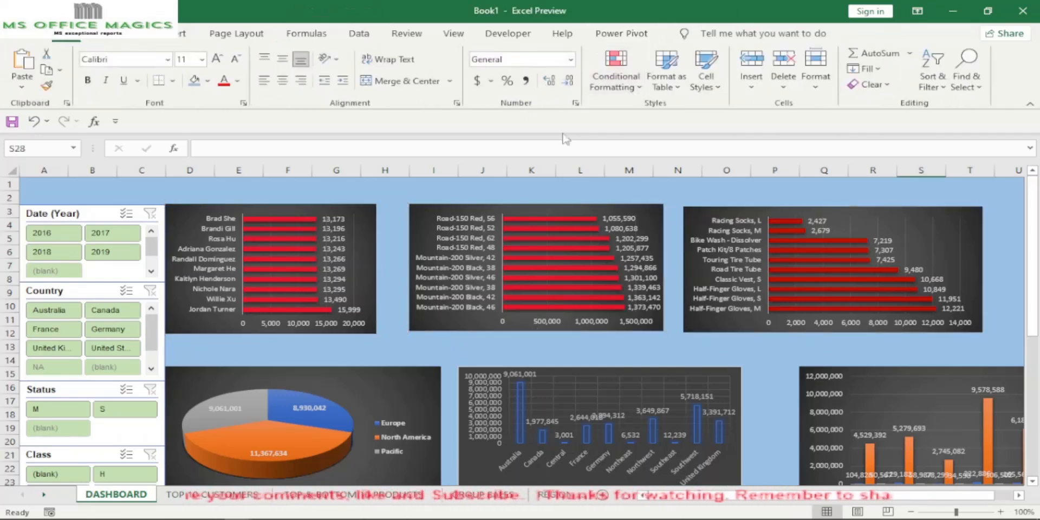
- Select the top customers, top products and bottom products charts together and set their height to 2.5"
left_click(374, 274)
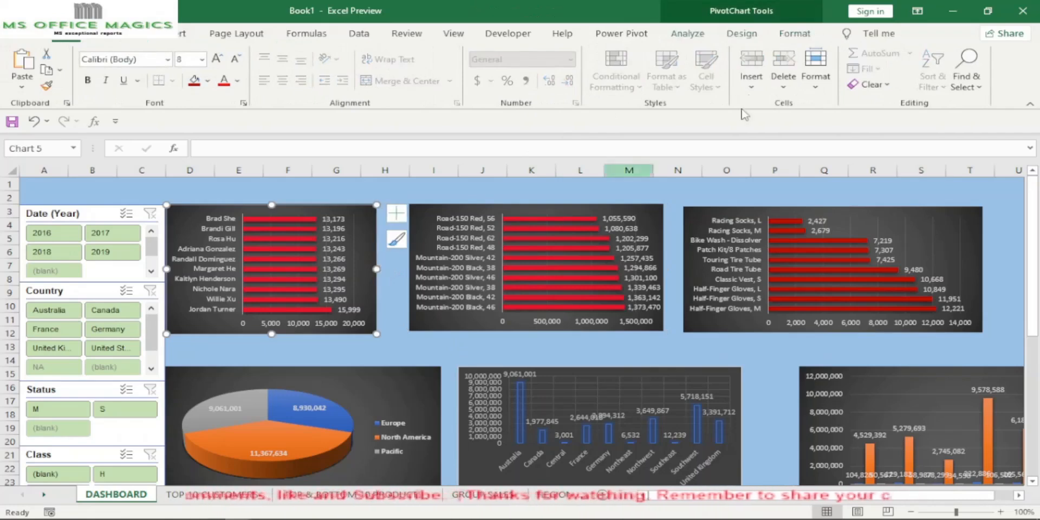
left_click(796, 33)
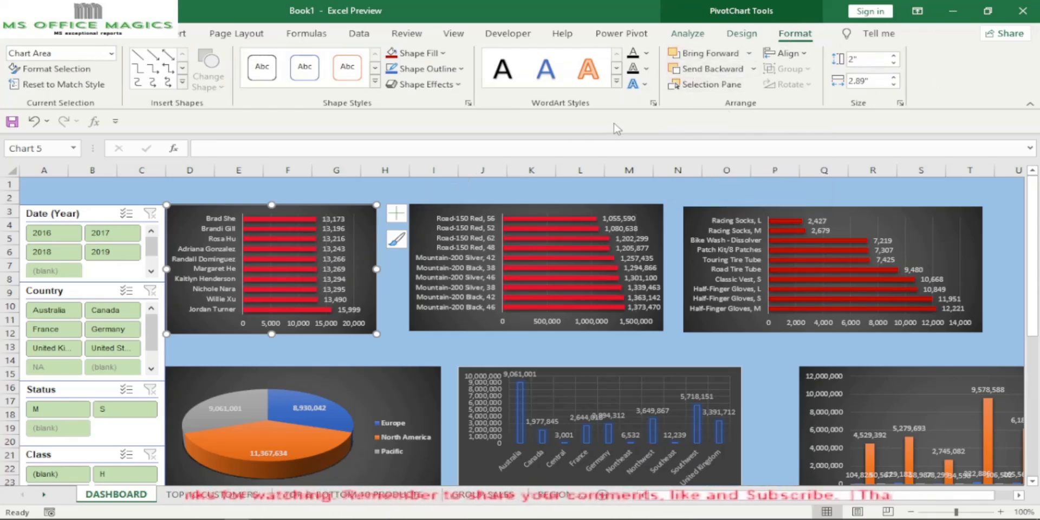
left_click(657, 321, "ctrl")
left_click(953, 332, "ctrl")
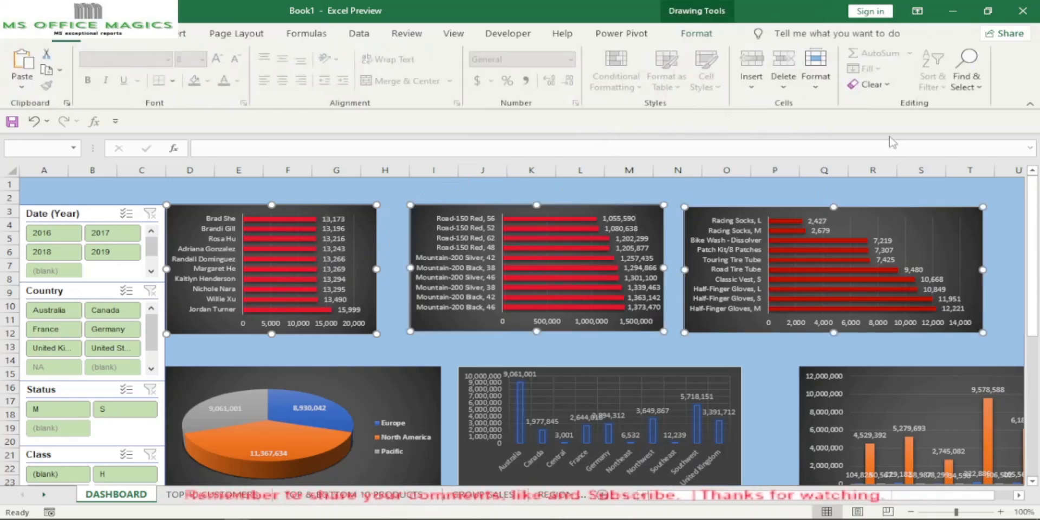
left_click(696, 33)
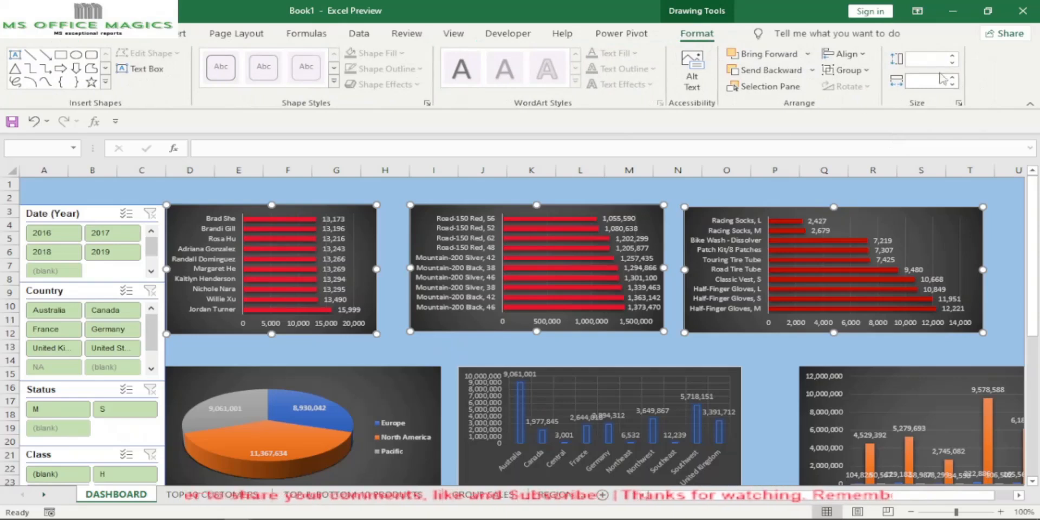
left_click(922, 59)
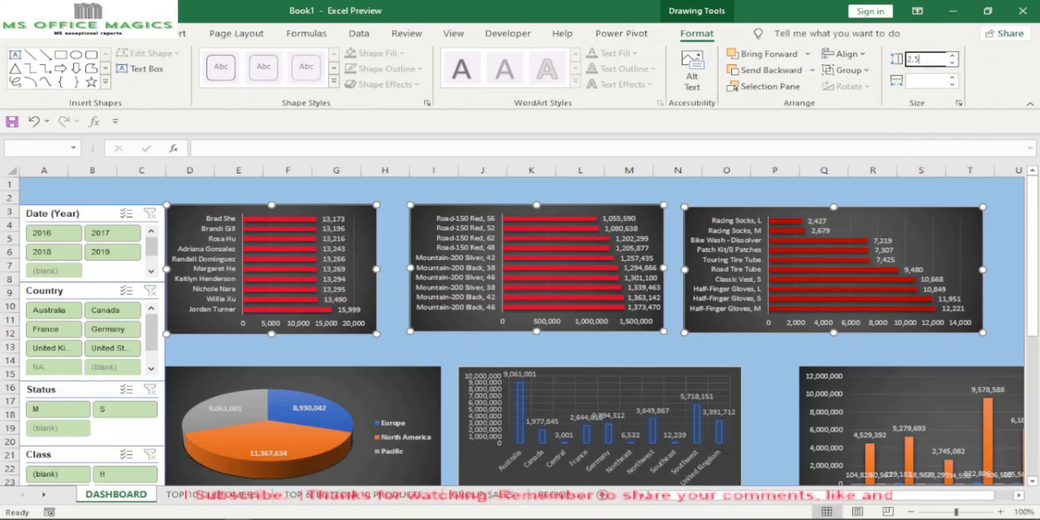
left_click(925, 81)
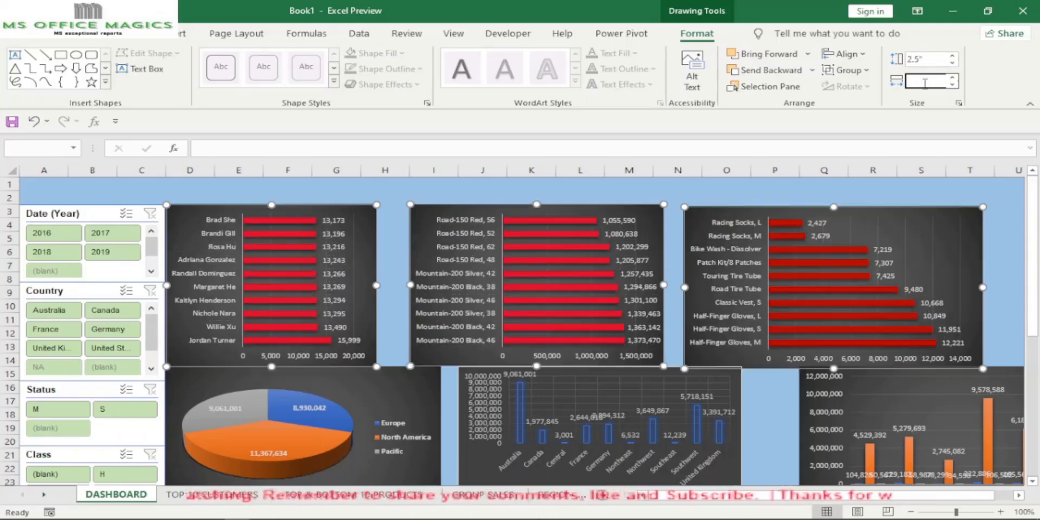
- Set the height of the three selected bar charts to 2.1" and check the spacing to the charts below
double_click(923, 59)
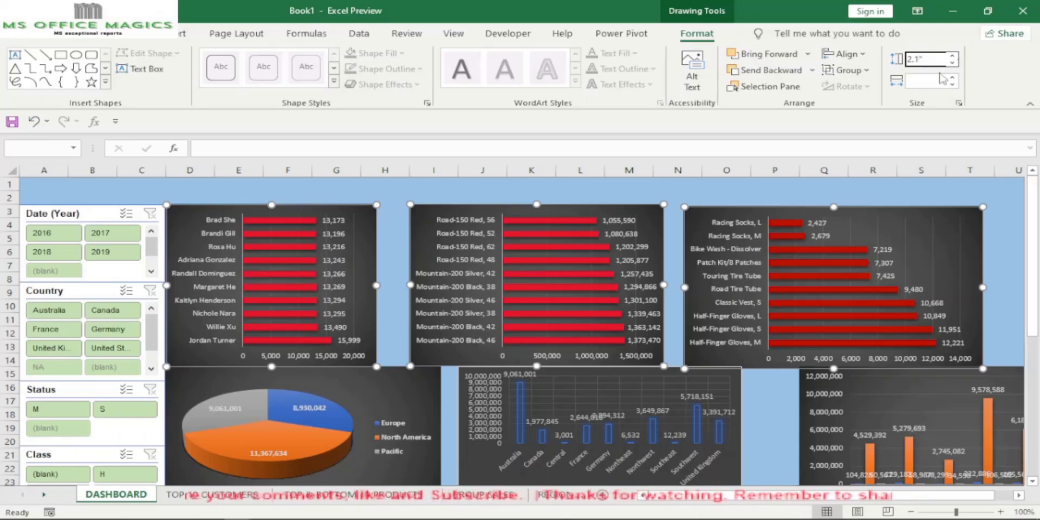
left_click(919, 82)
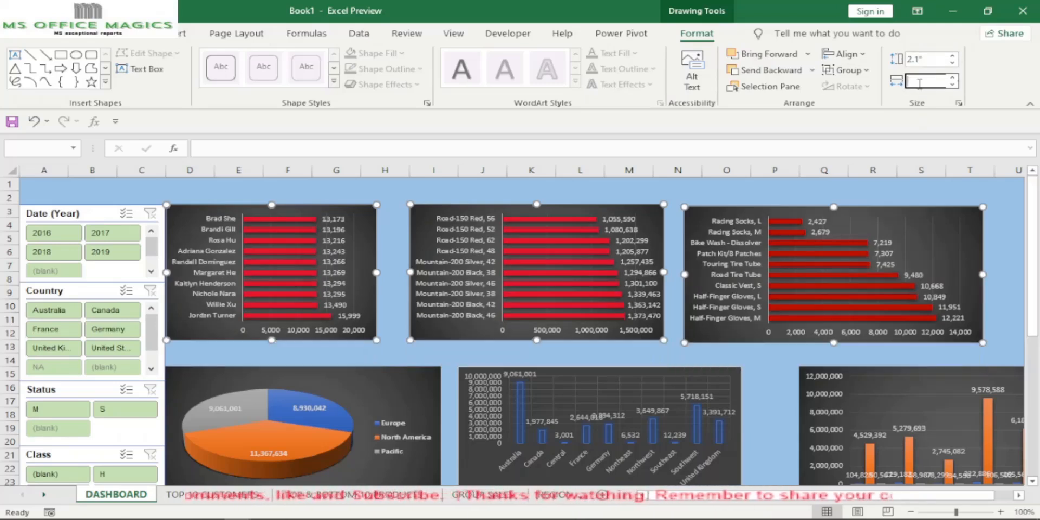
scroll(671, 168, "down", 4)
scroll(674, 179, "up", 3)
scroll(675, 181, "up", 1)
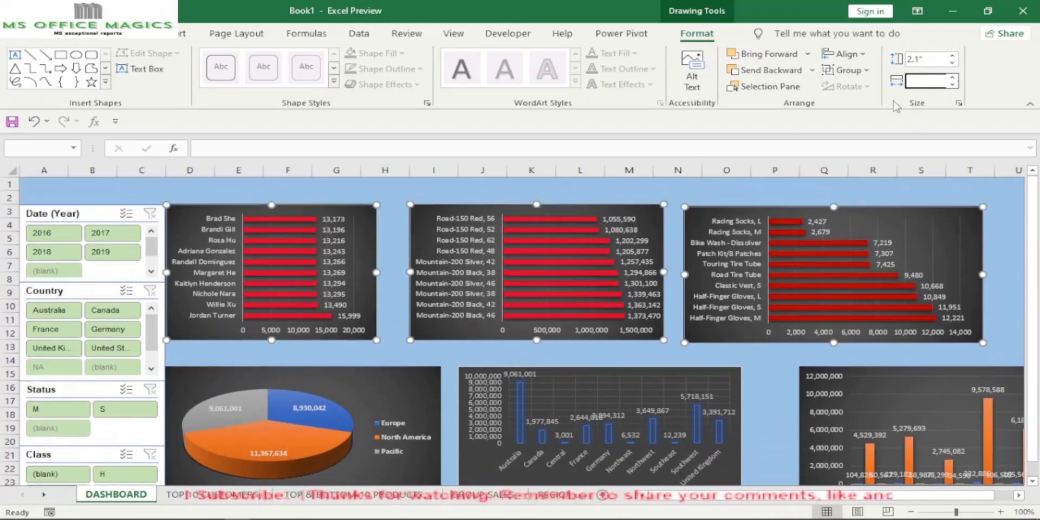
- Set the three selected bar charts to a height of 2.3" and a width of 3.9"
left_click(919, 59)
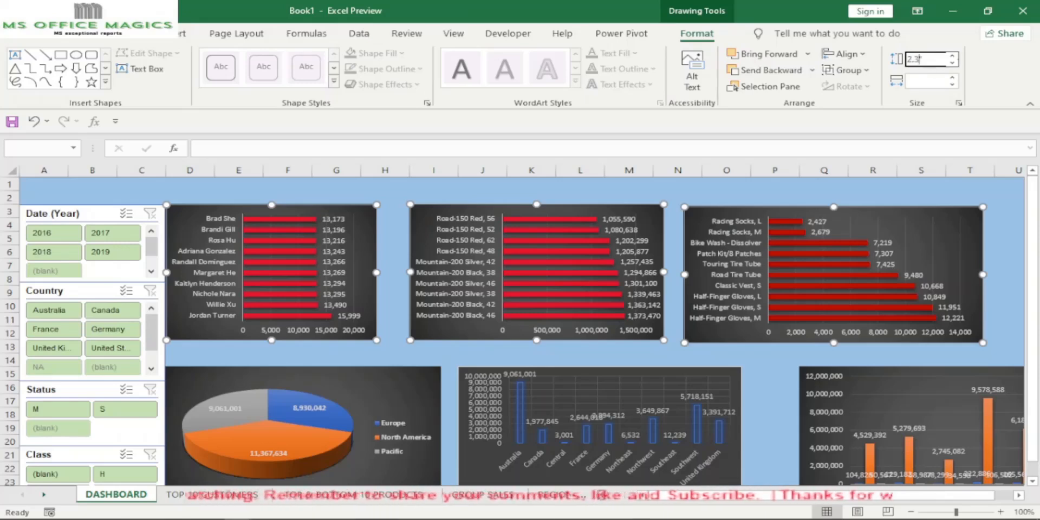
left_click(927, 80)
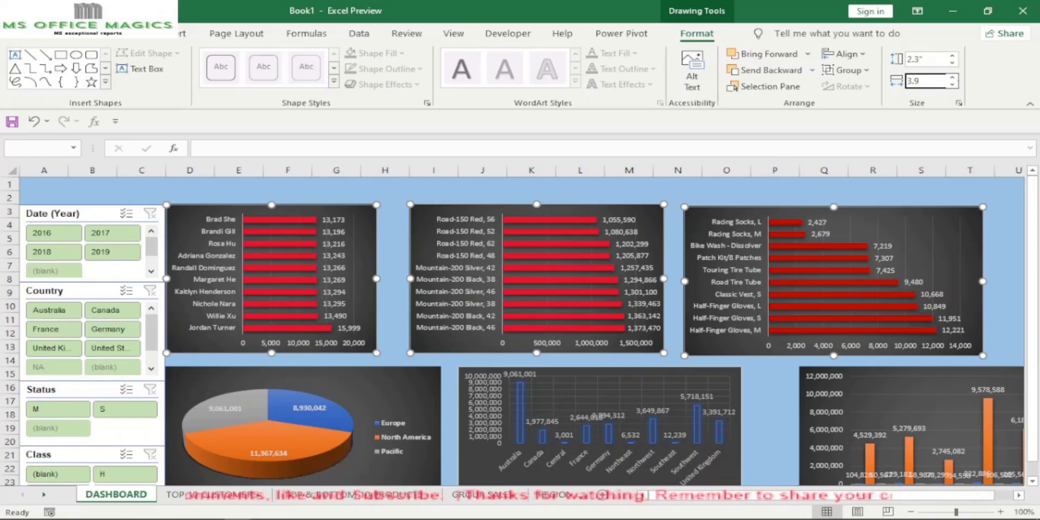
key("Return")
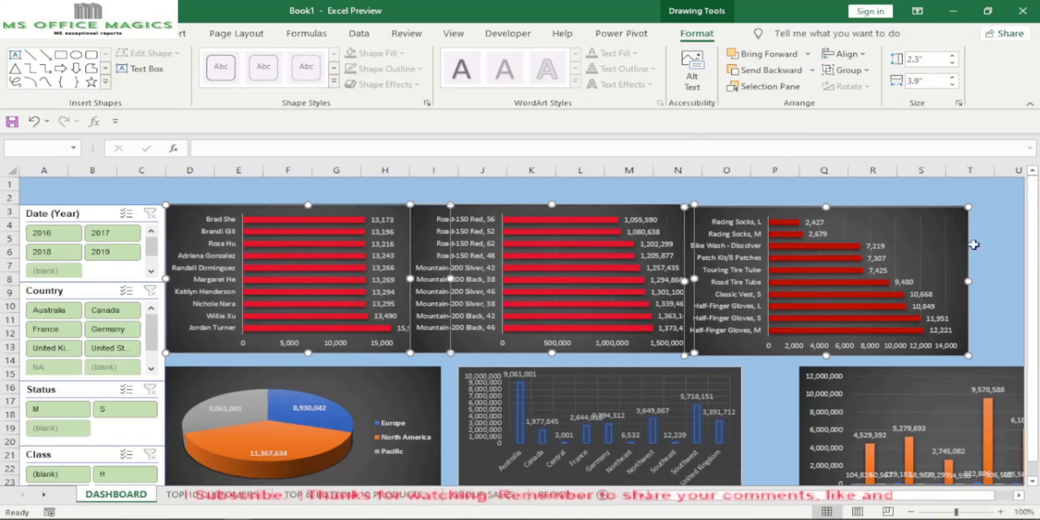
left_click(1003, 280)
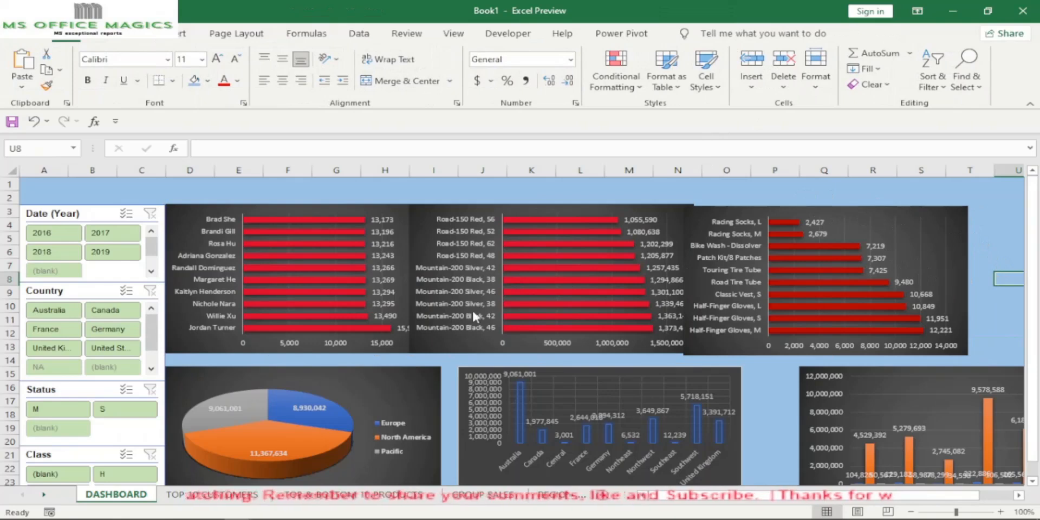
- Nudge the top customers and top products charts slightly down so their upper edges line up
left_click(404, 347)
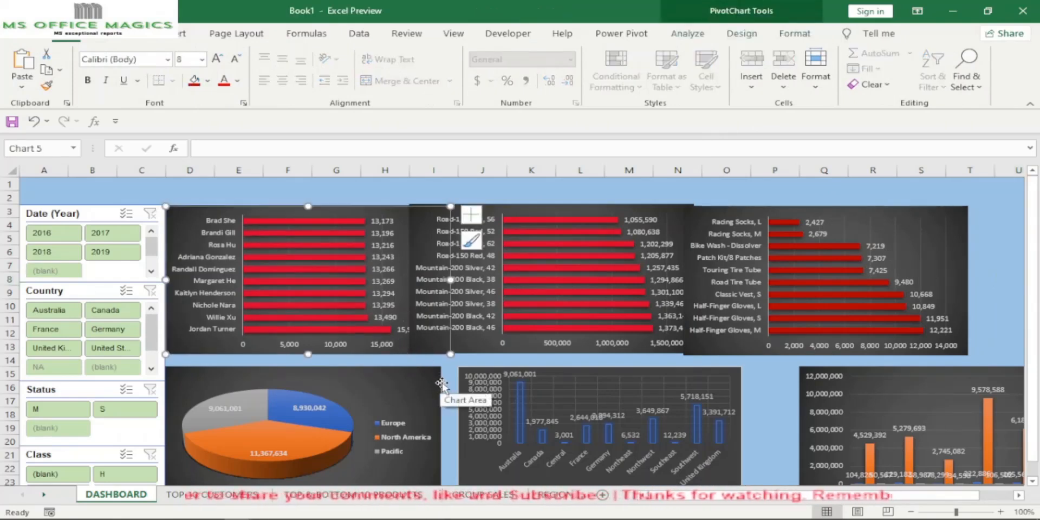
left_click(990, 287)
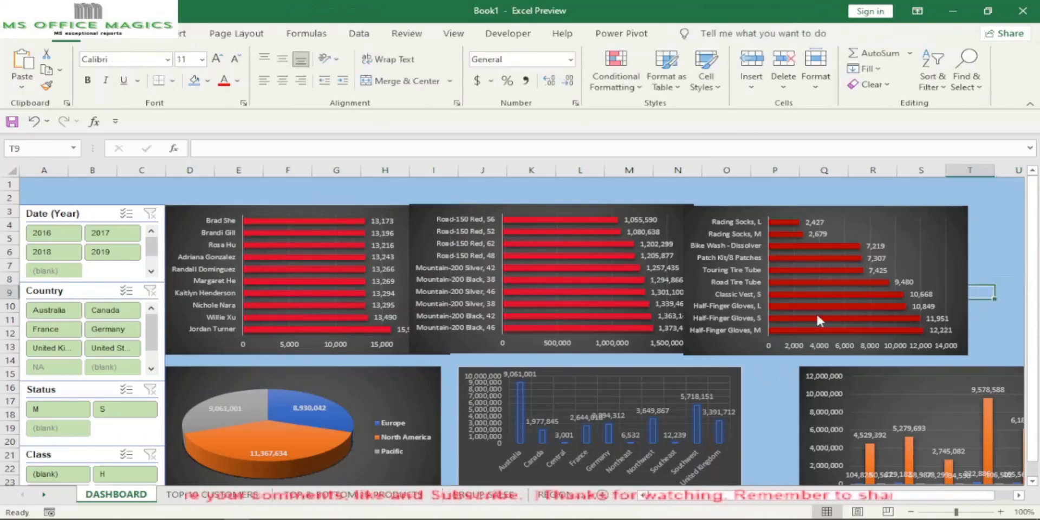
left_click(638, 349)
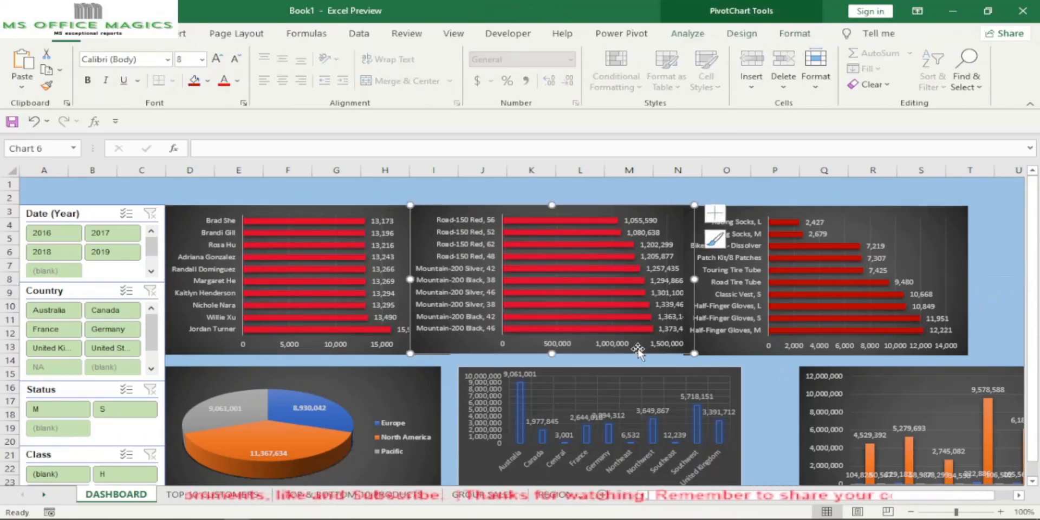
left_click(997, 282)
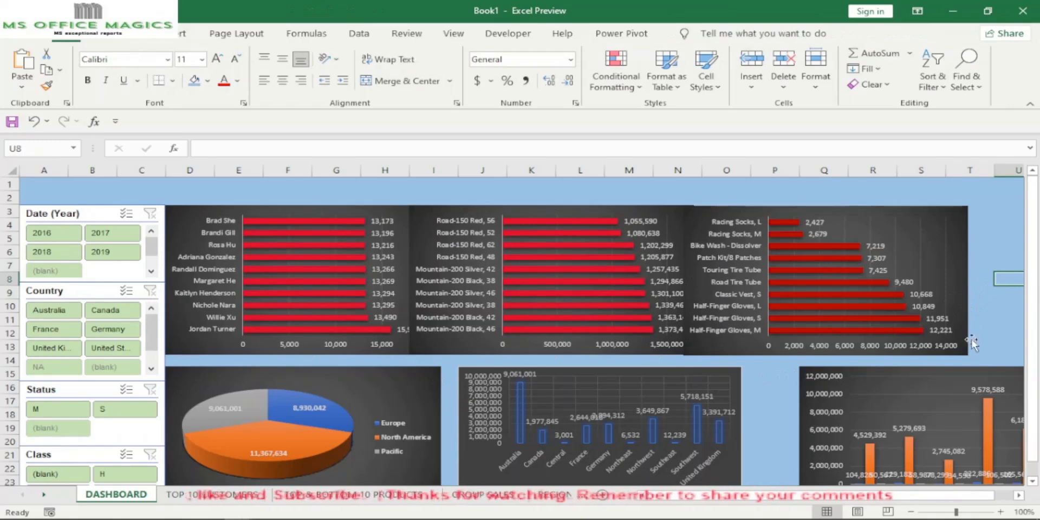
- Nudge the bottom products chart vertically until its upper edge lines up with the other two bar charts
left_click_drag(965, 334, 967, 336)
left_click(991, 319)
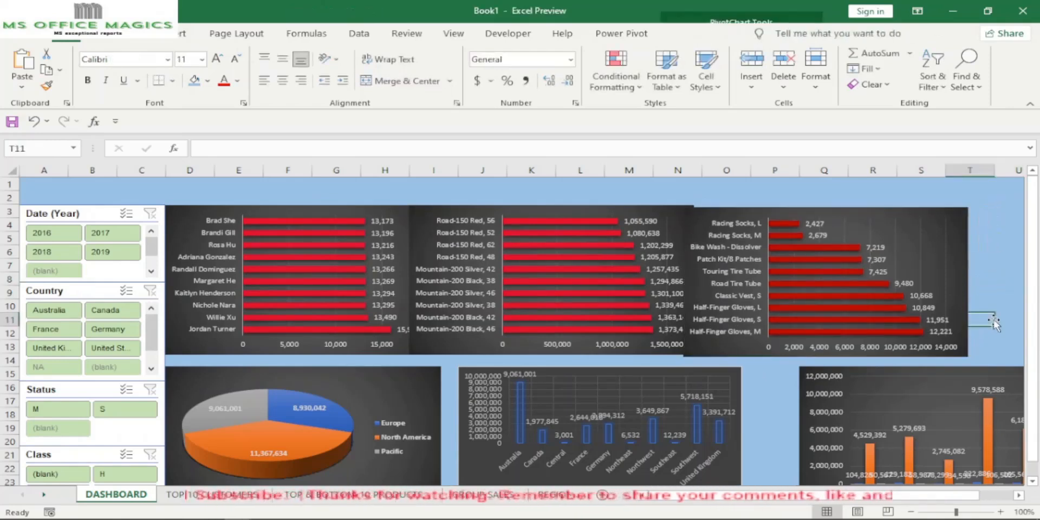
left_click(950, 276)
key("Up")
key("Up")
left_click(986, 291)
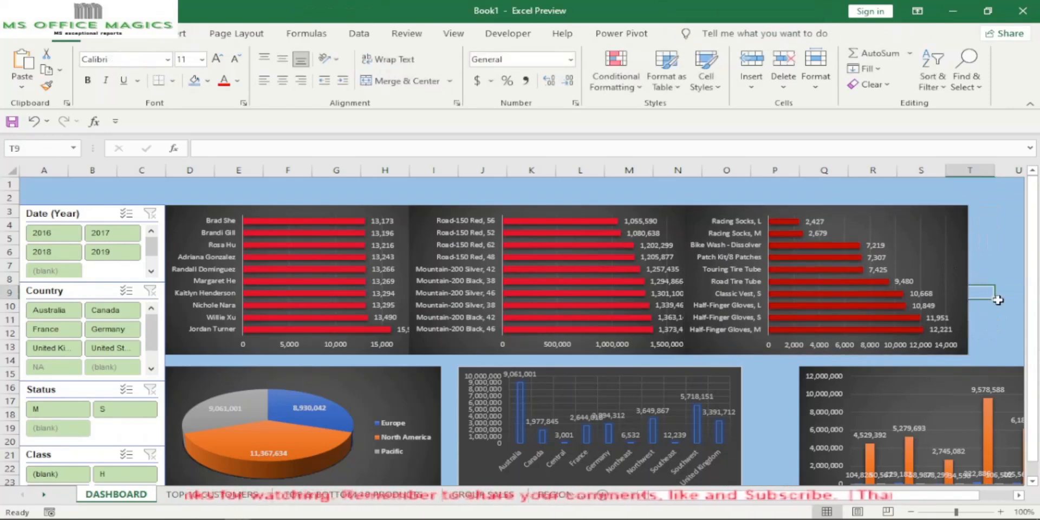
- Move the bottom products chart to the right, clear of the top products chart, ending near column T
left_click(965, 286)
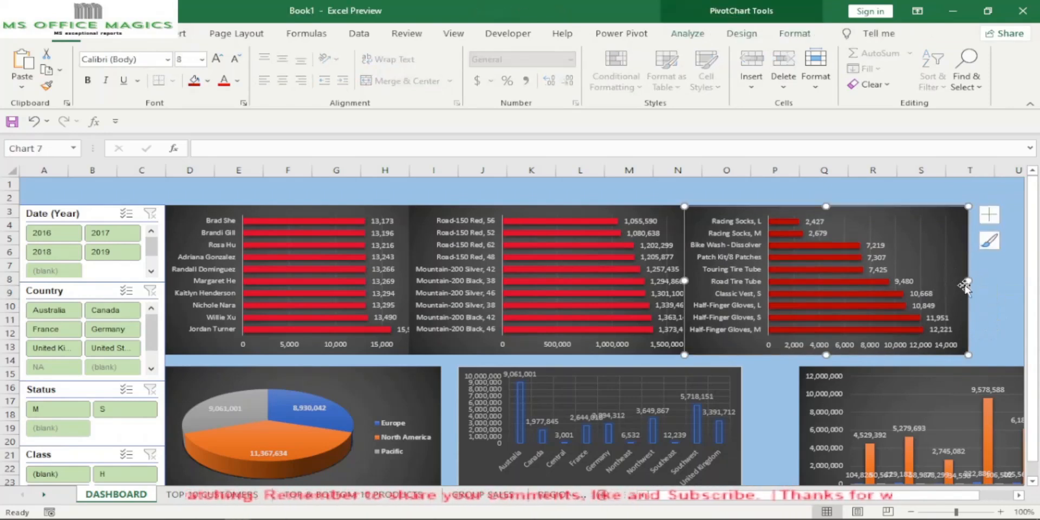
key("Right")
key("Right")
key("Right")
key("Right")
key("Right")
key("Right")
key("Right")
key("Right")
key("Right")
key("Right")
key("Right")
key("Right")
key("Right")
key("Right")
key("Right")
key("Right")
key("Right")
key("Right")
key("Right")
key("Right")
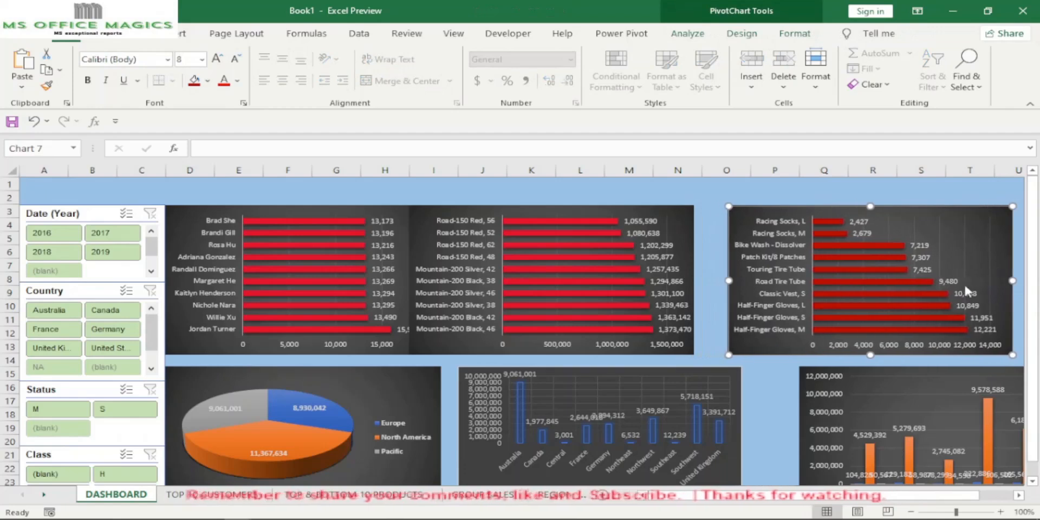
- Move the top products chart to the right until it sits beside the top customers chart without covering it
left_click(692, 266)
key("Right")
key("Right")
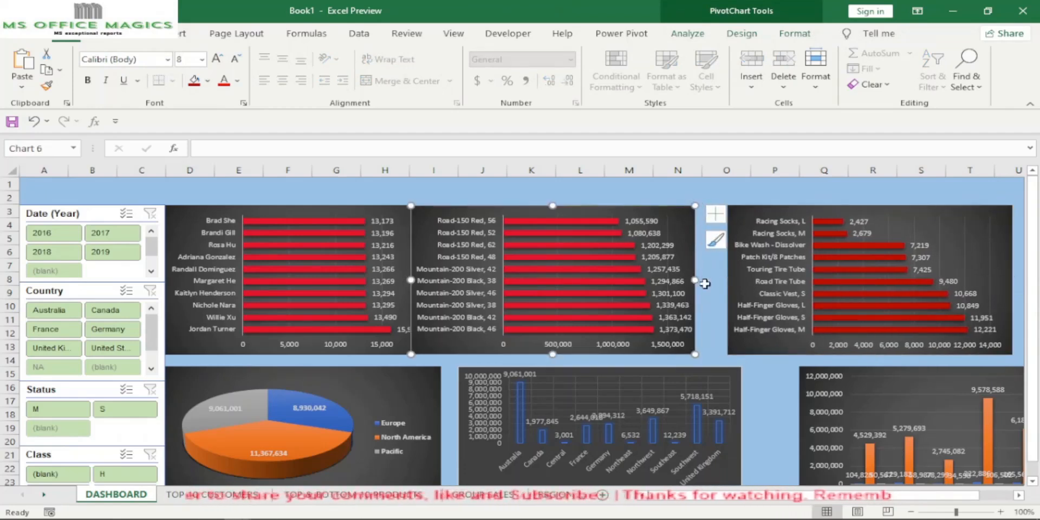
key("Right")
key("Right")
key("Right")
key("Right")
key("Right")
key("Right")
key("Right")
key("Right")
key("Right")
key("Right")
key("Right")
key("Right")
key("Right")
key("Right")
key("Right")
key("Right")
key("Right")
key("Right")
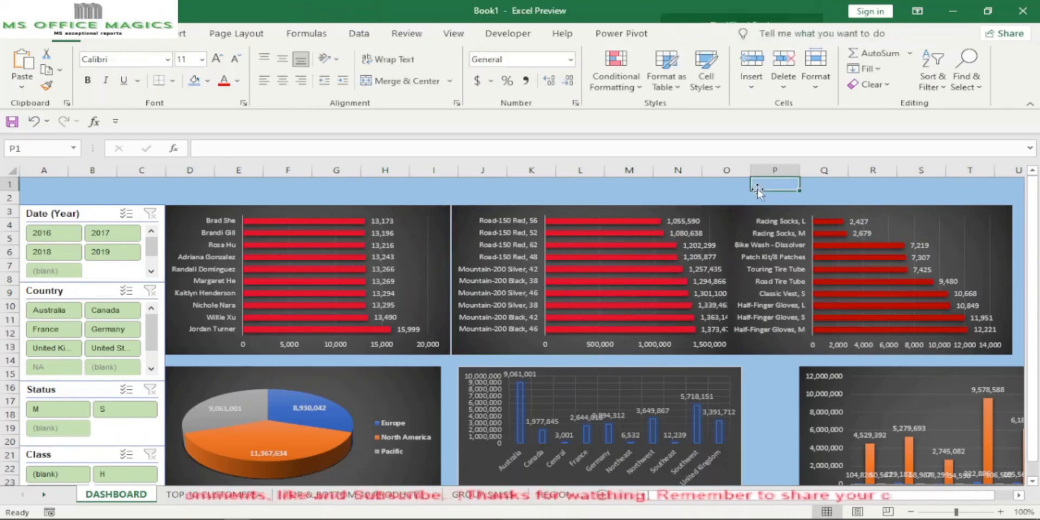
- Nudge the top products chart slightly left so it sits flush against the top customers chart
key("Escape")
left_click(695, 353)
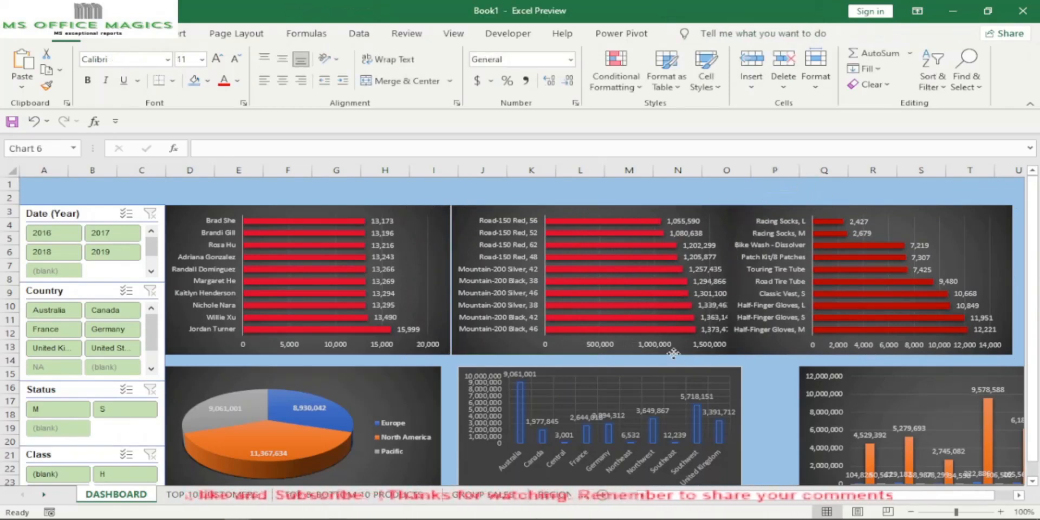
key("Left")
key("Left")
left_click(778, 186)
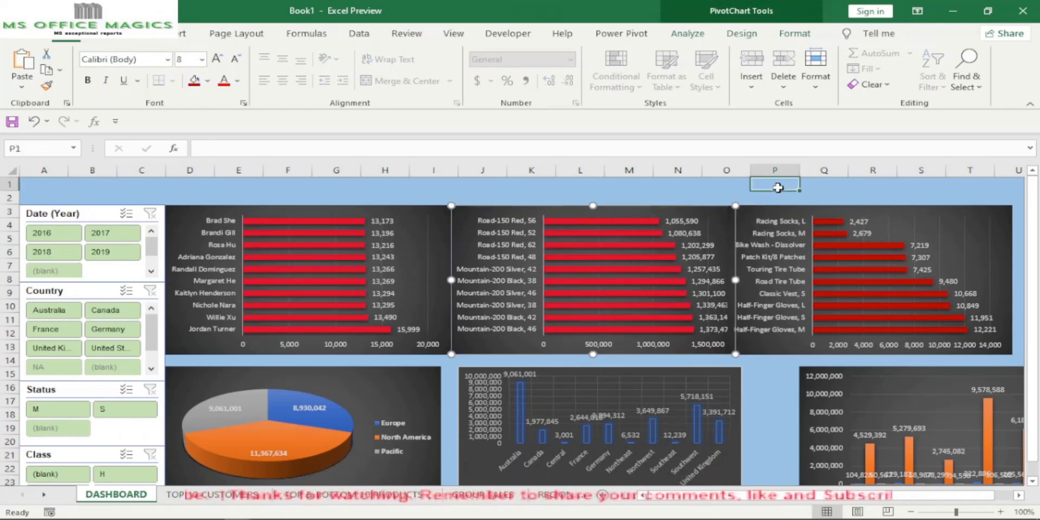
- Shift the bottom products chart slightly right and check how its edge meets the top products chart
left_click(724, 348)
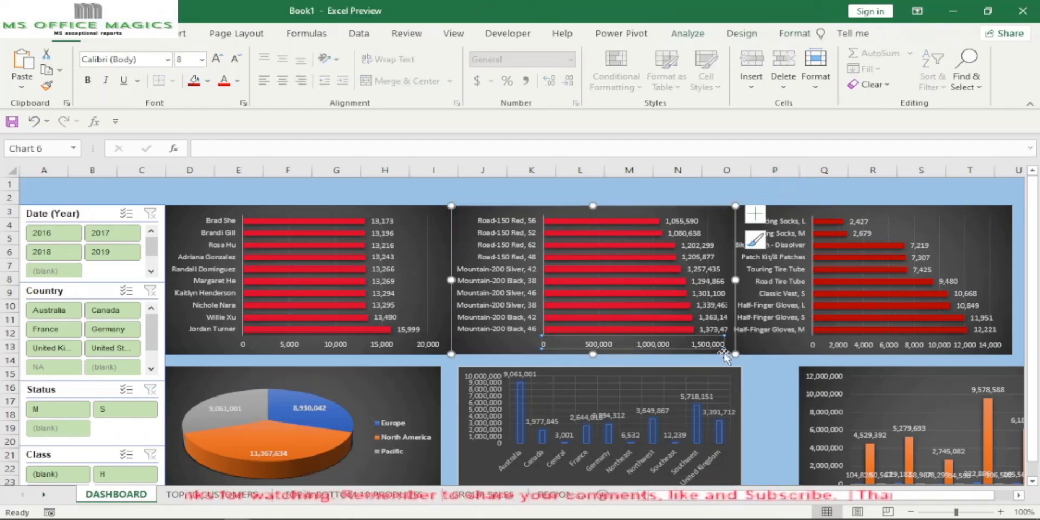
left_click(729, 273)
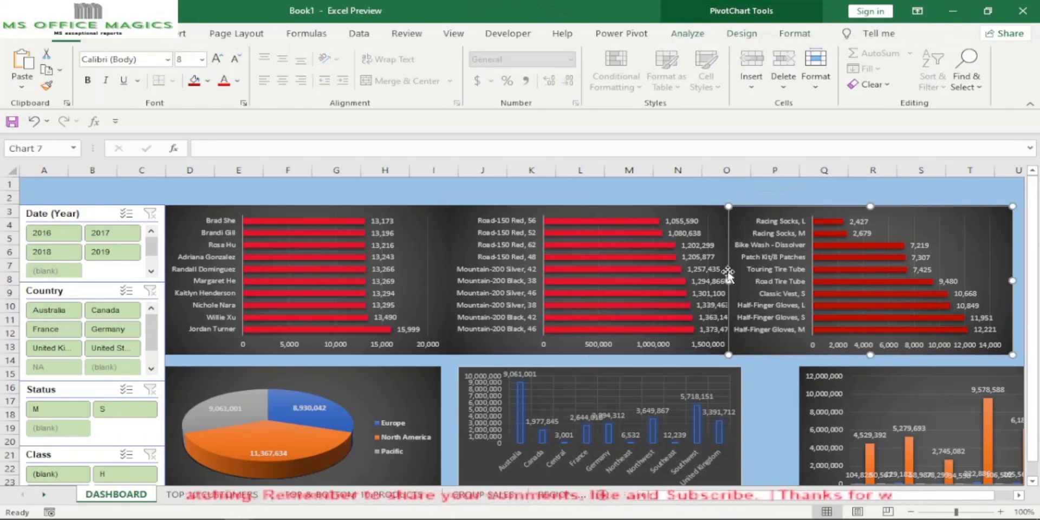
left_click_drag(728, 278, 729, 278)
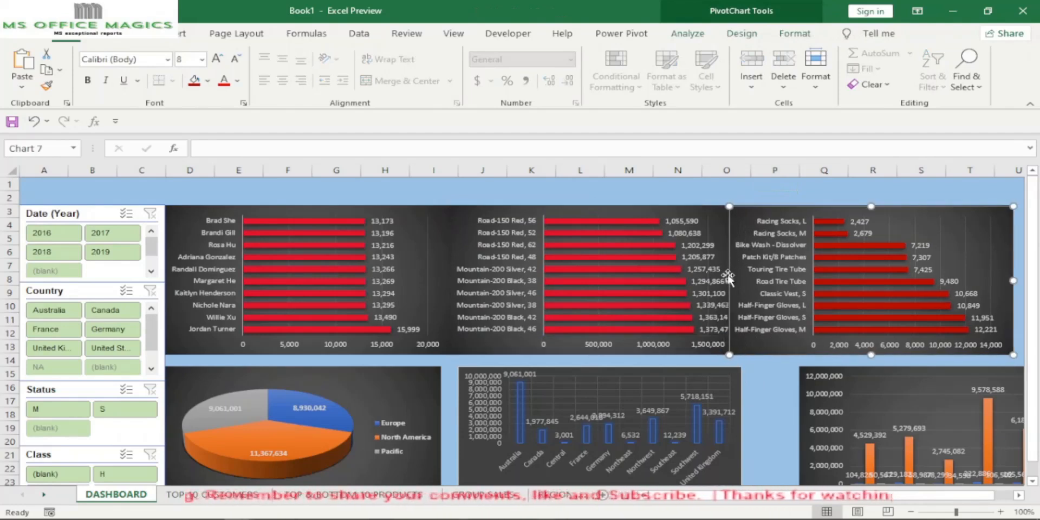
left_click(760, 183)
left_click(720, 224)
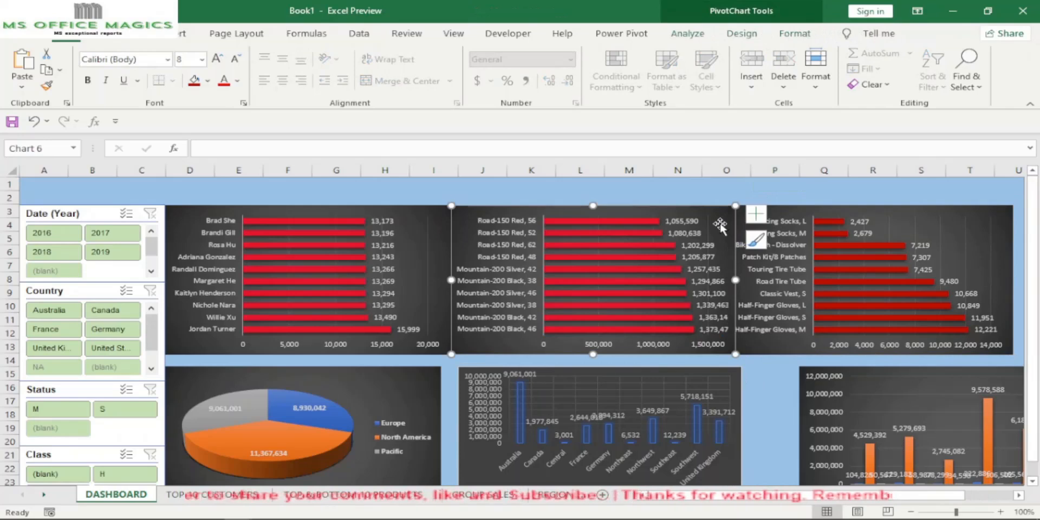
left_click(824, 184)
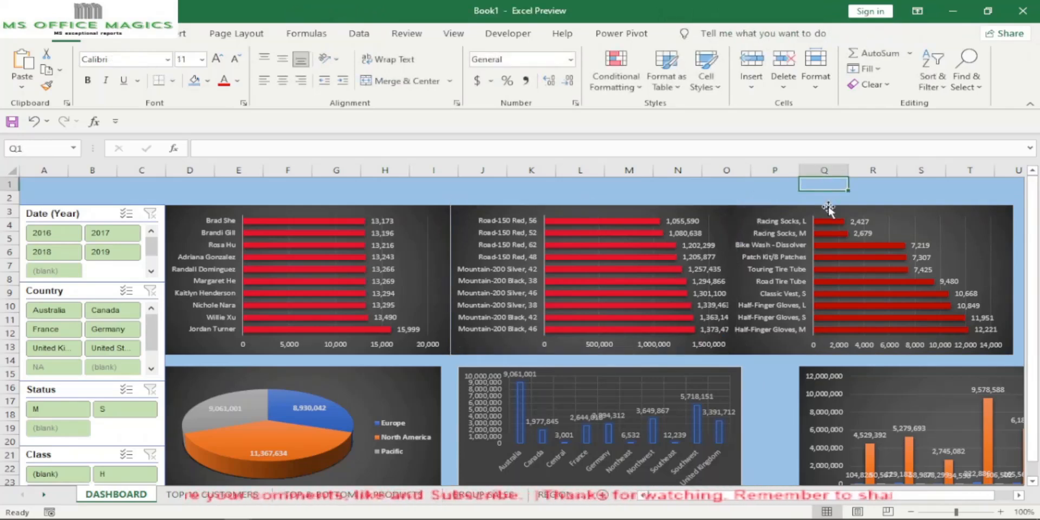
- Nudge the bottom products chart right until it sits flush beside the top products chart without covering its data labels
left_click(1012, 304)
left_click_drag(1015, 313, 1017, 314)
key("Right")
key("Right")
key("Right")
key("Right")
key("Right")
key("Right")
key("Right")
key("Right")
key("Right")
key("Right")
key("Right")
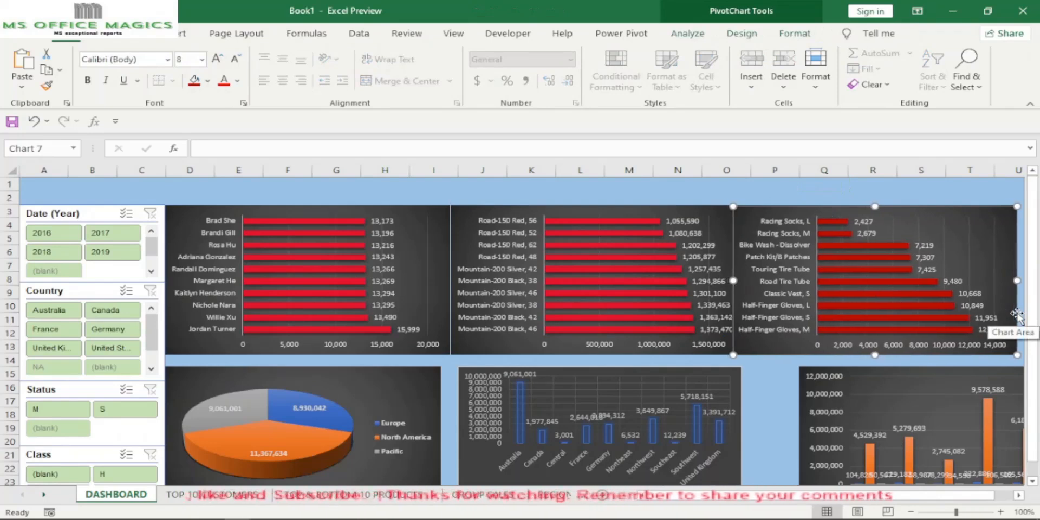
key("Left")
key("Left")
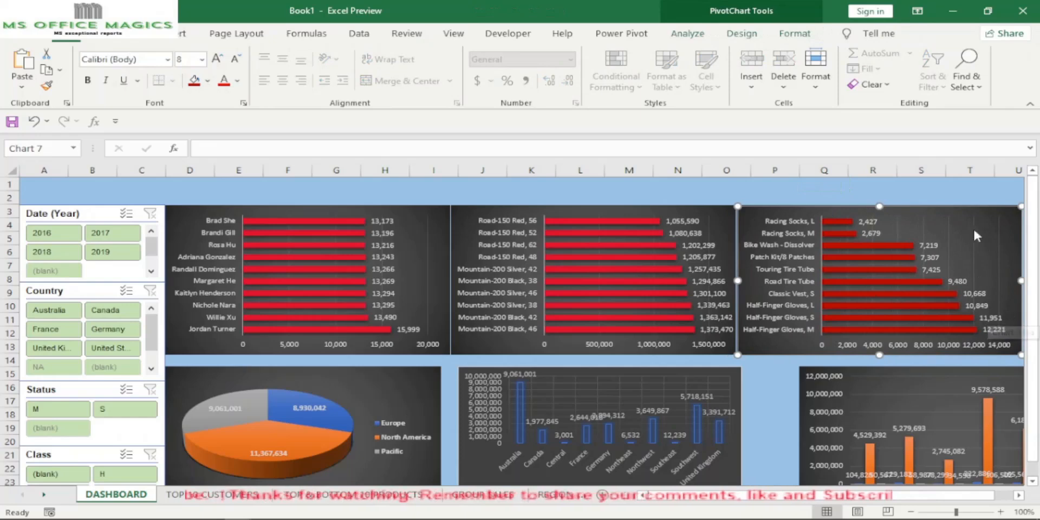
left_click(892, 187)
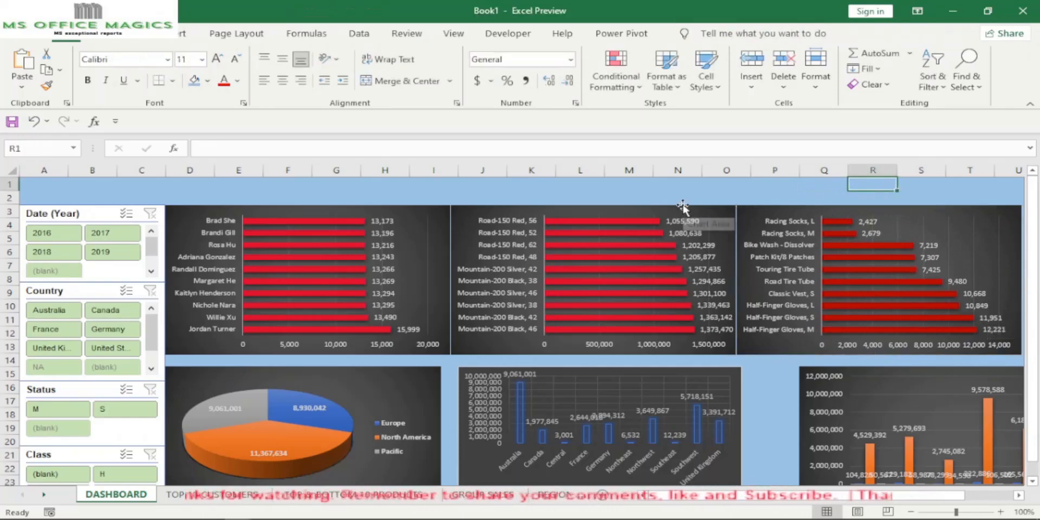
- Check the bottom products chart's height and width and review the layout of the chart rows
left_click(892, 227)
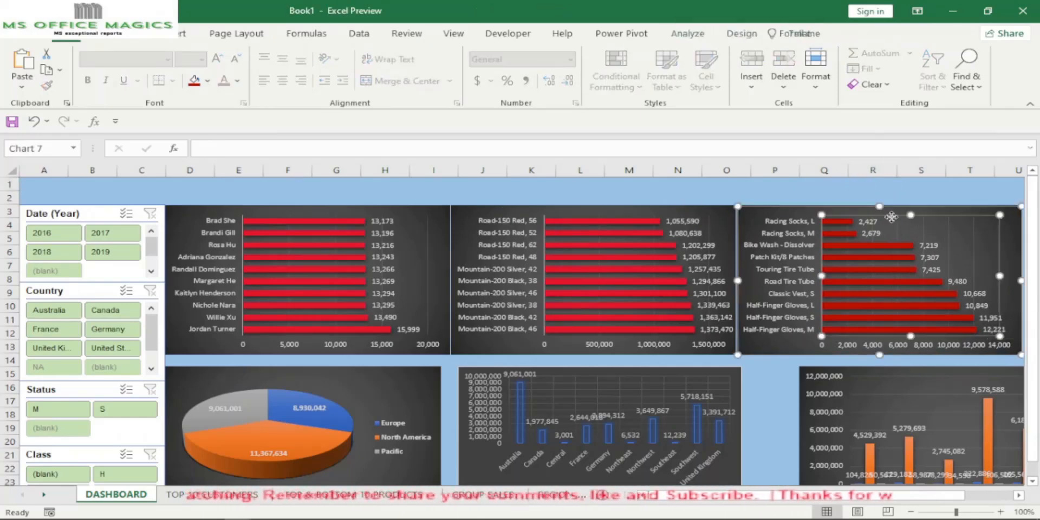
left_click(795, 34)
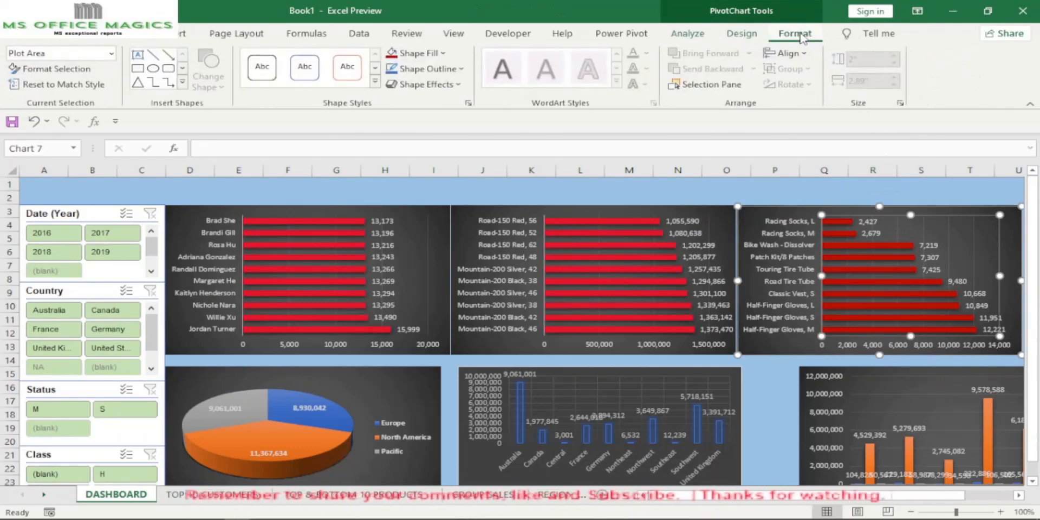
left_click(762, 209)
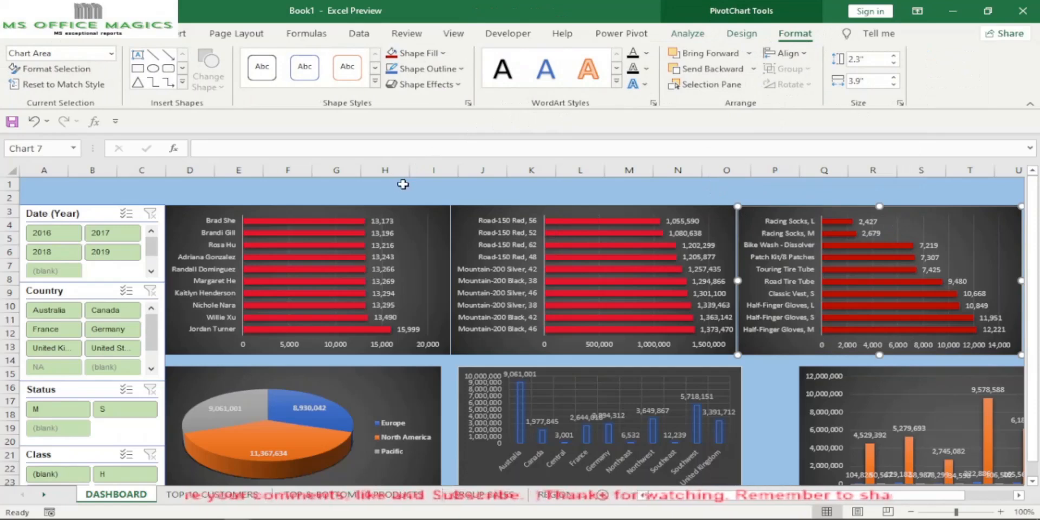
scroll(415, 188, "down", 1)
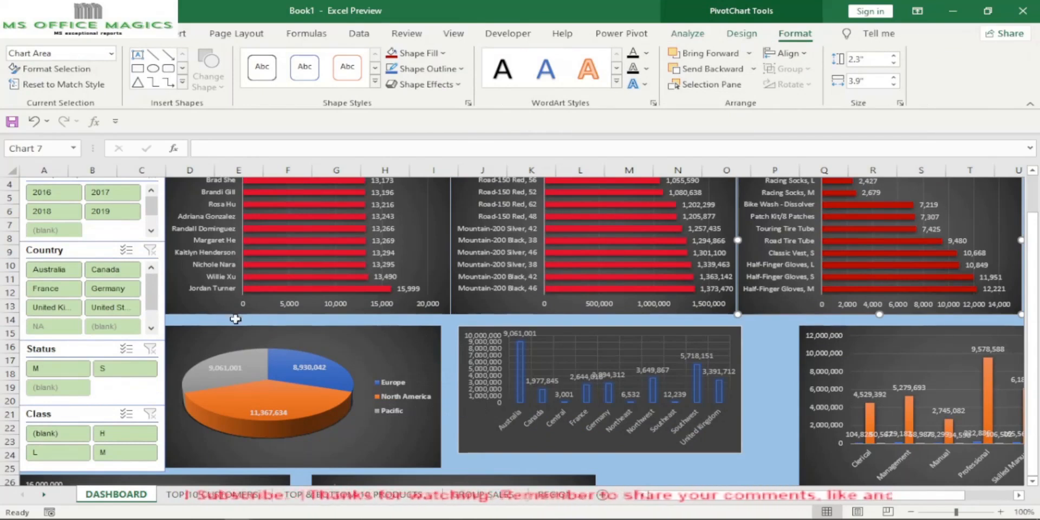
scroll(350, 333, "up", 1)
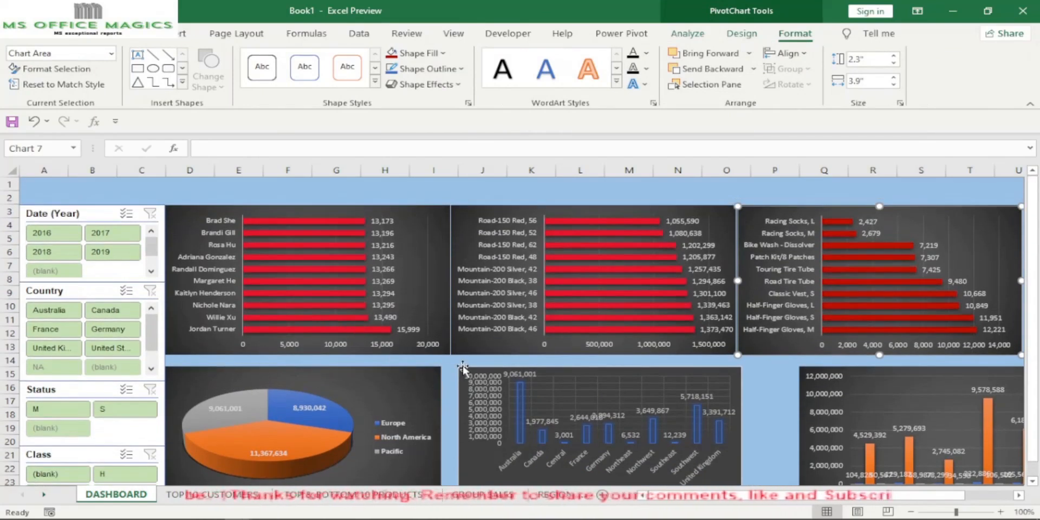
- Nudge the region pie chart down slightly so its lower edge lines up with the Class slicer
left_click(429, 381)
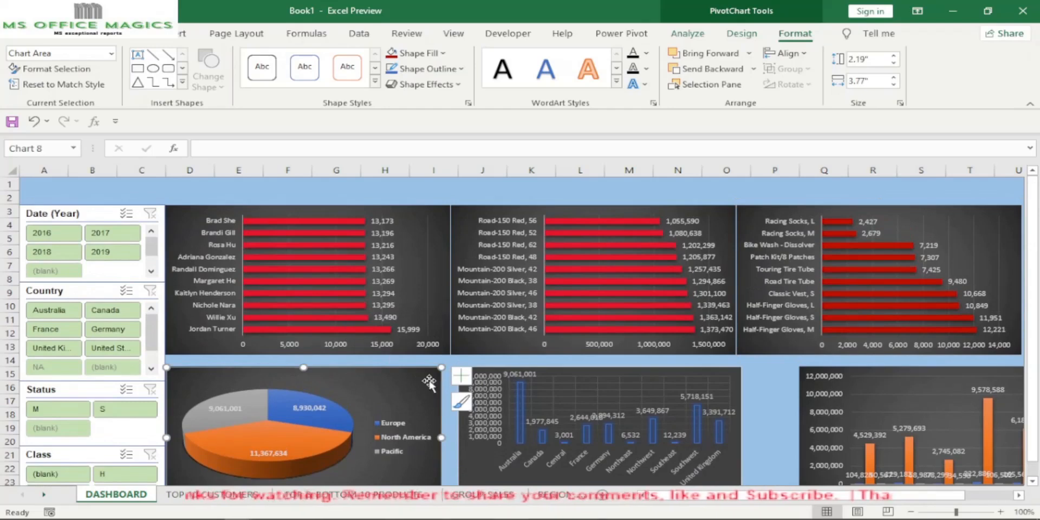
scroll(546, 382, "down", 1)
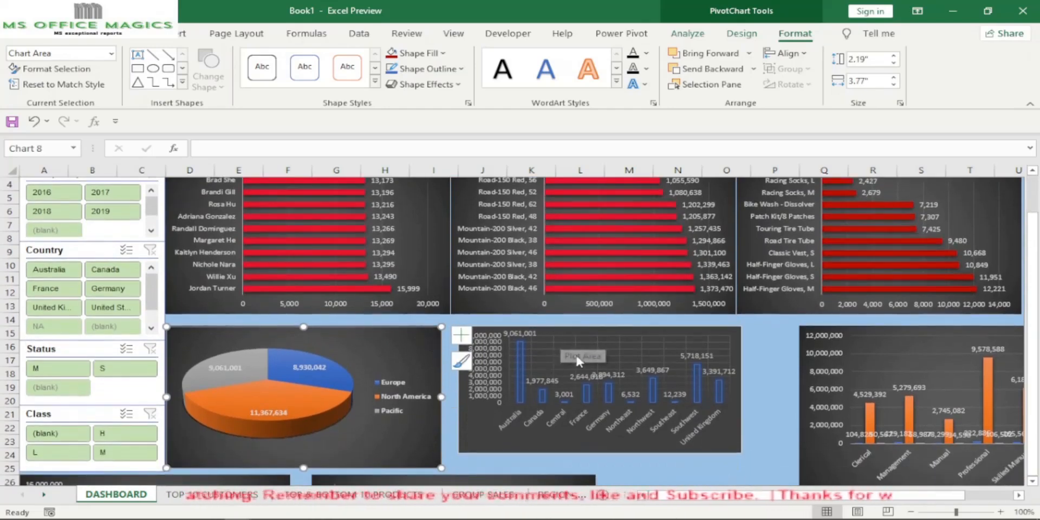
key("Down")
key("Down")
left_click(626, 464)
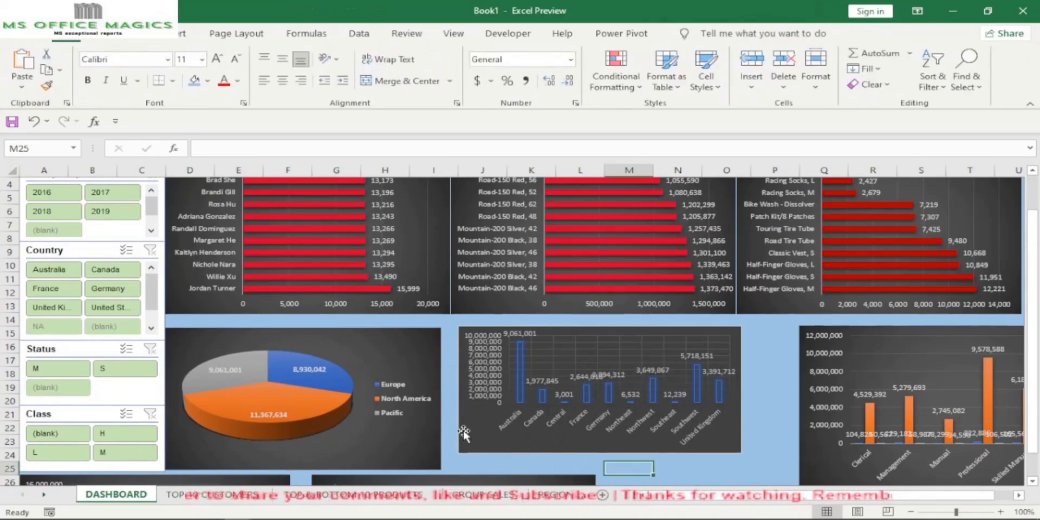
left_click(432, 443)
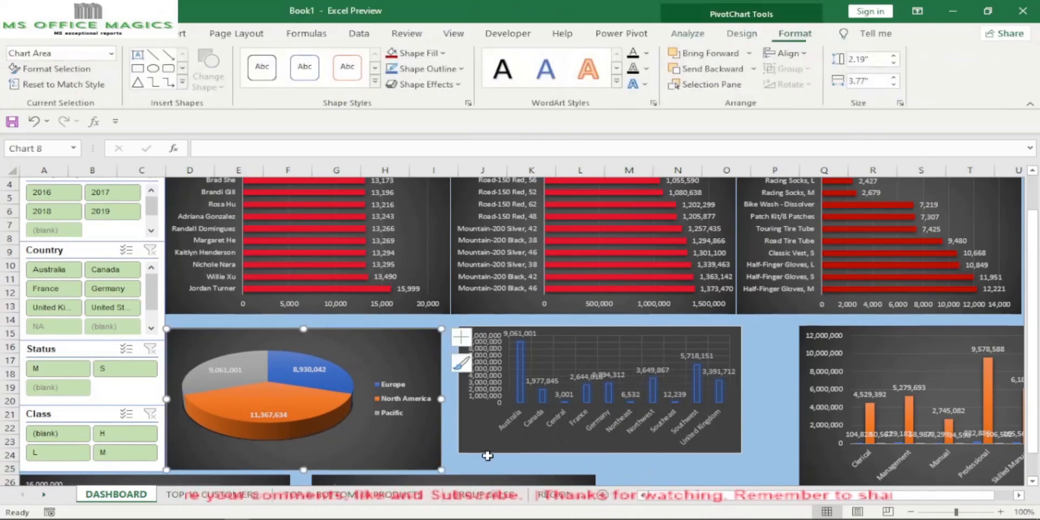
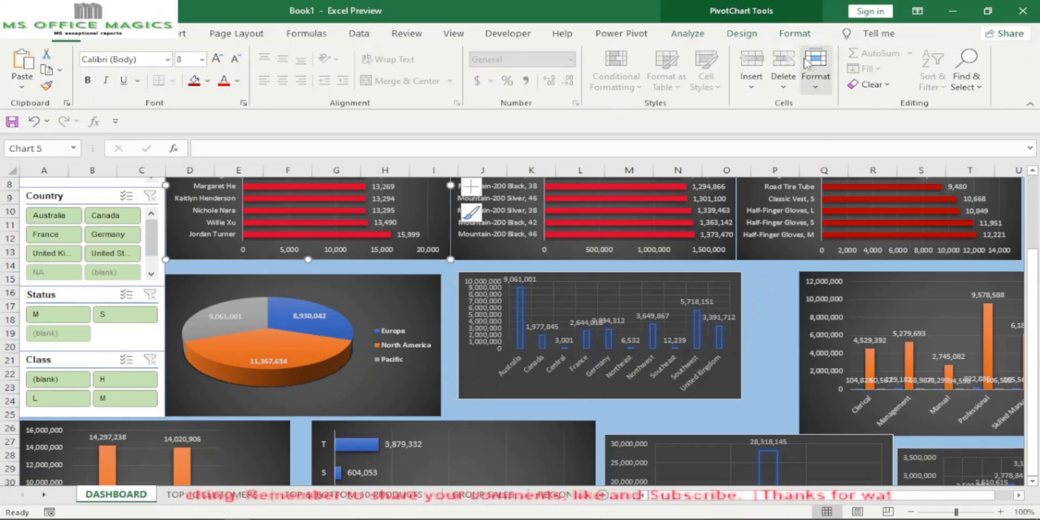
- Check the top customers chart's dimensions and set the region pie chart's width to 3.9" to match
left_click(801, 33)
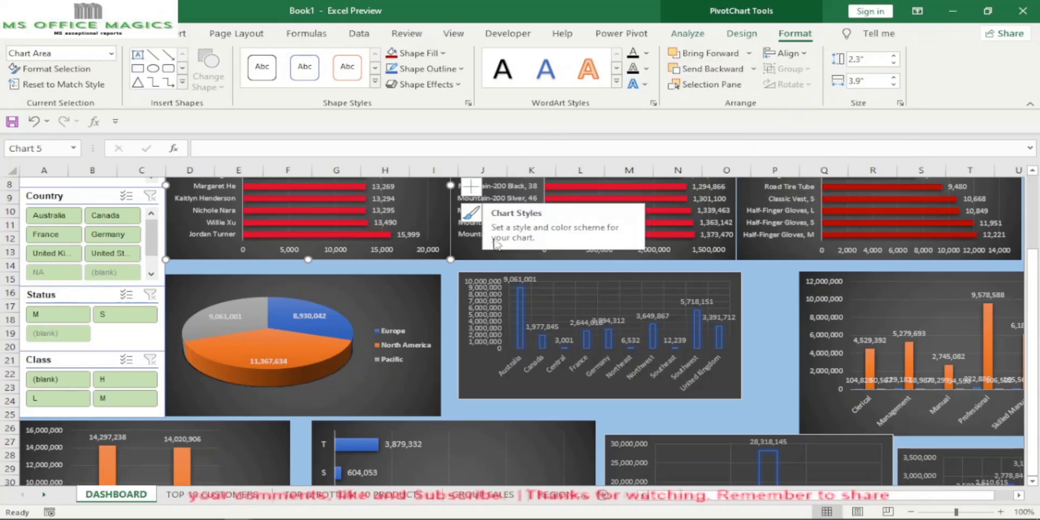
left_click(438, 325)
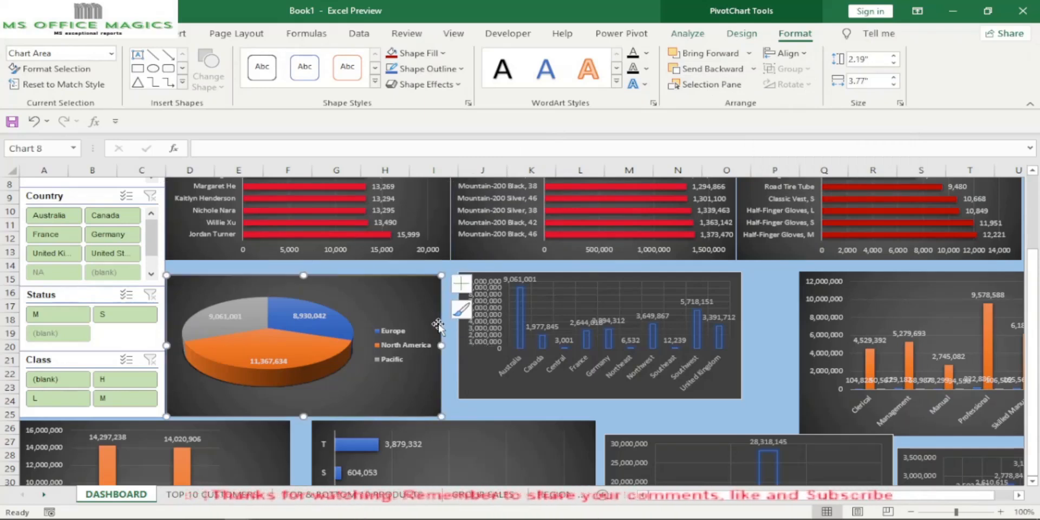
left_click(868, 82)
left_click(867, 81)
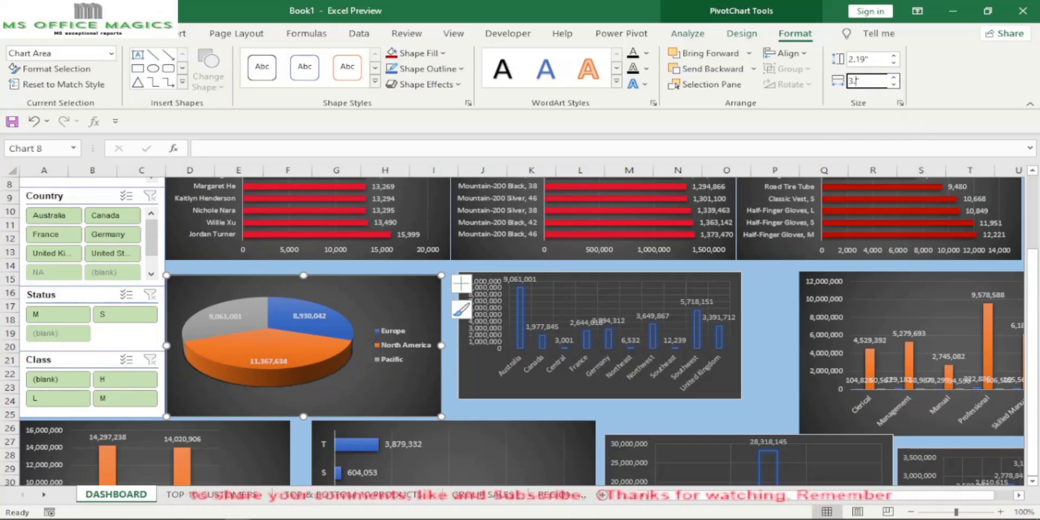
left_click(732, 389)
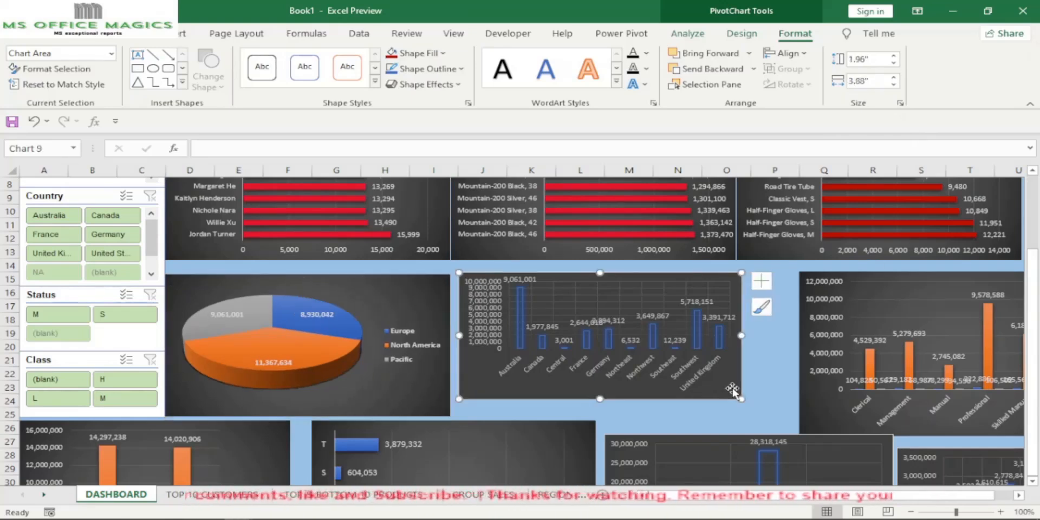
- Fine-tune the widened pie chart's vertical position by moving it slightly further down beside the slicers
left_click(437, 413)
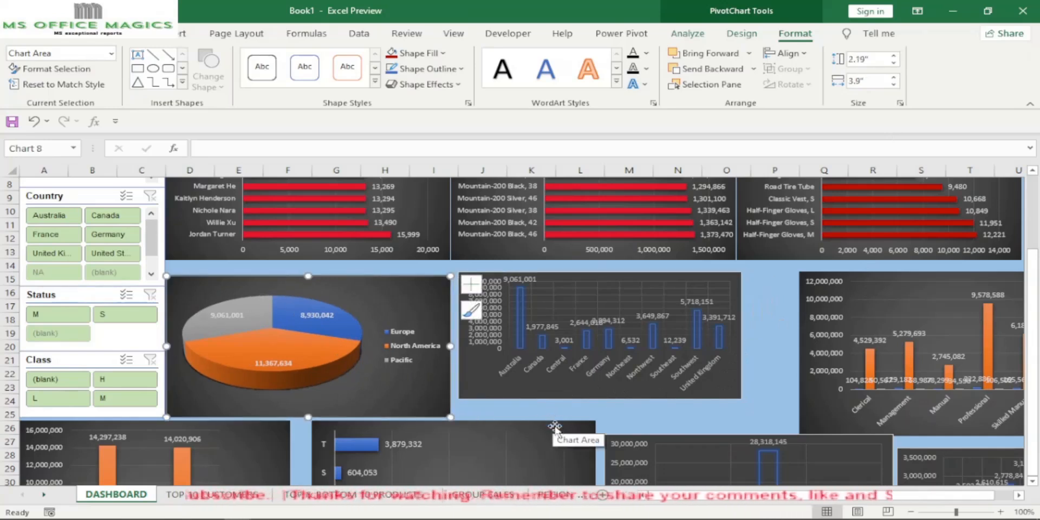
left_click(558, 412)
left_click(455, 410)
left_click(642, 420)
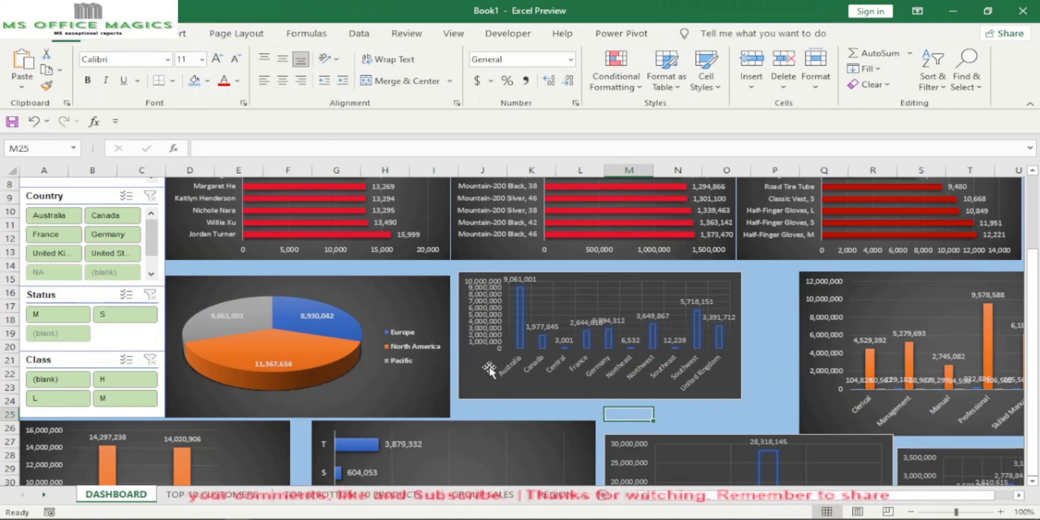
left_click(425, 399)
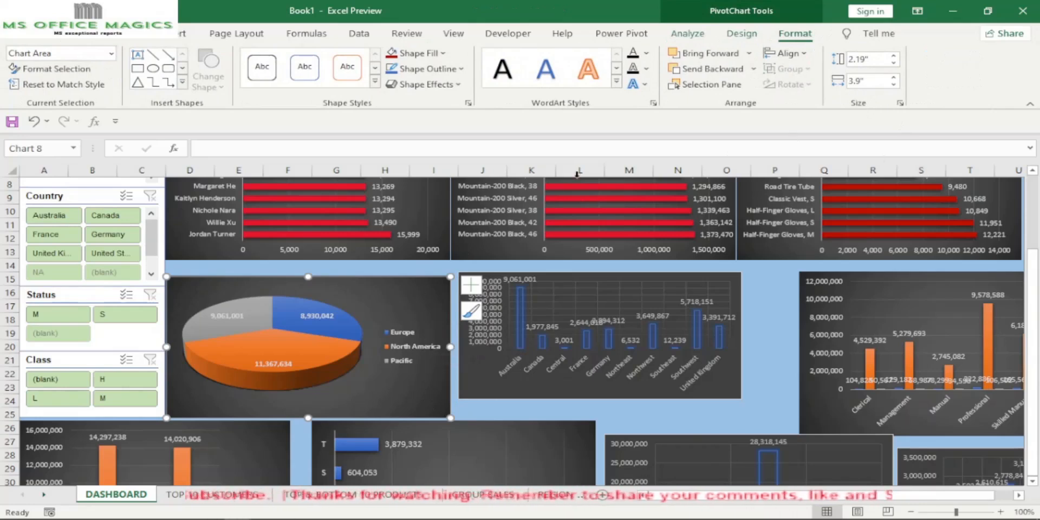
- Resize the country column chart and the occupation column chart together to 2.19" high and 3.9" wide
left_click(736, 384)
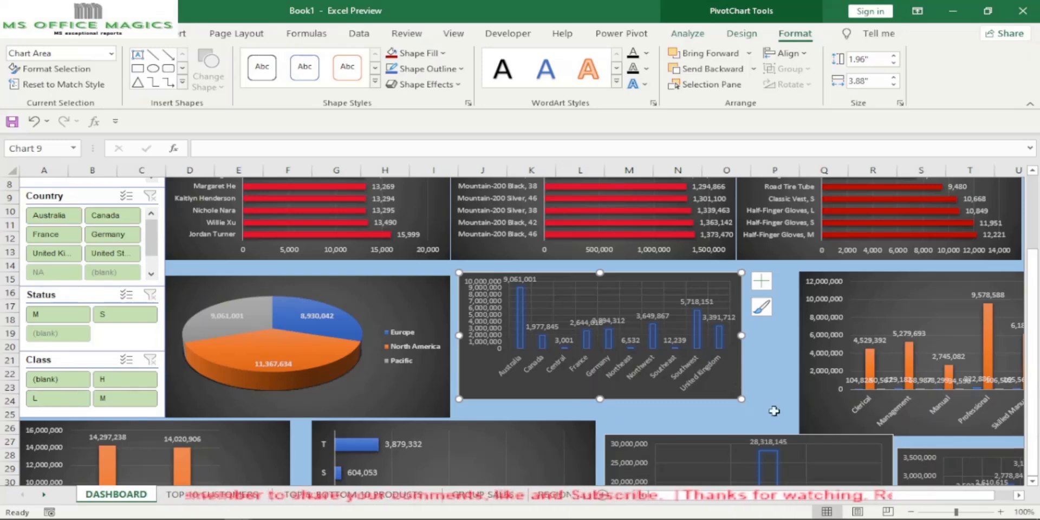
left_click(822, 421, "ctrl")
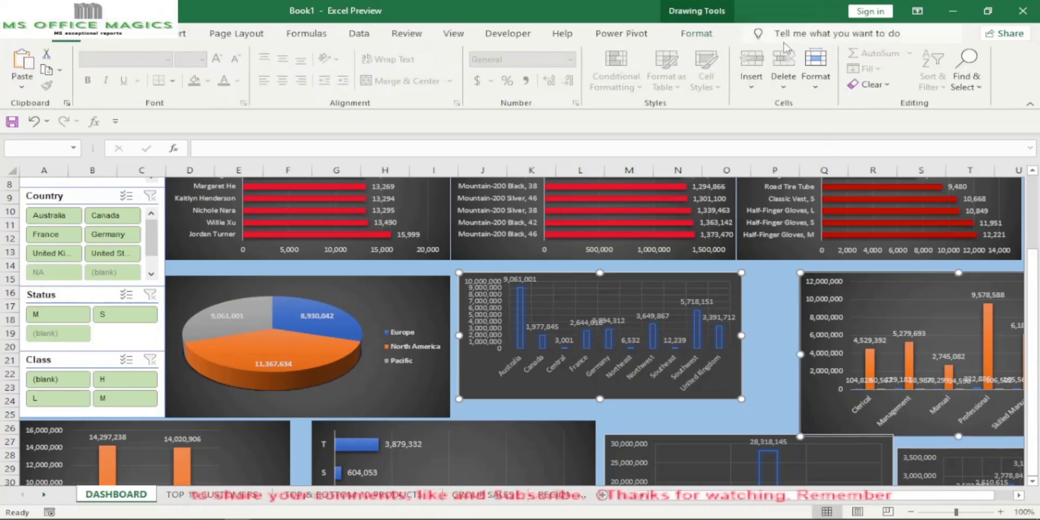
left_click(697, 33)
left_click(919, 59)
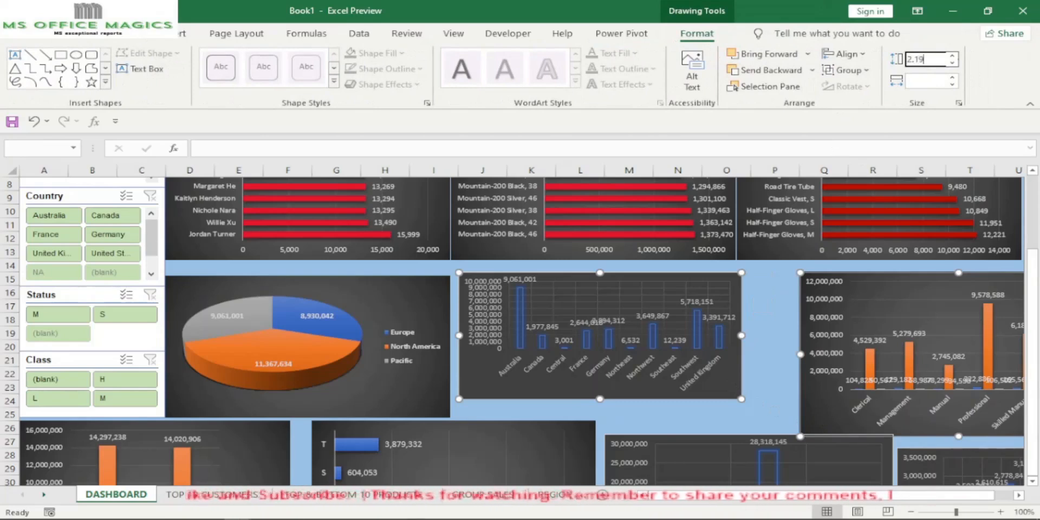
left_click(926, 83)
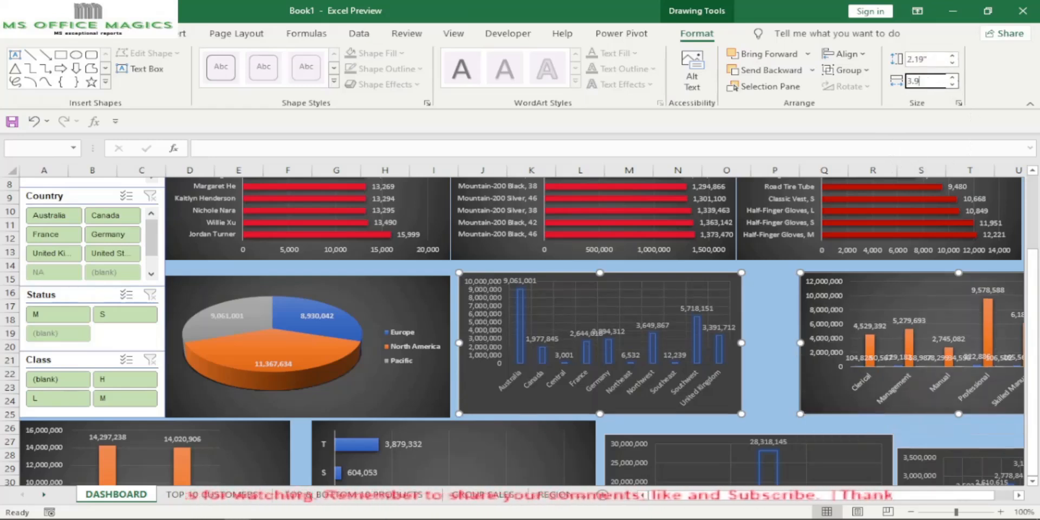
key("Return")
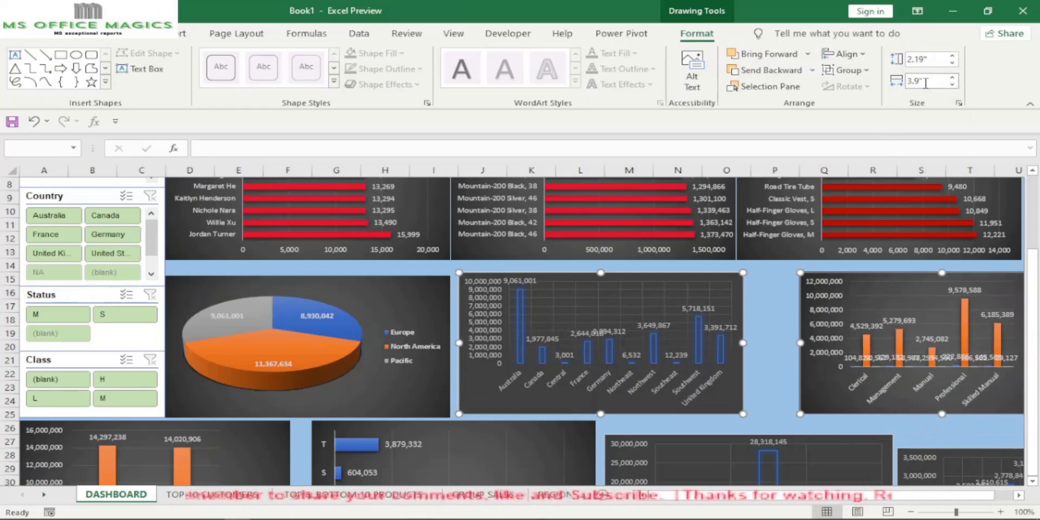
- Compare the height and width of the region pie chart with those of the country column chart
left_click(443, 380)
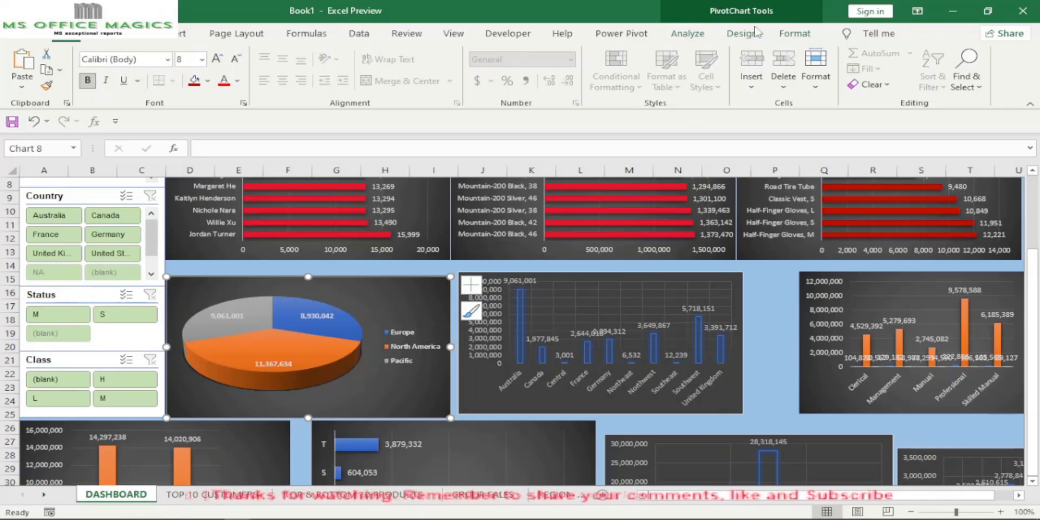
left_click(795, 34)
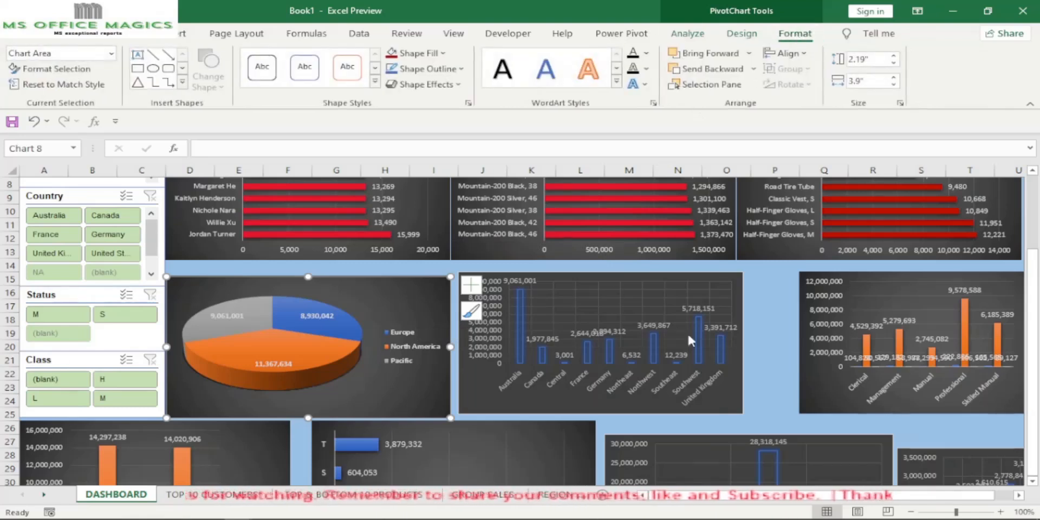
left_click(721, 387)
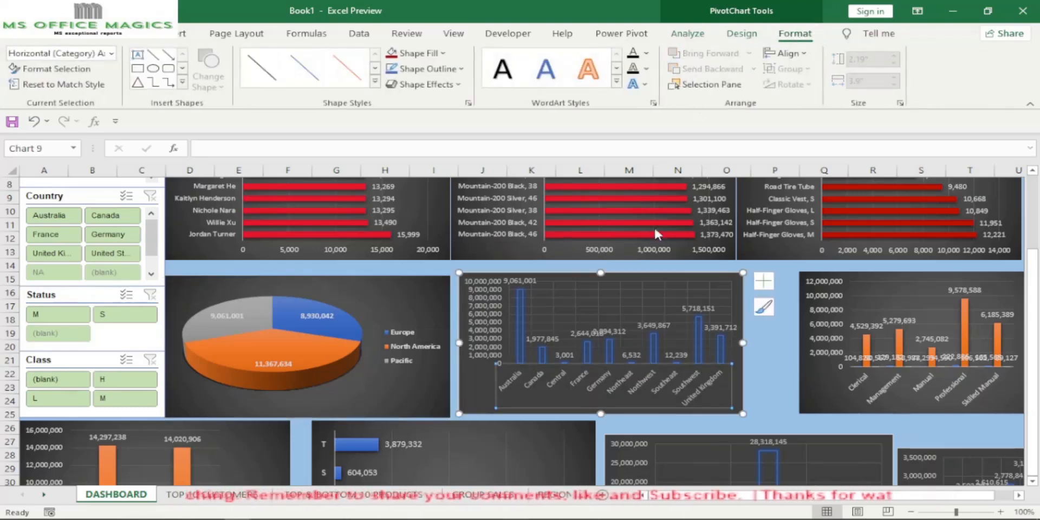
left_click(756, 376)
left_click(737, 388)
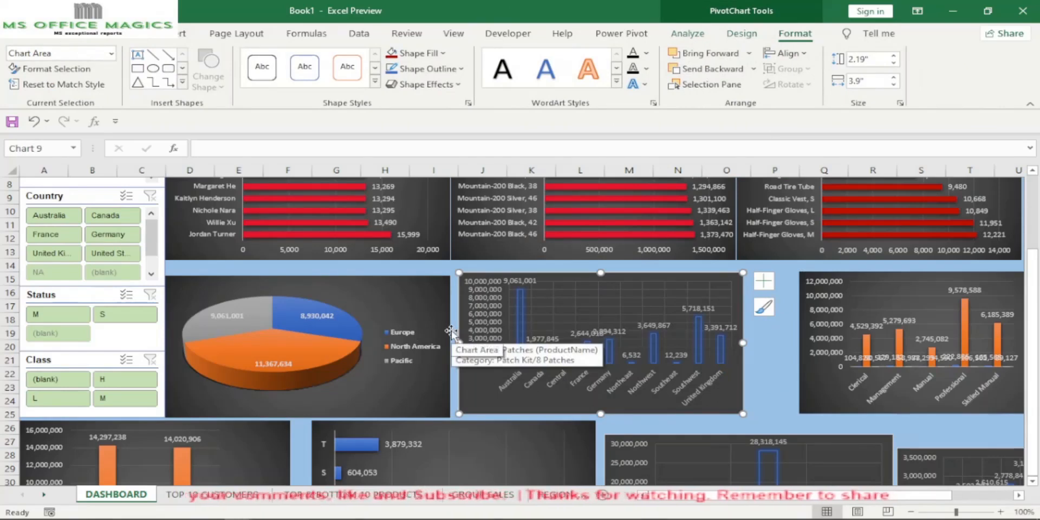
left_click(759, 372)
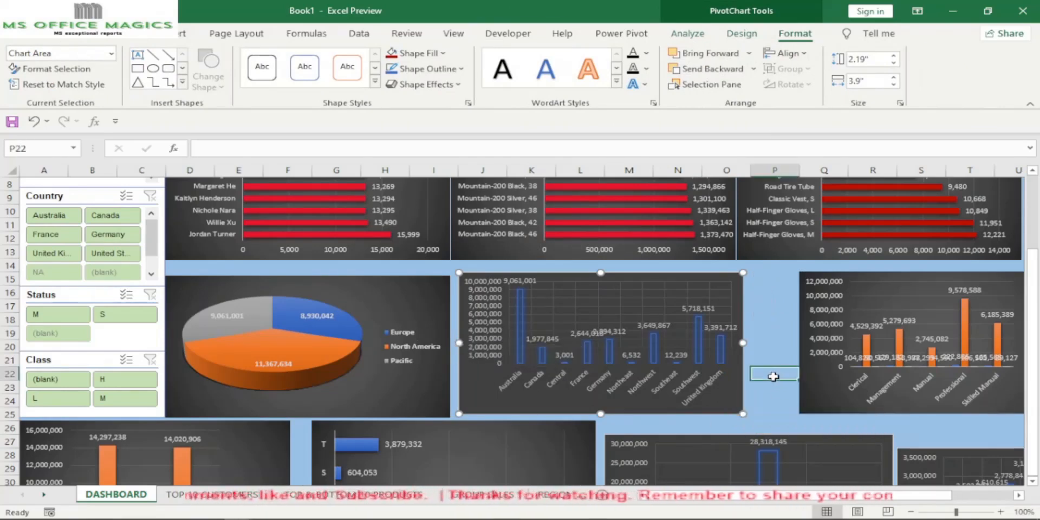
- Nudge the country column chart left until it sits flush against the pie chart
left_click(738, 395)
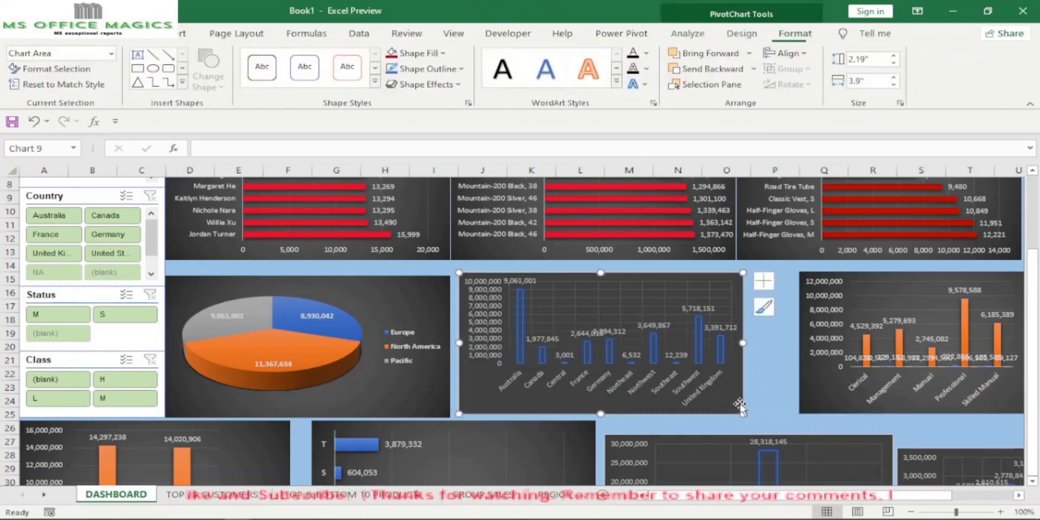
key("ctrl+Left")
key("ctrl+Left")
key("ctrl+Left")
key("ctrl+Left")
key("ctrl+Left")
key("ctrl+Left")
key("ctrl+Left")
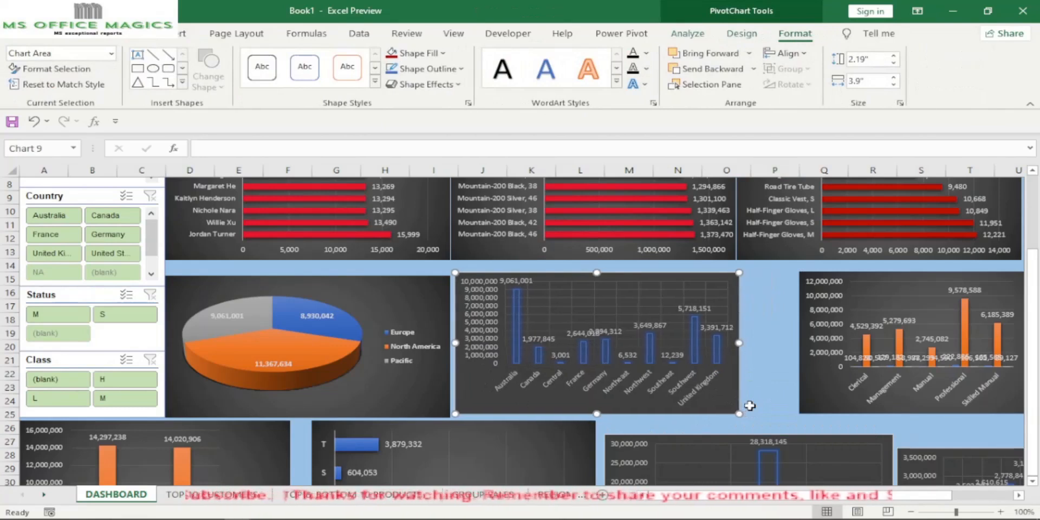
key("ctrl+Left")
key("ctrl+Left")
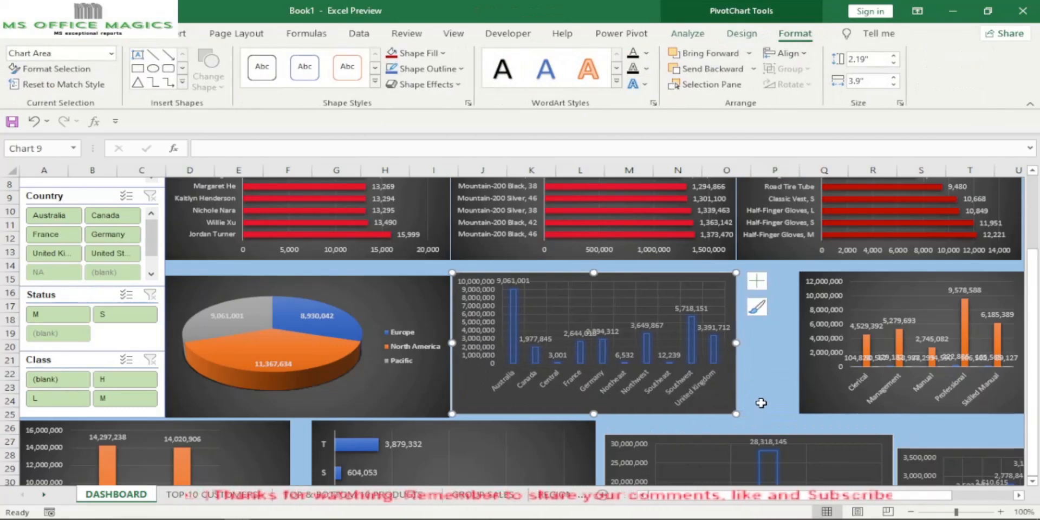
left_click(756, 404)
- Nudge the country column chart down until its top and bottom edges line up with the pie chart
left_click(724, 397)
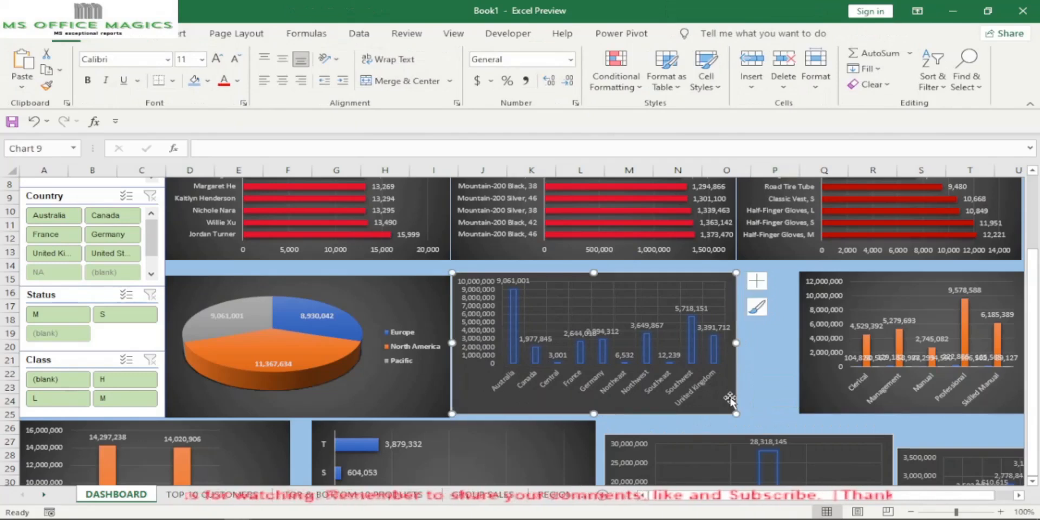
key("ctrl+Down")
key("ctrl+Down")
key("ctrl+Down")
key("ctrl+Down")
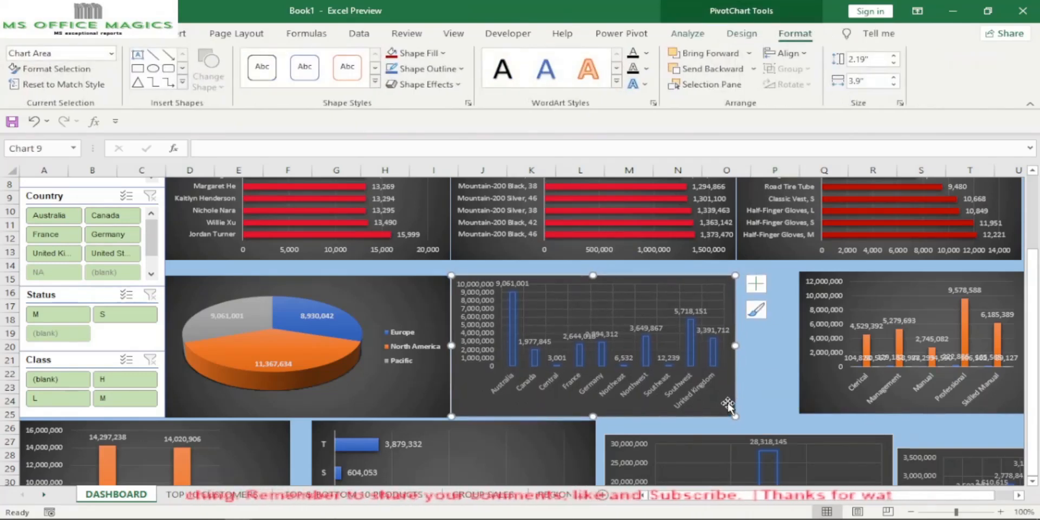
left_click(753, 387)
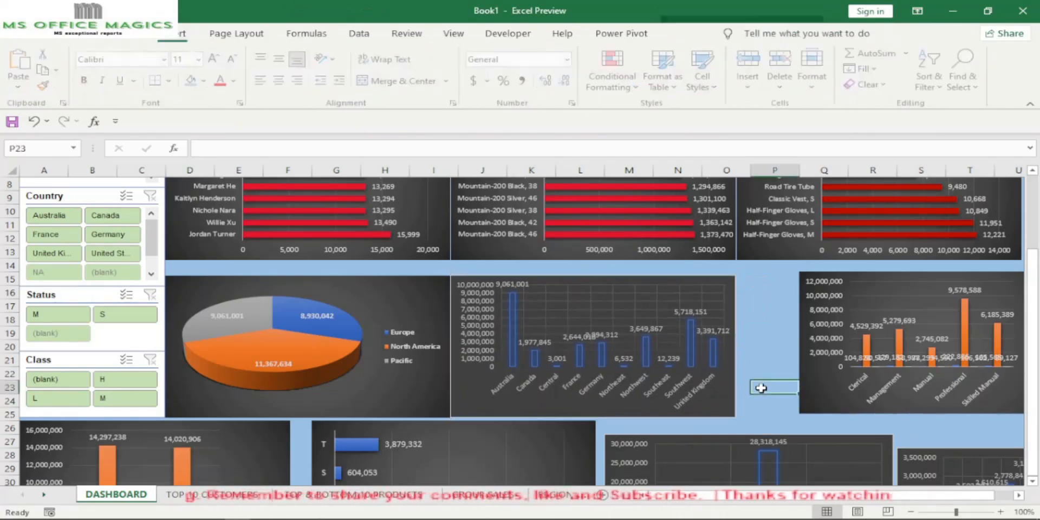
left_click(729, 398)
left_click(764, 401)
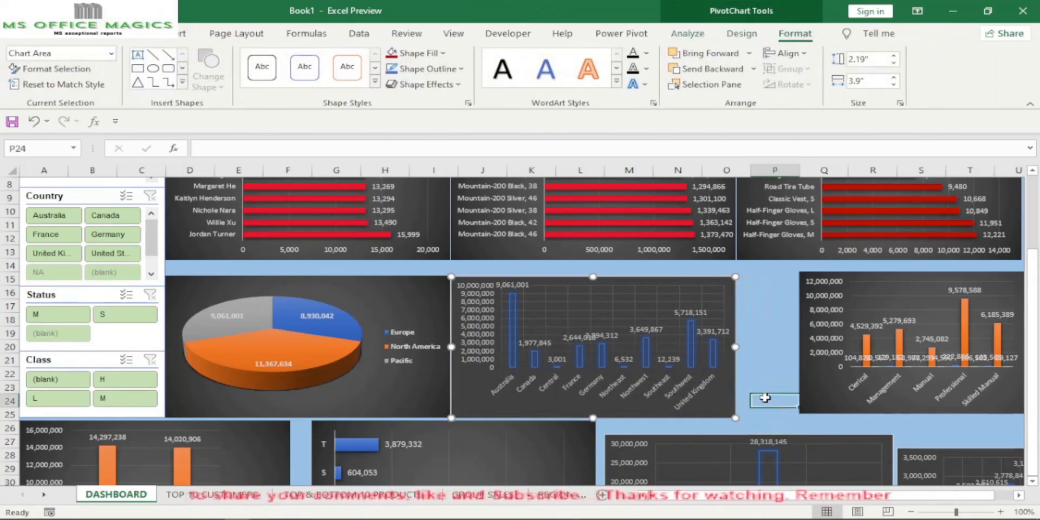
- Move the occupation column chart left until it meets the country column chart
left_click(828, 408)
key("Left")
key("Left")
key("Left")
key("Left")
key("Left")
key("Left")
key("Left")
key("Left")
key("Left")
key("Left")
key("Left")
key("Left")
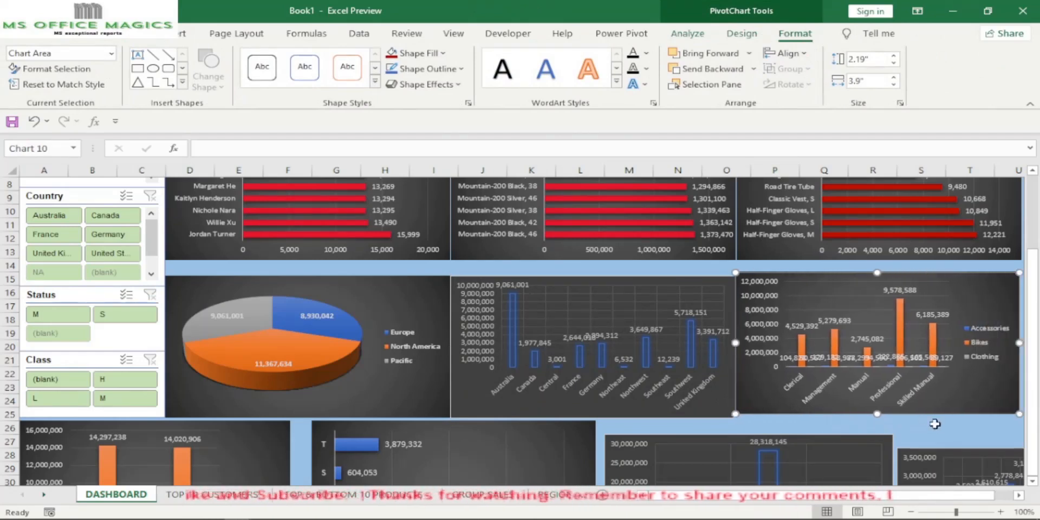
left_click(953, 438)
- Fine-tune the occupation chart's horizontal position so it borders the country chart without overlapping it
left_click(988, 405)
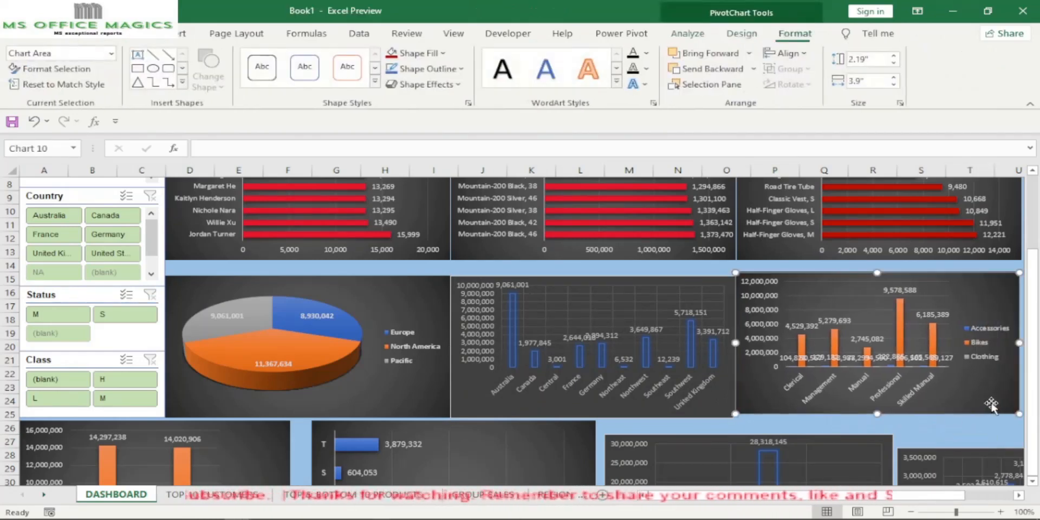
key("Right")
left_click(953, 435)
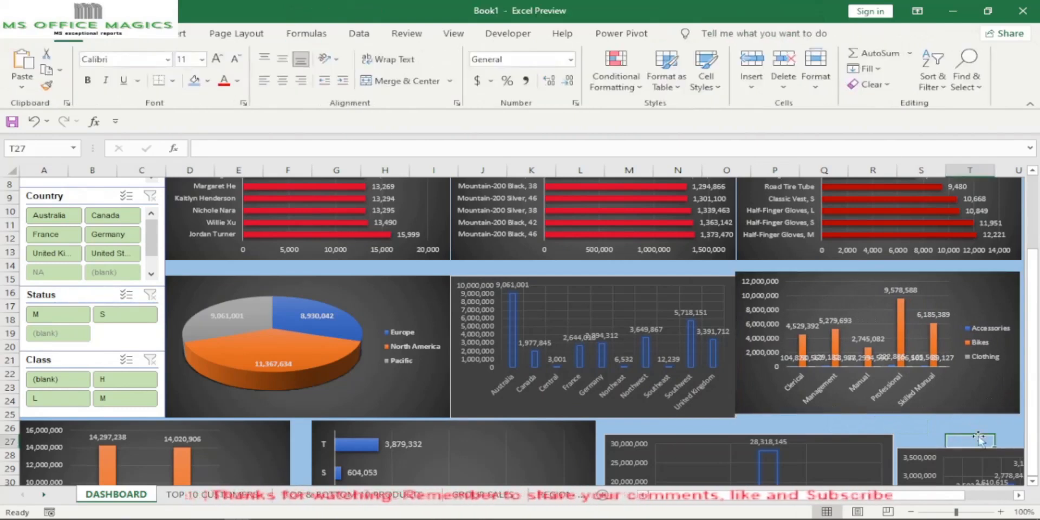
left_click(990, 415)
key("Right")
left_click(975, 425)
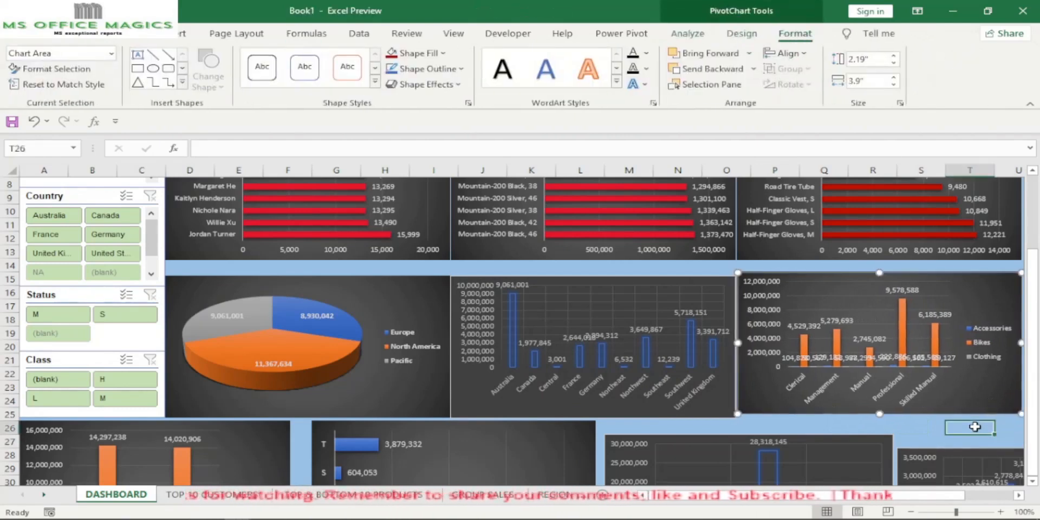
left_click(987, 400)
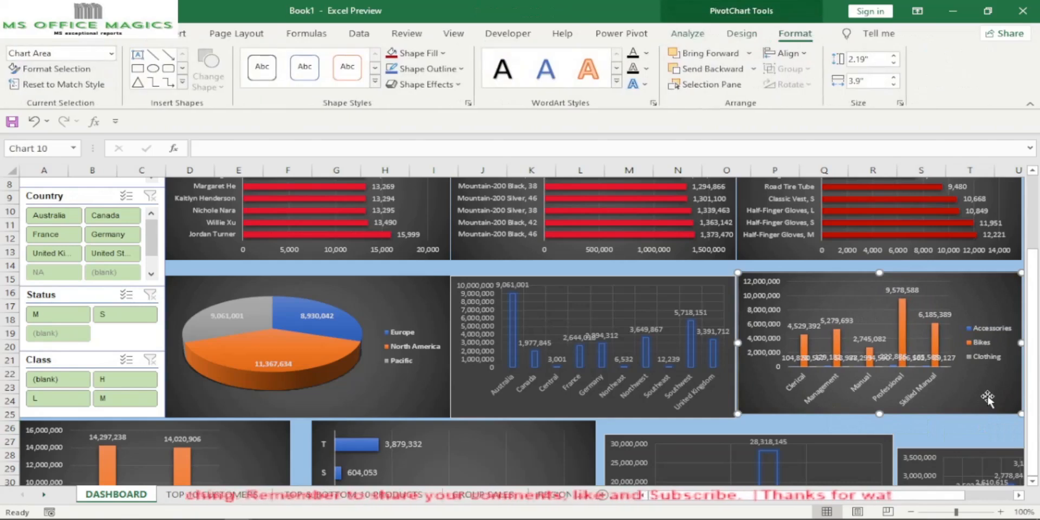
key("Left")
- Nudge the occupation chart down until it lines up with the other two charts in its row
key("Down")
key("Down")
key("Down")
key("Down")
key("Down")
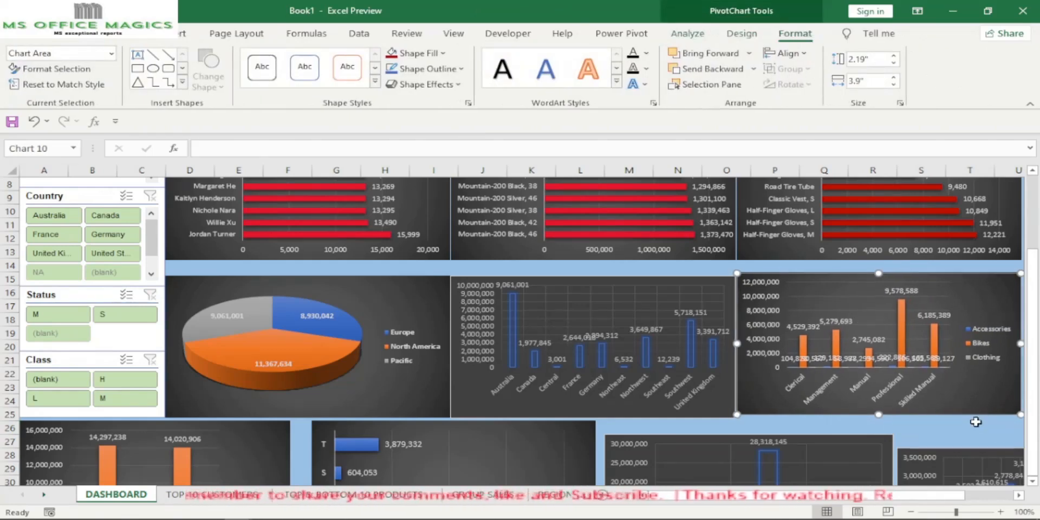
left_click(962, 436)
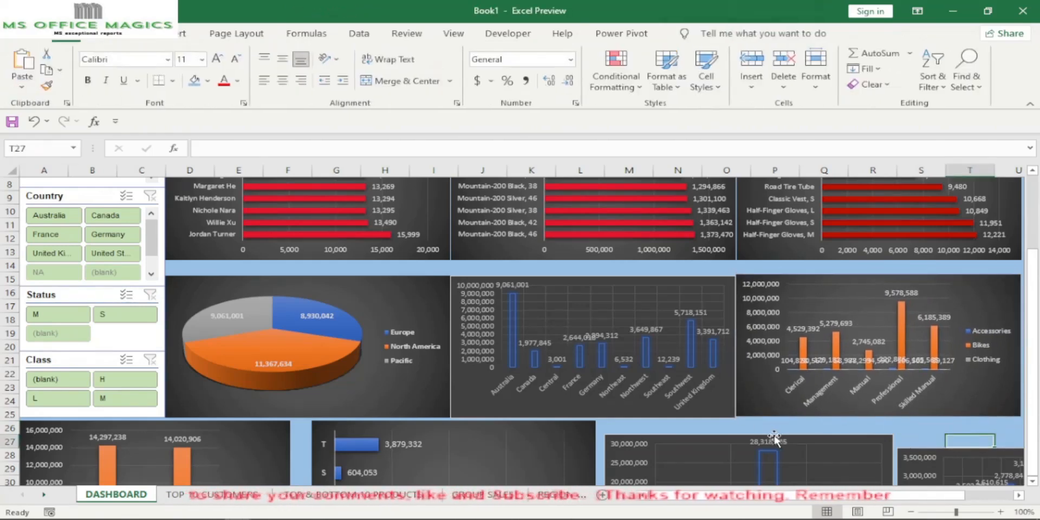
left_click(966, 411)
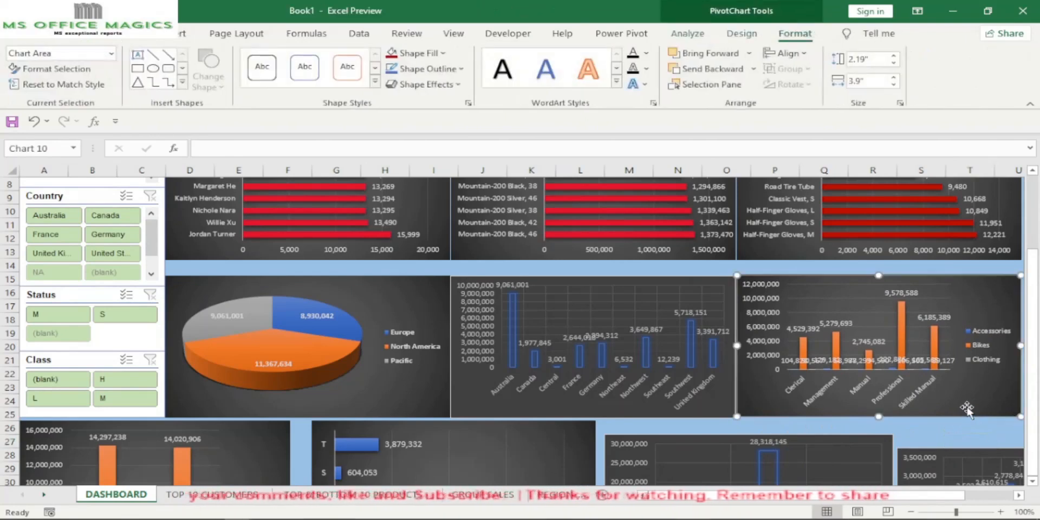
key("Down")
key("Down")
left_click(956, 438)
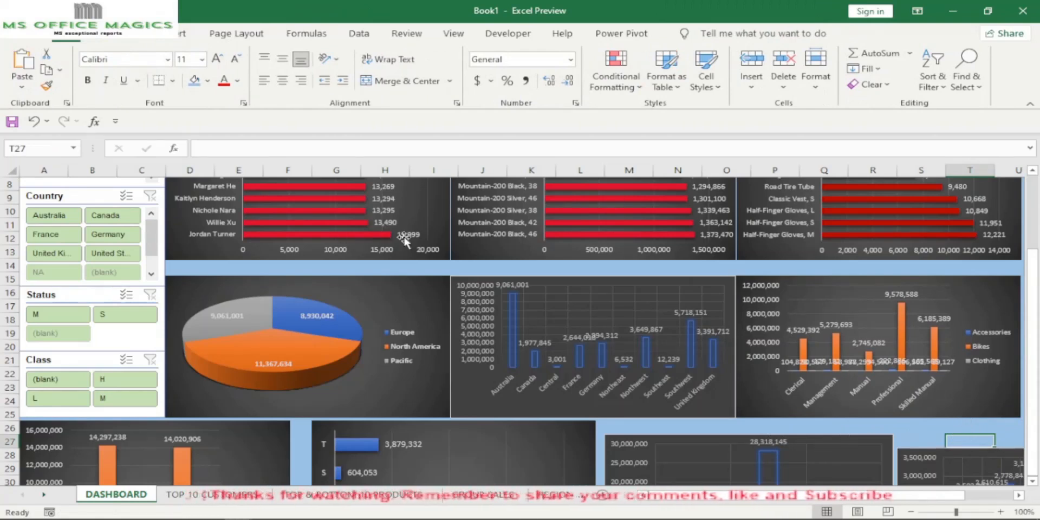
- Shorten the gender column chart (F and M) in the third row so its lower edge ends at about row 35
scroll(469, 302, "up", 2)
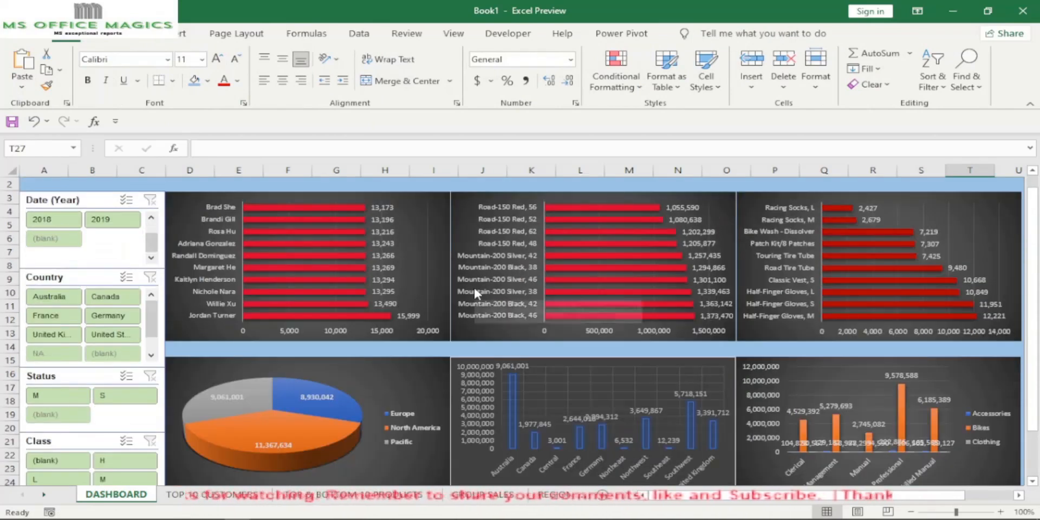
scroll(473, 285, "down", 2)
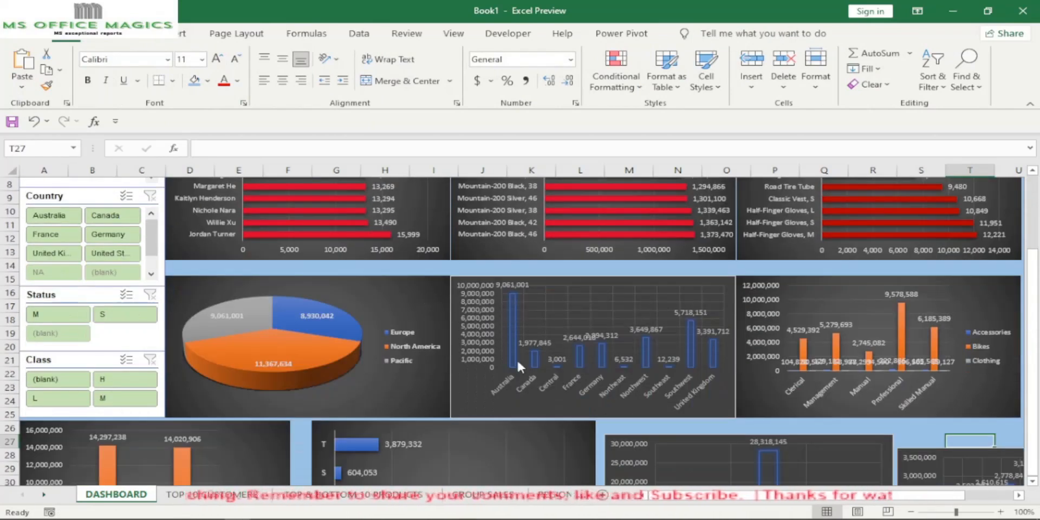
scroll(519, 358, "down", 1)
scroll(523, 359, "down", 4)
scroll(532, 362, "up", 1)
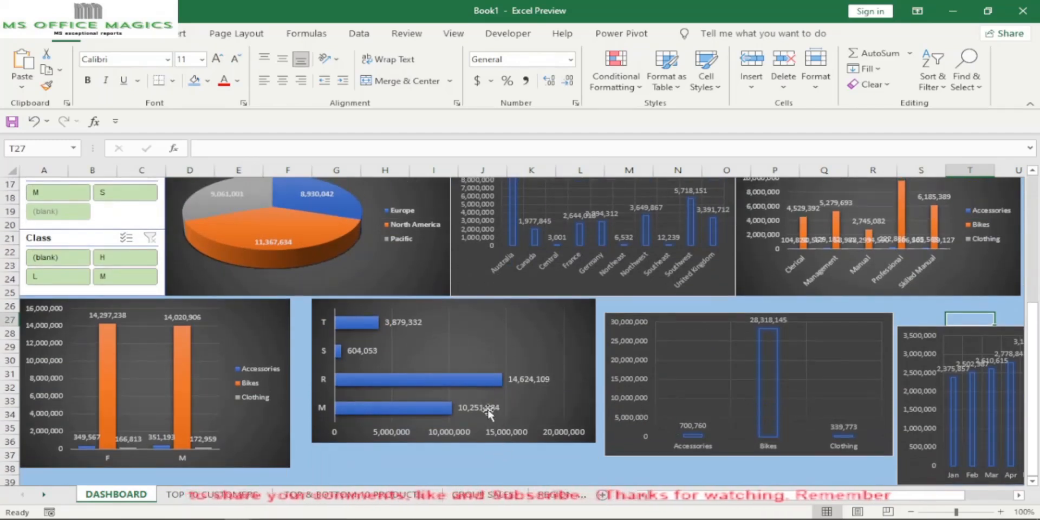
left_click(268, 327)
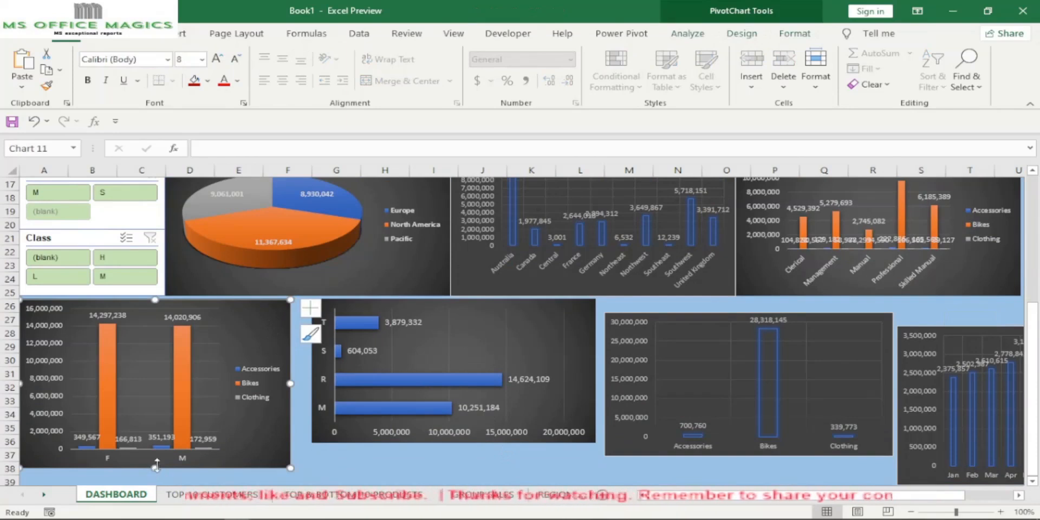
left_click_drag(155, 465, 155, 431)
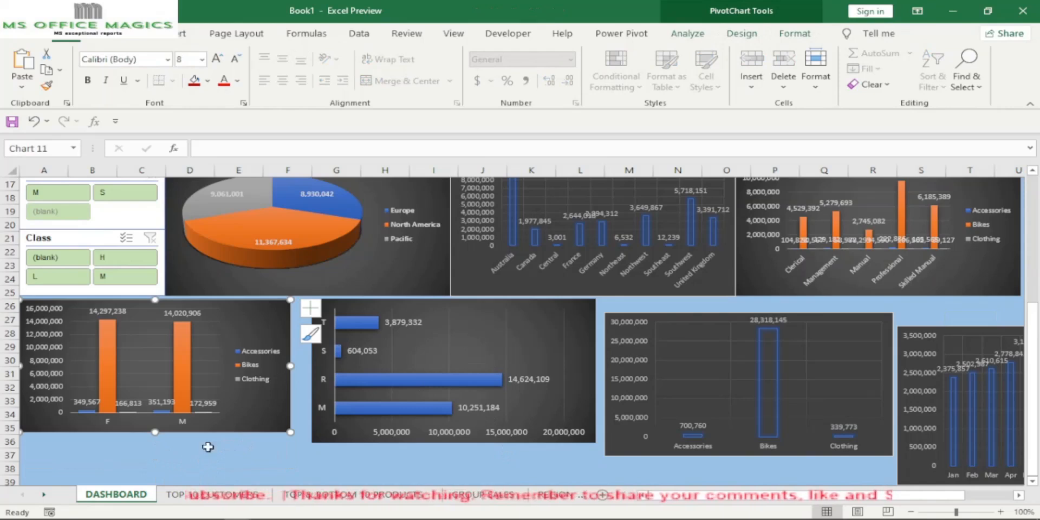
left_click_drag(155, 429, 154, 438)
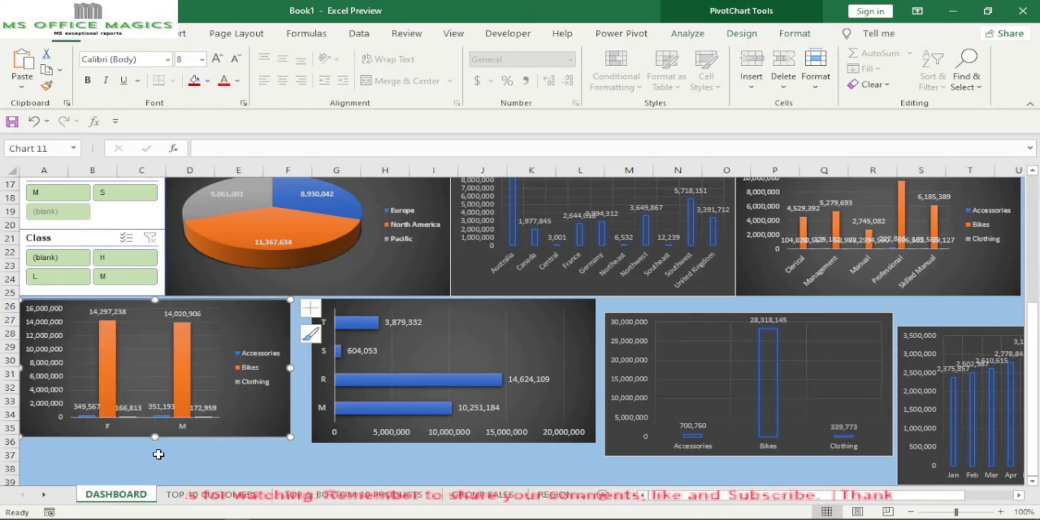
- Nudge the gender column chart down to start at about row 27, leaving a gap below the row of charts above
key("Down")
key("Down")
key("Down")
key("Down")
key("Down")
key("Down")
key("Down")
key("Down")
key("Down")
key("Down")
key("Down")
key("Down")
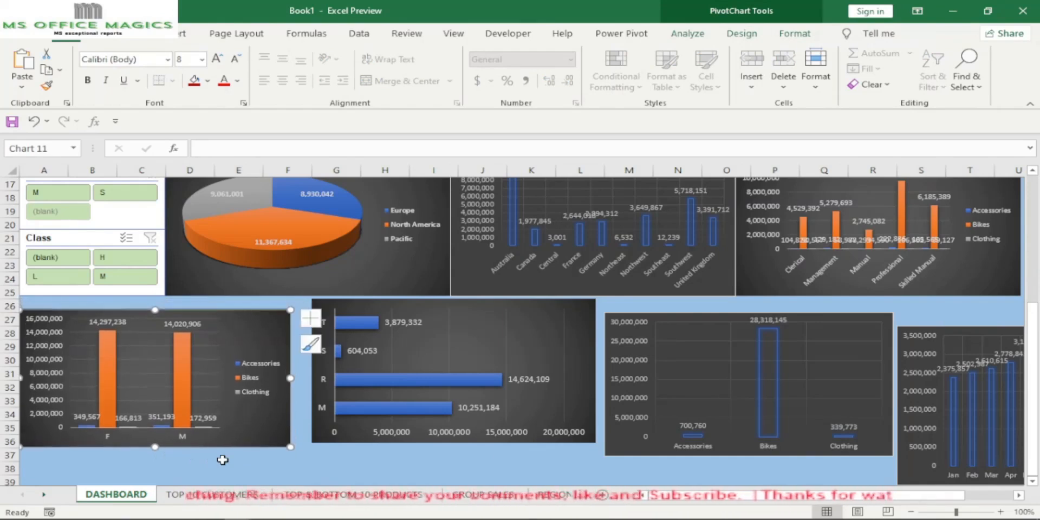
key("Down")
key("Down")
key("Down")
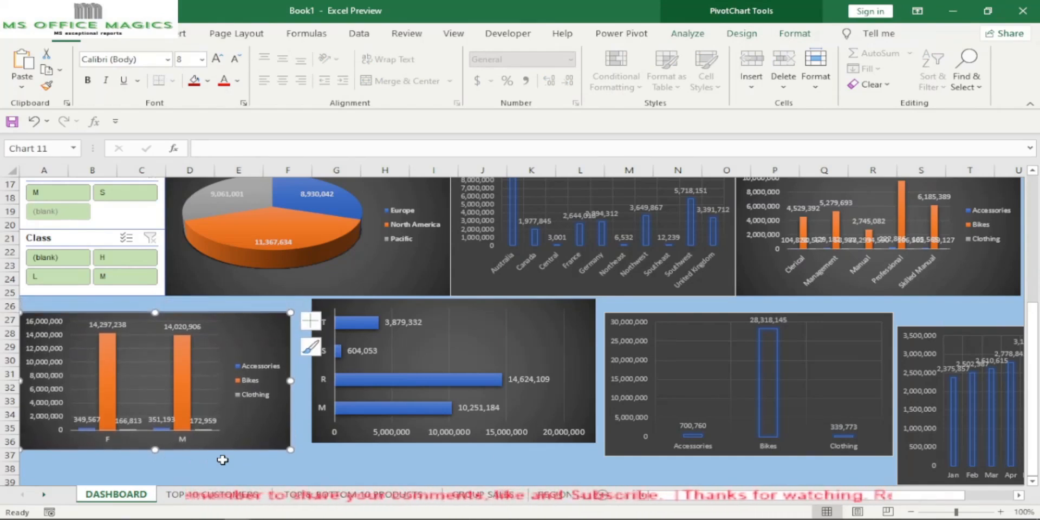
left_click(503, 450)
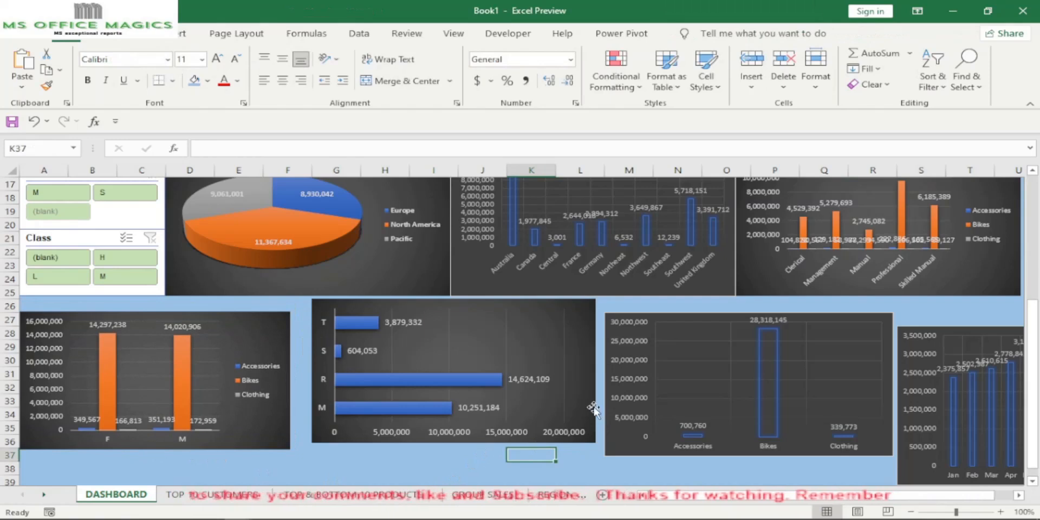
- Set the width of all four charts in the third row to 3.45"
left_click(591, 409)
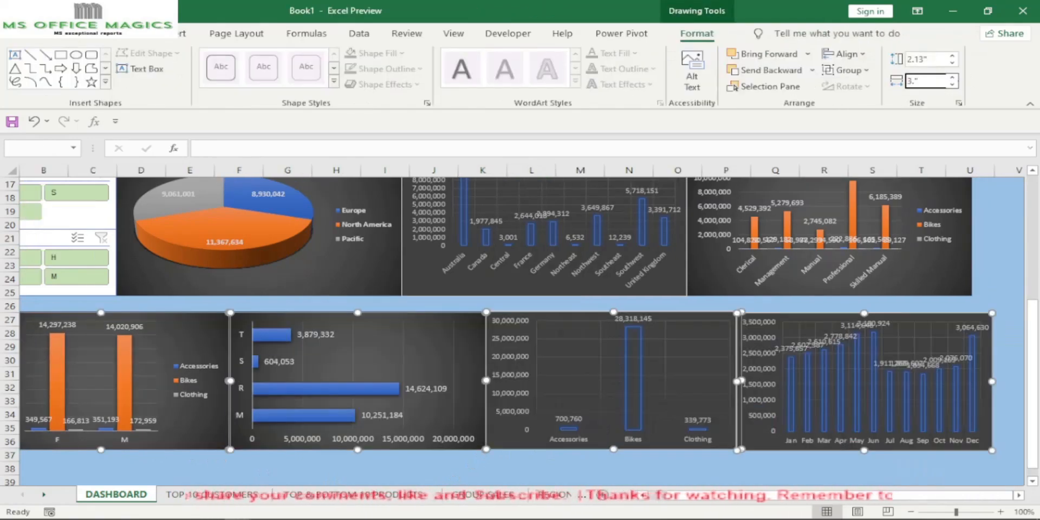
key("Return")
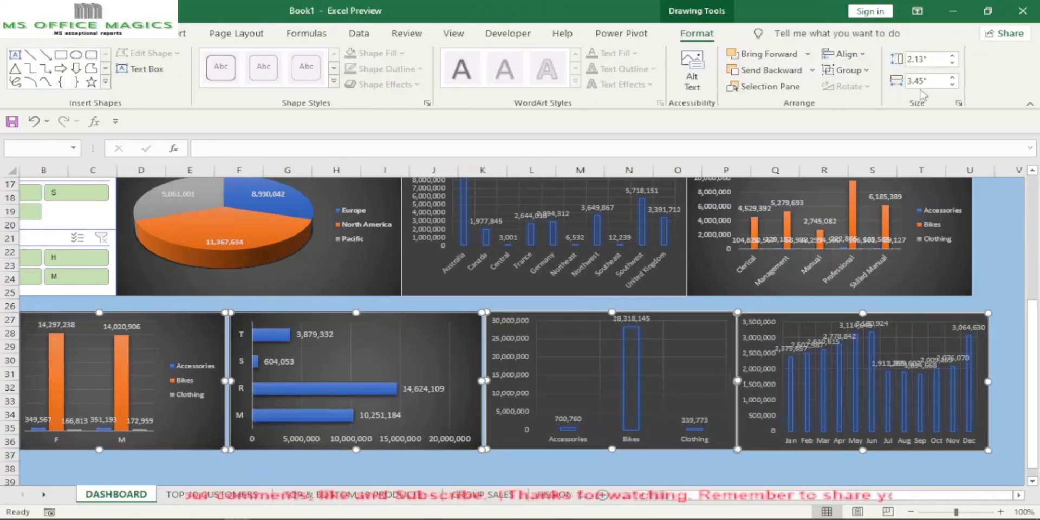
left_click(415, 459)
- Nudge the bar chart with categories T, S, R and M sideways until it borders the gender chart
left_click(469, 415)
key("Left")
key("Left")
key("Left")
key("Left")
key("Left")
key("Left")
key("Left")
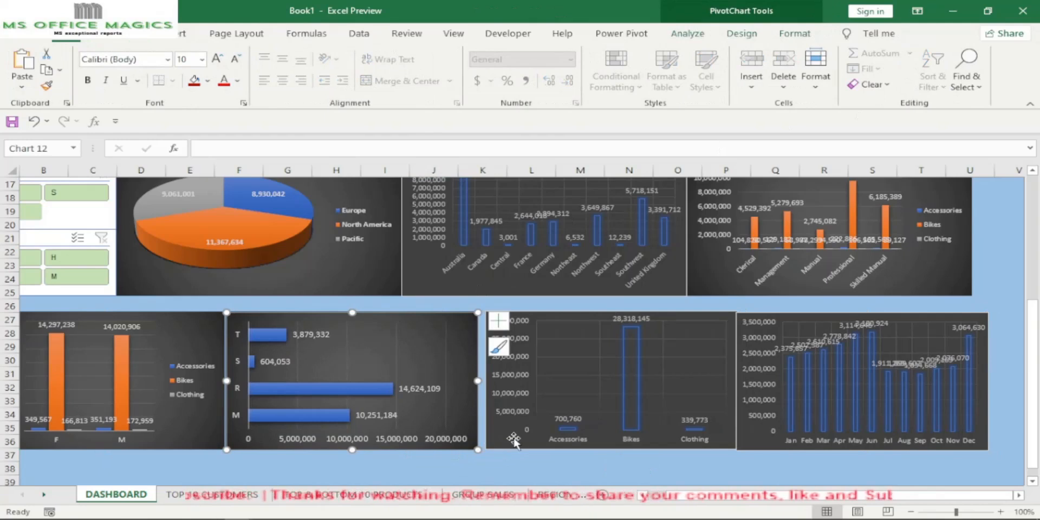
- Nudge the Accessories, Bikes and Clothing column chart sideways until it borders the T, S, R and M bar chart
left_click(505, 440)
key("Left")
key("Left")
key("Left")
key("Left")
key("Left")
key("Left")
key("Left")
key("Left")
key("Left")
key("Left")
key("Left")
key("Left")
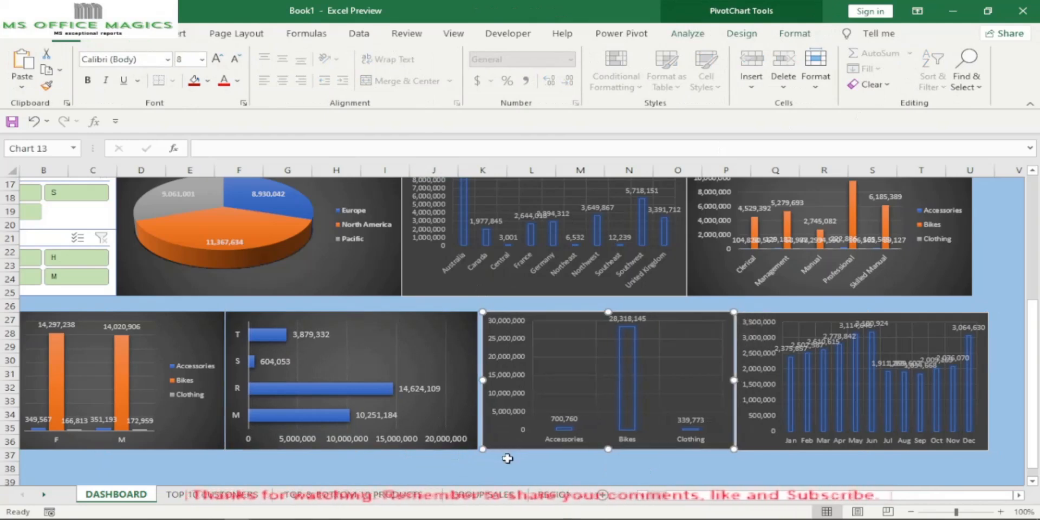
key("Left")
key("Left")
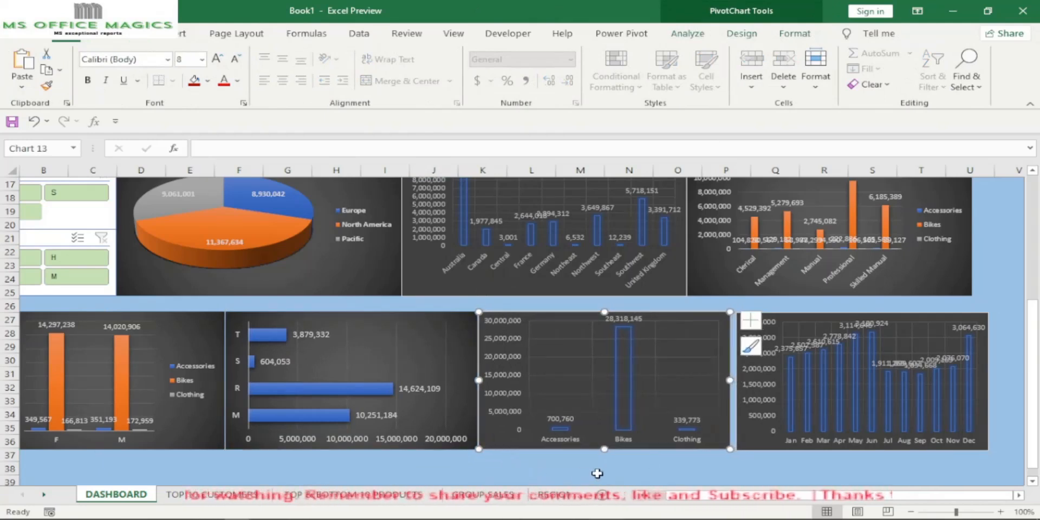
left_click(595, 473)
- Nudge the monthly sales chart sideways to close the gap to the Accessories, Bikes and Clothing chart
left_click(756, 448)
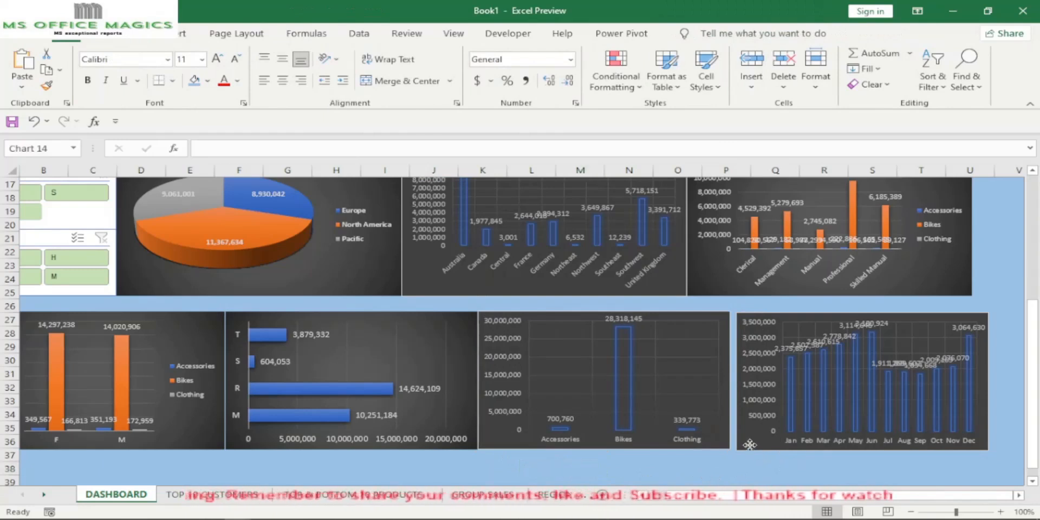
key("Left")
key("Left")
key("Left")
key("Left")
key("Left")
key("Left")
key("Left")
key("Left")
key("Left")
key("Left")
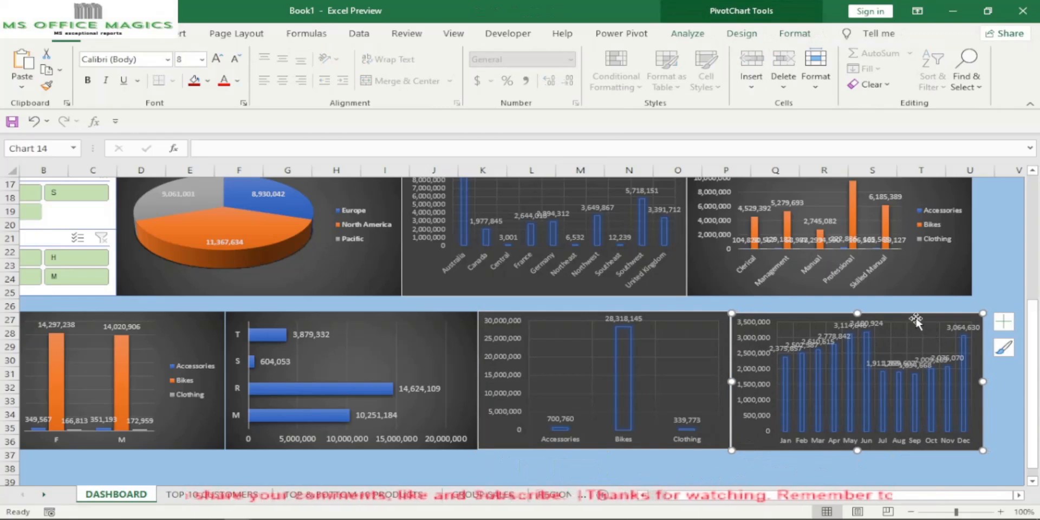
- Nudge the monthly sales chart up towards the upper edge of the other third-row charts
key("Up")
key("Up")
key("Up")
key("Up")
key("Up")
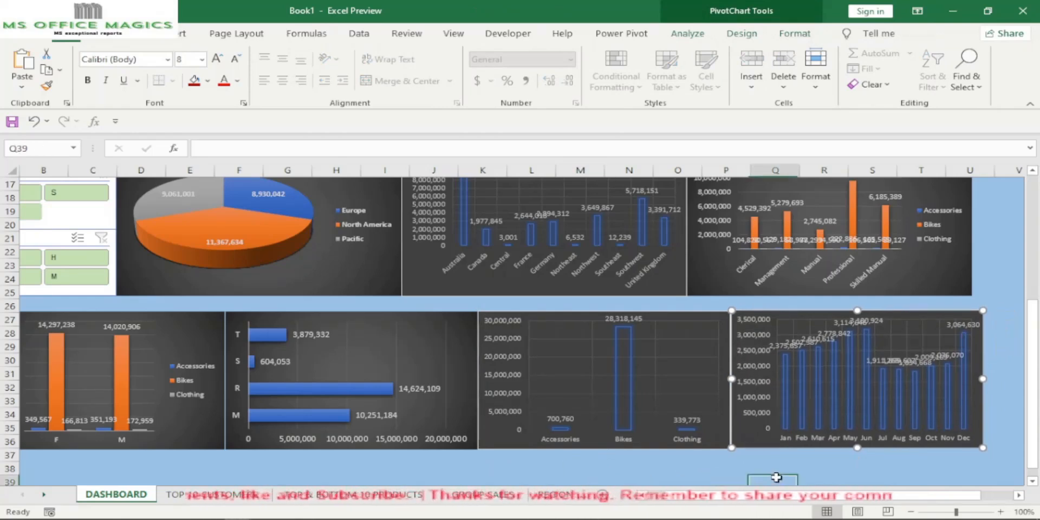
left_click(798, 478)
- Fine-tune the monthly sales chart's position so it borders its neighbour and lines up with the third row's upper and lower edges
left_click(760, 443)
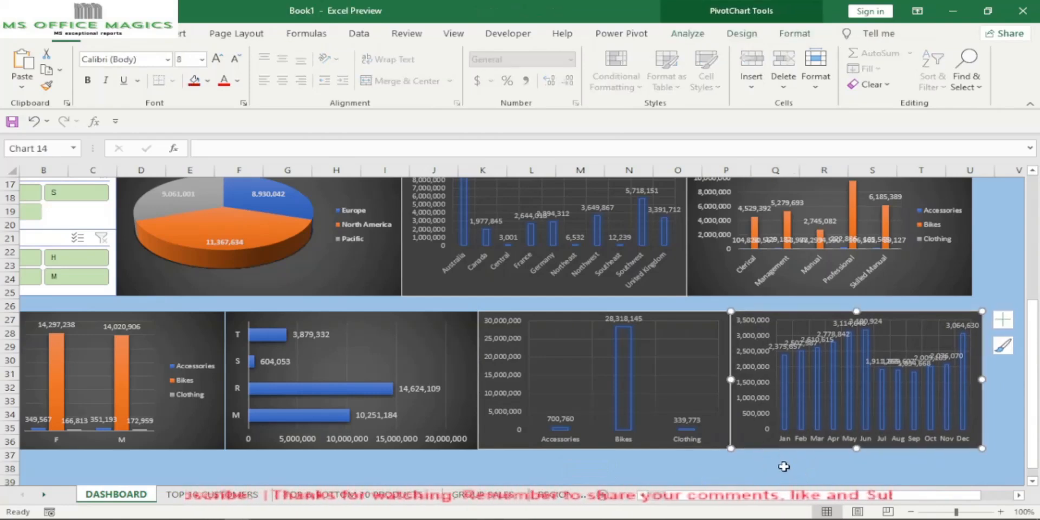
left_click(783, 467)
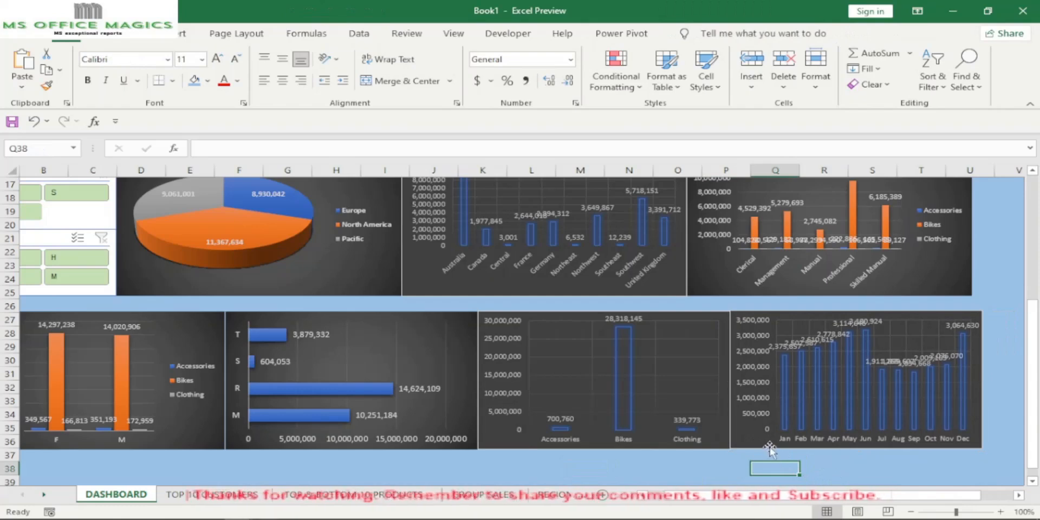
left_click(770, 447)
left_click(553, 472)
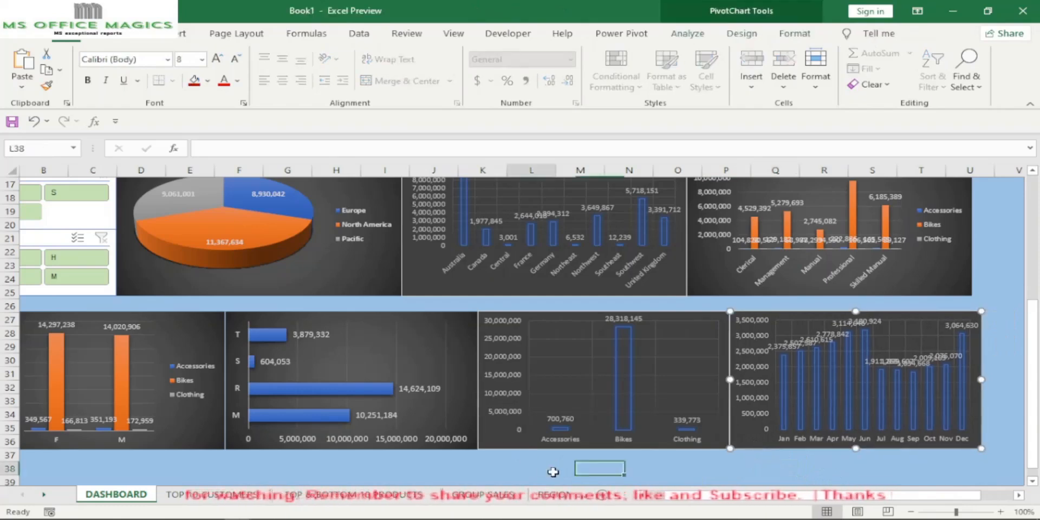
left_click(749, 440)
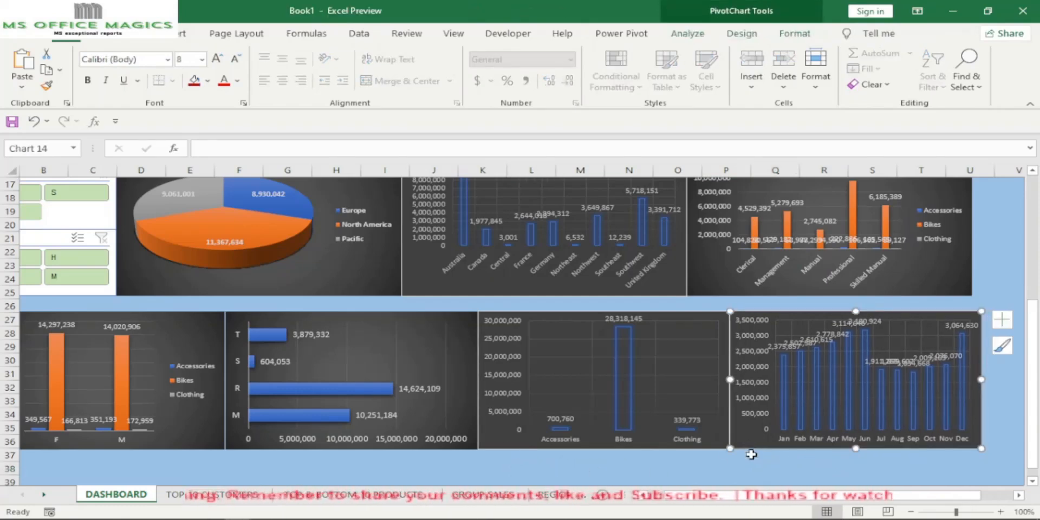
left_click(521, 443)
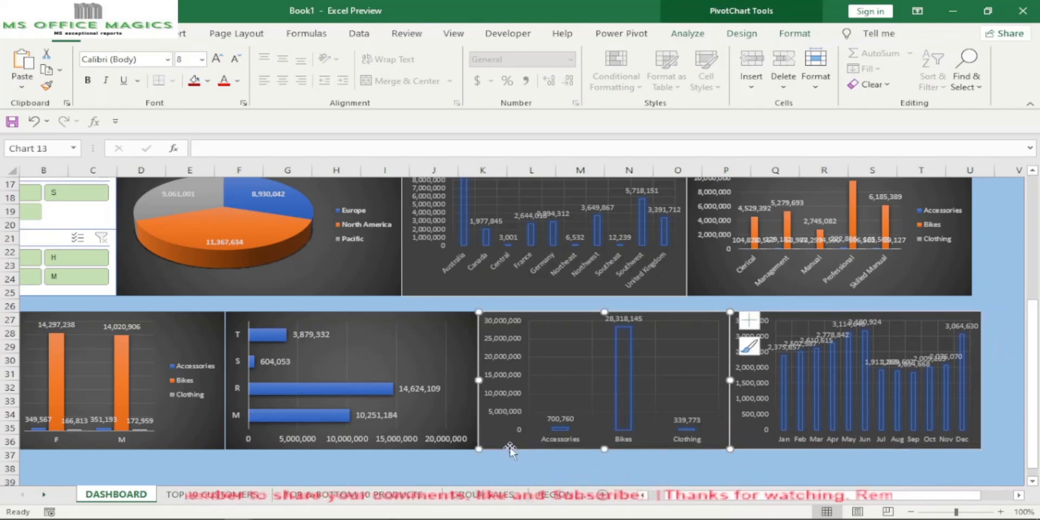
left_click(357, 466)
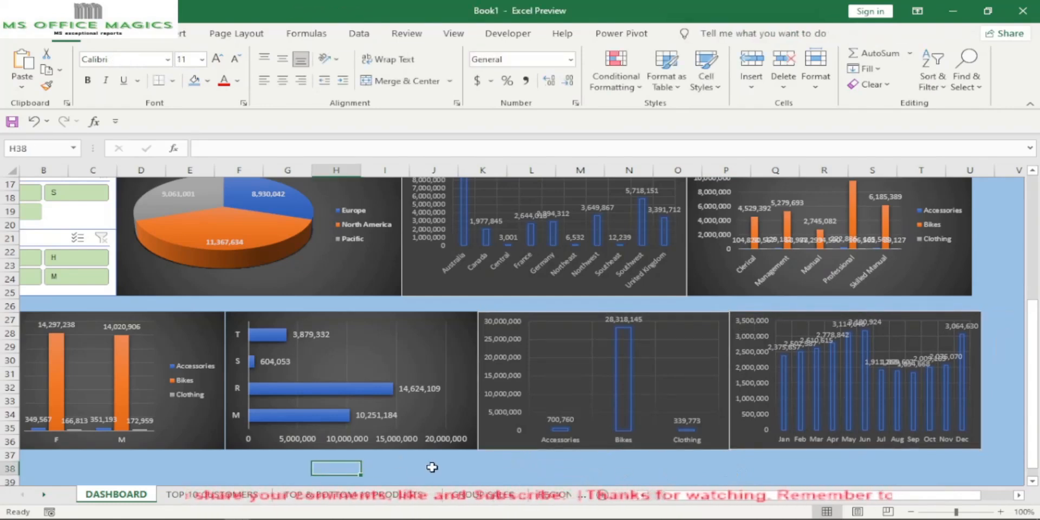
left_click(744, 445)
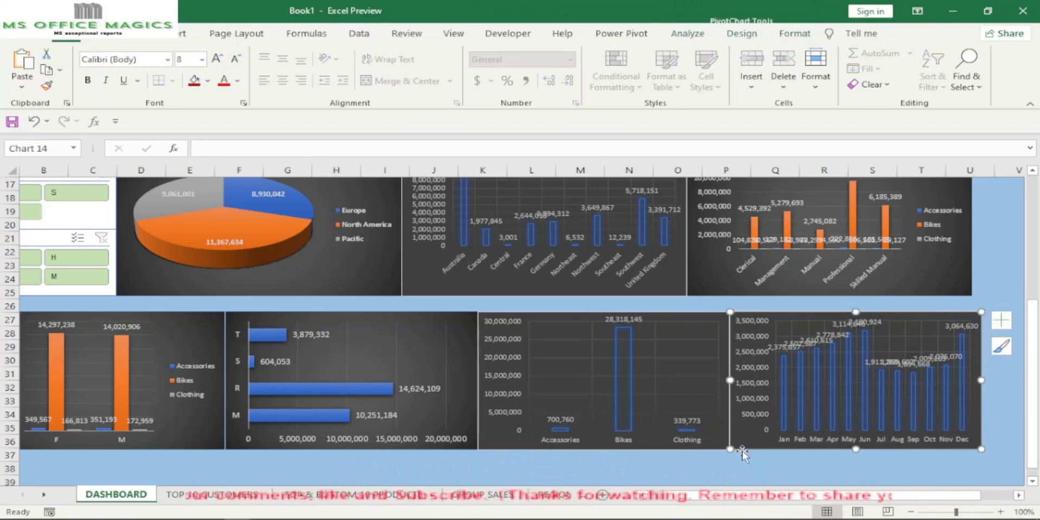
left_click(713, 469)
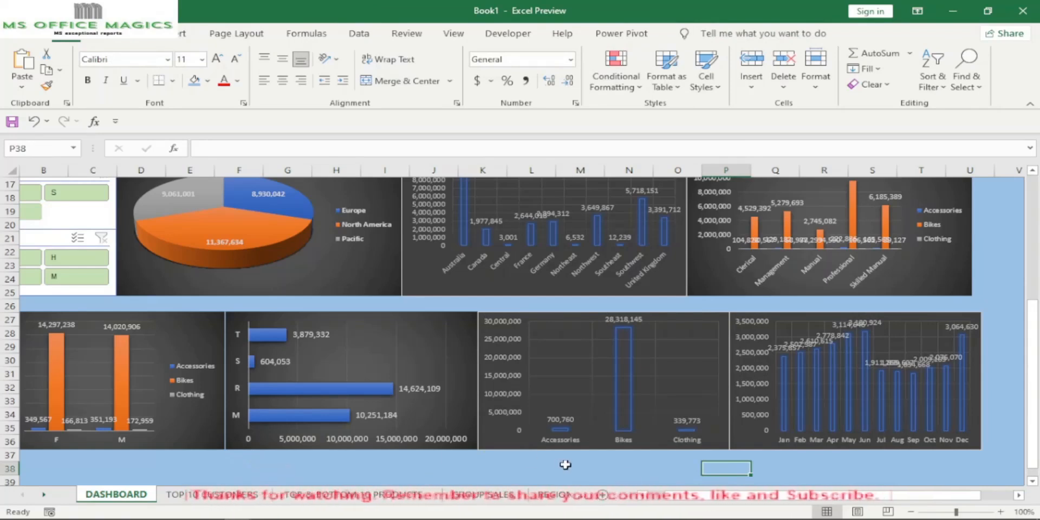
- Narrow the monthly sales chart so its outer edge lines up with the occupation chart above it
left_click(975, 380)
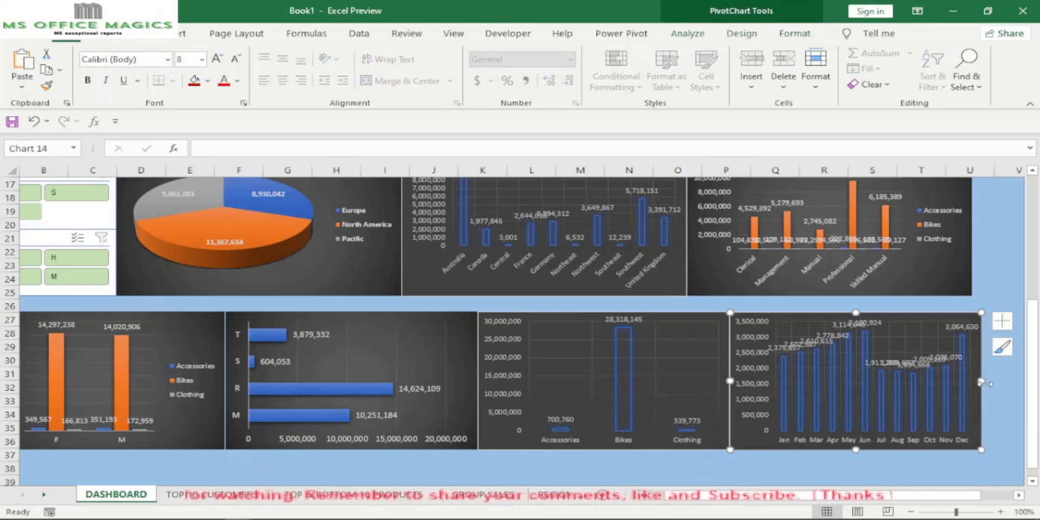
left_click_drag(980, 382, 974, 382)
left_click(1009, 413)
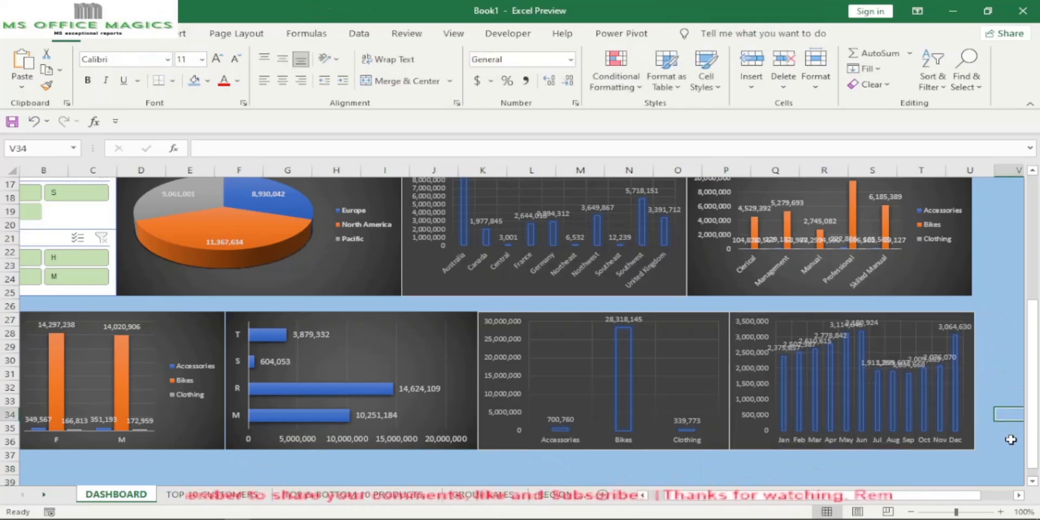
left_click(975, 397)
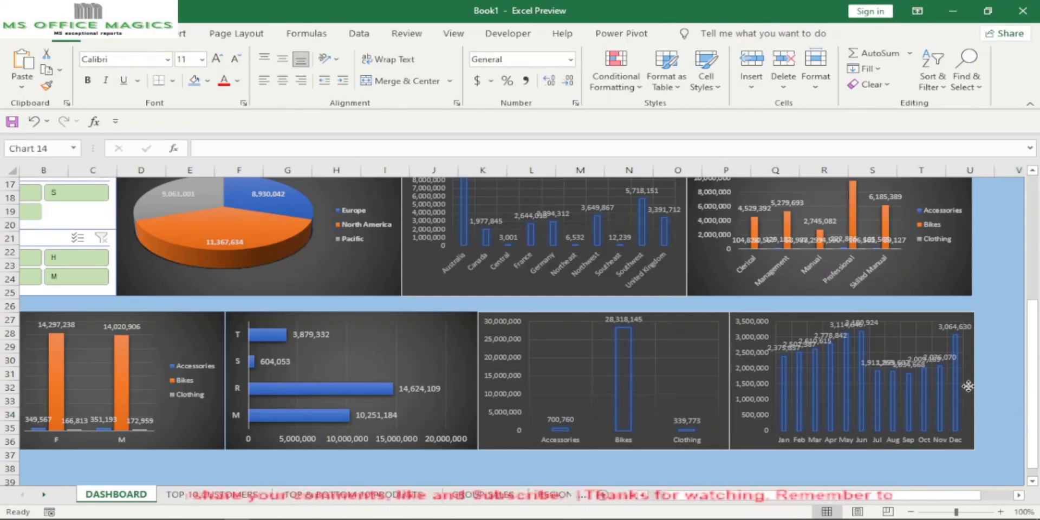
left_click_drag(975, 381, 970, 381)
left_click(944, 470)
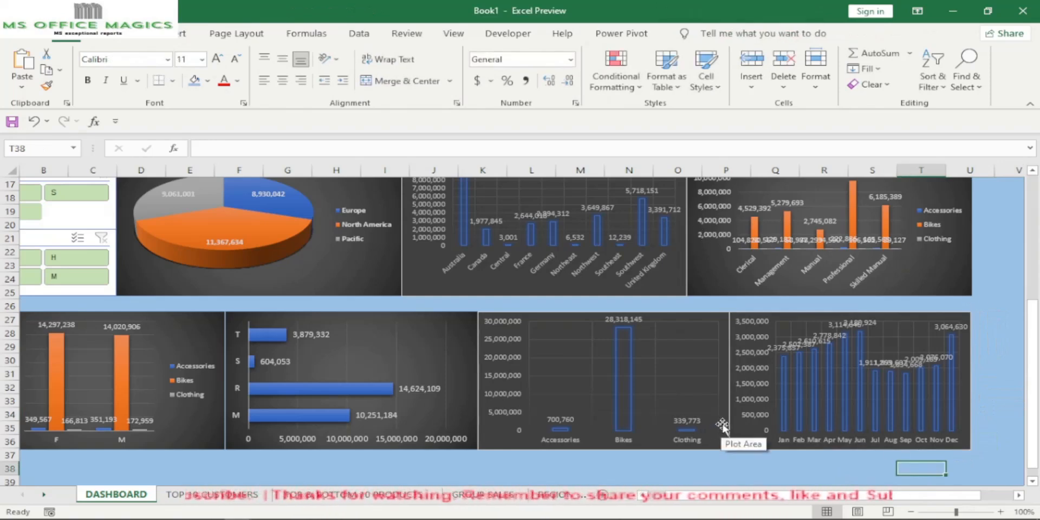
- Rotate all data label text in the monthly sales chart to -90° and close the formatting pane
mouse_move(857, 401)
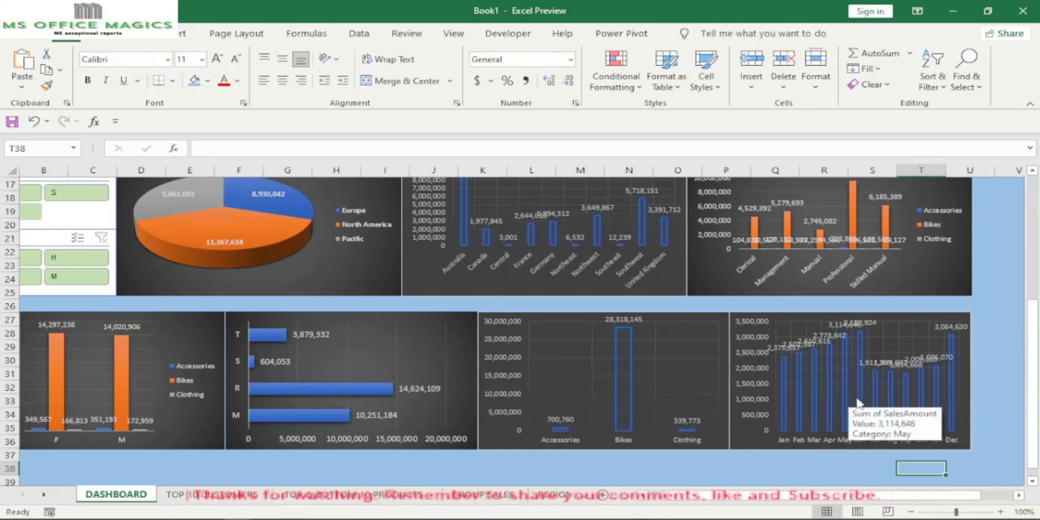
left_click(887, 360)
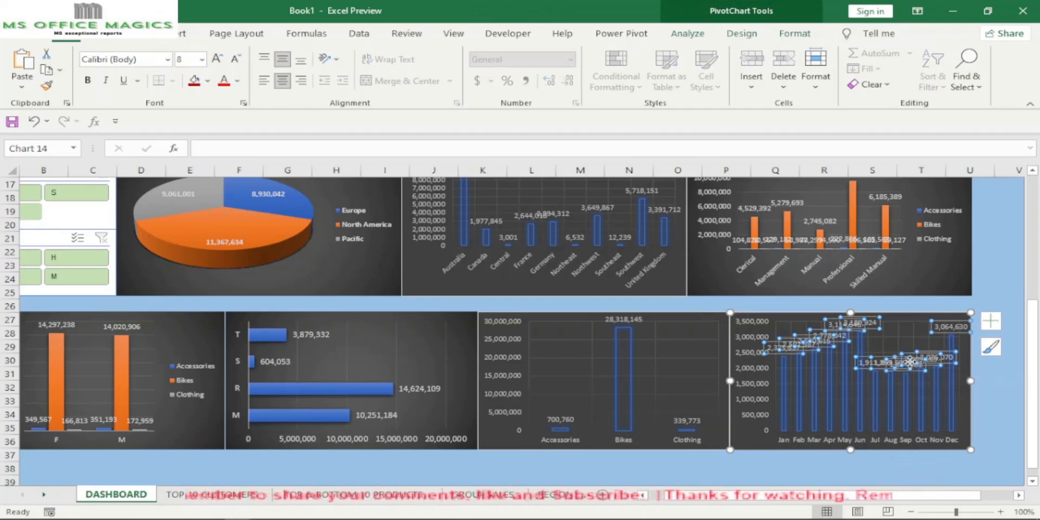
right_click(878, 367)
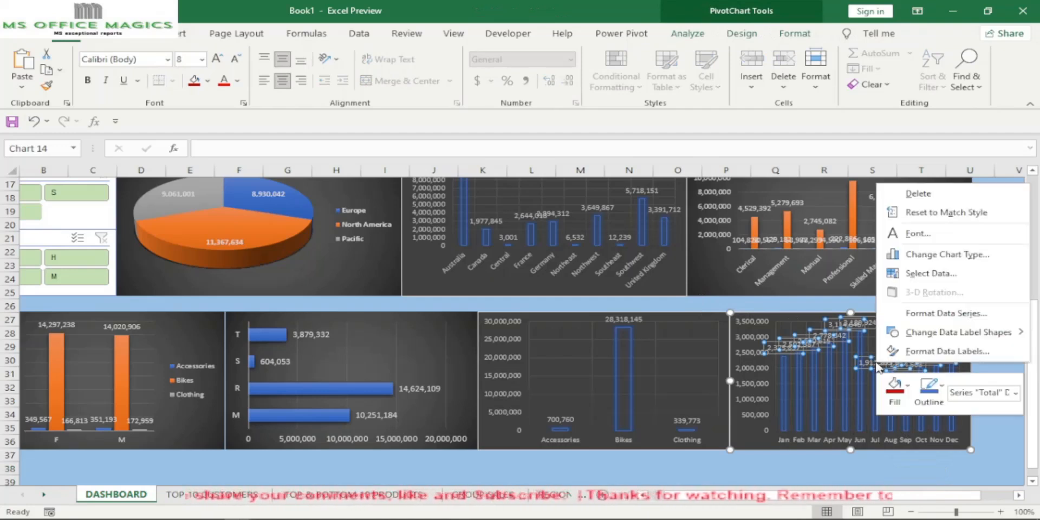
left_click(921, 351)
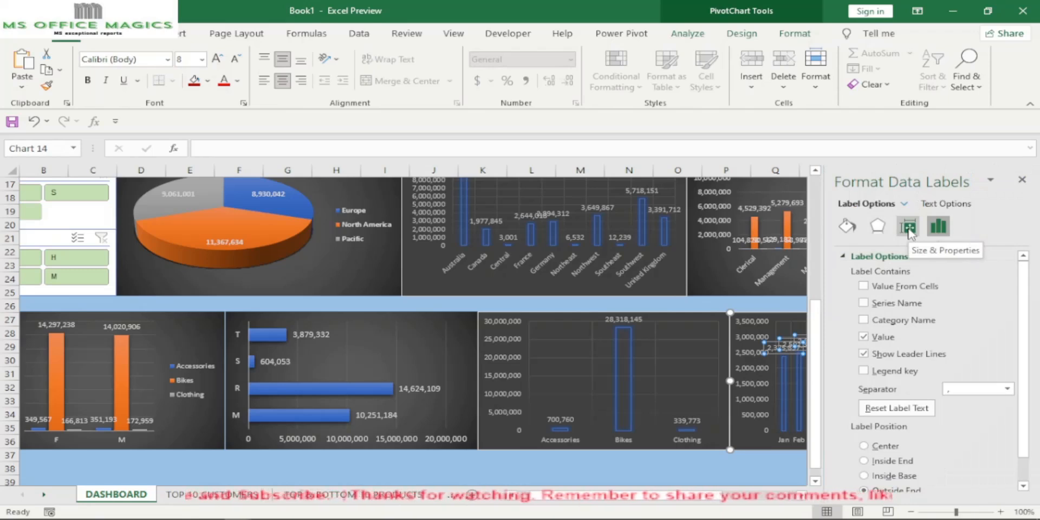
left_click(909, 228)
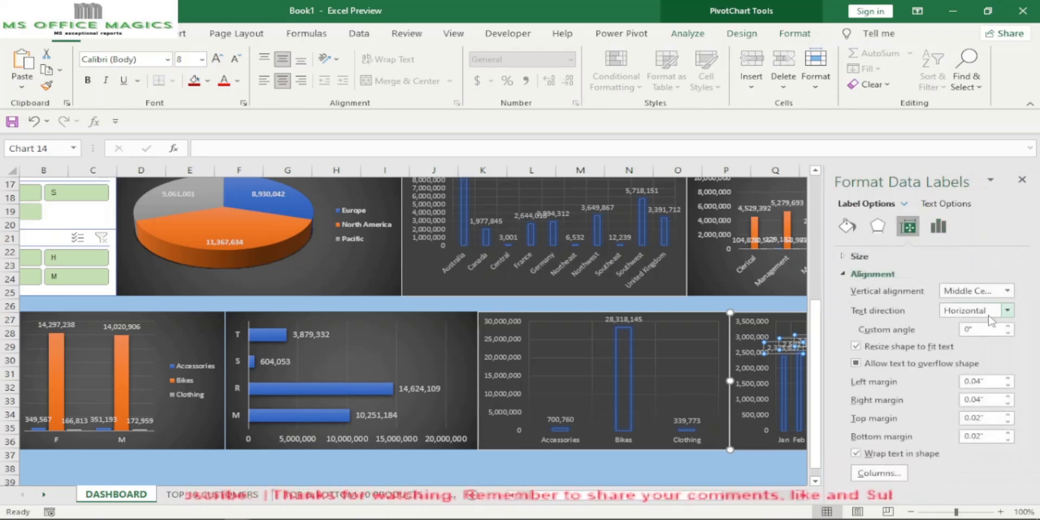
left_click(989, 320)
left_click(933, 432)
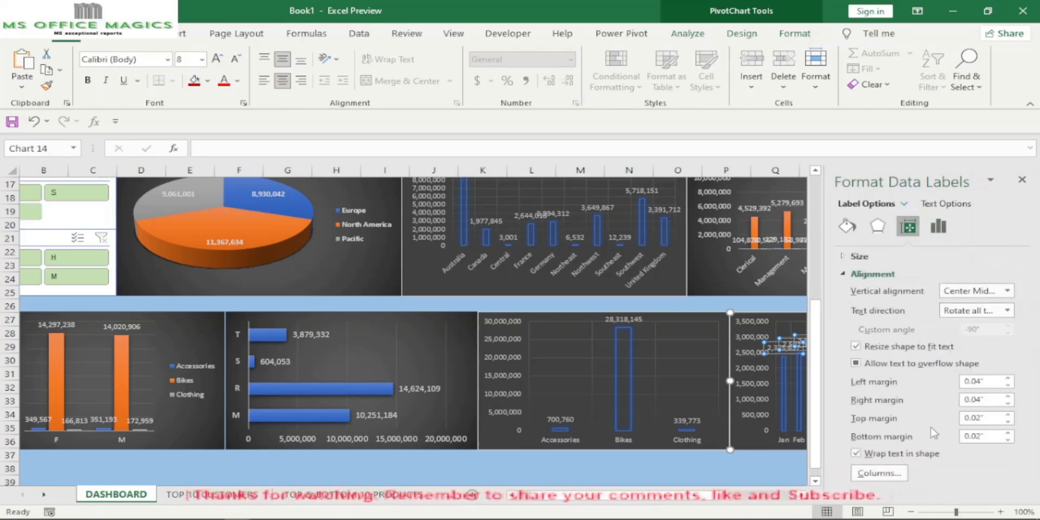
left_click(784, 483)
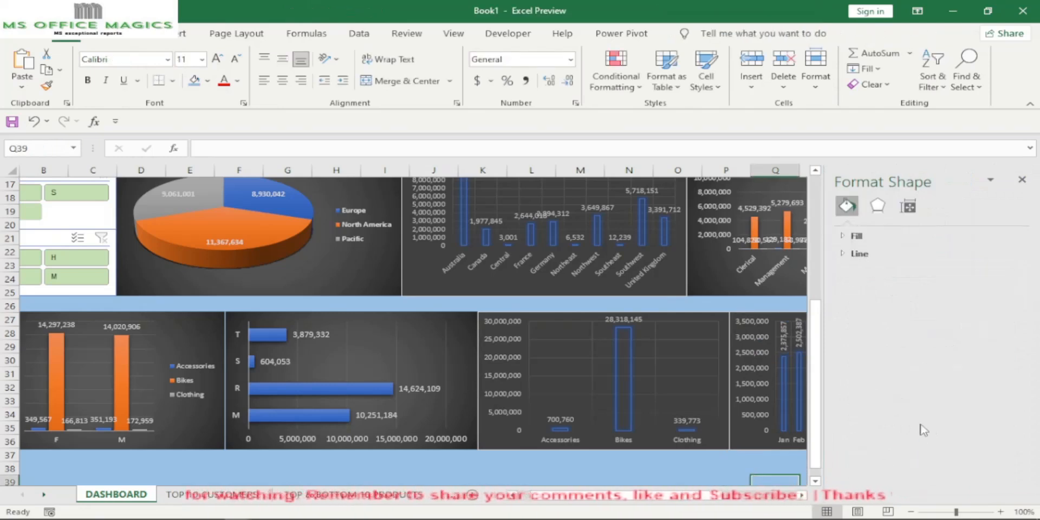
left_click(1022, 179)
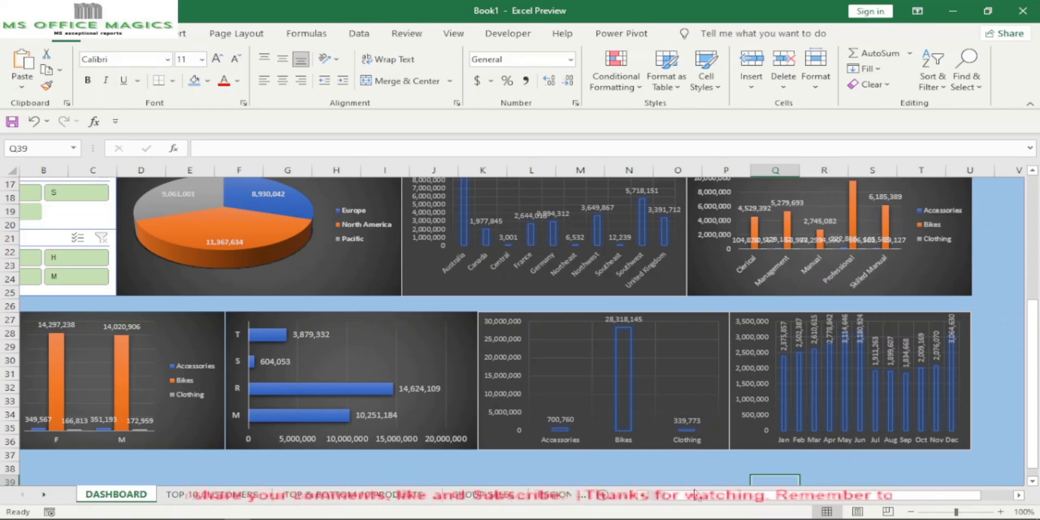
- Collapse the ribbon to give the DASHBOARD sheet more room, keeping the first rows in view
scroll(677, 498, "left", 1)
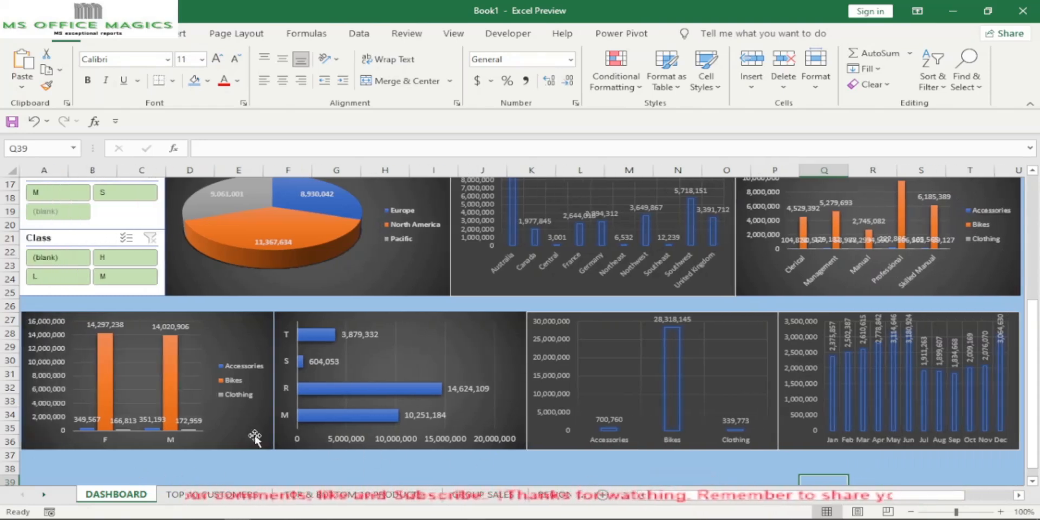
scroll(479, 266, "up", 5)
scroll(509, 267, "up", 1)
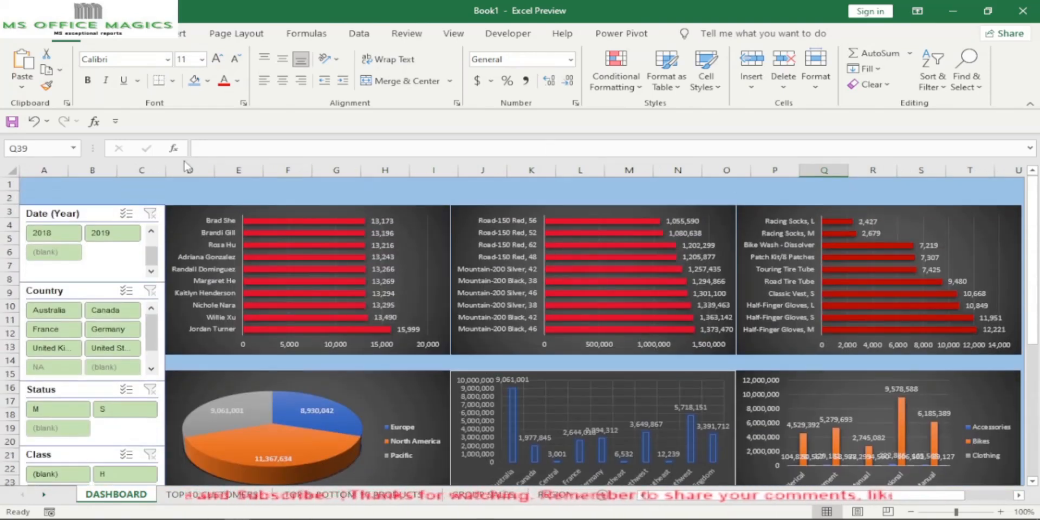
scroll(304, 229, "down", 3)
scroll(313, 230, "up", 2)
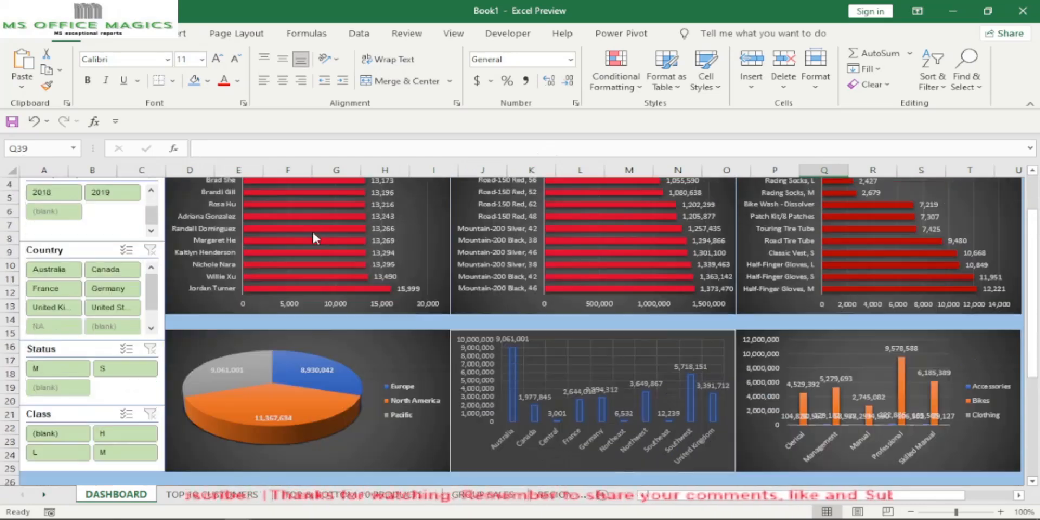
double_click(70, 39)
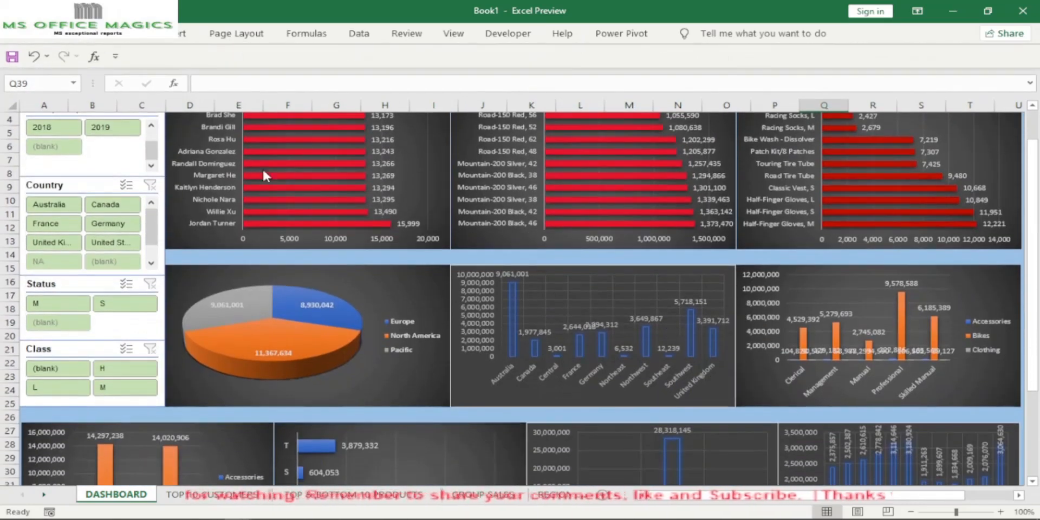
scroll(427, 178, "up", 1)
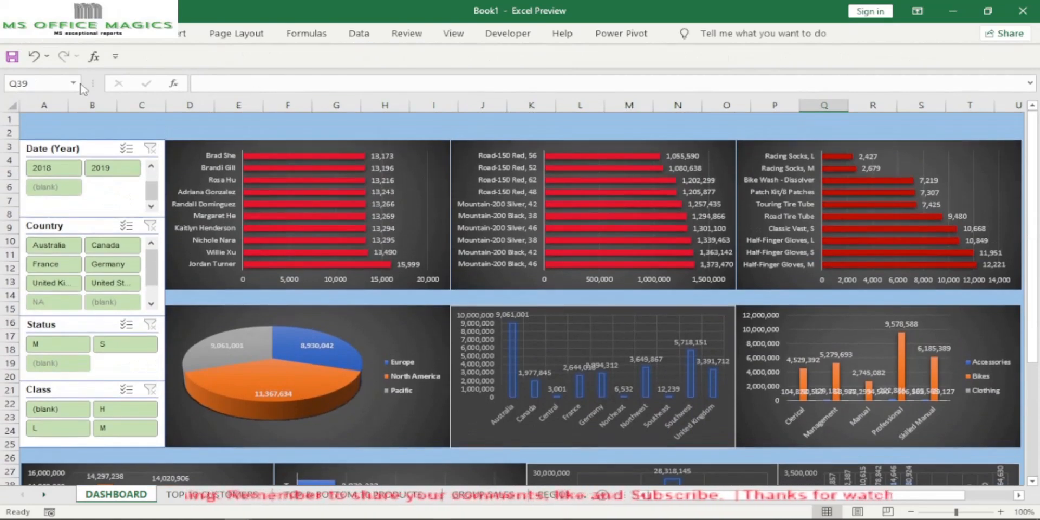
- Draw a rectangle across rows 1–2, spanning the width of the customer bar chart below it
left_click(110, 40)
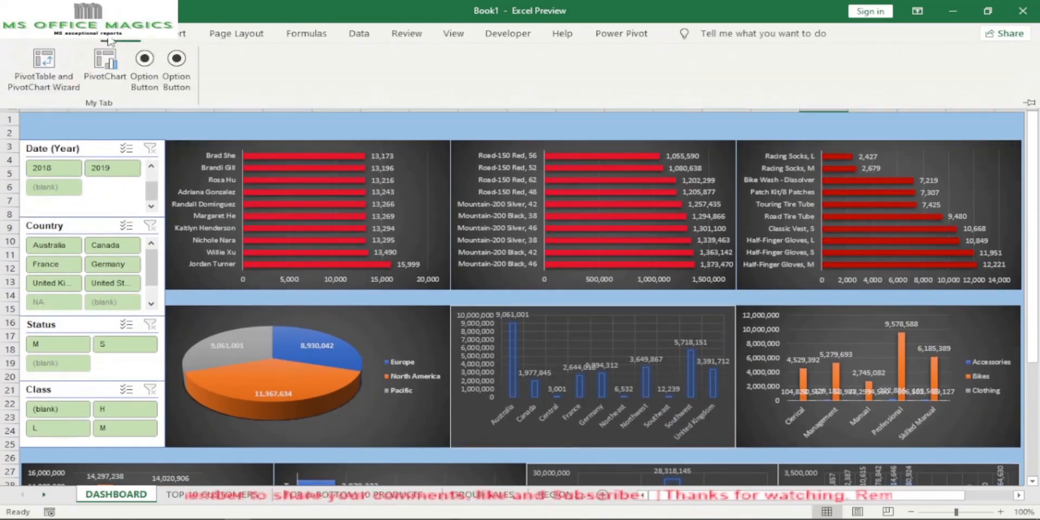
left_click(178, 40)
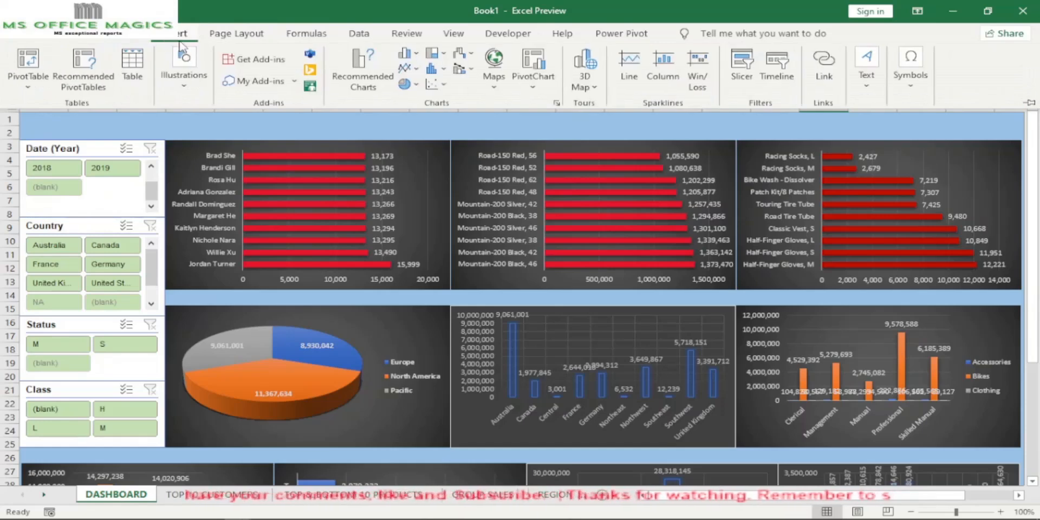
left_click(184, 90)
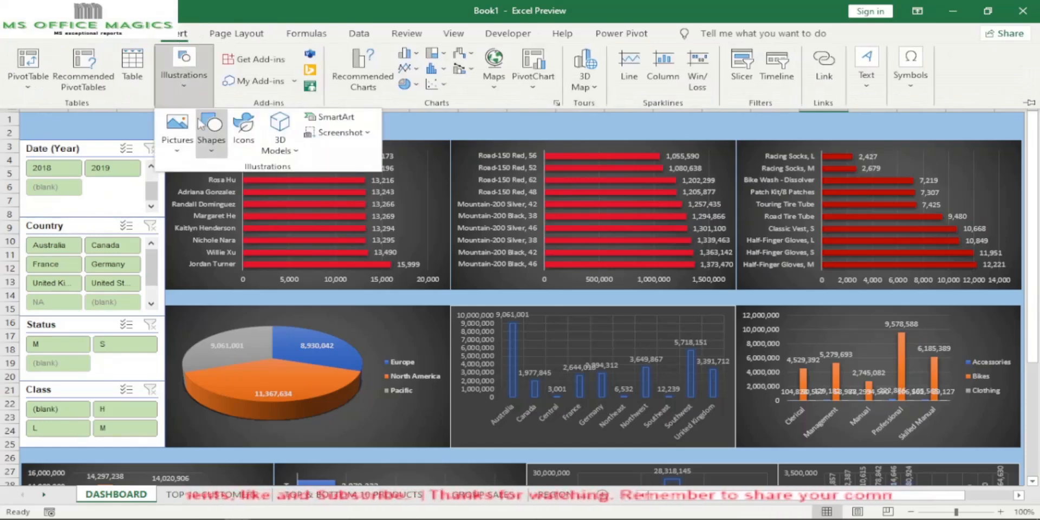
left_click(213, 153)
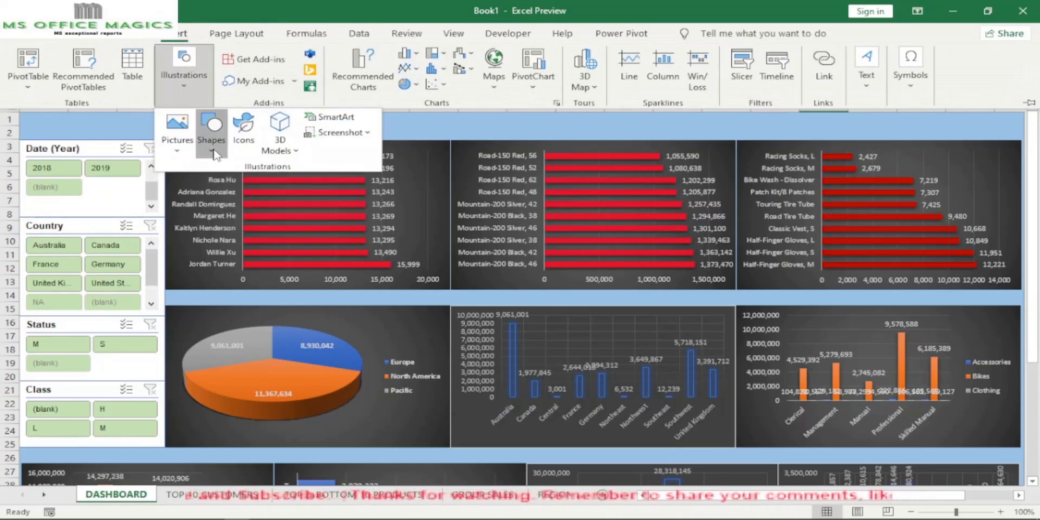
left_click(247, 185)
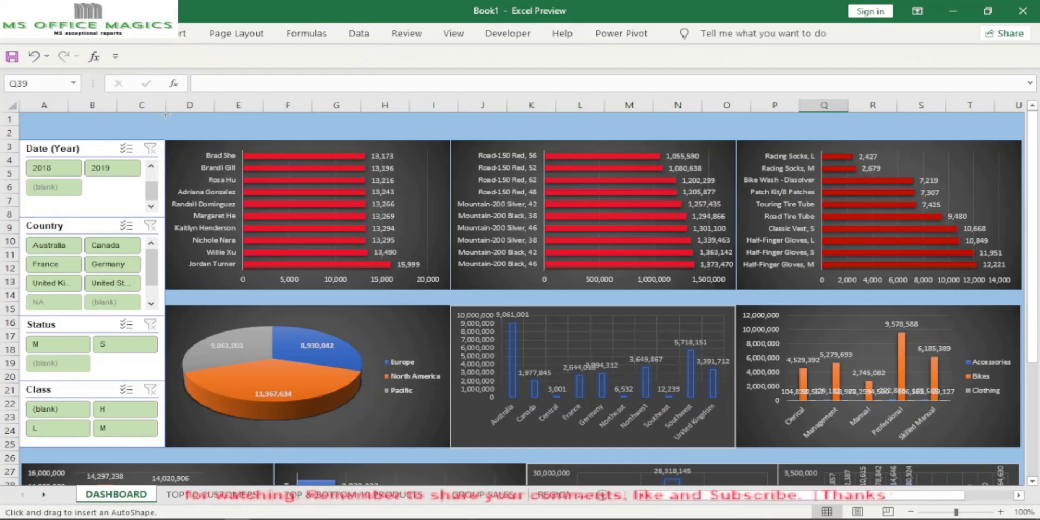
mouse_move(164, 115)
left_mouse_down()
mouse_move(184, 139)
mouse_move(451, 138)
left_mouse_up()
left_click(519, 120)
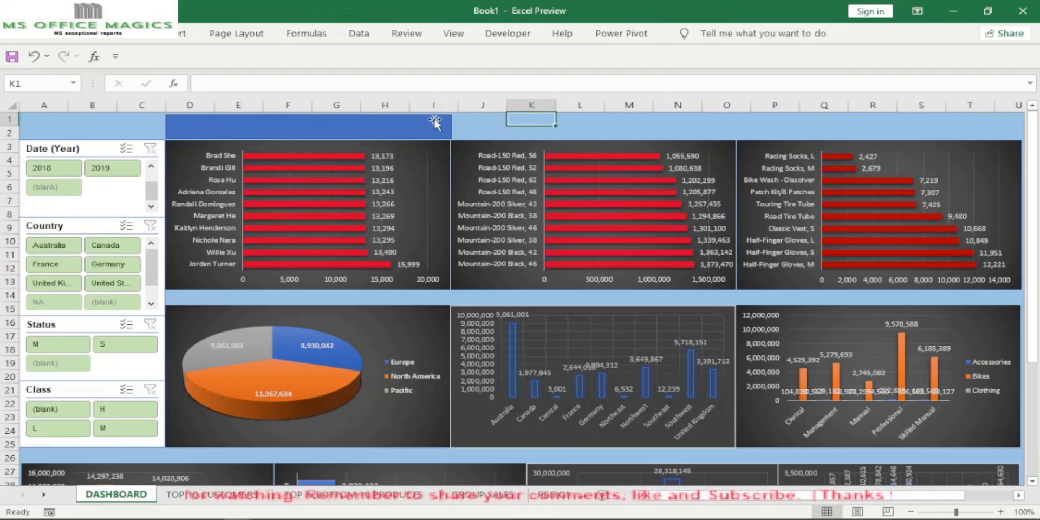
left_click(413, 136)
left_click(436, 146)
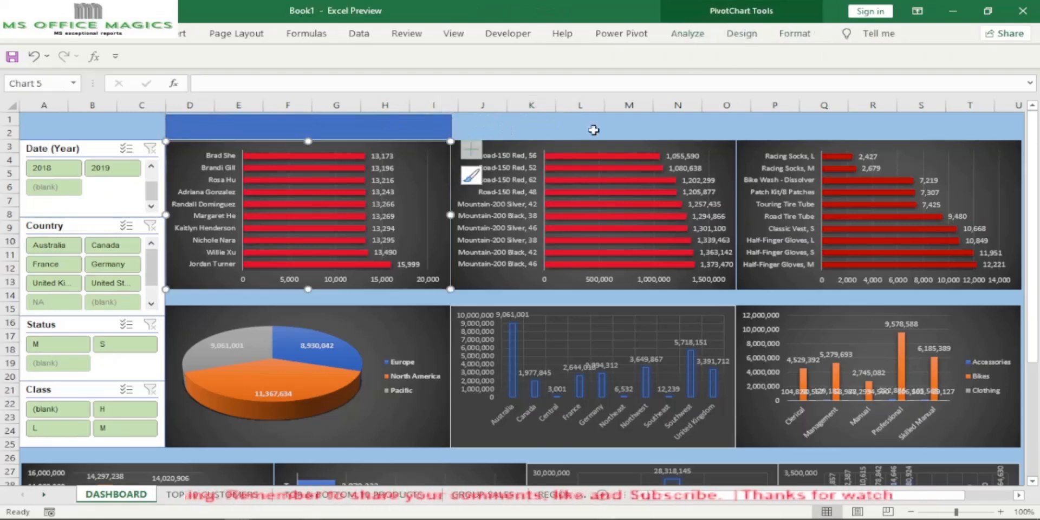
left_click(795, 33)
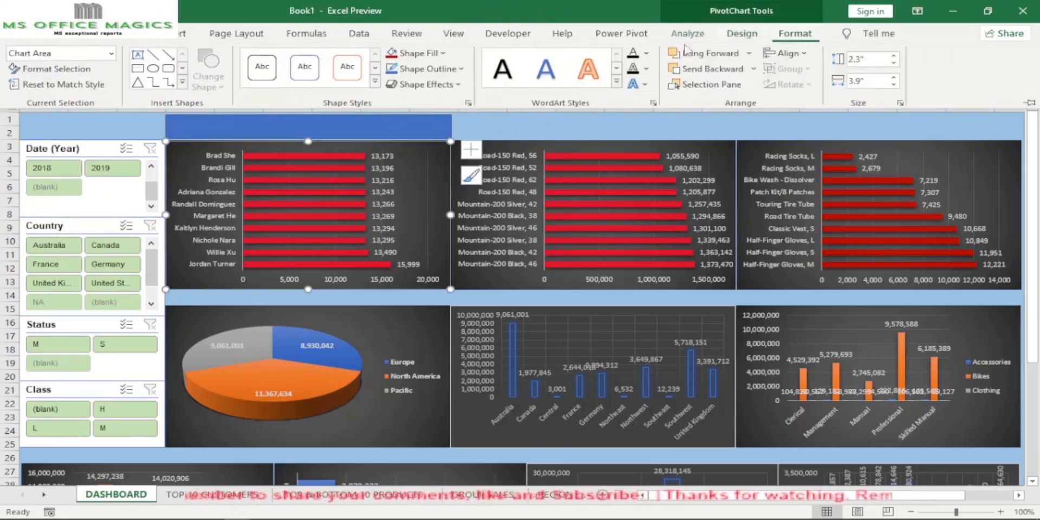
left_click(392, 128)
left_click(796, 38)
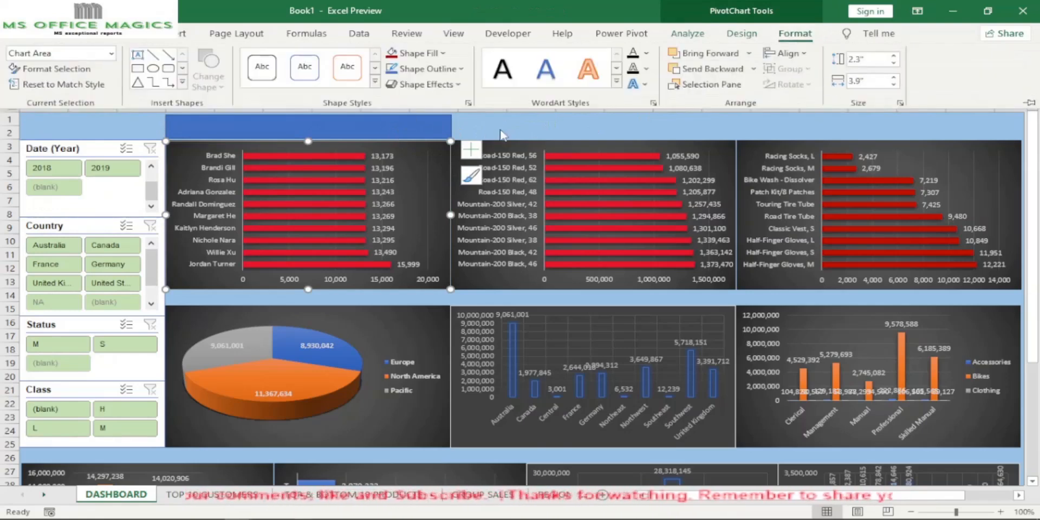
left_click(529, 130)
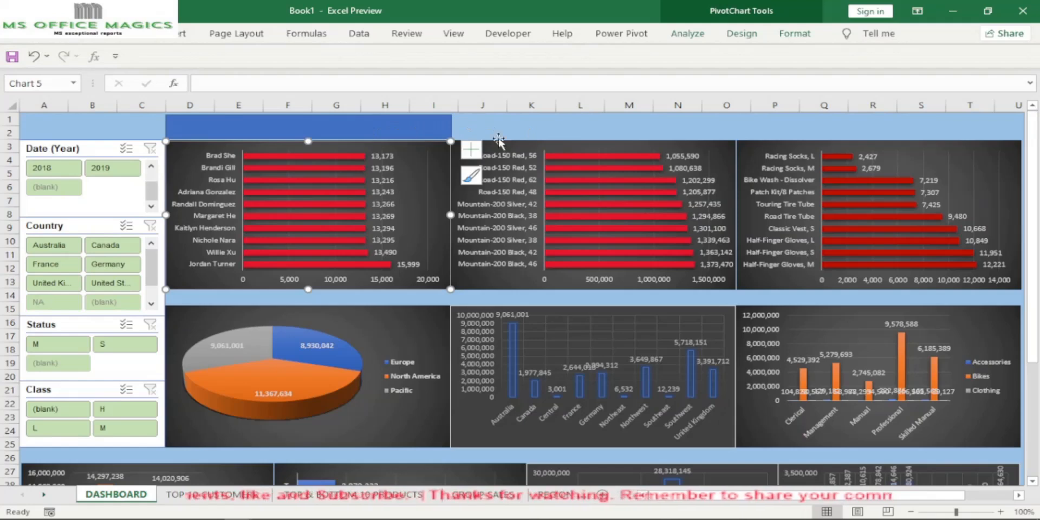
left_click(510, 134)
- Fill the rectangle above the customer bar chart with the light green theme colour
left_click(373, 126)
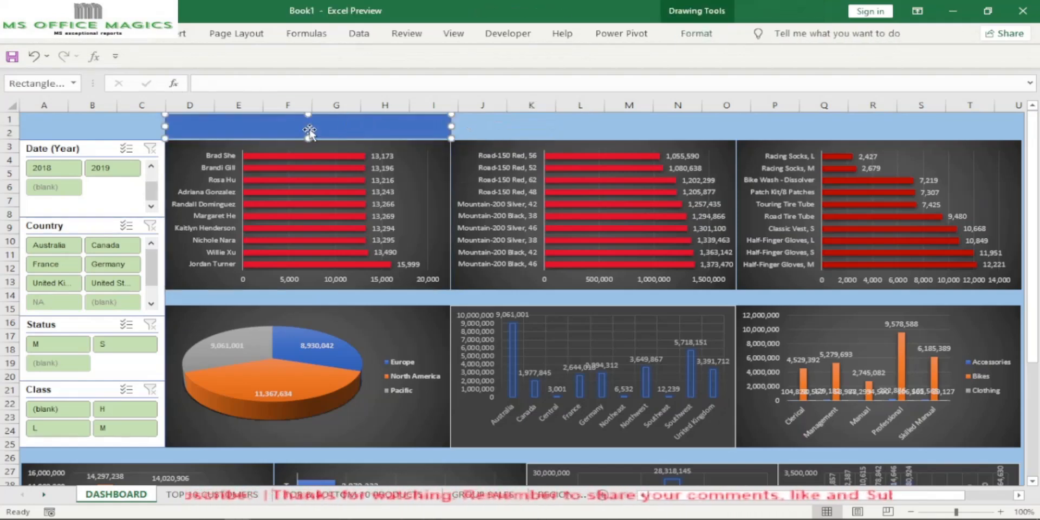
left_click(70, 41)
left_click(207, 80)
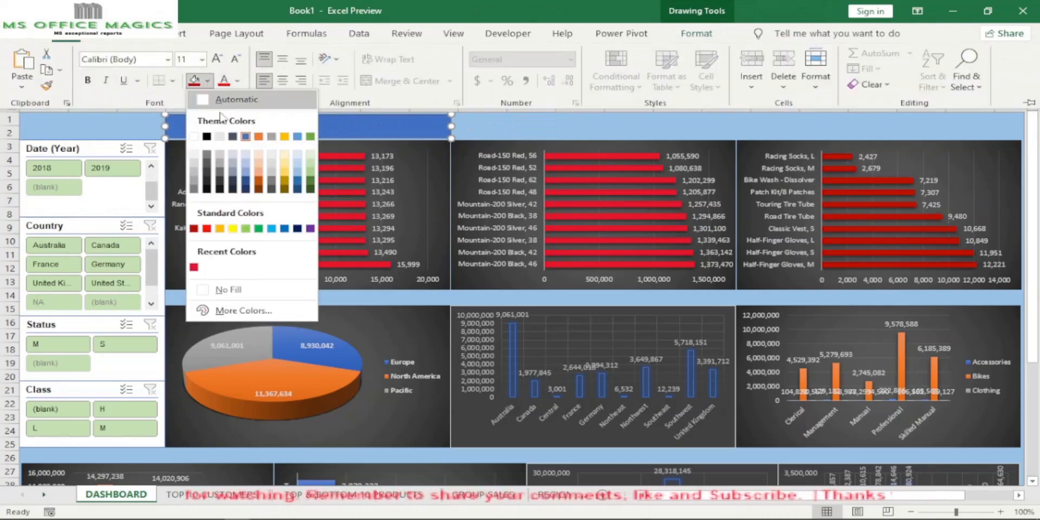
left_click(310, 163)
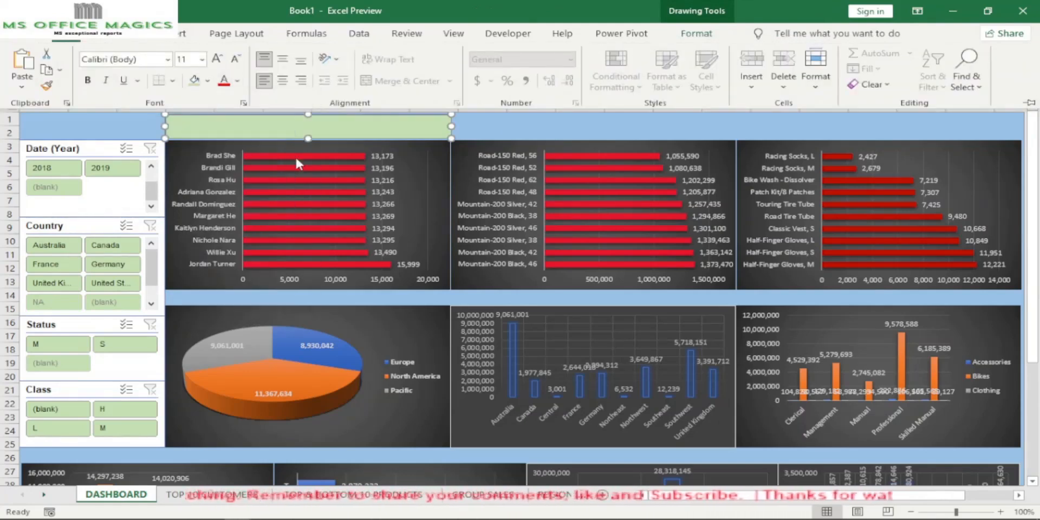
- Enter TOP 10 PRODUCT as the green rectangle's text and centre it horizontally
left_click(262, 125)
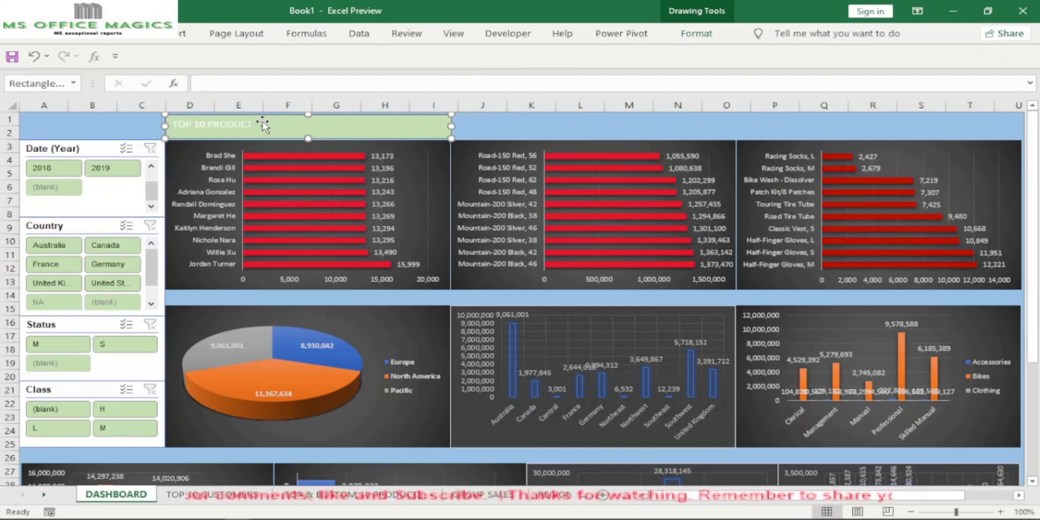
left_click(60, 36)
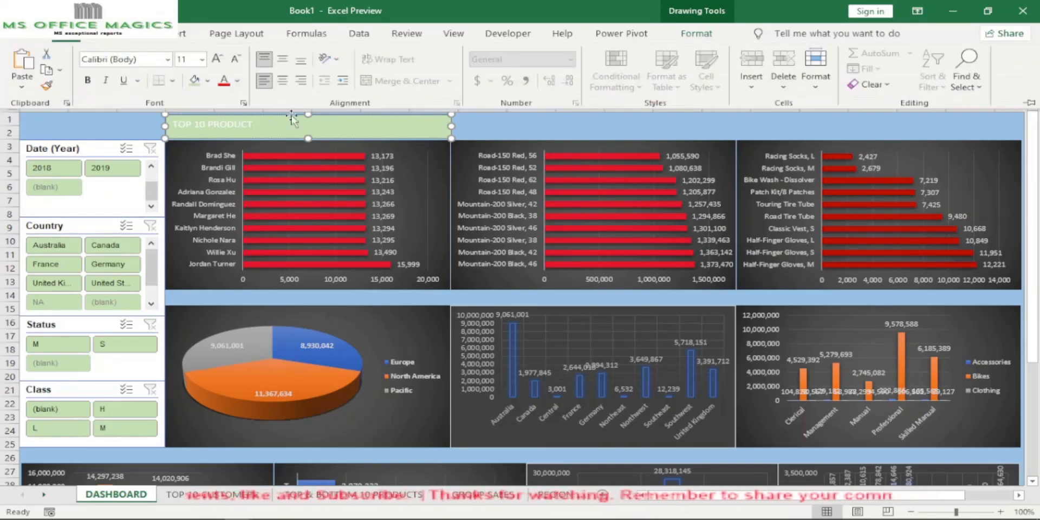
left_click(282, 81)
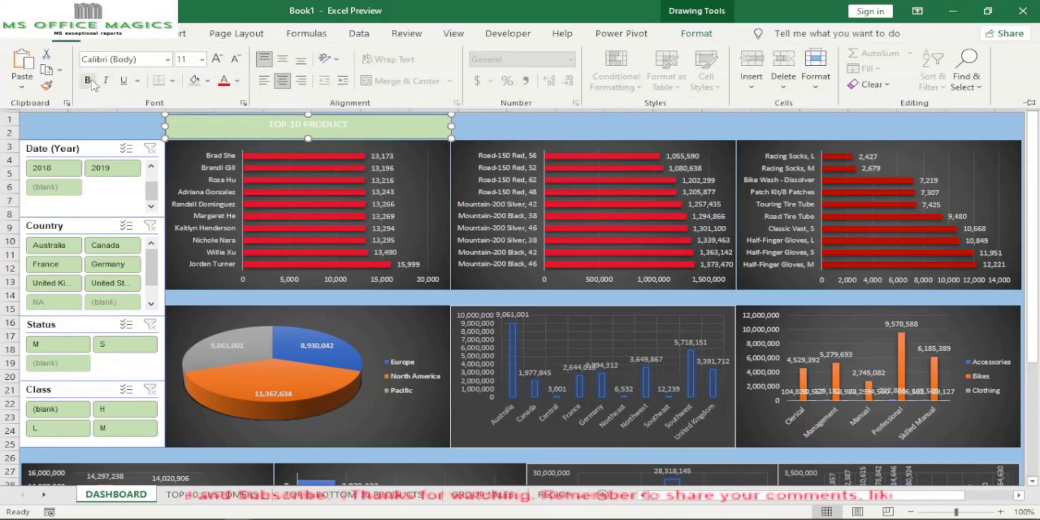
- Make the TOP 10 PRODUCT text in the green rectangle bold
left_click(347, 131)
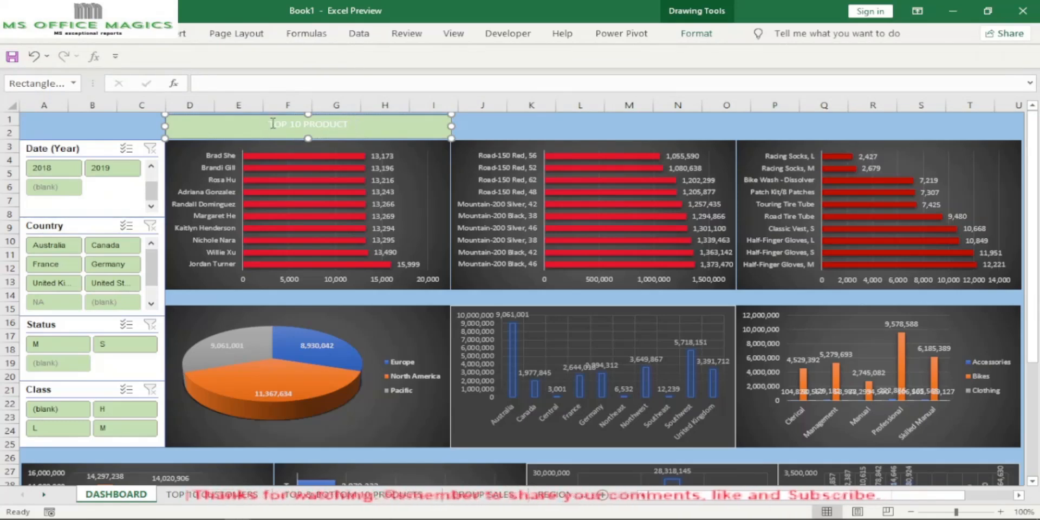
left_click_drag(273, 124, 343, 127)
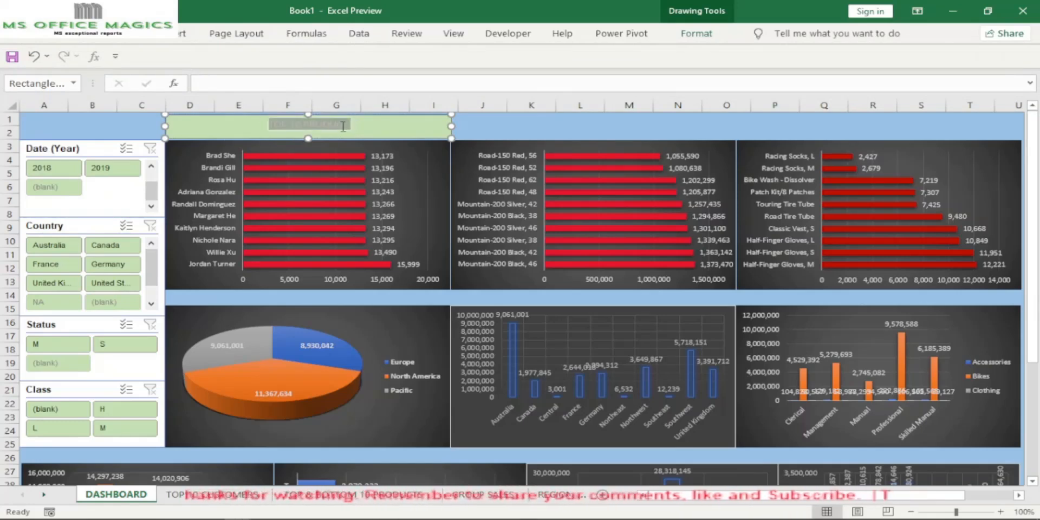
left_click(87, 40)
left_click(87, 81)
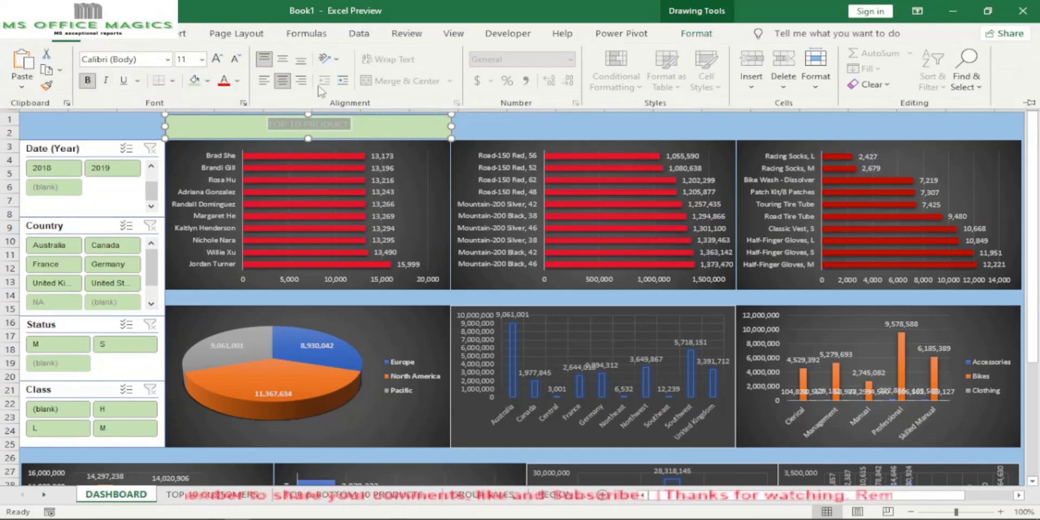
left_click(540, 131)
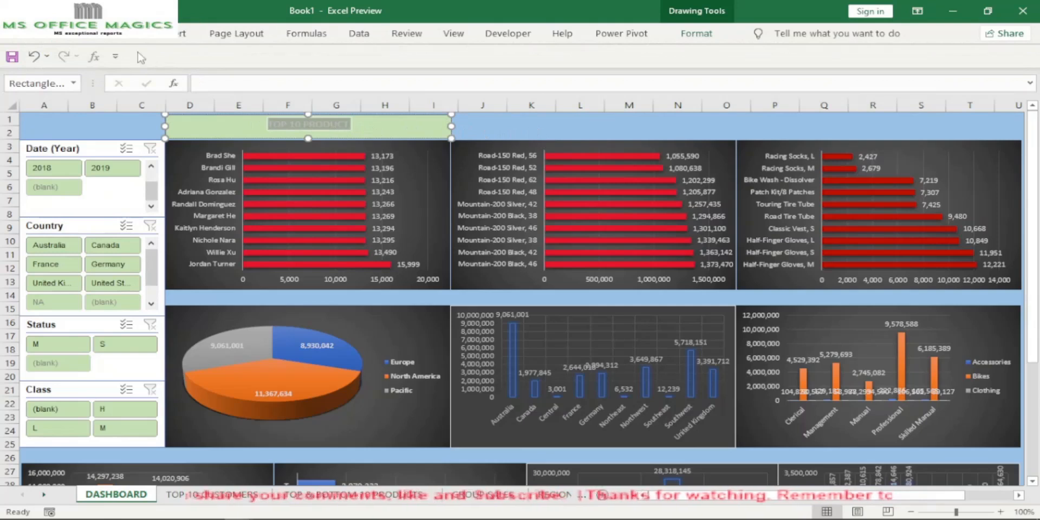
- Try a black fill on the TOP 10 PRODUCT rectangle and return it to light green
left_click(75, 40)
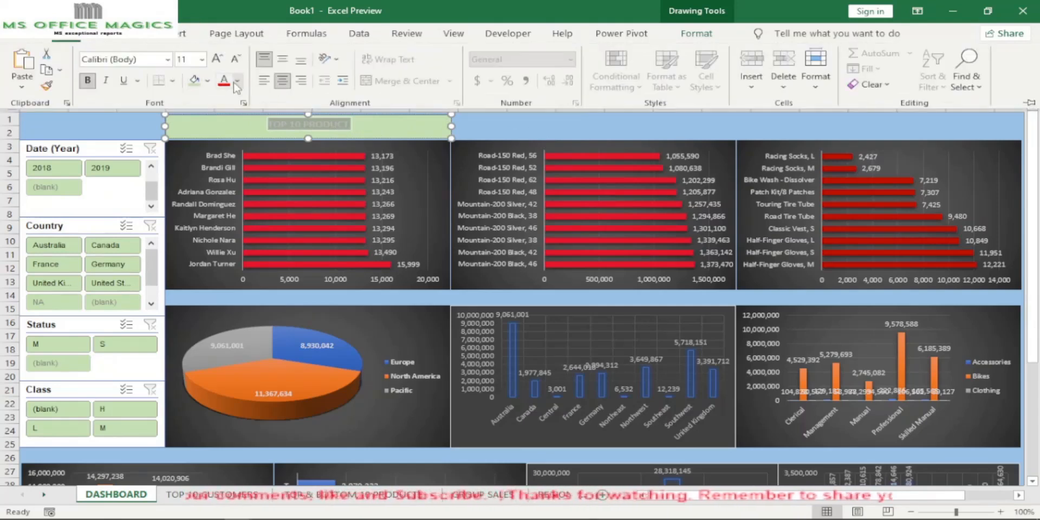
left_click(208, 80)
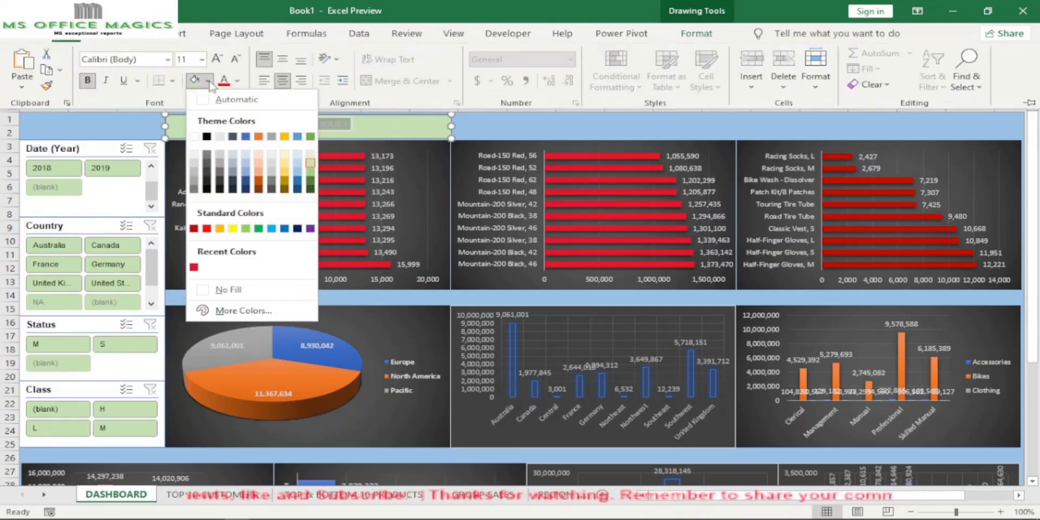
left_click(206, 137)
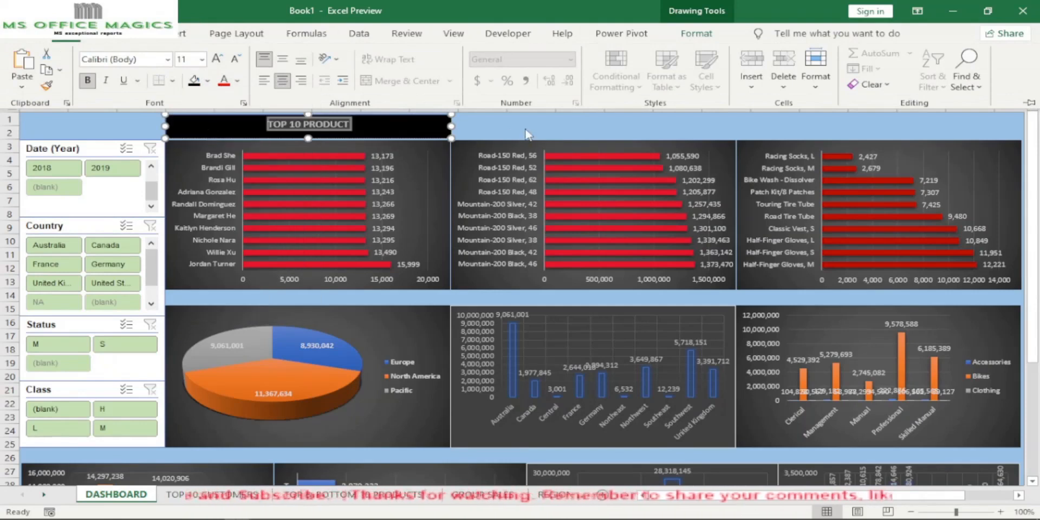
left_click(207, 81)
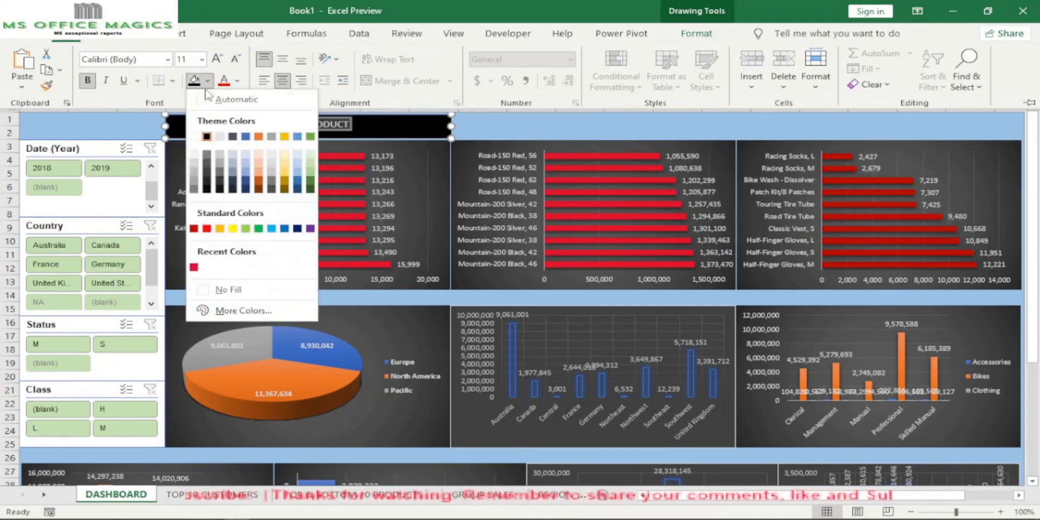
left_click(310, 165)
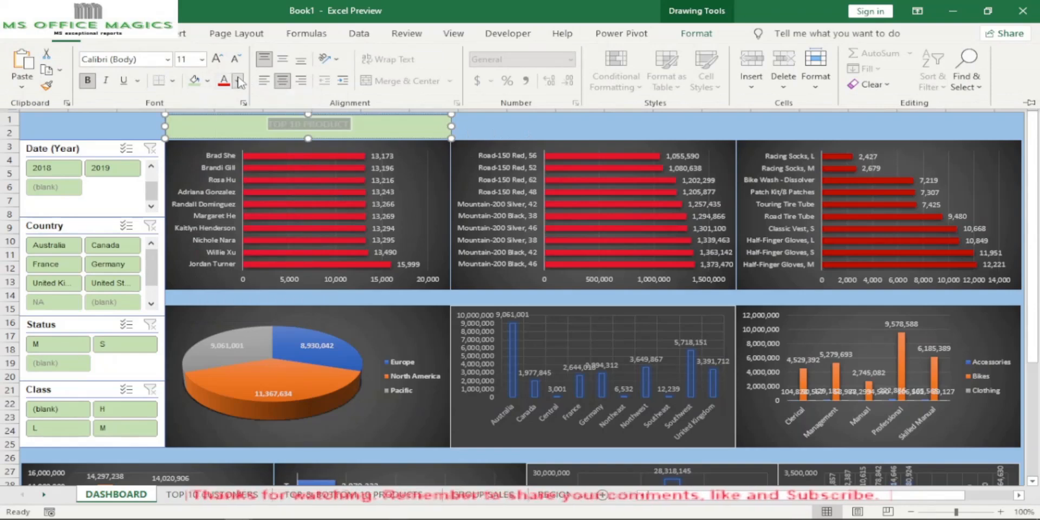
- Set the font colour of the TOP 10 PRODUCT text to Automatic
left_click(237, 80)
left_click(232, 101)
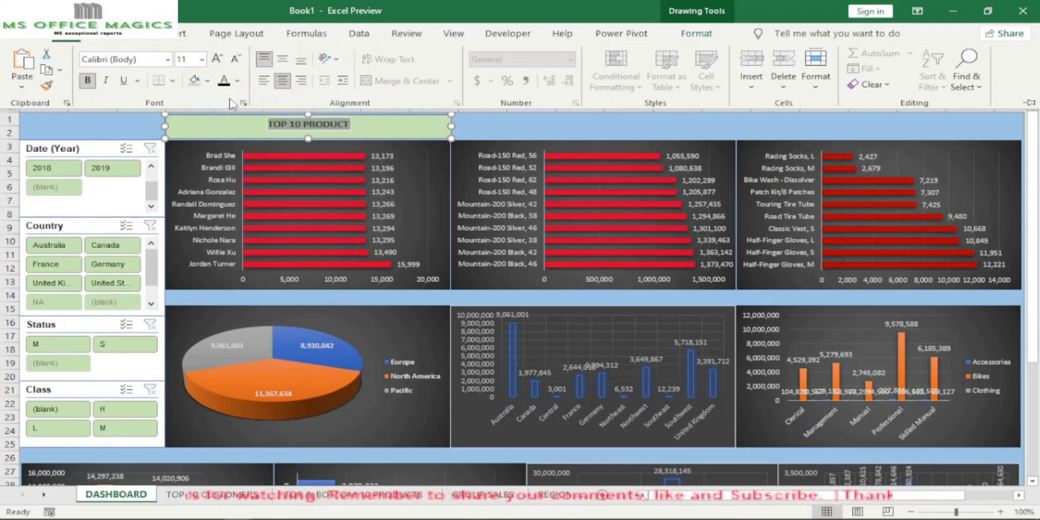
left_click(484, 139)
- Copy the TOP 10 PRODUCT rectangle and paste it at J1 and P2, above the other two first-row charts
left_click(414, 130)
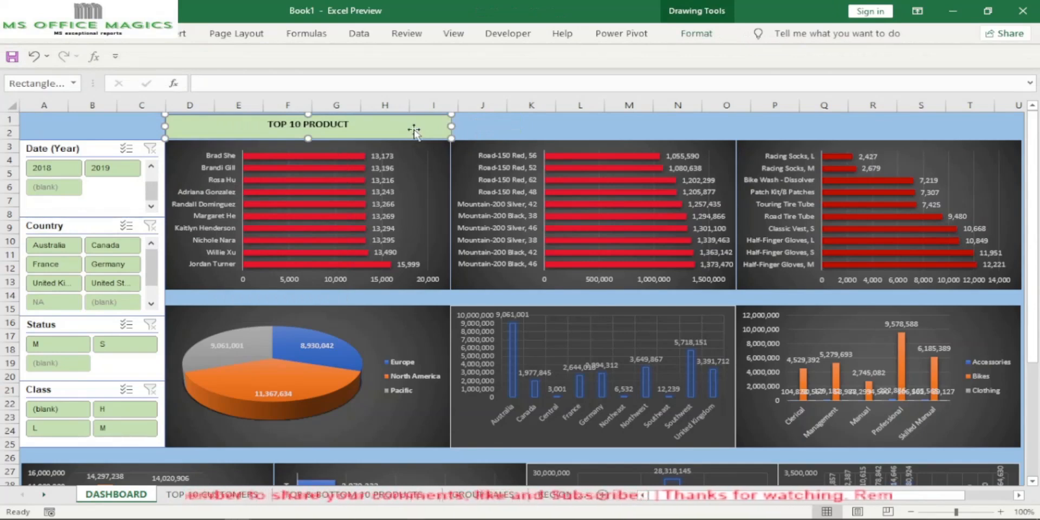
left_click(492, 130)
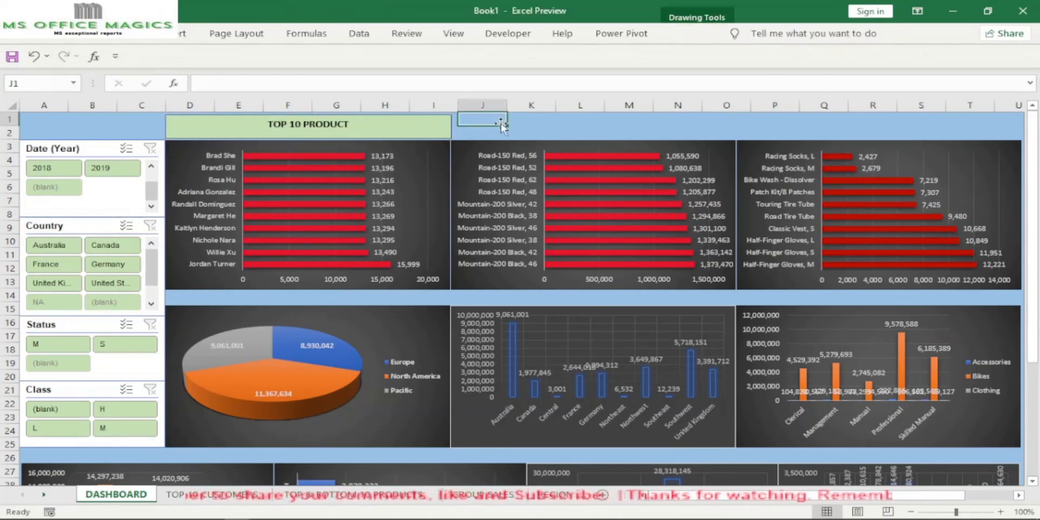
left_click(473, 120)
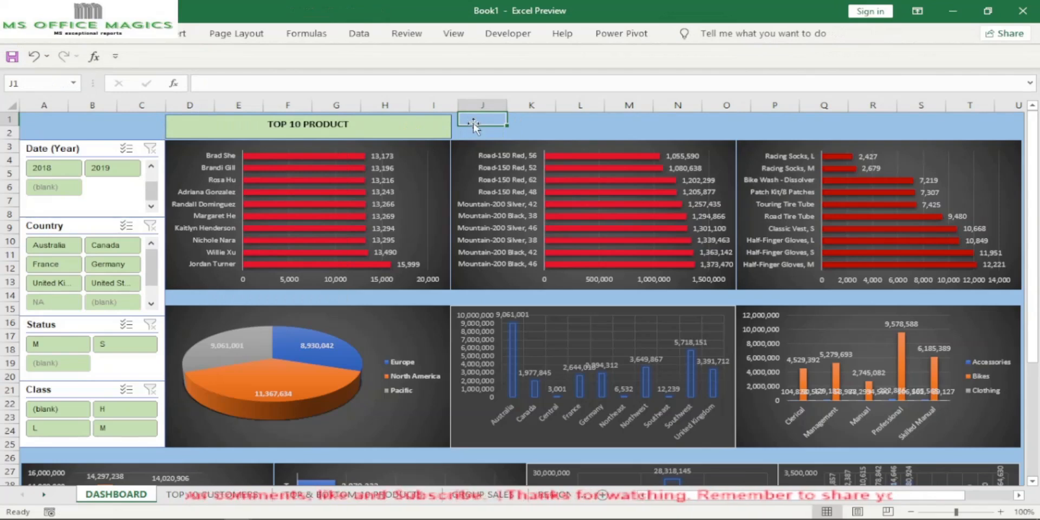
key("ctrl+v")
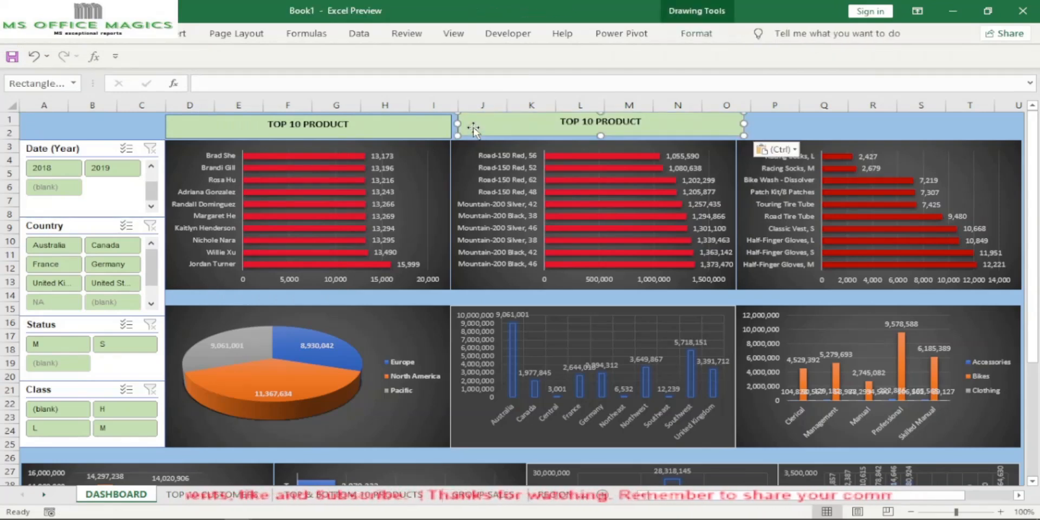
left_click(760, 130)
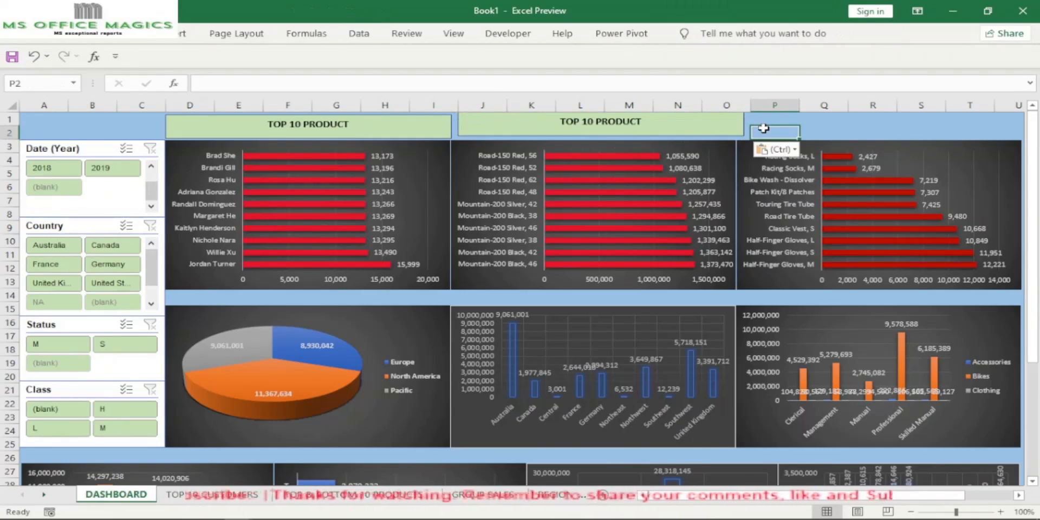
key("ctrl+v")
- Nudge the title rectangle above the middle chart so it borders the first one and lines up with it in height
left_click(680, 130)
key("Left")
key("Left")
key("Left")
key("Left")
key("Left")
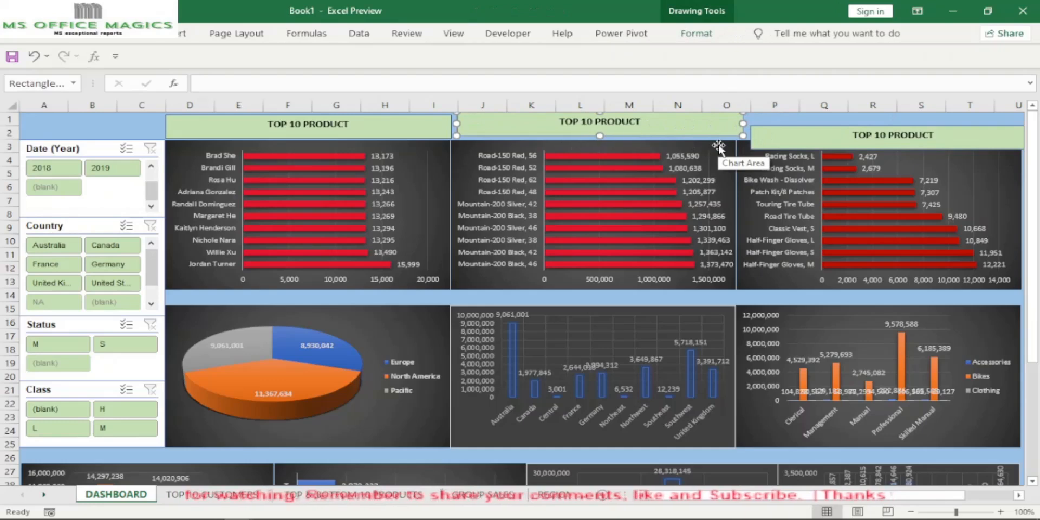
key("Down")
key("Down")
key("Down")
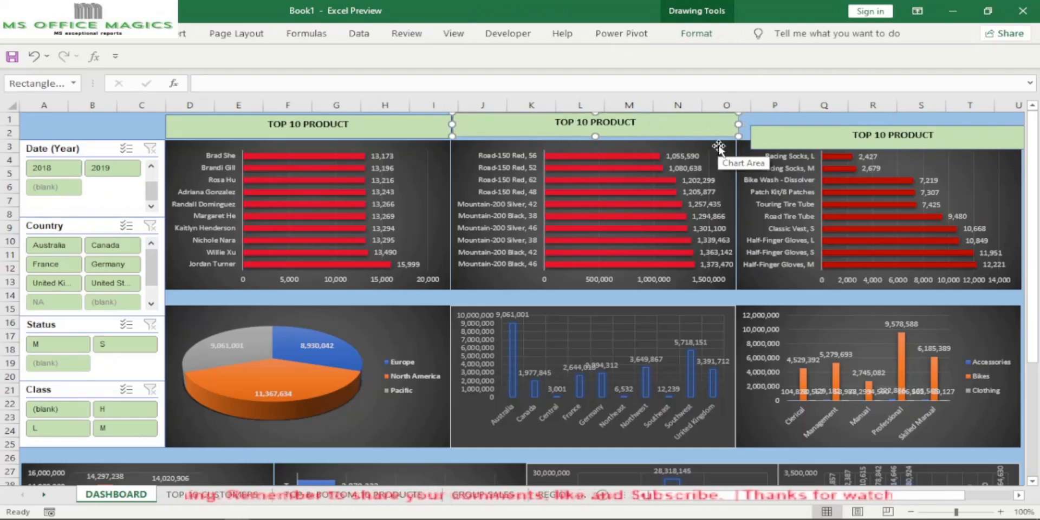
key("Down")
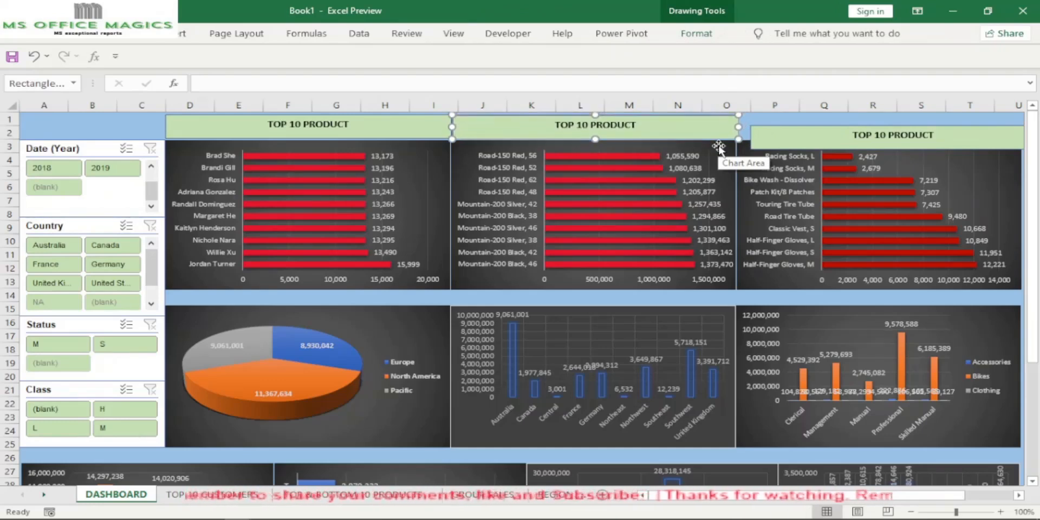
key("Down")
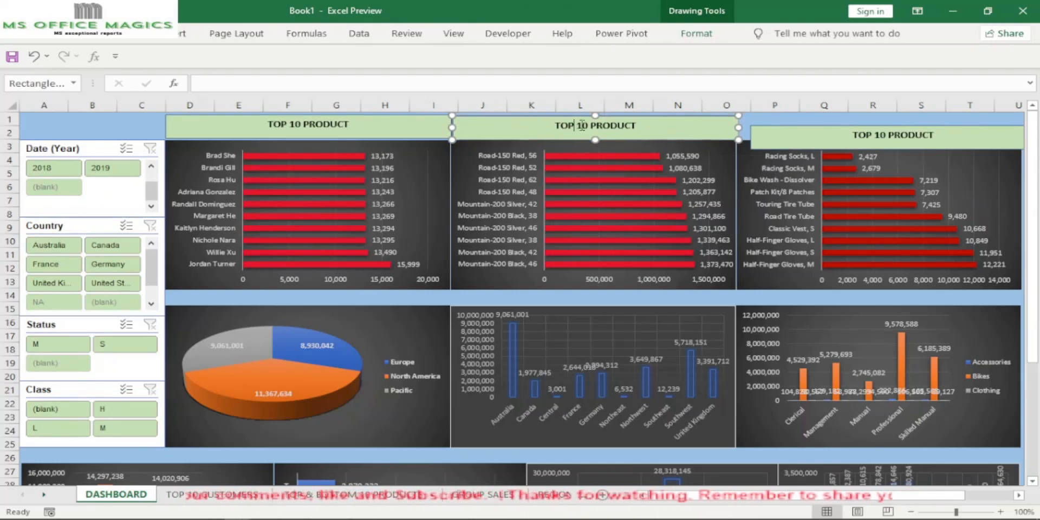
- Retitle the banner above the middle first-row chart BOTTOM 10 PRODUCTS and the one above the first chart TOP 10 PRODUCTS
key("BackSpace")
key("BackSpace")
key("BackSpace")
key("BackSpace")
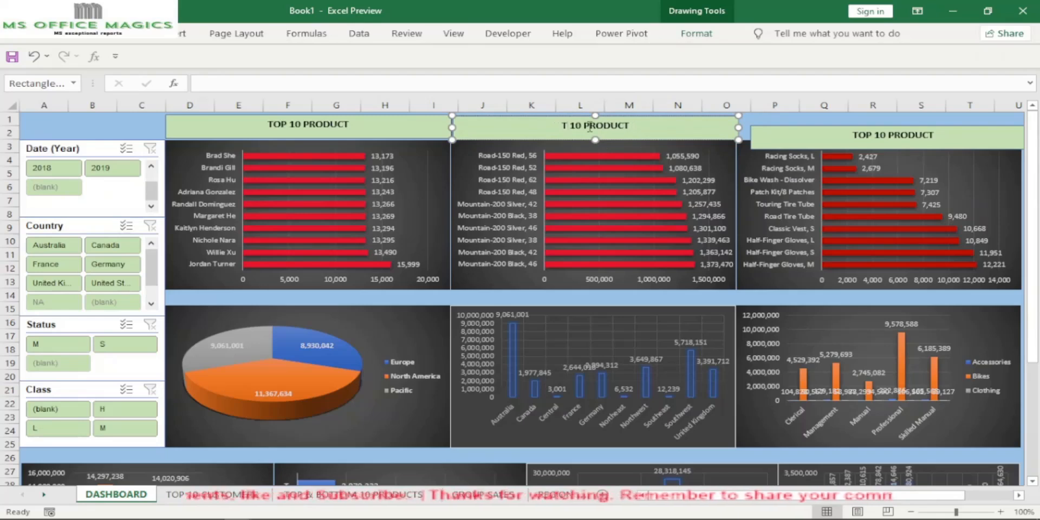
type("BOTTOM ")
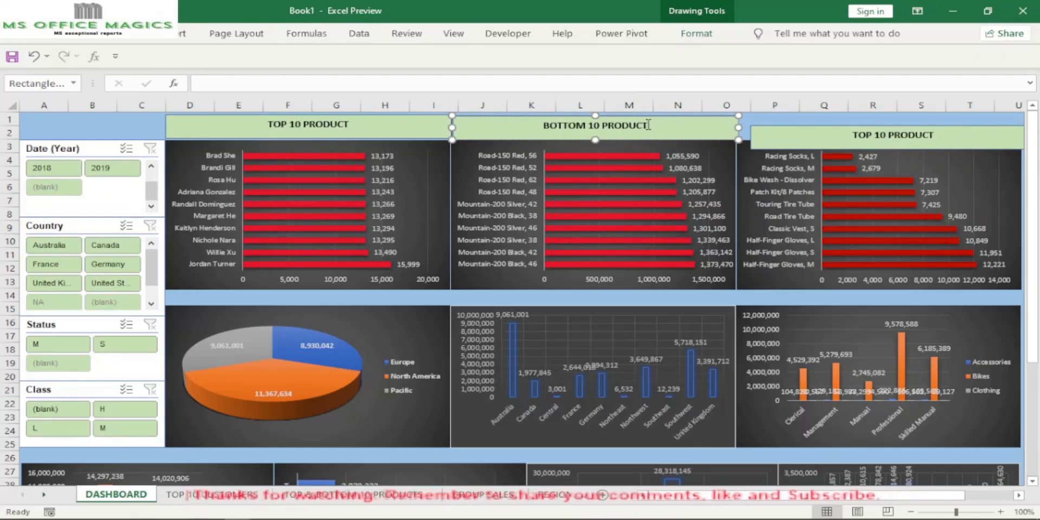
type("S")
left_click(347, 124)
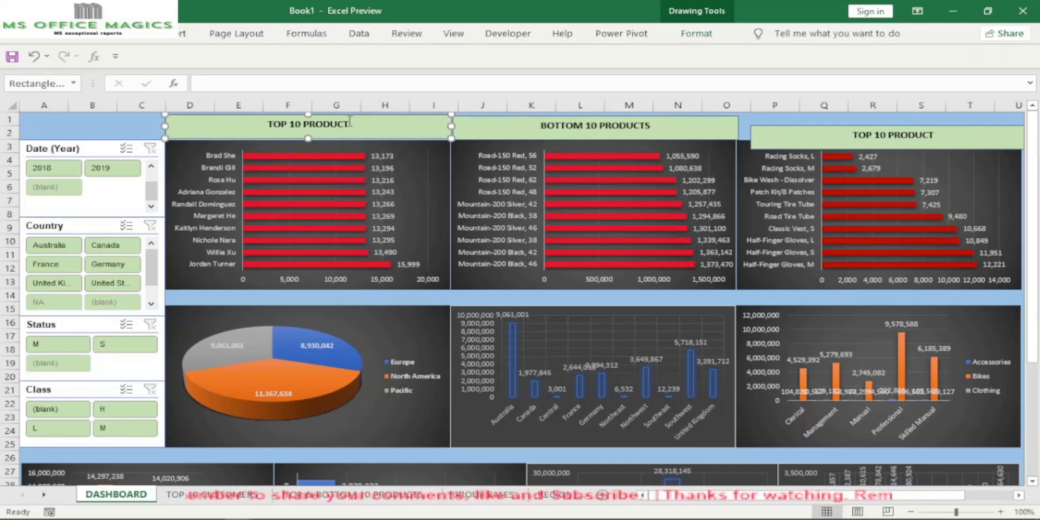
type("S")
- Nudge the TOP 10 PRODUCT banner above the third first-row chart up and left until it borders and lines up with the middle banner
left_click(856, 146)
key("Up")
key("Up")
key("Up")
key("Up")
key("Up")
key("Up")
key("Up")
key("Up")
key("Up")
key("Up")
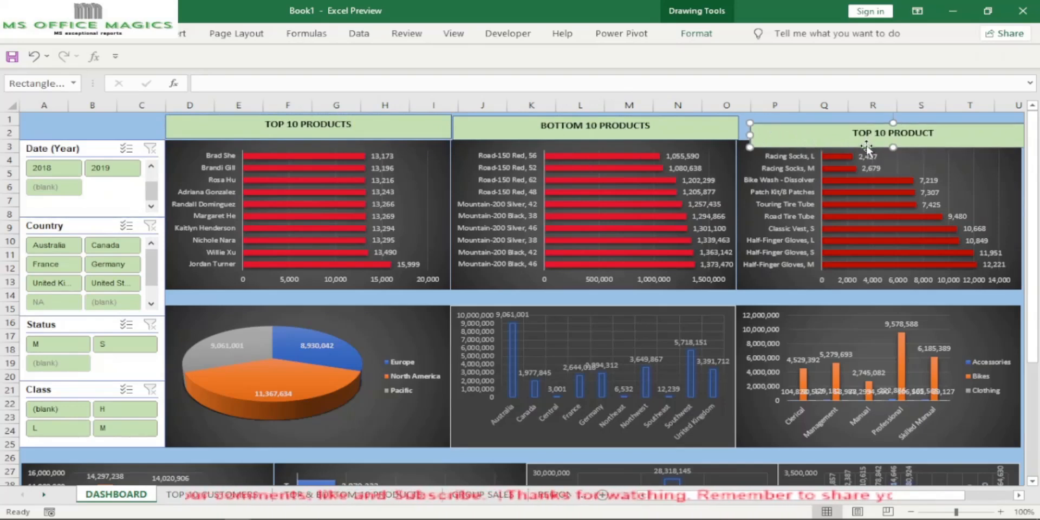
key("Up")
key("Up")
key("Up")
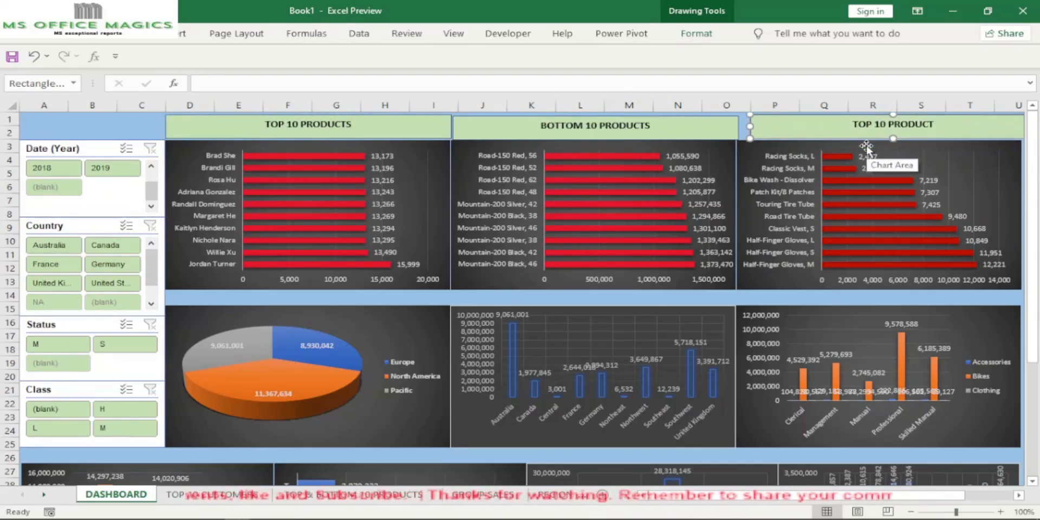
key("Left")
key("Left")
key("Left")
key("Left")
key("Left")
key("Left")
key("Left")
key("Left")
key("Left")
key("Left")
key("Left")
key("Left")
key("Left")
key("Left")
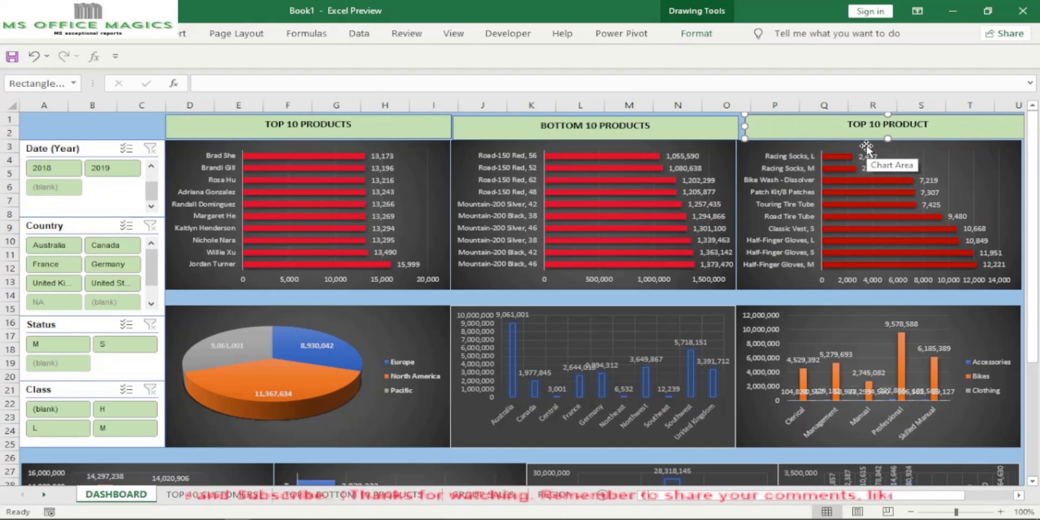
key("Left")
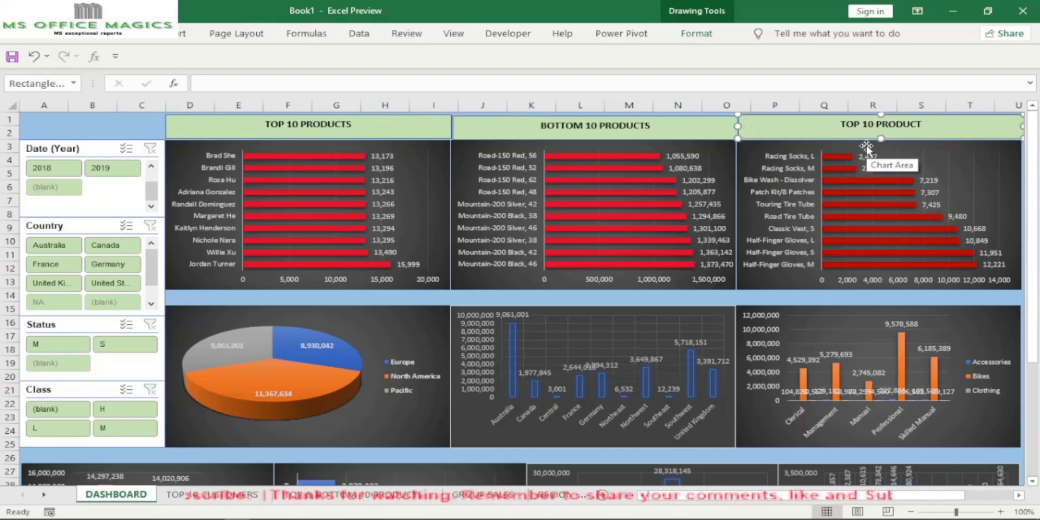
key("Left")
key("Down")
key("Down")
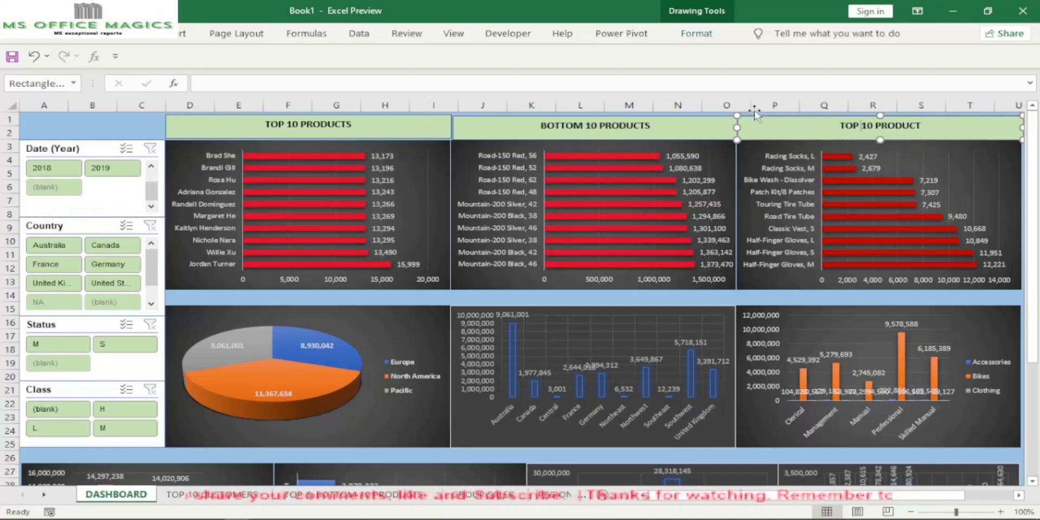
- Retitle the banner above the first chart TOP 10 CUSTOMERS
left_click(278, 125)
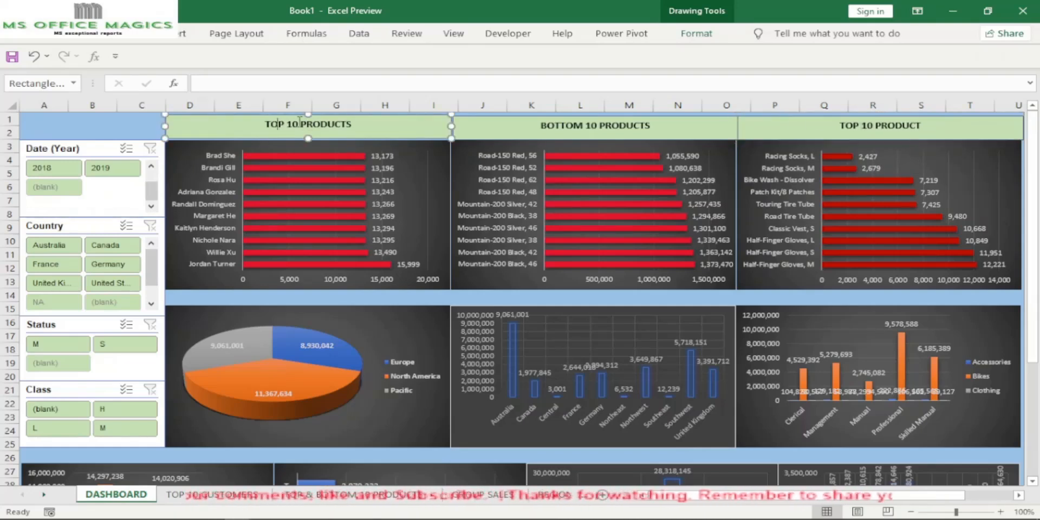
left_click(337, 123)
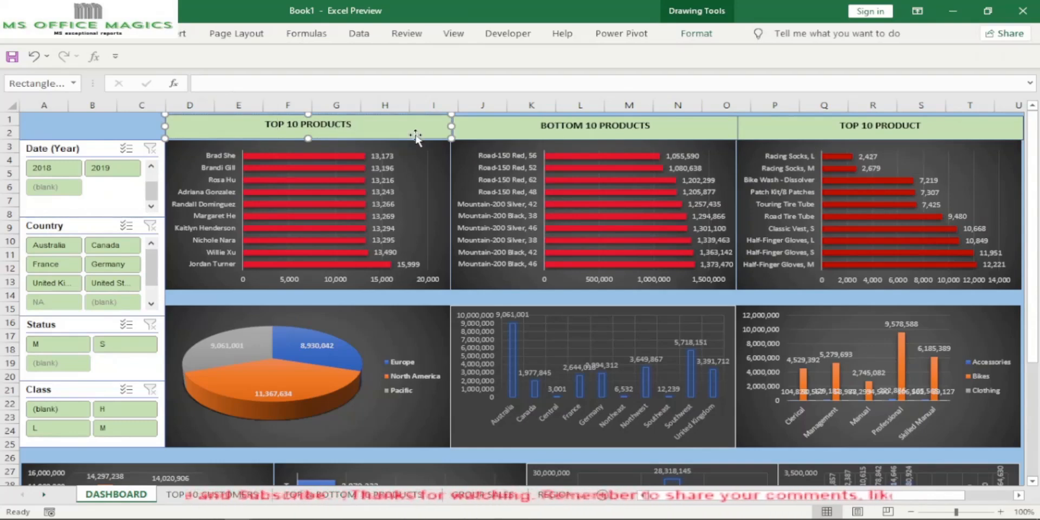
key("Delete")
key("ctrl+z")
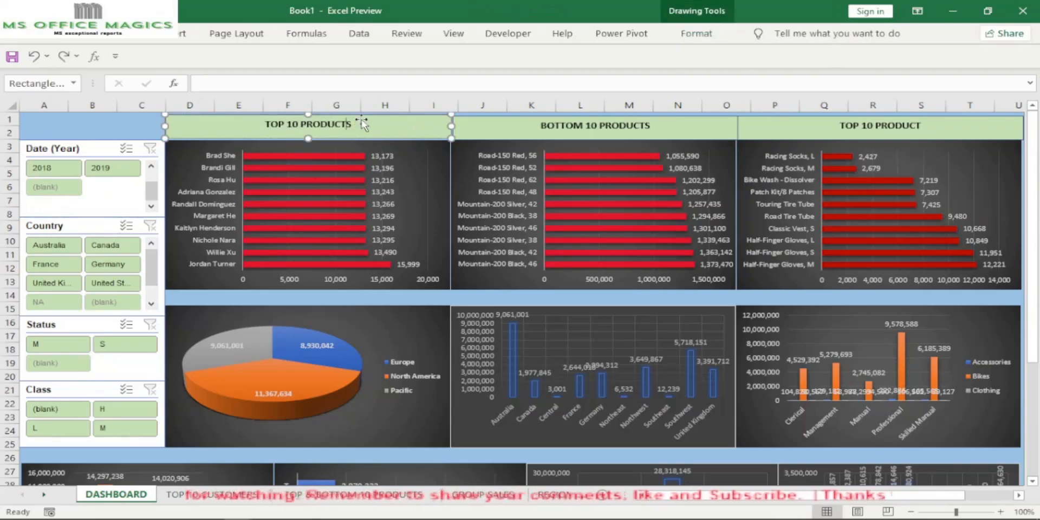
key("BackSpace")
key("BackSpace")
key("BackSpace")
key("BackSpace")
key("BackSpace")
key("BackSpace")
key("BackSpace")
key("BackSpace")
key("BackSpace")
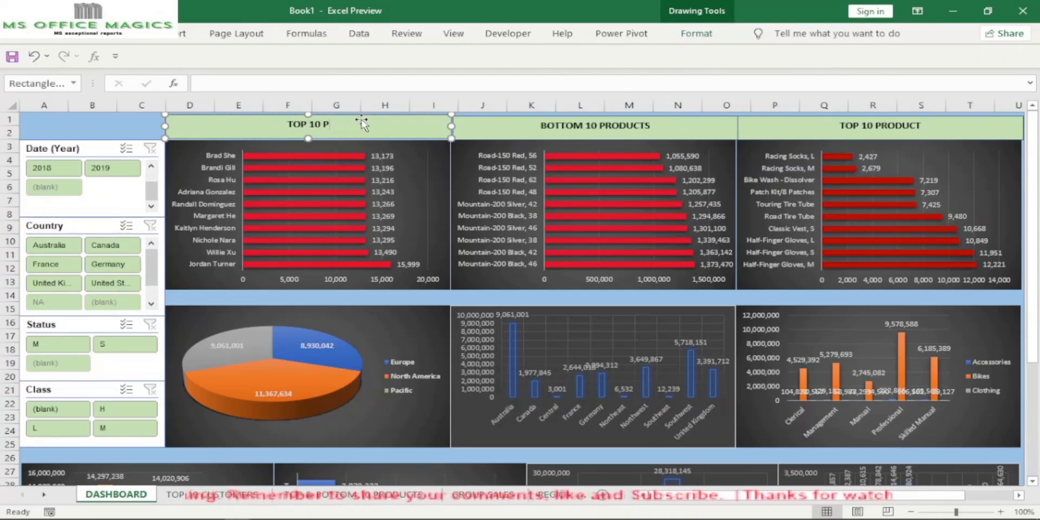
type("CUS")
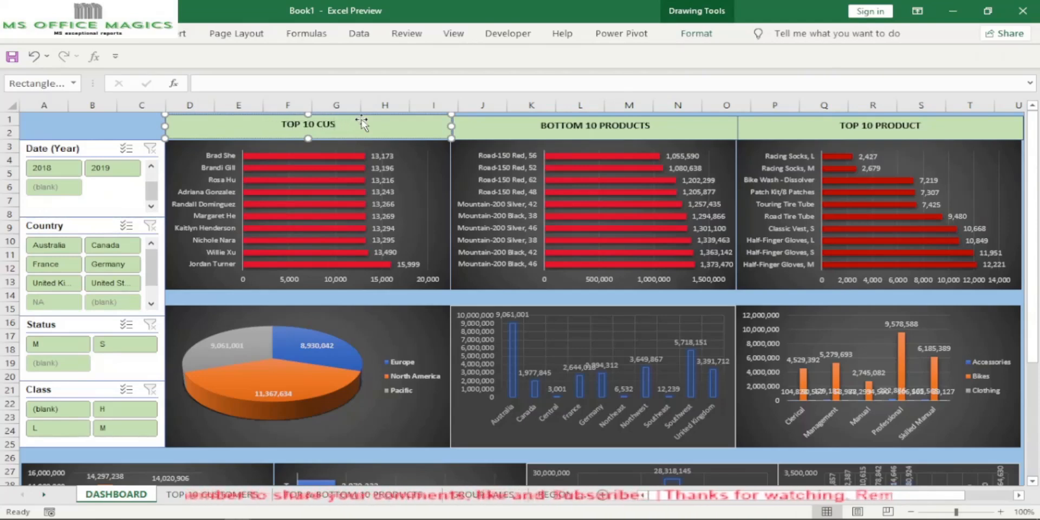
type("TOMERS")
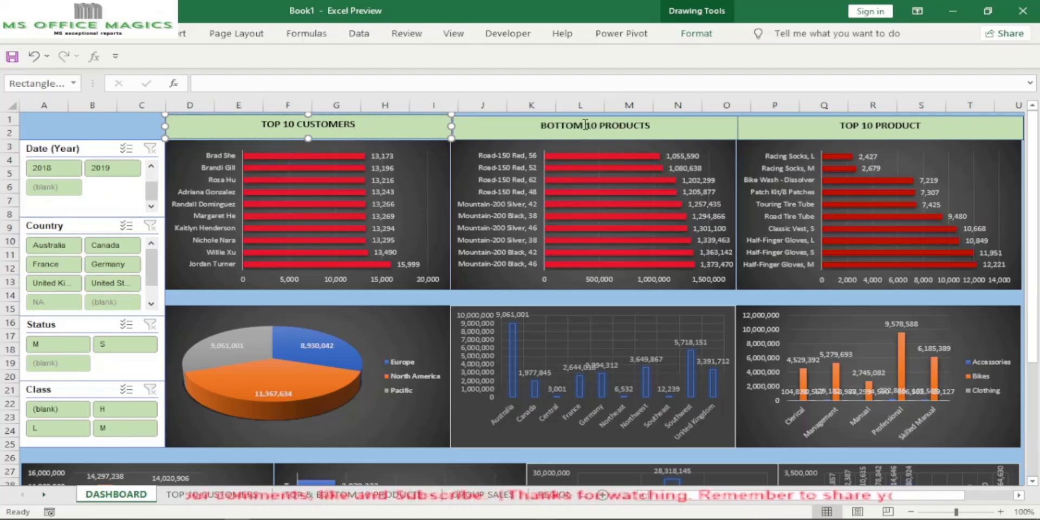
- Swap the other two first-row banners, placing TOP 10 PRODUCT above the middle chart and BOTTOM 10 PRODUCTS above the third chart
left_click(768, 130)
left_click_drag(768, 130, 596, 172)
left_click_drag(681, 124, 963, 122)
left_click_drag(708, 206, 666, 129)
key("Left")
key("Down")
key("Down")
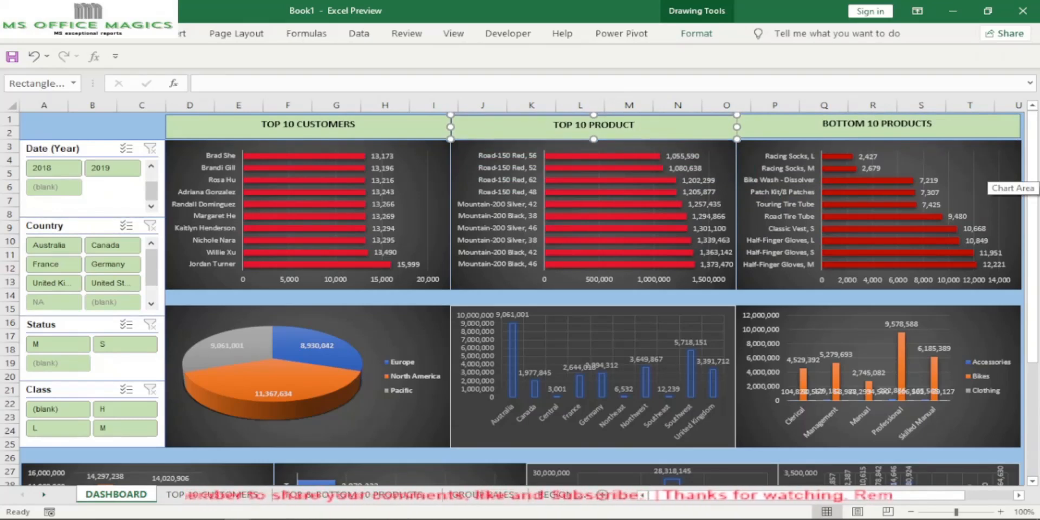
- Nudge the BOTTOM 10 PRODUCTS and TOP 10 CUSTOMERS banners down to line up with the middle TOP 10 PRODUCT banner
left_click(834, 138)
key("Down")
key("Down")
key("Down")
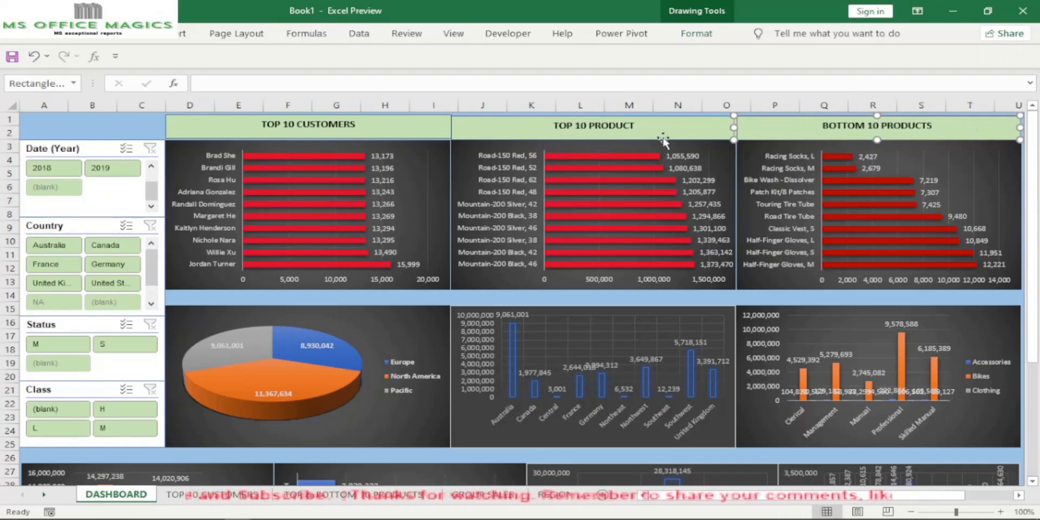
left_click(670, 167)
left_click(793, 126)
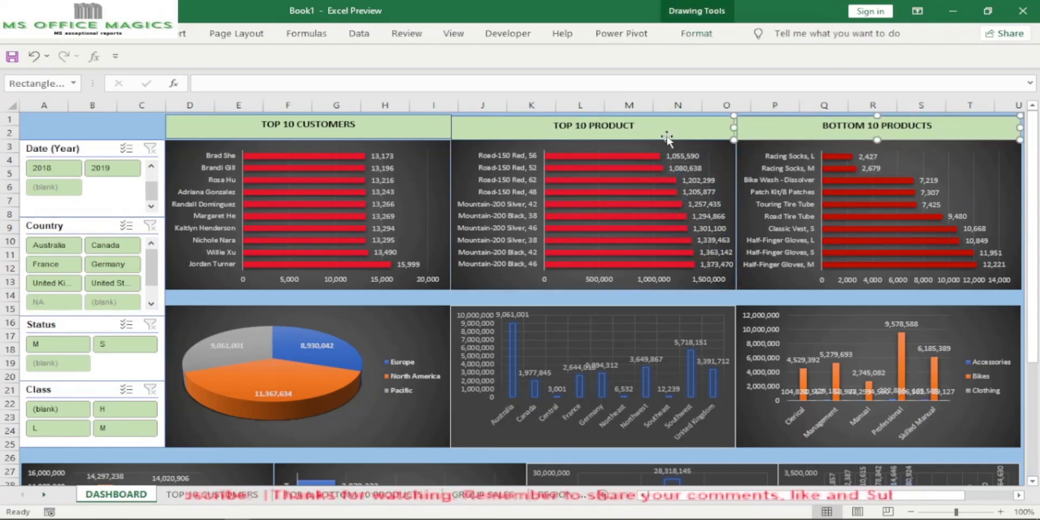
left_click(432, 130)
key("Down")
key("Down")
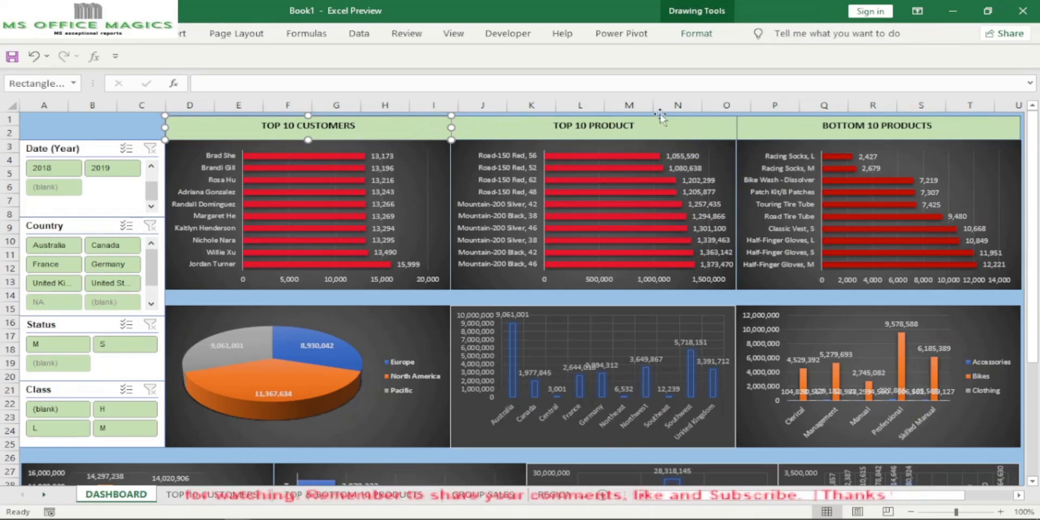
left_click(768, 197)
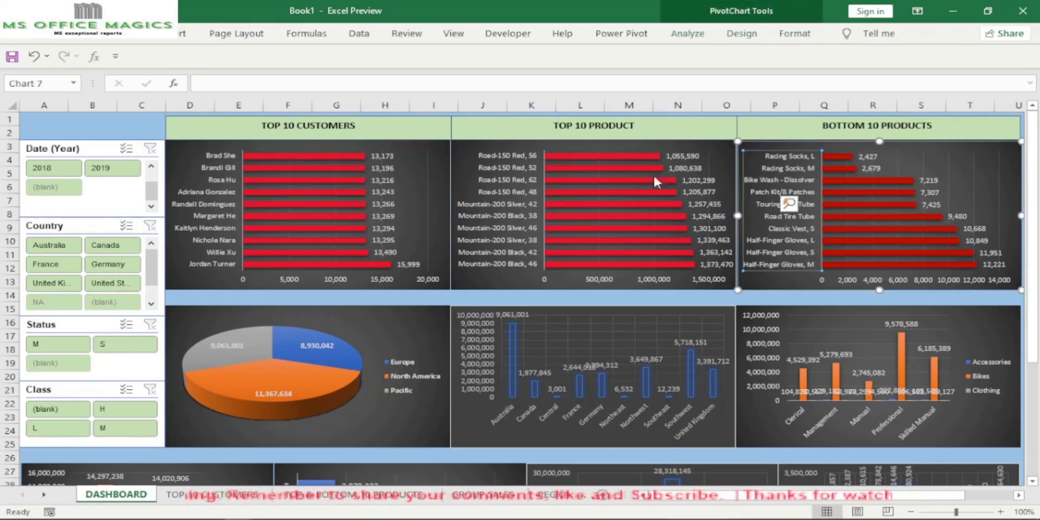
scroll(353, 212, "down", 1)
scroll(349, 209, "up", 1)
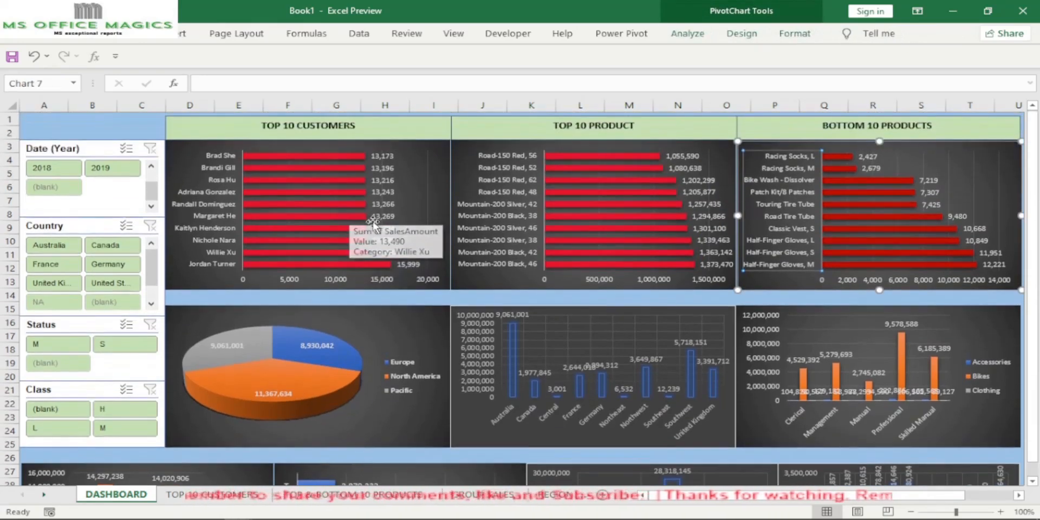
left_click(913, 130)
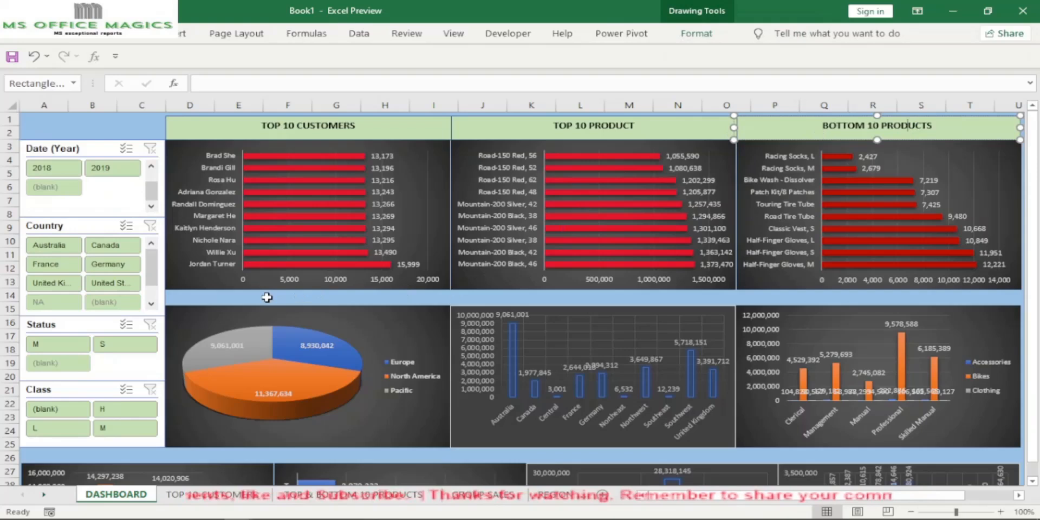
- Paste the copied TOP 10 PRODUCT banner at D14 and reduce its height to fit the gap above the pie chart
scroll(268, 297, "down", 1)
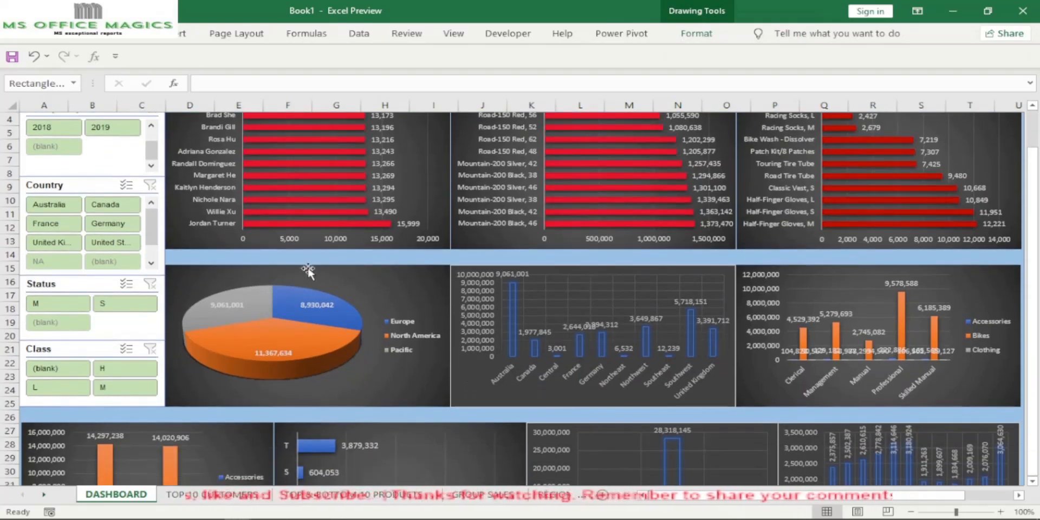
left_click(274, 257)
right_click(210, 258)
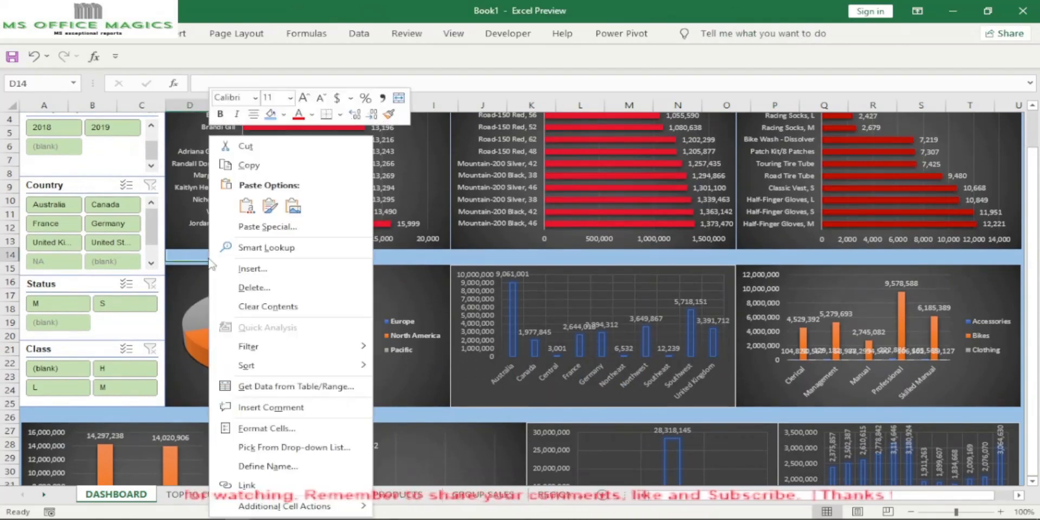
left_click(268, 207)
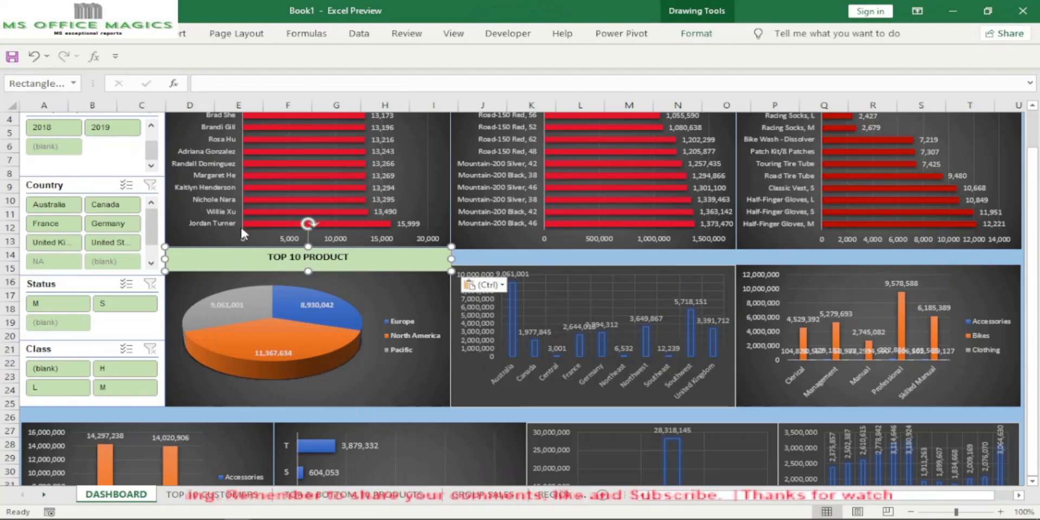
left_click_drag(308, 271, 308, 265)
left_click(417, 301)
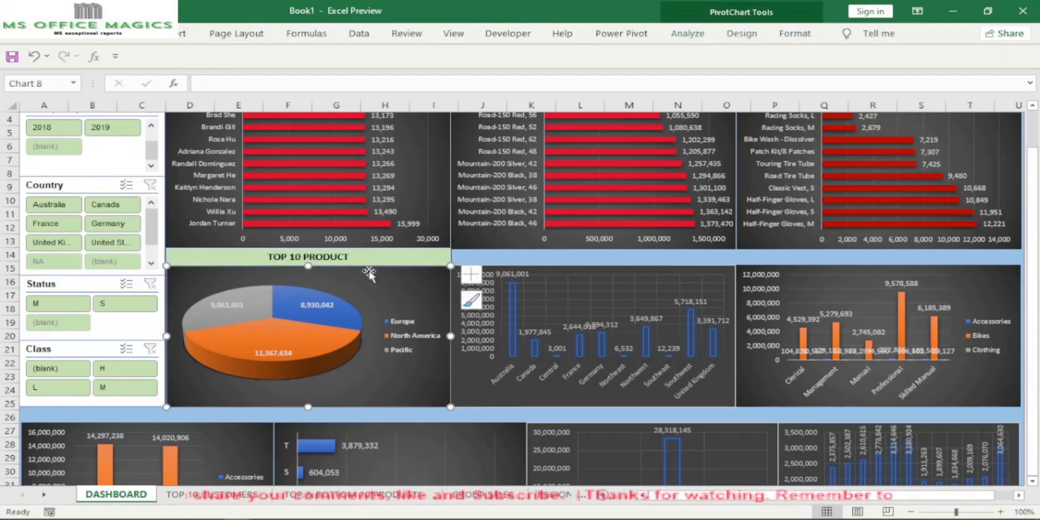
- Retitle the banner above the pie chart GROUP SALES
left_click(368, 261)
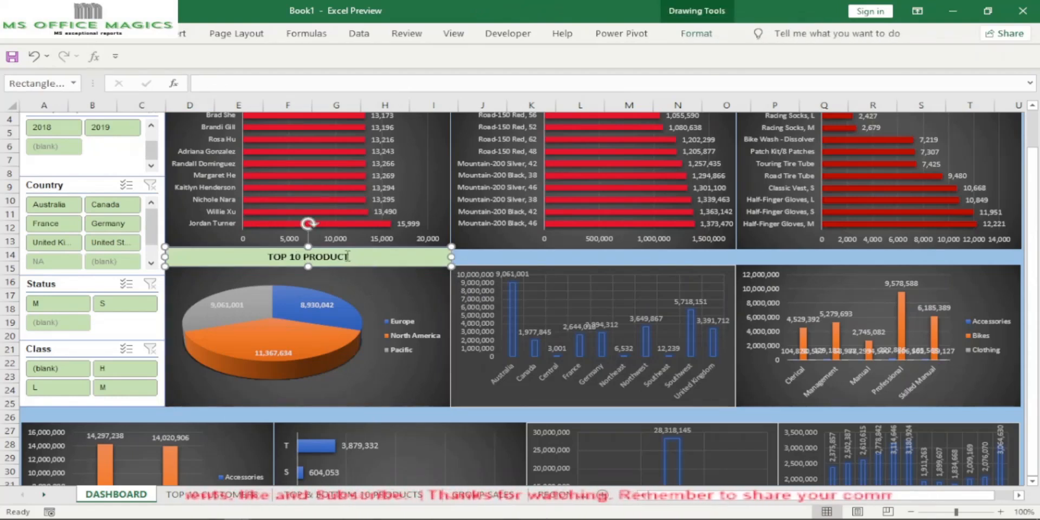
key("BackSpace")
key("BackSpace")
key("BackSpace")
key("BackSpace")
key("BackSpace")
key("BackSpace")
key("BackSpace")
key("BackSpace")
key("BackSpace")
key("BackSpace")
key("BackSpace")
key("BackSpace")
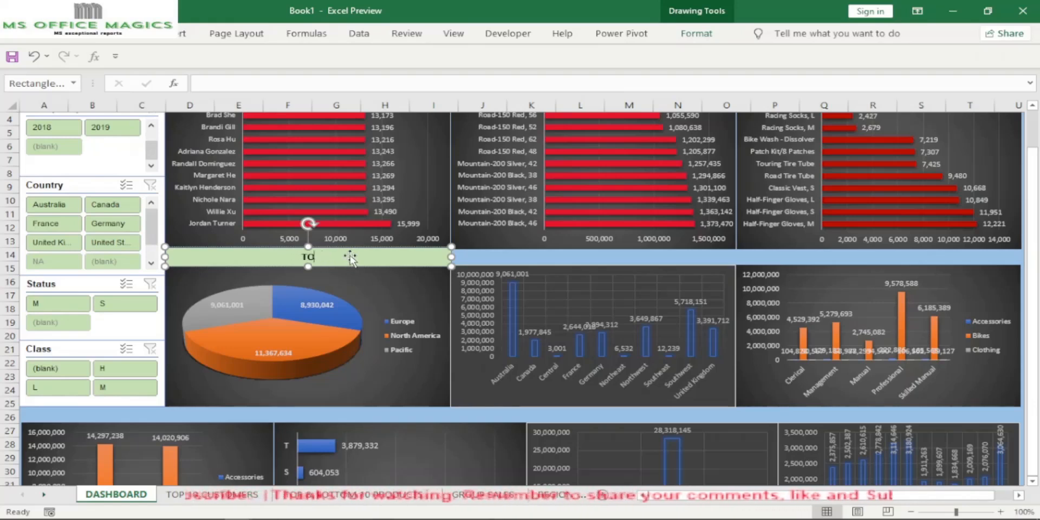
type("GR")
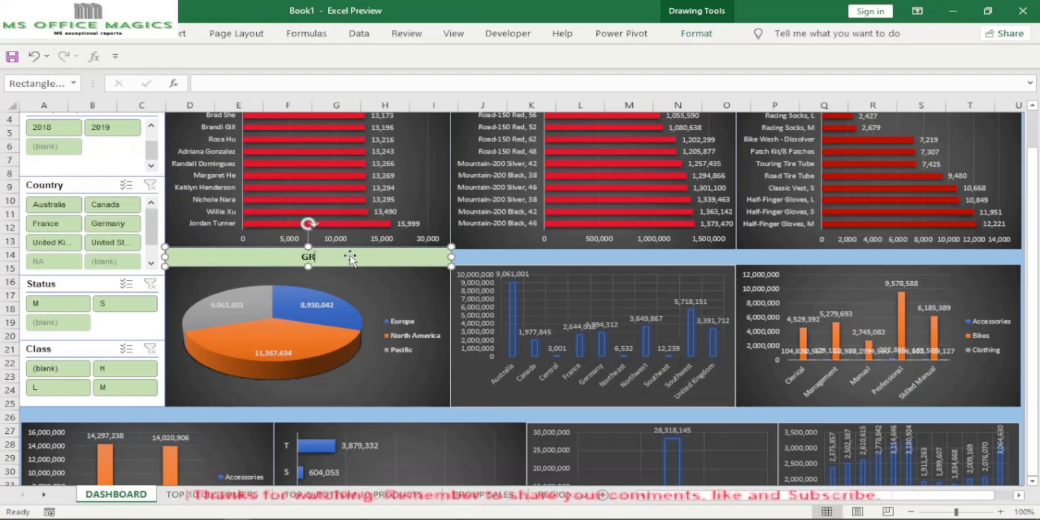
type("OUP SALES")
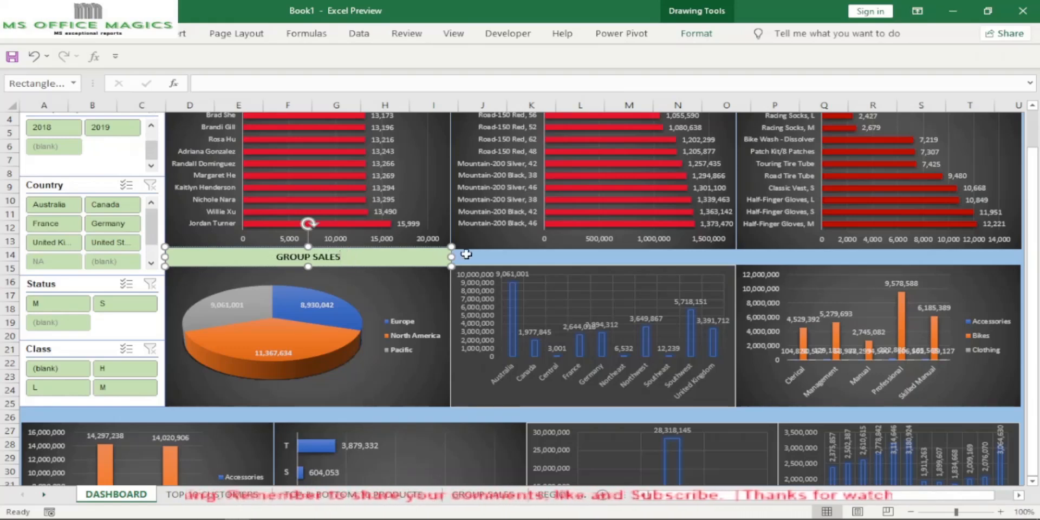
- Copy the GROUP SALES banner, paste it at J14 and nudge it left until it sits squarely above the middle second-row chart
left_click(498, 259)
left_click(445, 259)
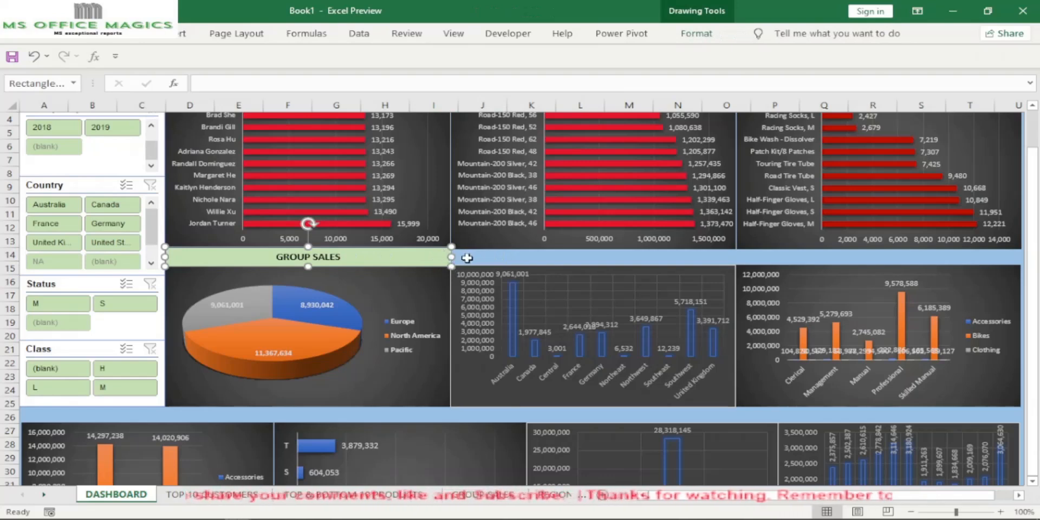
left_click(465, 259)
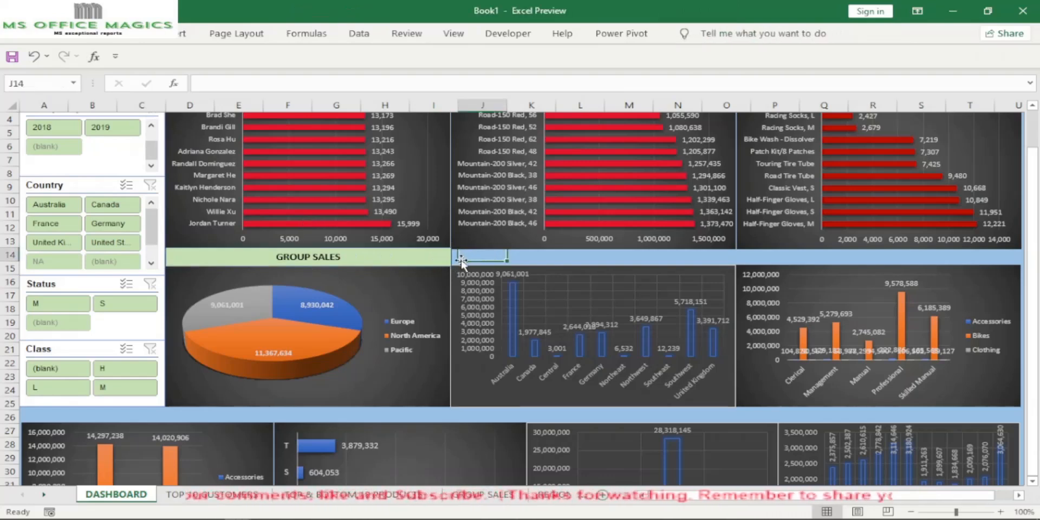
key("ctrl+v")
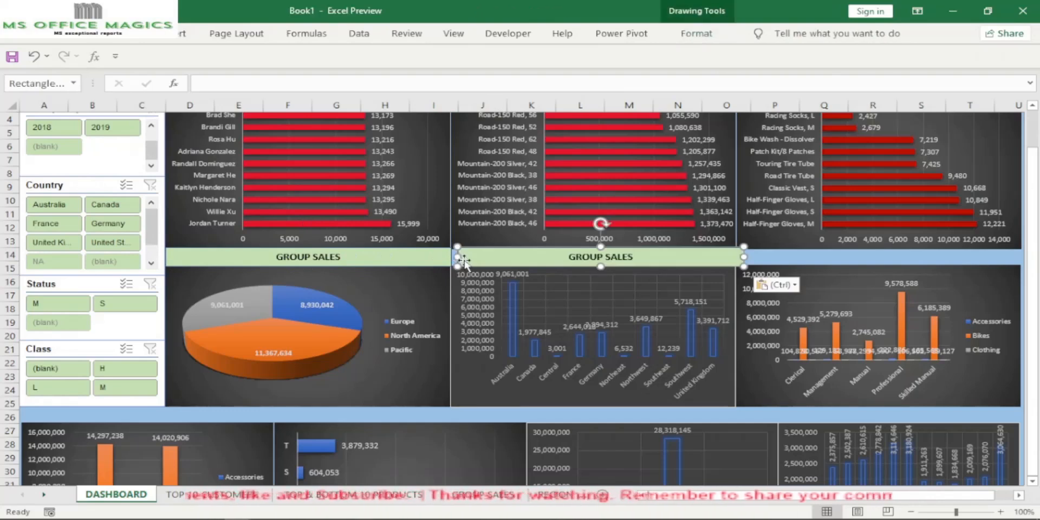
key("Left")
key("Left")
key("Left")
key("Left")
key("Left")
key("Left")
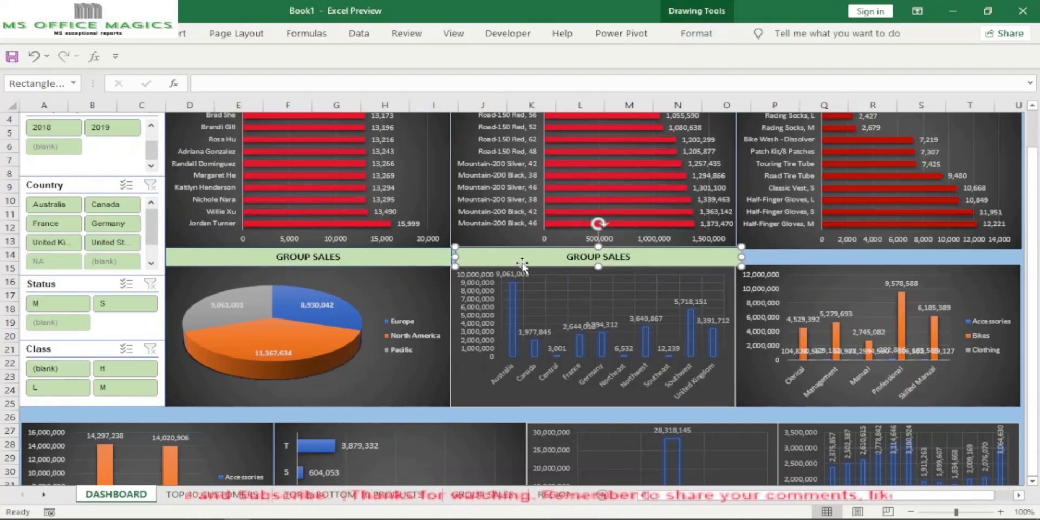
key("Left")
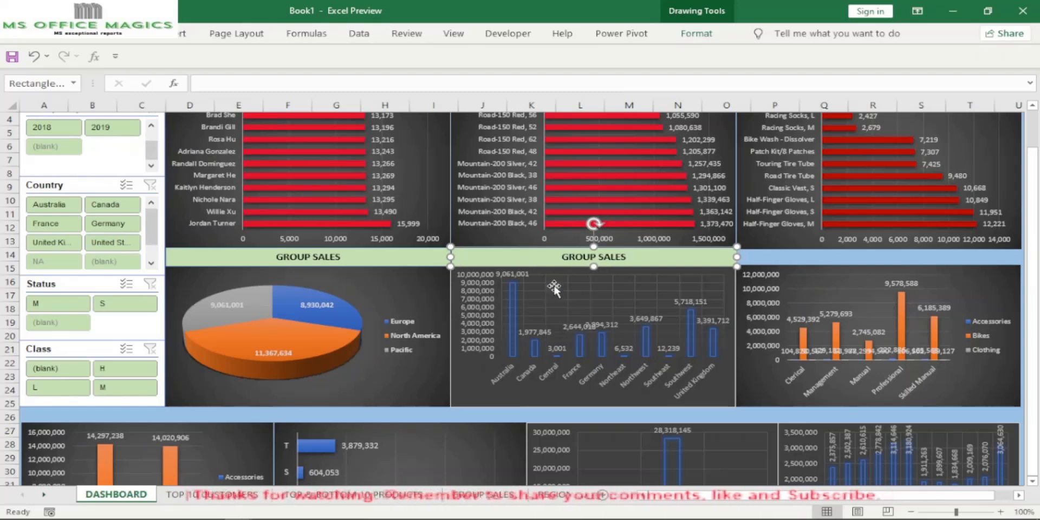
left_click(584, 257)
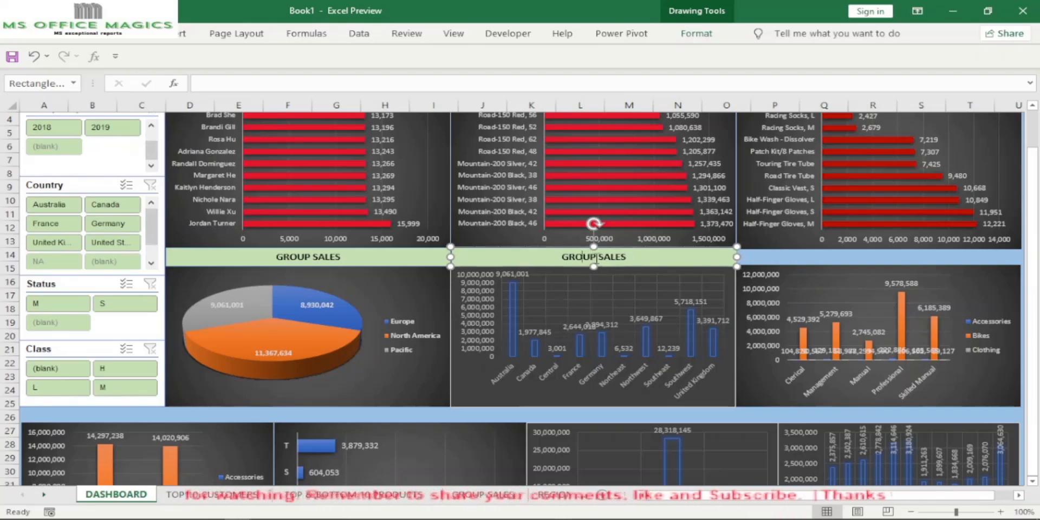
- Retitle the banner above the middle second-row chart REGION SALES
key("BackSpace")
key("BackSpace")
key("BackSpace")
key("BackSpace")
key("BackSpace")
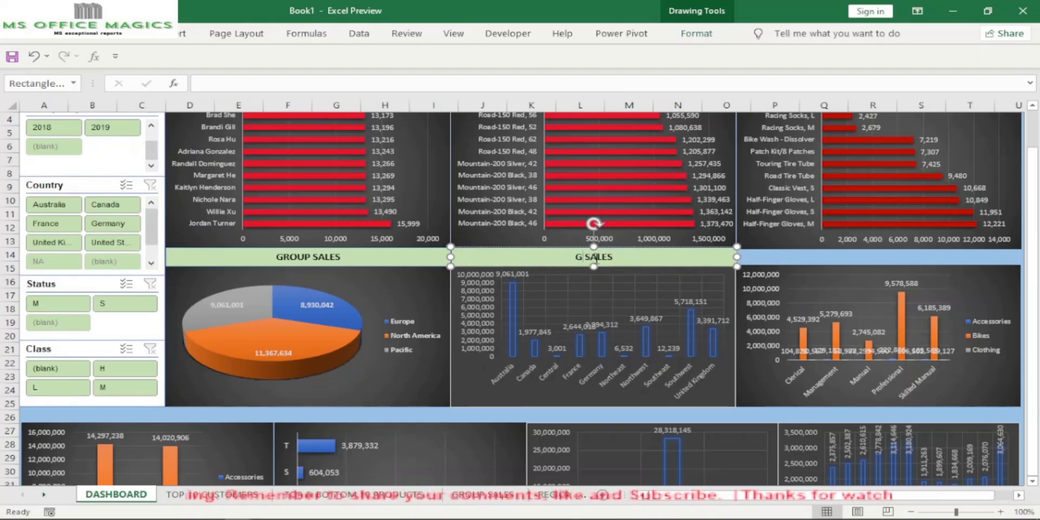
type("REGION")
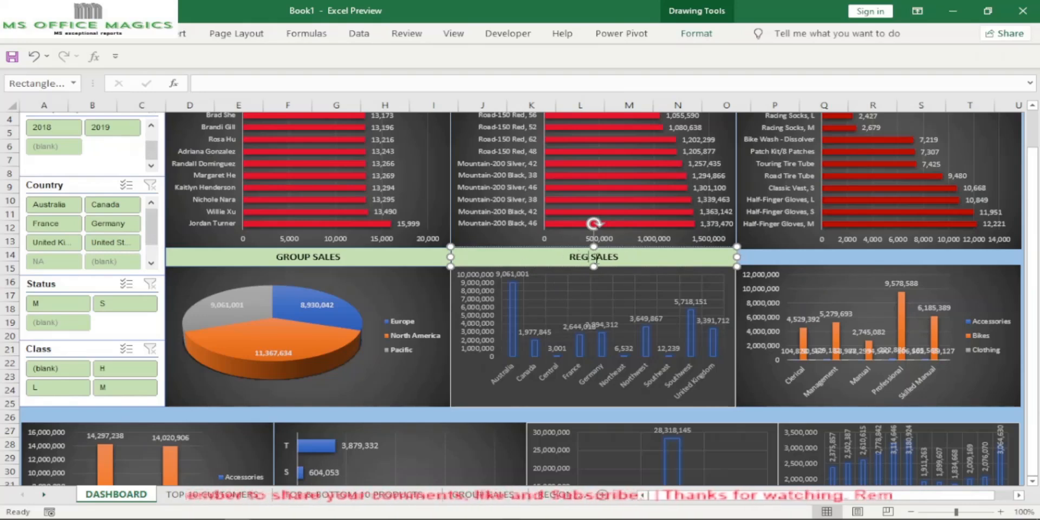
left_click(754, 260)
- Copy the REGION SALES banner, paste it at P14 and nudge it left until it sits squarely above the occupation chart
left_click(721, 259)
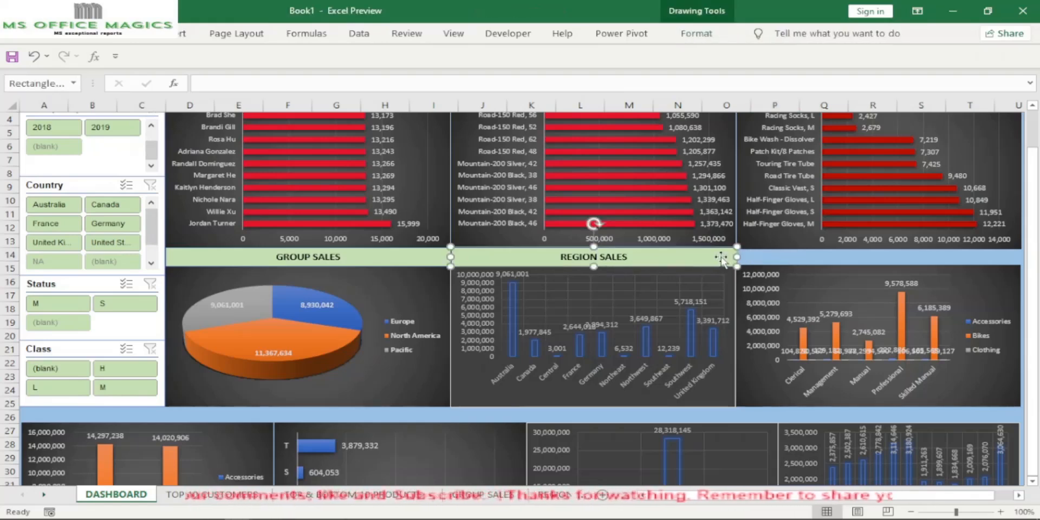
left_click(767, 257)
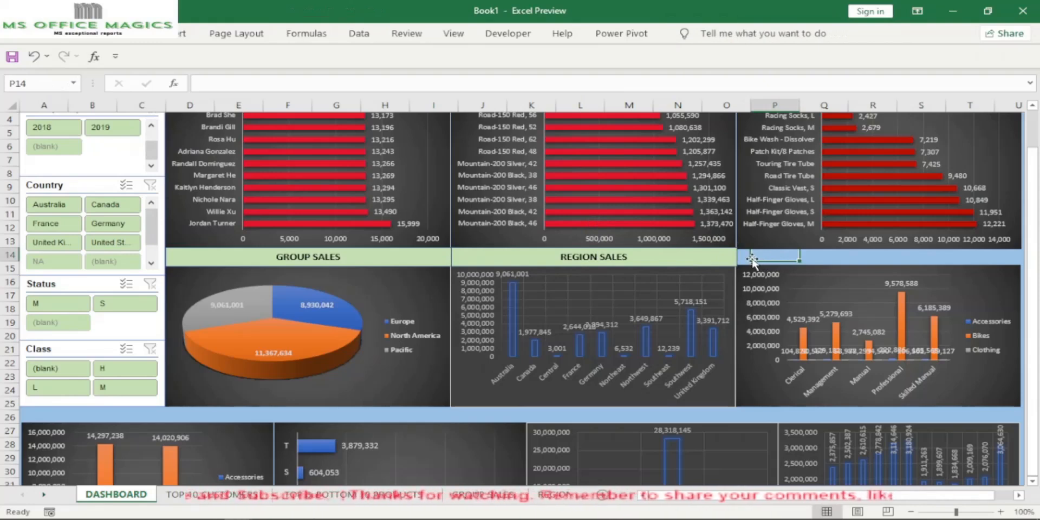
key("ctrl+v")
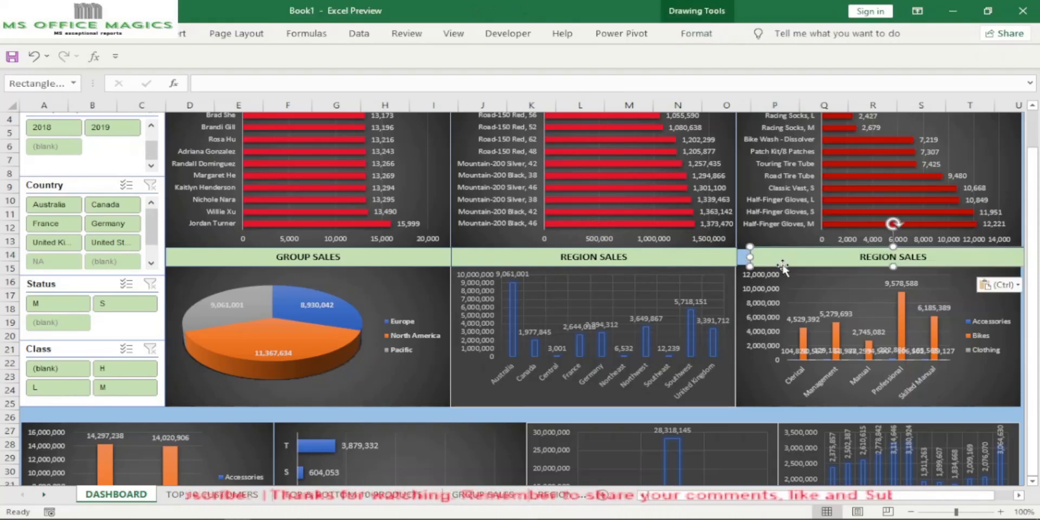
key("Left")
key("Left")
key("Left")
key("Left")
key("Left")
key("Left")
key("Left")
key("Left")
key("Left")
key("Left")
key("Left")
key("Left")
key("Left")
key("Left")
key("Left")
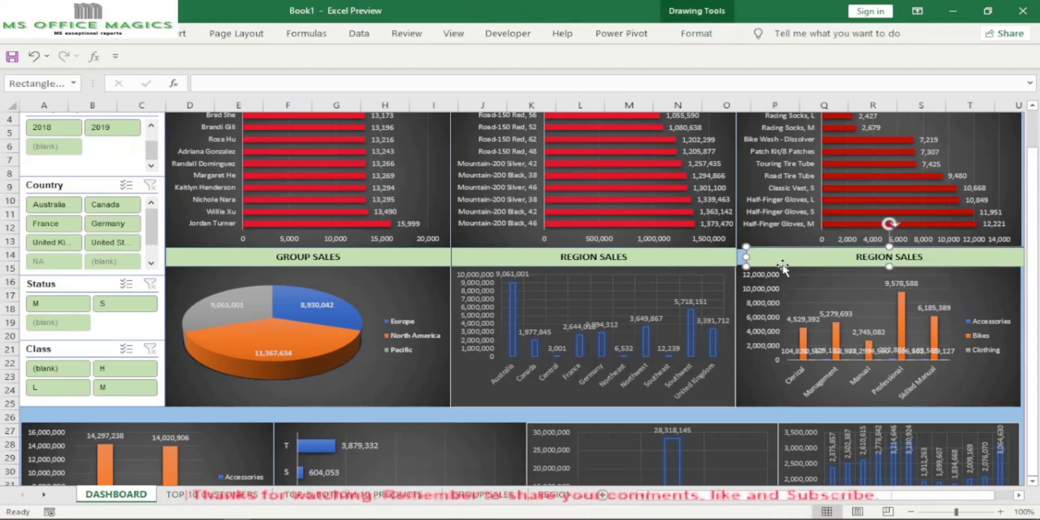
key("Left")
key("Left")
key("Left")
key("Left")
key("Left")
key("Left")
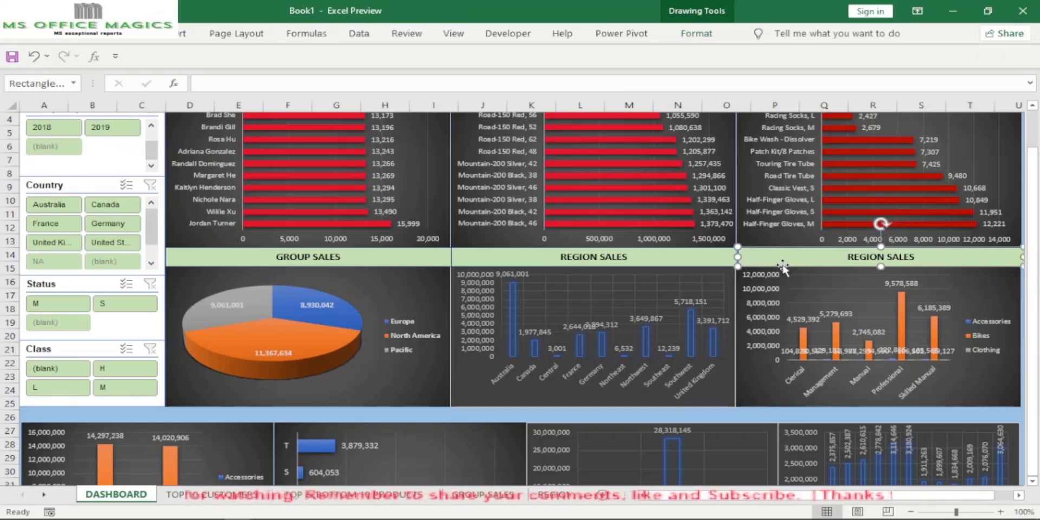
key("Left")
key("Left")
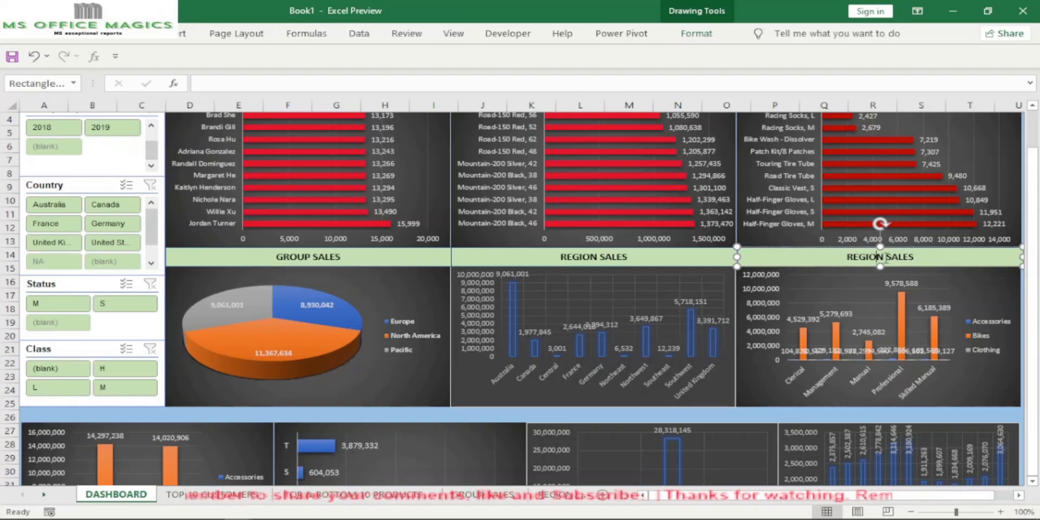
- Retitle the banner above the Clerical-to-Skilled Manual column chart OCCUPATION SALES
left_click(882, 257)
key("BackSpace")
key("BackSpace")
key("BackSpace")
key("BackSpace")
key("BackSpace")
key("BackSpace")
key("BackSpace")
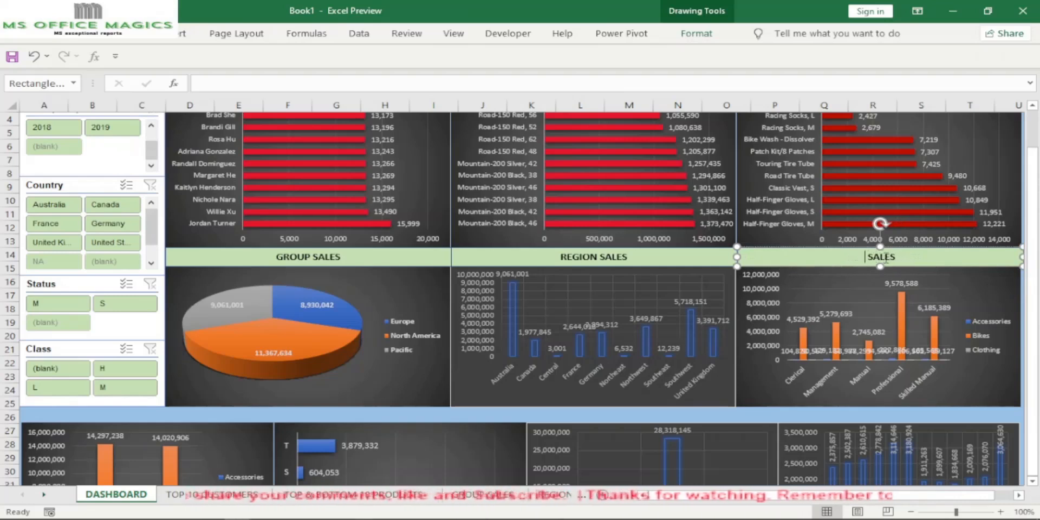
type("OCCUP")
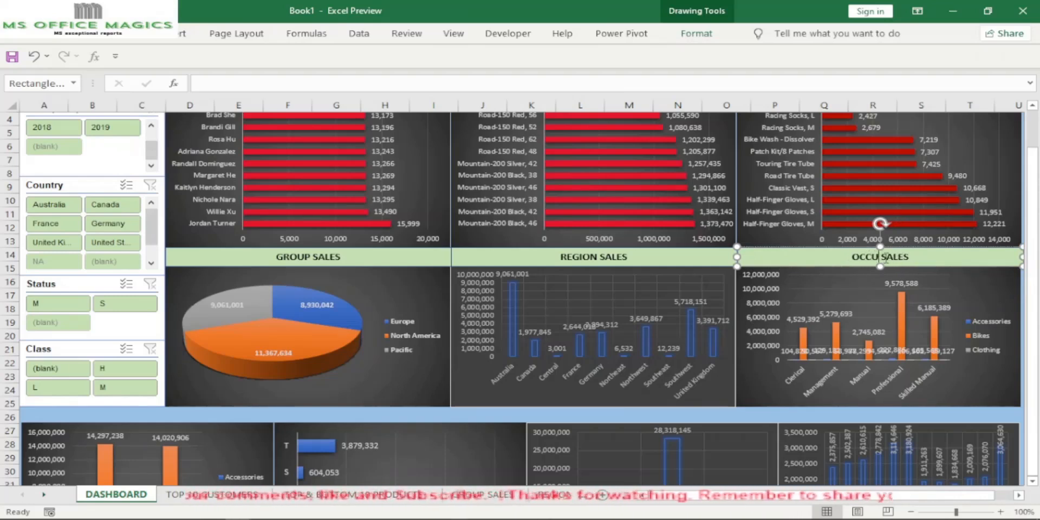
type("ATION")
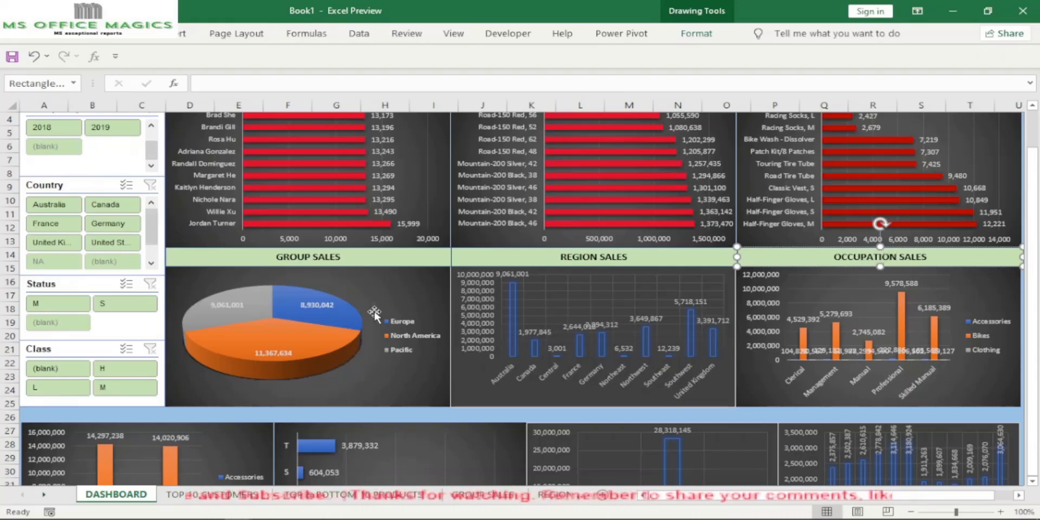
- Copy the REGION SALES banner, paste it at B26 and nudge it left and up to line up above the F/M column chart
scroll(380, 319, "down", 1)
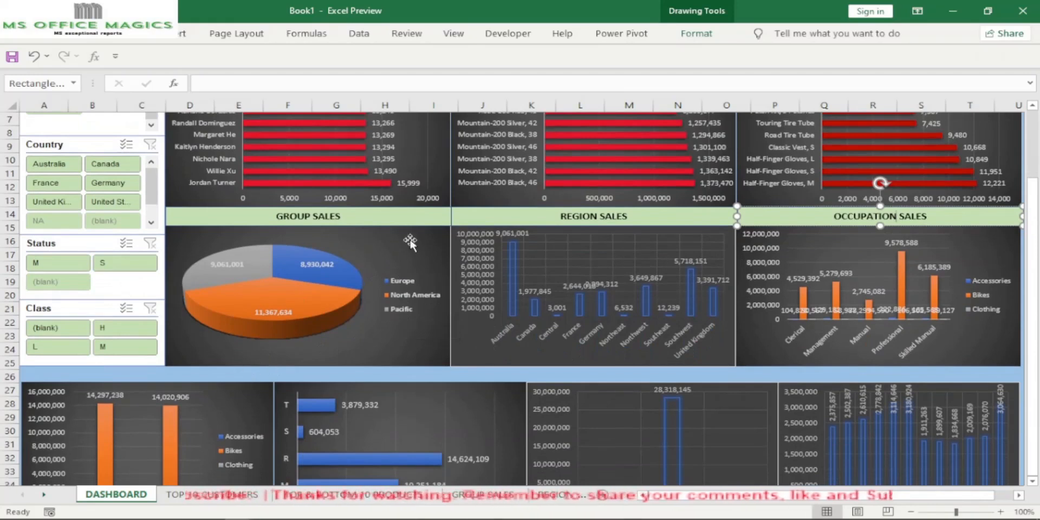
left_click(420, 219)
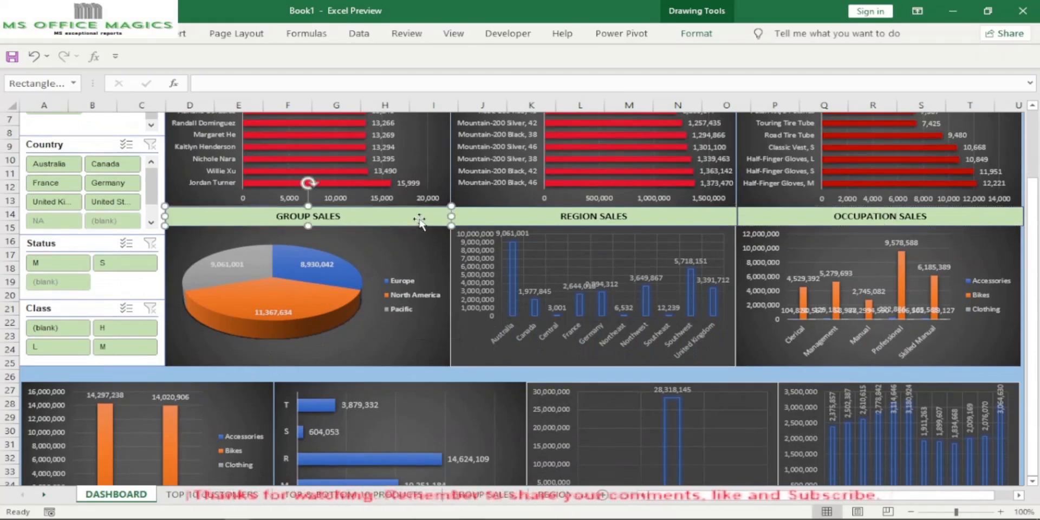
left_click(508, 226)
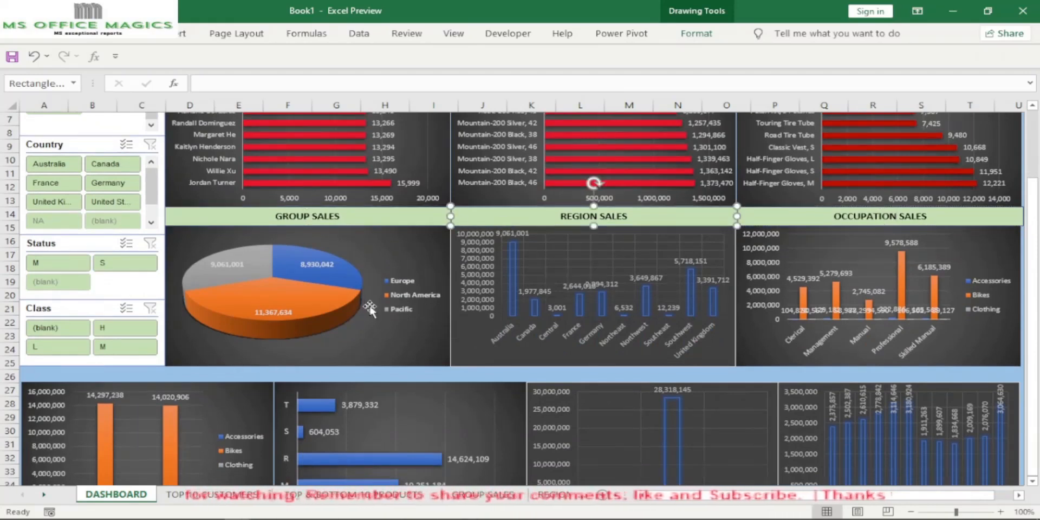
mouse_move(340, 311)
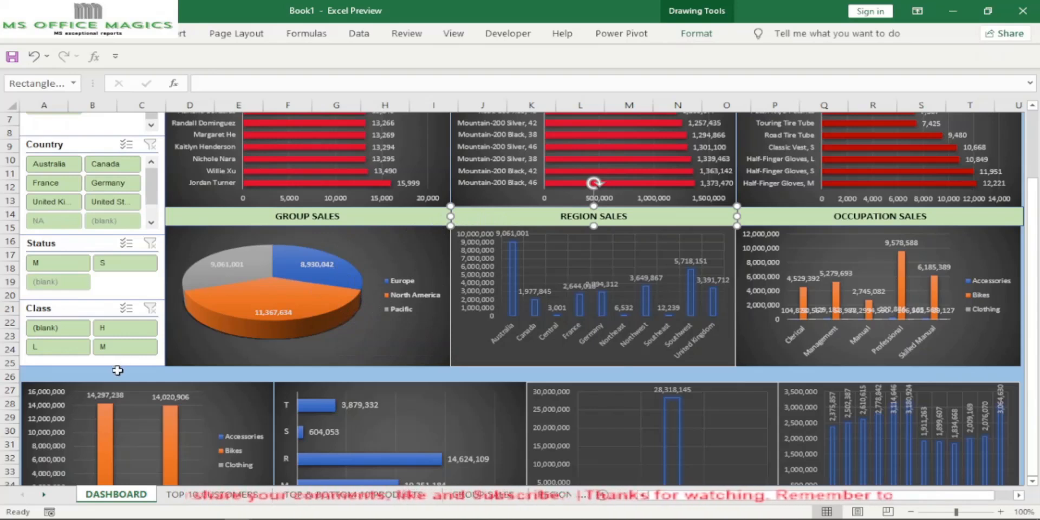
scroll(98, 372, "down", 3)
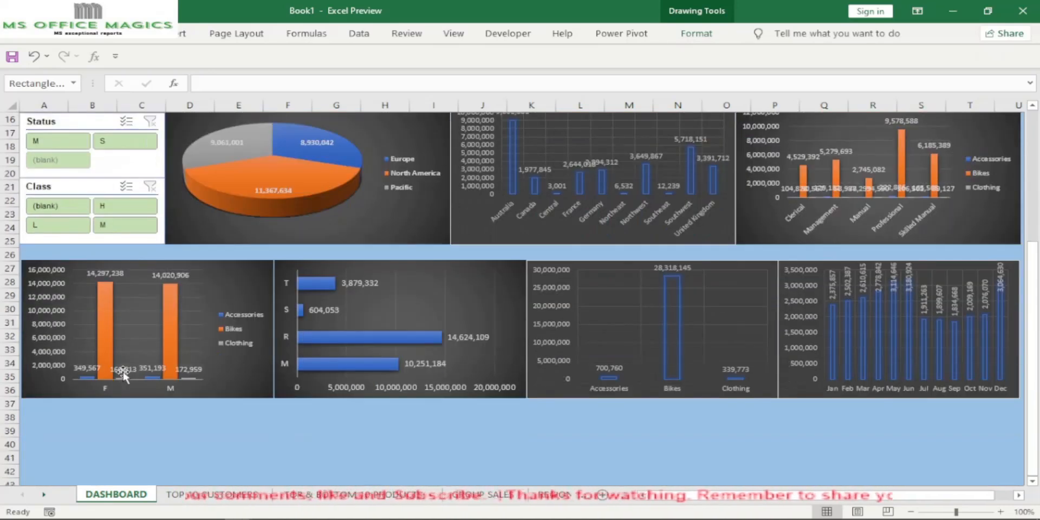
scroll(137, 368, "up", 1)
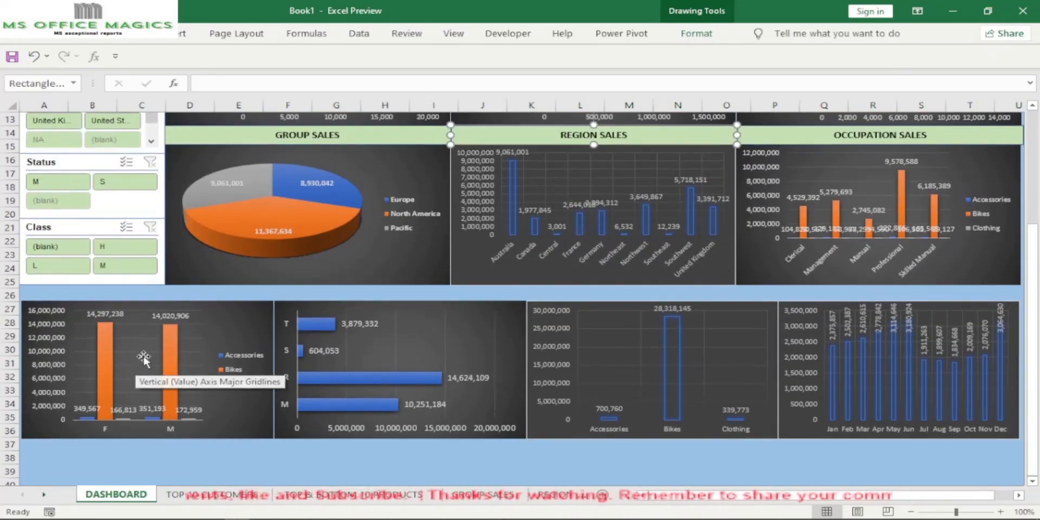
left_click(88, 293)
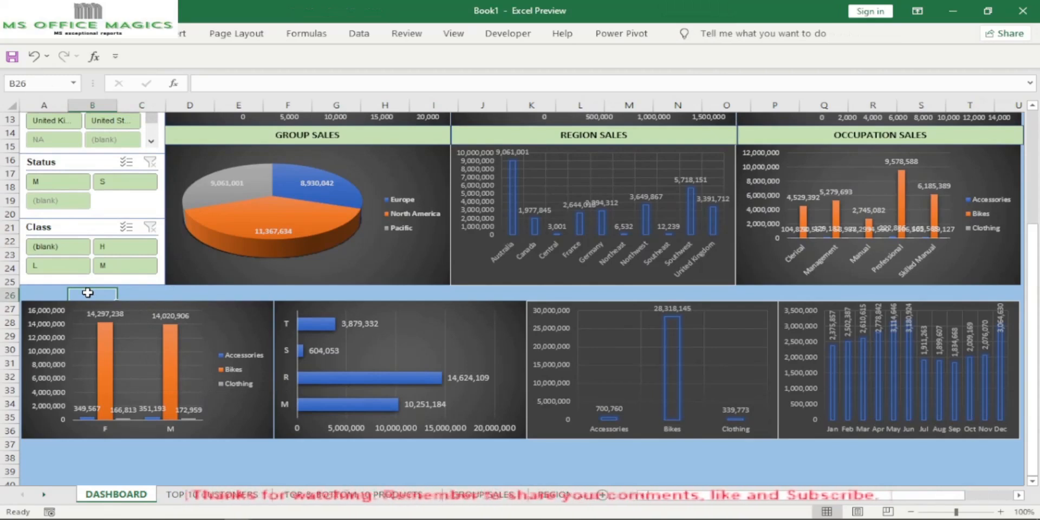
key("ctrl+v")
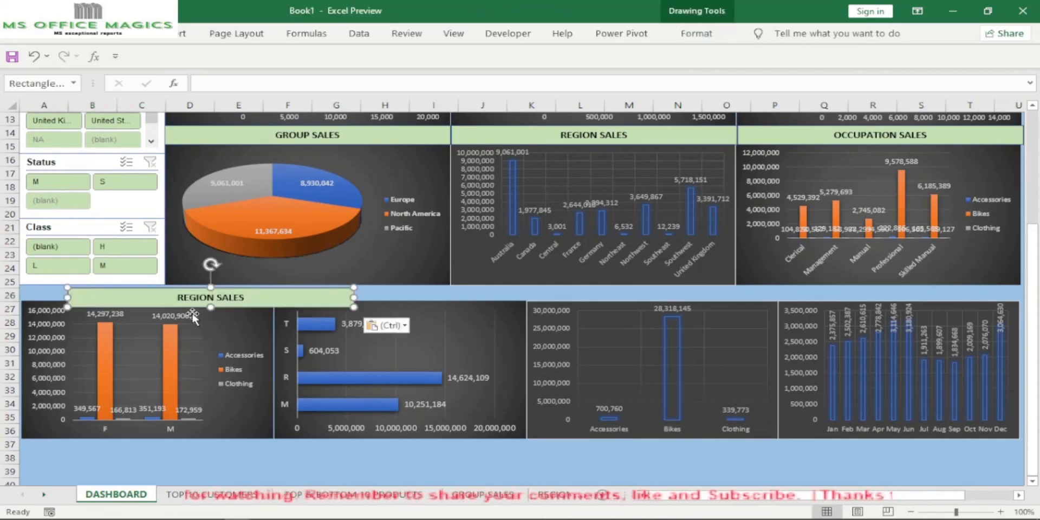
key("Left")
key("Left")
key("Left")
key("Left")
key("Left")
key("Left")
key("Left")
key("Left")
key("Left")
key("Left")
key("Left")
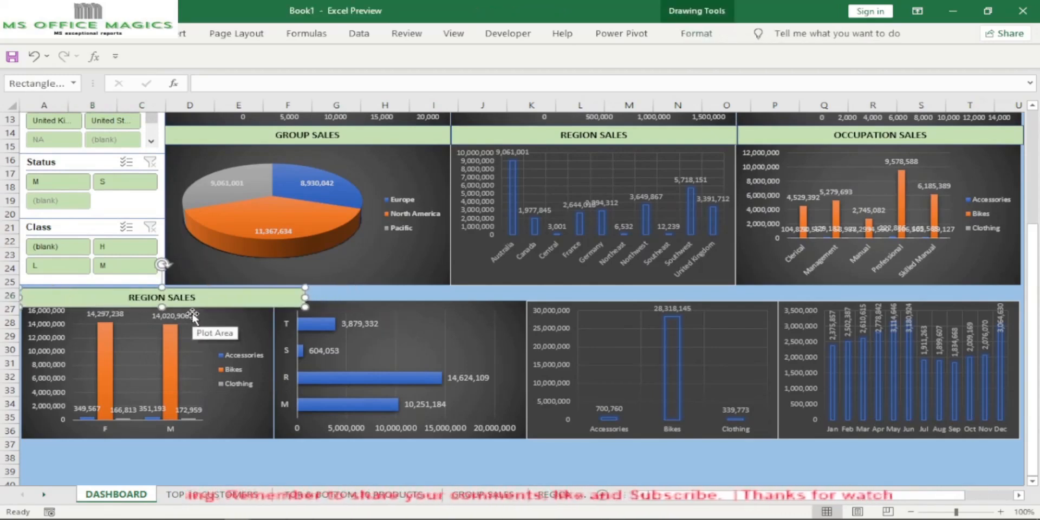
key("Up")
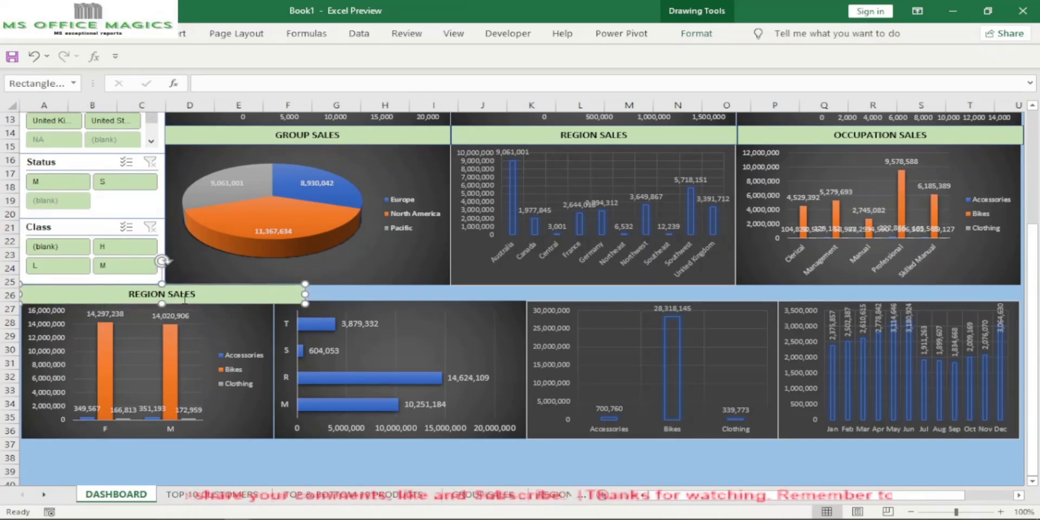
- Retitle the banner above the F/M chart GENDER SALES and narrow it to the chart's width
key("BackSpace")
key("BackSpace")
key("BackSpace")
key("BackSpace")
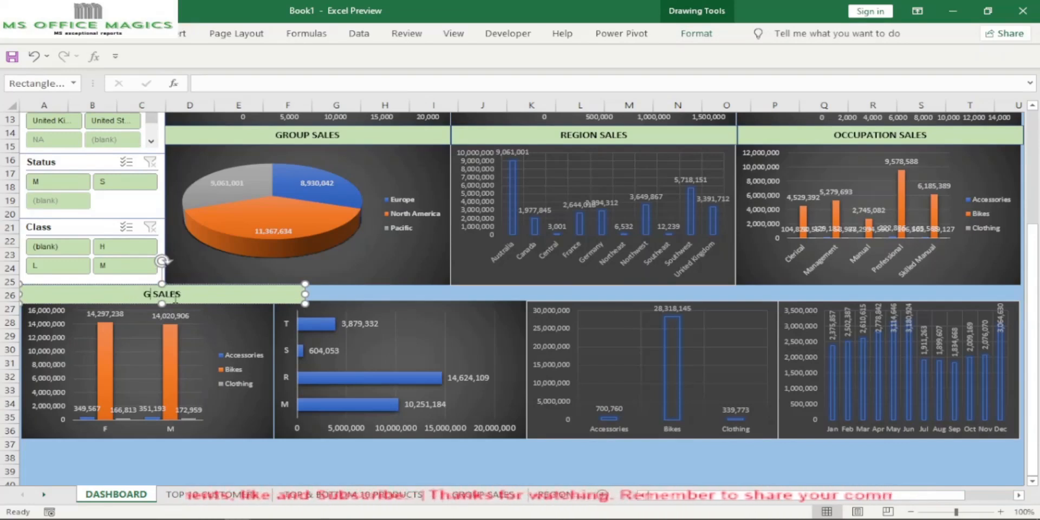
type("DER")
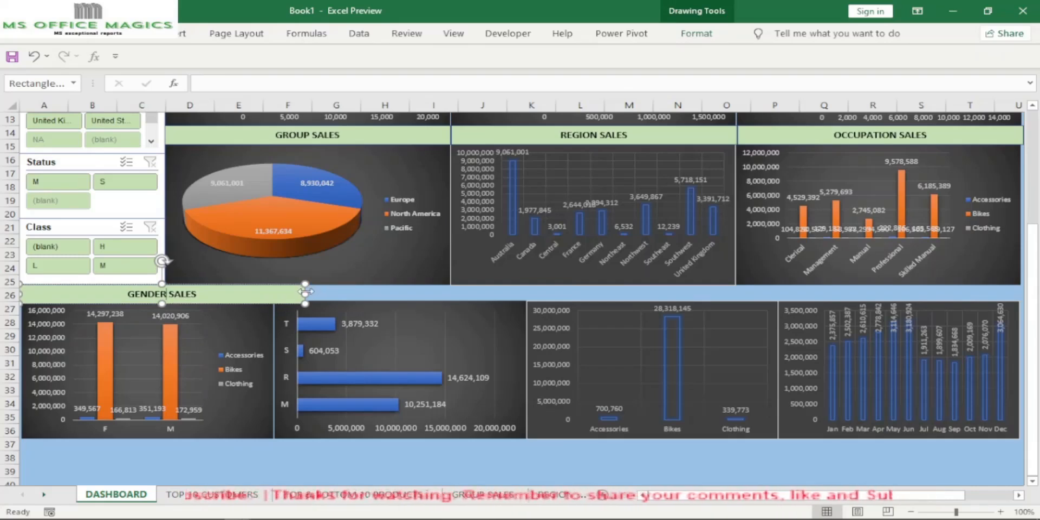
left_click_drag(305, 294, 275, 294)
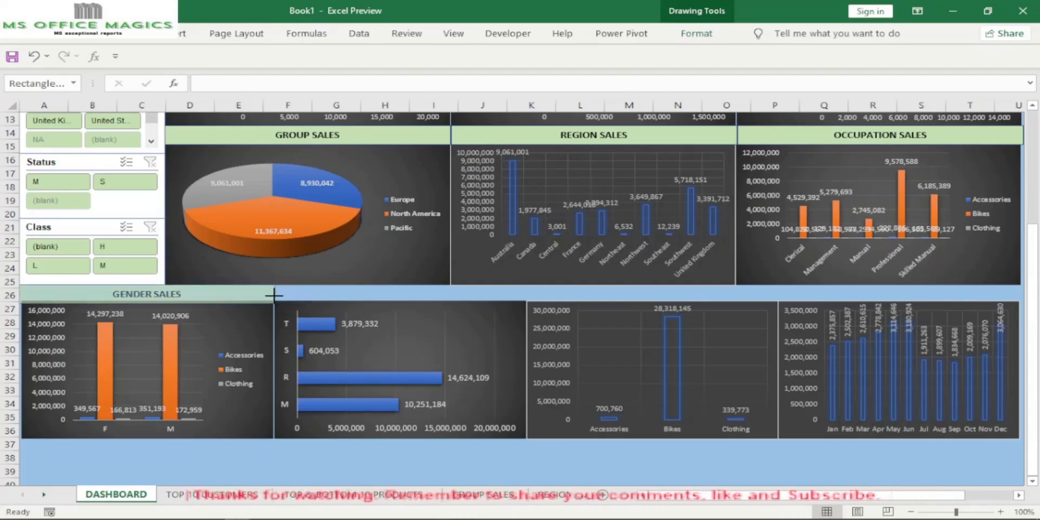
left_click(350, 301)
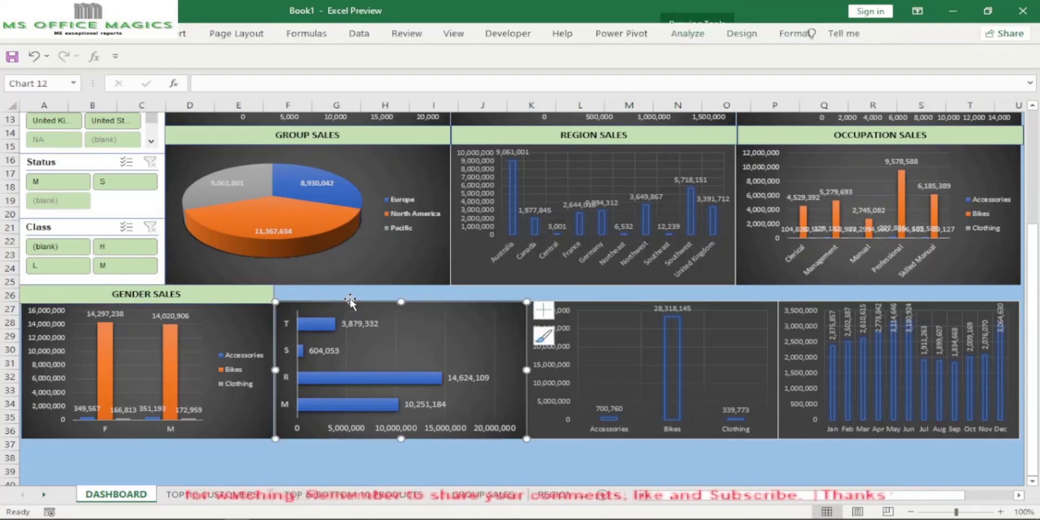
- Copy the GENDER SALES banner, paste it at F26, and move and trim it to fit above the horizontal blue bar chart
left_click(249, 295)
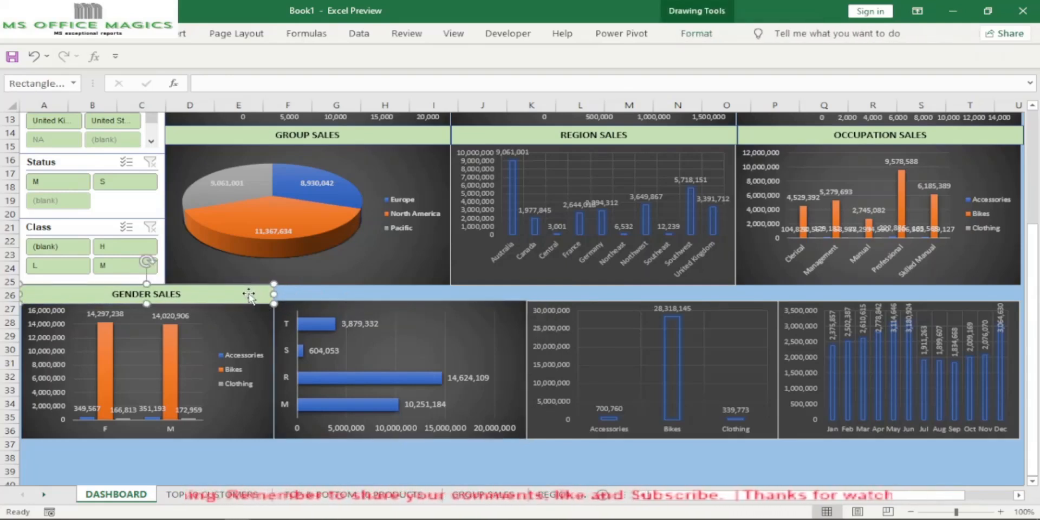
left_click(293, 295)
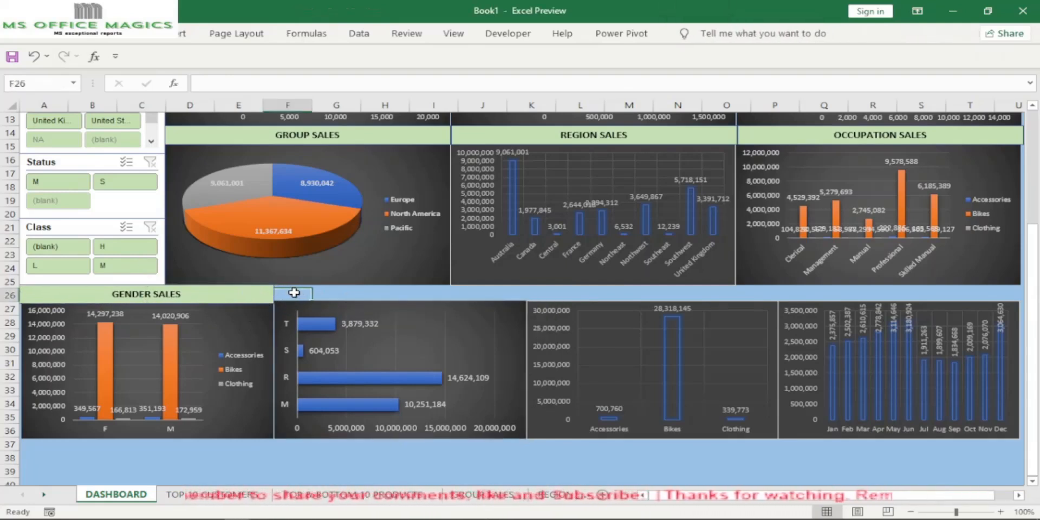
key("ctrl+v")
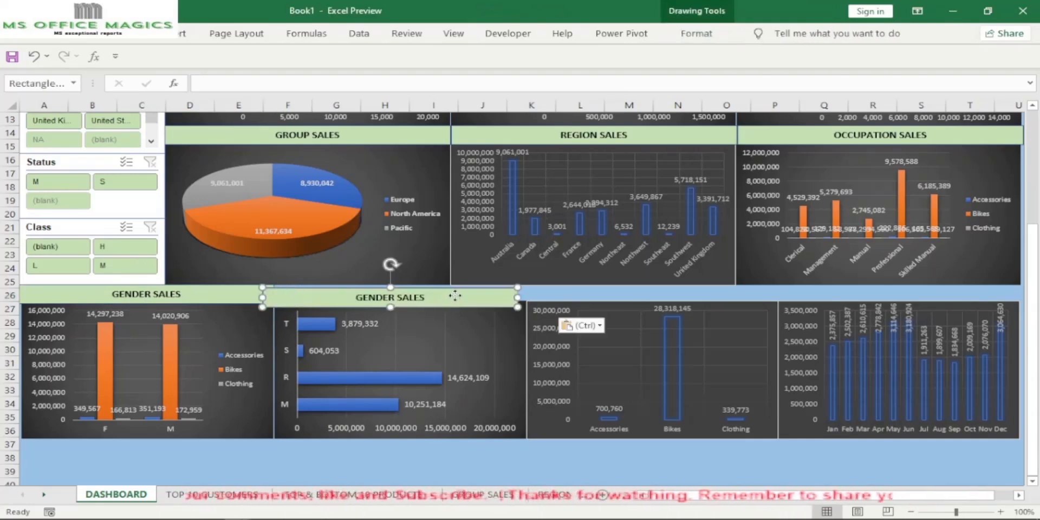
left_click_drag(455, 295, 461, 293)
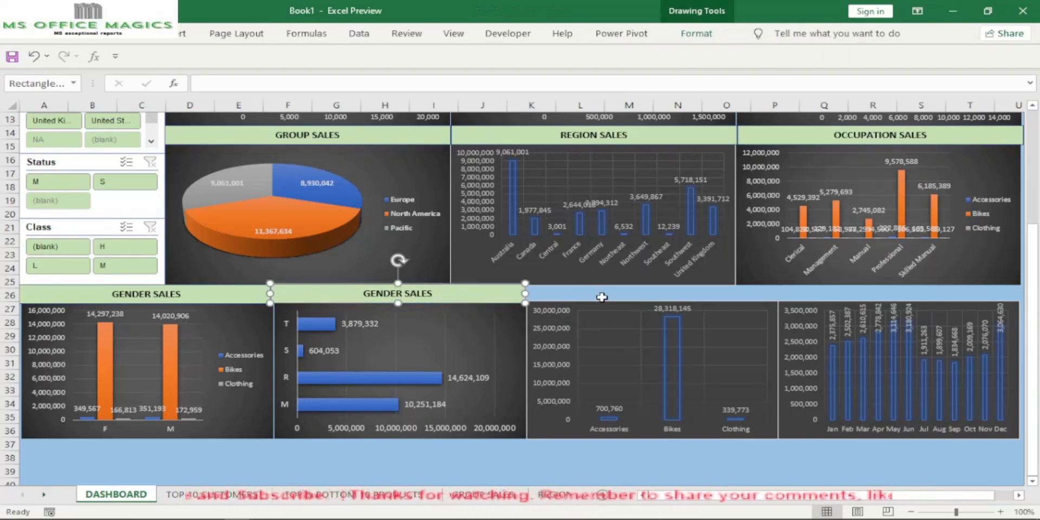
key("Right")
key("Right")
key("Right")
key("Right")
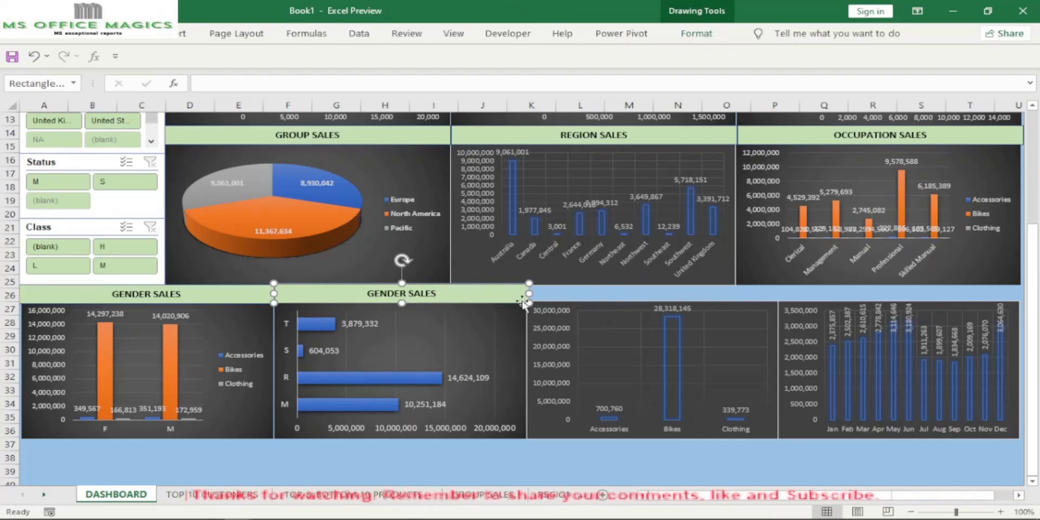
left_click_drag(529, 293, 527, 293)
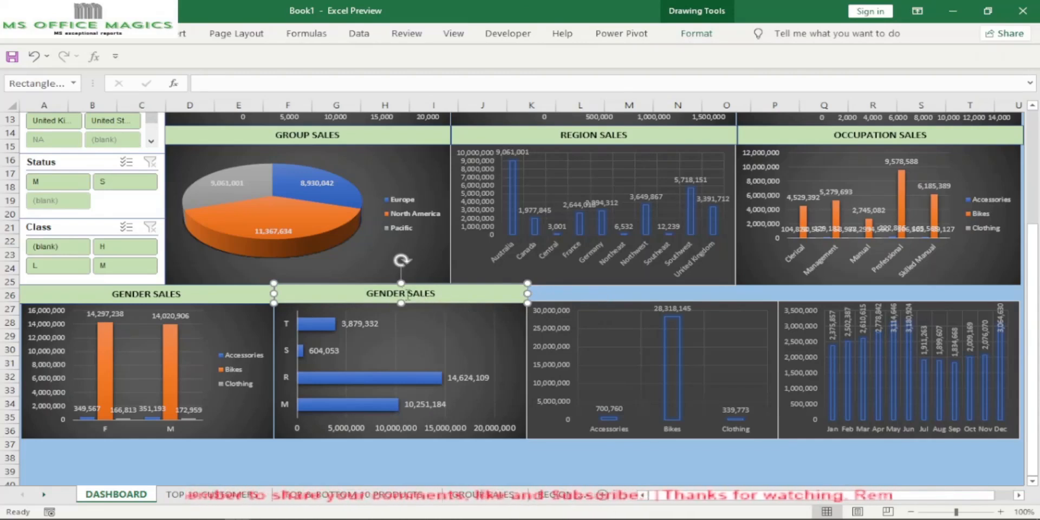
- Retitle the banner above the horizontal blue bar chart PRODUCT LINE SALES and select the whole banner
key("BackSpace")
key("BackSpace")
key("BackSpace")
key("BackSpace")
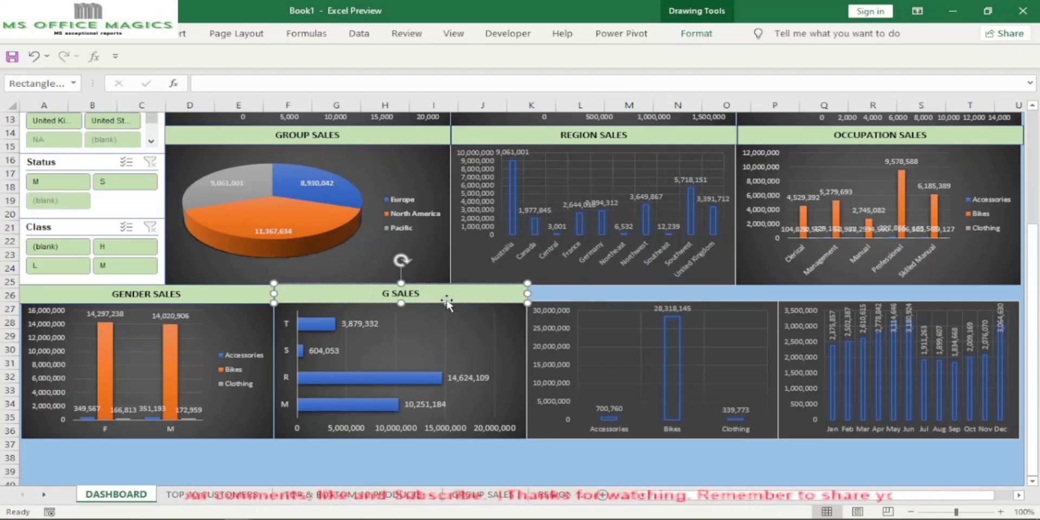
type("PRODUCT")
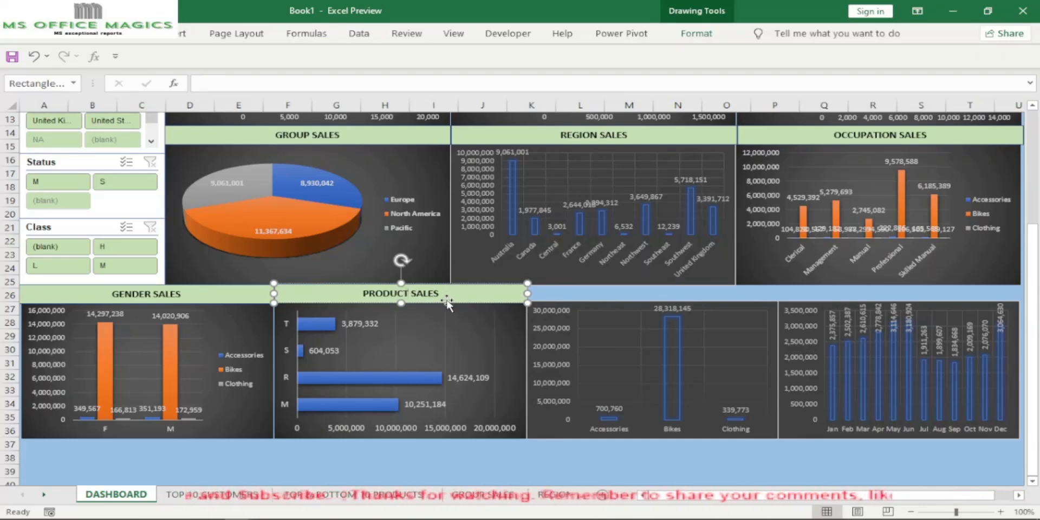
type(" LINE")
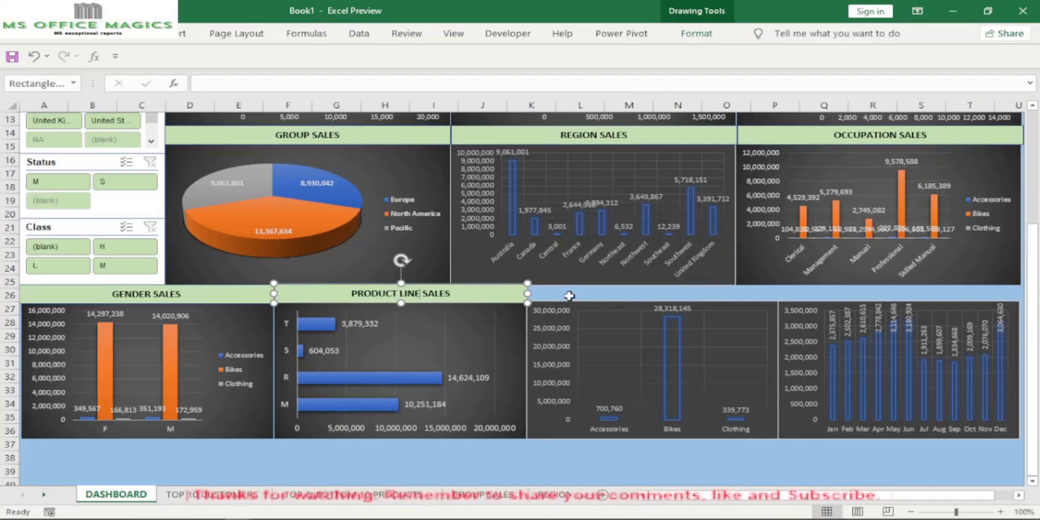
left_click(534, 307)
left_click(510, 298)
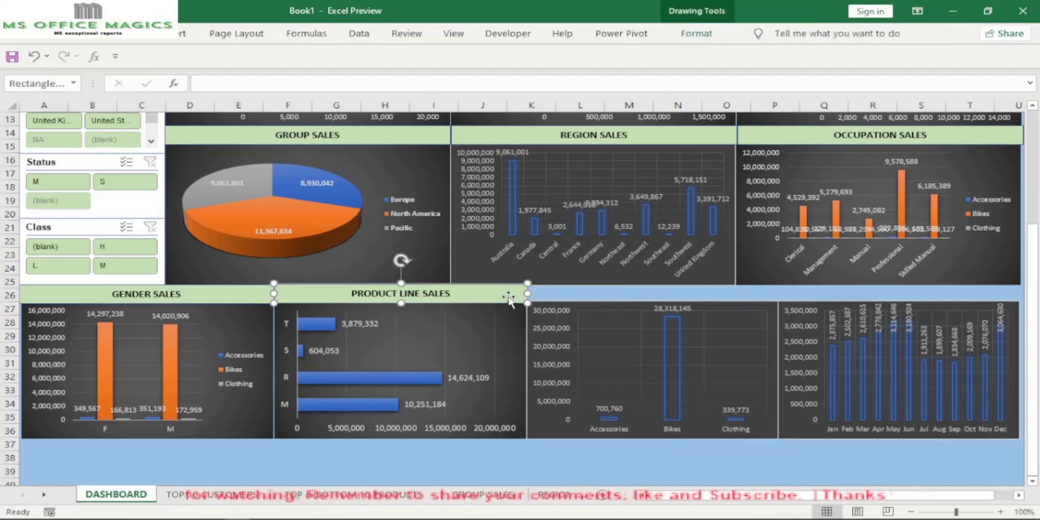
- Paste a copy of the PRODUCT LINE SALES banner at K26 and nudge it up and right to fit above the Accessories/Bikes/Clothing chart
left_click(549, 295)
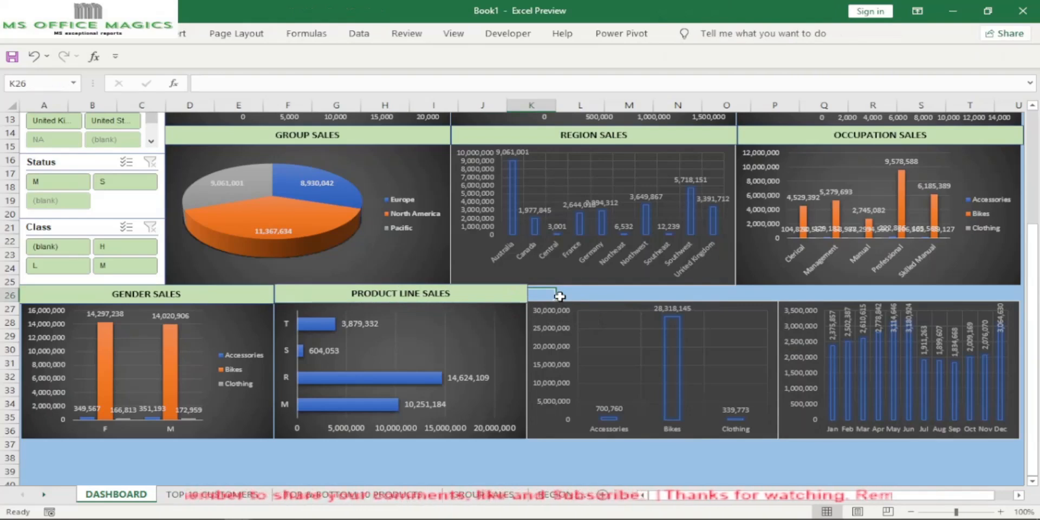
key("ctrl+v")
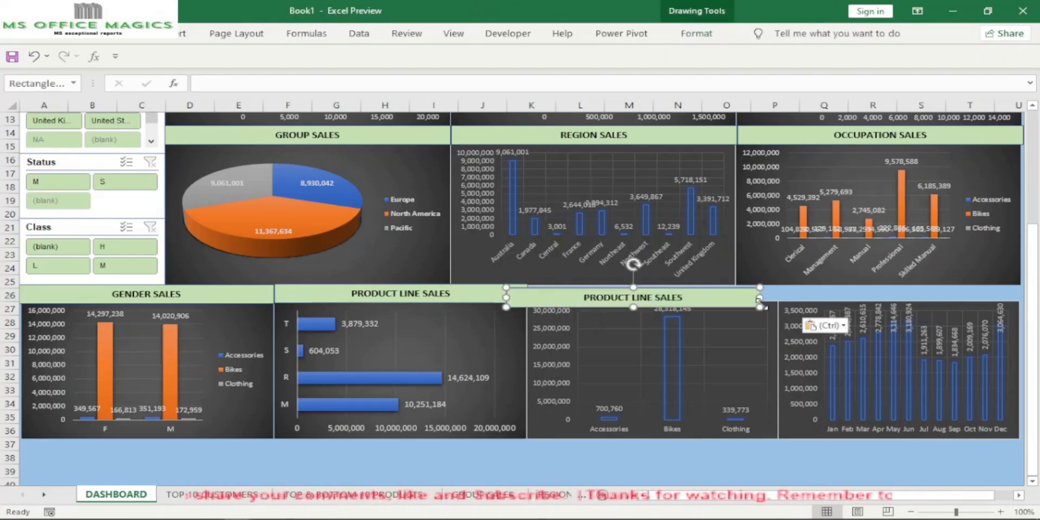
key("Up")
key("Up")
key("Up")
key("Up")
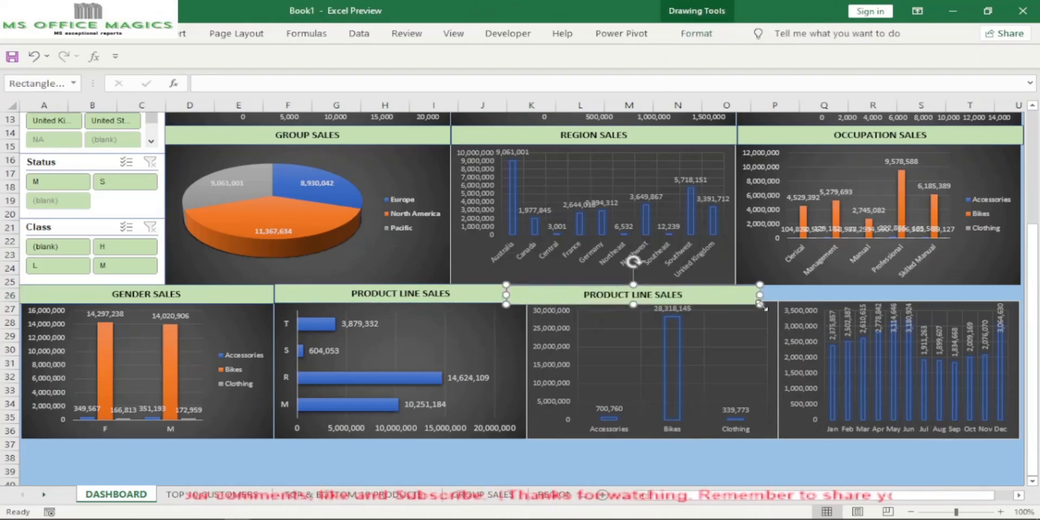
key("Right")
key("Right")
key("Right")
key("Right")
key("Right")
key("Right")
key("Right")
key("Right")
key("Right")
key("Right")
key("Right")
key("Right")
key("Right")
key("Right")
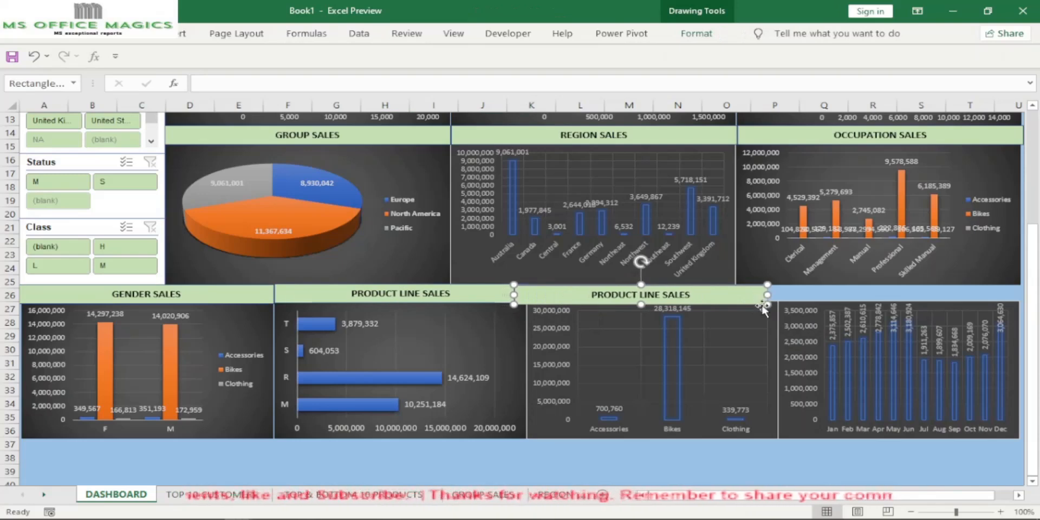
key("Right")
key("Right")
key("Right")
key("Right")
key("Right")
key("Right")
key("Right")
key("Right")
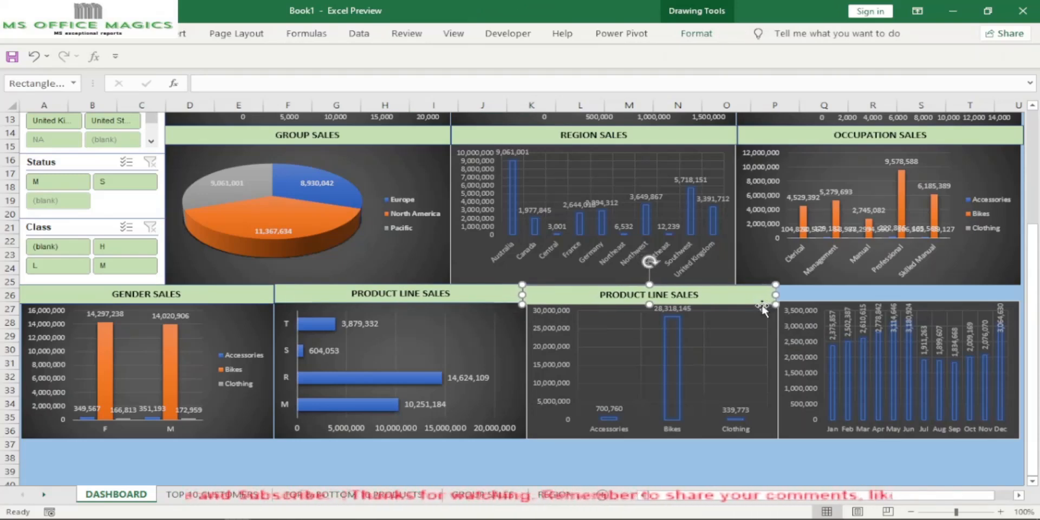
key("Right")
key("Right")
key("Right")
key("Right")
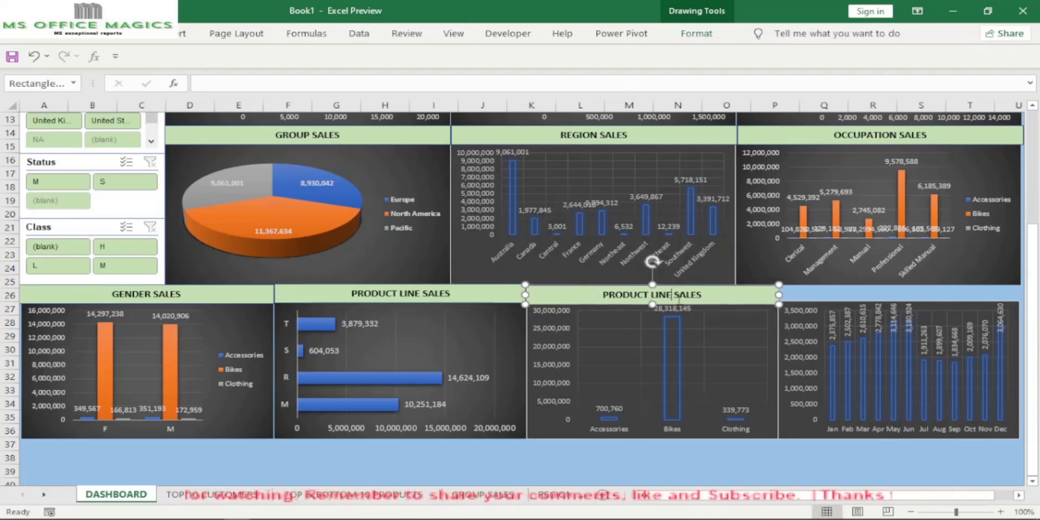
- Retitle the banner above the Accessories/Bikes/Clothing chart CATEGORY SALES
key("BackSpace")
key("BackSpace")
key("BackSpace")
key("BackSpace")
key("BackSpace")
key("BackSpace")
key("BackSpace")
key("BackSpace")
key("BackSpace")
key("BackSpace")
key("BackSpace")
key("BackSpace")
key("BackSpace")
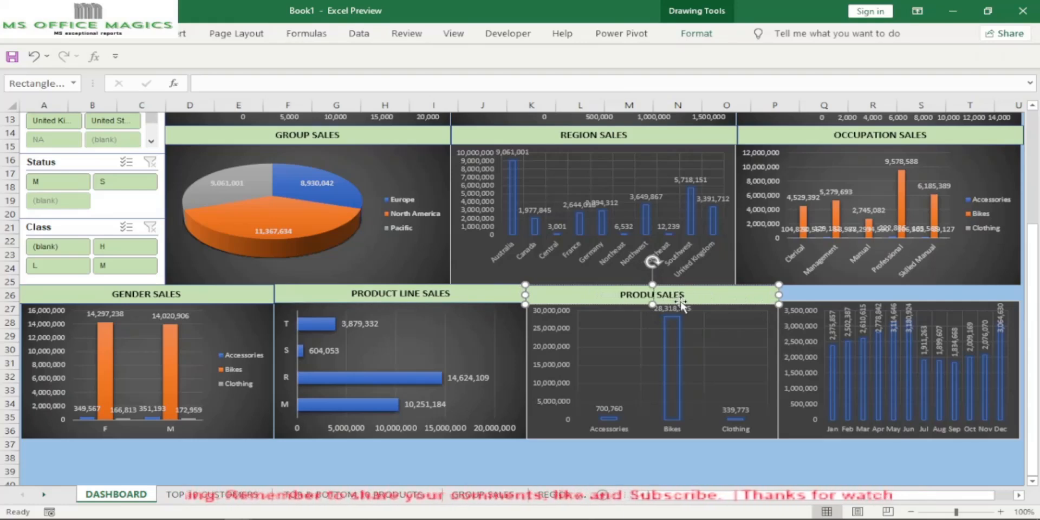
type("CATEGORY")
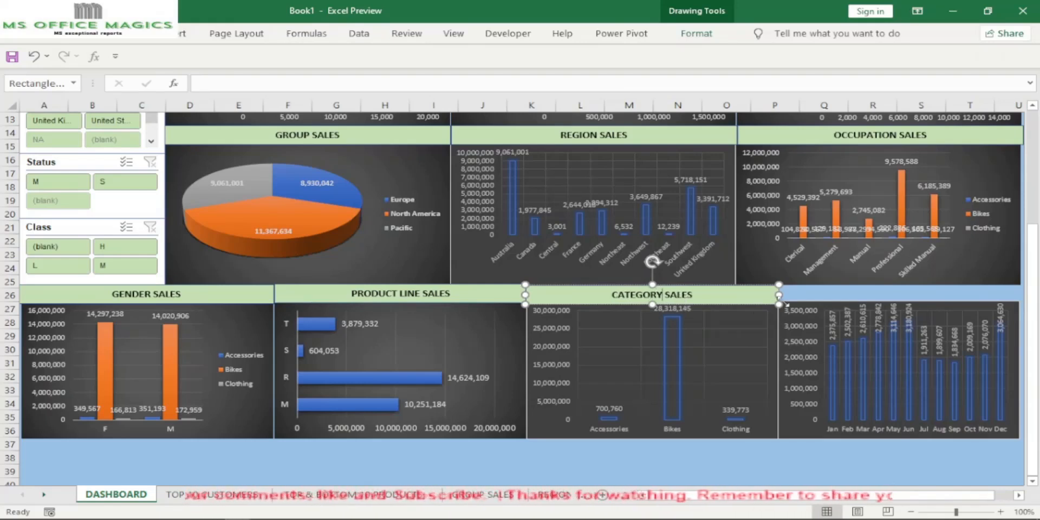
- Copy the CATEGORY SALES banner, paste it at Q26 and nudge it up and left to sit above the Jan–Dec column chart
left_click(818, 292)
left_click(749, 297)
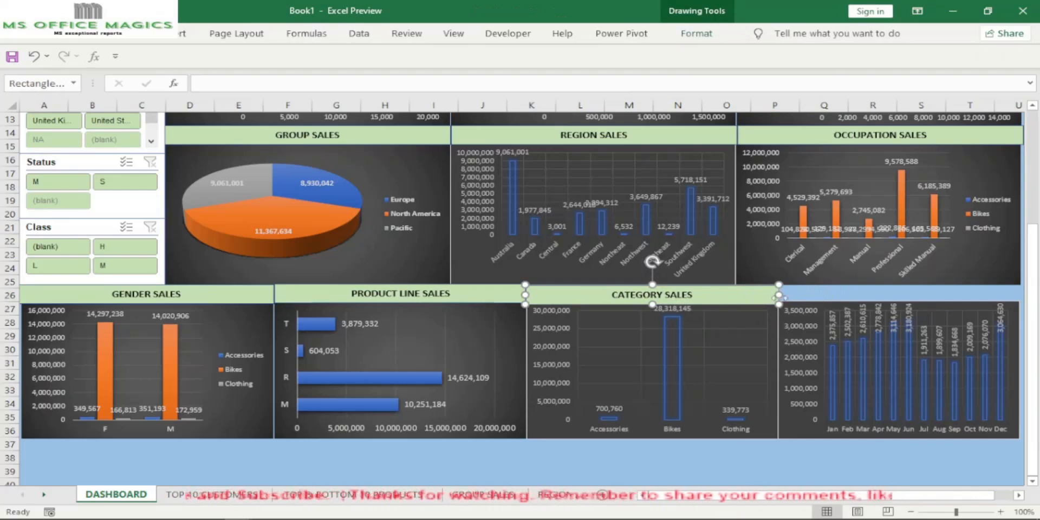
left_click(807, 293)
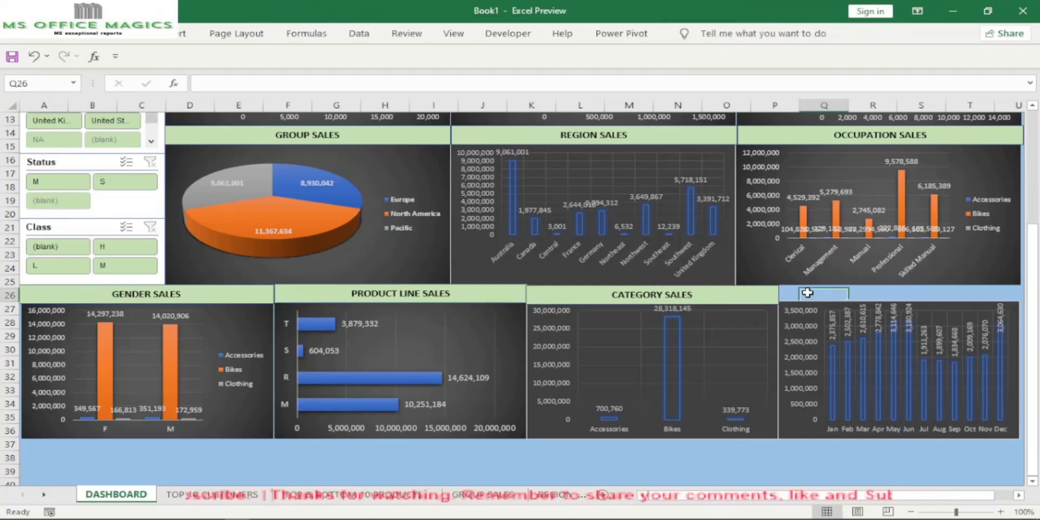
key("ctrl+v")
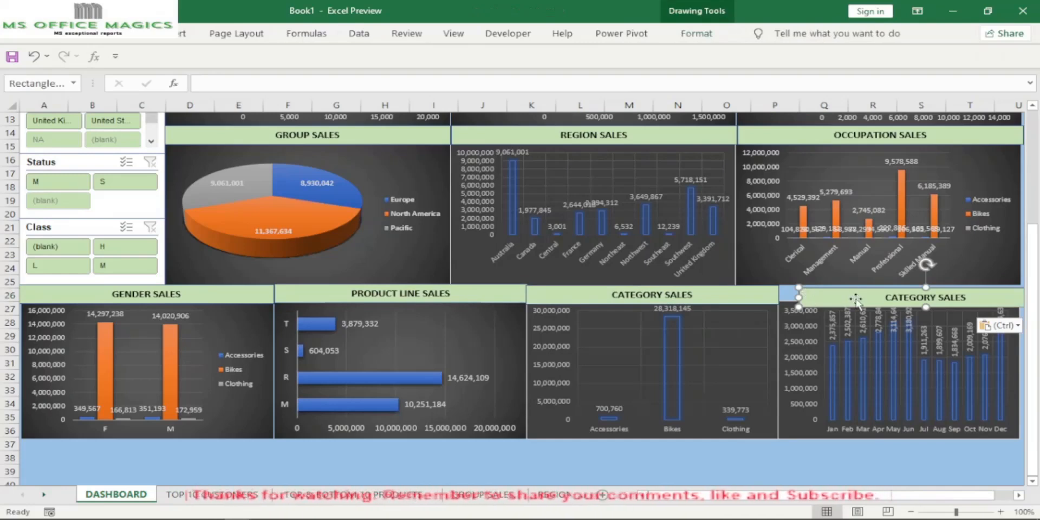
key("Up")
key("Up")
key("Up")
key("Left")
key("Left")
key("Left")
key("Left")
key("Left")
key("Left")
key("Left")
key("Left")
key("Left")
key("Left")
key("Left")
key("Left")
key("Left")
key("Left")
key("Up")
key("Up")
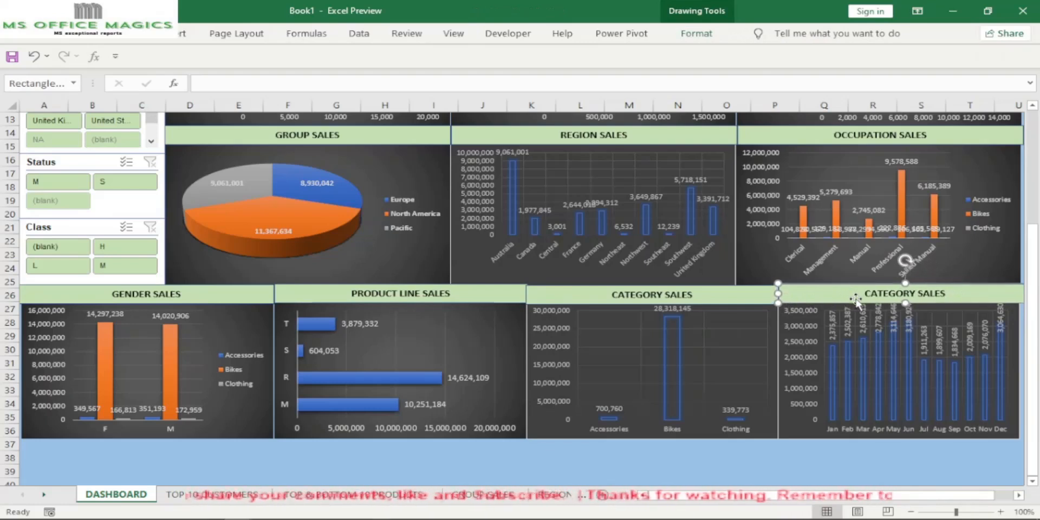
- Lower the banner above the Jan–Dec chart slightly to line it up with the CATEGORY SALES banner beside it
left_click(997, 458)
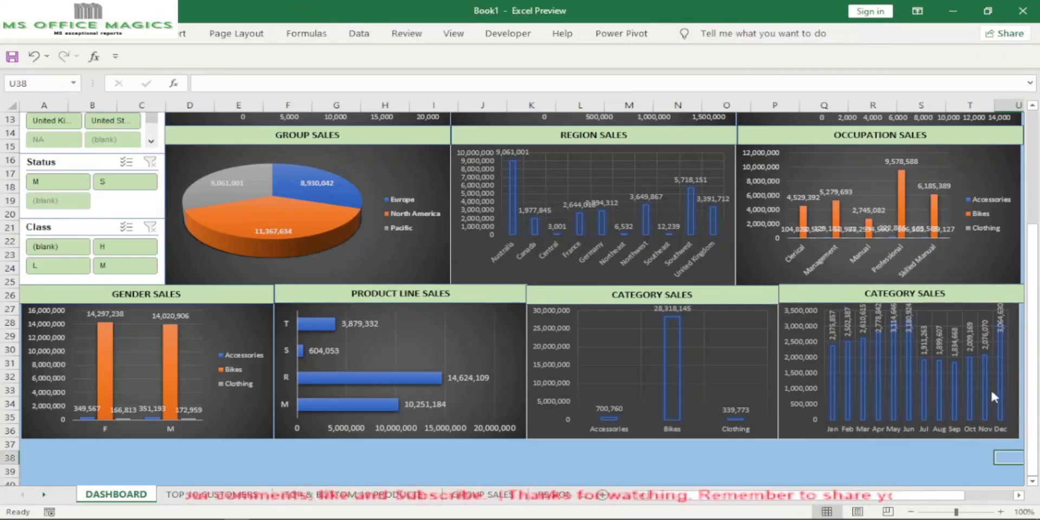
left_click(967, 297)
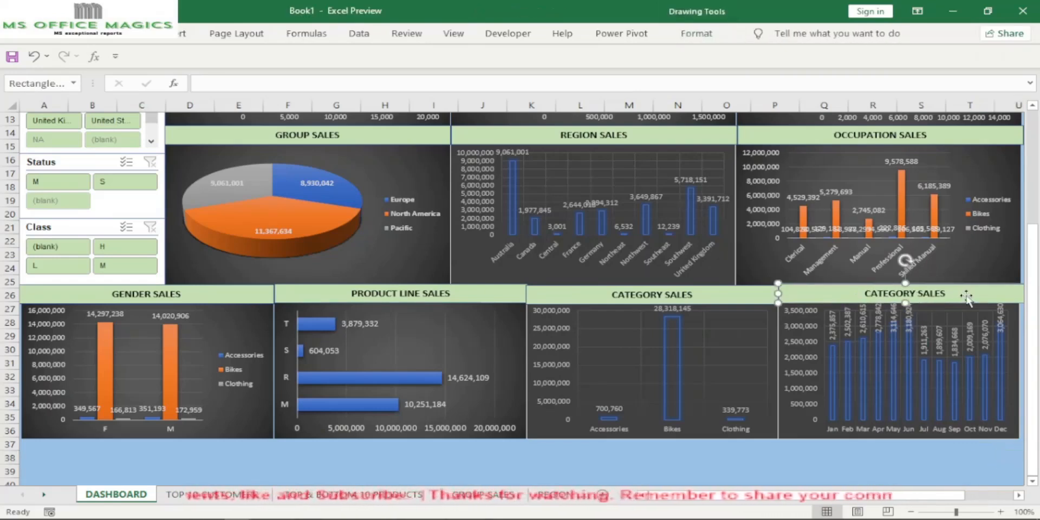
key("Down")
key("Down")
left_click(967, 445)
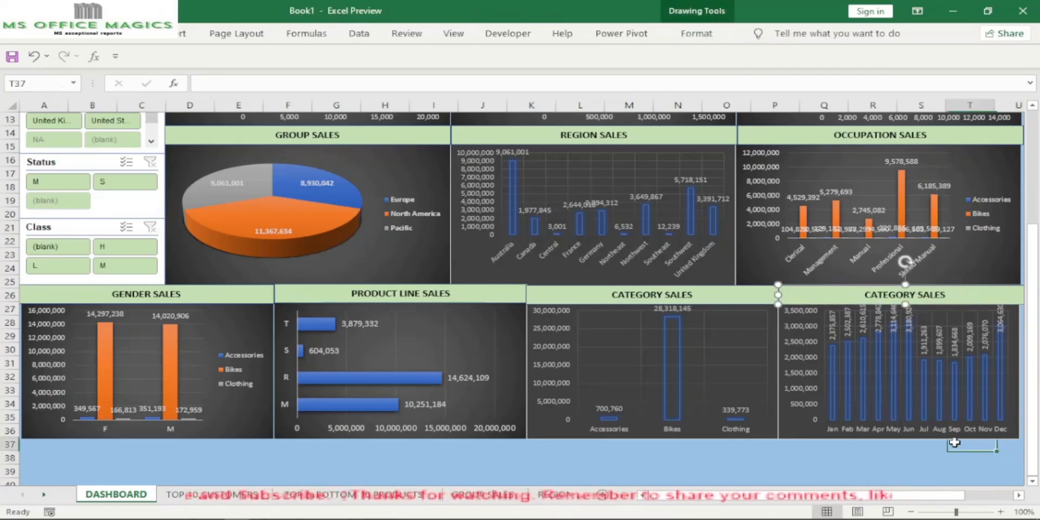
- Retitle the banner above the Jan–Dec column chart MONTHLY SALES
left_click(917, 294)
key("BackSpace")
key("BackSpace")
key("BackSpace")
key("BackSpace")
key("BackSpace")
key("BackSpace")
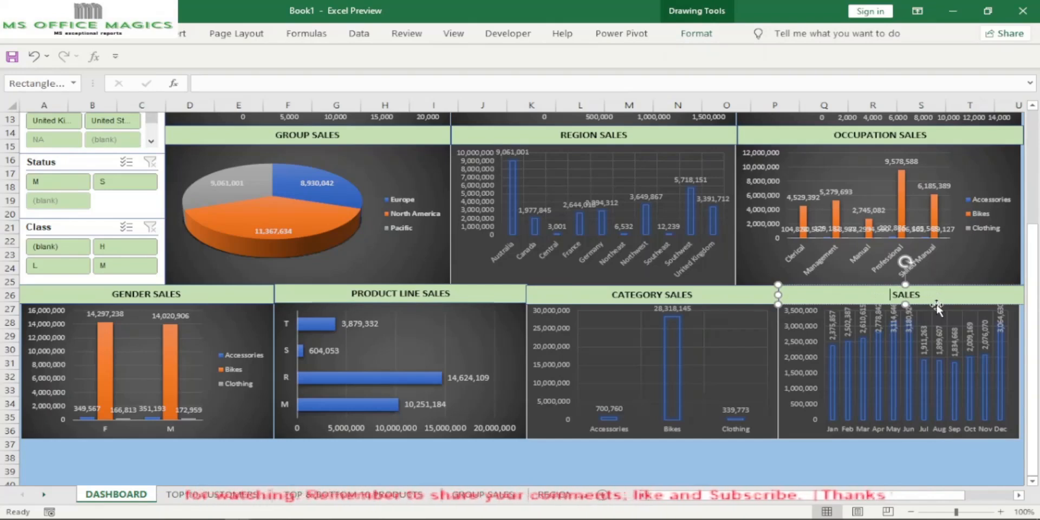
type("MONTHLY")
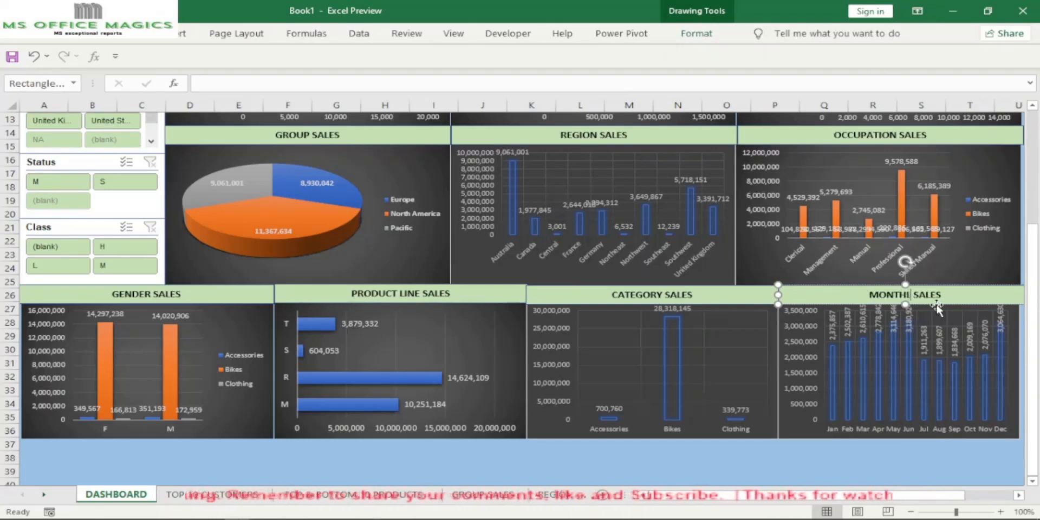
left_click(677, 470)
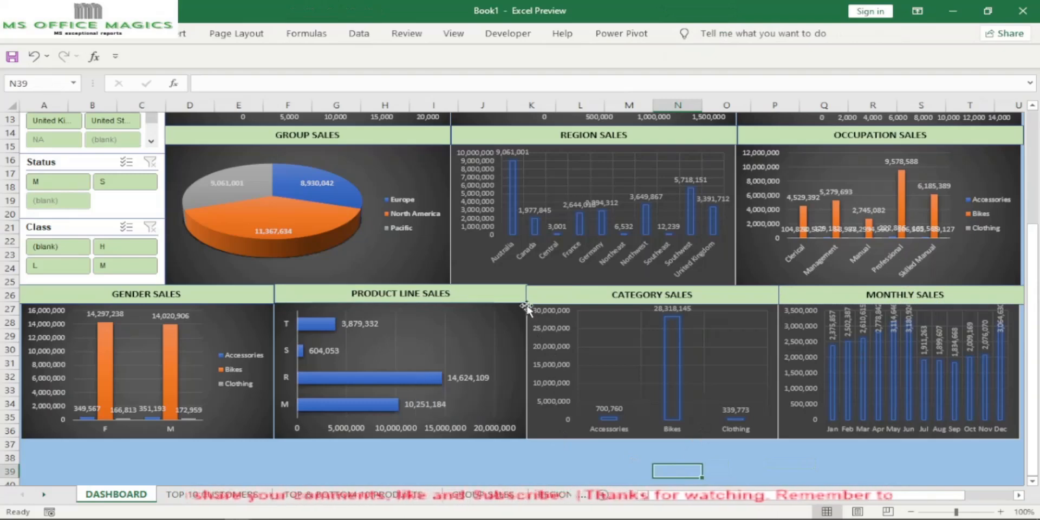
- Nudge the PRODUCT LINE SALES and GENDER SALES banners slightly down to align with the other banners in row 26
left_click(512, 296)
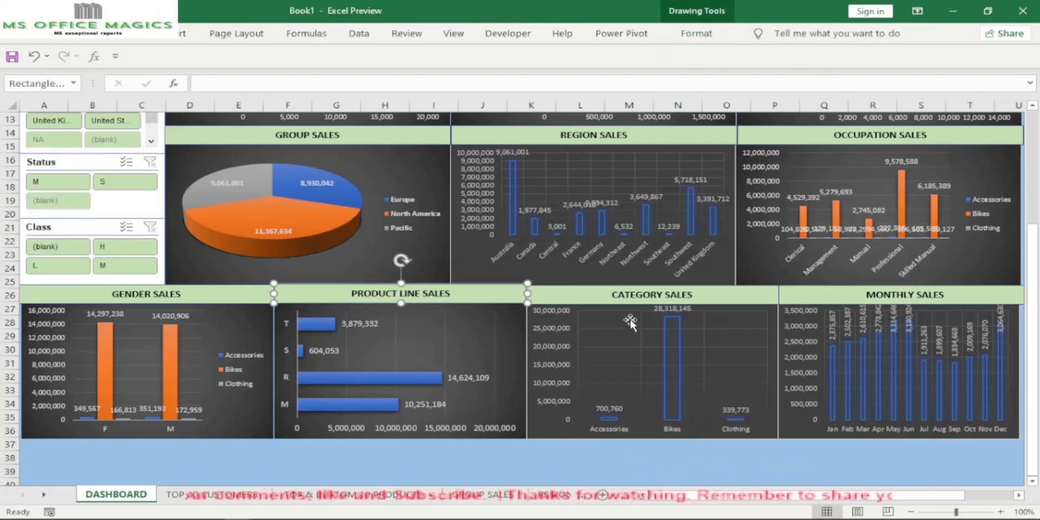
left_click(603, 458)
left_click(507, 301)
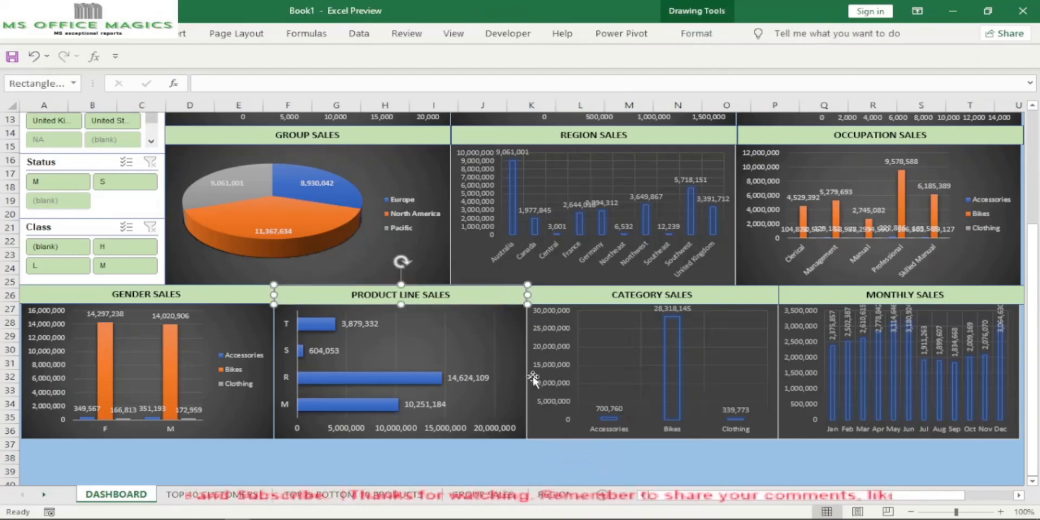
left_click(604, 466)
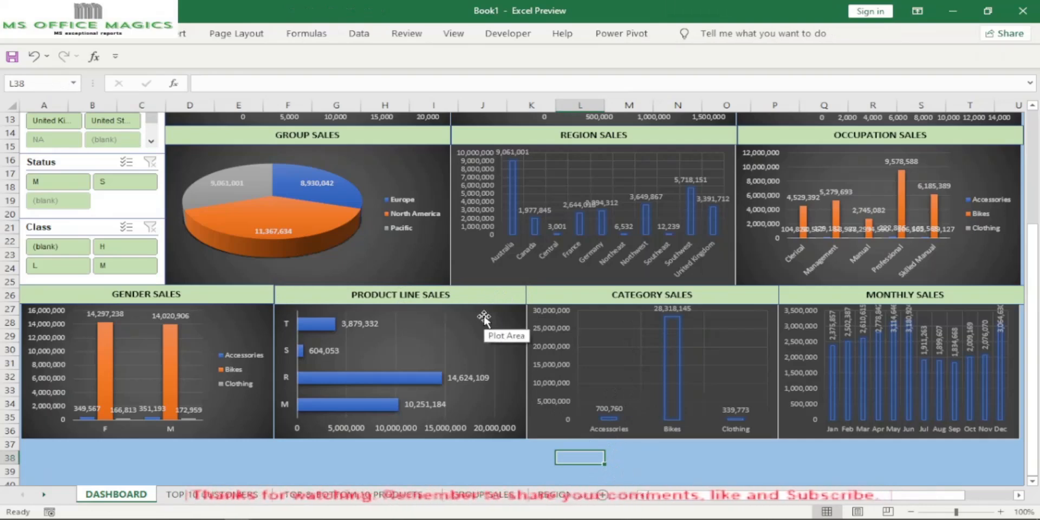
left_click(261, 297)
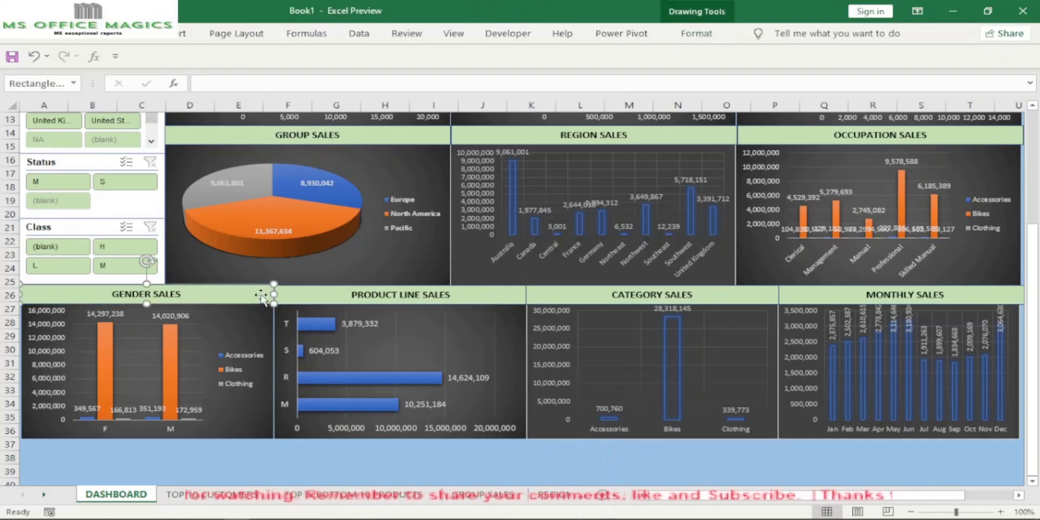
left_click(580, 471)
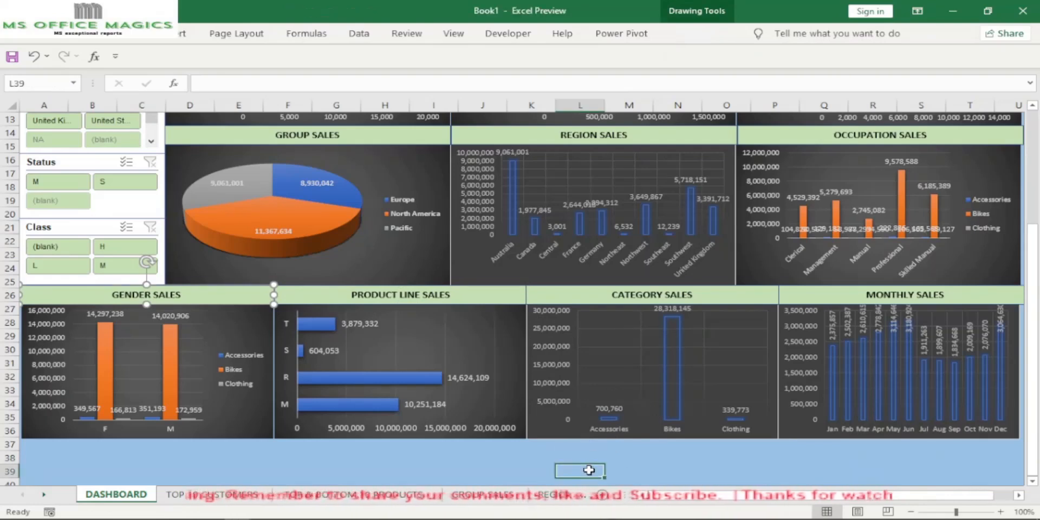
left_click(499, 296)
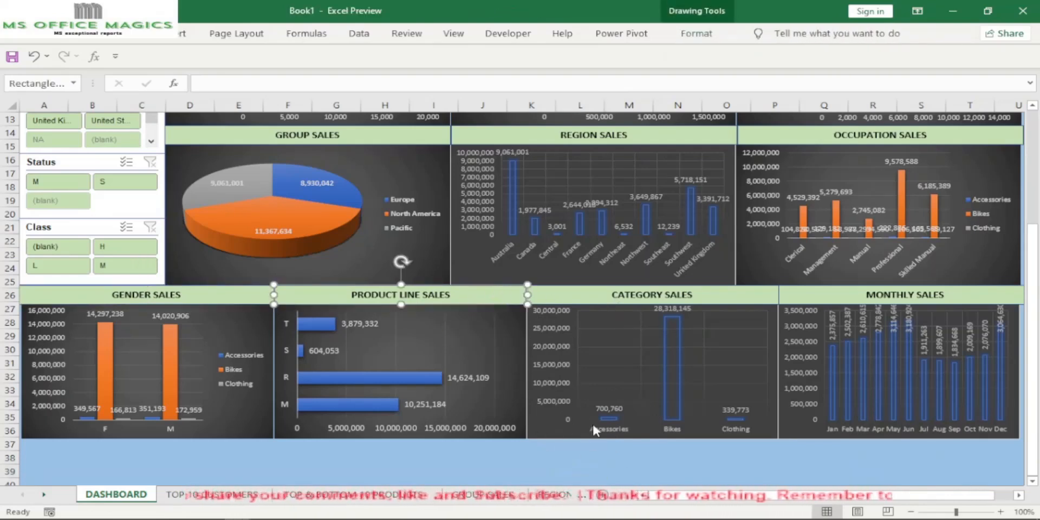
- Rotate the Bikes series data labels in the OCCUPATION SALES chart by 270°
scroll(594, 428, "up", 3)
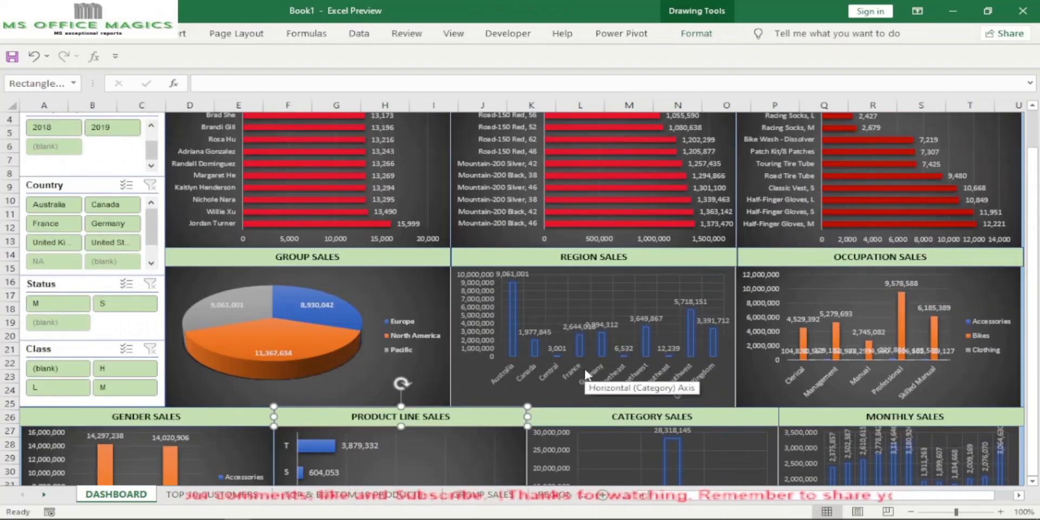
scroll(585, 374, "down", 2)
scroll(703, 339, "up", 2)
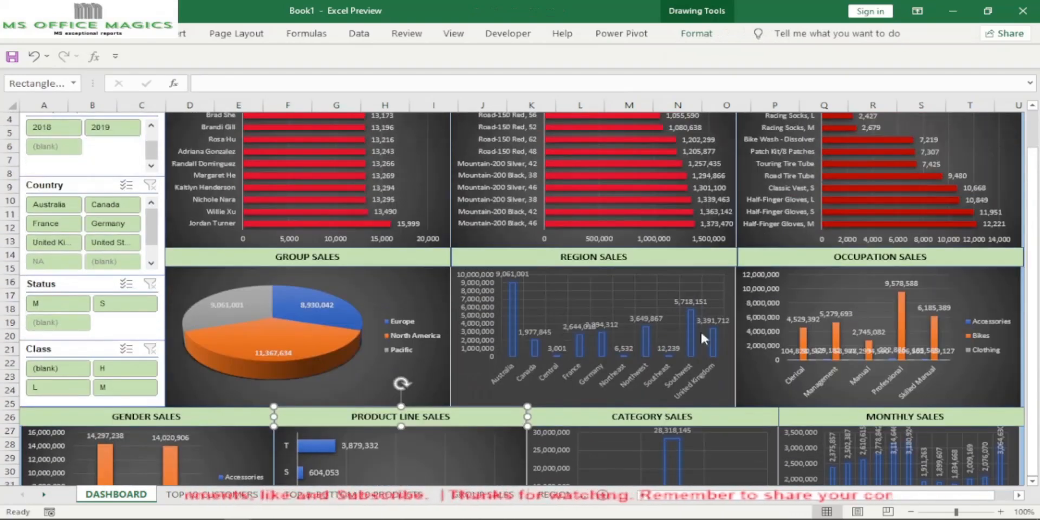
right_click(873, 336)
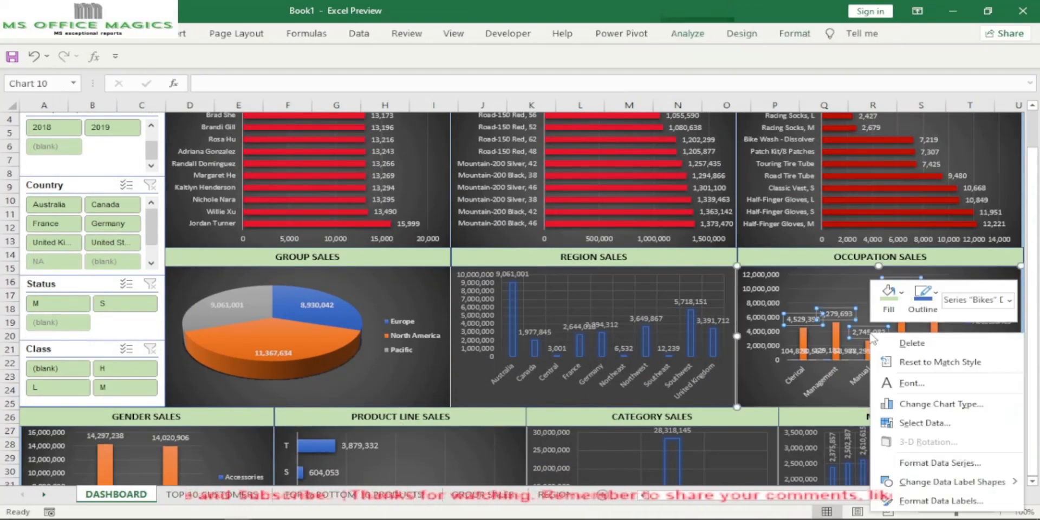
left_click(941, 501)
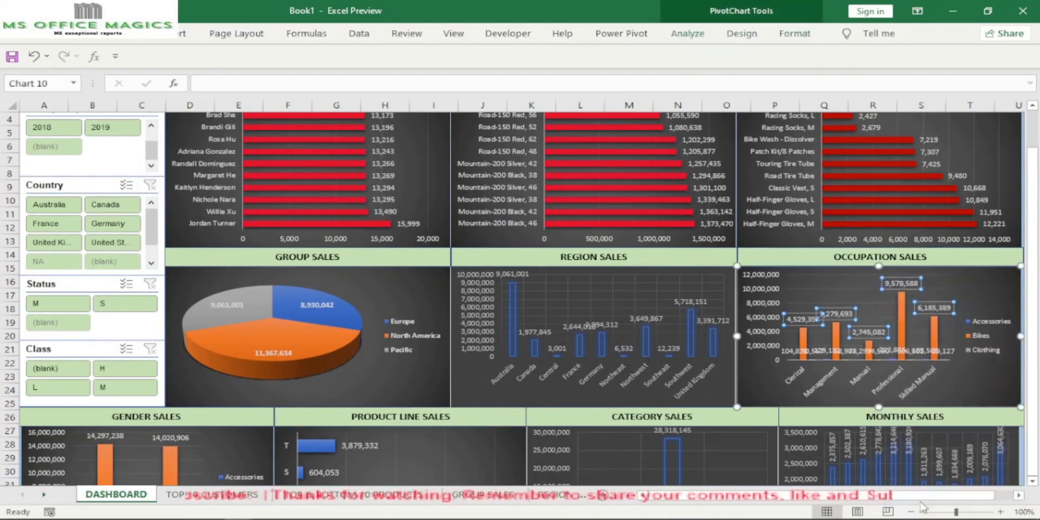
left_click(908, 161)
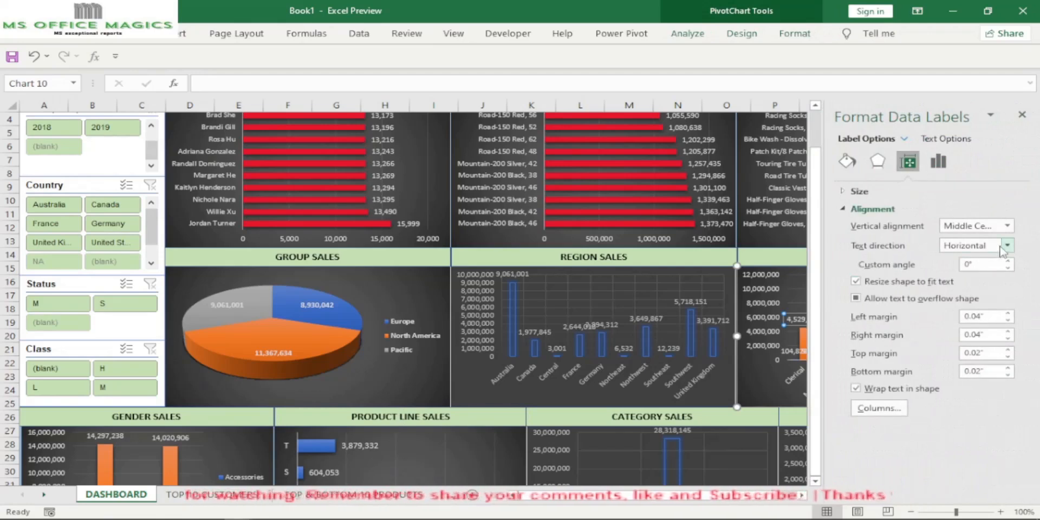
left_click(1006, 246)
left_click(938, 366)
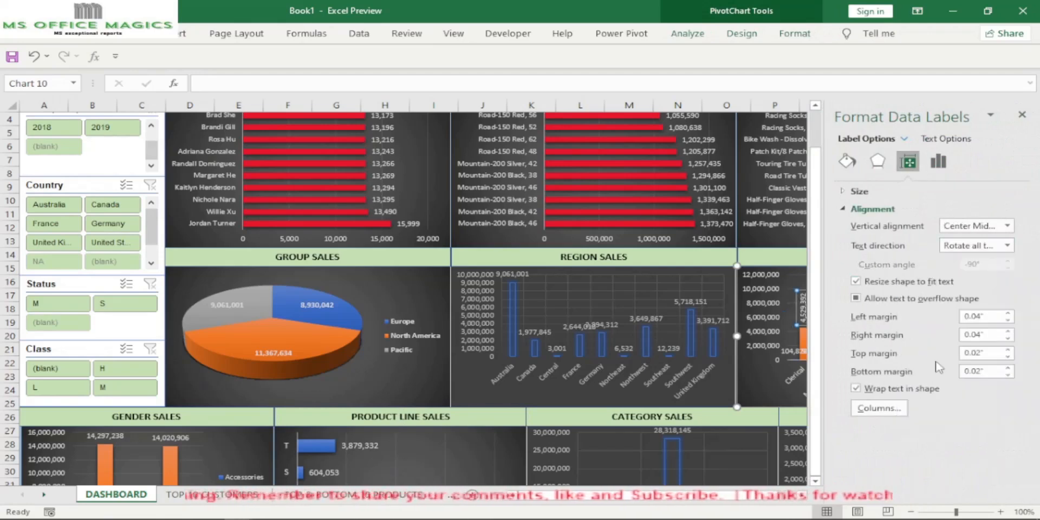
- Rotate the Accessories series data labels in the OCCUPATION SALES chart by 270° and close the label formatting options
left_click(788, 349)
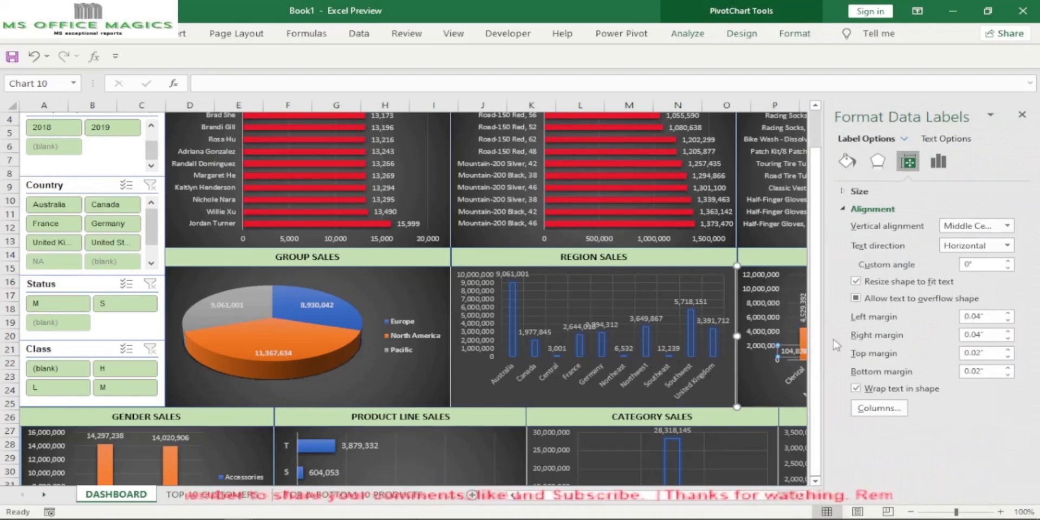
left_click(1007, 246)
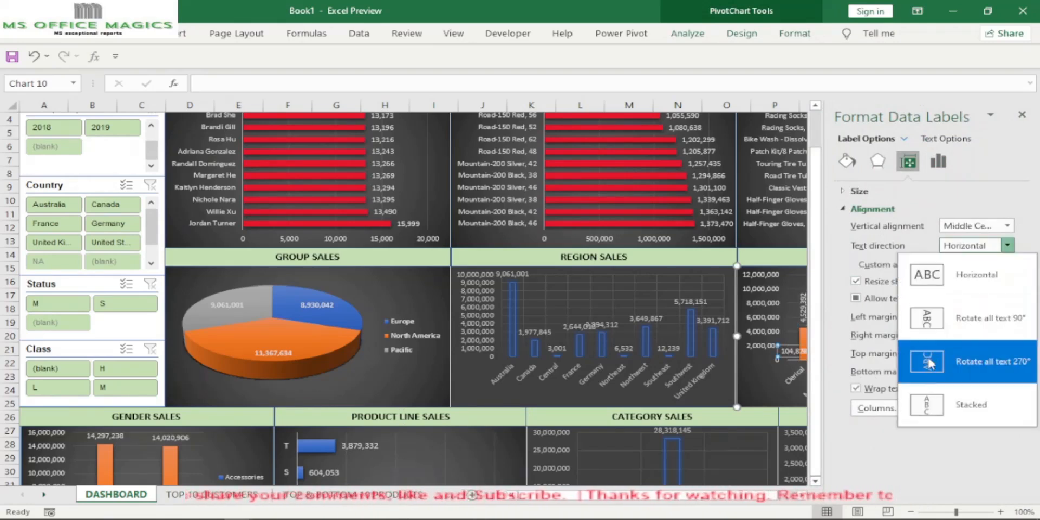
left_click(946, 362)
left_click(1022, 115)
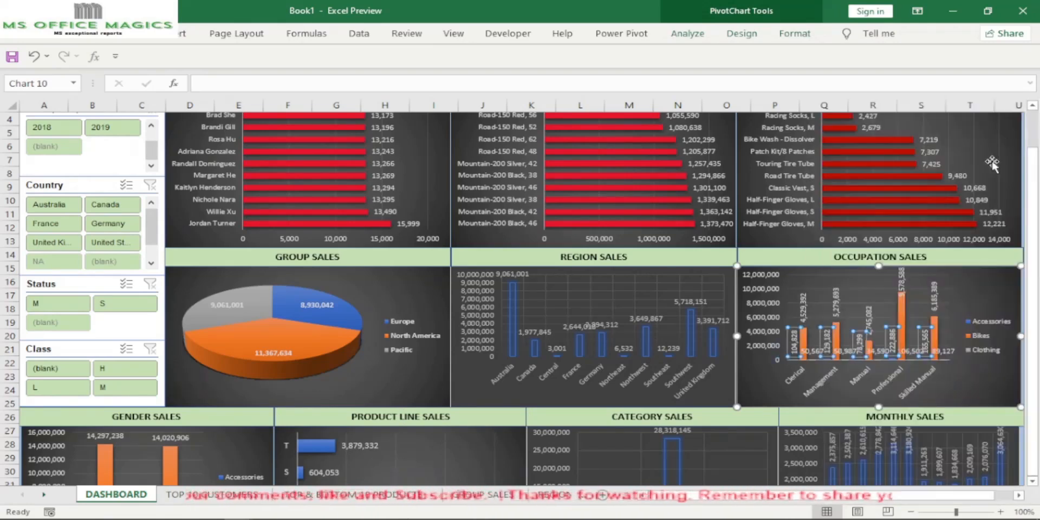
- Rotate the Clothing series data labels in the OCCUPATION SALES chart by 270° and close the label formatting options
left_click(845, 354)
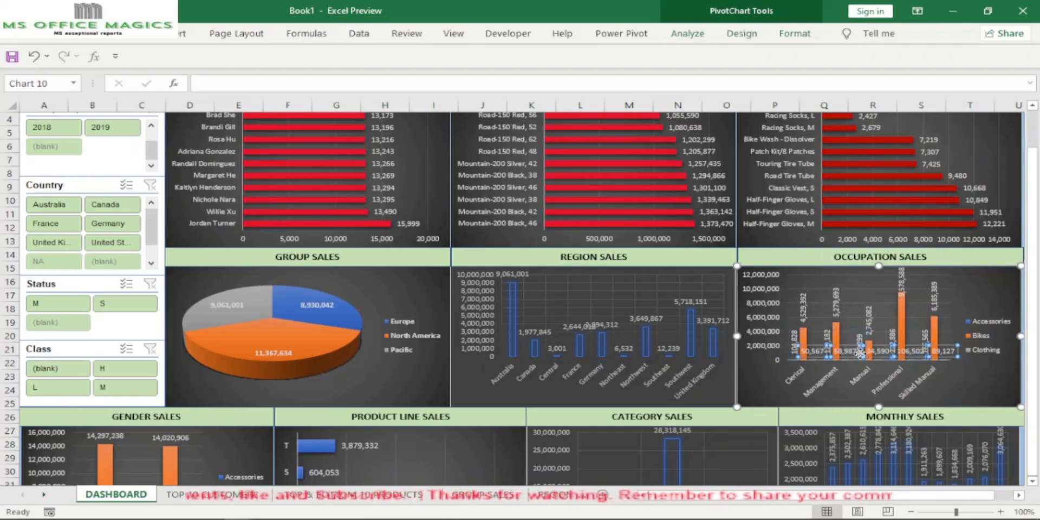
right_click(849, 352)
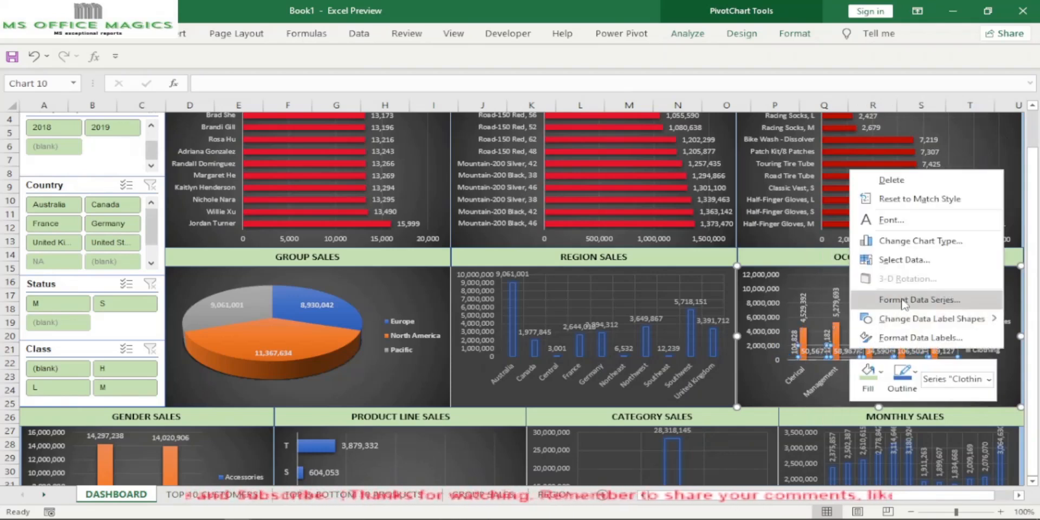
left_click(903, 337)
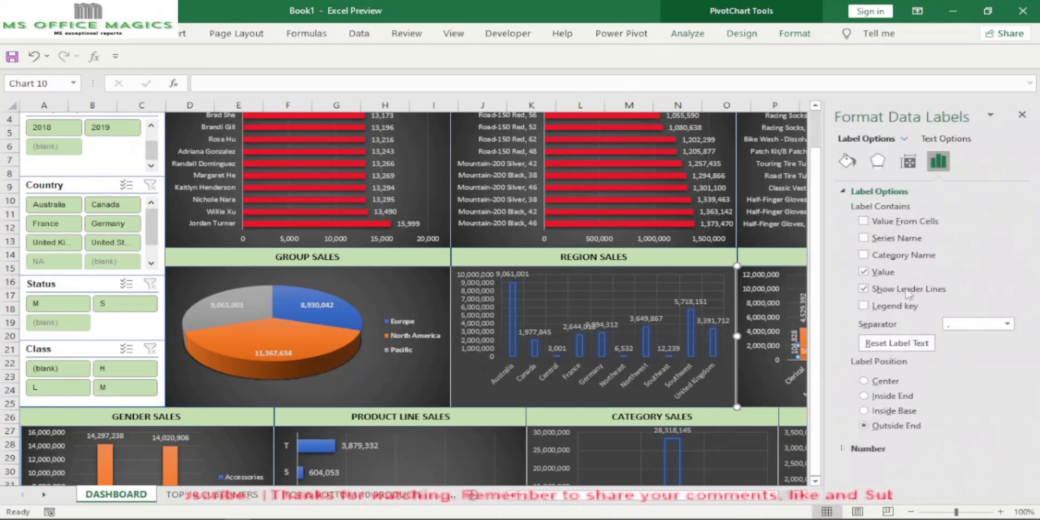
left_click(908, 161)
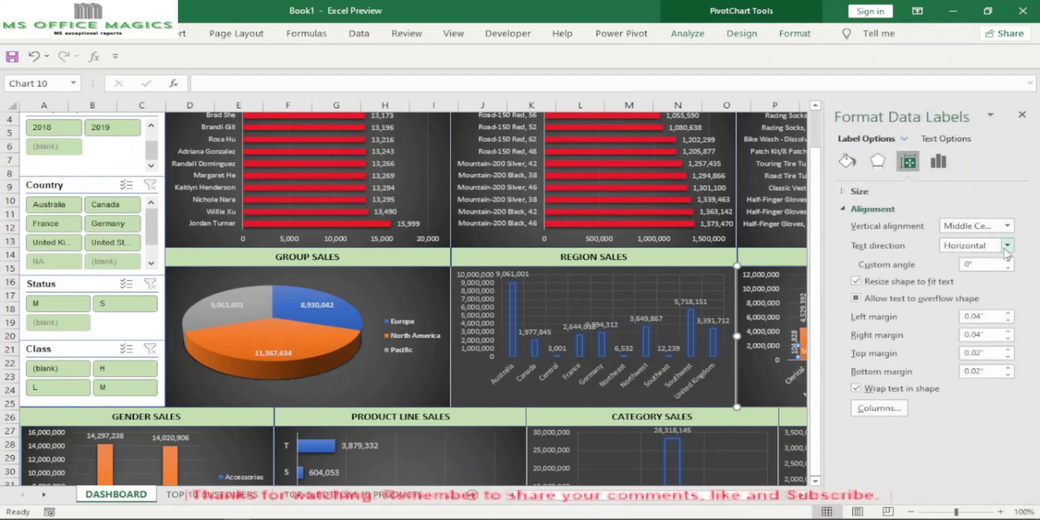
left_click(1007, 246)
left_click(991, 361)
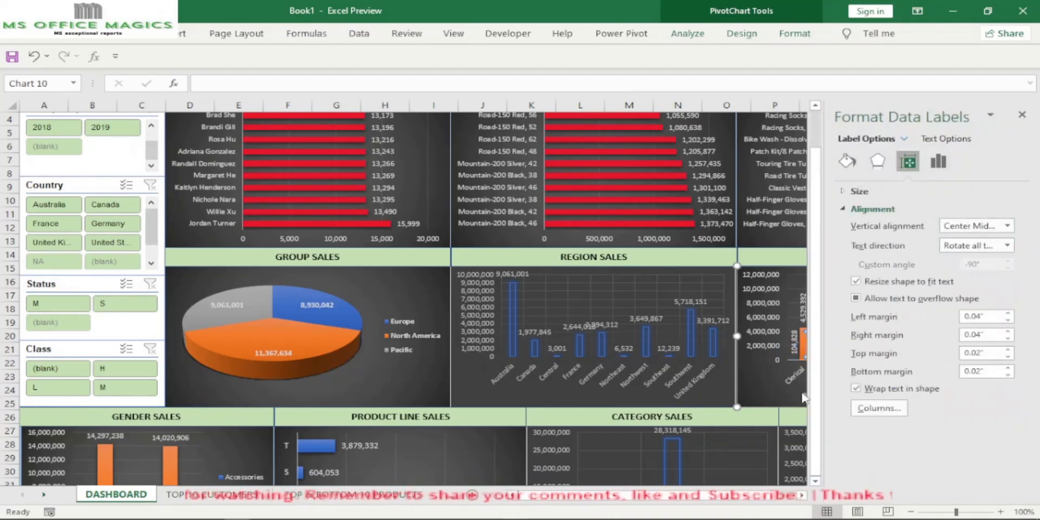
left_click(1022, 114)
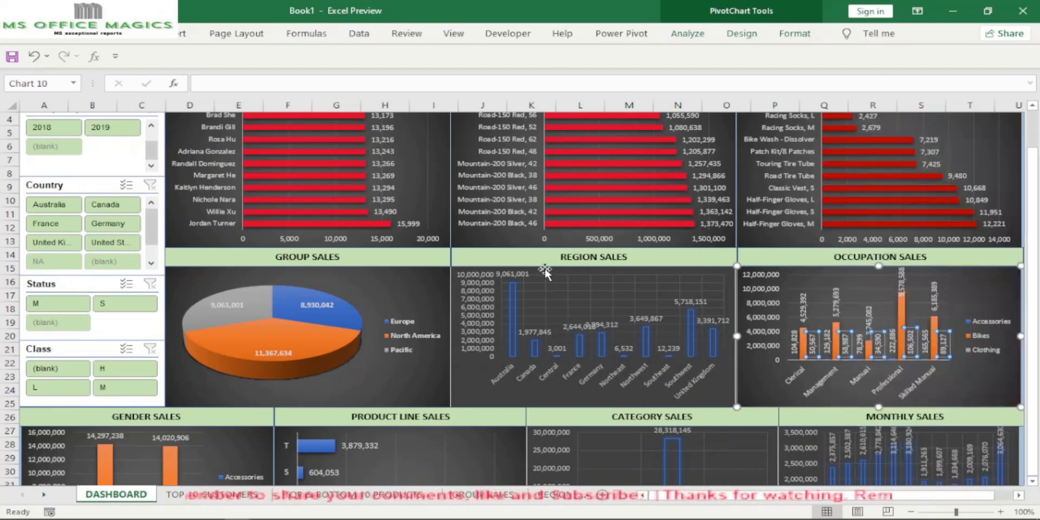
- Rotate the data labels in the REGION SALES chart by 270° and close the label formatting options
left_click(595, 327)
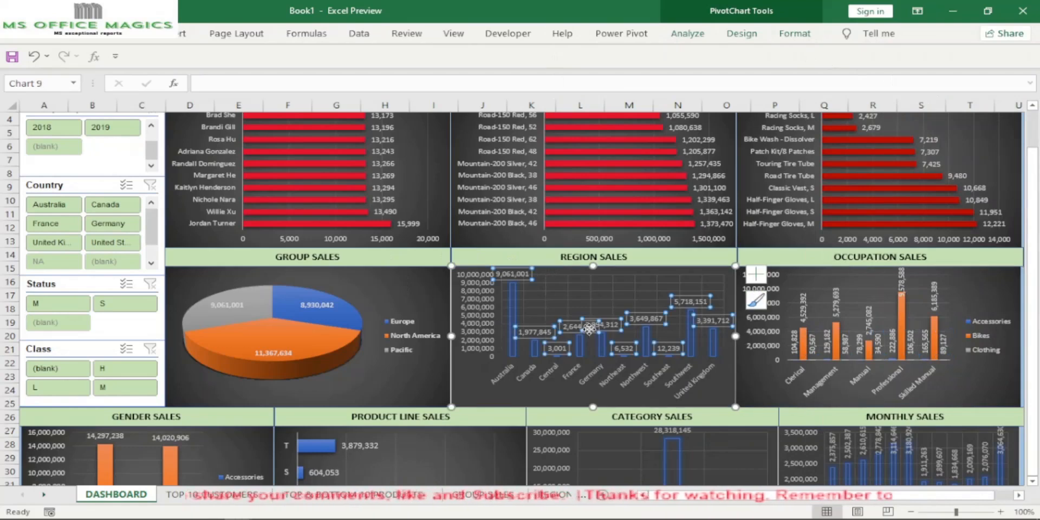
right_click(595, 329)
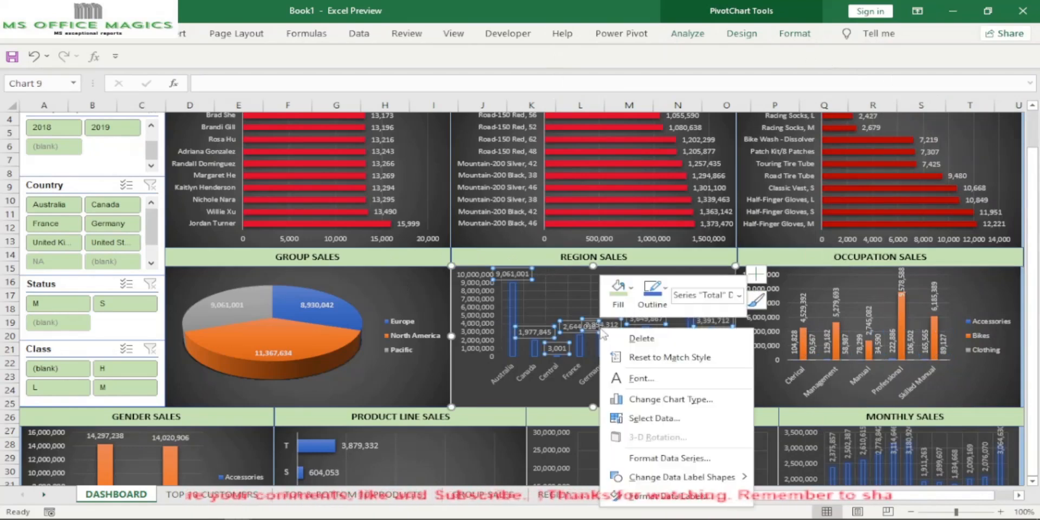
left_click(645, 493)
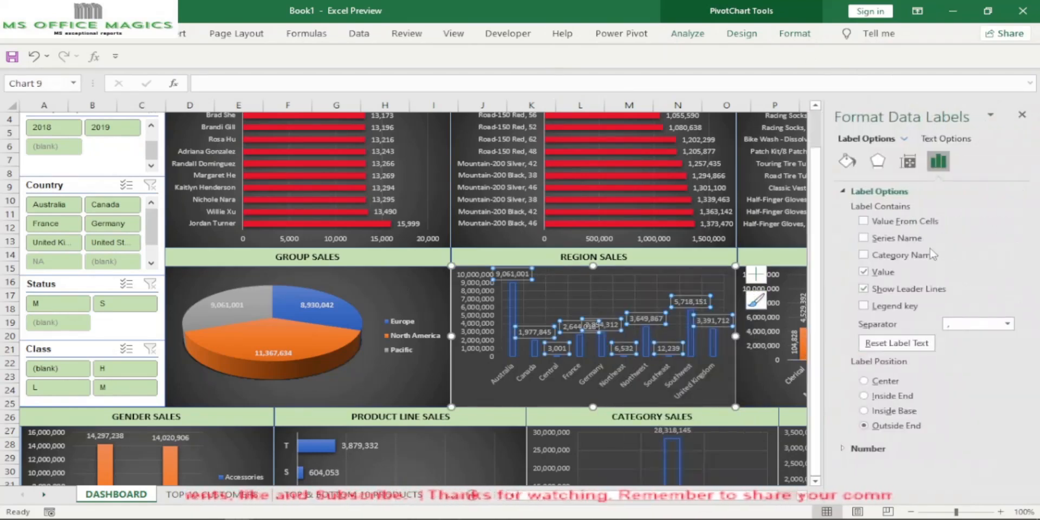
left_click(908, 161)
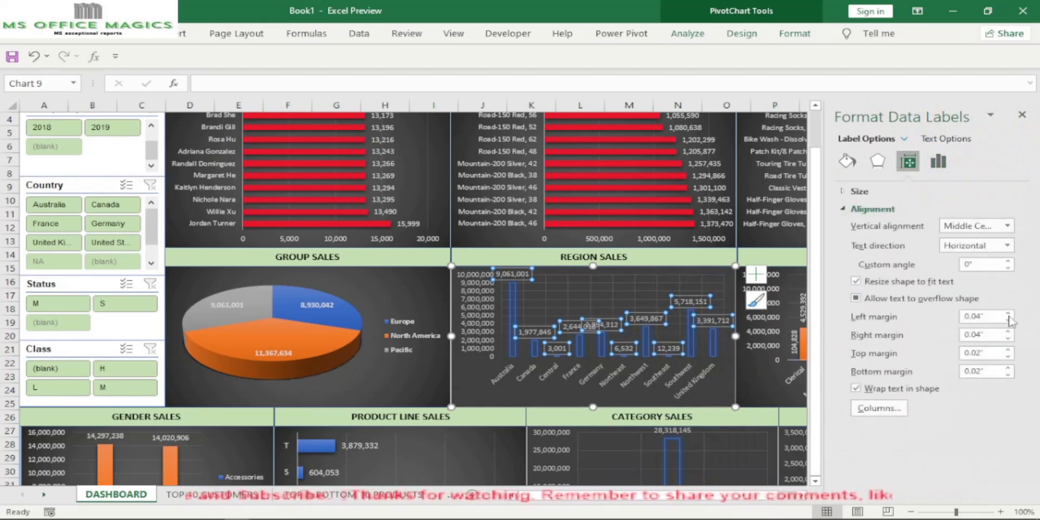
left_click(1003, 250)
left_click(954, 296)
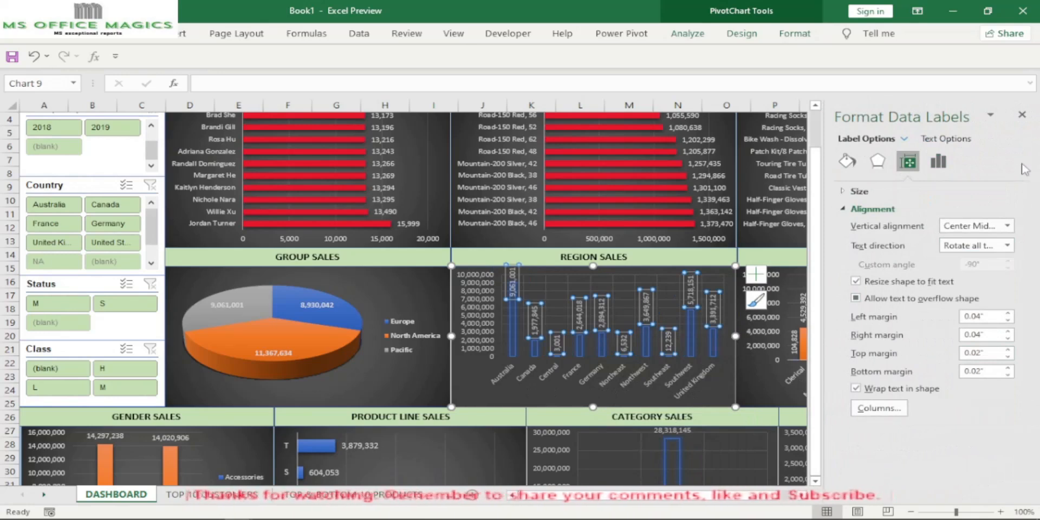
left_click(1021, 116)
- Reduce the font size of all text in the PRODUCT LINE SALES chart
mouse_move(253, 162)
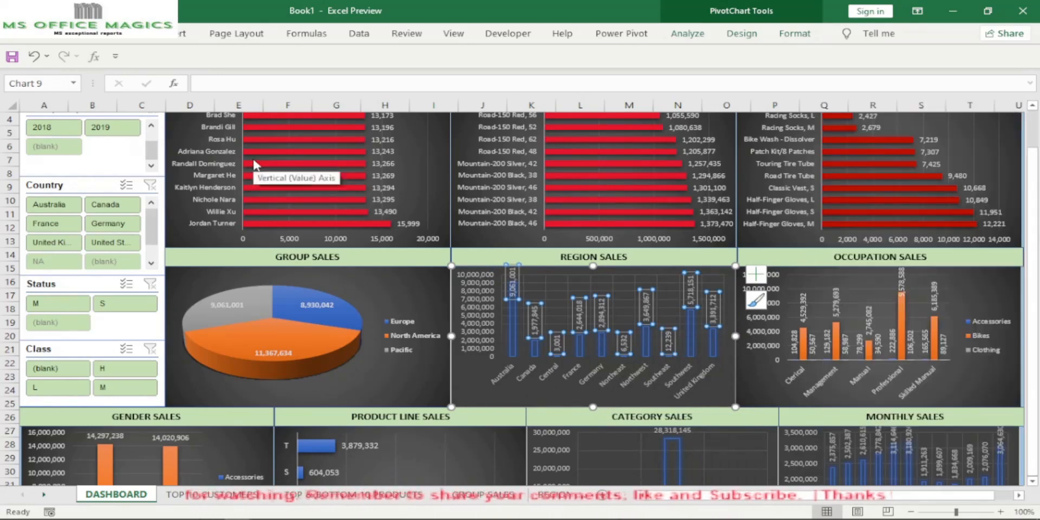
scroll(570, 362, "down", 2)
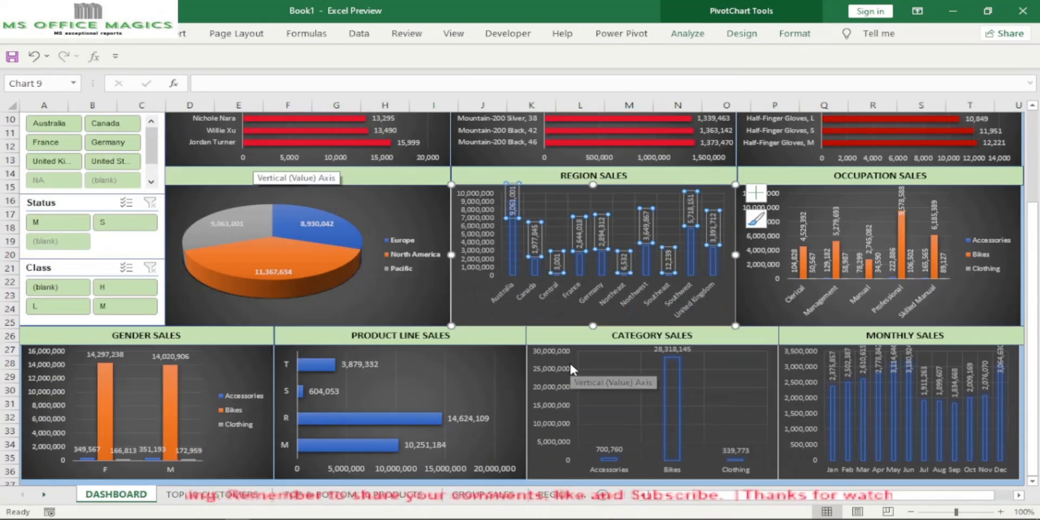
left_click(488, 441)
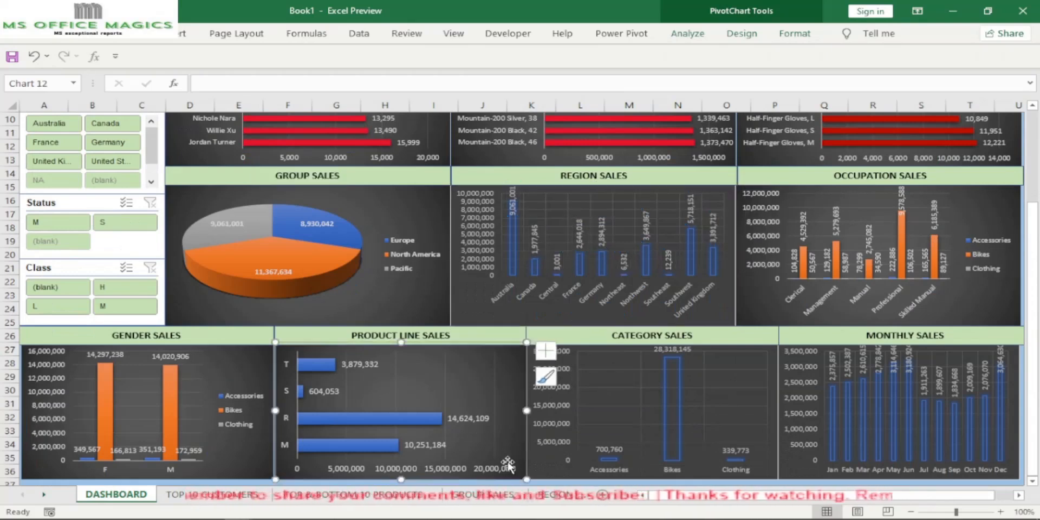
left_click(66, 33)
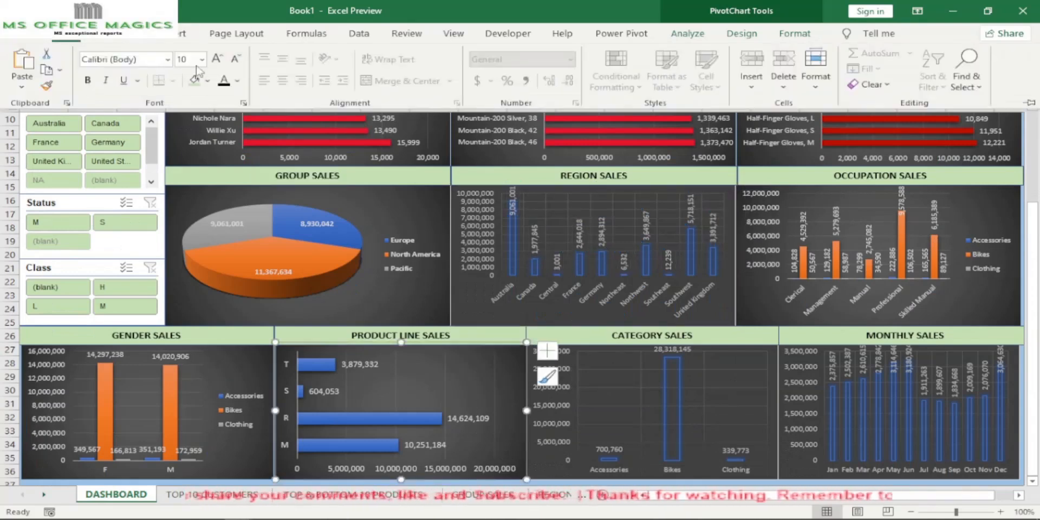
left_click(202, 60)
left_click(187, 75)
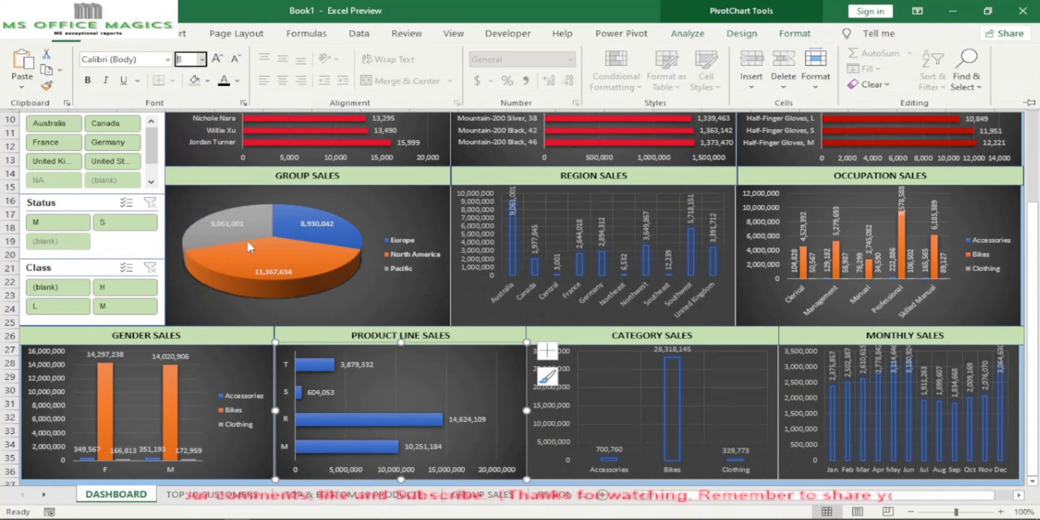
- Rotate the Clothing series data labels in the GENDER SALES chart by 270°
left_click(155, 453)
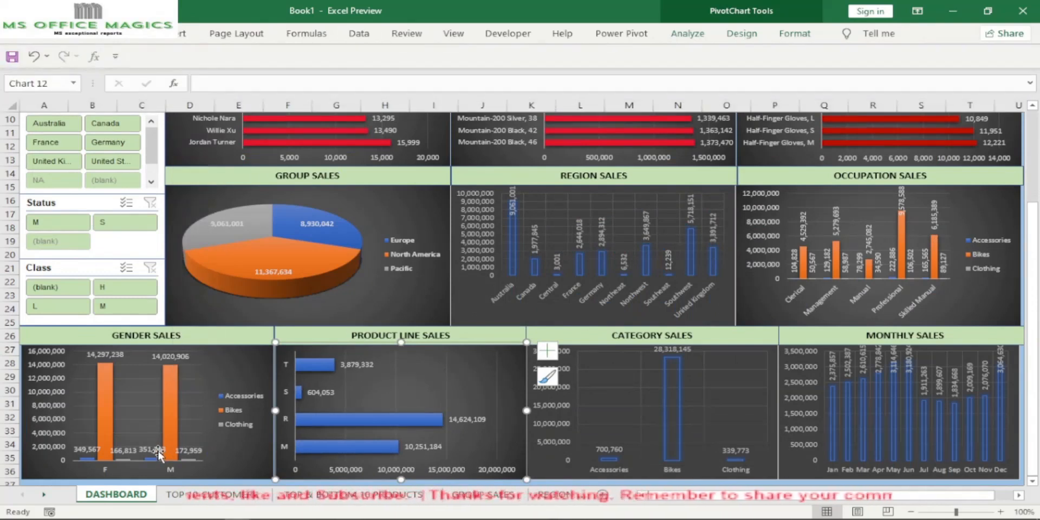
left_click(148, 452)
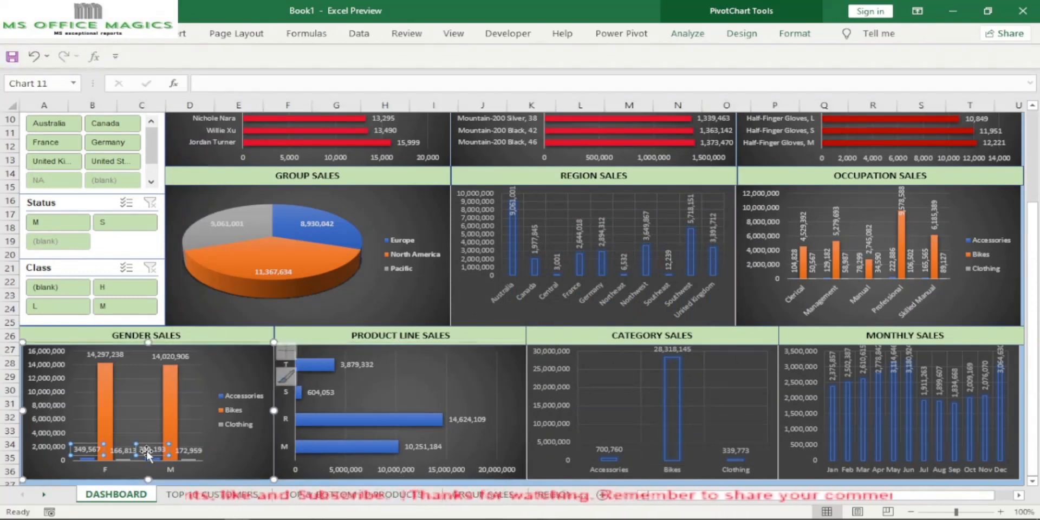
right_click(188, 460)
left_click(242, 444)
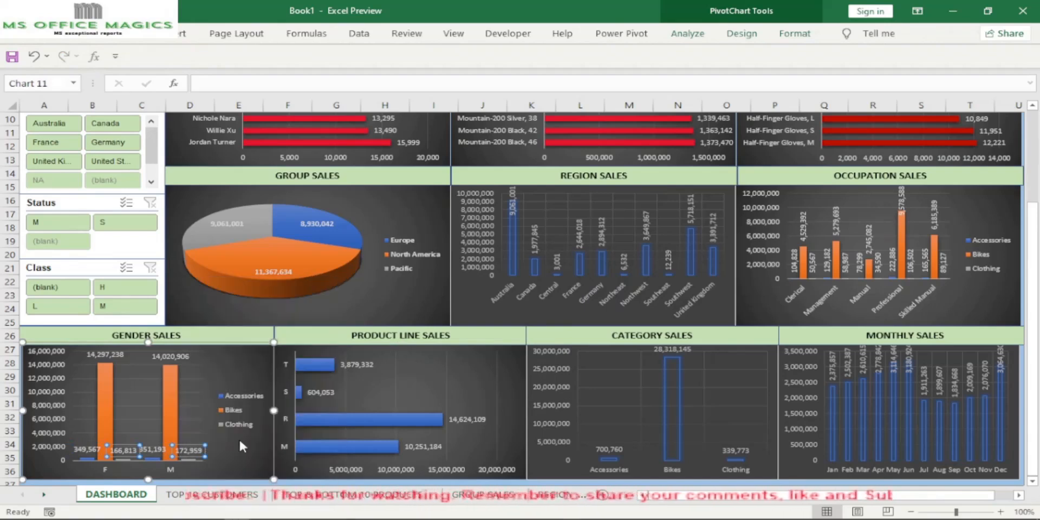
left_click(909, 161)
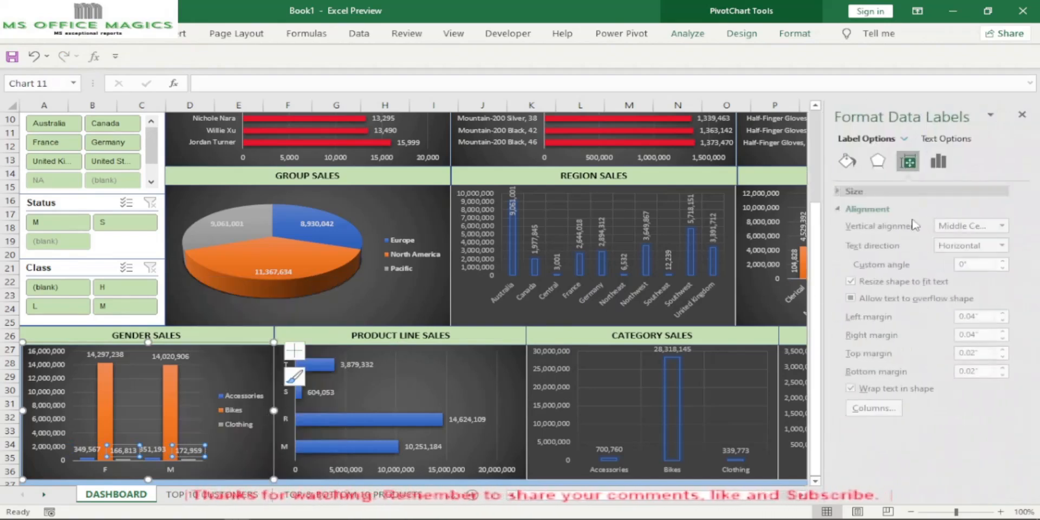
left_click(1007, 245)
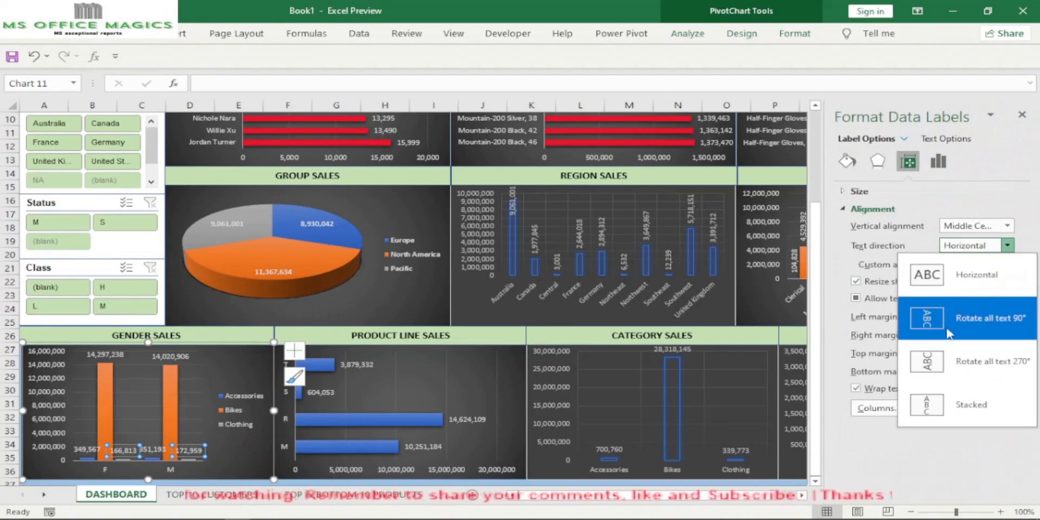
left_click(942, 361)
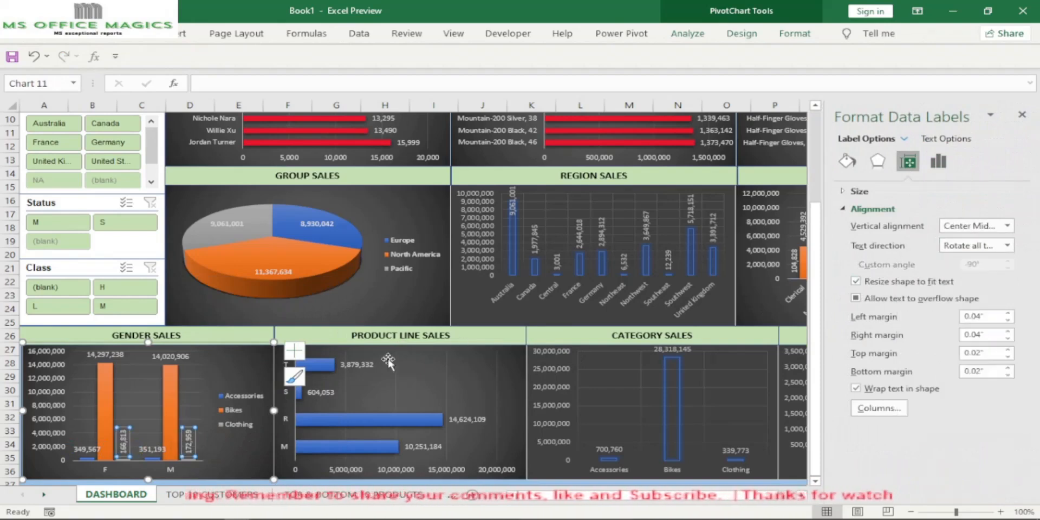
- Rotate the Accessories series data labels in the GENDER SALES chart by 270° and close the label formatting options
right_click(150, 450)
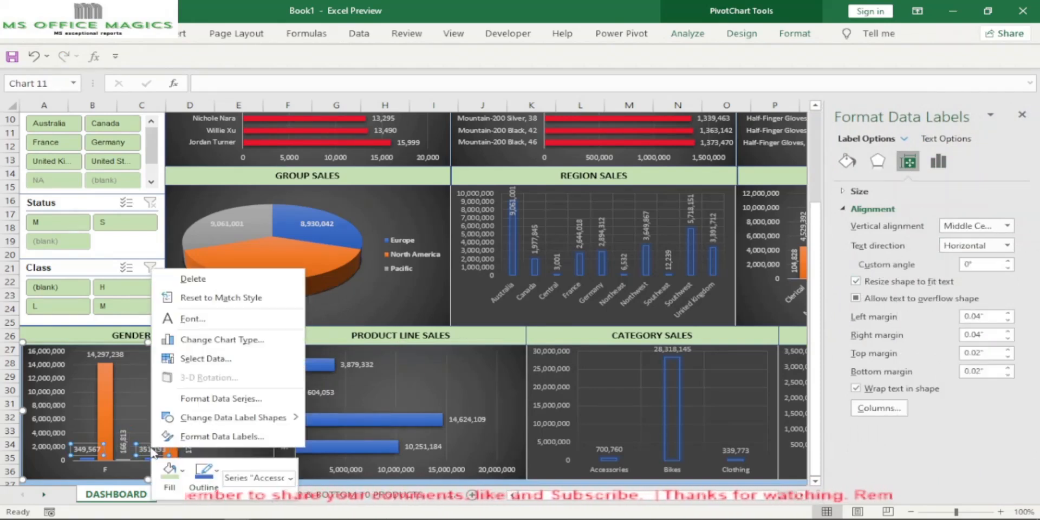
left_click(224, 433)
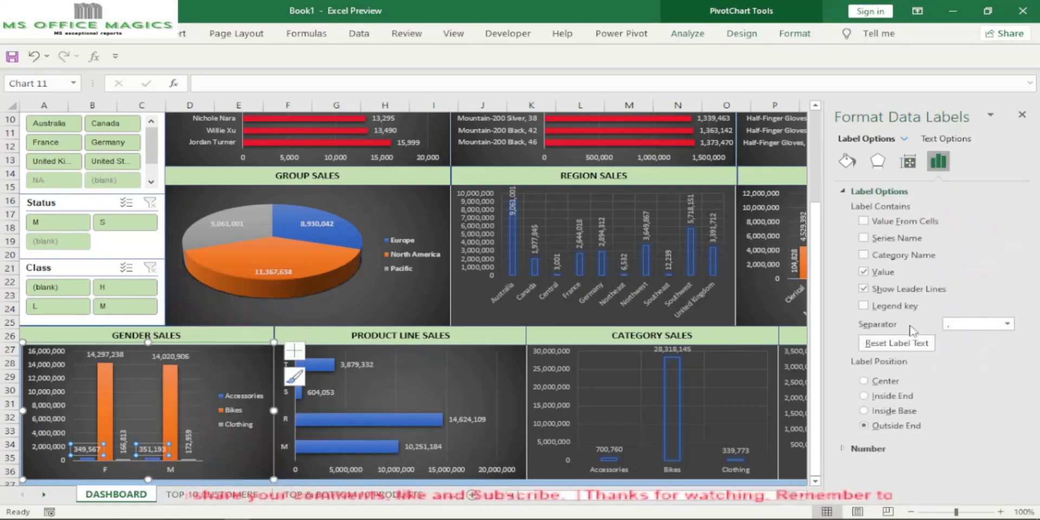
left_click(908, 161)
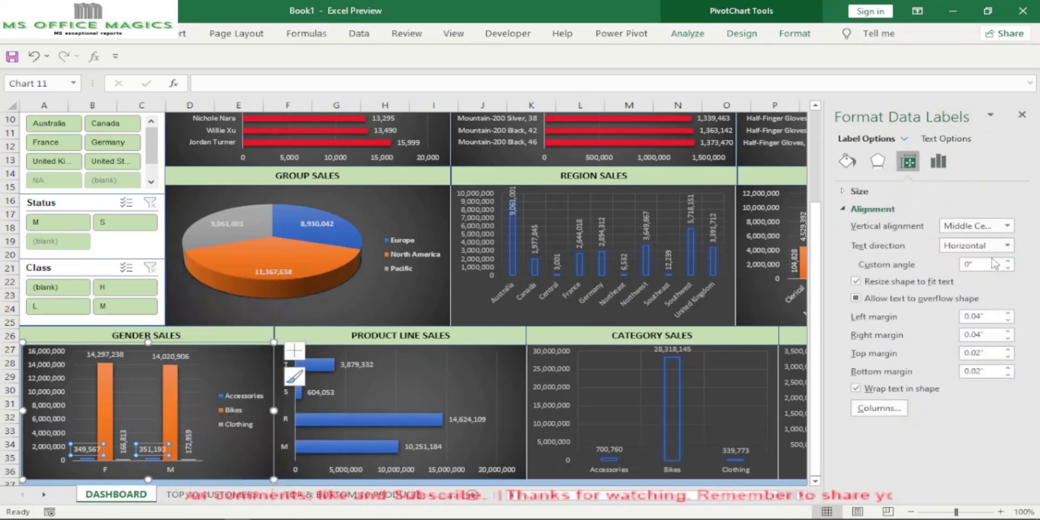
left_click(1007, 246)
left_click(962, 368)
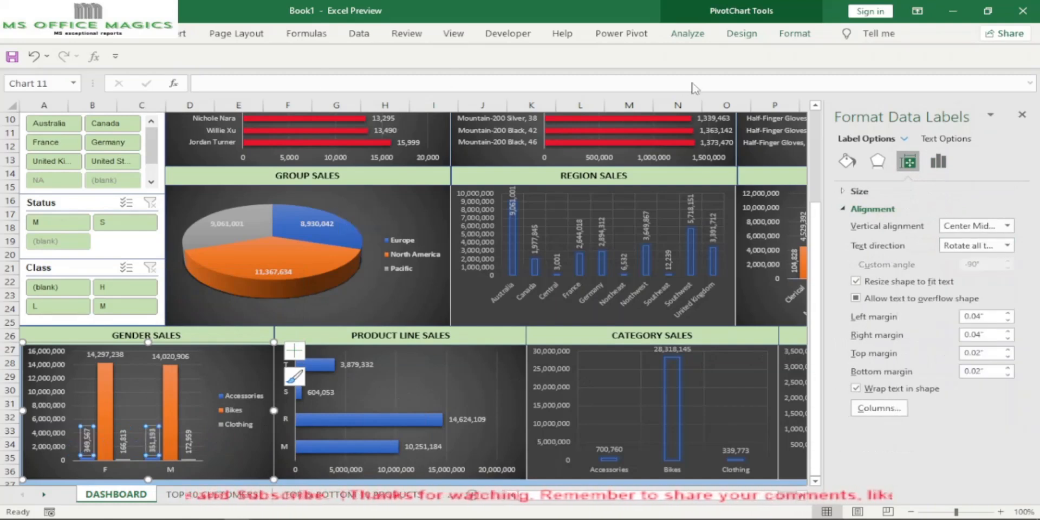
scroll(769, 227, "up", 3)
left_click(1022, 117)
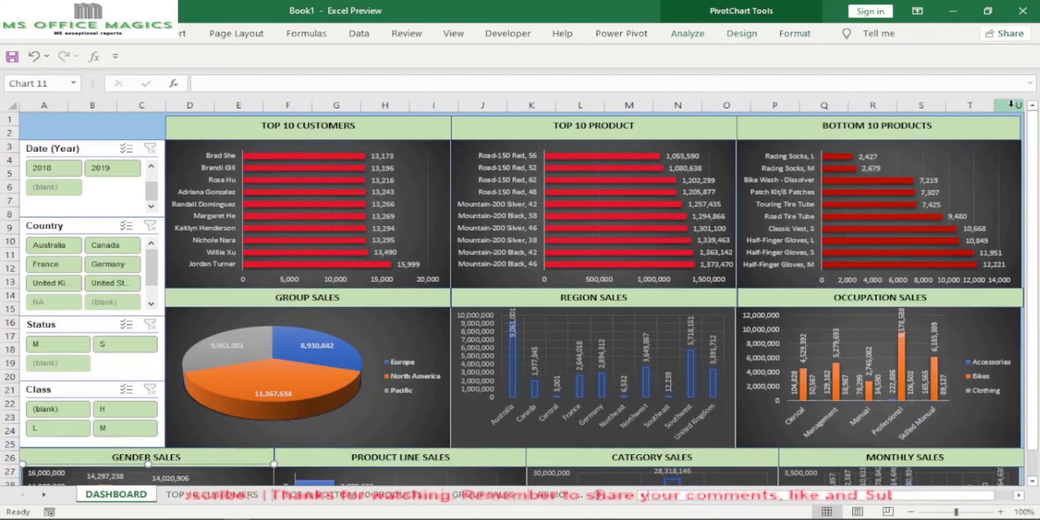
- Connect the Date (Year) slicer to the CATEGORY SALES, GENDER SALES, GROUP SALES and MONTHLY SALES pivot tables through its report connections
scroll(542, 260, "down", 4)
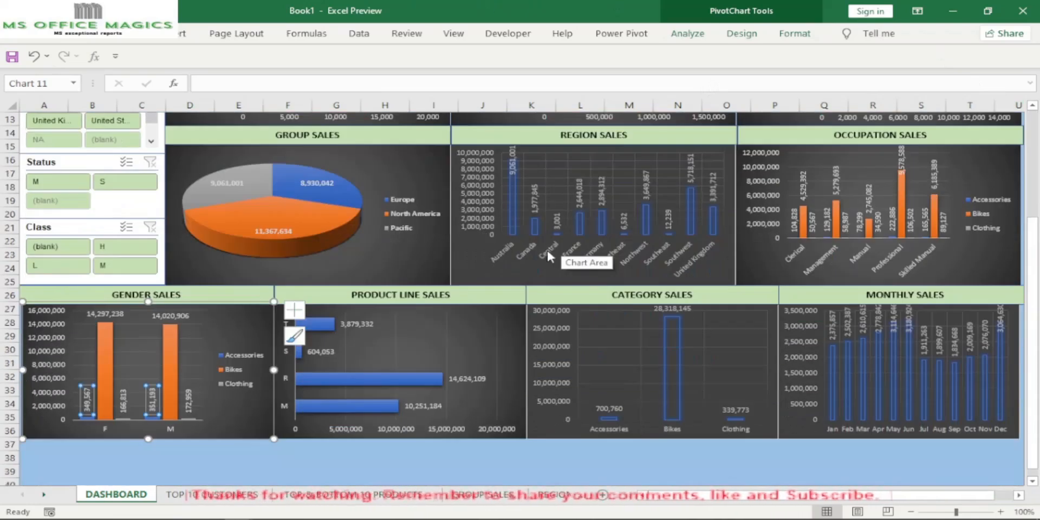
scroll(551, 251, "up", 4)
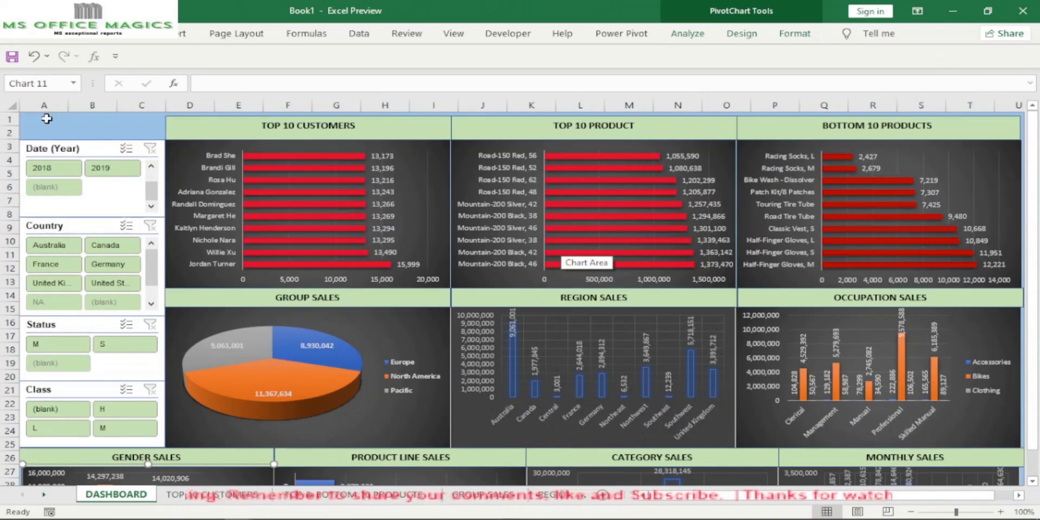
left_click(159, 193)
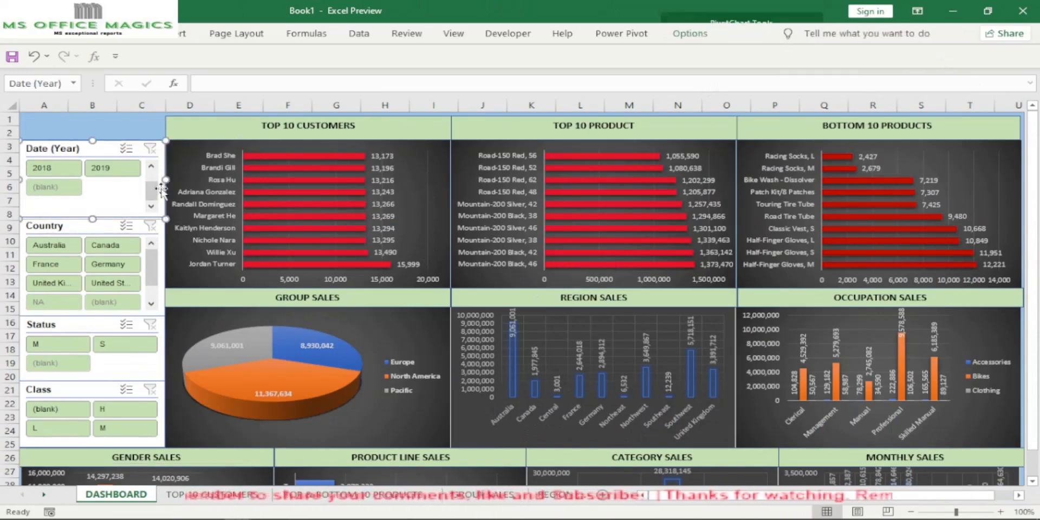
right_click(161, 194)
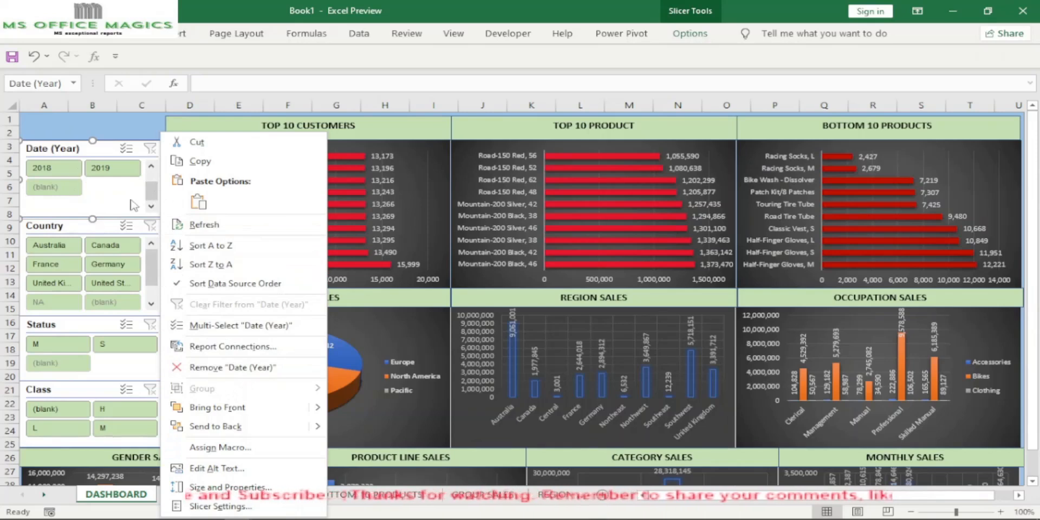
left_click(106, 124)
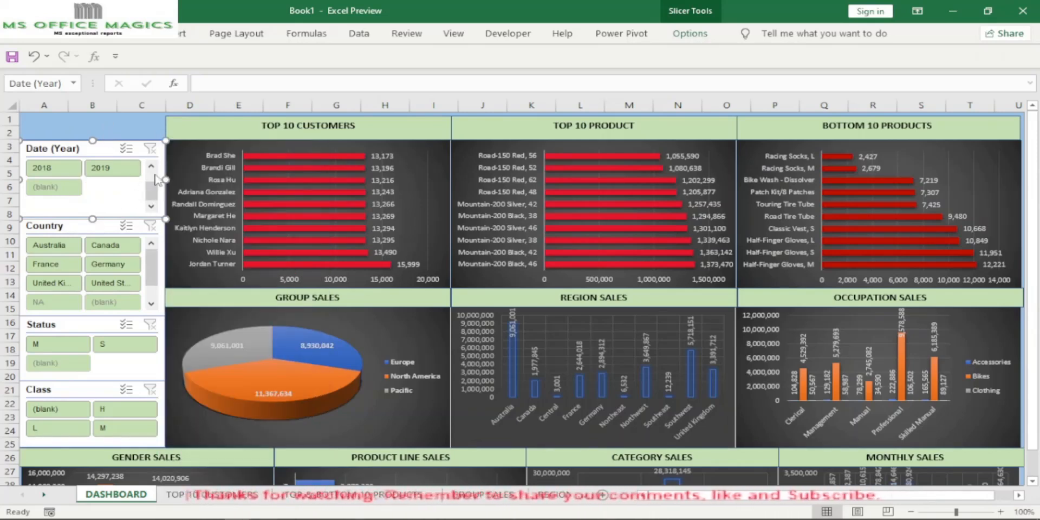
right_click(158, 169)
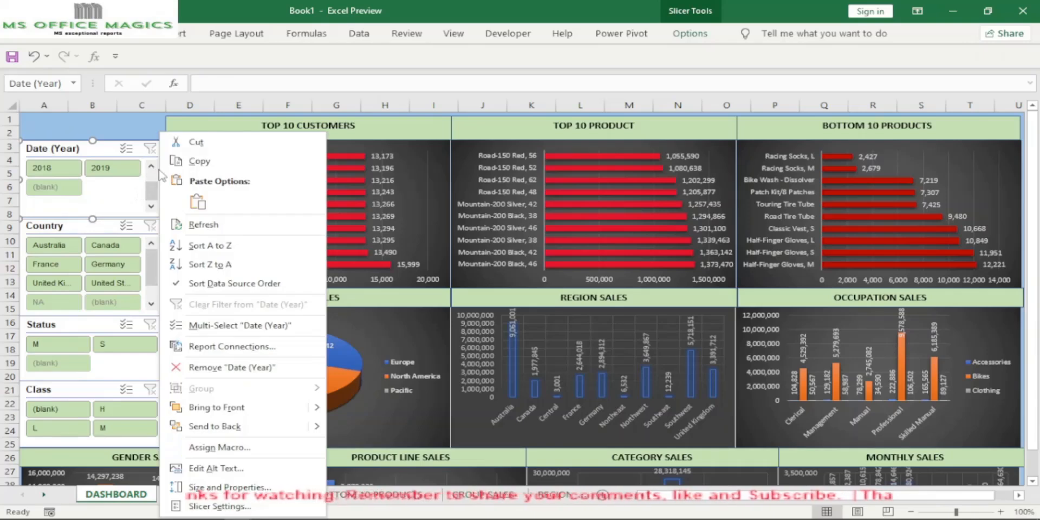
left_click(225, 349)
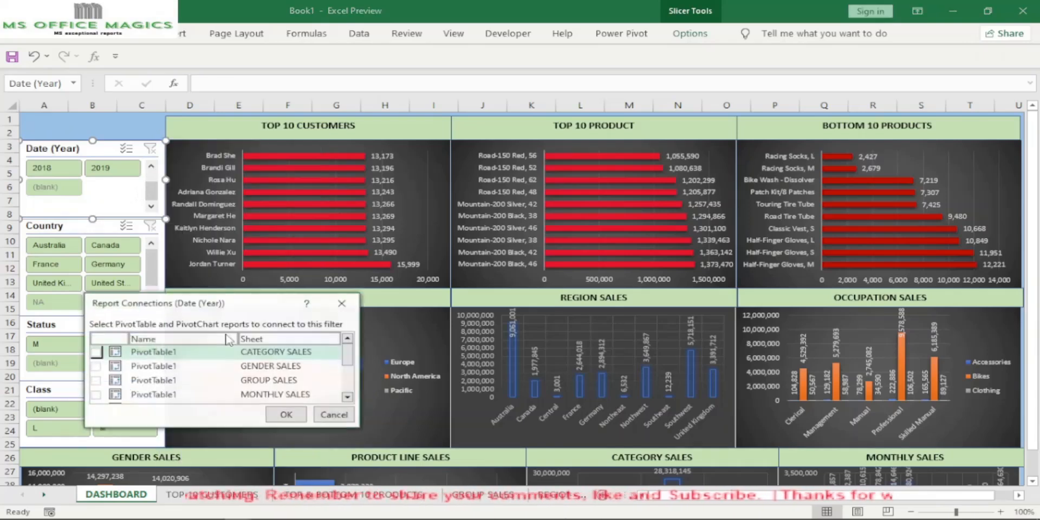
left_click(95, 352)
left_click(96, 367)
left_click(95, 381)
left_click(95, 395)
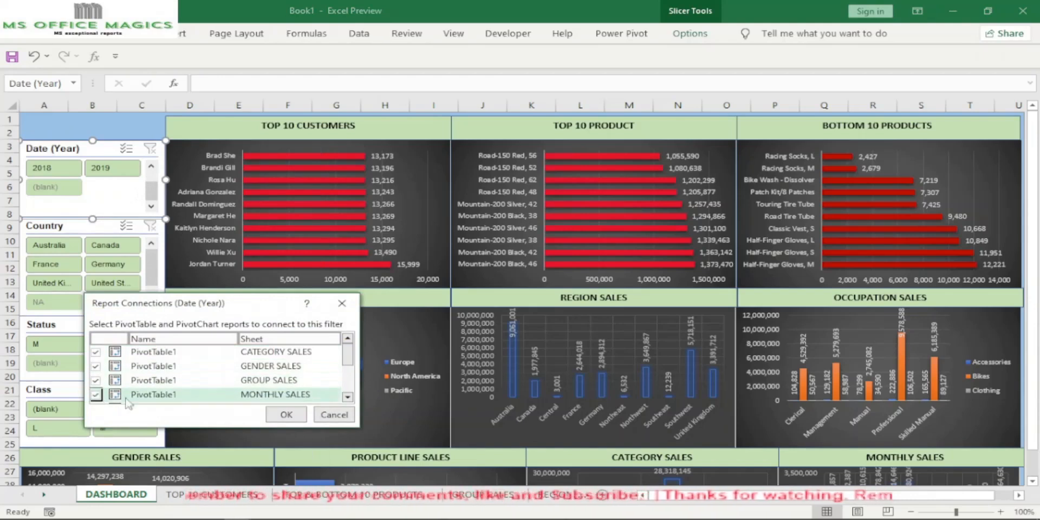
- Connect the Date (Year) slicer to the PRODUCT LINE SALES, REGION SALES and both top/bottom 10 products pivot tables, and apply the connections
left_click(347, 398)
left_click(347, 398)
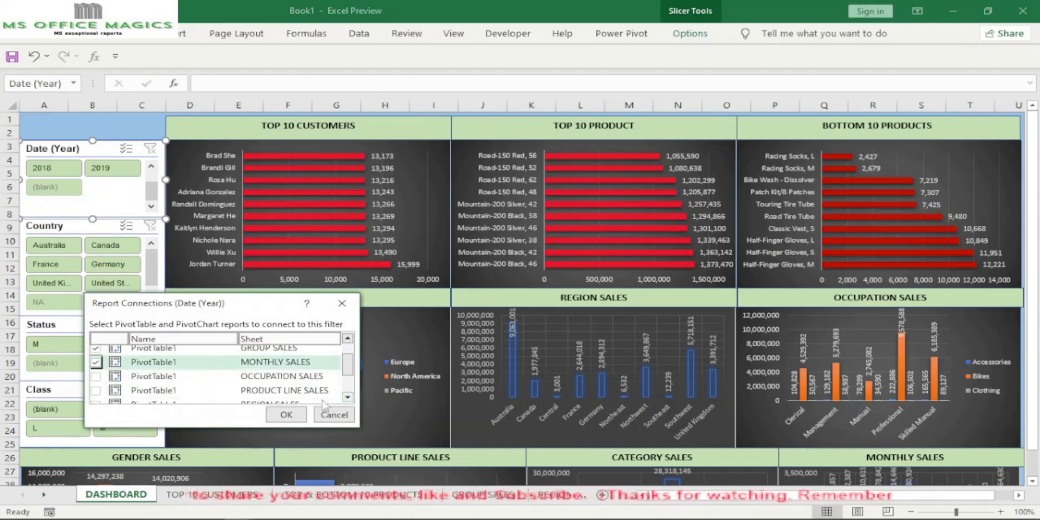
left_click(96, 379)
left_click(96, 376)
left_click(96, 390)
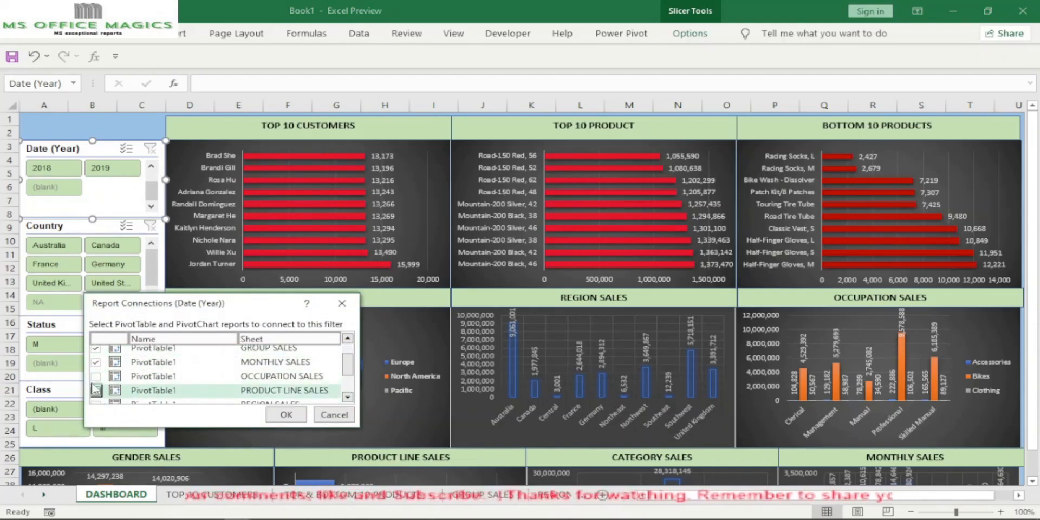
left_click(347, 397)
left_click(347, 397)
left_click(96, 372)
left_click(96, 385)
left_click(95, 399)
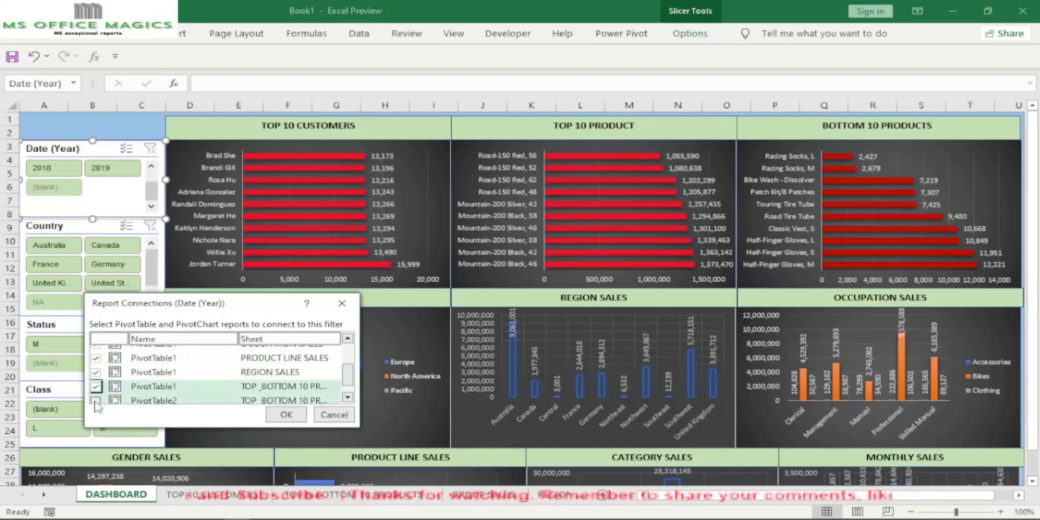
left_click(347, 397)
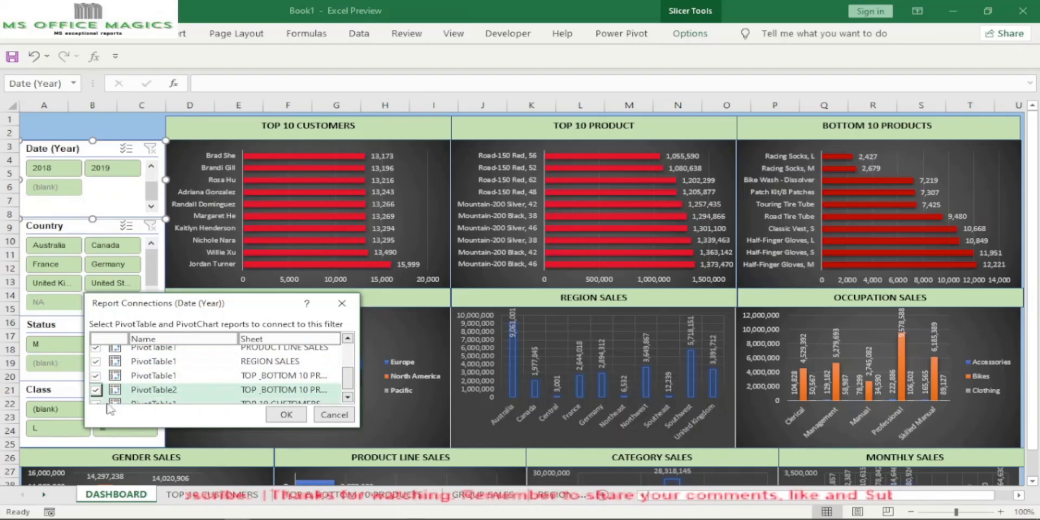
left_click(347, 397)
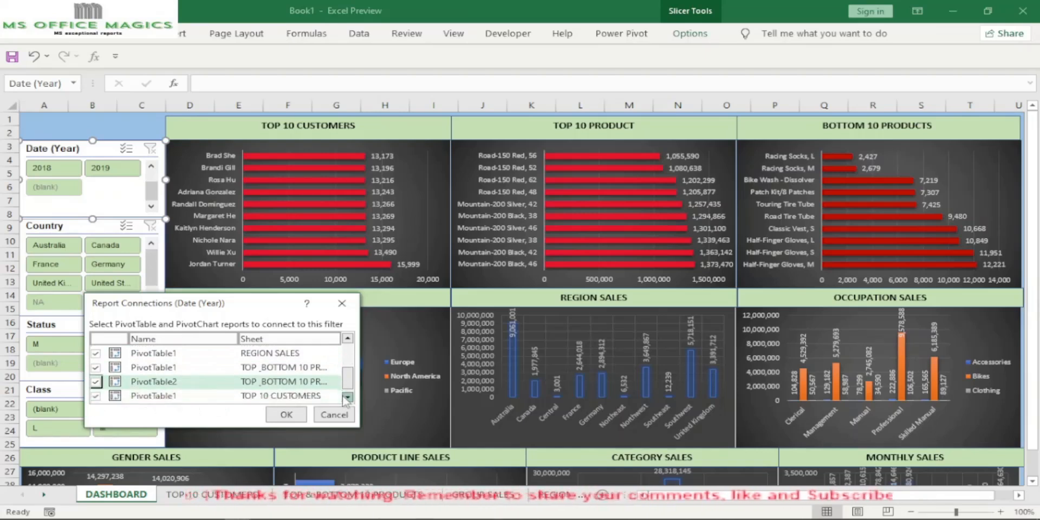
left_click(287, 414)
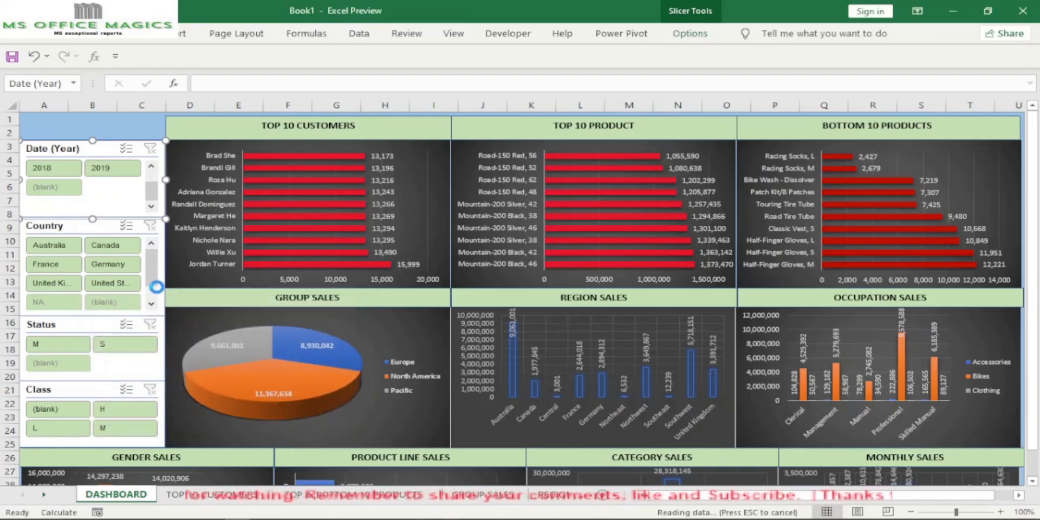
- Connect the Country slicer to the CATEGORY SALES, GENDER SALES, GROUP SALES and MONTHLY SALES pivot tables through its report connections
left_click(159, 283)
right_click(160, 285)
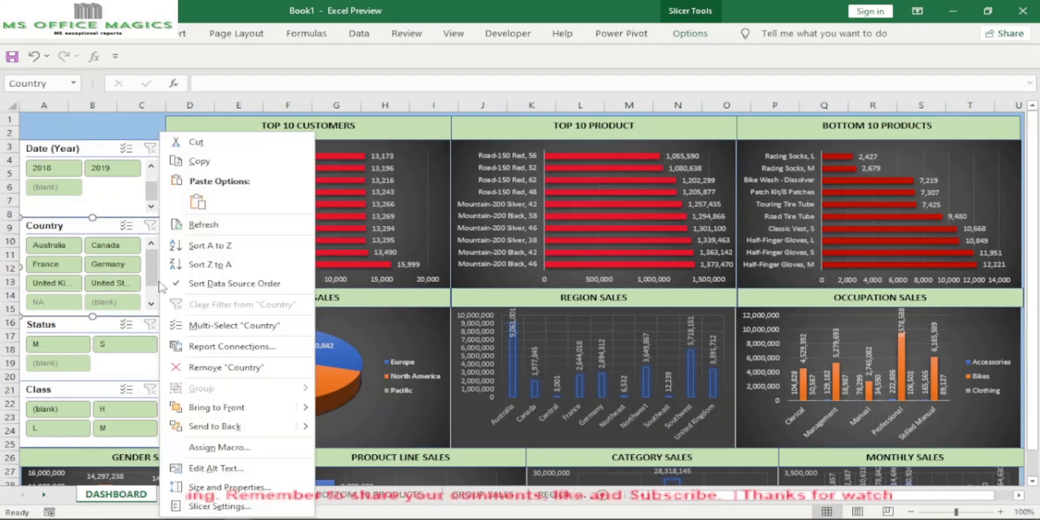
left_click(217, 348)
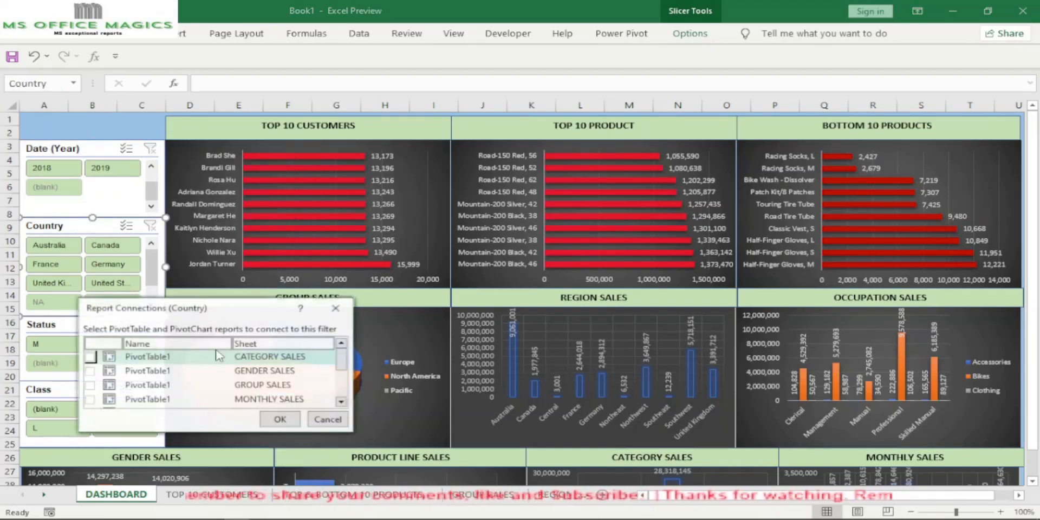
left_click(89, 357)
left_click(89, 371)
left_click(90, 385)
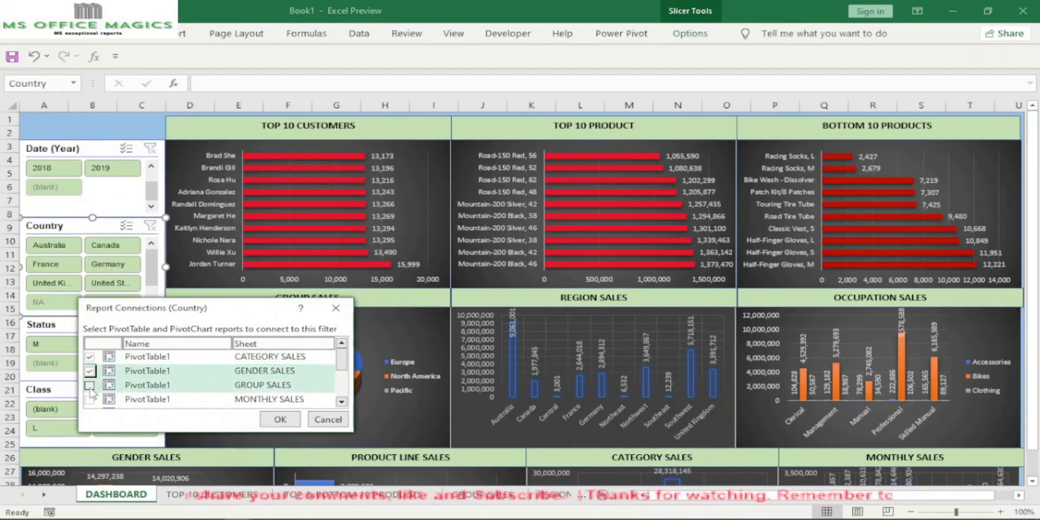
left_click(89, 399)
- Connect the Country slicer to the OCCUPATION SALES, PRODUCT LINE SALES, REGION SALES and both top/bottom 10 products pivot tables, and apply the connections
scroll(349, 406, "down", 3)
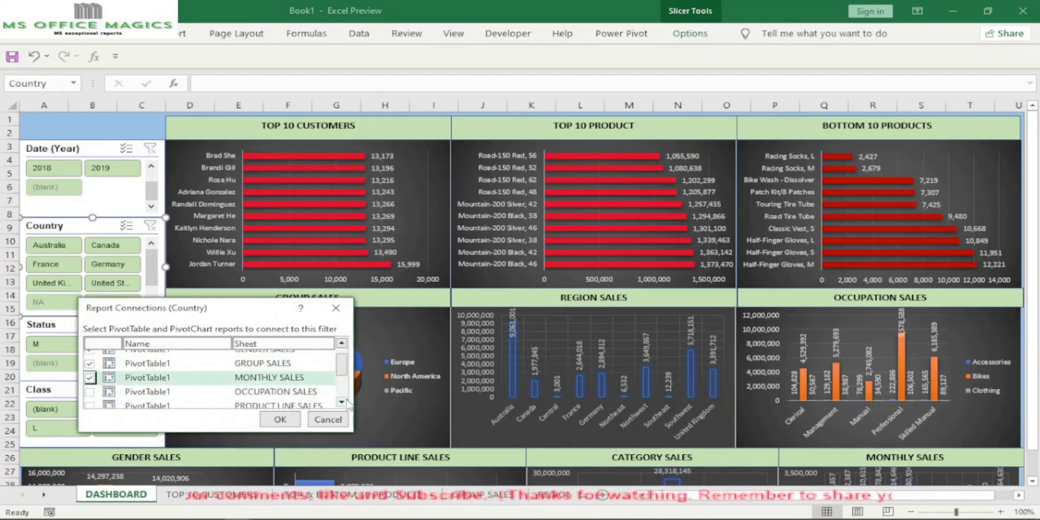
left_click(89, 381)
left_click(90, 395)
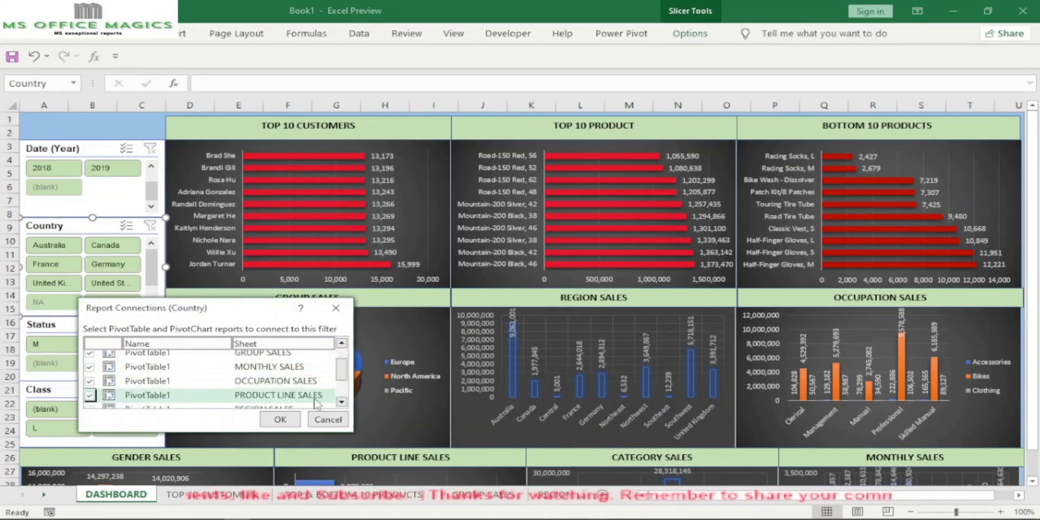
scroll(341, 402, "down", 2)
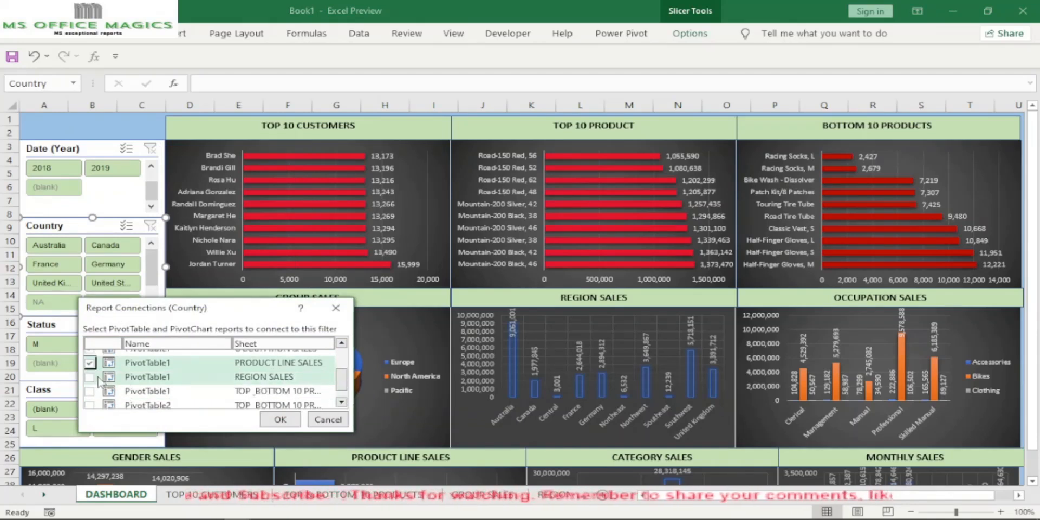
left_click(89, 377)
left_click(90, 391)
left_click(343, 402)
left_click(342, 402)
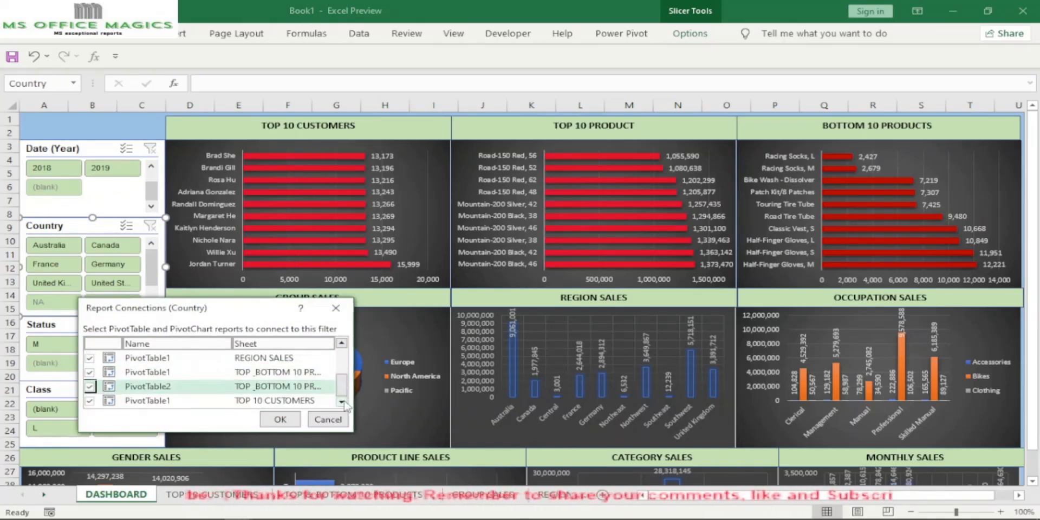
left_click(278, 420)
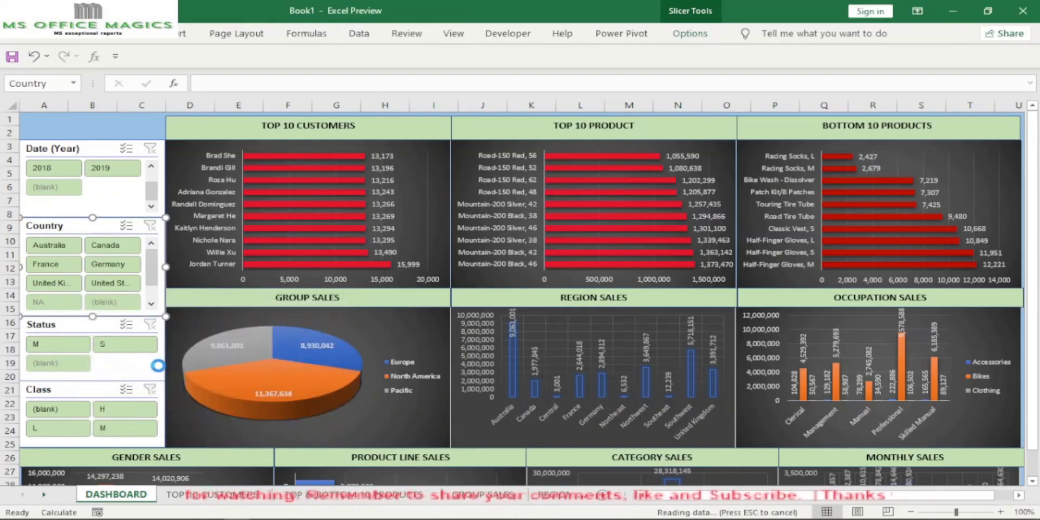
- Connect the Status slicer to the CATEGORY SALES, GENDER SALES, GROUP SALES and MONTHLY SALES pivot tables through its report connections
left_click(158, 365)
right_click(160, 366)
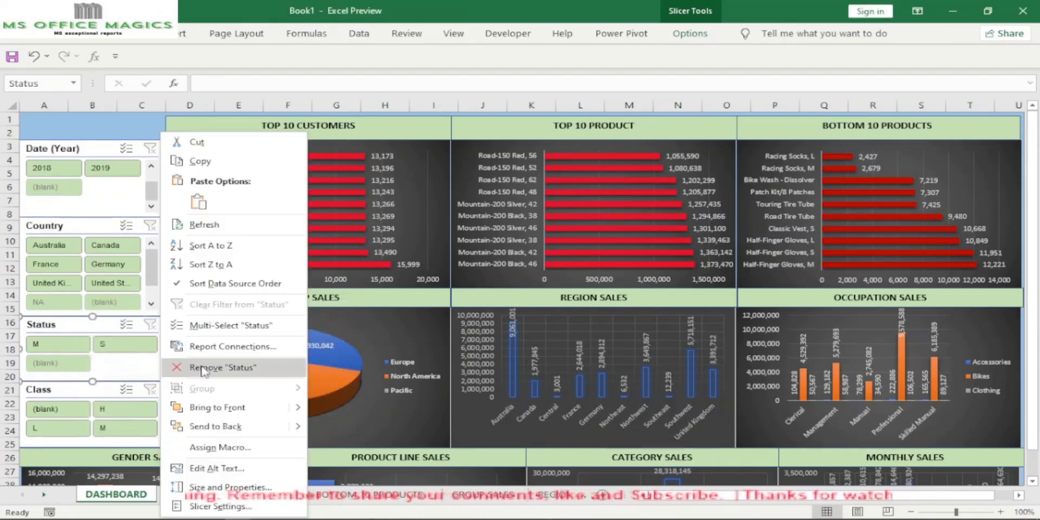
left_click(223, 347)
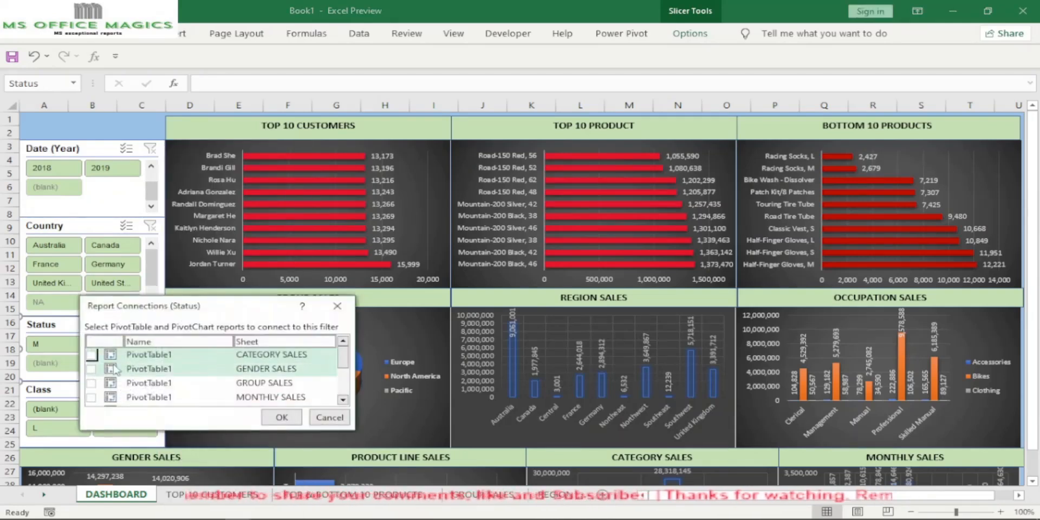
left_click(91, 354)
left_click(91, 369)
left_click(91, 383)
left_click(91, 397)
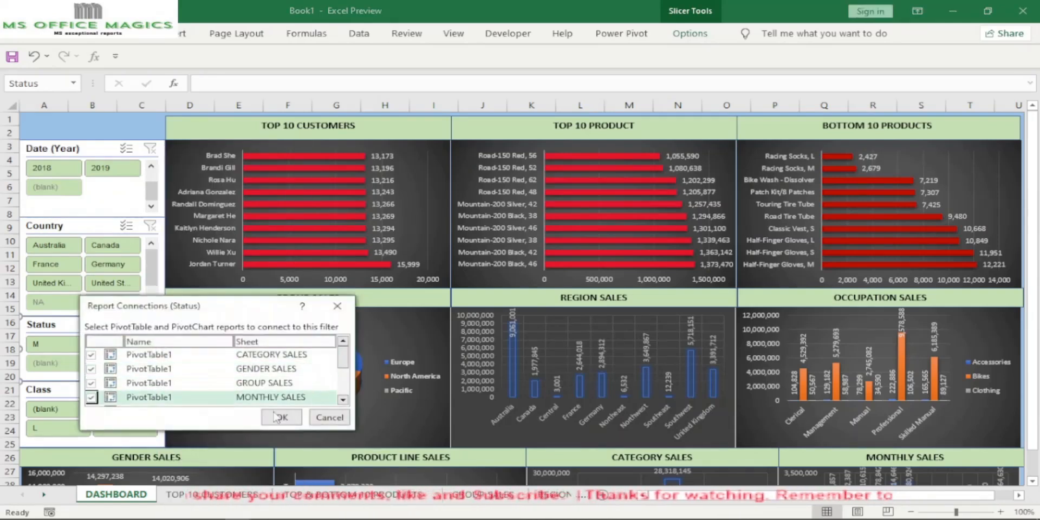
- Connect the Status slicer to the PRODUCT LINE SALES, REGION SALES and top/bottom 10 products PivotTable1 reports, and apply the connections
left_click(343, 400)
left_click(343, 400)
left_click(91, 392)
left_click(343, 400)
left_click(91, 385)
left_click(91, 400)
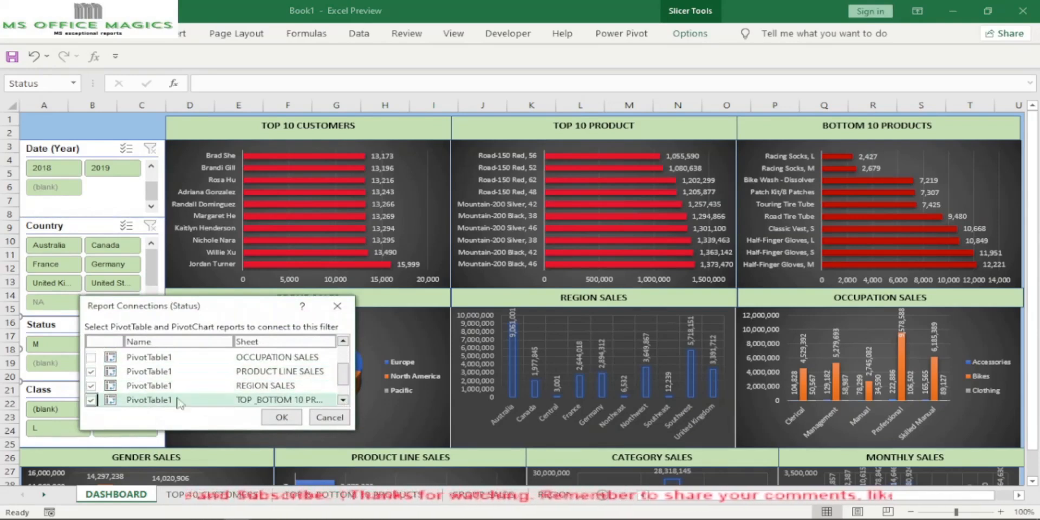
left_click(343, 401)
left_click(343, 401)
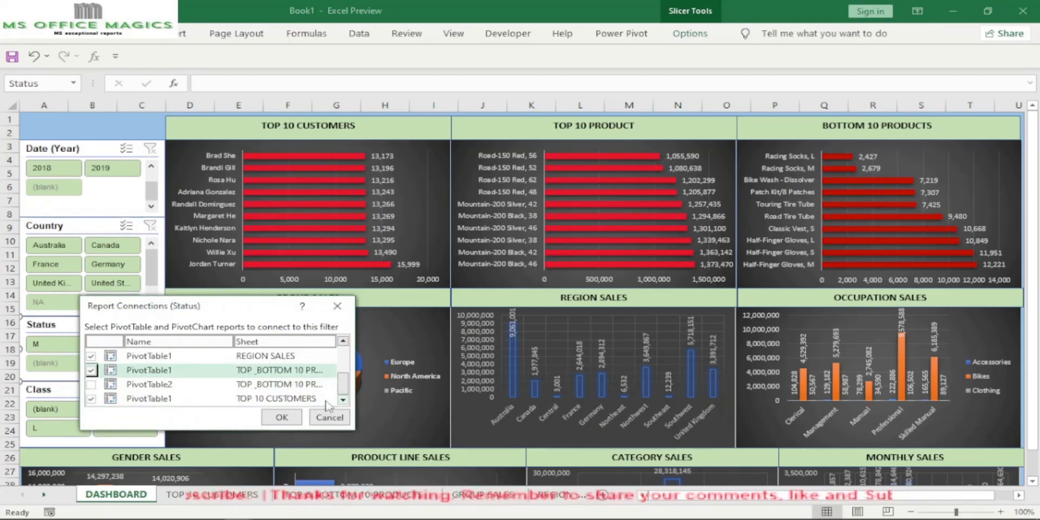
left_click(282, 417)
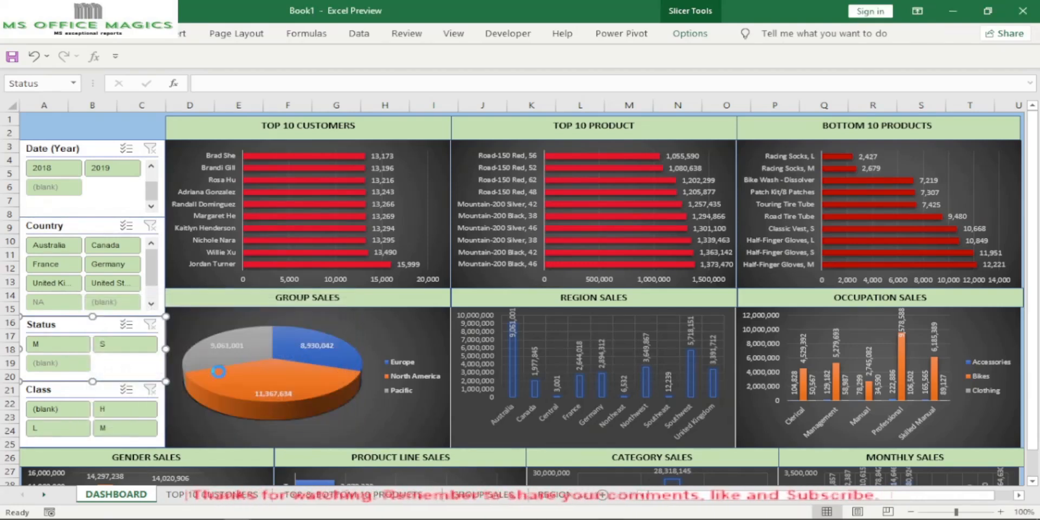
- Connect the Class slicer to the CATEGORY SALES, GENDER SALES, GROUP SALES and MONTHLY SALES pivot tables through its report connections
left_click(159, 406)
right_click(160, 408)
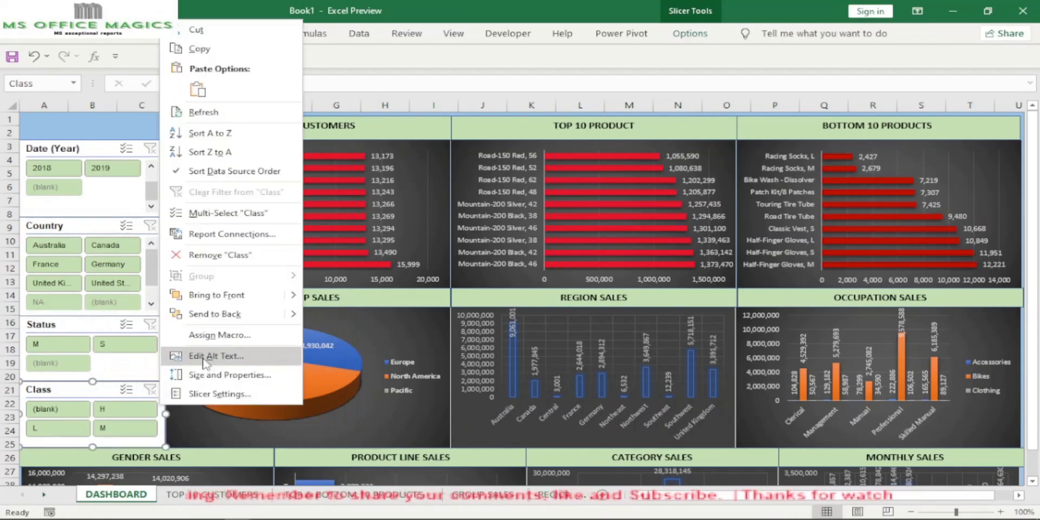
left_click(224, 233)
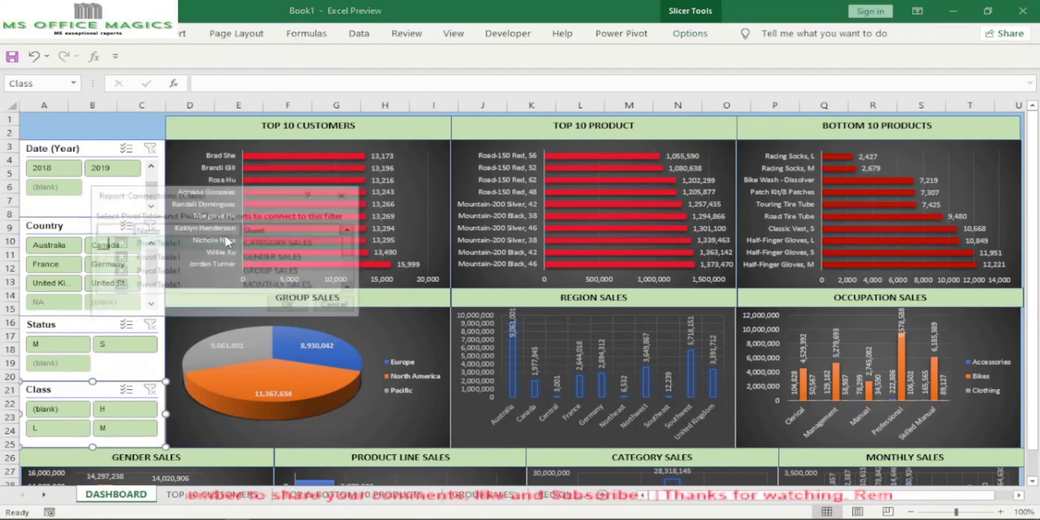
left_click(98, 243)
left_click(98, 256)
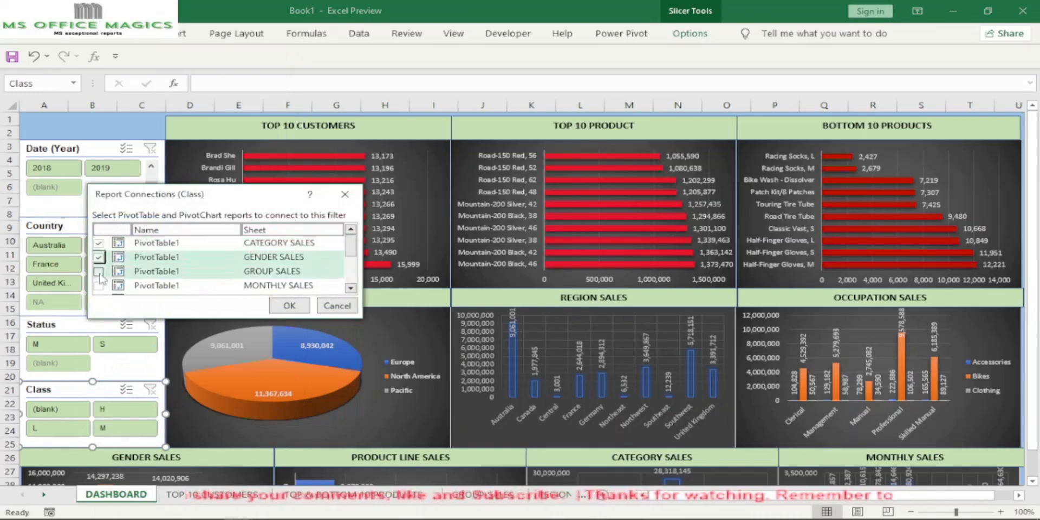
left_click(99, 271)
left_click(99, 286)
- Connect the Class slicer to the OCCUPATION SALES, PRODUCT LINE SALES, REGION SALES and both top/bottom 10 products pivot tables, and apply the connections
left_click(351, 289)
left_click(352, 288)
left_click(351, 289)
left_click(351, 288)
left_click(98, 260)
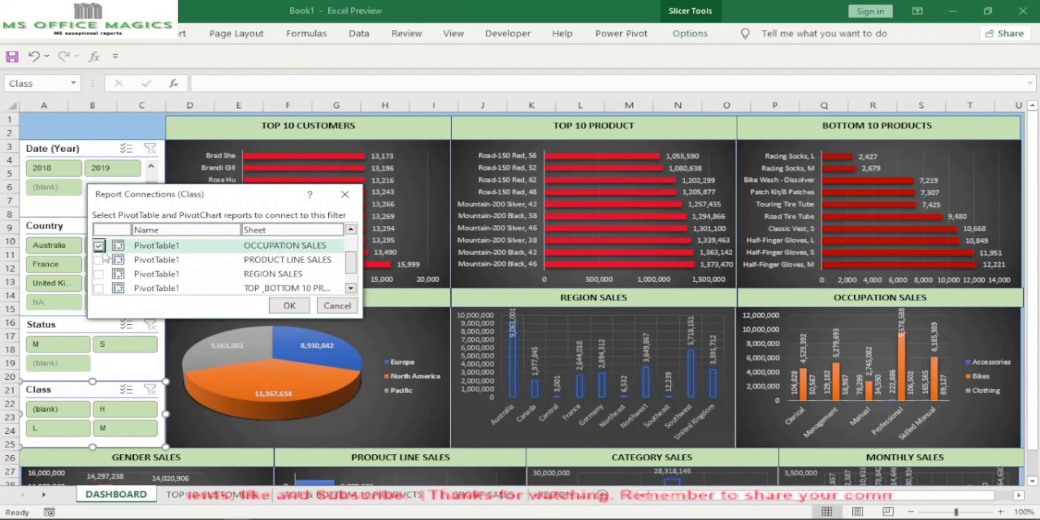
left_click(99, 246)
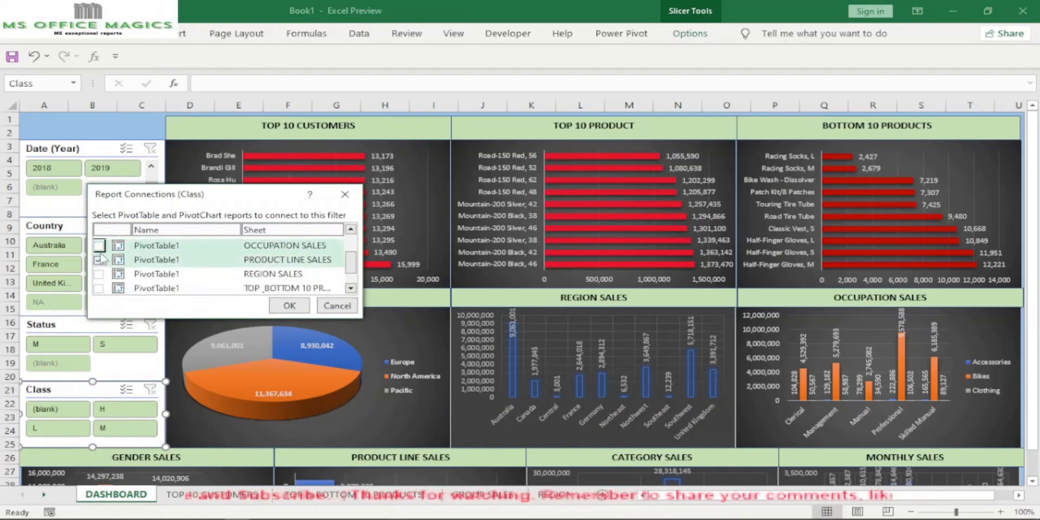
left_click(99, 274)
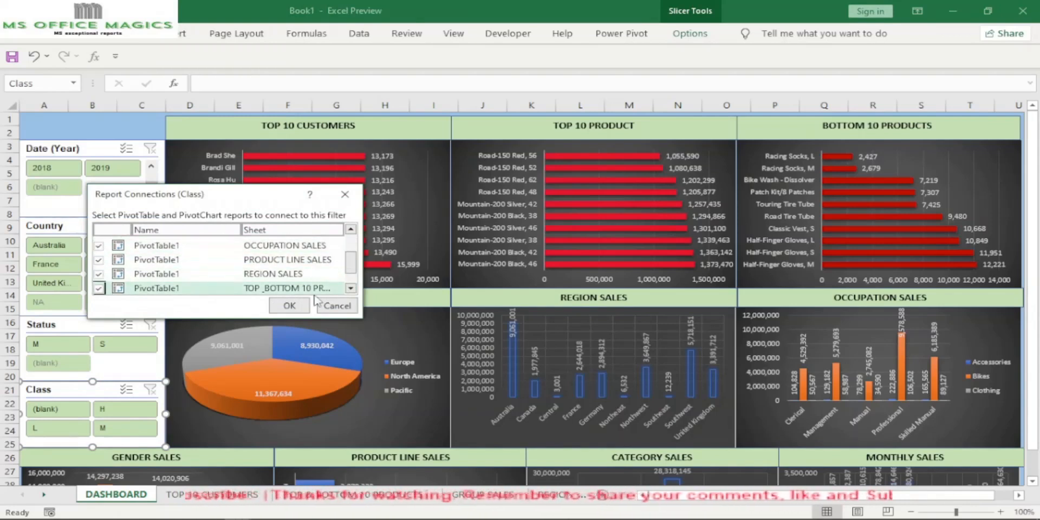
left_click(351, 289)
left_click(352, 290)
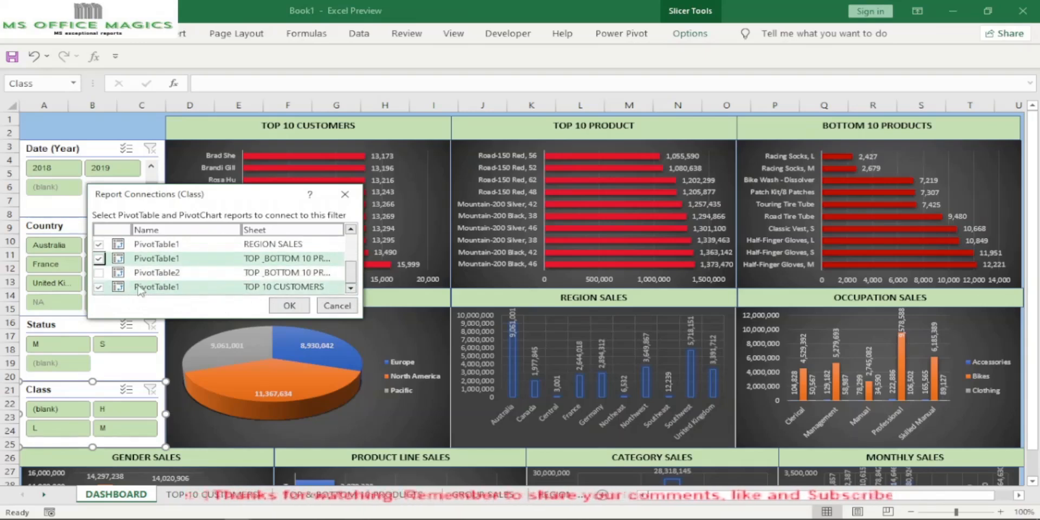
left_click(99, 273)
left_click(289, 305)
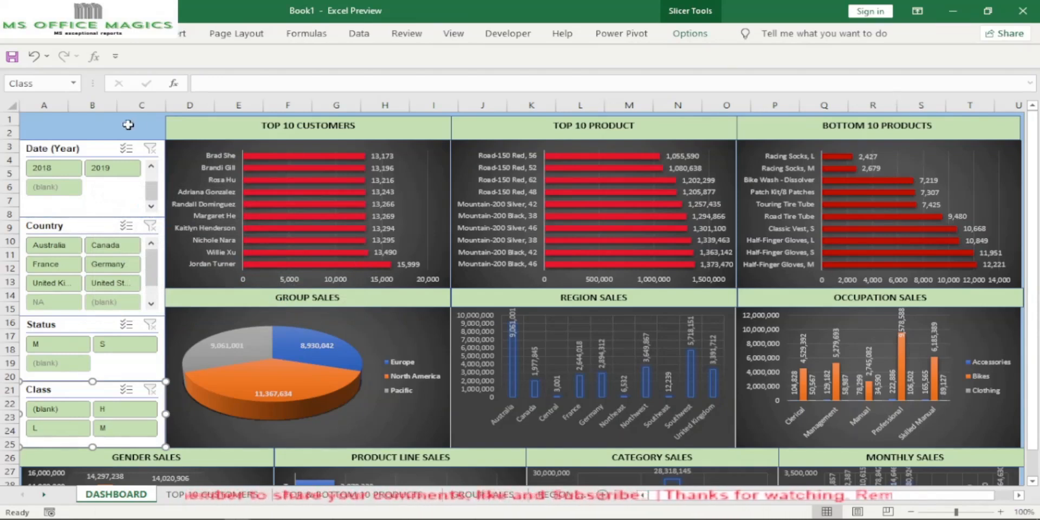
- Copy the TOP 10 CUSTOMERS header shape to cell A1 and shrink it to fit columns A to C above the slicers
left_click(80, 124)
left_click(255, 128)
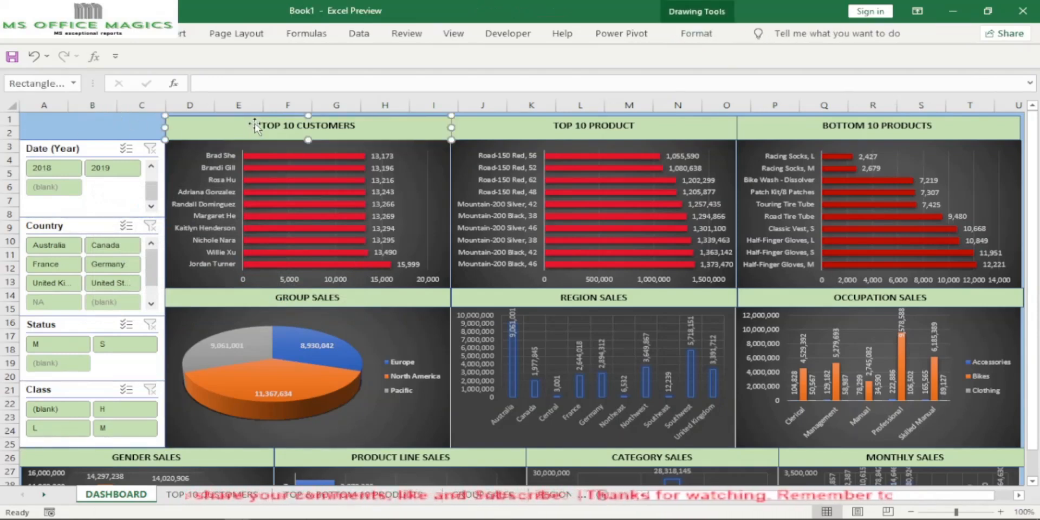
right_click(255, 124)
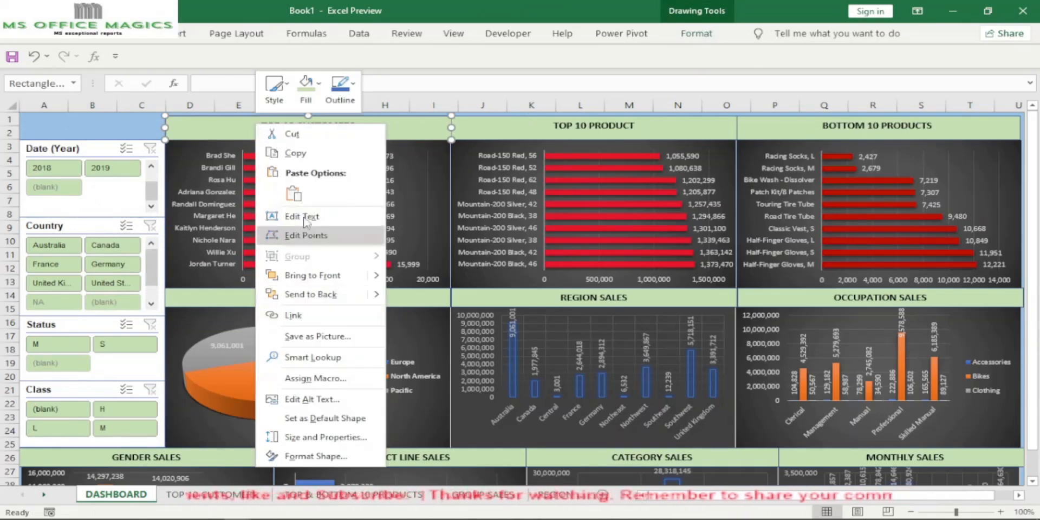
left_click(296, 154)
left_click(86, 121)
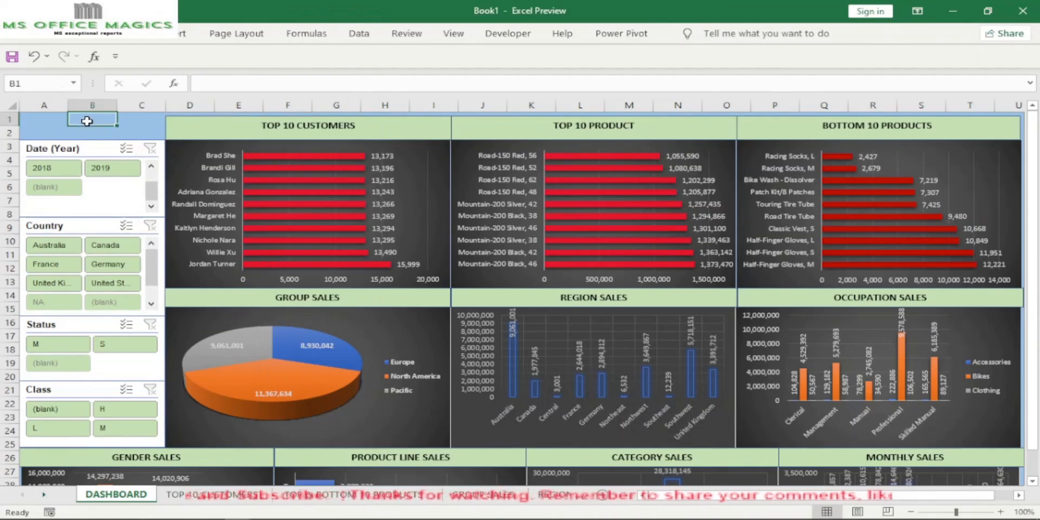
left_click(47, 124)
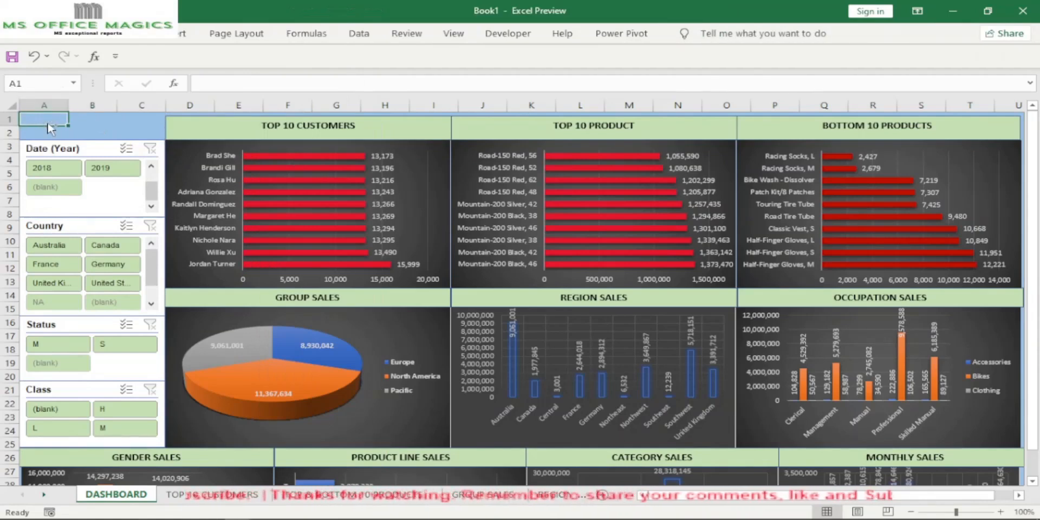
key("ctrl+v")
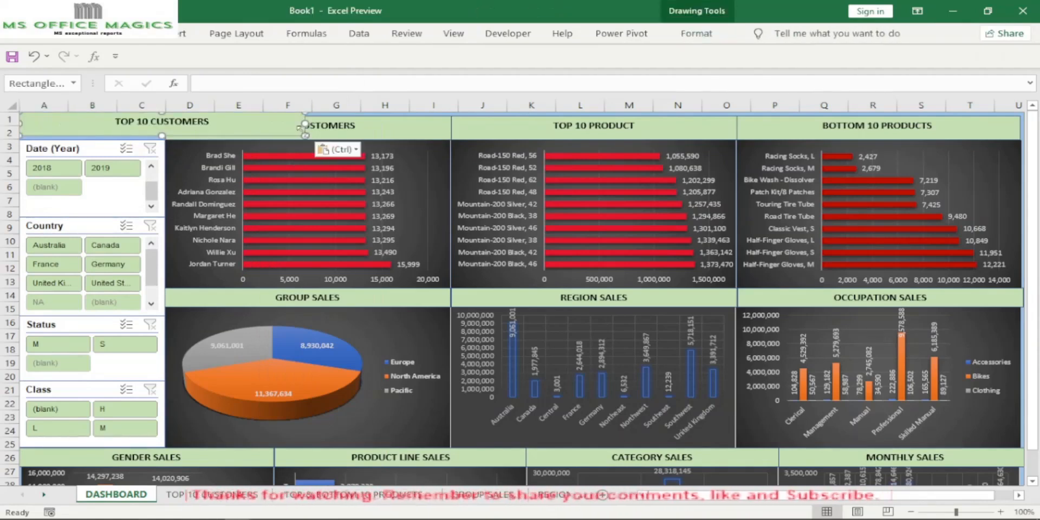
left_click_drag(297, 125, 140, 138)
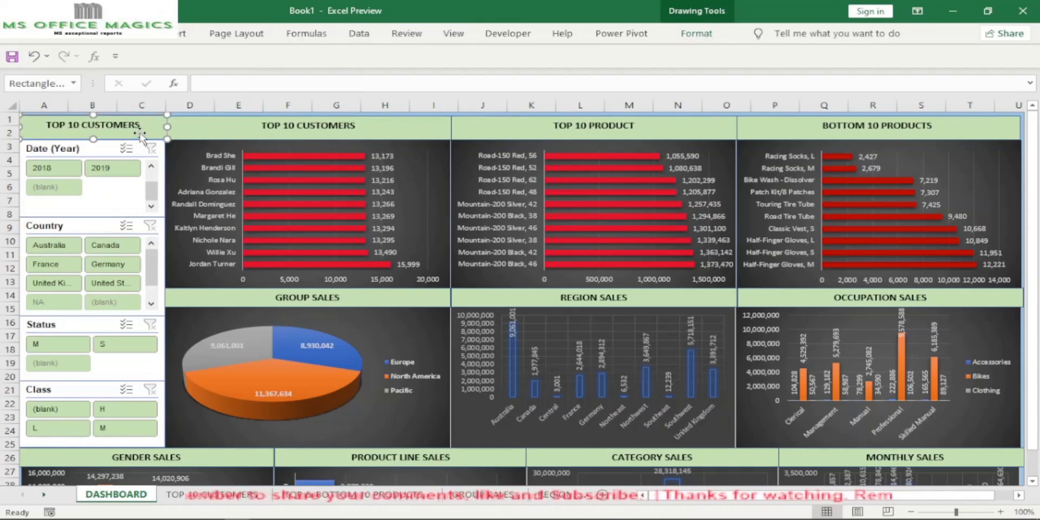
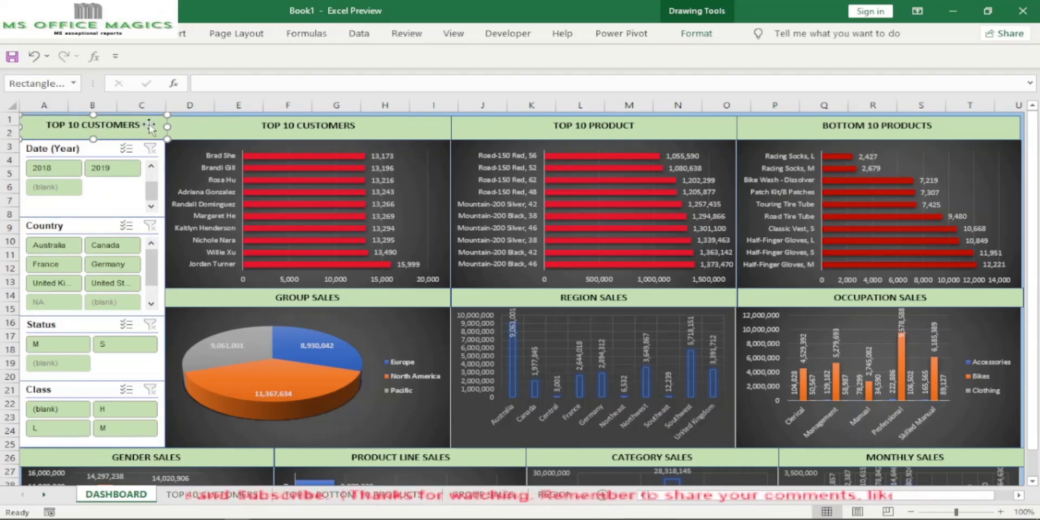
- Replace the copied header's text with SALES DASHBOARD
key("BackSpace")
key("BackSpace")
key("BackSpace")
key("BackSpace")
key("BackSpace")
key("BackSpace")
key("BackSpace")
key("BackSpace")
key("BackSpace")
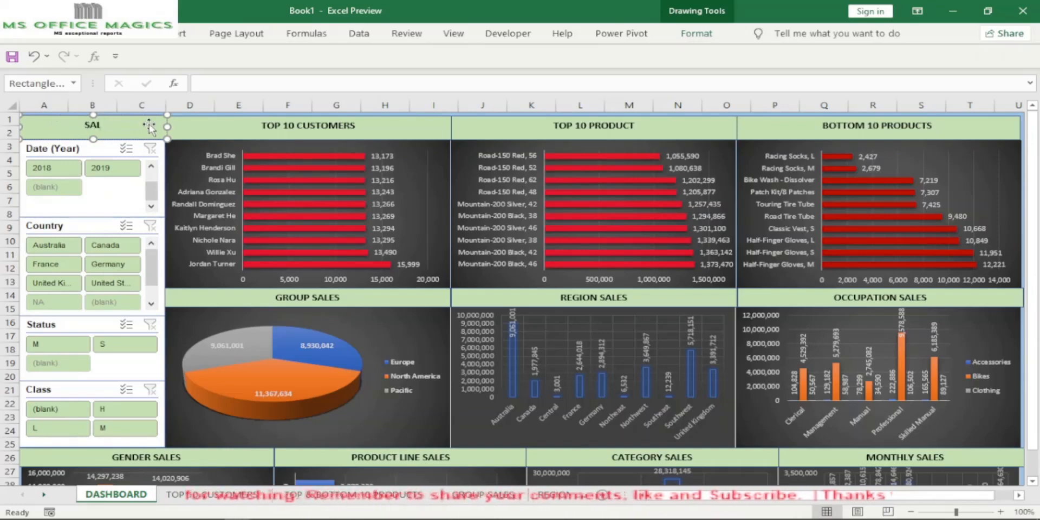
type("SHBOARD")
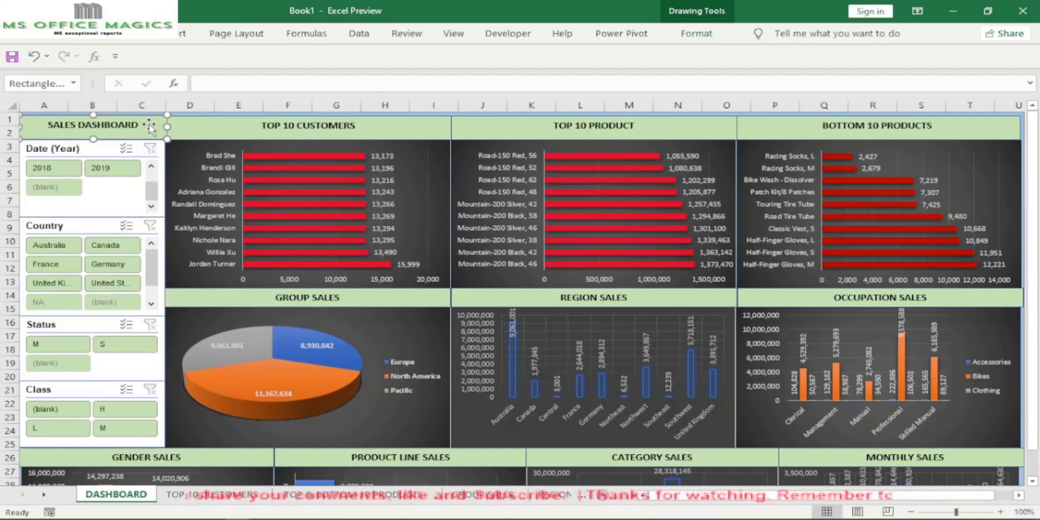
- Format the SALES DASHBOARD header with a light gold fill, font size 12 and middle vertical alignment
left_click(79, 38)
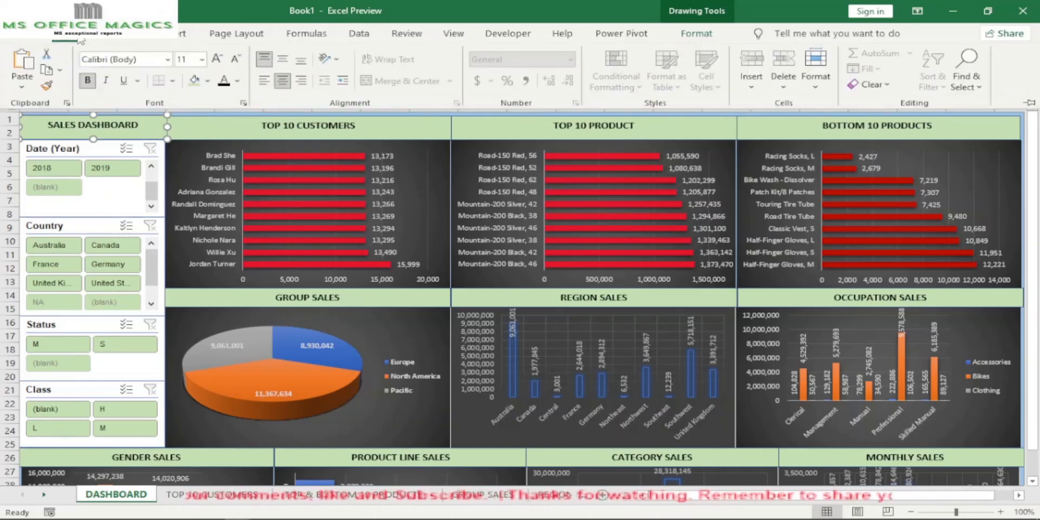
left_click(207, 80)
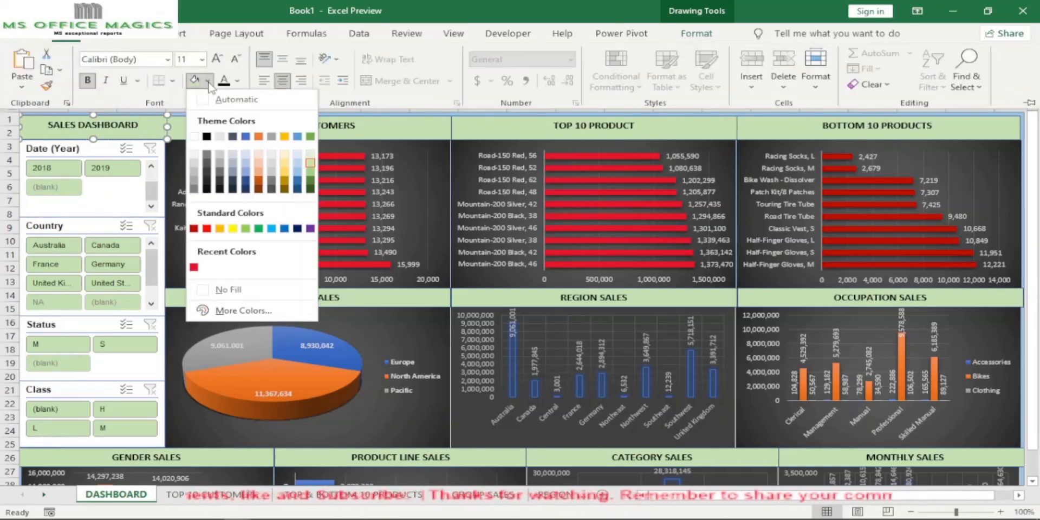
left_click(283, 167)
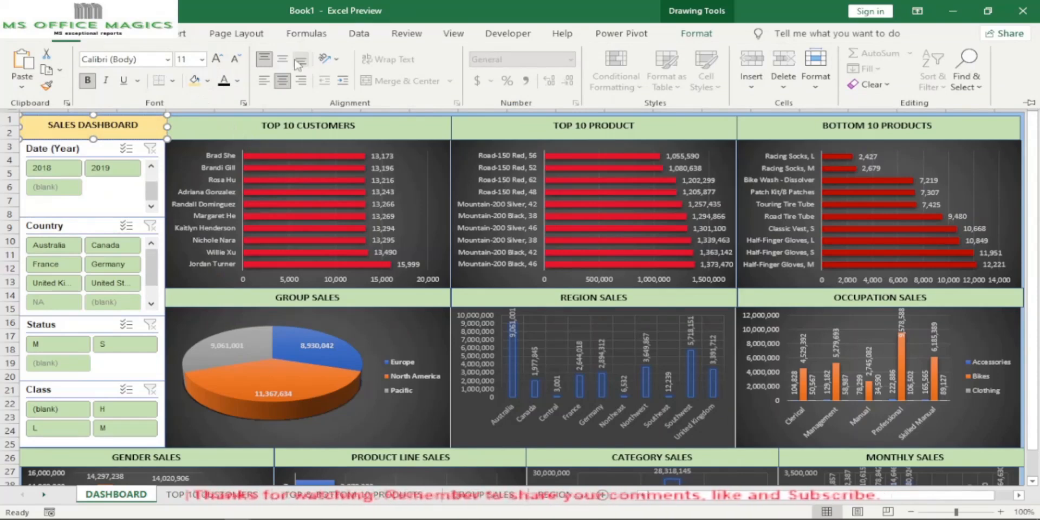
left_click(202, 60)
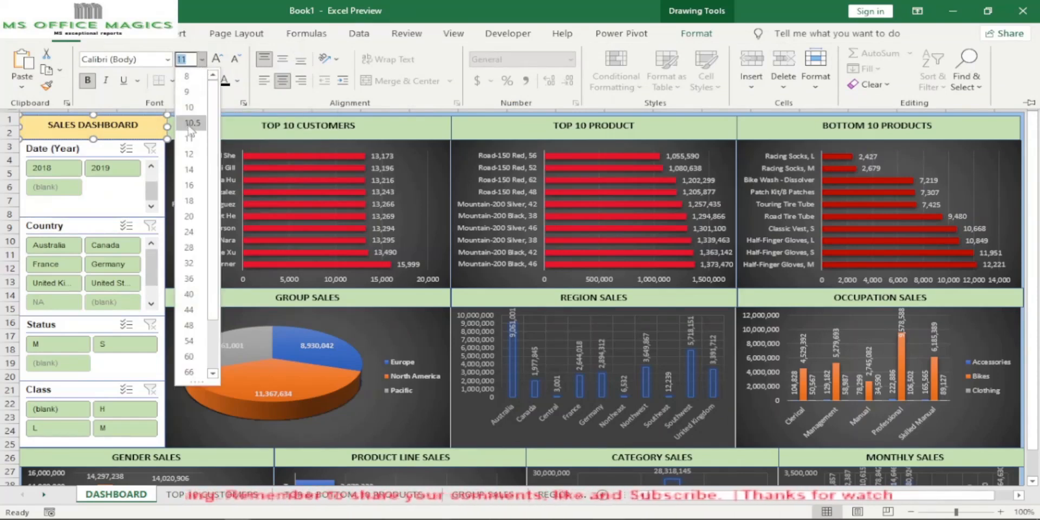
left_click(191, 154)
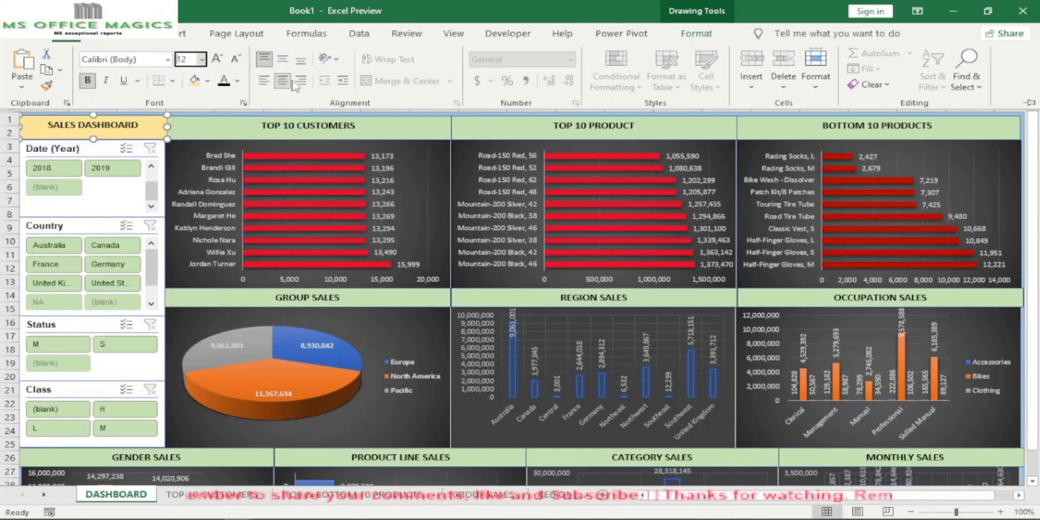
left_click(282, 60)
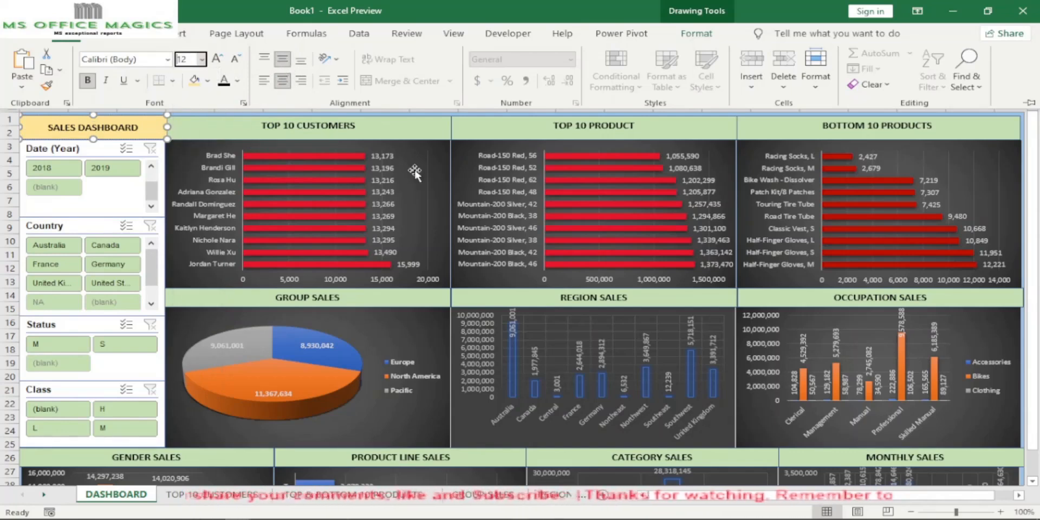
left_click(1031, 132)
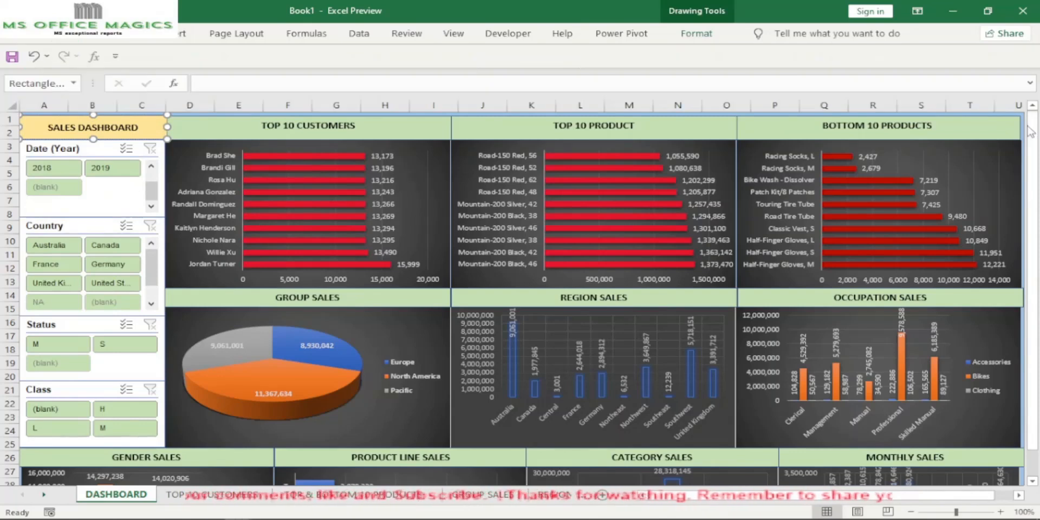
- Deselect the header and review the whole dashboard layout, from the title down to the gender, product line, category and monthly charts
left_click(206, 83)
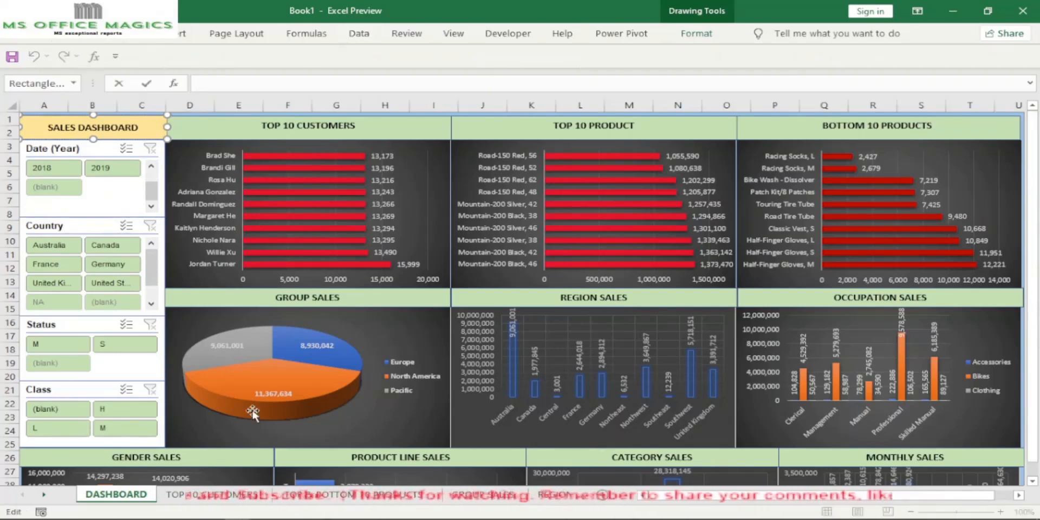
scroll(260, 395, "down", 9)
left_click(244, 379)
scroll(248, 349, "up", 9)
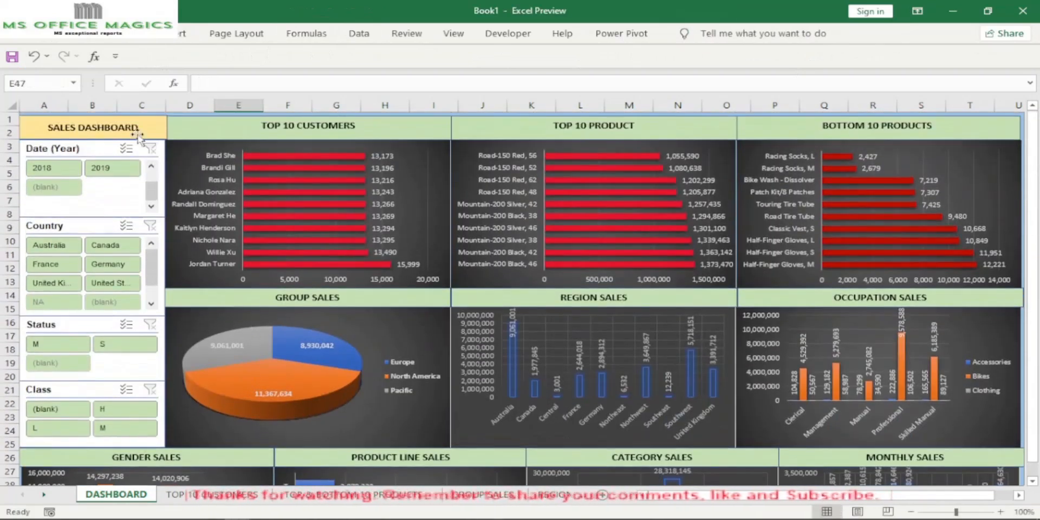
left_click(151, 130)
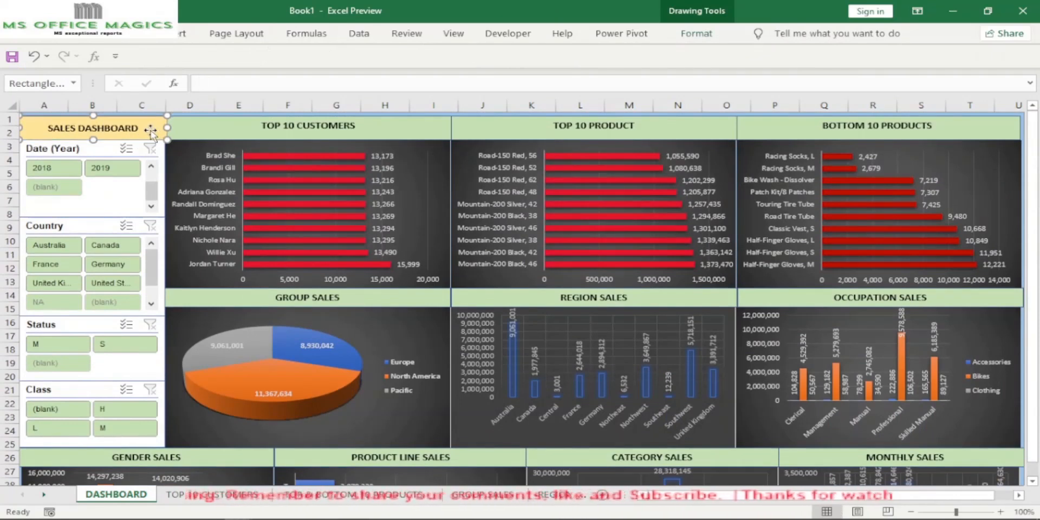
scroll(486, 385, "down", 4)
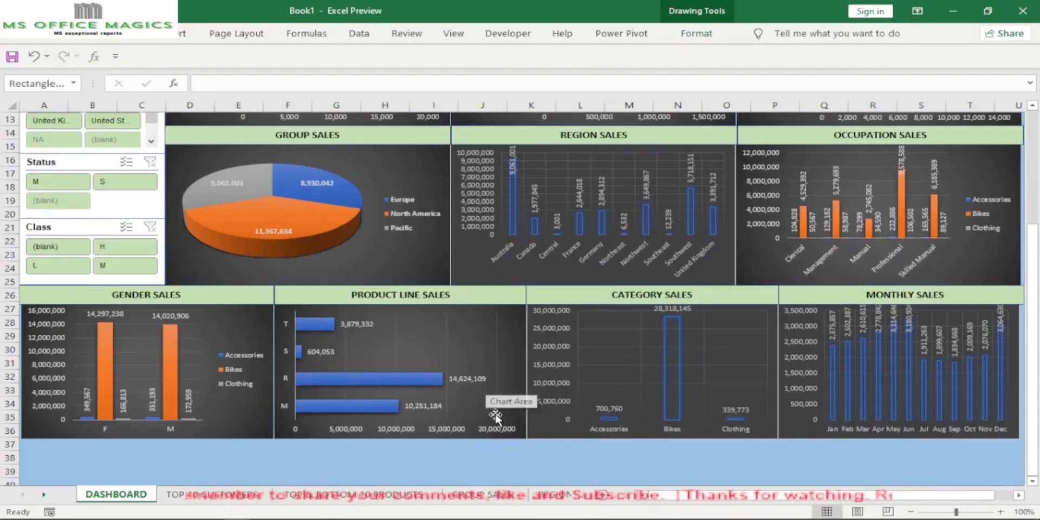
left_click(433, 471)
scroll(146, 155, "up", 4)
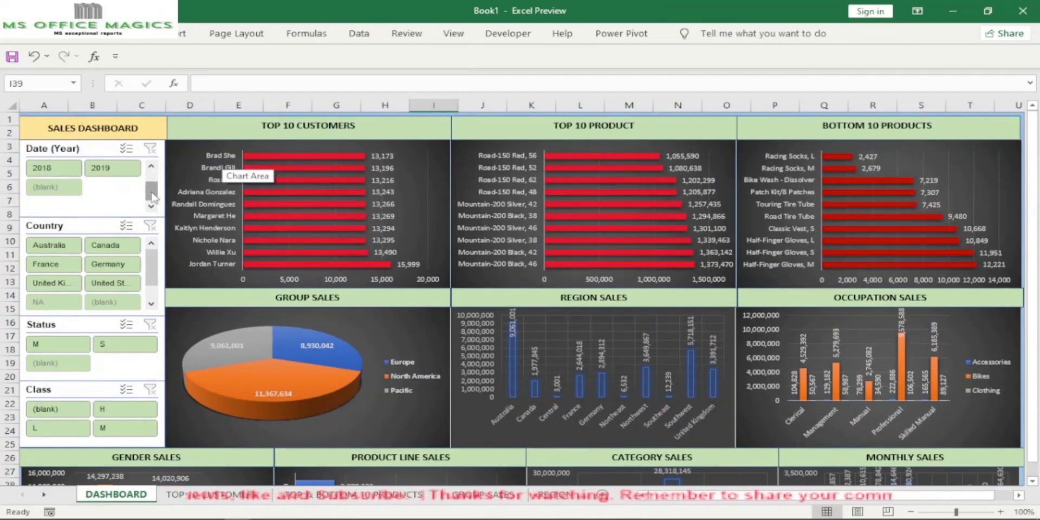
- Test the Date (Year) slicer by filtering the dashboard to 2016 and to 2019, and clear its filter
left_click_drag(153, 192, 151, 170)
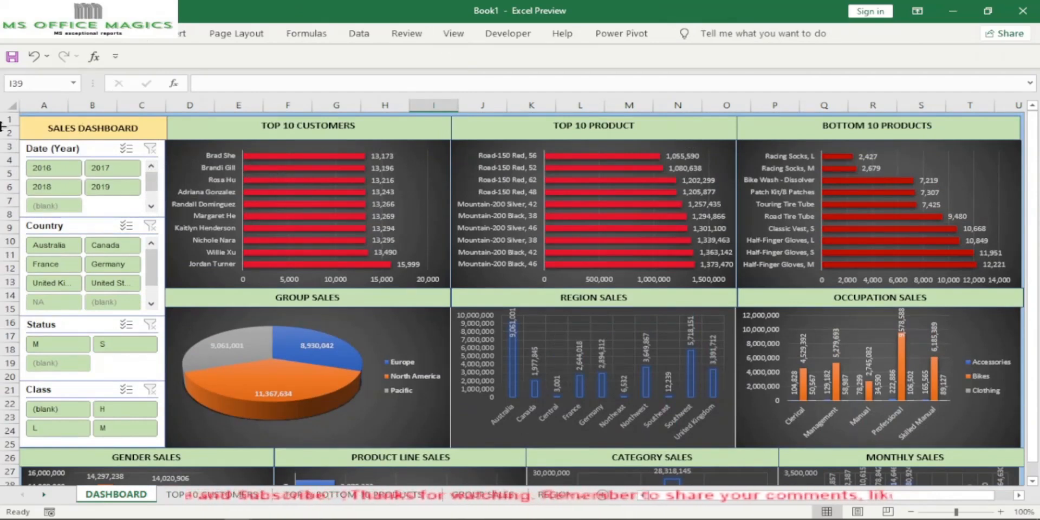
scroll(316, 187, "down", 2)
scroll(107, 233, "up", 2)
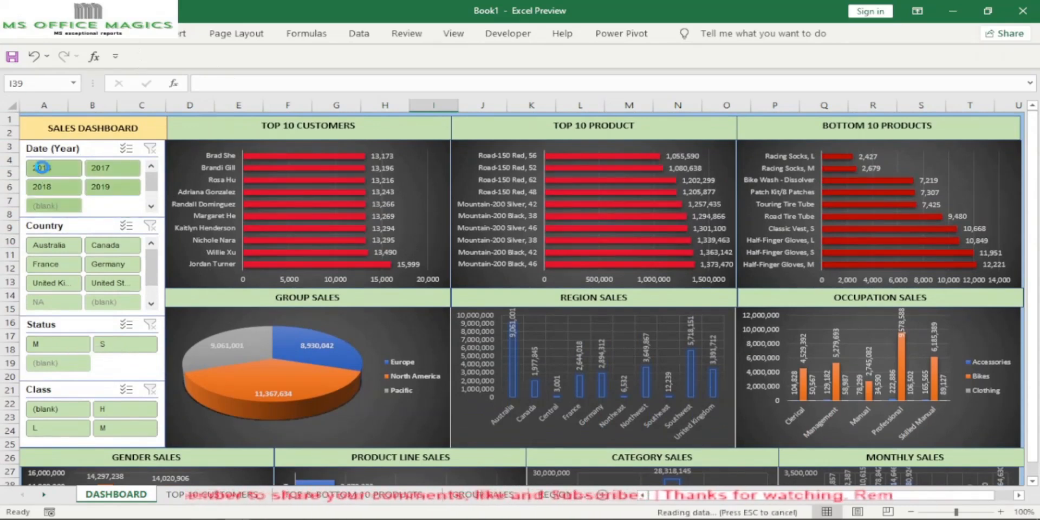
left_click(44, 169)
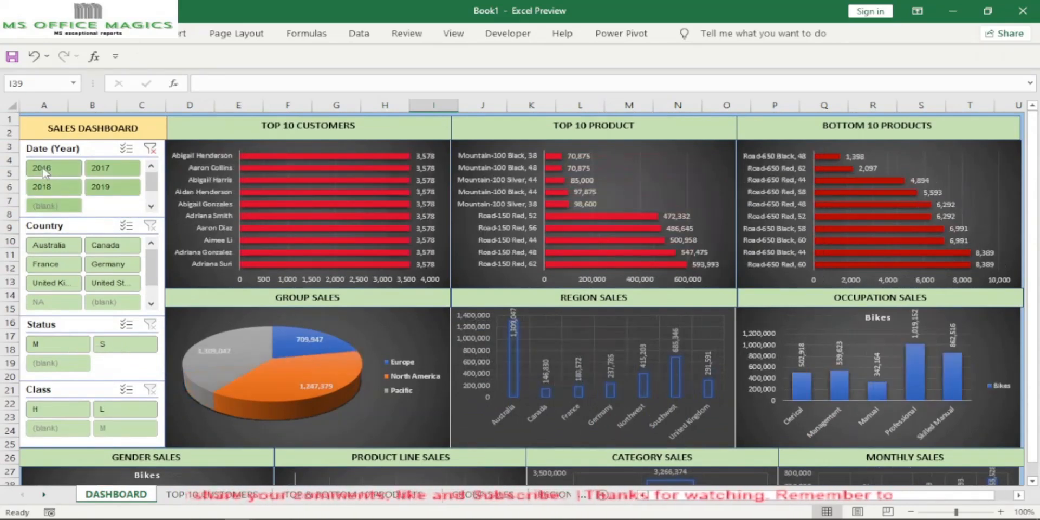
scroll(92, 247, "down", 3)
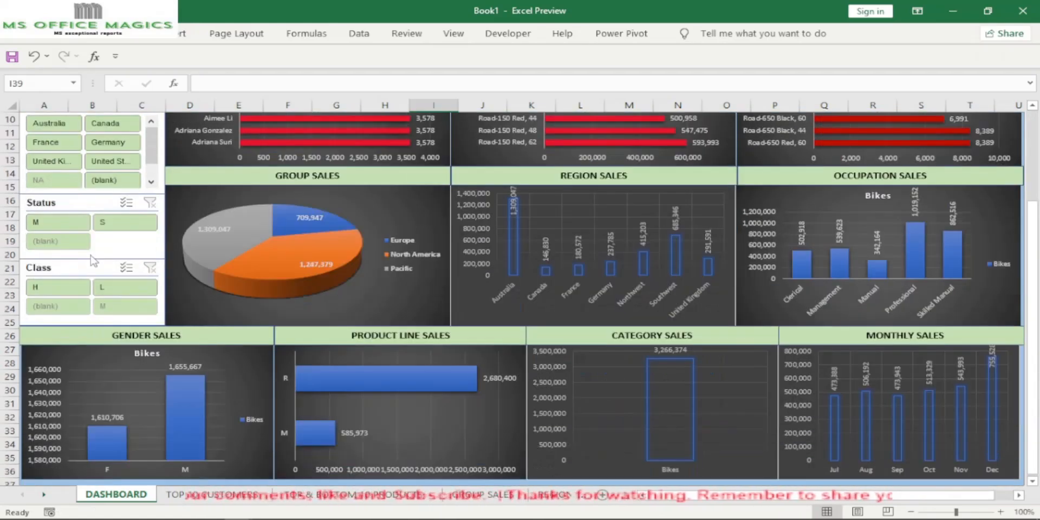
scroll(92, 260, "up", 3)
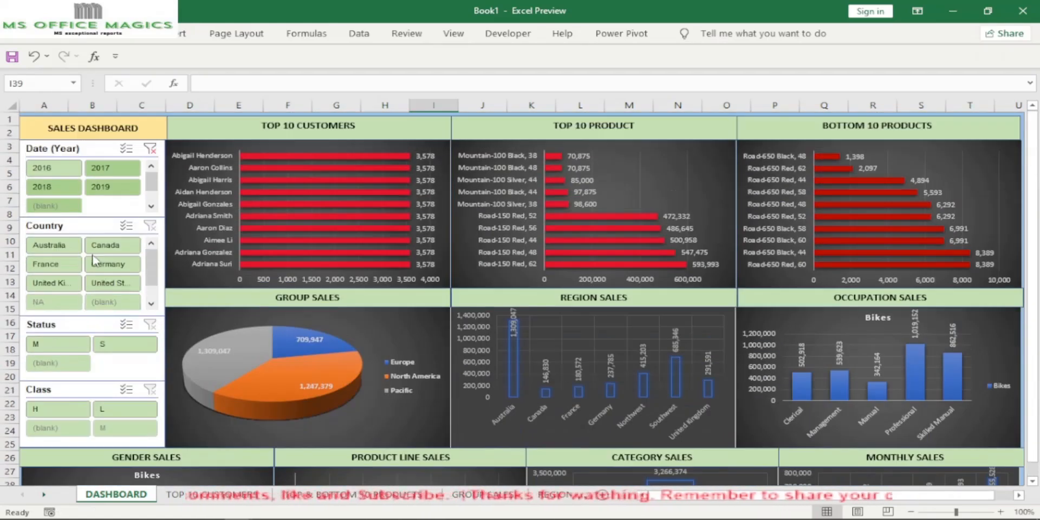
left_click(99, 187)
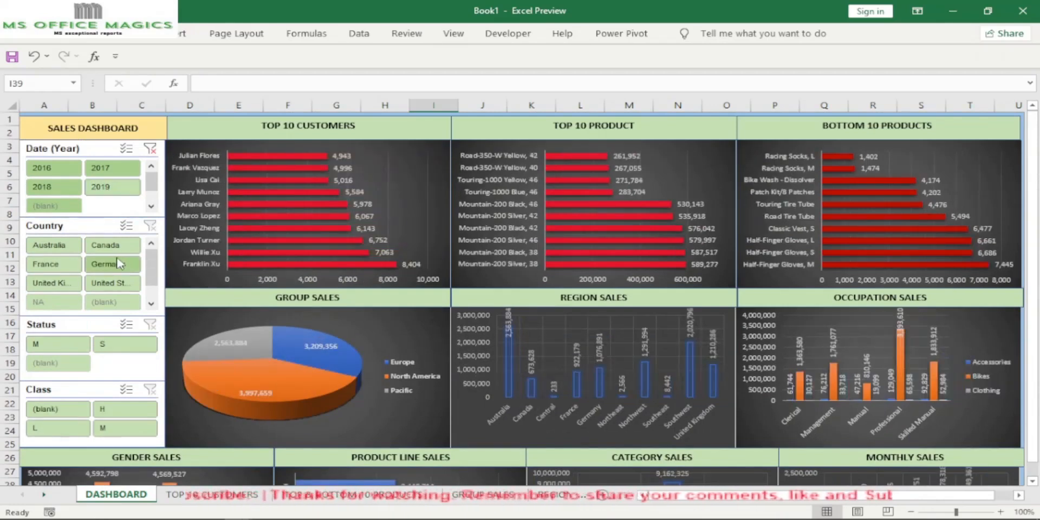
left_click(151, 149)
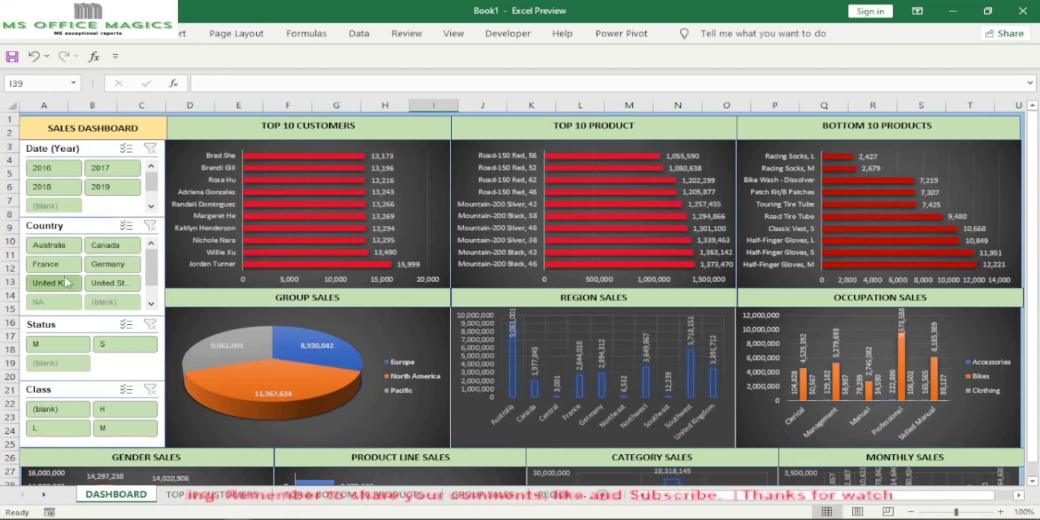
- Filter the dashboard to Australia with the Country slicer
scroll(57, 286, "down", 1)
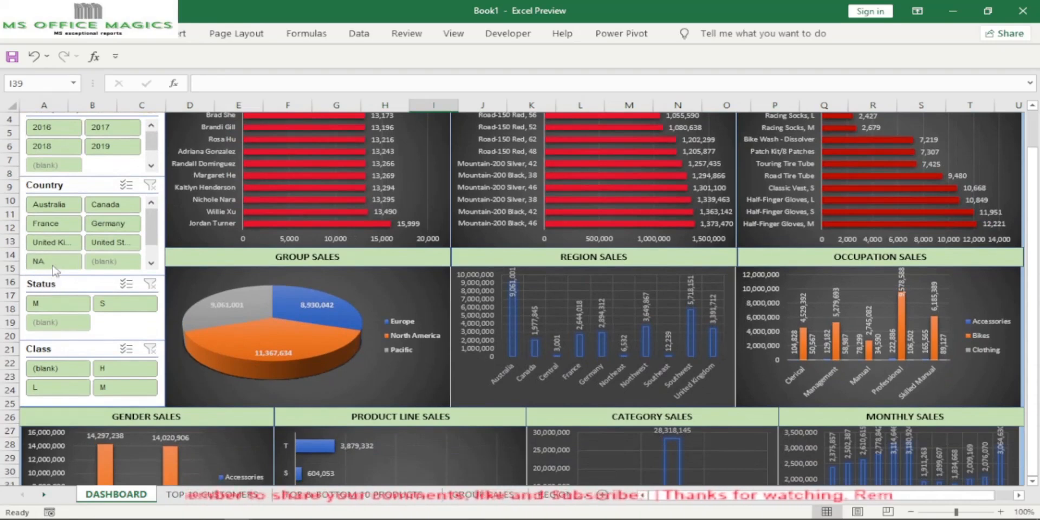
left_click(43, 207)
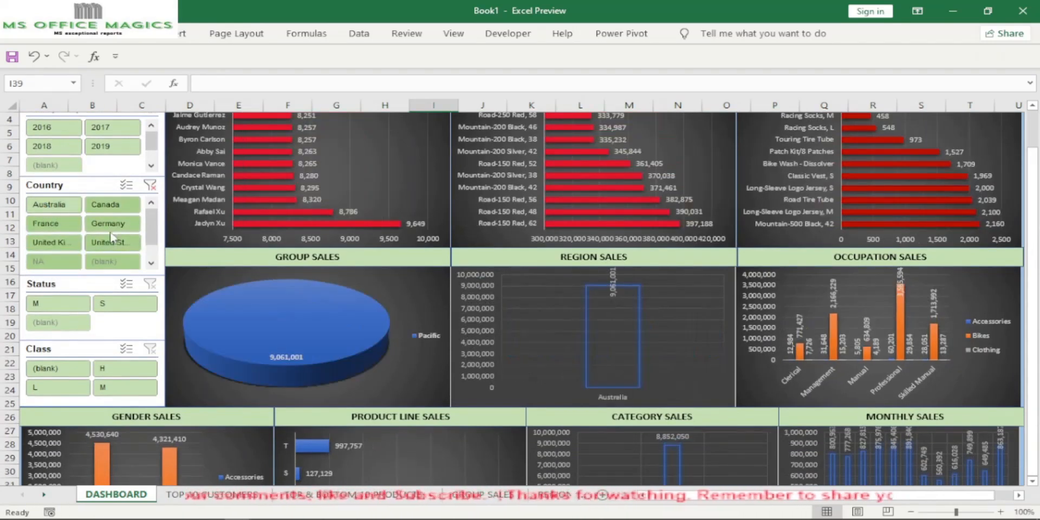
- Test the Country slicer by filtering the dashboard to Canada and to United Kingdom, and clear its filter
left_click(102, 204)
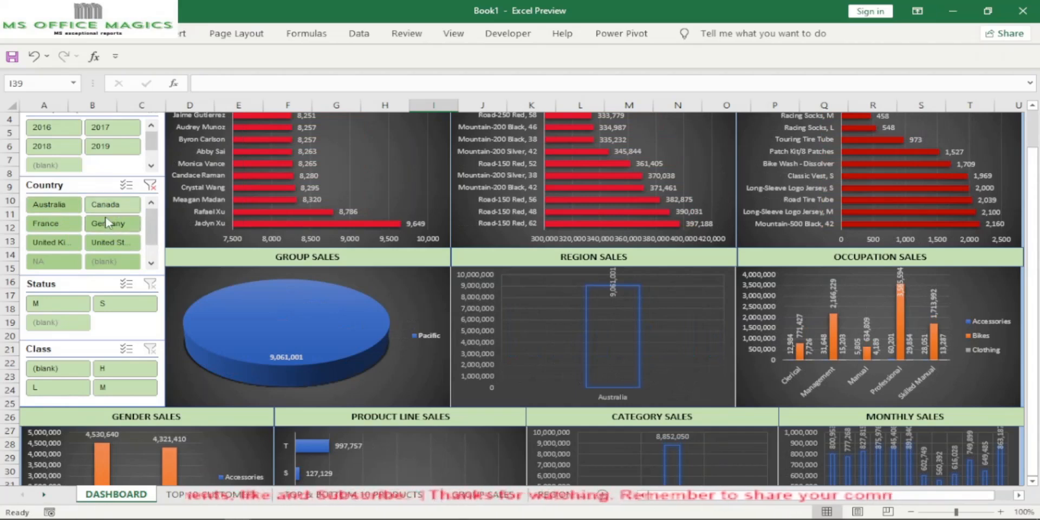
left_click(45, 246)
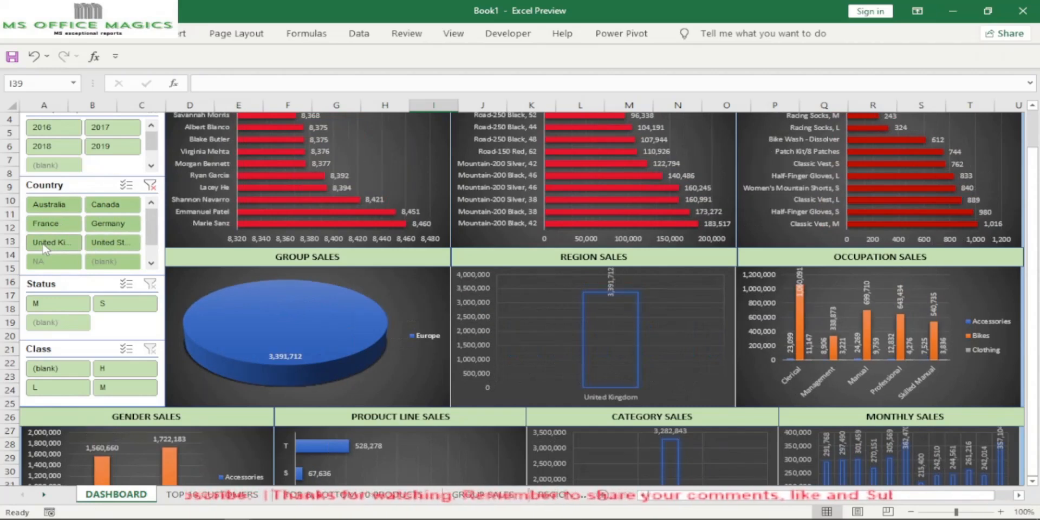
left_click(153, 190)
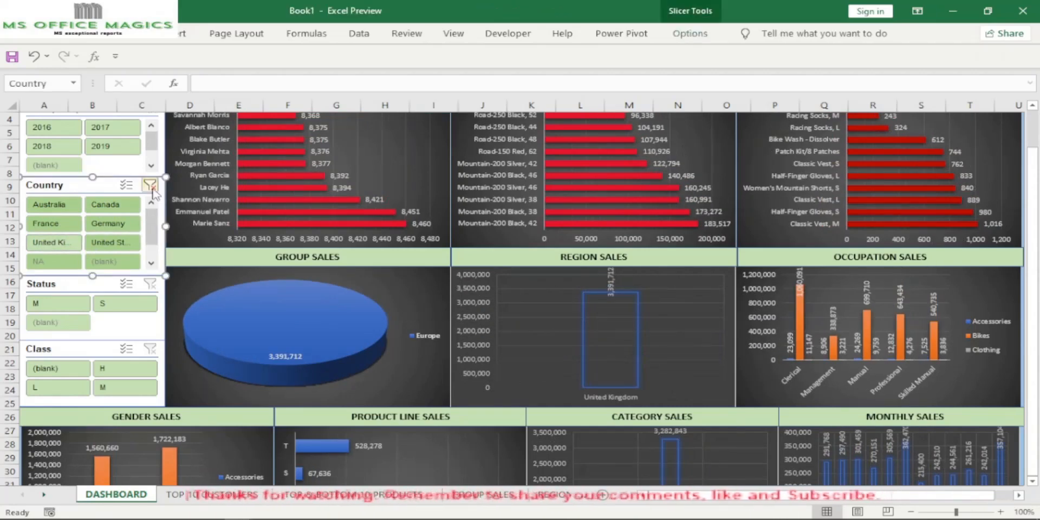
scroll(129, 227, "down", 2)
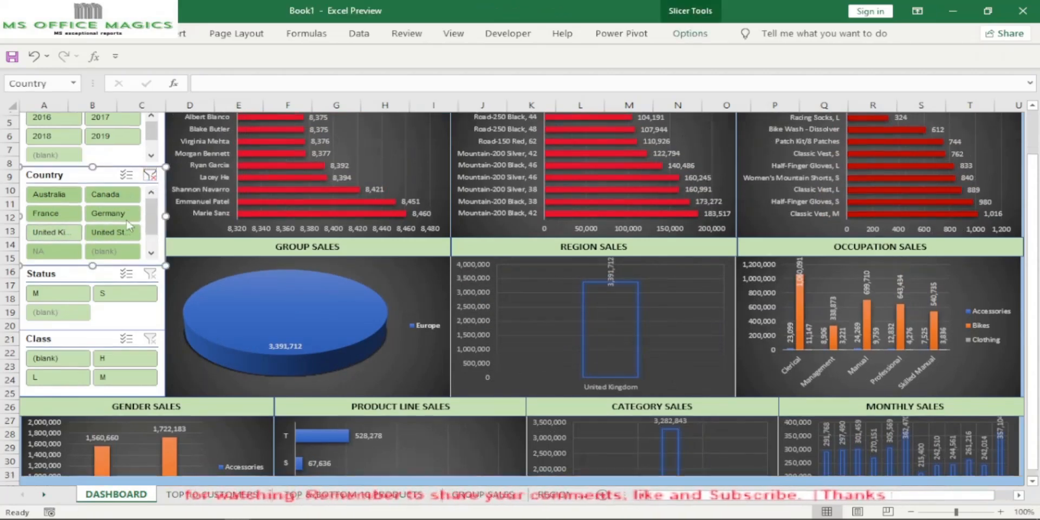
- Test the Status slicer with M and the Class slicer with L and M, clearing each slicer's filter
left_click(53, 222)
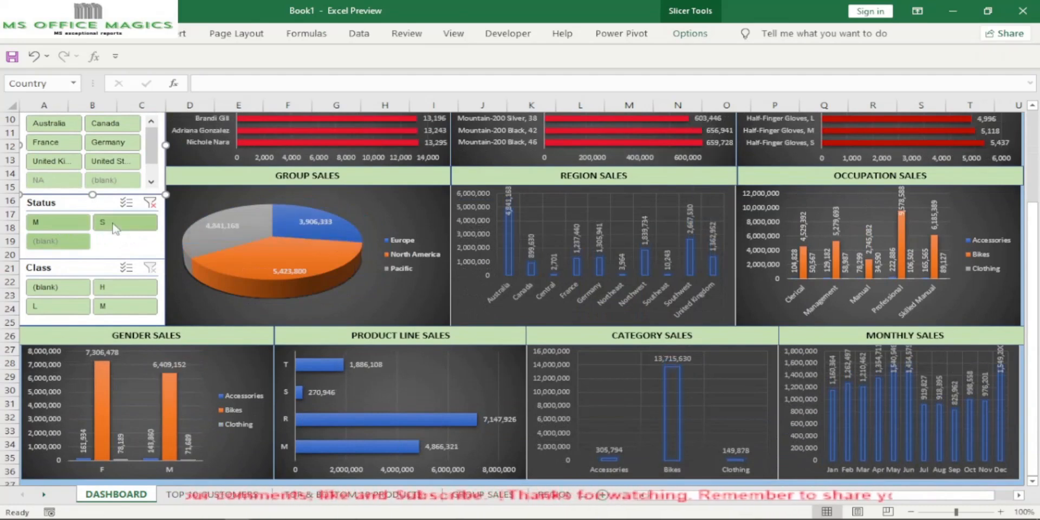
left_click(151, 203)
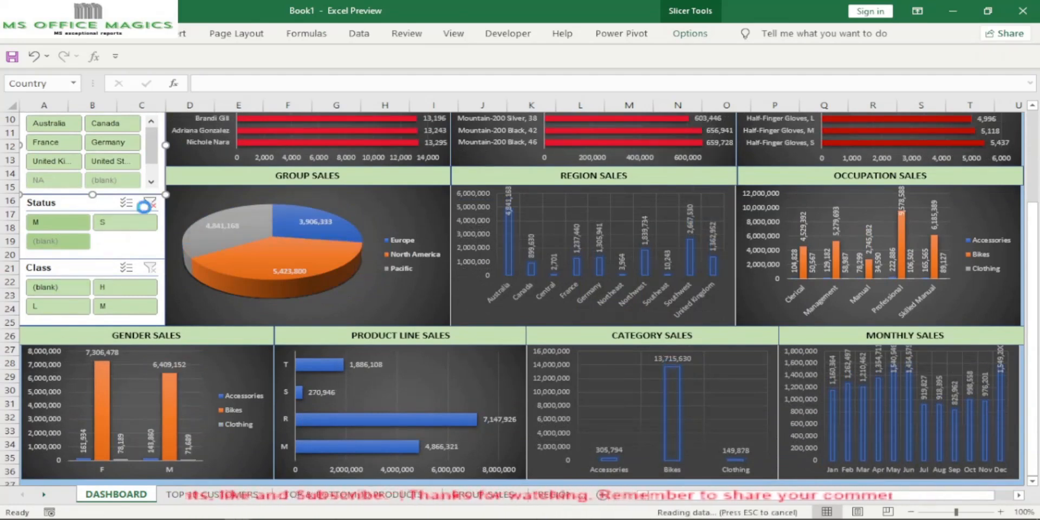
left_click(41, 307)
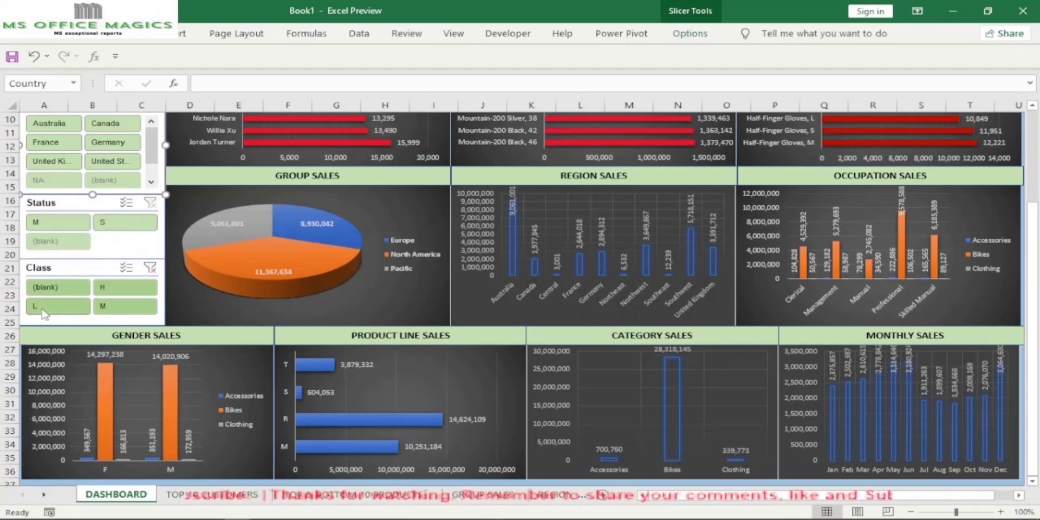
left_click(110, 308)
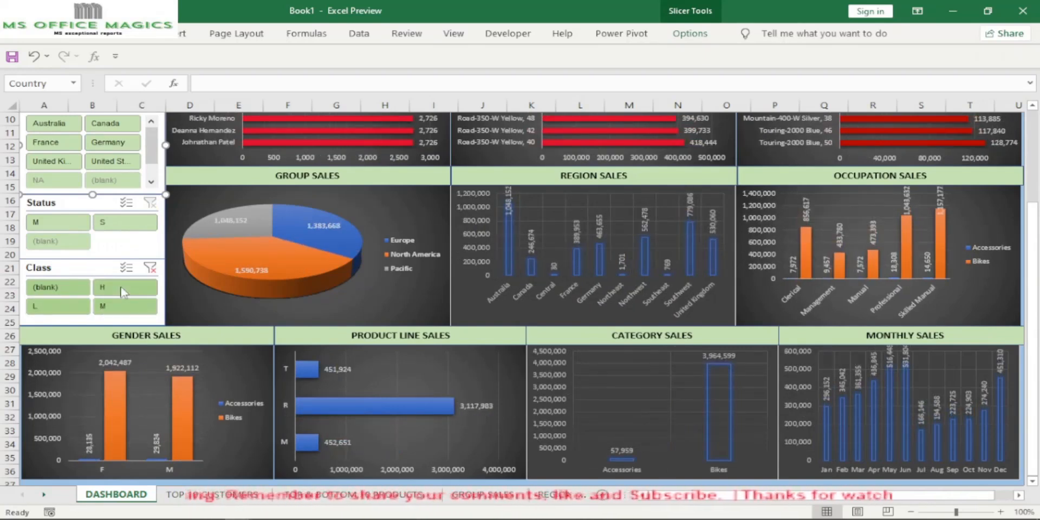
left_click(150, 268)
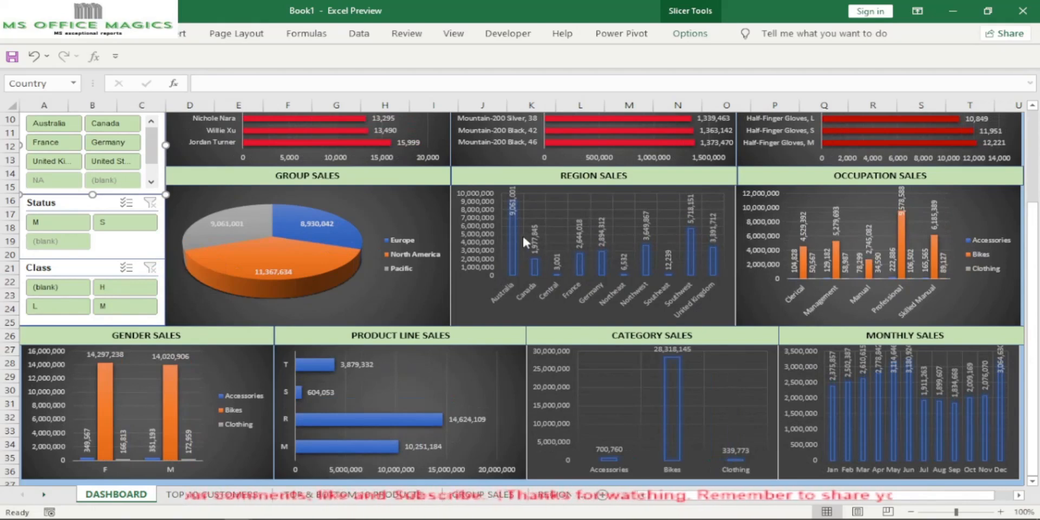
left_click_drag(1033, 258, 1036, 144)
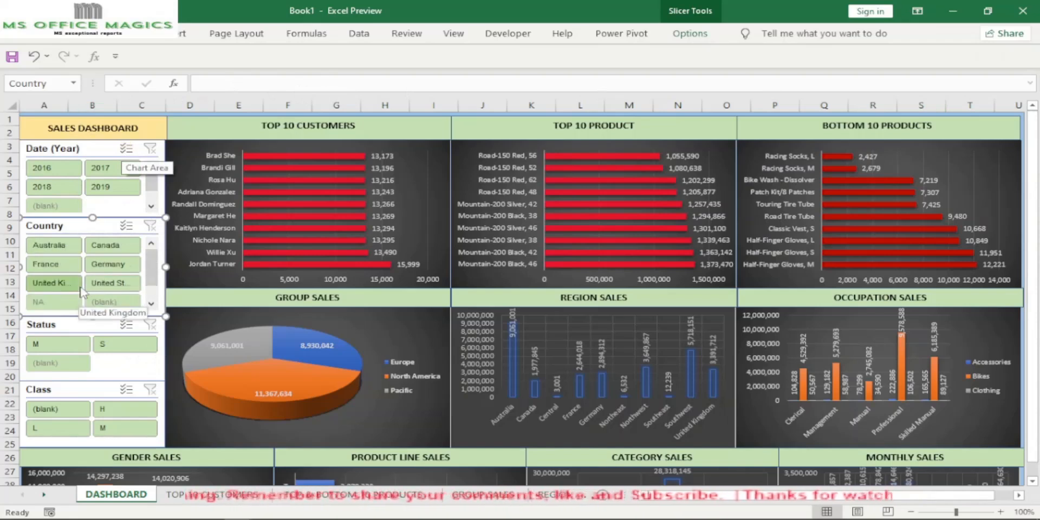
scroll(1035, 257, "down", 1)
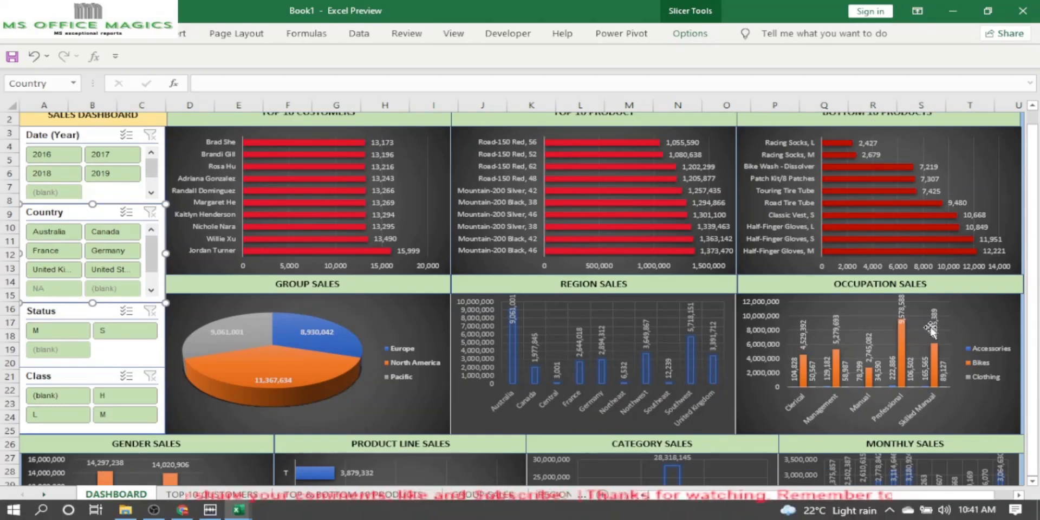
left_click(156, 363)
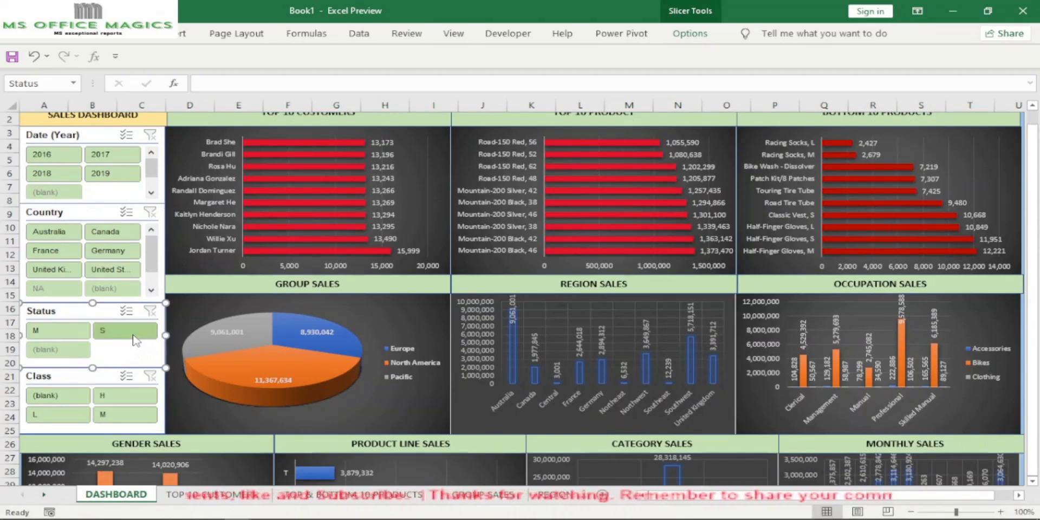
left_click(161, 429)
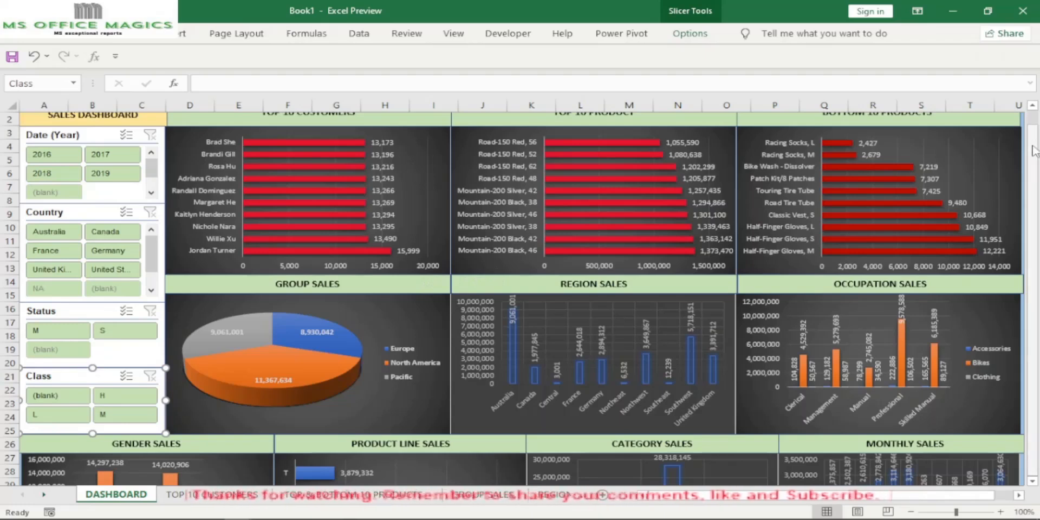
- Filter the dashboard to Australia in the Country slicer combined with L in the Class slicer
left_click_drag(1036, 142, 1036, 130)
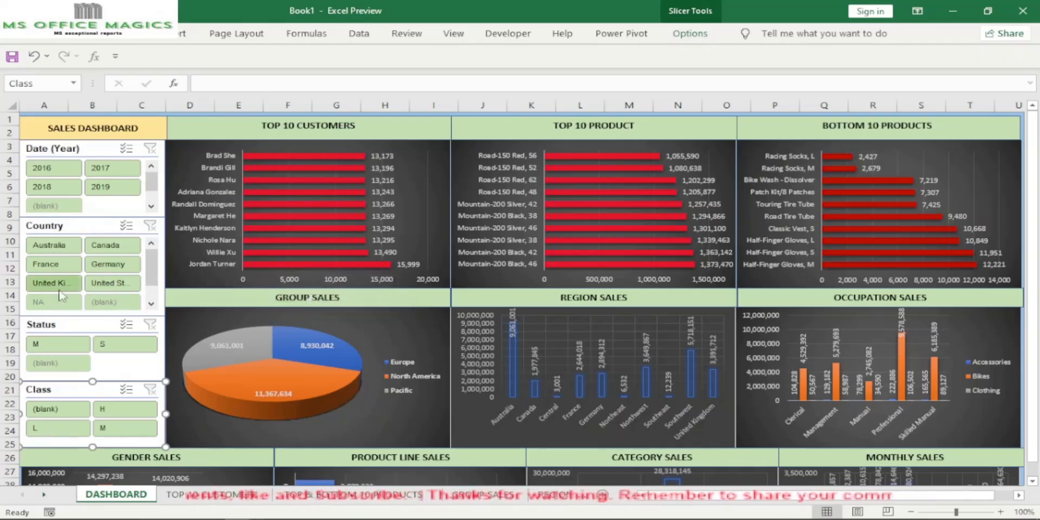
left_click(48, 245)
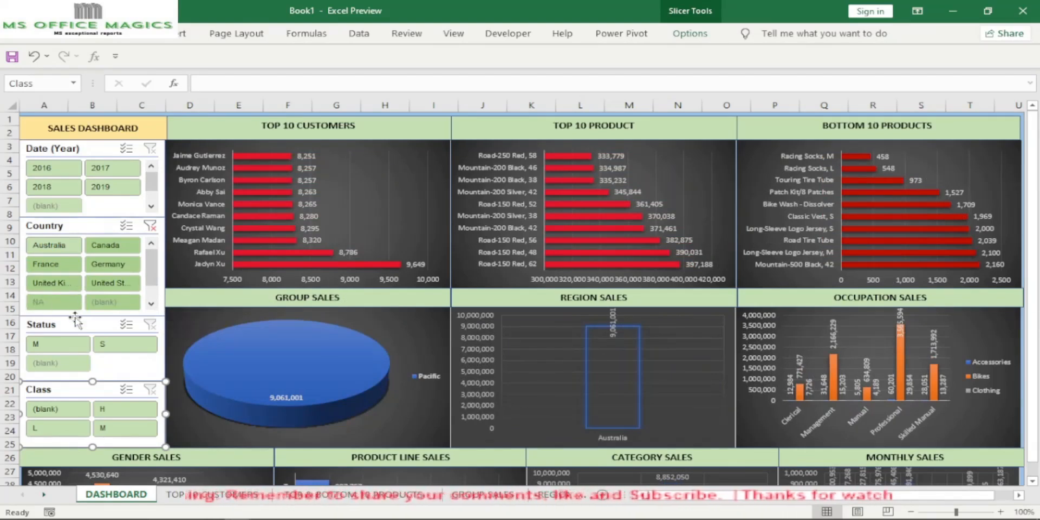
left_click(60, 427)
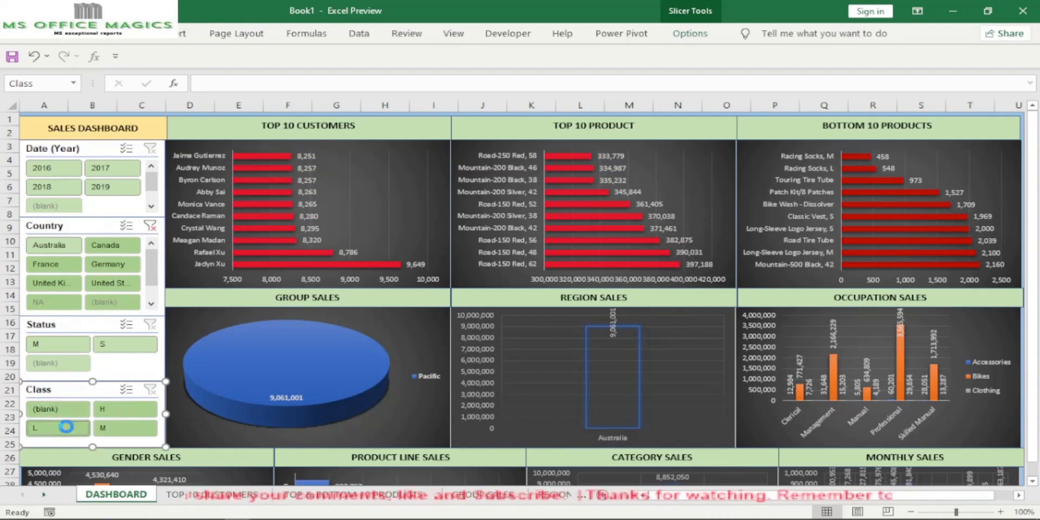